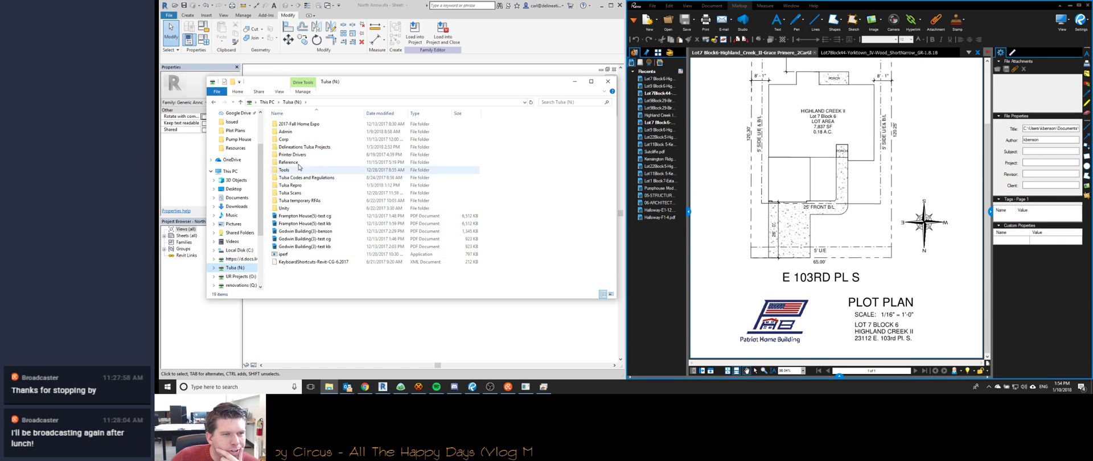
Delete the five Godwin Building test PDFs from the Tulsa (N:) drive.
{"action": "left_click", "coordinate": [315, 247]}
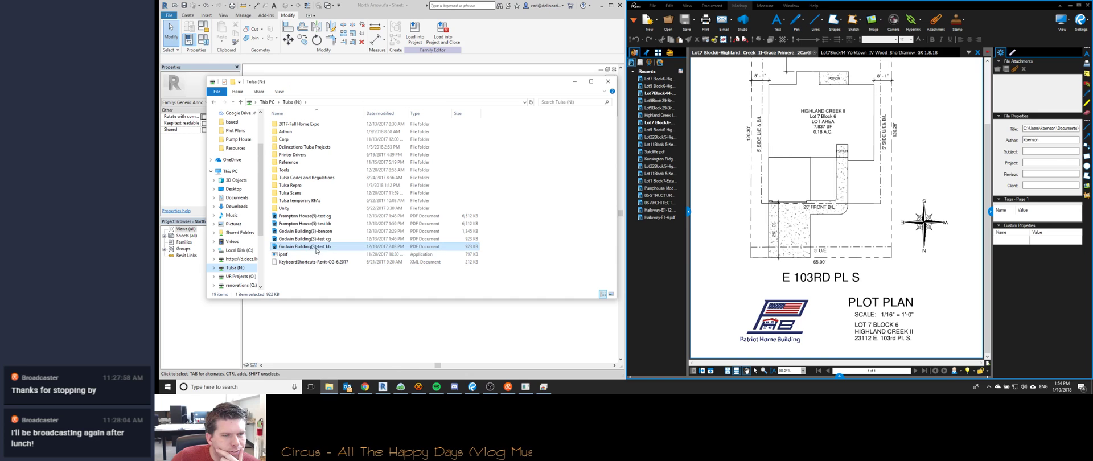
{"action": "left_click", "coordinate": [314, 219], "text": "shift"}
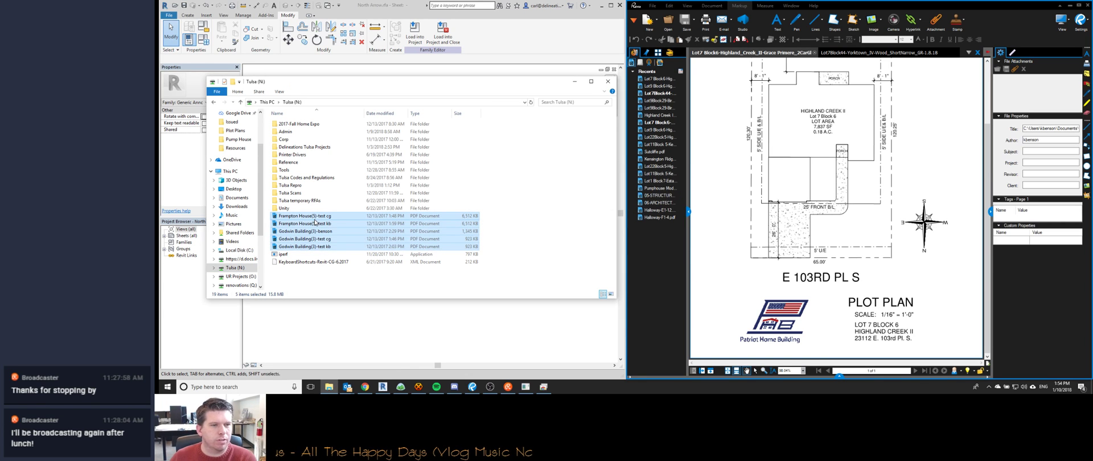
{"action": "key", "text": "Delete"}
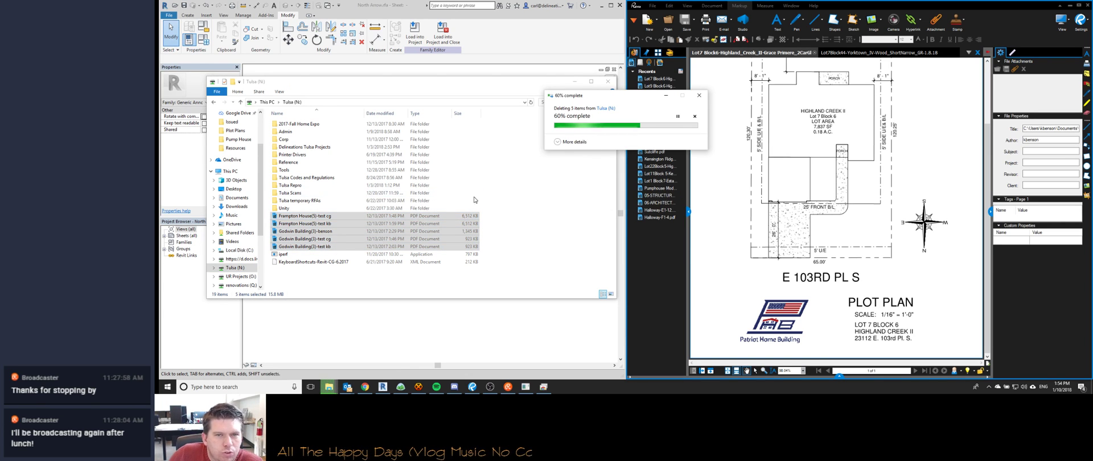
{"action": "double_click", "coordinate": [304, 147]}
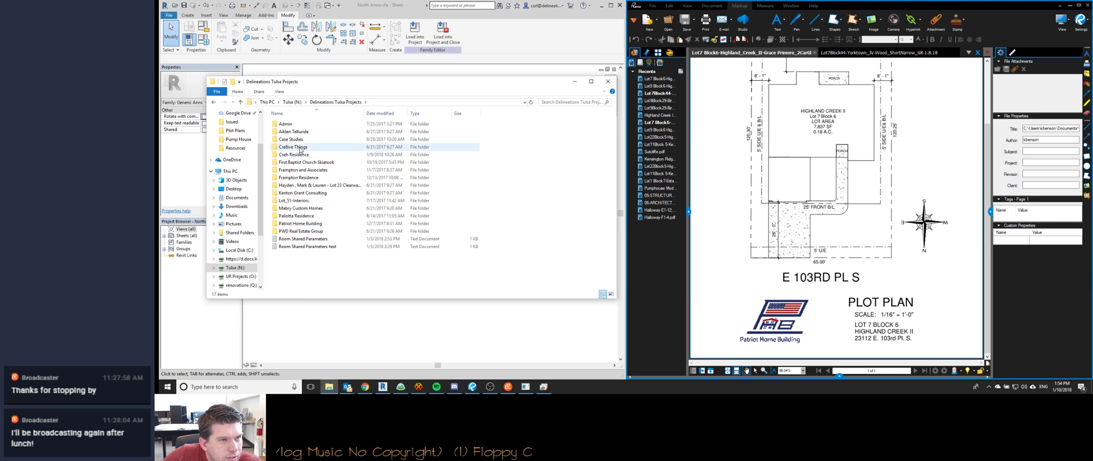
{"action": "left_click", "coordinate": [292, 102]}
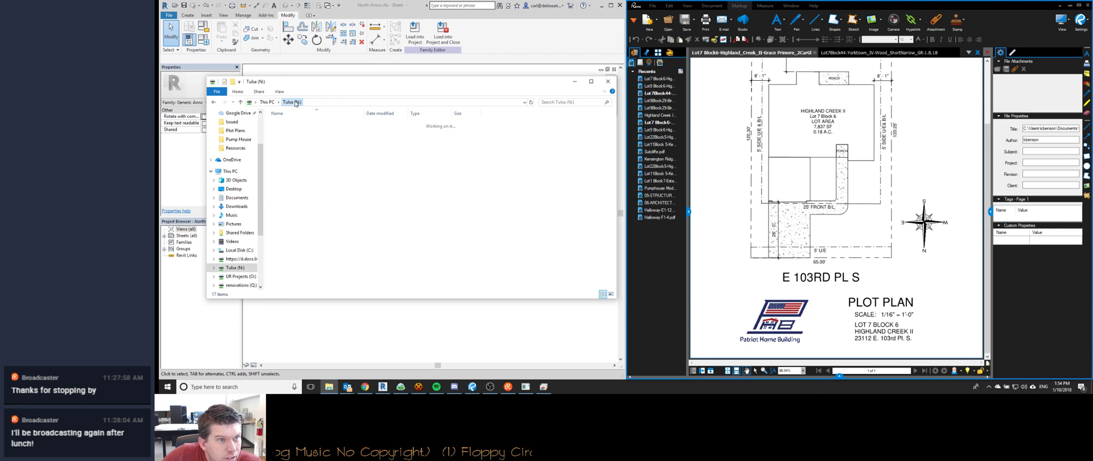
{"action": "left_click", "coordinate": [237, 276]}
{"action": "double_click", "coordinate": [295, 201]}
{"action": "left_click", "coordinate": [301, 133]}
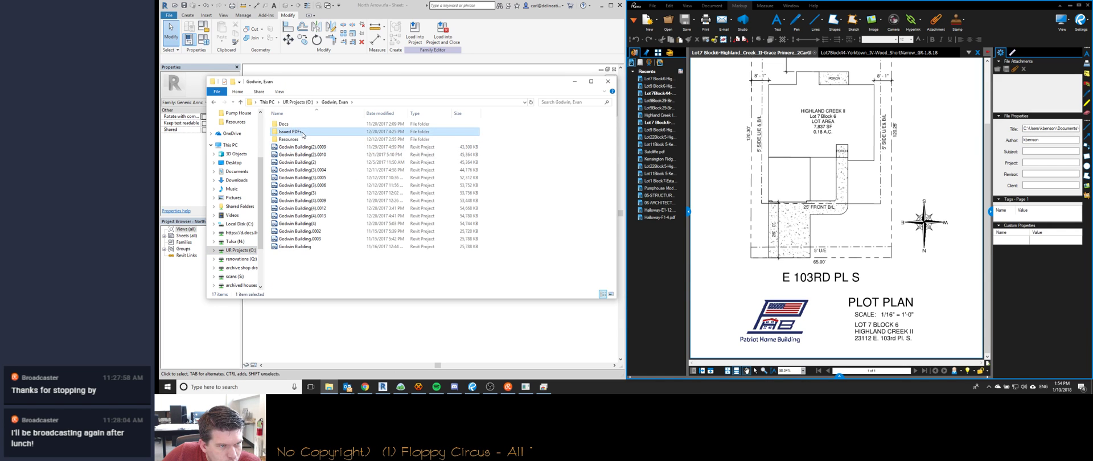
{"action": "double_click", "coordinate": [302, 134]}
{"action": "double_click", "coordinate": [322, 124]}
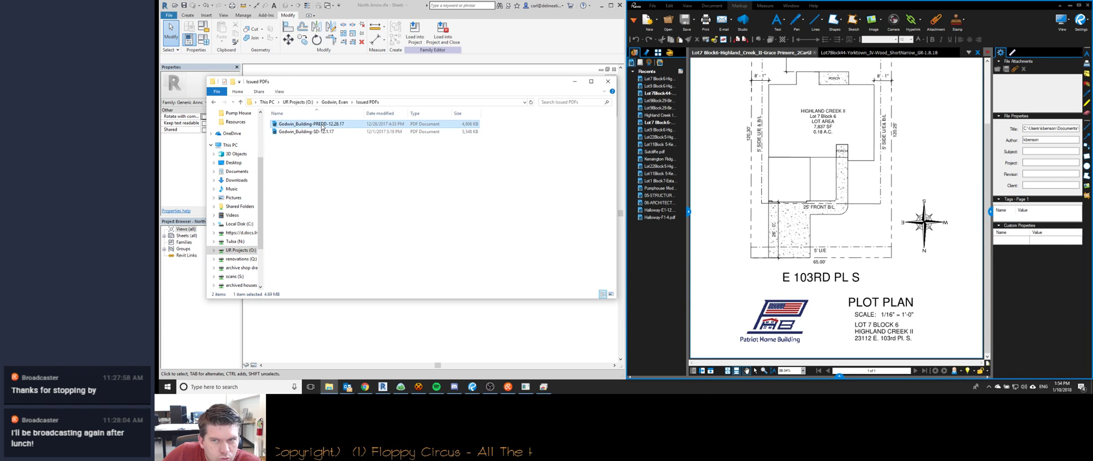
{"action": "left_click", "coordinate": [333, 205]}
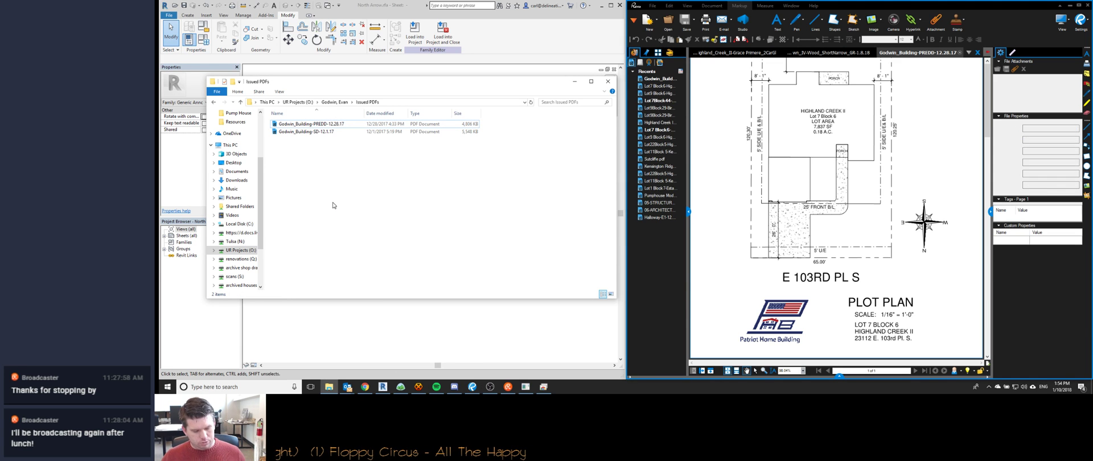
Snap two File Explorer windows into the top-left and bottom-left quarters of the screen.
{"action": "key", "text": "super+Left"}
{"action": "key", "text": "super+Up"}
{"action": "key", "text": "super+e"}
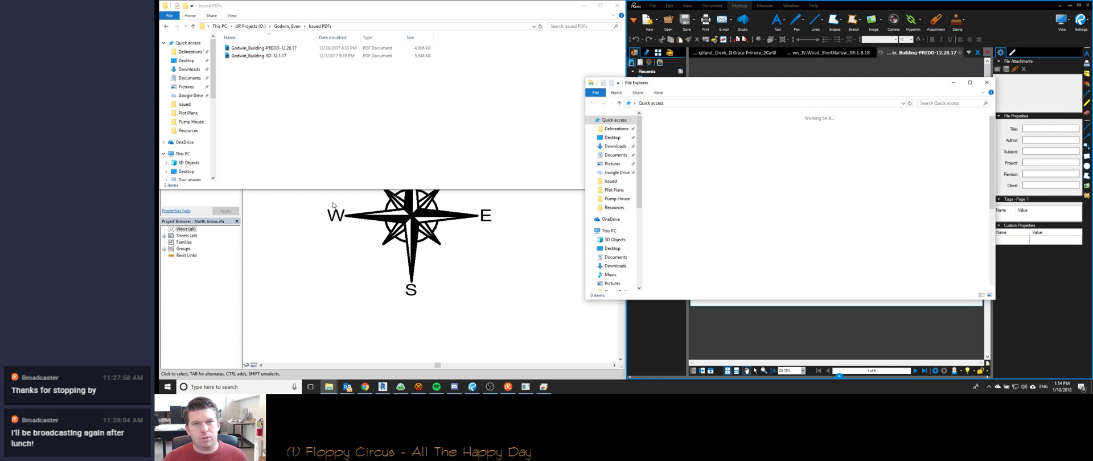
{"action": "key", "text": "super+Left"}
{"action": "key", "text": "super+Down"}
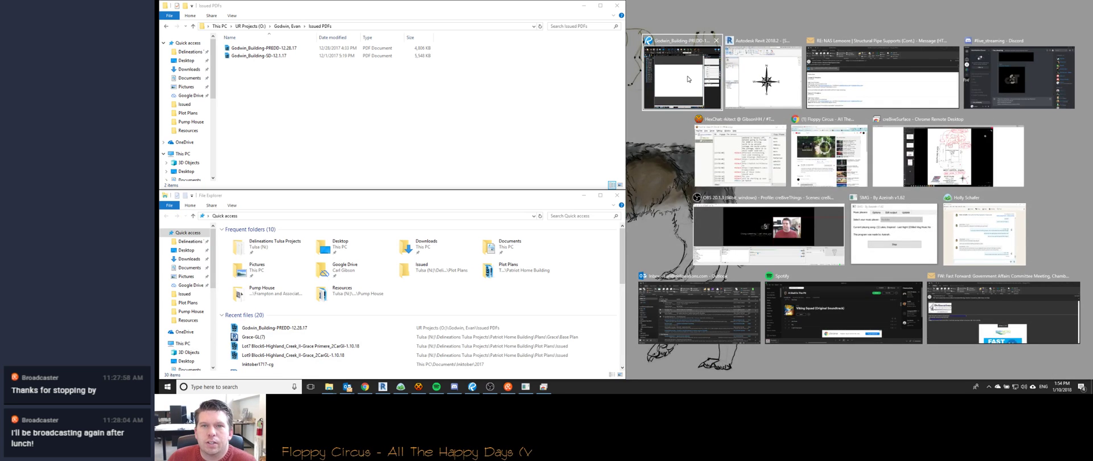
Place Revu on the right half with its Recents panel collapsed.
{"action": "left_click", "coordinate": [682, 77]}
{"action": "left_click", "coordinate": [688, 212]}
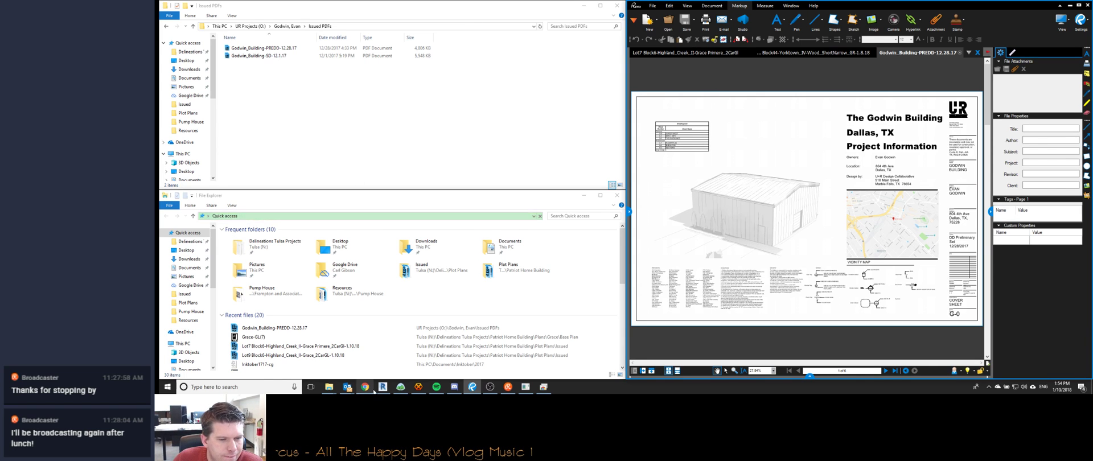
{"action": "left_click", "coordinate": [417, 389]}
{"action": "left_click", "coordinate": [416, 390]}
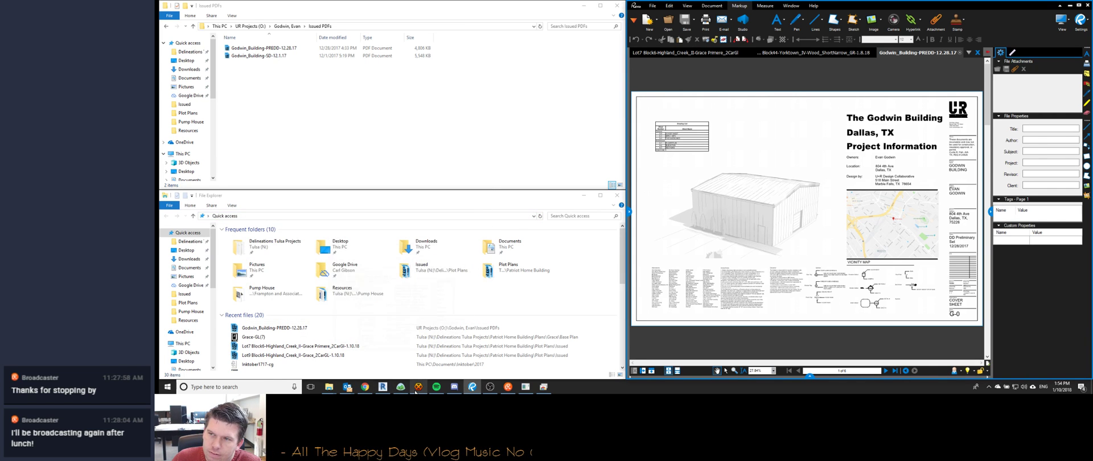
{"action": "left_click", "coordinate": [312, 140]}
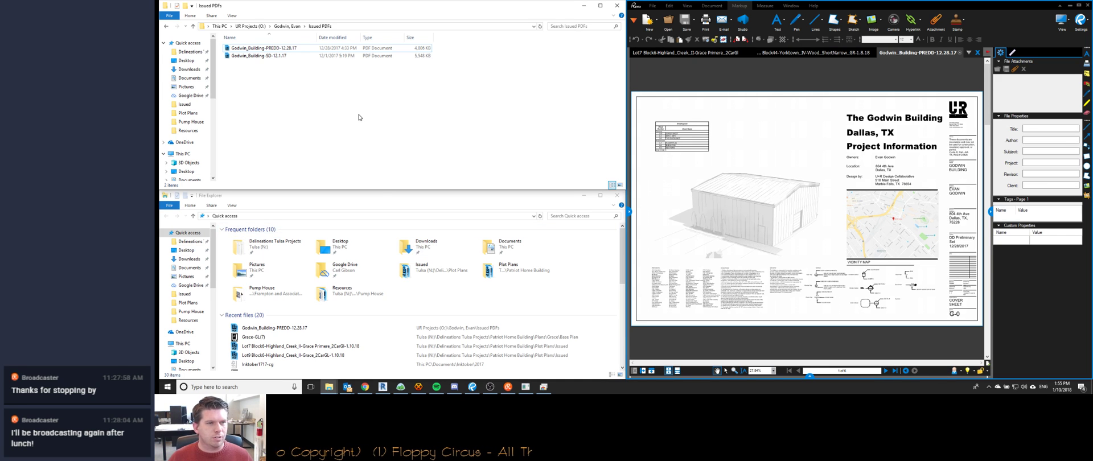
Select the PREDD PDF and browse the lower window to M: Documents > cre8iveThings > Delineations > 2017 > Godwin.
{"action": "left_click", "coordinate": [250, 49]}
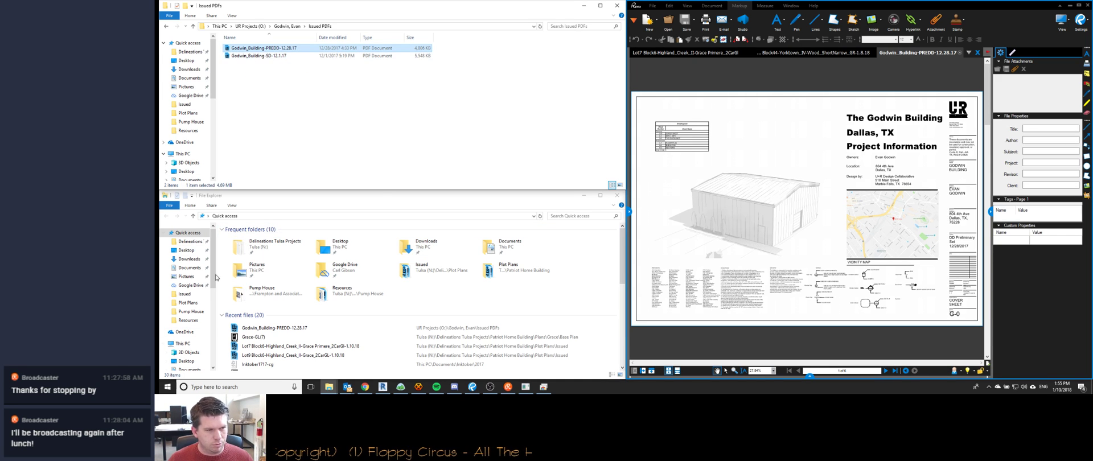
{"action": "left_click", "coordinate": [187, 290]}
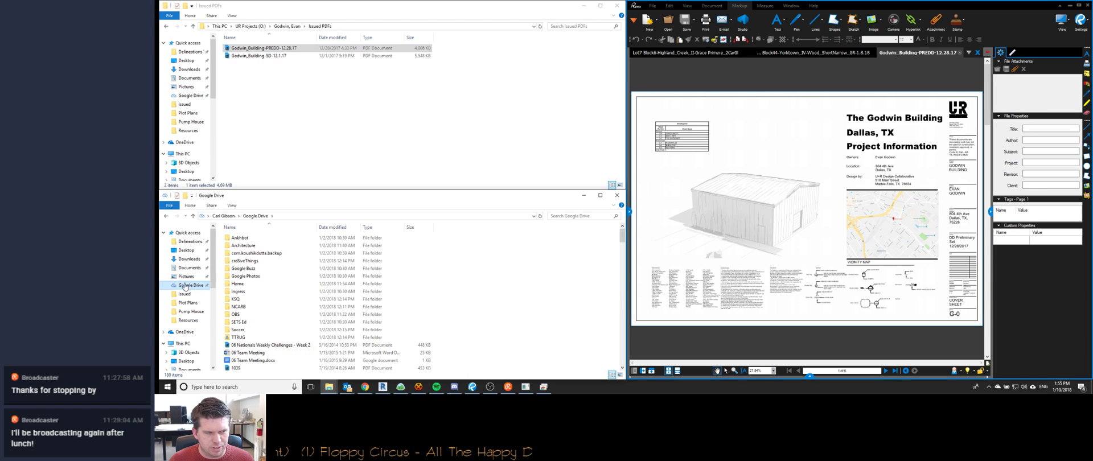
{"action": "scroll", "coordinate": [187, 325], "scroll_direction": "down", "scroll_amount": 2}
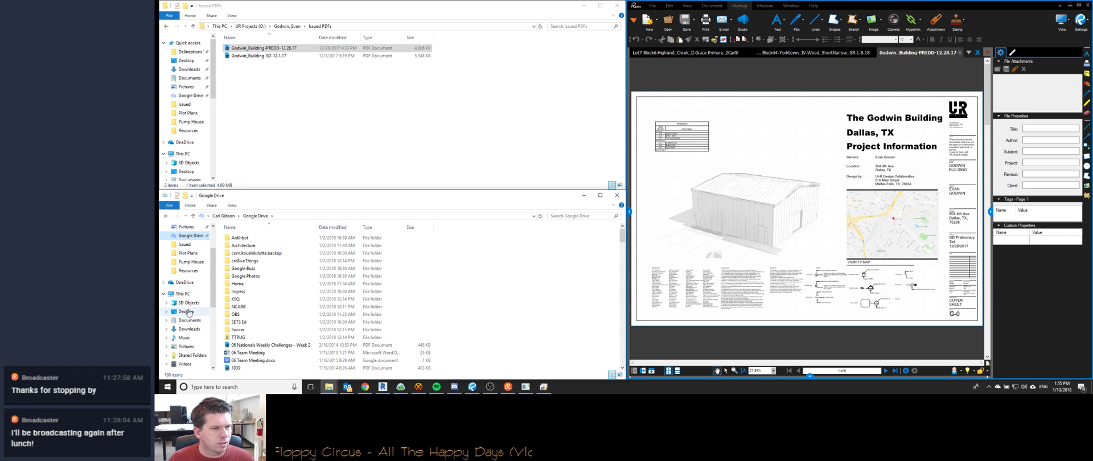
{"action": "scroll", "coordinate": [190, 318], "scroll_direction": "down", "scroll_amount": 5}
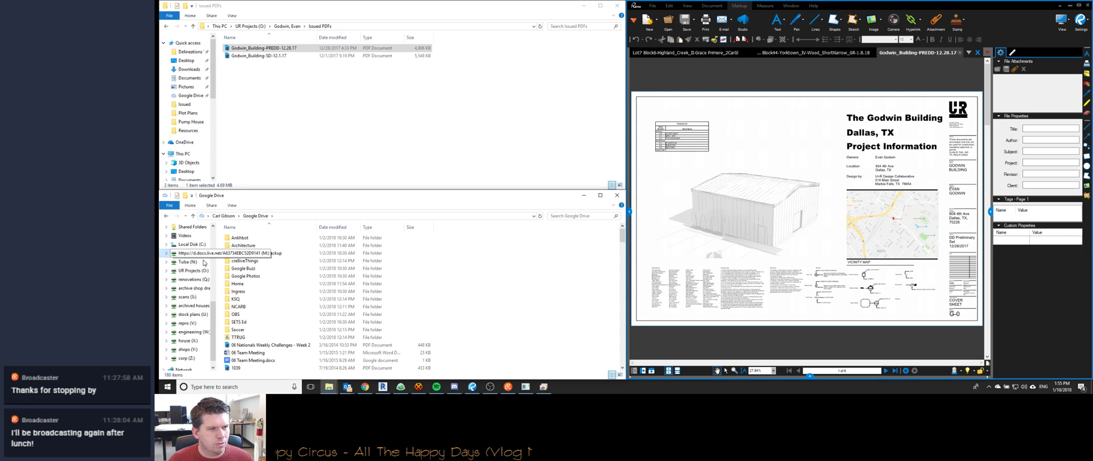
{"action": "left_click", "coordinate": [183, 254]}
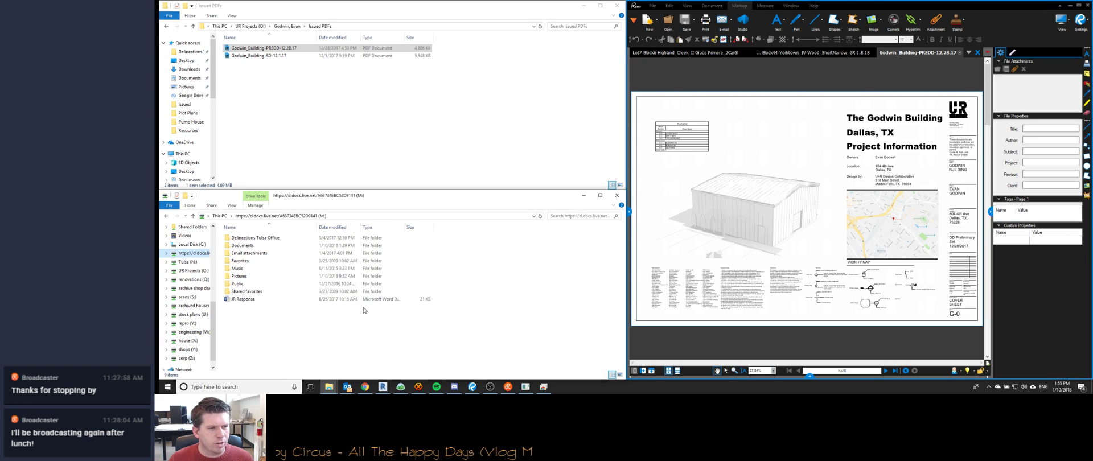
{"action": "double_click", "coordinate": [250, 246]}
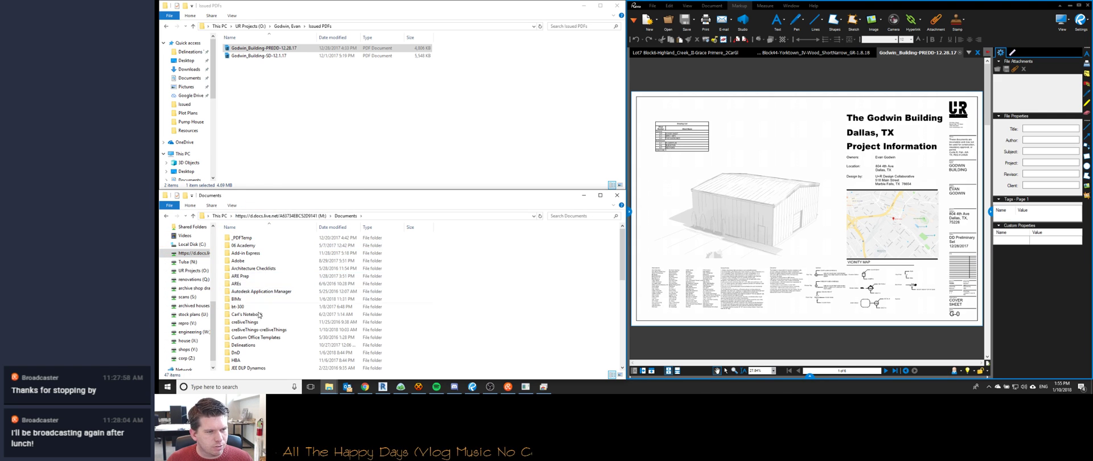
{"action": "double_click", "coordinate": [254, 330]}
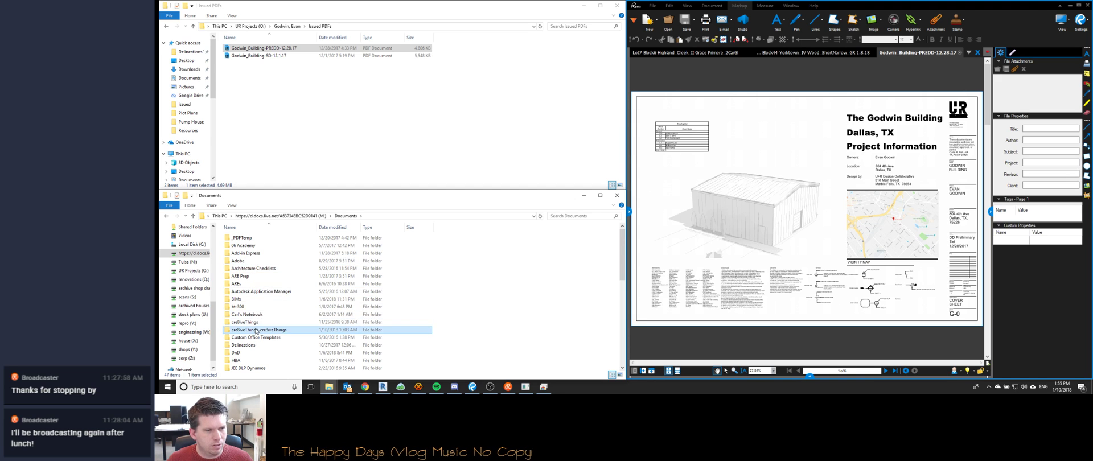
{"action": "left_click", "coordinate": [240, 254]}
{"action": "double_click", "coordinate": [240, 254]}
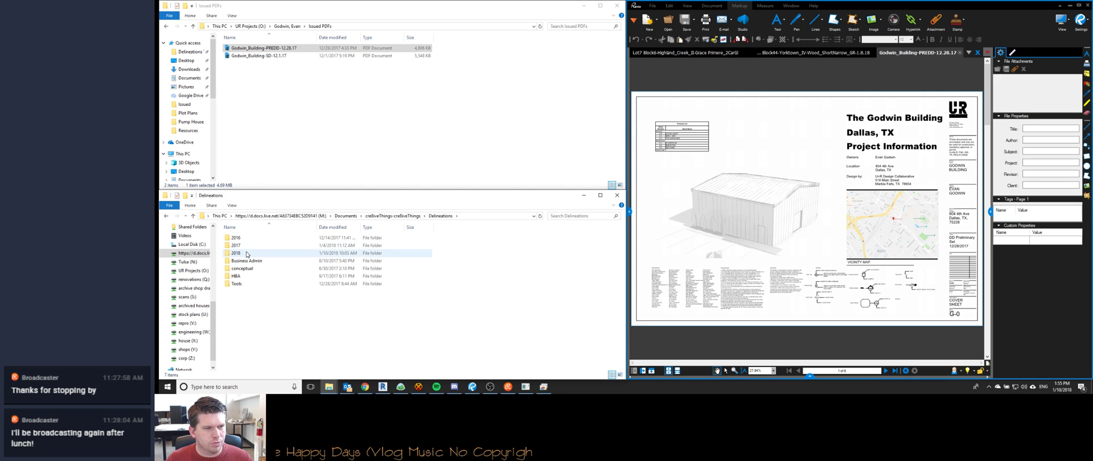
{"action": "double_click", "coordinate": [244, 245]}
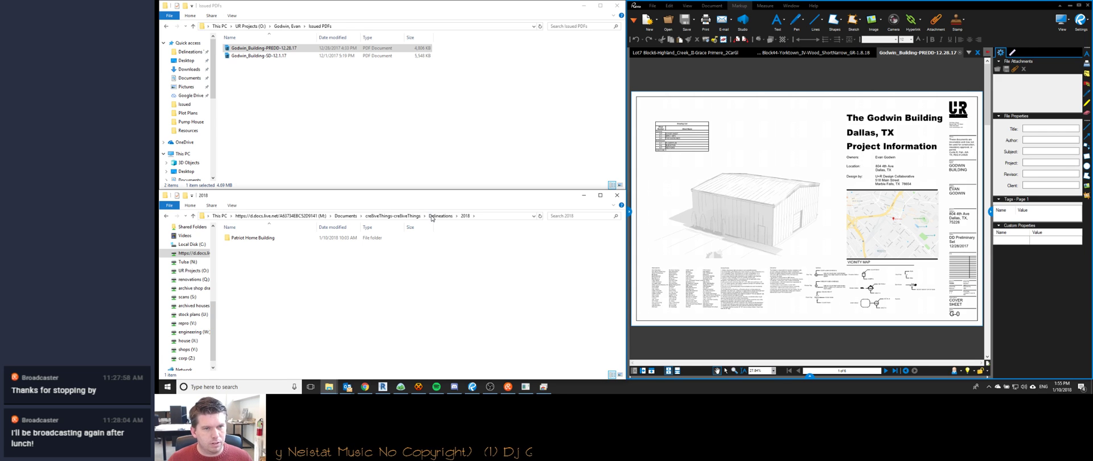
{"action": "left_click", "coordinate": [431, 219]}
{"action": "double_click", "coordinate": [252, 245]}
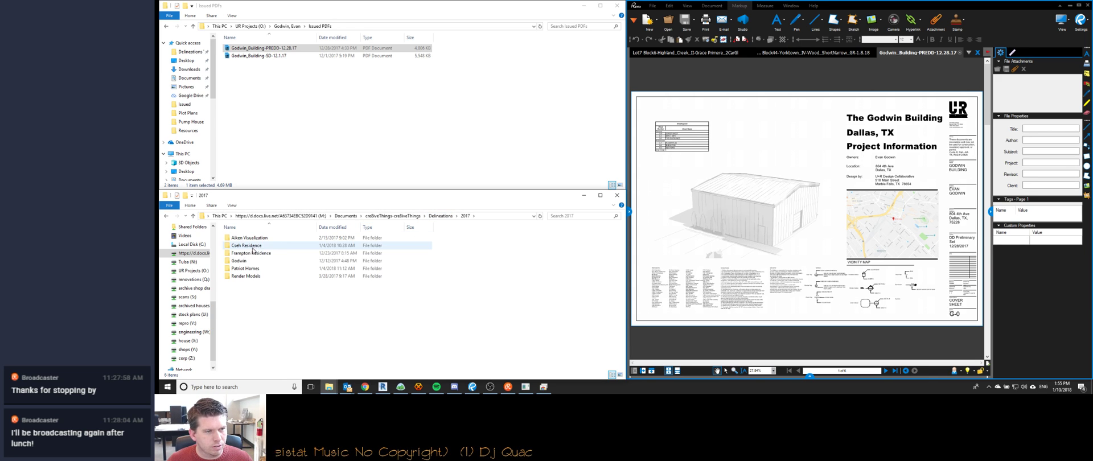
{"action": "double_click", "coordinate": [240, 261]}
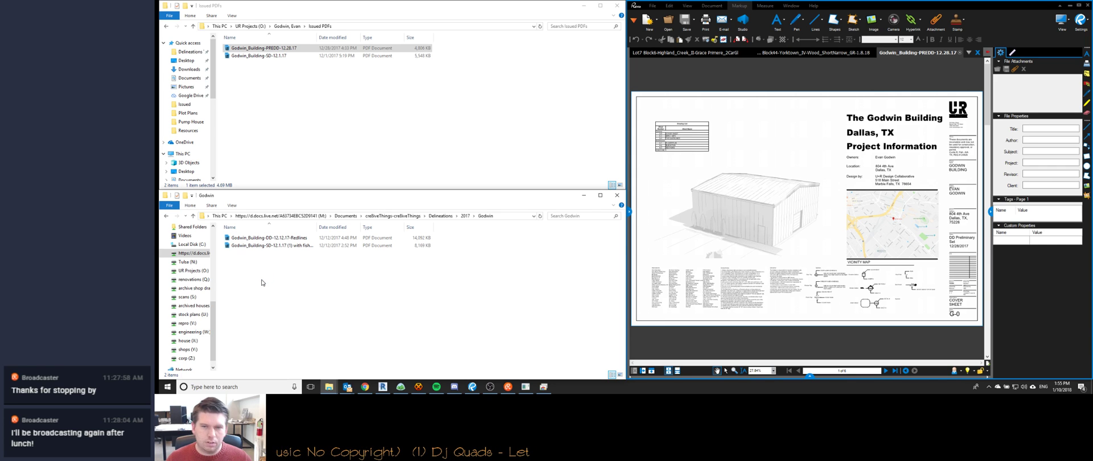
Paste a copy of the PREDD PDF and rename it Godwin_Building-PREDD-12.28.17-Redlines.
{"action": "key", "text": "ctrl+v"}
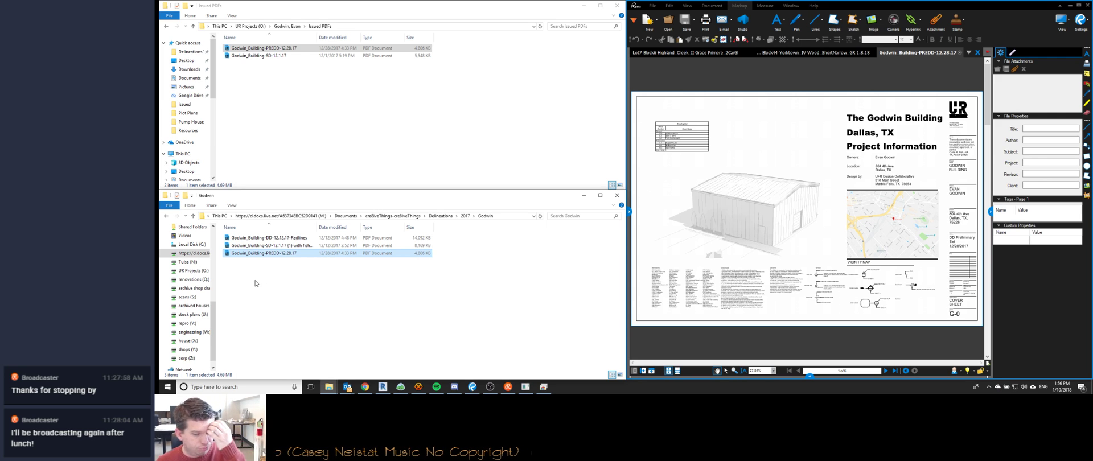
{"action": "left_click", "coordinate": [418, 386]}
{"action": "left_click", "coordinate": [488, 98]}
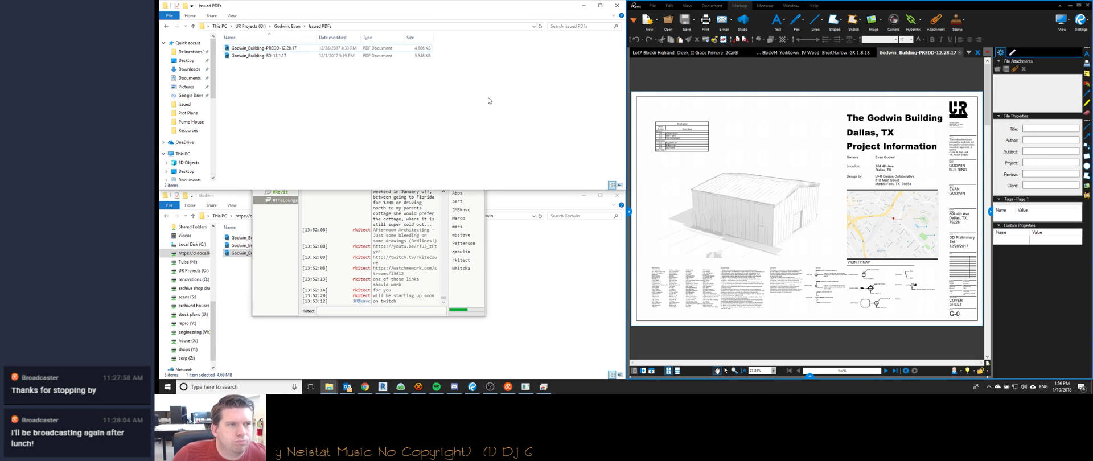
{"action": "left_click", "coordinate": [517, 255]}
{"action": "left_click", "coordinate": [276, 255]}
{"action": "key", "text": "F2"}
{"action": "left_click", "coordinate": [300, 253]}
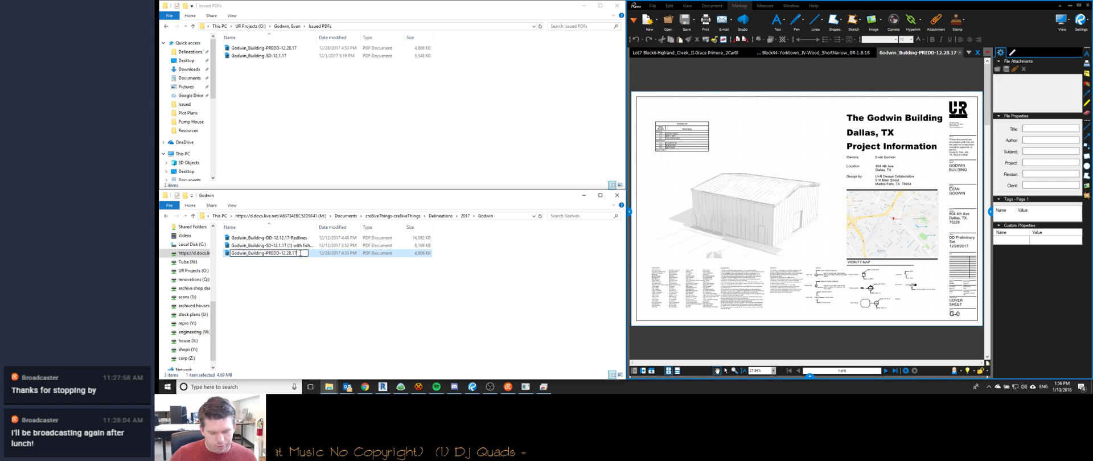
{"action": "type", "text": "-Redlines"}
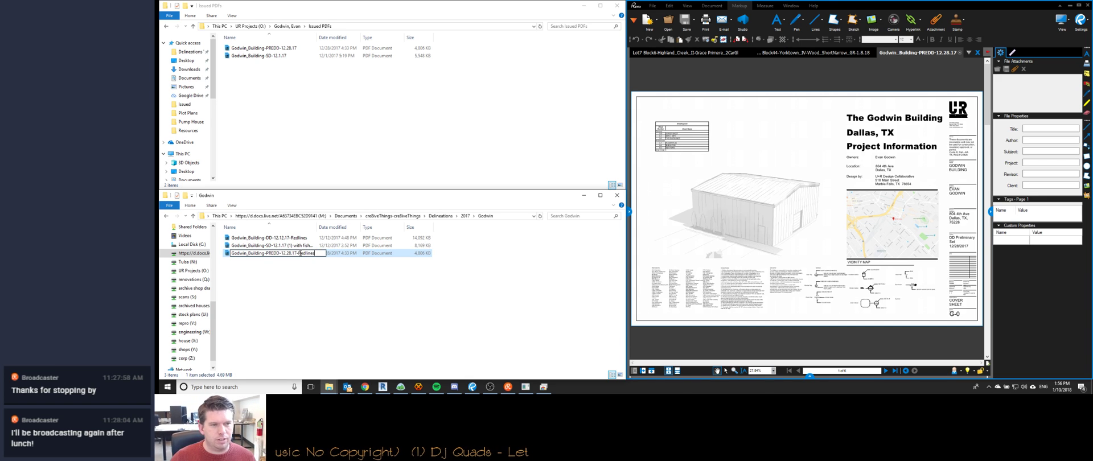
{"action": "key", "text": "Return"}
{"action": "left_click", "coordinate": [852, 10]}
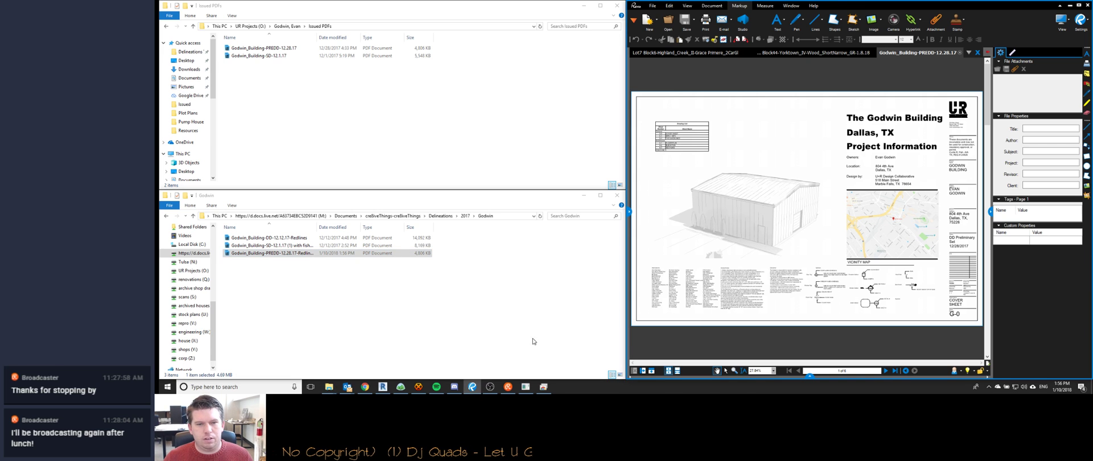
Page through the PREDD set past Texas Accessibility Standards to the A-1 floor plan and elevations.
{"action": "scroll", "coordinate": [782, 204], "scroll_direction": "up", "scroll_amount": 2}
{"action": "scroll", "coordinate": [789, 219], "scroll_direction": "down", "scroll_amount": 3}
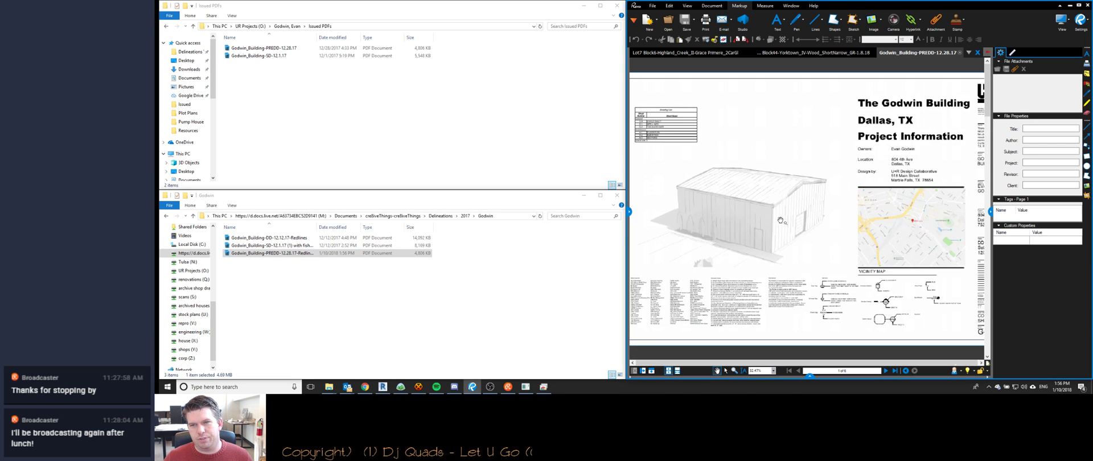
{"action": "scroll", "coordinate": [791, 223], "scroll_direction": "down", "scroll_amount": 3}
{"action": "scroll", "coordinate": [792, 227], "scroll_direction": "up", "scroll_amount": 3}
{"action": "key", "text": "Page_Down"}
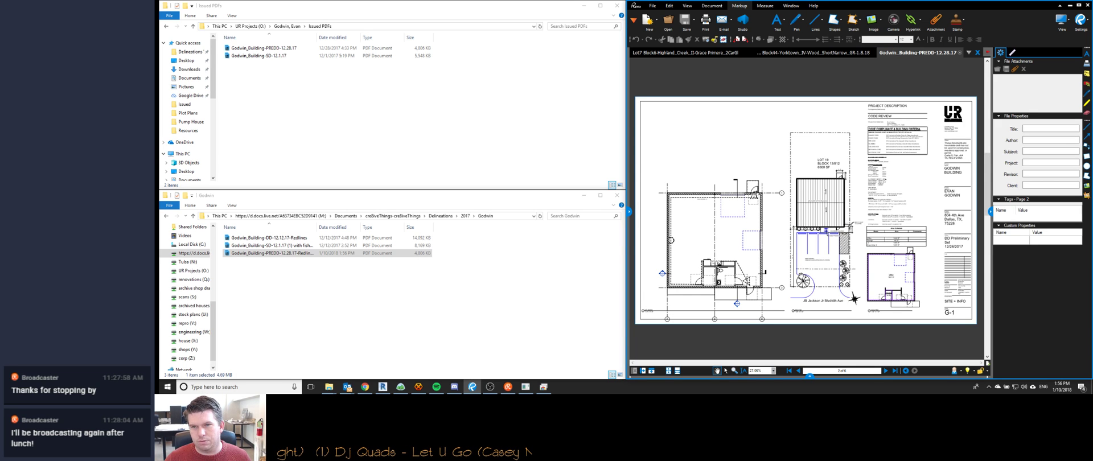
{"action": "key", "text": "Page_Down"}
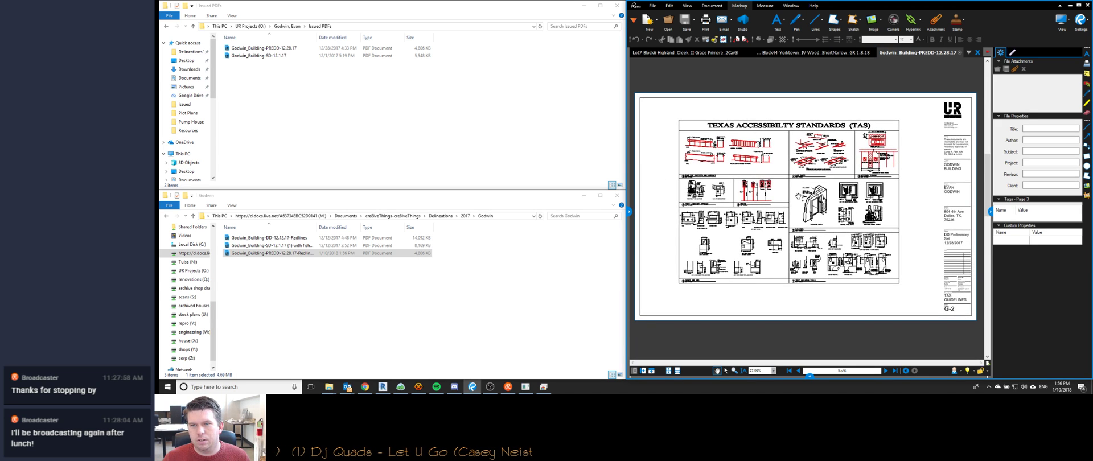
{"action": "key", "text": "Page_Down"}
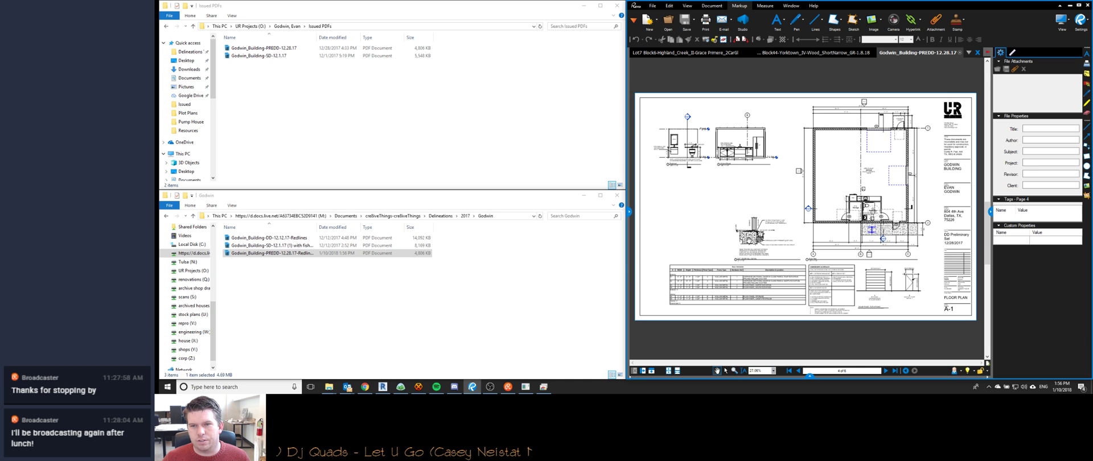
{"action": "scroll", "coordinate": [751, 242], "scroll_direction": "up", "scroll_amount": 10}
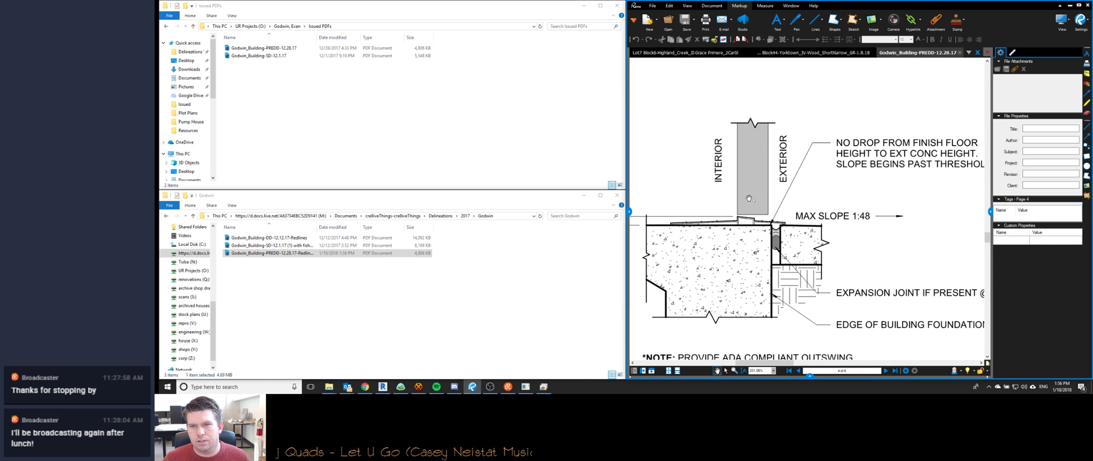
{"action": "scroll", "coordinate": [752, 230], "scroll_direction": "down", "scroll_amount": 6}
{"action": "scroll", "coordinate": [749, 193], "scroll_direction": "down", "scroll_amount": 2}
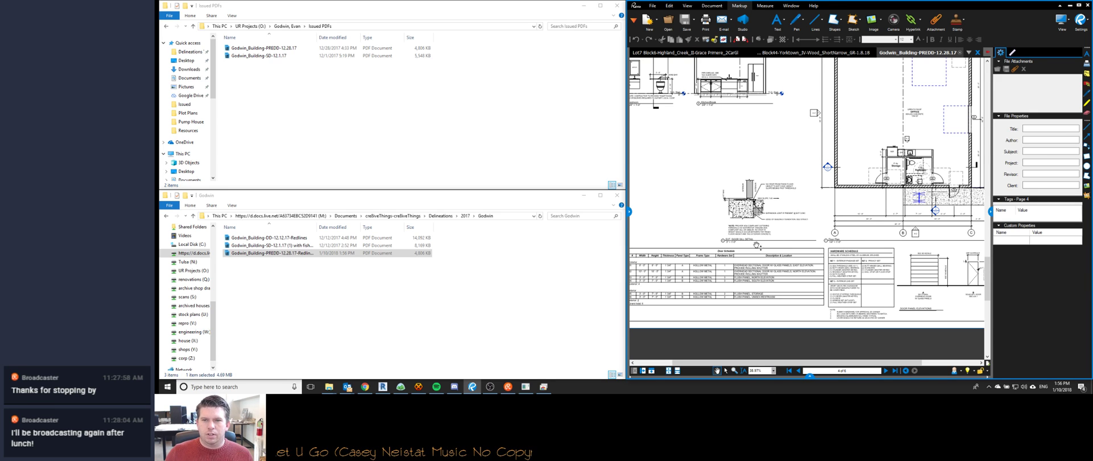
{"action": "scroll", "coordinate": [773, 220], "scroll_direction": "down", "scroll_amount": 2}
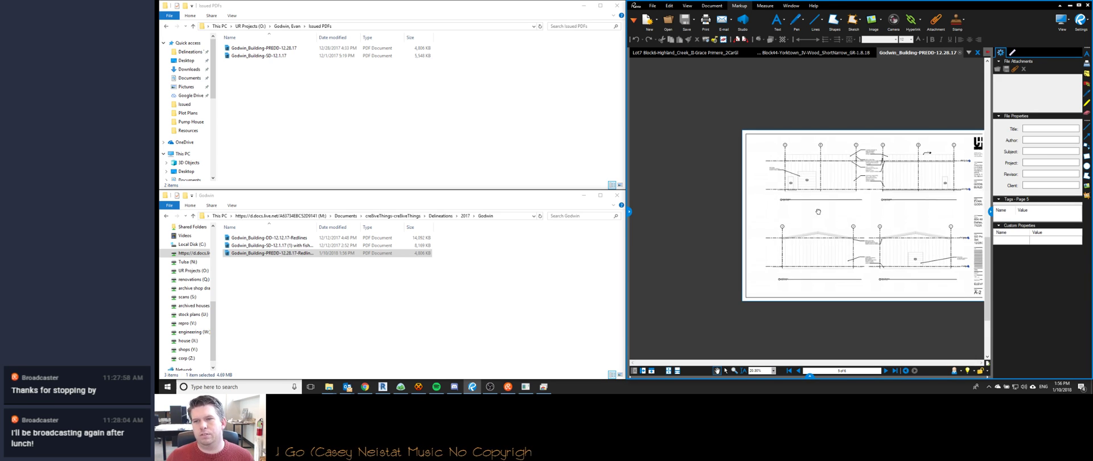
Frame the elevations, then the A-3 sections sheet showing both sections.
{"action": "left_click_drag", "start_coordinate": [818, 210], "coordinate": [757, 205]}
{"action": "key", "text": "Page_Down"}
{"action": "scroll", "coordinate": [755, 187], "scroll_direction": "up", "scroll_amount": 2}
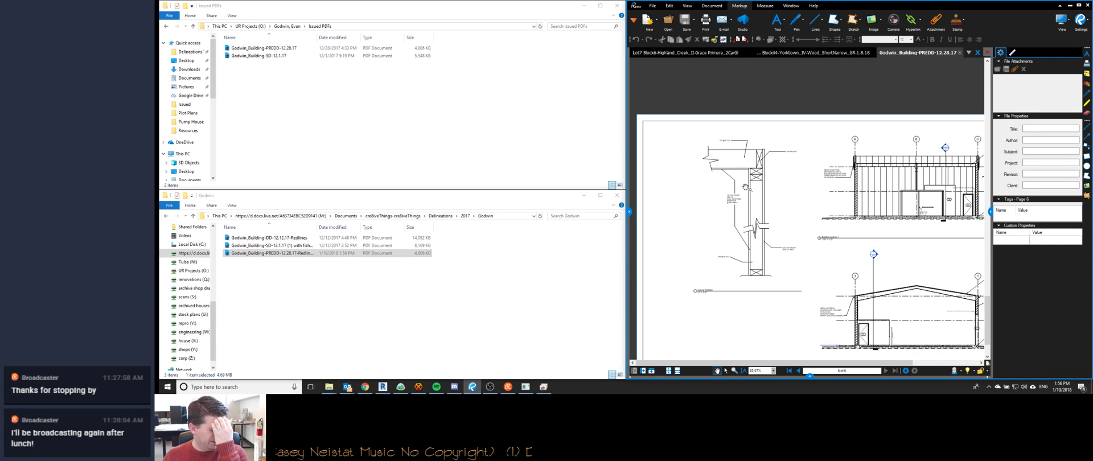
{"action": "left_click_drag", "start_coordinate": [836, 276], "coordinate": [824, 276]}
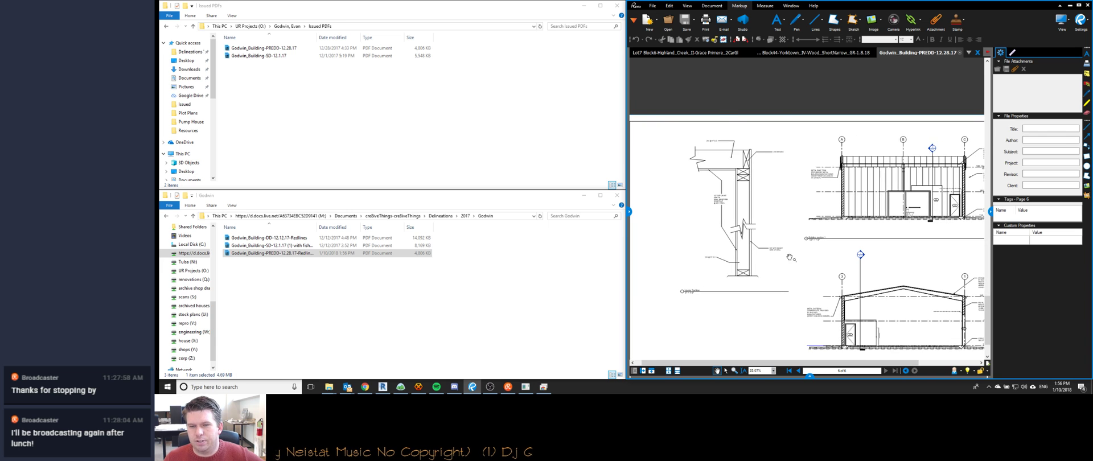
{"action": "scroll", "coordinate": [714, 287], "scroll_direction": "up", "scroll_amount": 4}
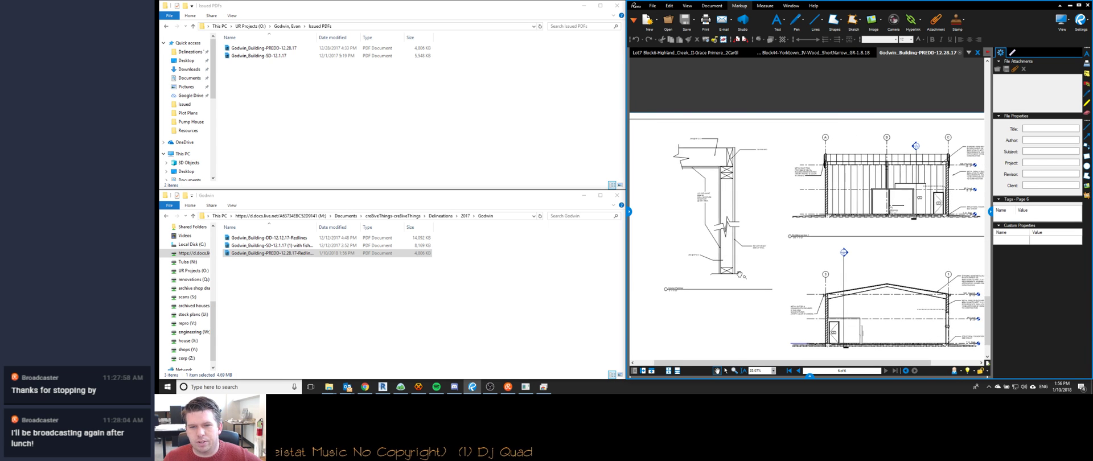
{"action": "scroll", "coordinate": [683, 288], "scroll_direction": "down", "scroll_amount": 5}
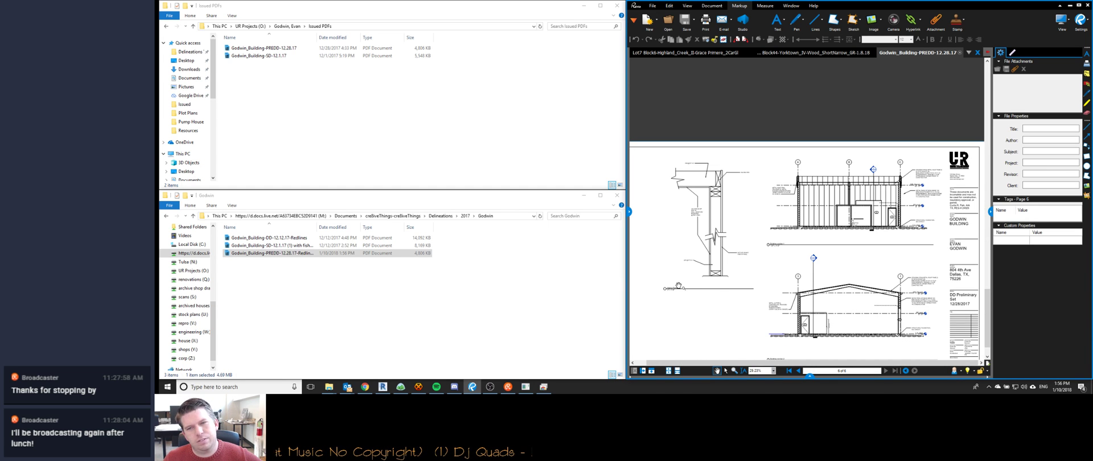
{"action": "left_click_drag", "start_coordinate": [722, 303], "coordinate": [732, 246]}
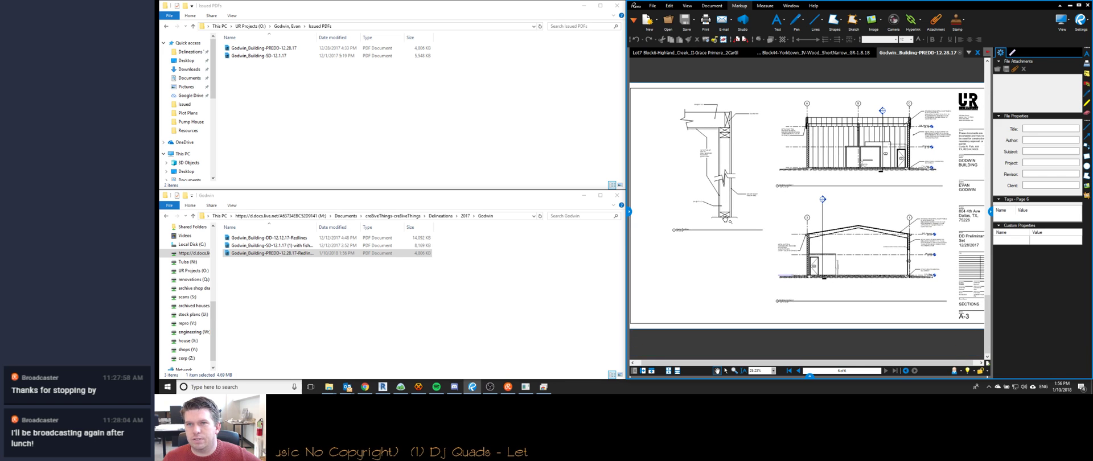
Review the marked-up pages of the SD-12.1.17 set, then select the DD-12.12.17-Redlines file.
{"action": "left_click", "coordinate": [308, 253]}
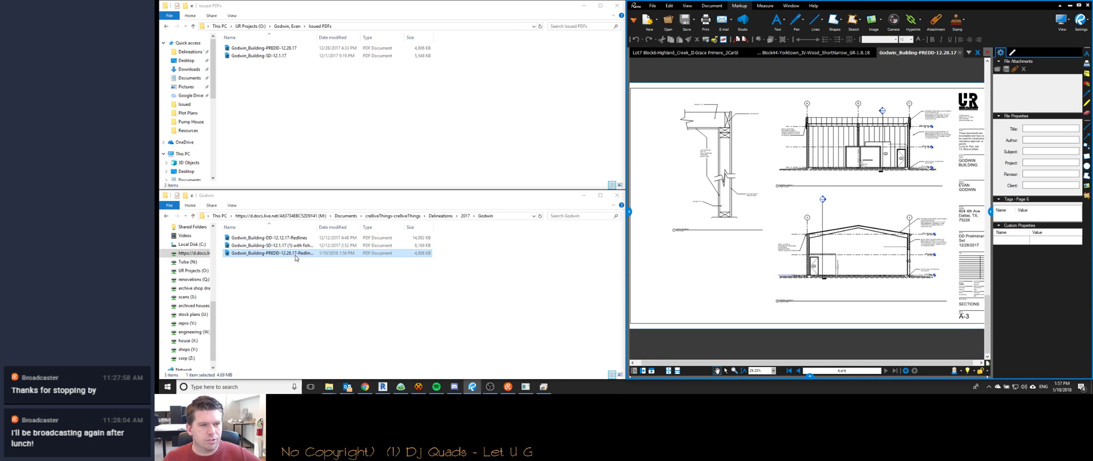
{"action": "double_click", "coordinate": [307, 246]}
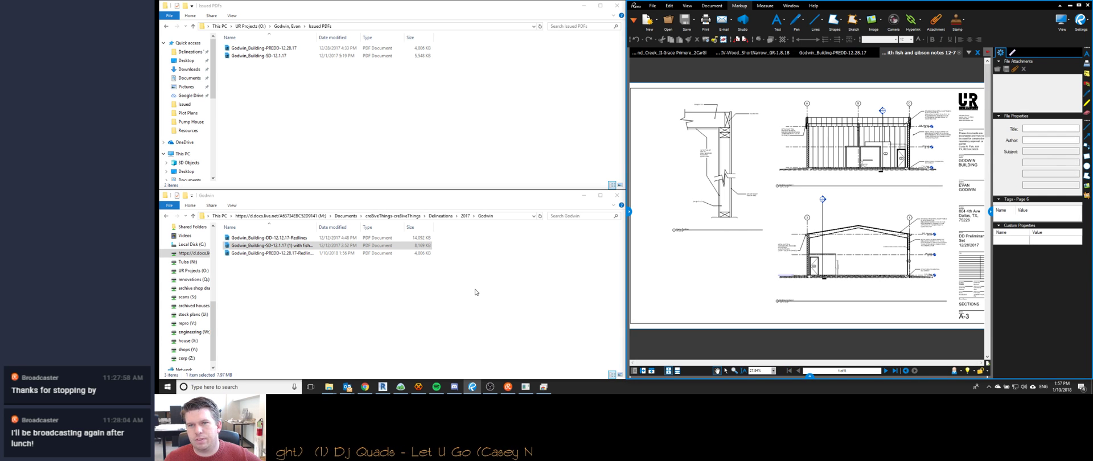
{"action": "left_click", "coordinate": [886, 370]}
{"action": "left_click", "coordinate": [894, 371]}
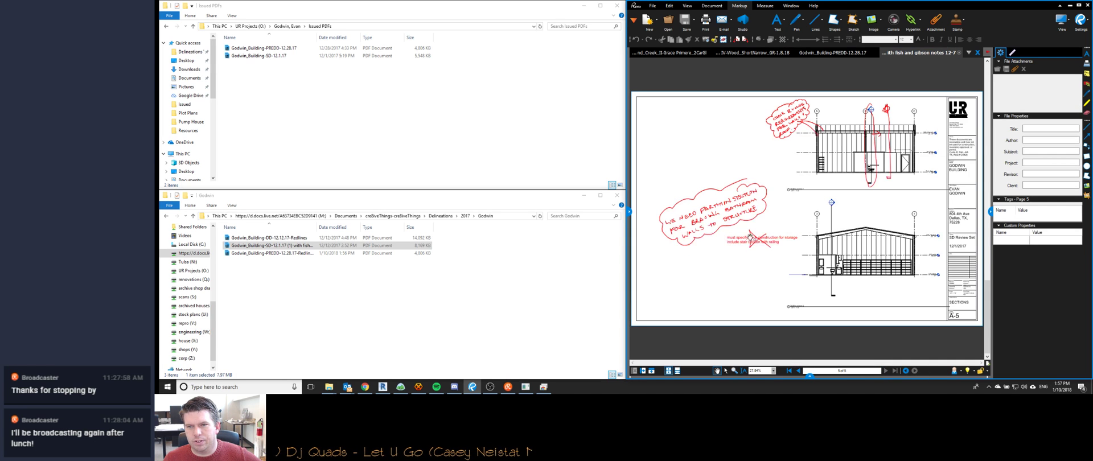
{"action": "left_click", "coordinate": [799, 371]}
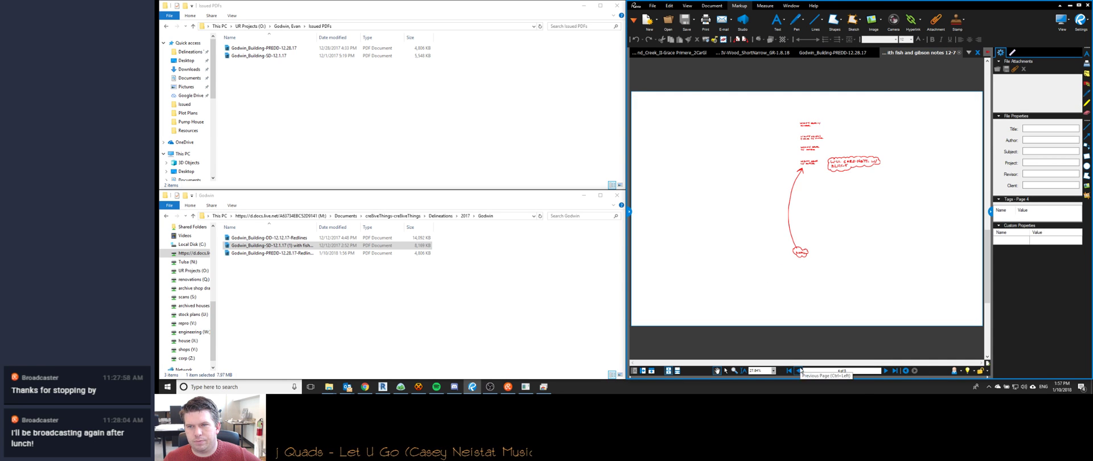
{"action": "left_click", "coordinate": [799, 370]}
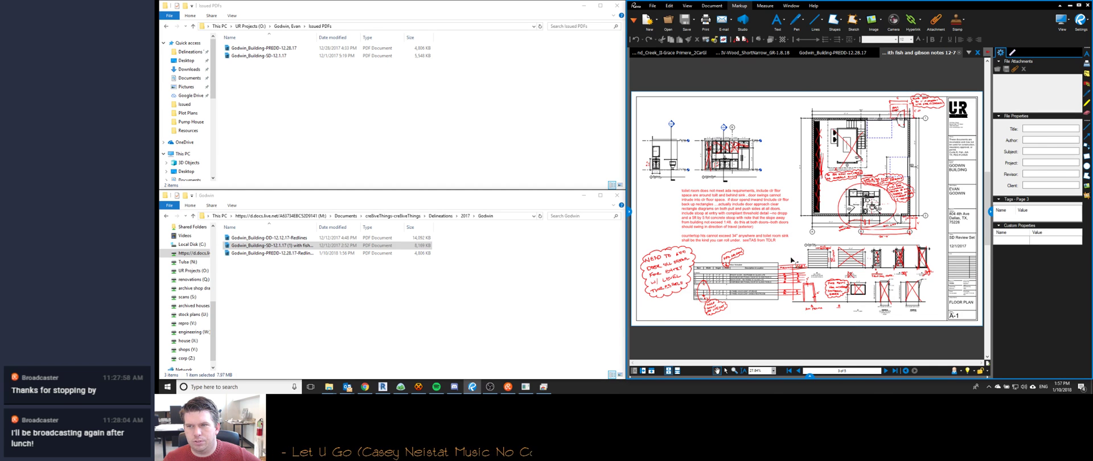
{"action": "left_click", "coordinate": [886, 370]}
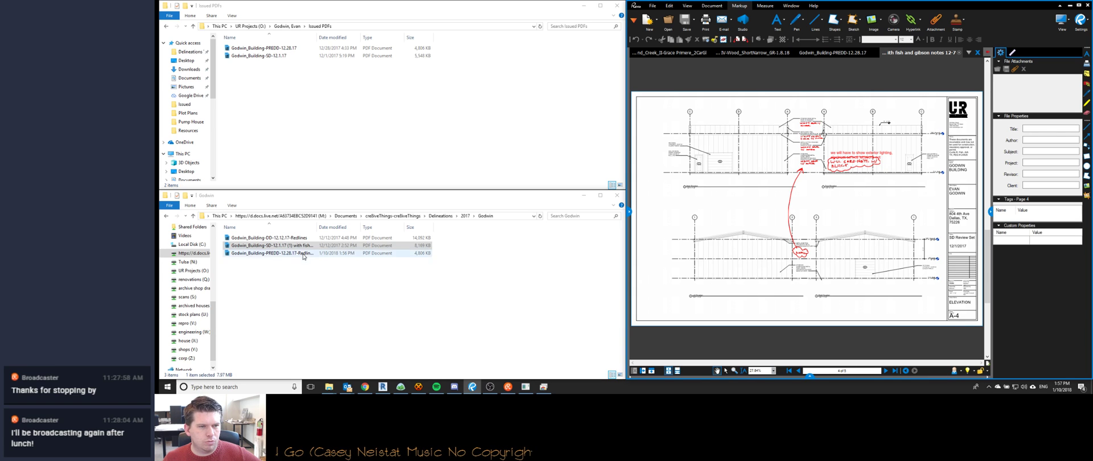
{"action": "left_click", "coordinate": [294, 238]}
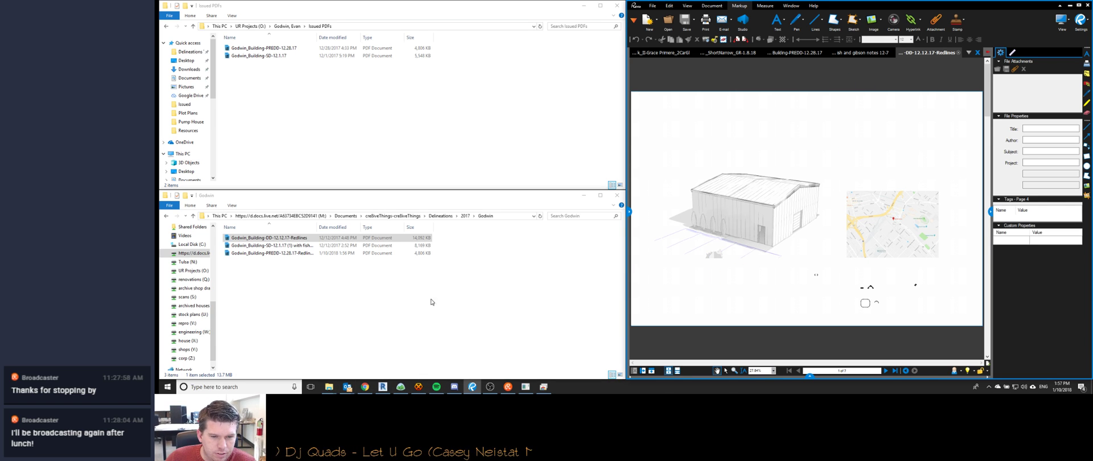
Bring the Chrome Remote Desktop session forward from the taskbar.
{"action": "mouse_move", "coordinate": [549, 388]}
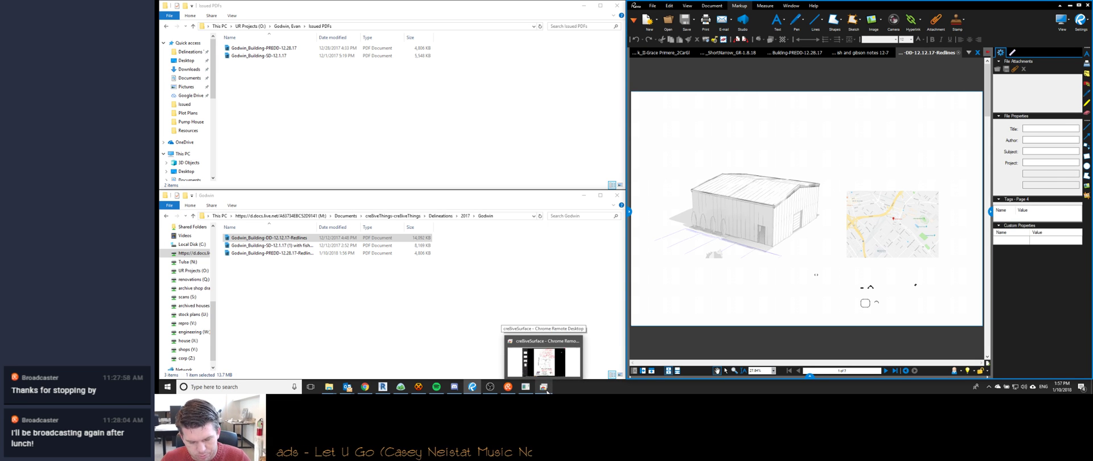
{"action": "left_click", "coordinate": [545, 389]}
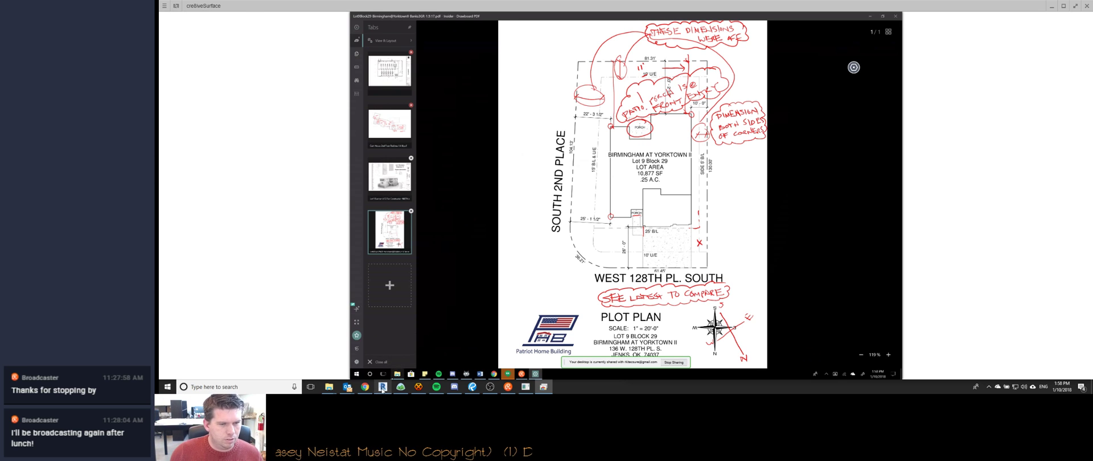
On the remote machine, open the PREDD 12.28.17 Redlines PDF from Delineations > 2017 > Godwin.
{"action": "left_click", "coordinate": [397, 374]}
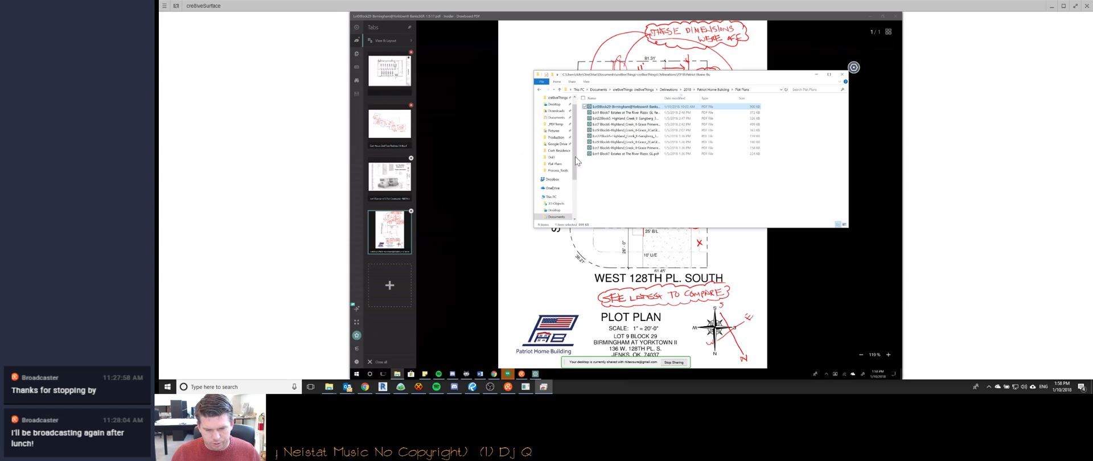
{"action": "left_click", "coordinate": [668, 89]}
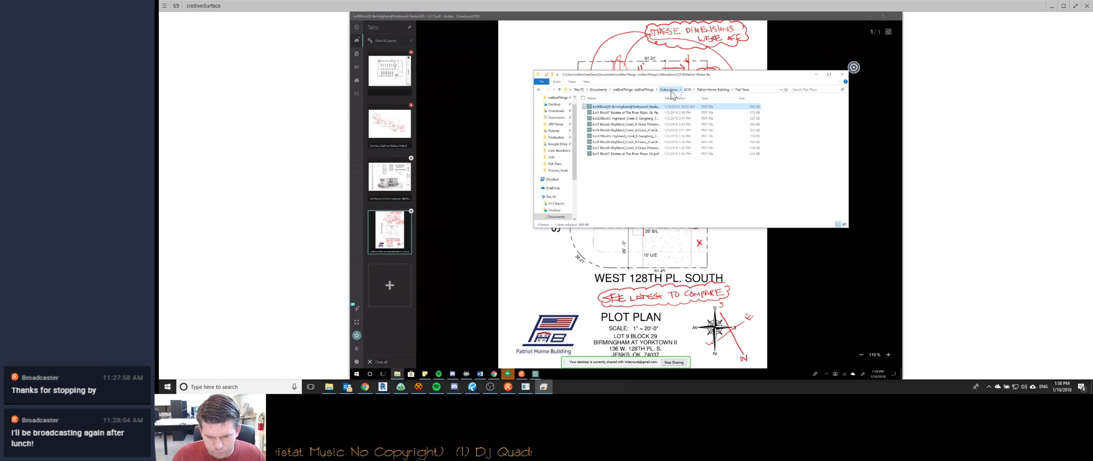
{"action": "left_click", "coordinate": [612, 113]}
{"action": "double_click", "coordinate": [613, 112]}
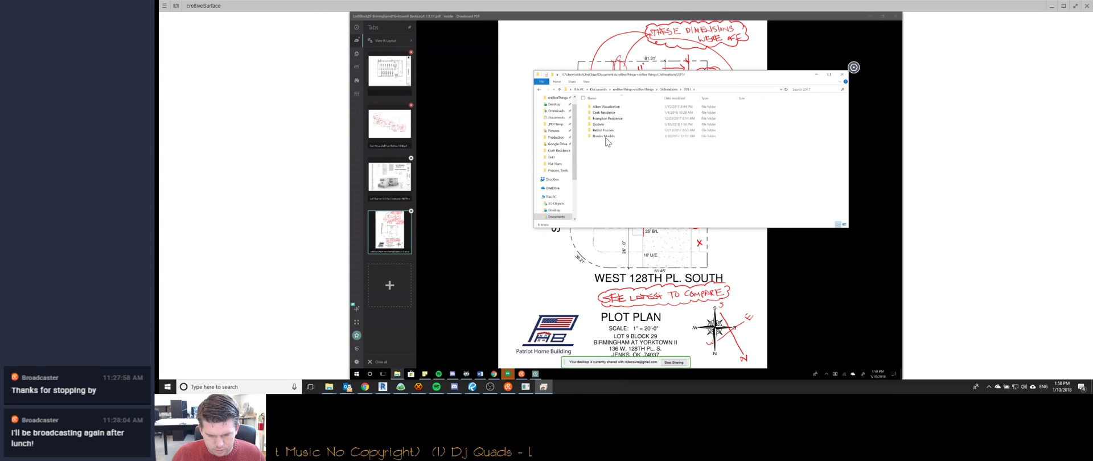
{"action": "double_click", "coordinate": [607, 125]}
{"action": "double_click", "coordinate": [625, 112]}
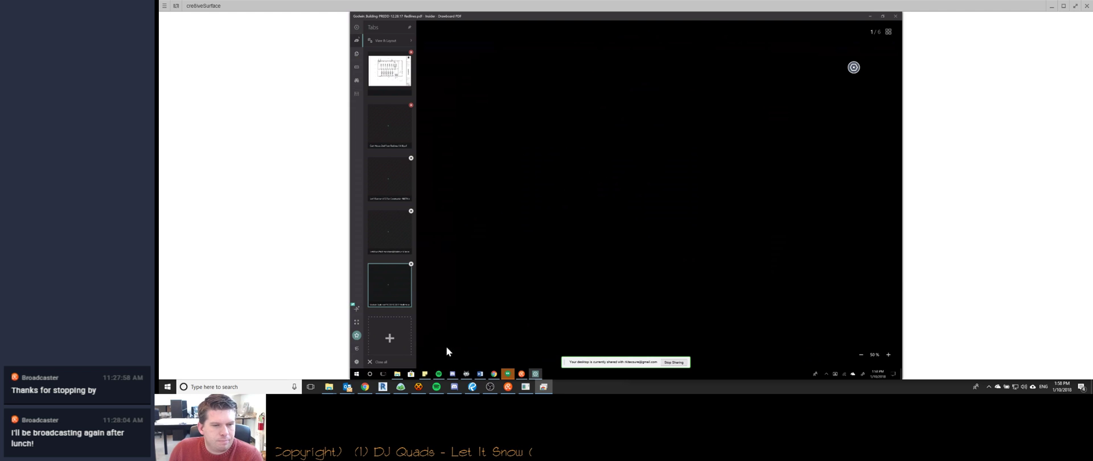
{"action": "mouse_move", "coordinate": [472, 388]}
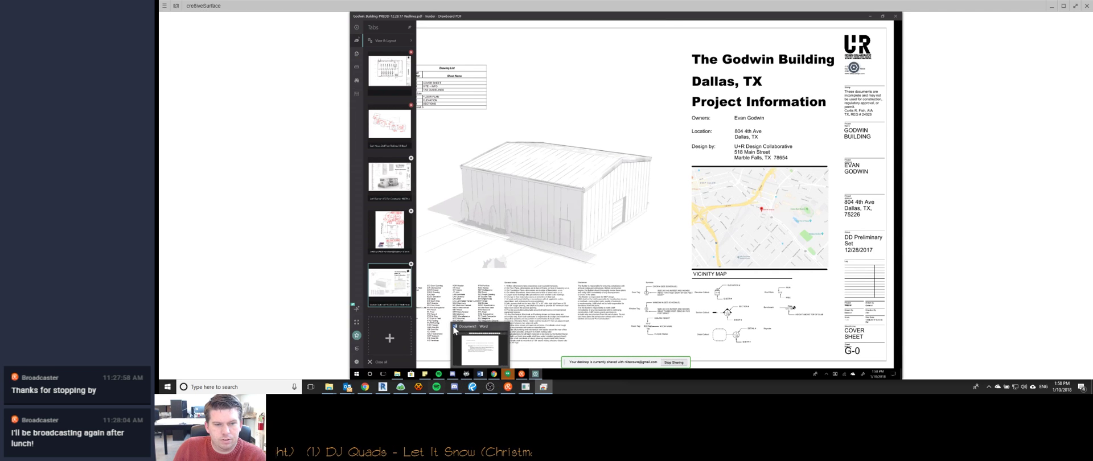
{"action": "left_click", "coordinate": [1052, 6]}
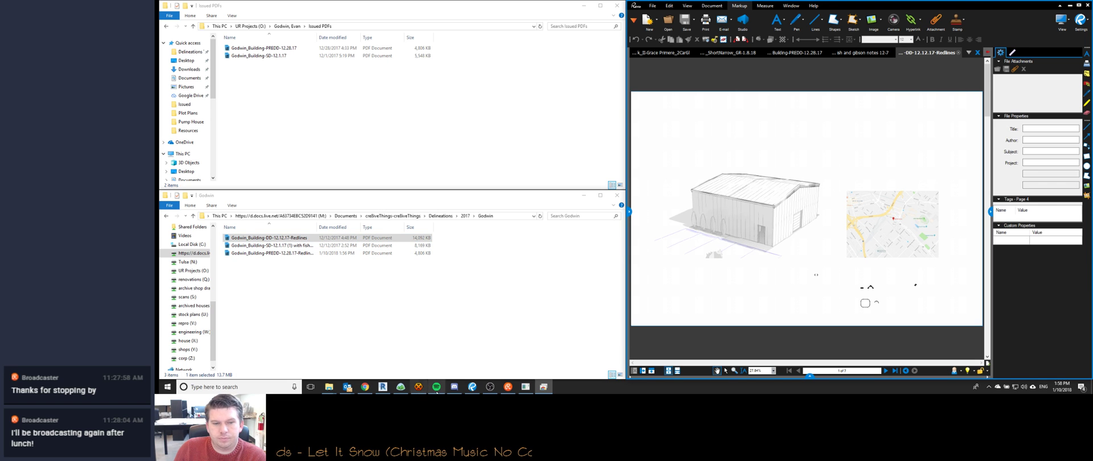
{"action": "left_click", "coordinate": [524, 387]}
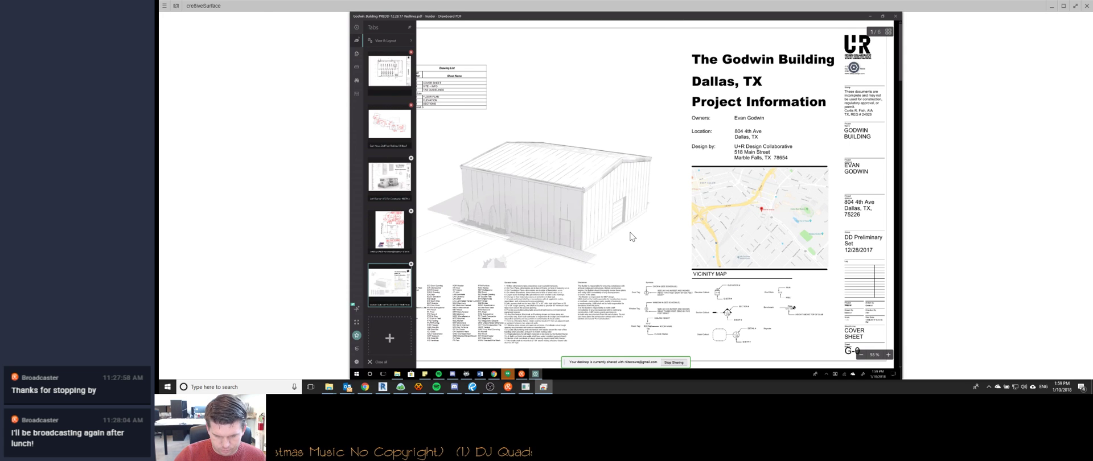
{"action": "scroll", "coordinate": [630, 237], "scroll_direction": "down", "scroll_amount": 1, "text": "ctrl"}
{"action": "scroll", "coordinate": [630, 237], "scroll_direction": "down", "scroll_amount": 2, "text": "ctrl"}
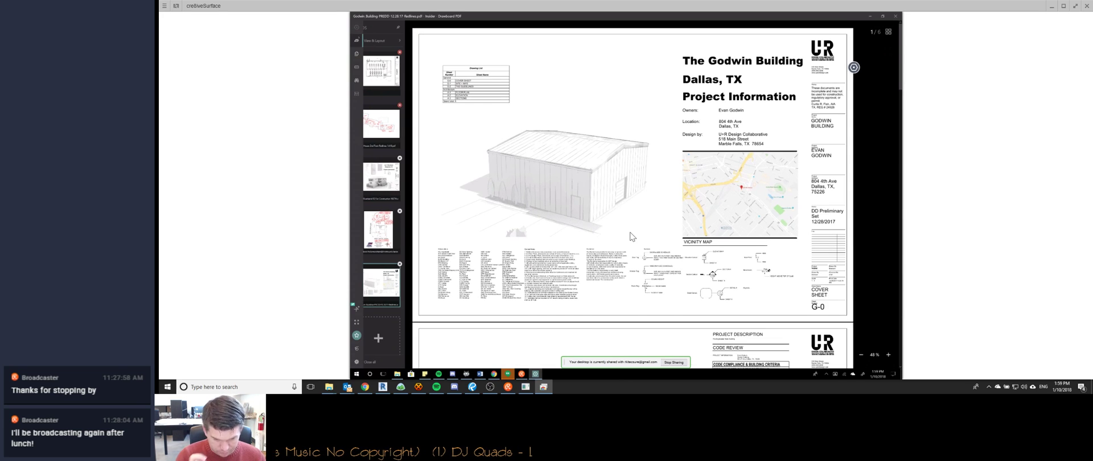
{"action": "scroll", "coordinate": [630, 236], "scroll_direction": "down", "scroll_amount": 5}
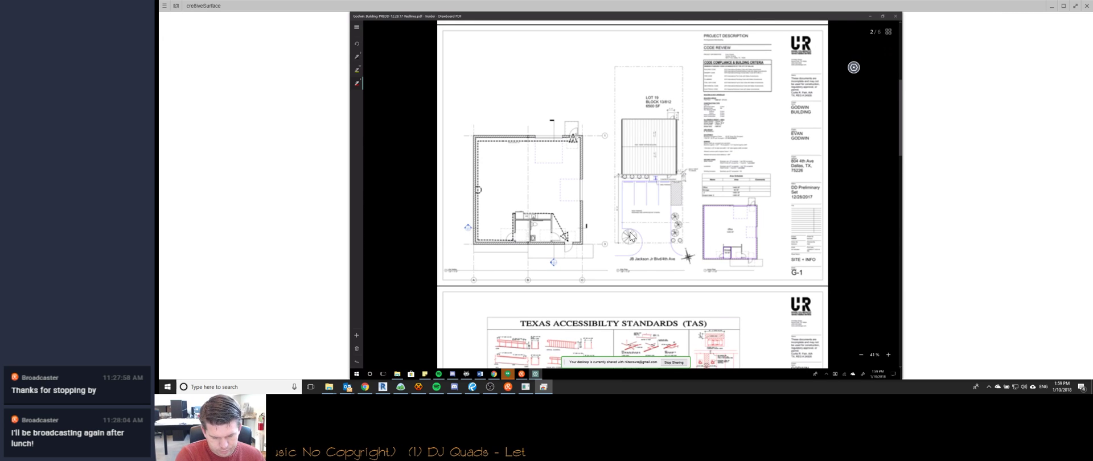
{"action": "scroll", "coordinate": [631, 236], "scroll_direction": "up", "scroll_amount": 3, "text": "ctrl"}
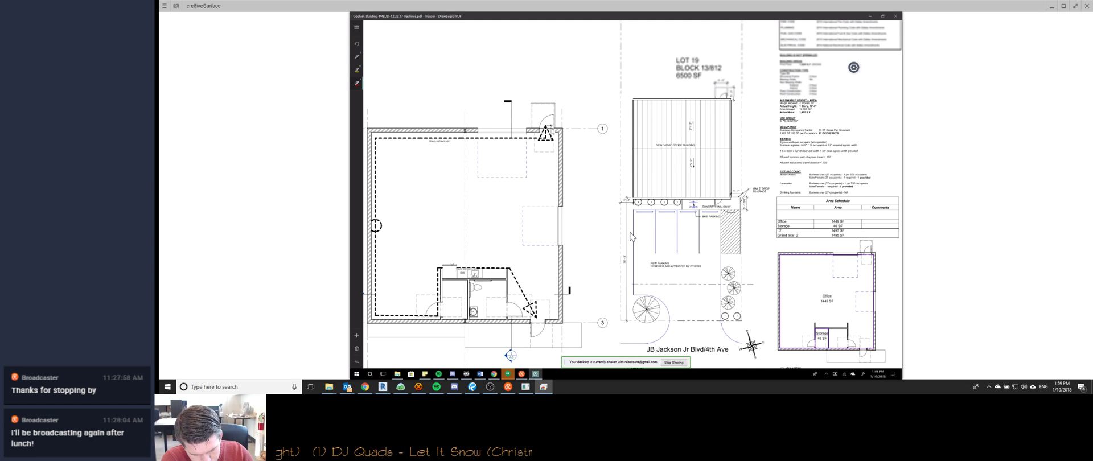
{"action": "scroll", "coordinate": [631, 237], "scroll_direction": "down", "scroll_amount": 1}
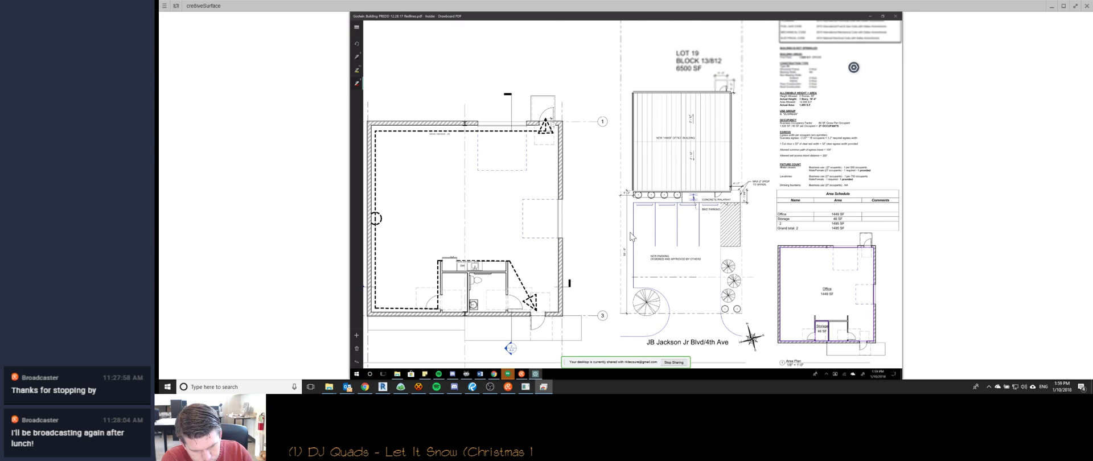
{"action": "scroll", "coordinate": [630, 237], "scroll_direction": "down", "scroll_amount": 3}
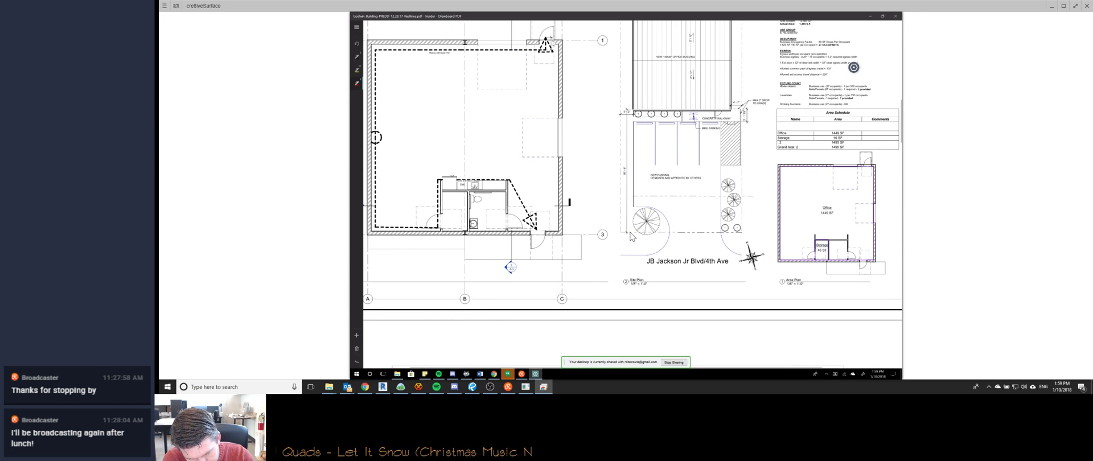
{"action": "scroll", "coordinate": [631, 232], "scroll_direction": "up", "scroll_amount": 2}
{"action": "scroll", "coordinate": [630, 233], "scroll_direction": "left", "scroll_amount": 2}
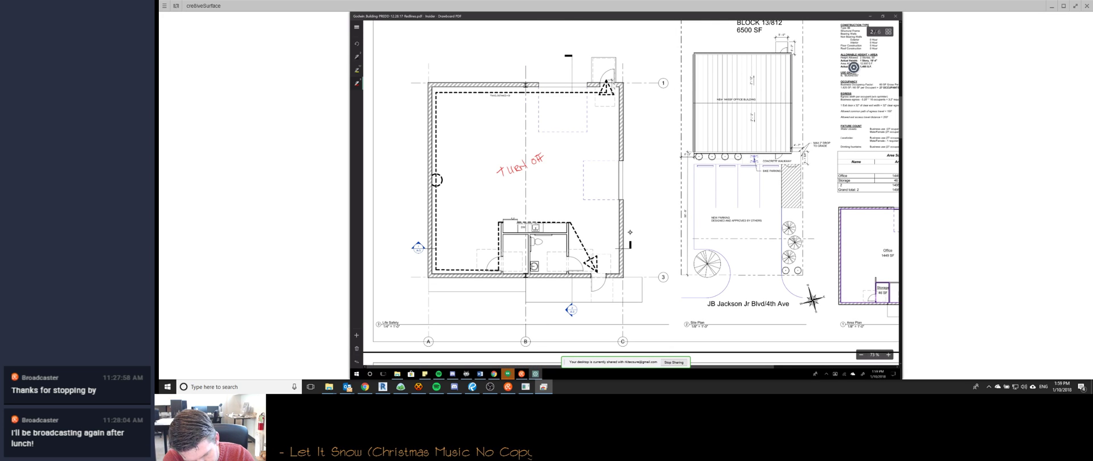
Handwrite DOOR CLEARANCES in red under TURN OFF and cloud the whole note.
{"action": "left_click_drag", "start_coordinate": [503, 182], "coordinate": [526, 180]}
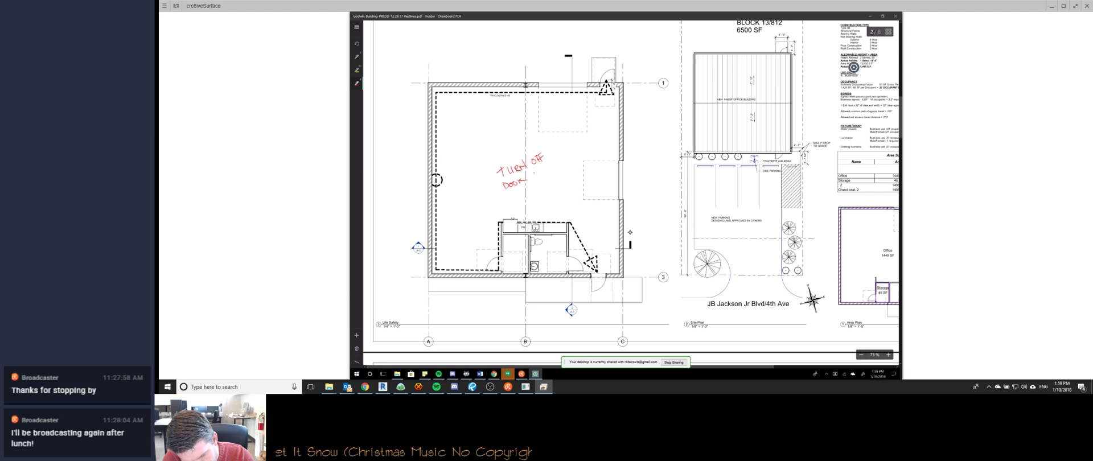
{"action": "left_click_drag", "start_coordinate": [536, 175], "coordinate": [580, 156]}
{"action": "left_click_drag", "start_coordinate": [579, 159], "coordinate": [592, 150]}
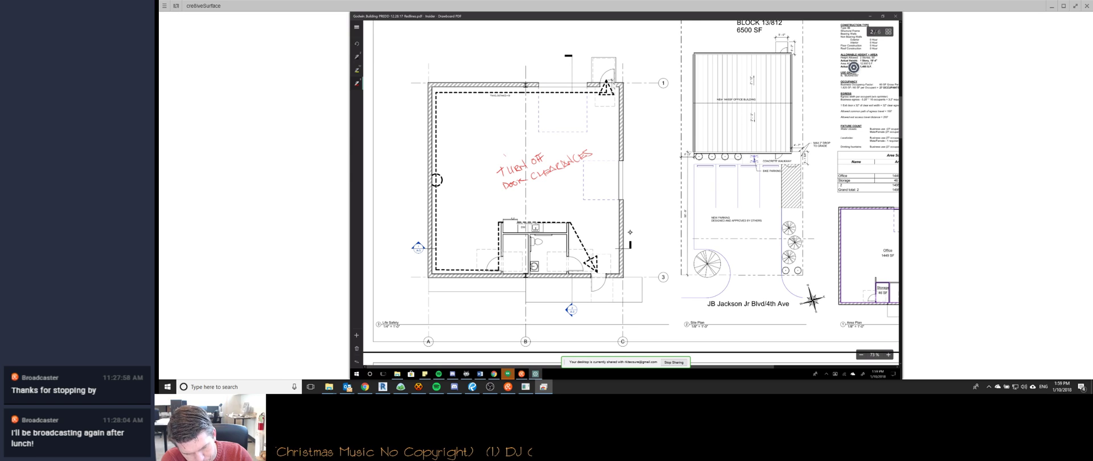
{"action": "mouse_move", "coordinate": [515, 149]}
{"action": "left_mouse_down"}
{"action": "mouse_move", "coordinate": [568, 142]}
{"action": "mouse_move", "coordinate": [595, 164]}
{"action": "mouse_move", "coordinate": [523, 193]}
{"action": "mouse_move", "coordinate": [505, 149]}
{"action": "left_mouse_up"}
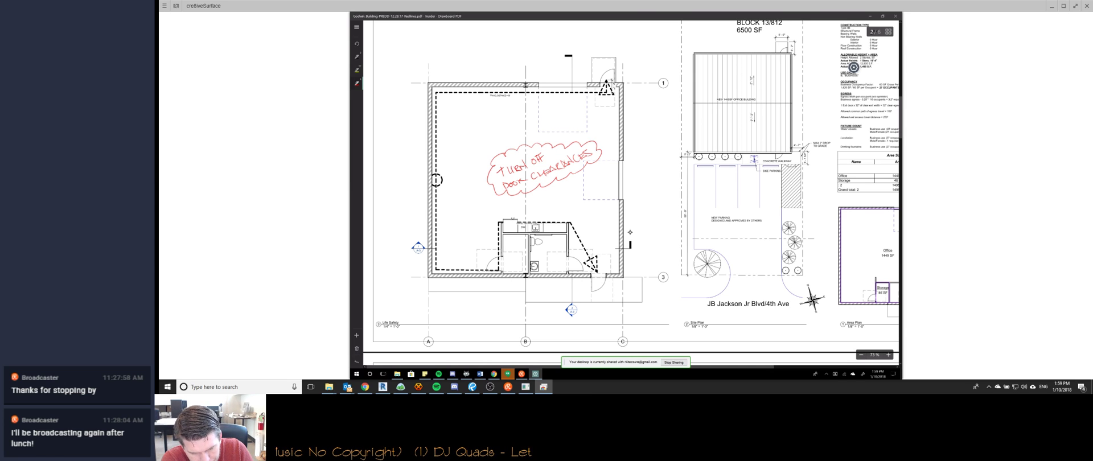
Cloud grid bubbles A, B and C below the floor plan in red.
{"action": "scroll", "coordinate": [630, 232], "scroll_direction": "up", "scroll_amount": 1}
{"action": "scroll", "coordinate": [631, 232], "scroll_direction": "down", "scroll_amount": 2}
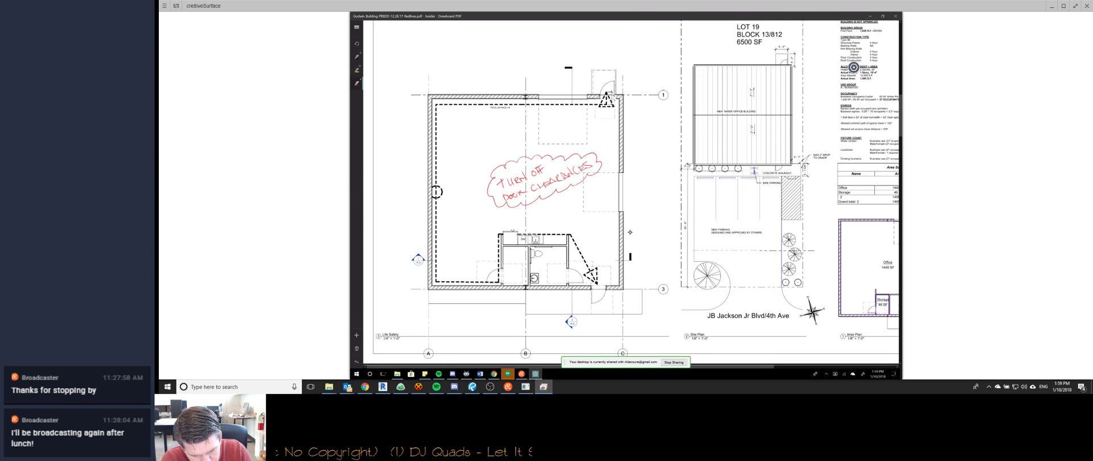
{"action": "left_click_drag", "start_coordinate": [439, 303], "coordinate": [415, 300]}
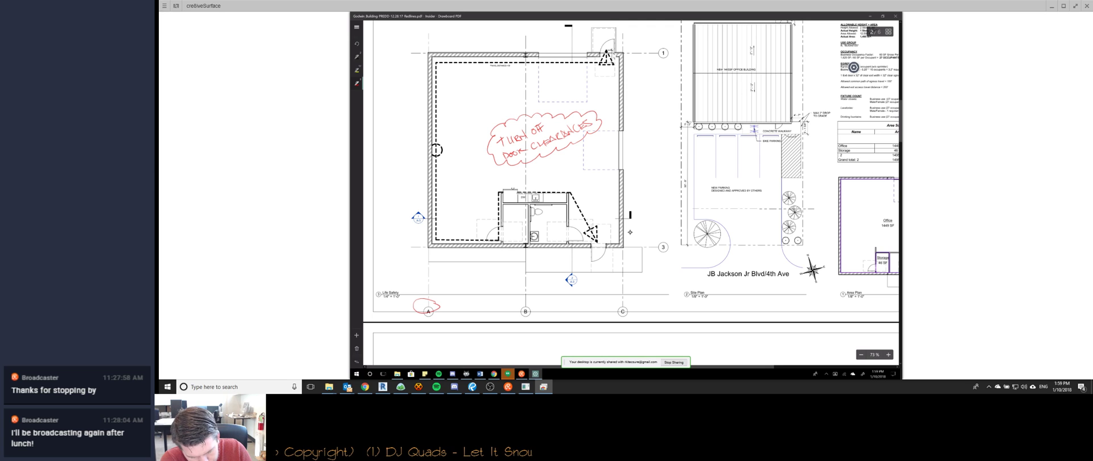
{"action": "left_click_drag", "start_coordinate": [535, 306], "coordinate": [513, 306]}
{"action": "left_click_drag", "start_coordinate": [630, 307], "coordinate": [607, 306]}
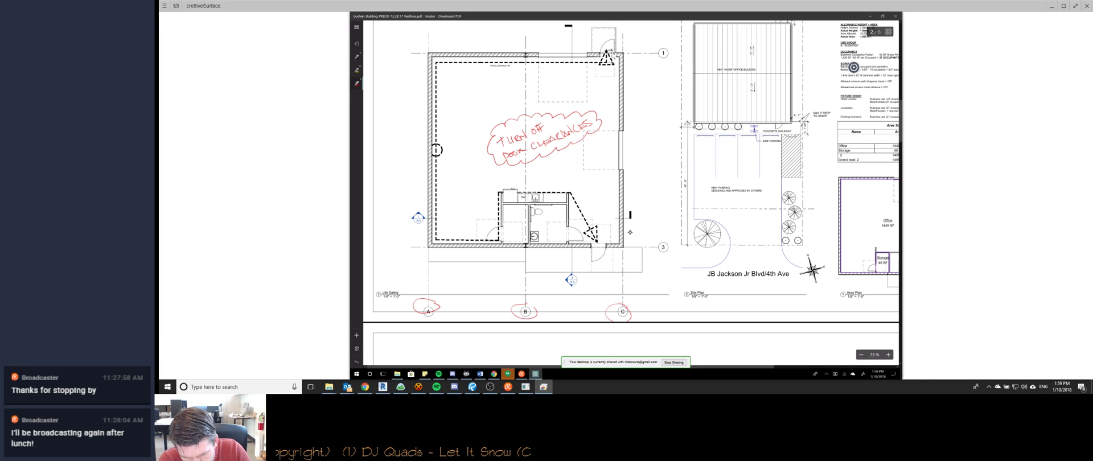
{"action": "scroll", "coordinate": [630, 232], "scroll_direction": "up", "scroll_amount": 2}
{"action": "scroll", "coordinate": [630, 232], "scroll_direction": "down", "scroll_amount": 4, "text": "ctrl"}
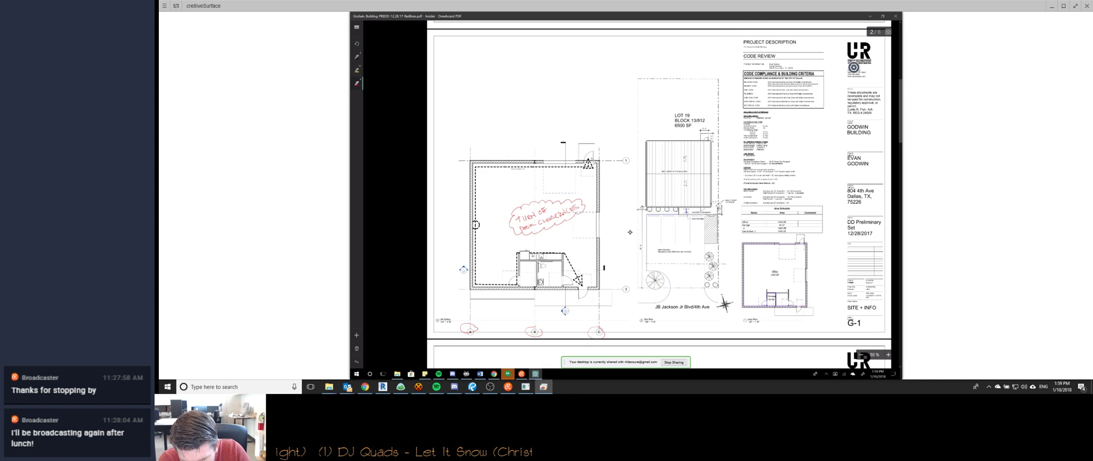
{"action": "scroll", "coordinate": [630, 232], "scroll_direction": "up", "scroll_amount": 4, "text": "ctrl"}
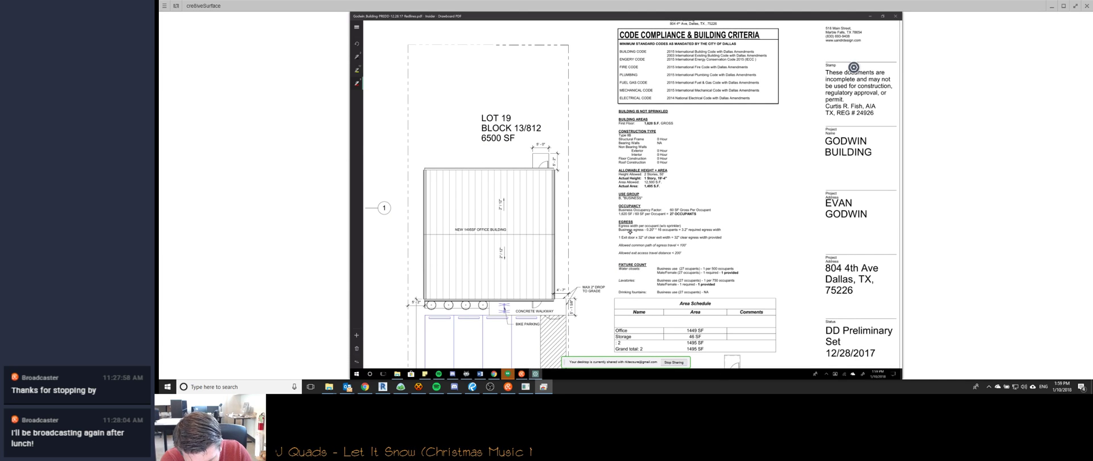
{"action": "scroll", "coordinate": [630, 232], "scroll_direction": "down", "scroll_amount": 2}
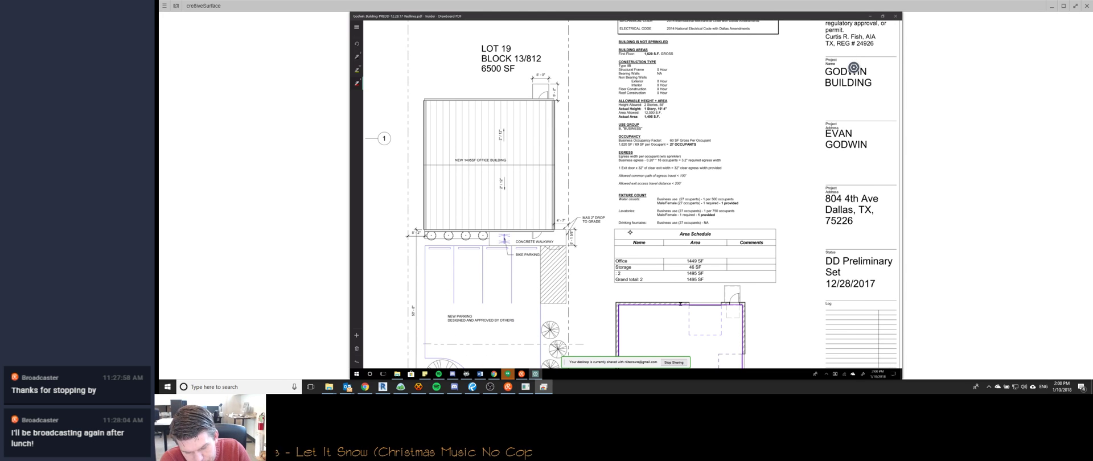
{"action": "scroll", "coordinate": [630, 232], "scroll_direction": "down", "scroll_amount": 2}
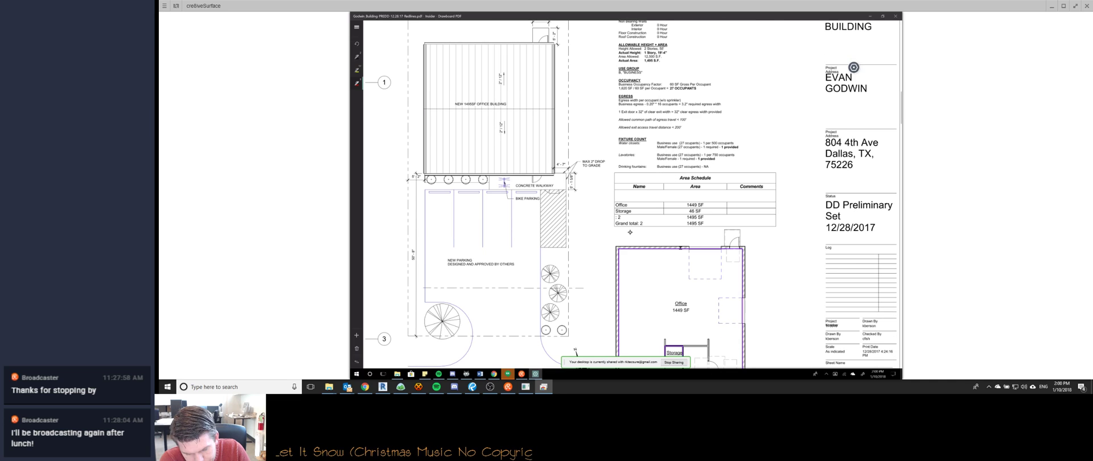
{"action": "scroll", "coordinate": [630, 233], "scroll_direction": "up", "scroll_amount": 2}
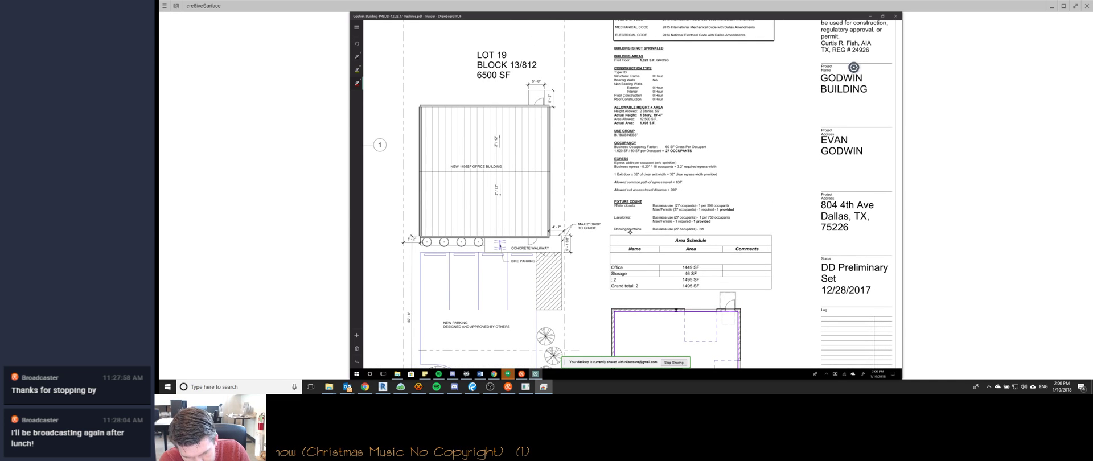
{"action": "scroll", "coordinate": [630, 232], "scroll_direction": "up", "scroll_amount": 1}
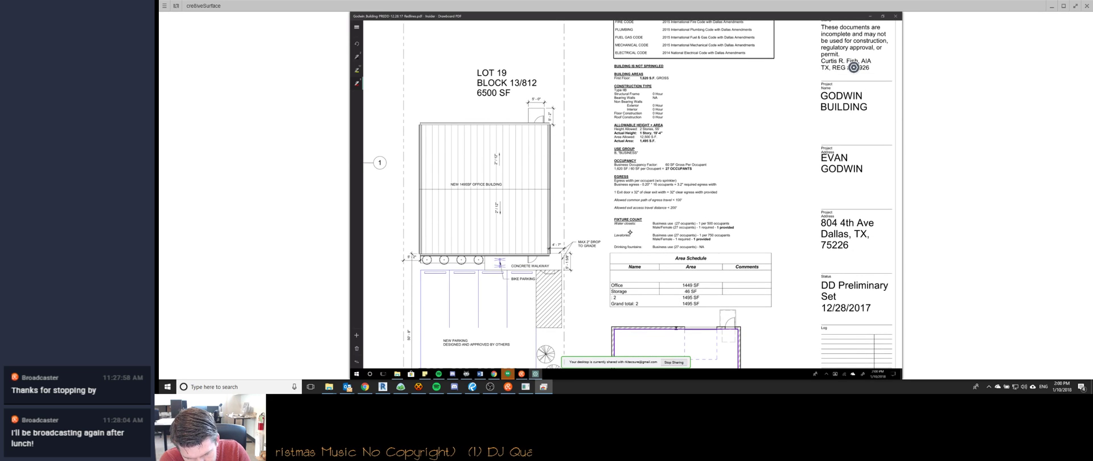
{"action": "scroll", "coordinate": [630, 233], "scroll_direction": "down", "scroll_amount": 1}
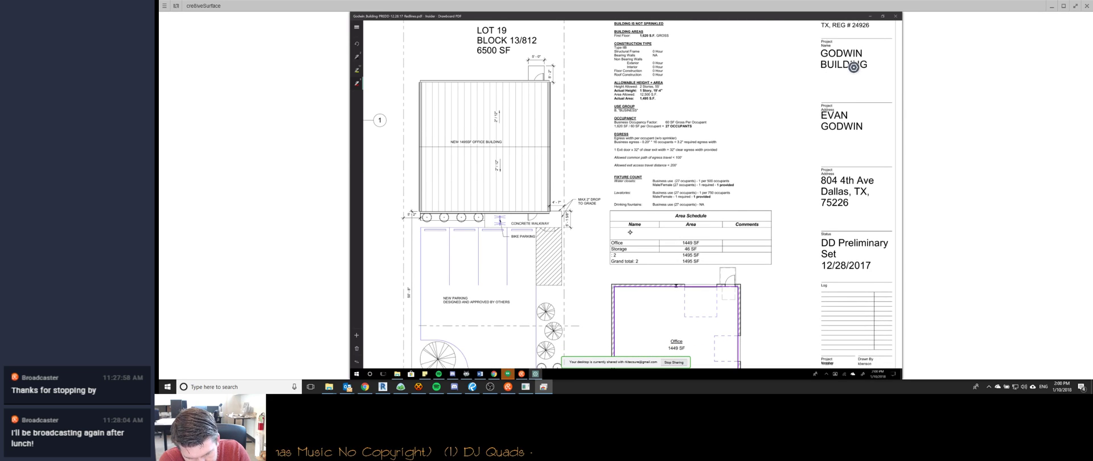
{"action": "scroll", "coordinate": [630, 232], "scroll_direction": "up", "scroll_amount": 2}
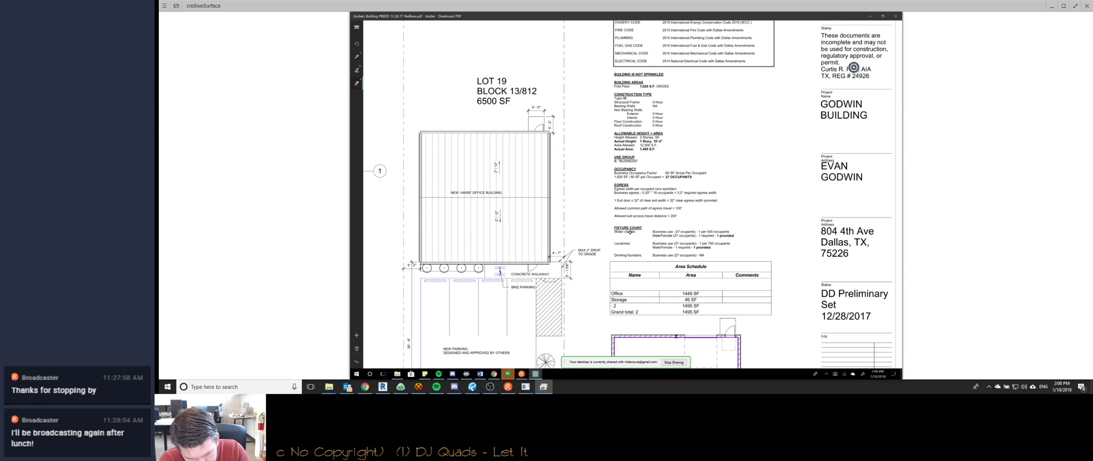
{"action": "scroll", "coordinate": [630, 233], "scroll_direction": "down", "scroll_amount": 3}
{"action": "scroll", "coordinate": [630, 232], "scroll_direction": "up", "scroll_amount": 2}
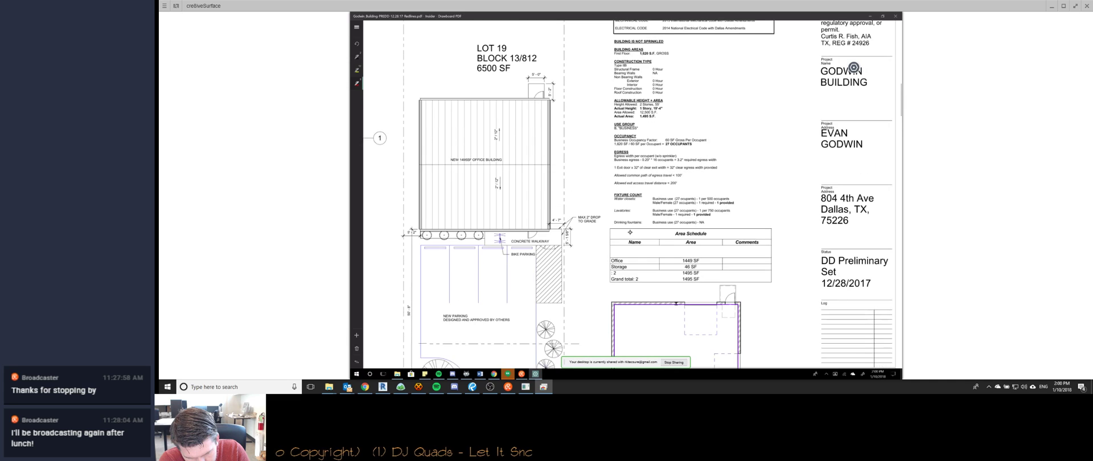
{"action": "scroll", "coordinate": [630, 232], "scroll_direction": "down", "scroll_amount": 4}
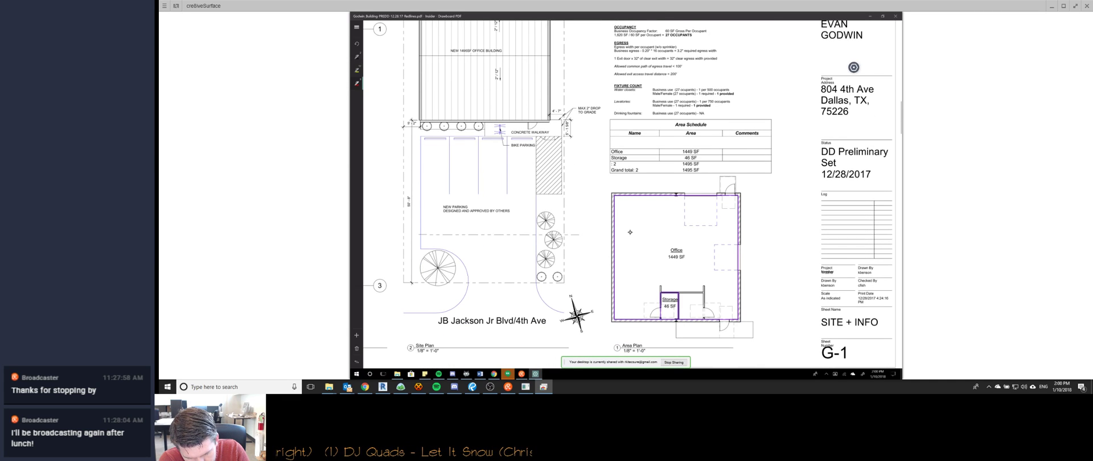
{"action": "scroll", "coordinate": [630, 233], "scroll_direction": "up", "scroll_amount": 6}
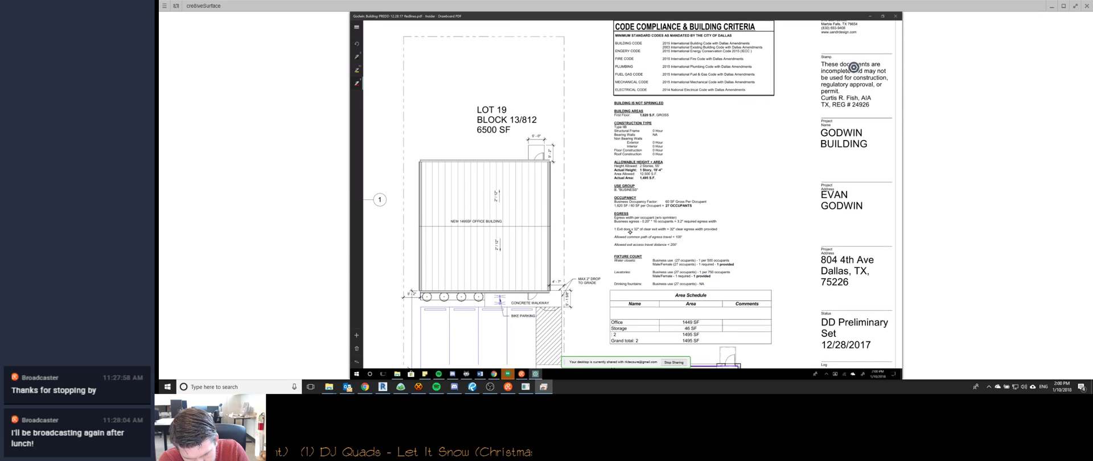
{"action": "scroll", "coordinate": [630, 232], "scroll_direction": "down", "scroll_amount": 5}
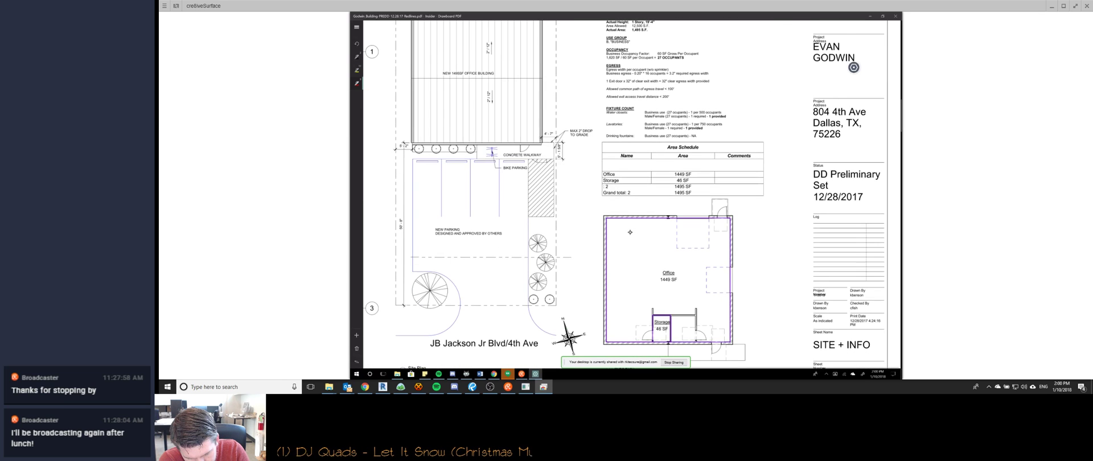
{"action": "scroll", "coordinate": [630, 232], "scroll_direction": "up", "scroll_amount": 3}
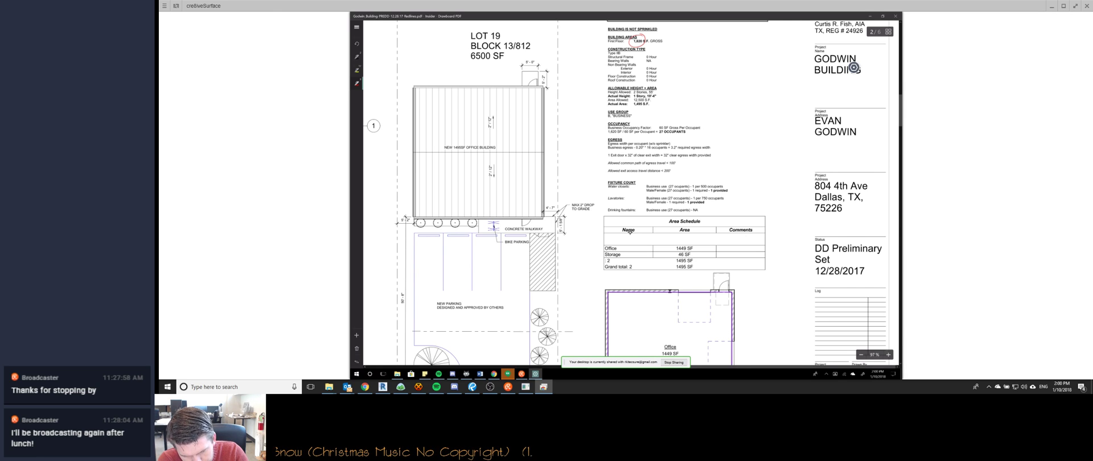
Draw a red curve linking 1,620 S.F. to the circled 1495 SF total, erasing the extra stroke.
{"action": "mouse_move", "coordinate": [646, 44]}
{"action": "left_mouse_down"}
{"action": "mouse_move", "coordinate": [689, 57]}
{"action": "mouse_move", "coordinate": [734, 215]}
{"action": "mouse_move", "coordinate": [692, 264]}
{"action": "left_mouse_up"}
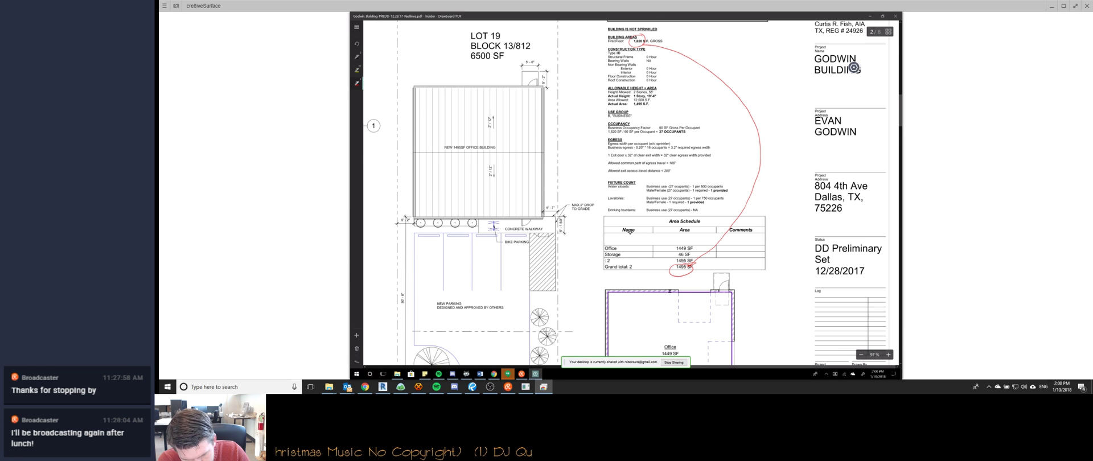
{"action": "scroll", "coordinate": [629, 231], "scroll_direction": "up", "scroll_amount": 2}
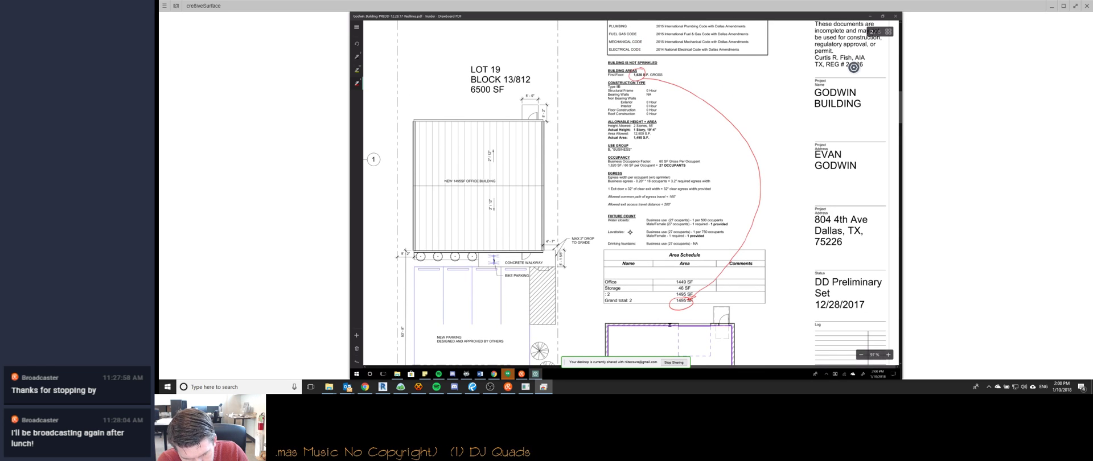
{"action": "scroll", "coordinate": [630, 231], "scroll_direction": "down", "scroll_amount": 3}
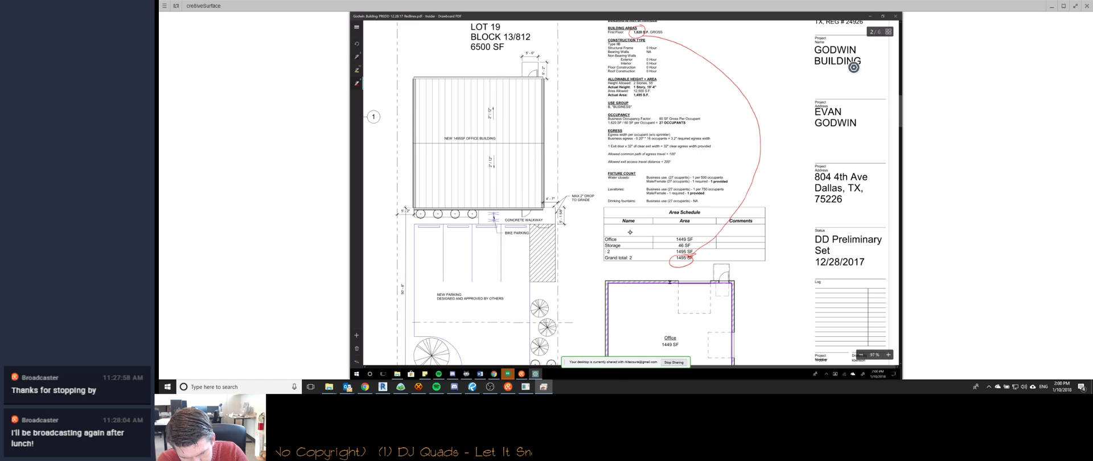
{"action": "mouse_move", "coordinate": [671, 263]}
{"action": "left_mouse_down"}
{"action": "mouse_move", "coordinate": [640, 266]}
{"action": "mouse_move", "coordinate": [592, 177]}
{"action": "mouse_move", "coordinate": [604, 146]}
{"action": "left_mouse_up"}
{"action": "left_click", "coordinate": [601, 149]}
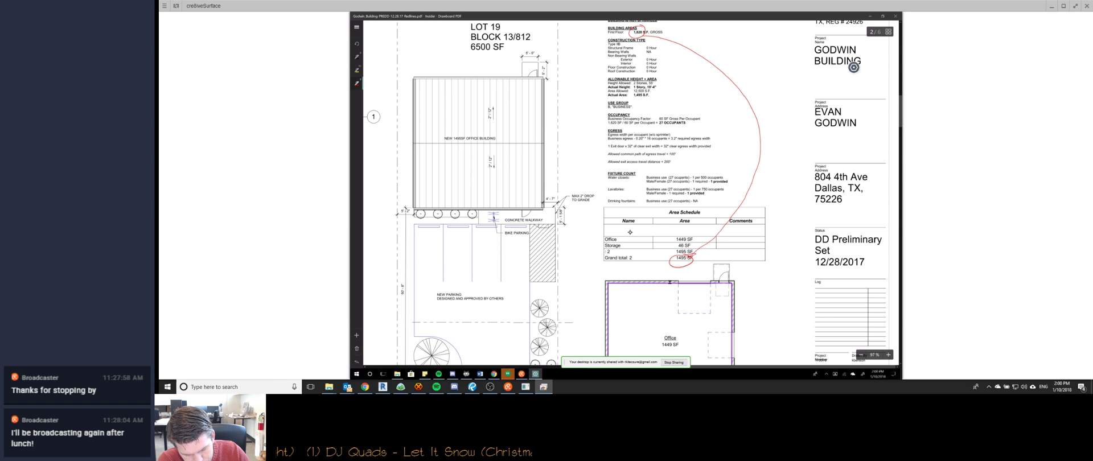
{"action": "key", "text": "alt+Tab"}
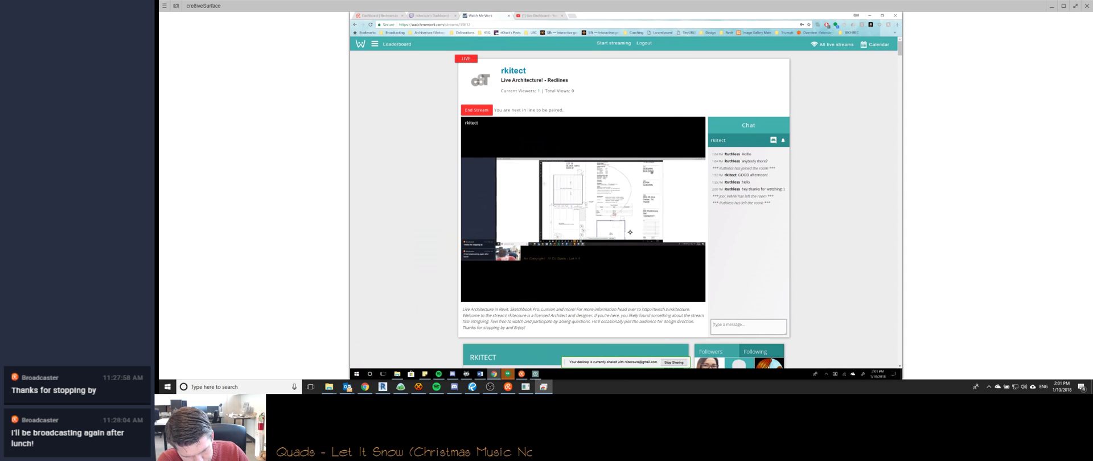
{"action": "key", "text": "alt+Tab"}
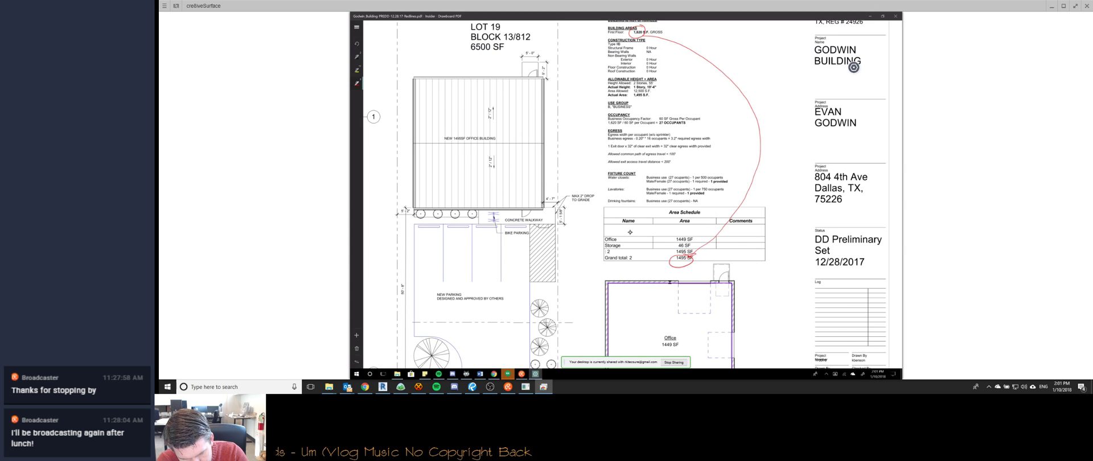
Circle 1,620 under OCCUPANCY and extend the red line to it from 1495 SF.
{"action": "left_click_drag", "start_coordinate": [615, 118], "coordinate": [617, 119]}
{"action": "mouse_move", "coordinate": [671, 266]}
{"action": "left_mouse_down"}
{"action": "mouse_move", "coordinate": [596, 263]}
{"action": "mouse_move", "coordinate": [588, 159]}
{"action": "mouse_move", "coordinate": [604, 125]}
{"action": "left_mouse_up"}
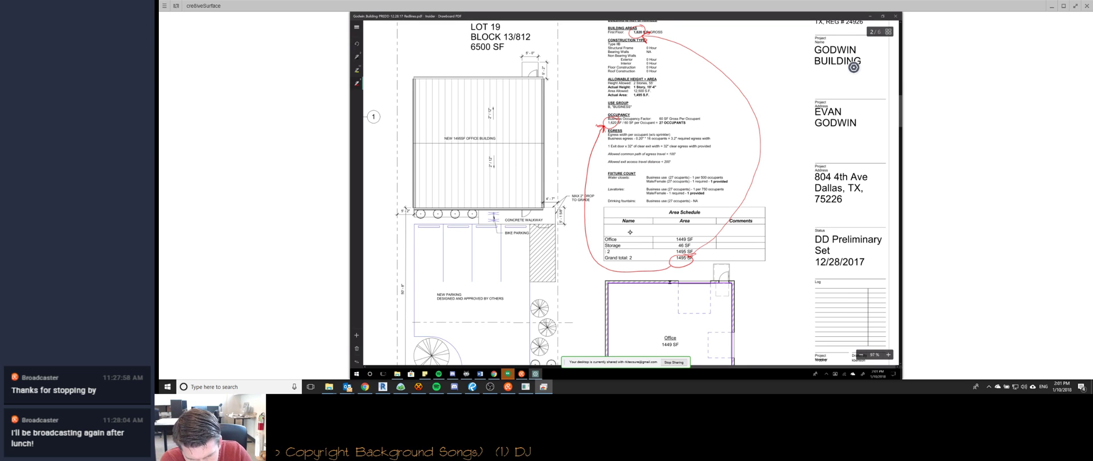
Draw a red I-shaped dimension mark left of the new parking area on sheet G-1.
{"action": "scroll", "coordinate": [854, 67], "scroll_direction": "down", "scroll_amount": 4}
{"action": "scroll", "coordinate": [631, 232], "scroll_direction": "left", "scroll_amount": 3}
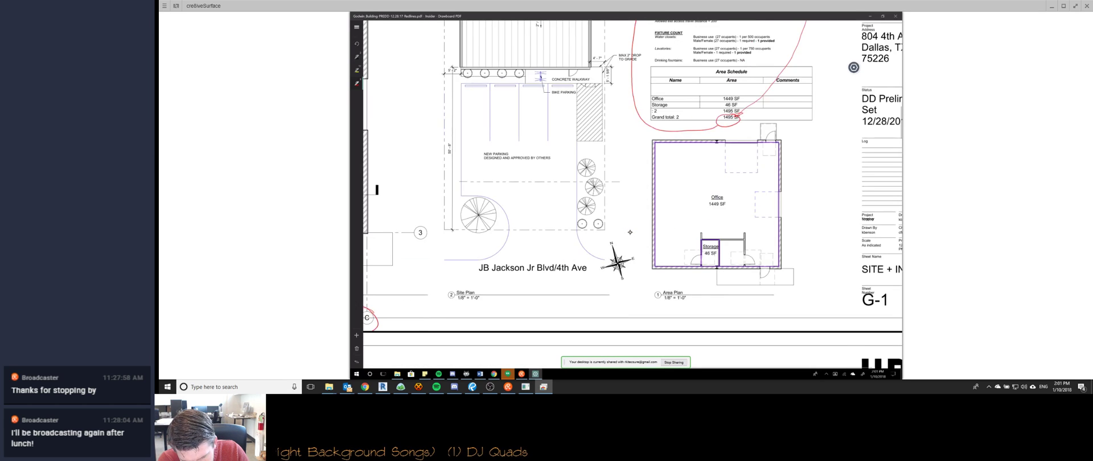
{"action": "scroll", "coordinate": [630, 232], "scroll_direction": "right", "scroll_amount": 3}
{"action": "scroll", "coordinate": [630, 233], "scroll_direction": "right", "scroll_amount": 1}
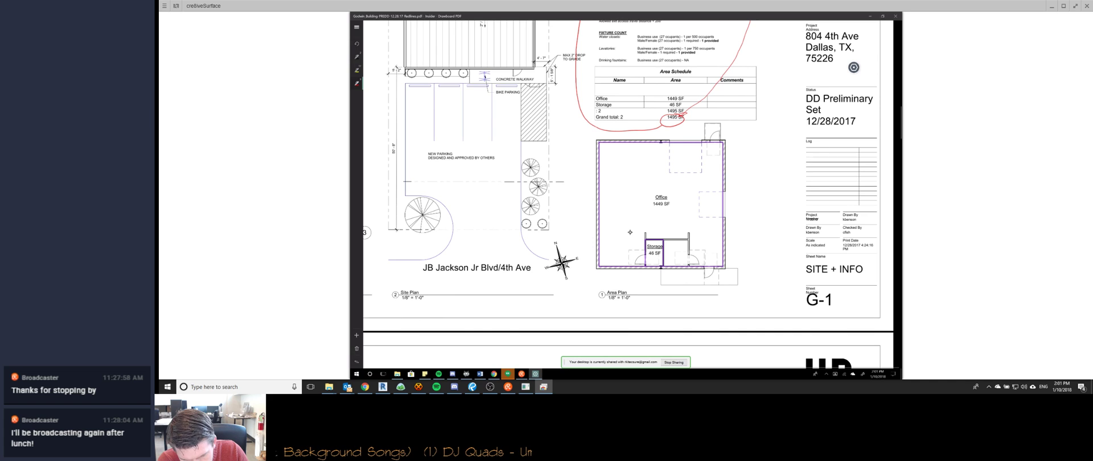
{"action": "scroll", "coordinate": [630, 232], "scroll_direction": "left", "scroll_amount": 1}
{"action": "scroll", "coordinate": [630, 233], "scroll_direction": "up", "scroll_amount": 3}
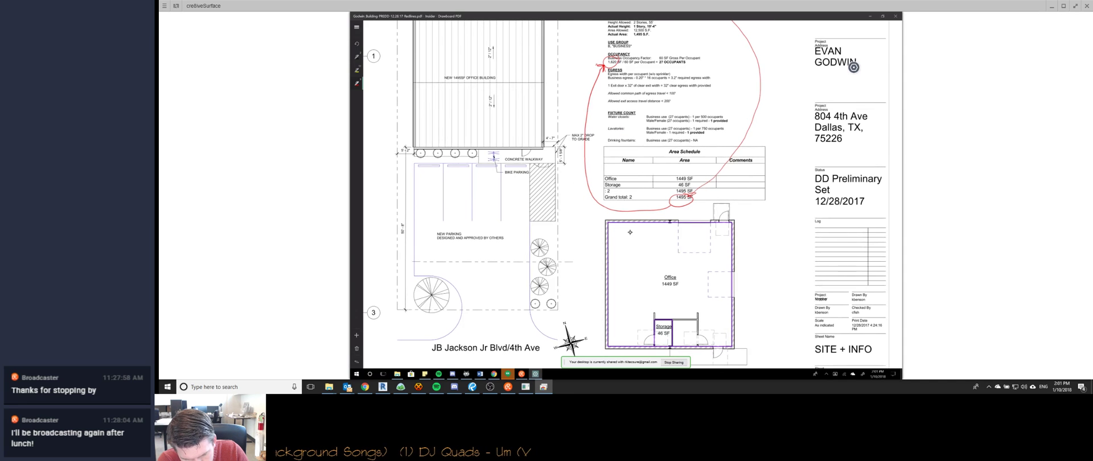
{"action": "scroll", "coordinate": [630, 232], "scroll_direction": "left", "scroll_amount": 4}
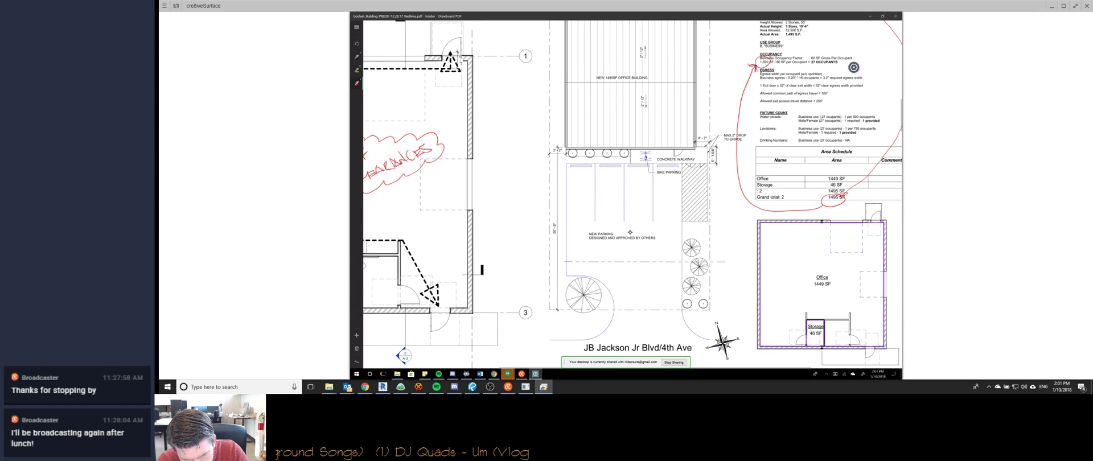
{"action": "scroll", "coordinate": [629, 232], "scroll_direction": "up", "scroll_amount": 1, "text": "ctrl"}
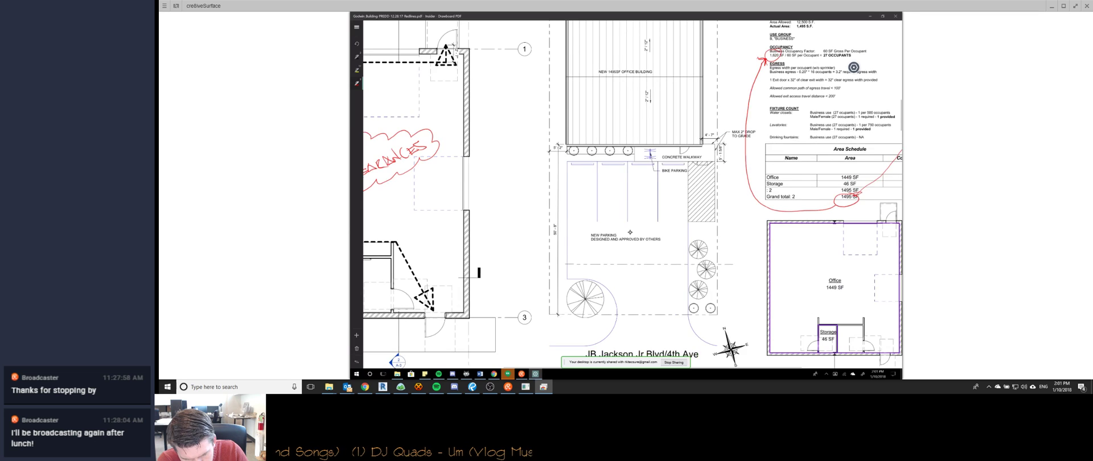
{"action": "scroll", "coordinate": [630, 233], "scroll_direction": "down", "scroll_amount": 2, "text": "ctrl"}
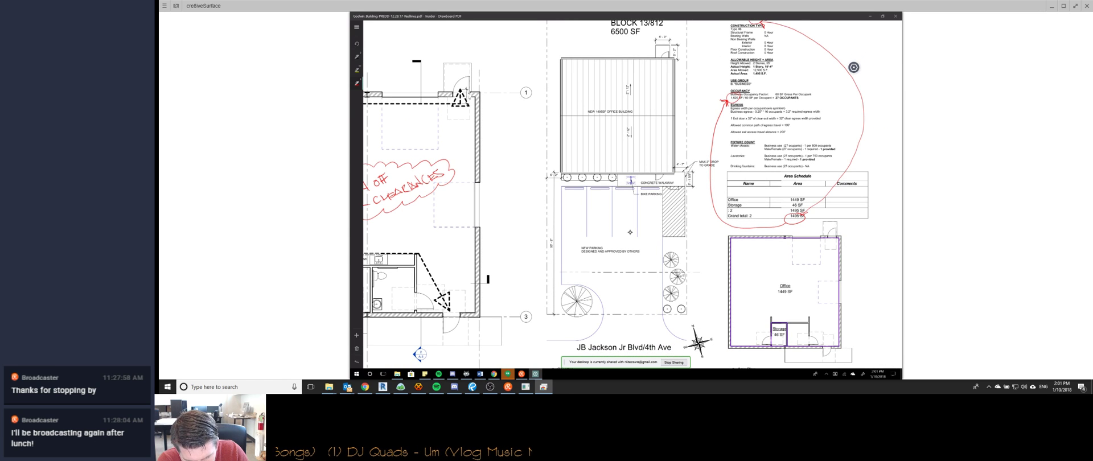
{"action": "scroll", "coordinate": [629, 233], "scroll_direction": "up", "scroll_amount": 1}
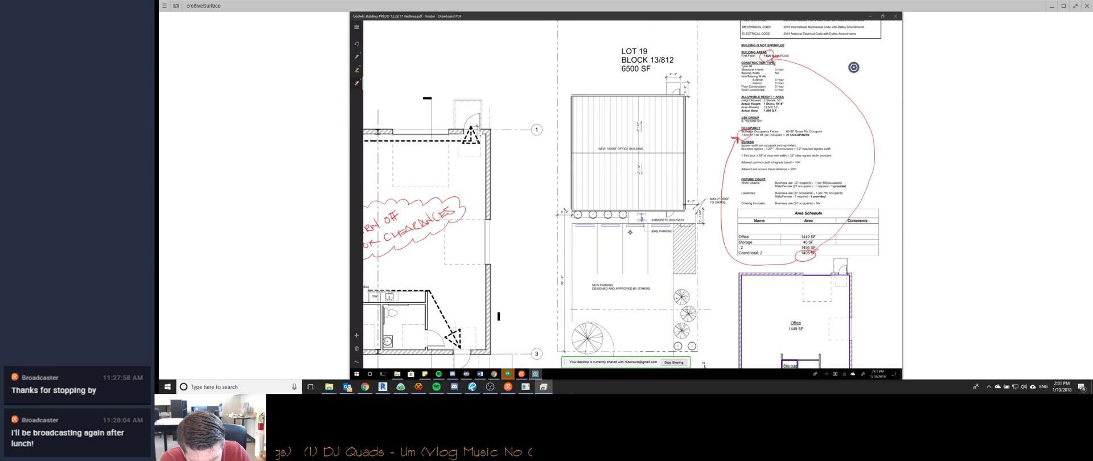
{"action": "scroll", "coordinate": [629, 232], "scroll_direction": "down", "scroll_amount": 3, "text": "ctrl"}
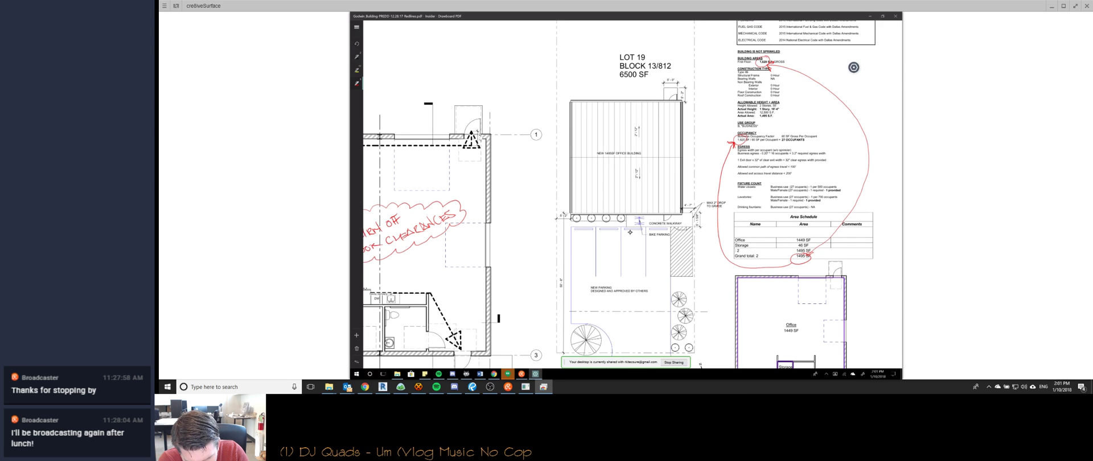
{"action": "scroll", "coordinate": [629, 232], "scroll_direction": "up", "scroll_amount": 1, "text": "ctrl"}
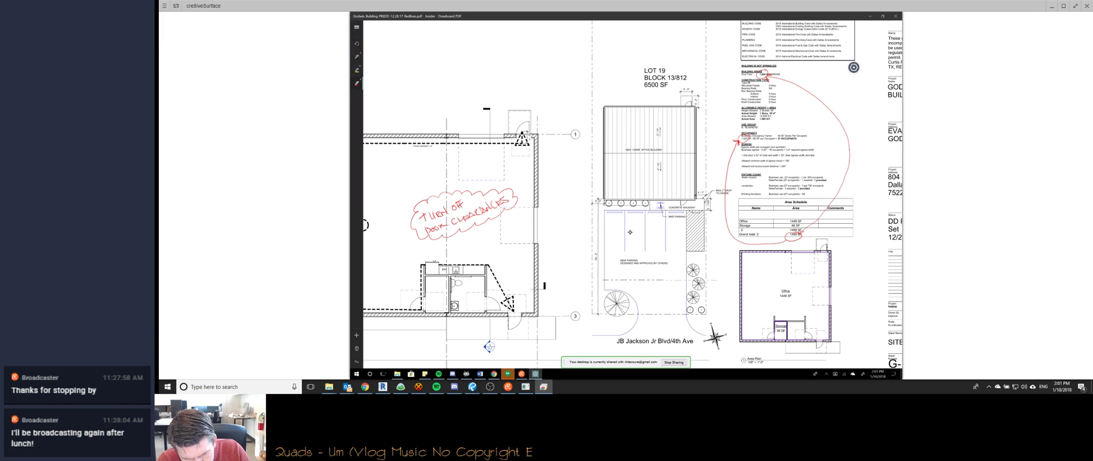
{"action": "scroll", "coordinate": [630, 232], "scroll_direction": "down", "scroll_amount": 1}
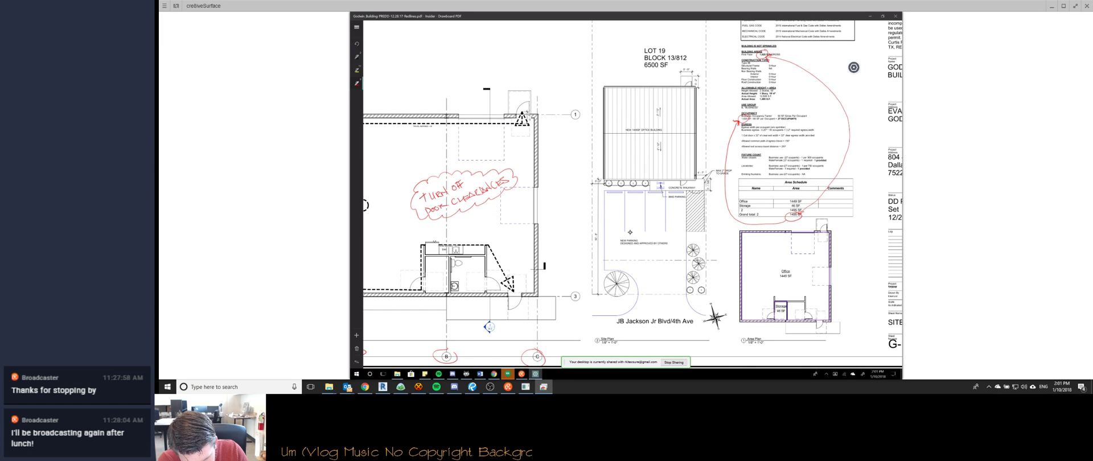
{"action": "scroll", "coordinate": [630, 232], "scroll_direction": "down", "scroll_amount": 5}
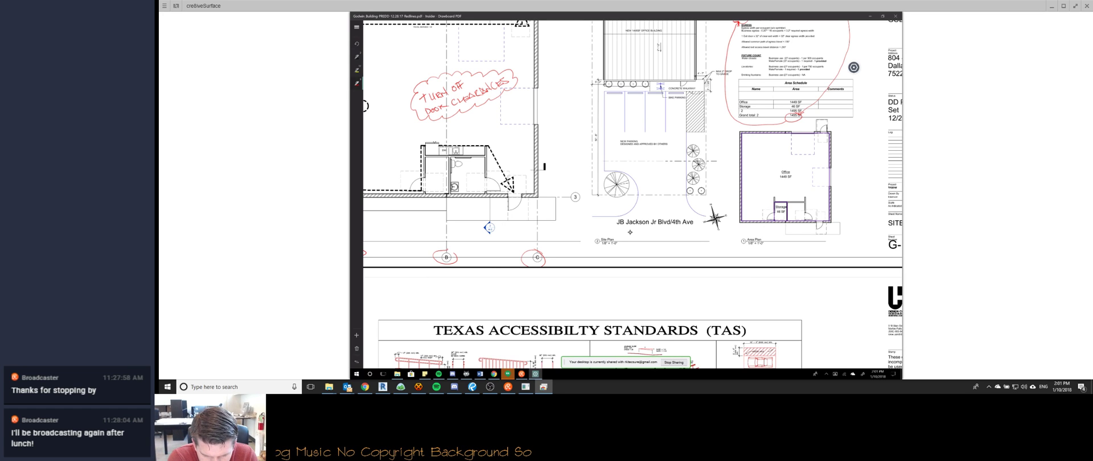
{"action": "scroll", "coordinate": [630, 232], "scroll_direction": "up", "scroll_amount": 4, "text": "ctrl"}
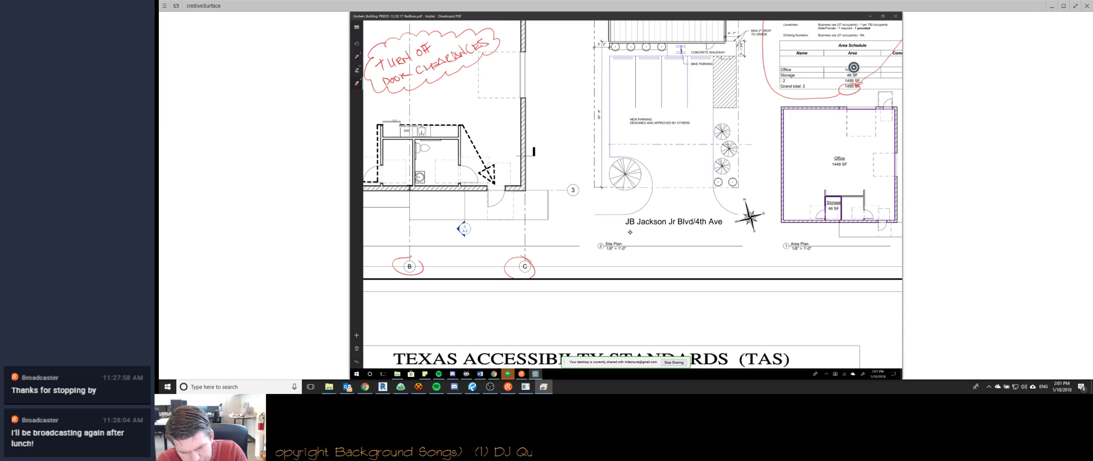
{"action": "left_click_drag", "start_coordinate": [608, 108], "coordinate": [607, 157]}
{"action": "scroll", "coordinate": [630, 233], "scroll_direction": "right", "scroll_amount": 1}
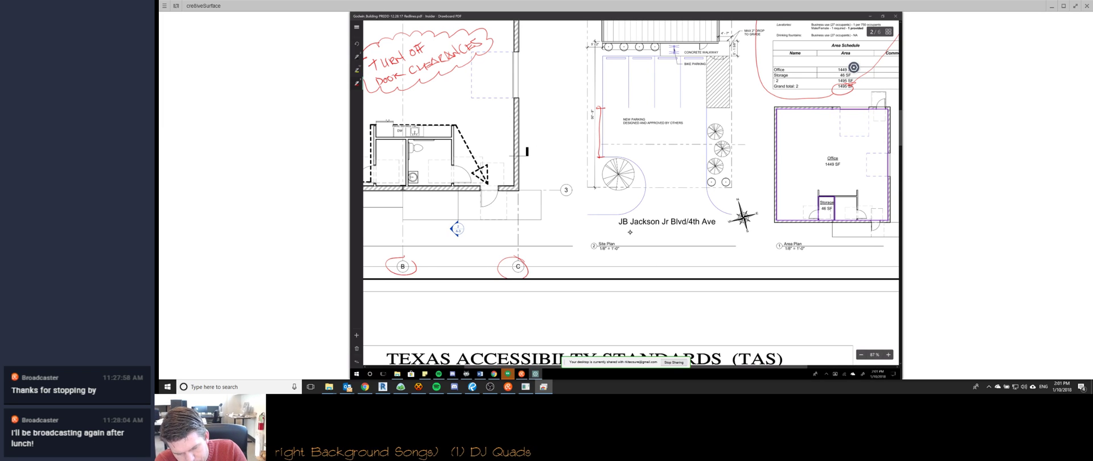
{"action": "left_click", "coordinate": [599, 132]}
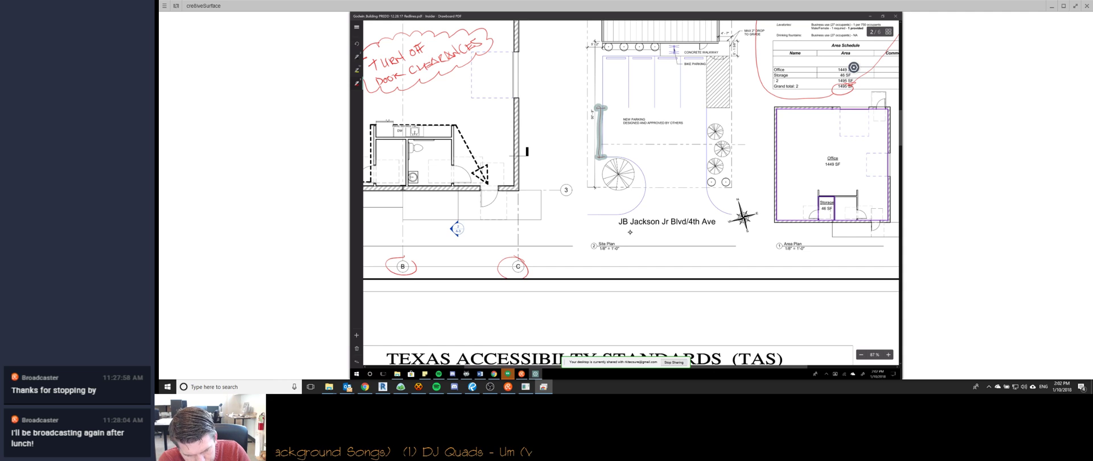
Scroll down to the Texas Accessibility Standards sheet, page 3.
{"action": "scroll", "coordinate": [631, 232], "scroll_direction": "down", "scroll_amount": 1, "text": "ctrl"}
{"action": "scroll", "coordinate": [630, 232], "scroll_direction": "down", "scroll_amount": 5, "text": "ctrl"}
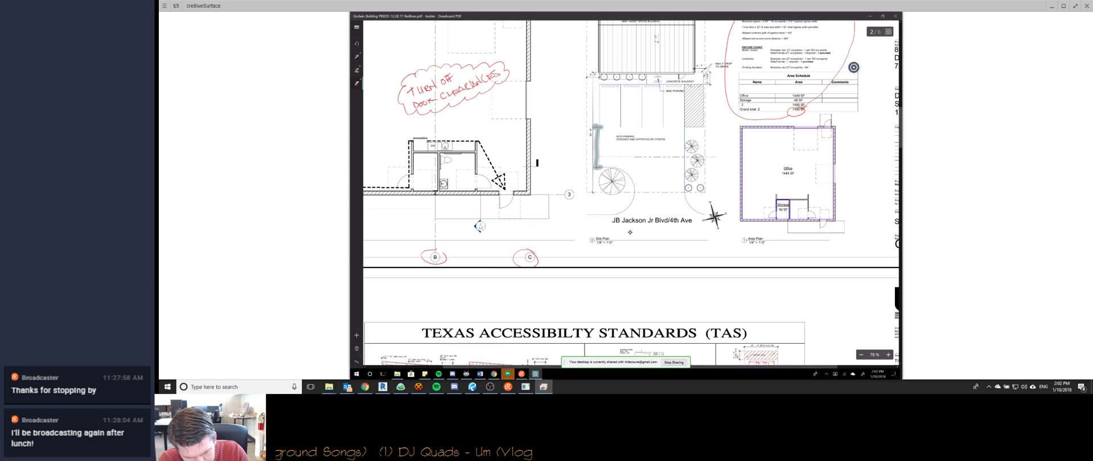
{"action": "scroll", "coordinate": [630, 232], "scroll_direction": "down", "scroll_amount": 3}
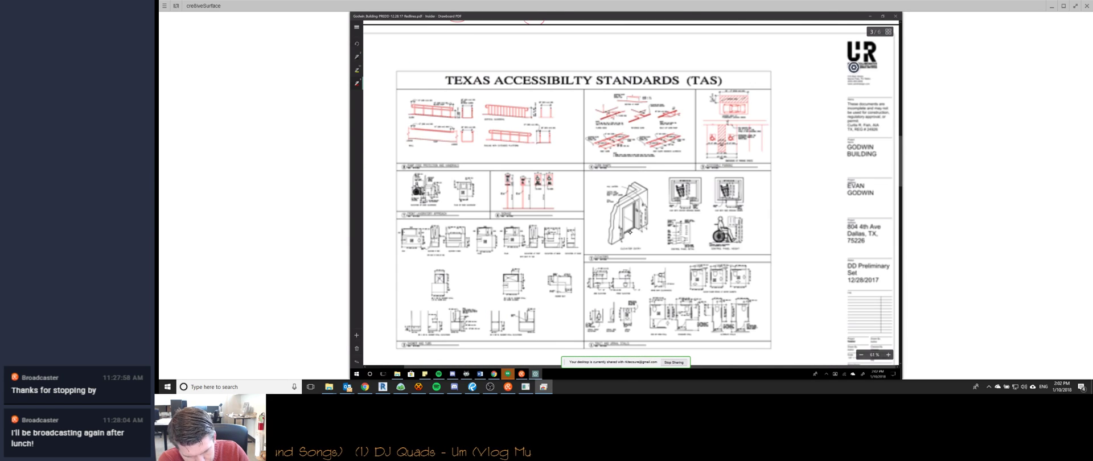
On sheet A-1, strike through grid bubble 3 with a red slash and add a small red mark above it.
{"action": "scroll", "coordinate": [631, 232], "scroll_direction": "down", "scroll_amount": 2, "text": "ctrl"}
{"action": "scroll", "coordinate": [630, 232], "scroll_direction": "down", "scroll_amount": 4}
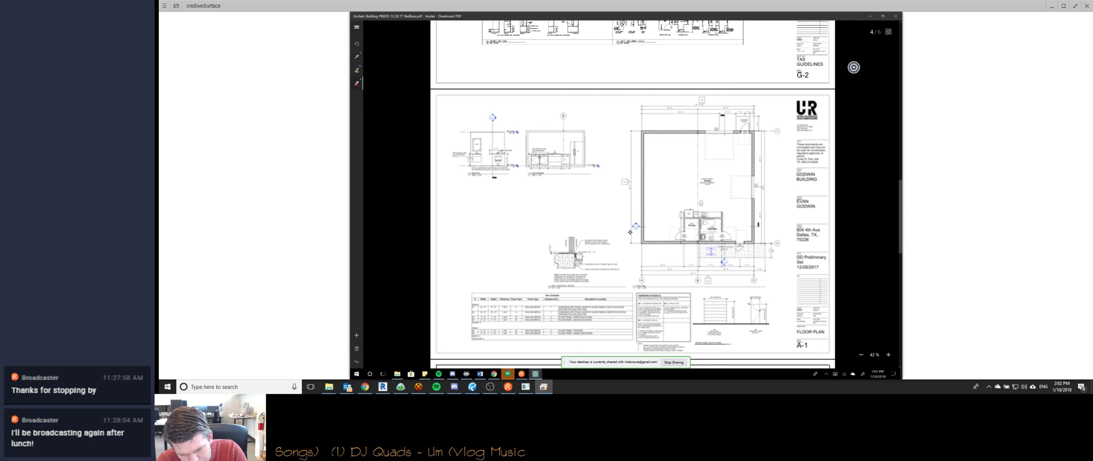
{"action": "scroll", "coordinate": [630, 233], "scroll_direction": "up", "scroll_amount": 3, "text": "ctrl"}
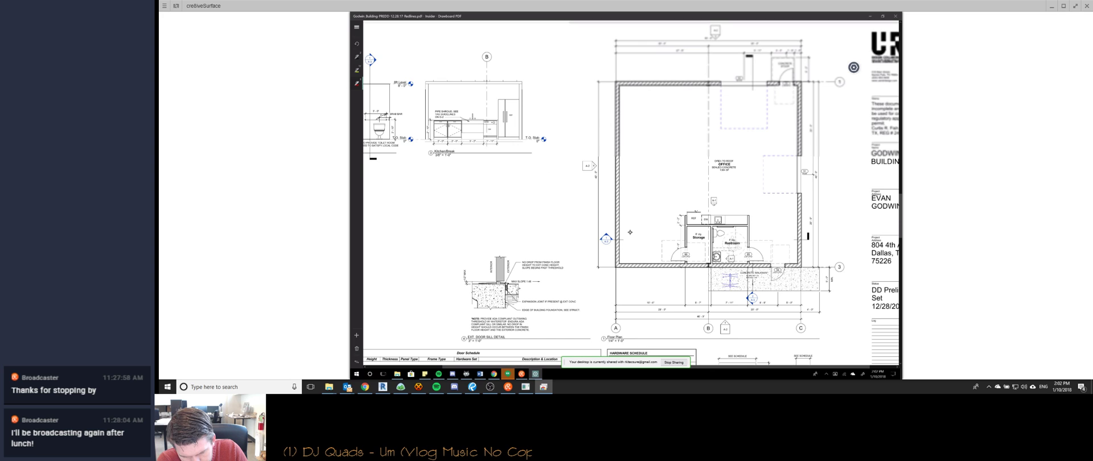
{"action": "scroll", "coordinate": [630, 232], "scroll_direction": "up", "scroll_amount": 1}
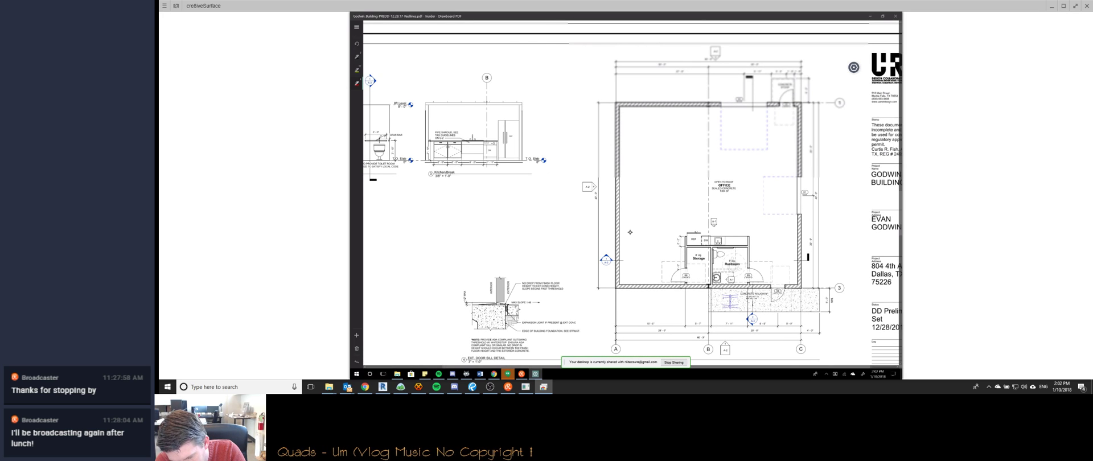
{"action": "left_click_drag", "start_coordinate": [844, 283], "coordinate": [834, 294]}
{"action": "left_click_drag", "start_coordinate": [833, 279], "coordinate": [838, 279]}
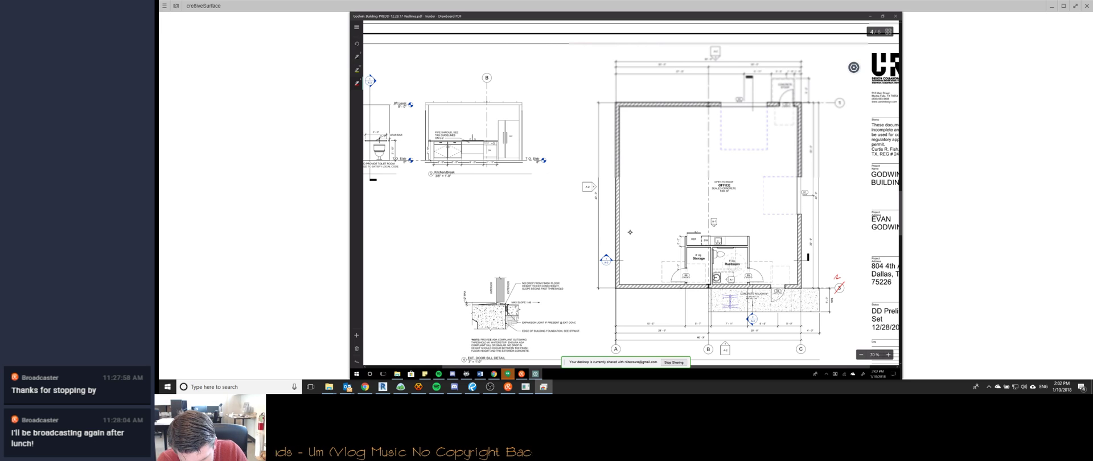
{"action": "scroll", "coordinate": [630, 233], "scroll_direction": "left", "scroll_amount": 3}
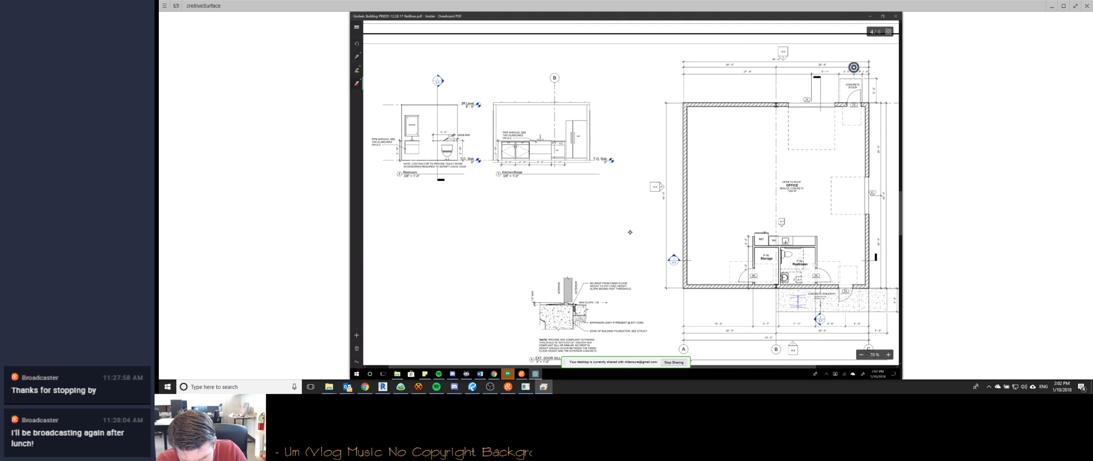
{"action": "scroll", "coordinate": [630, 232], "scroll_direction": "left", "scroll_amount": 1}
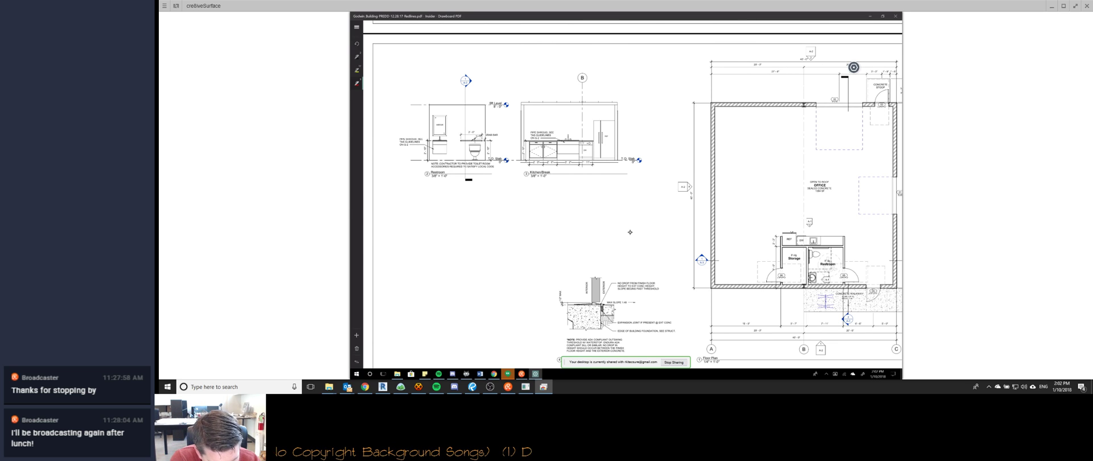
{"action": "scroll", "coordinate": [630, 233], "scroll_direction": "down", "scroll_amount": 1, "text": "ctrl"}
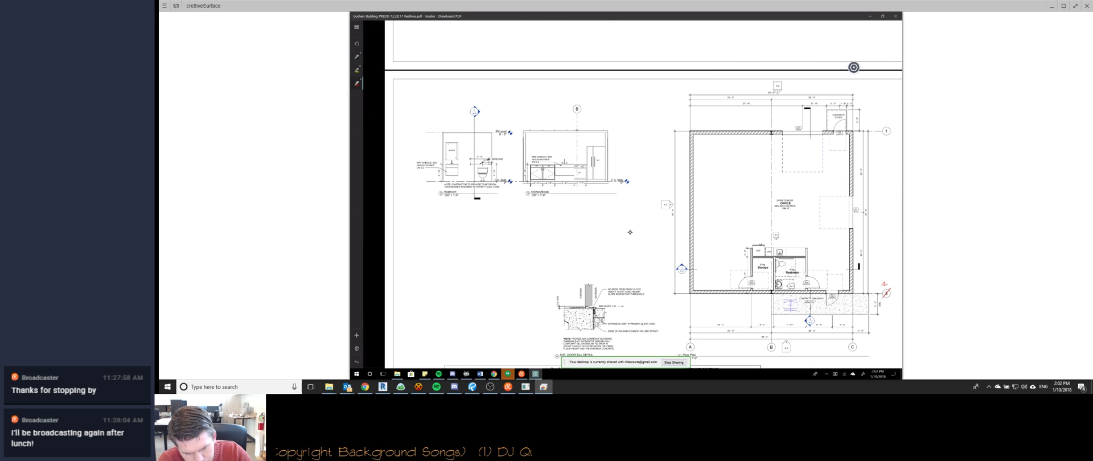
Bring the page 4 floor plan into view and snap Drawboard to the right half of the screen.
{"action": "scroll", "coordinate": [630, 232], "scroll_direction": "down", "scroll_amount": 3, "text": "ctrl"}
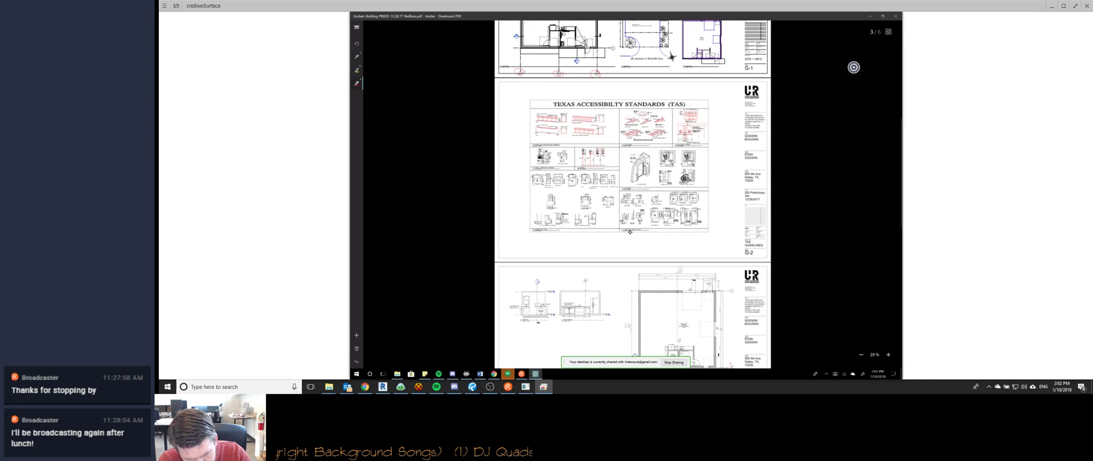
{"action": "scroll", "coordinate": [630, 232], "scroll_direction": "up", "scroll_amount": 3, "text": "ctrl"}
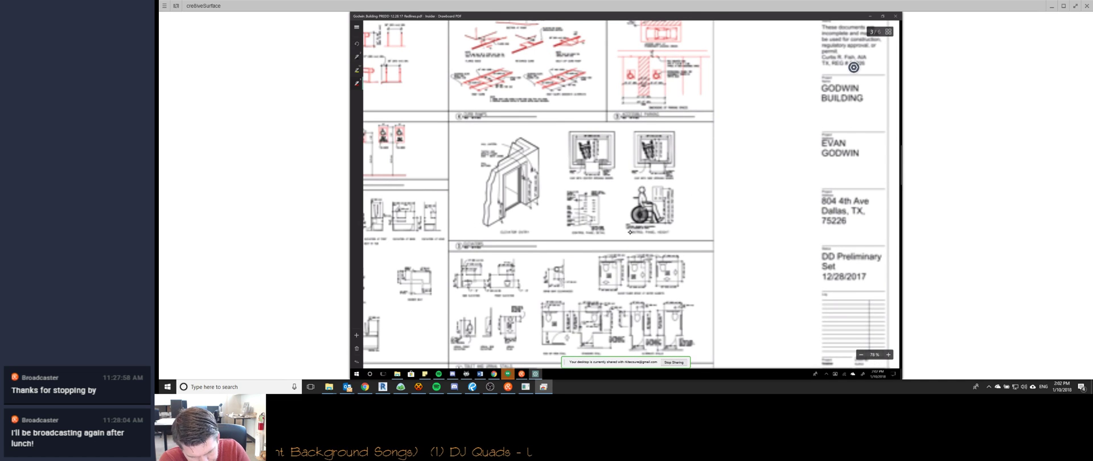
{"action": "scroll", "coordinate": [631, 232], "scroll_direction": "up", "scroll_amount": 1, "text": "ctrl"}
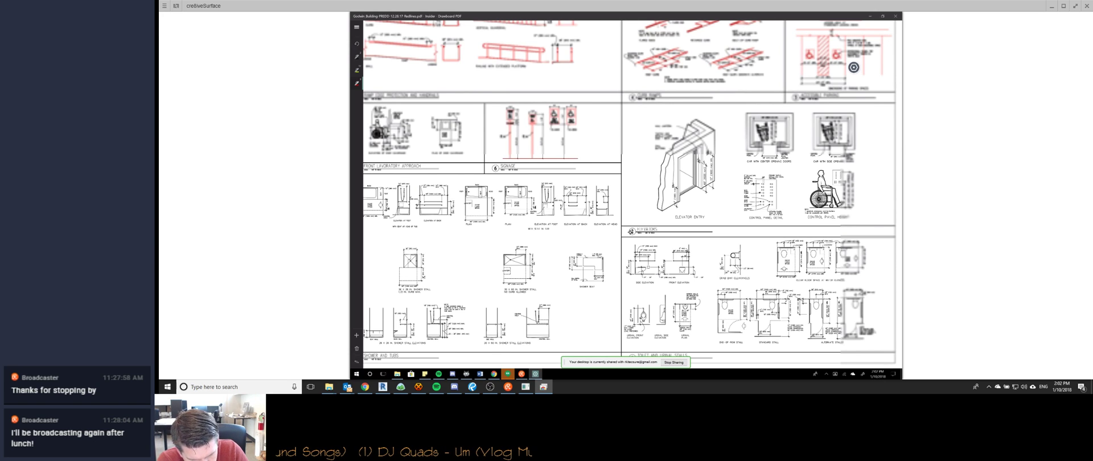
{"action": "scroll", "coordinate": [630, 232], "scroll_direction": "left", "scroll_amount": 3}
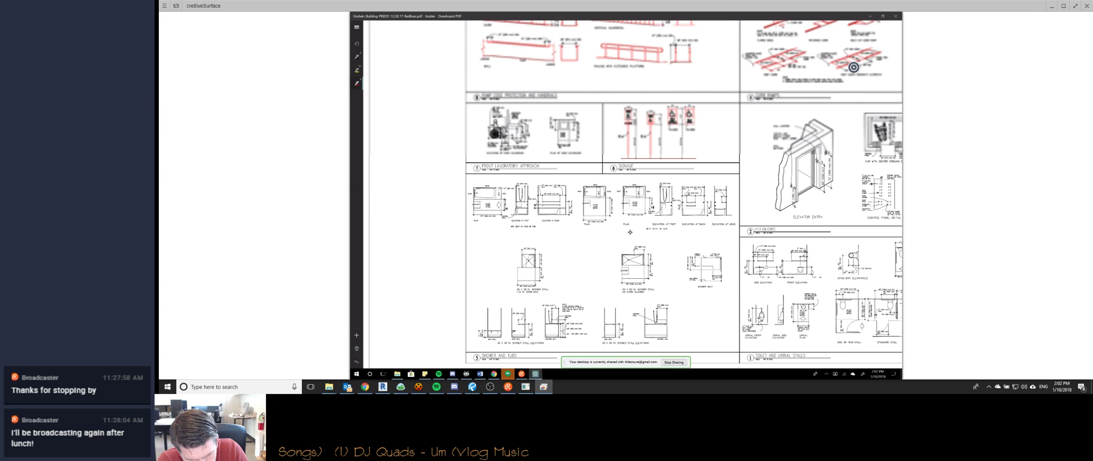
{"action": "scroll", "coordinate": [630, 232], "scroll_direction": "right", "scroll_amount": 1}
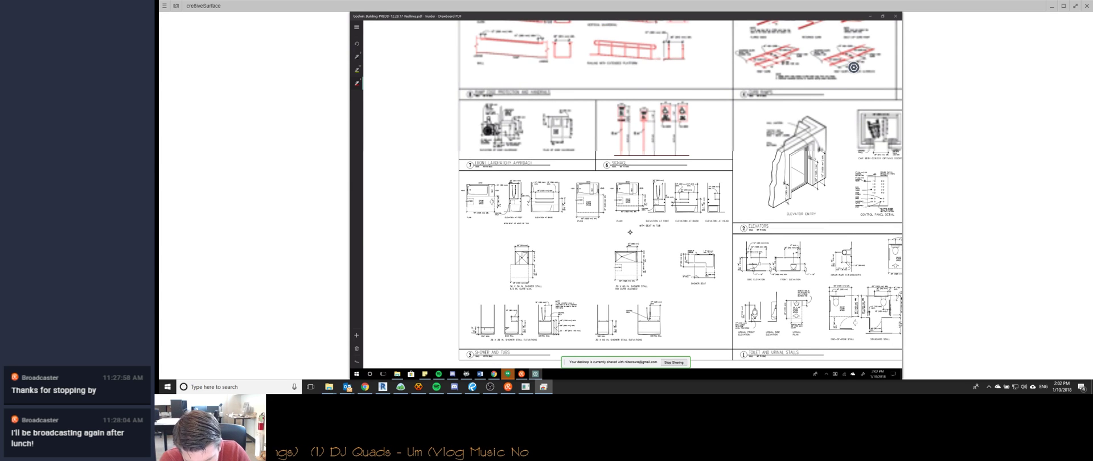
{"action": "scroll", "coordinate": [630, 233], "scroll_direction": "right", "scroll_amount": 3}
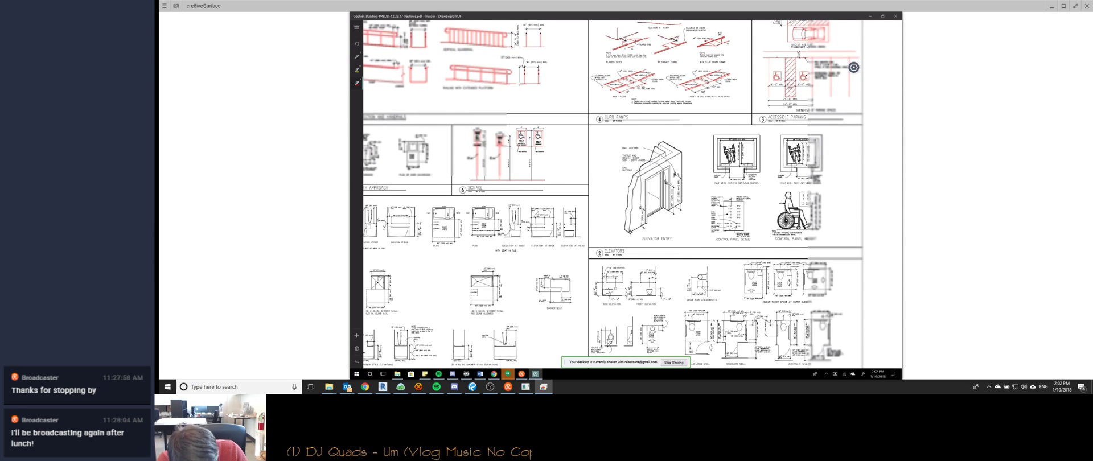
{"action": "scroll", "coordinate": [630, 233], "scroll_direction": "down", "scroll_amount": 2}
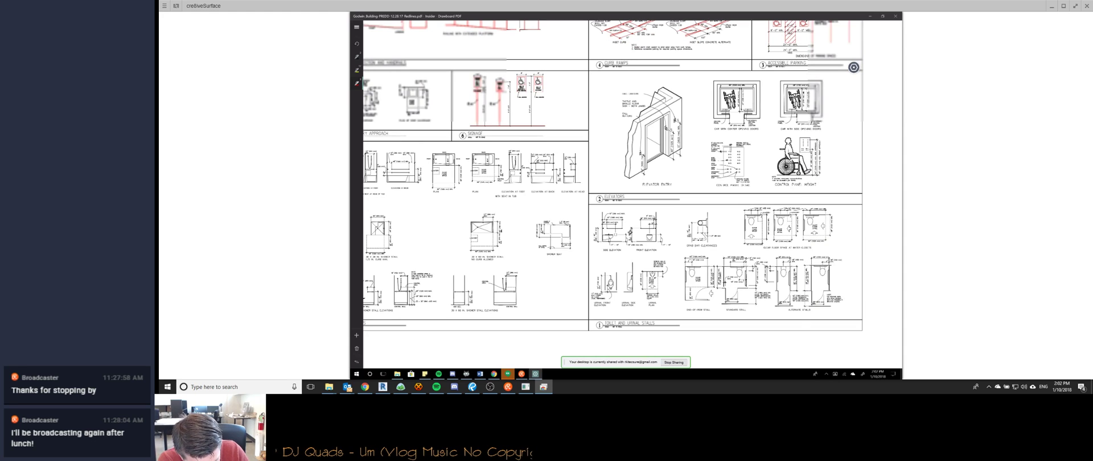
{"action": "scroll", "coordinate": [854, 67], "scroll_direction": "left", "scroll_amount": 2}
{"action": "scroll", "coordinate": [854, 67], "scroll_direction": "left", "scroll_amount": 1}
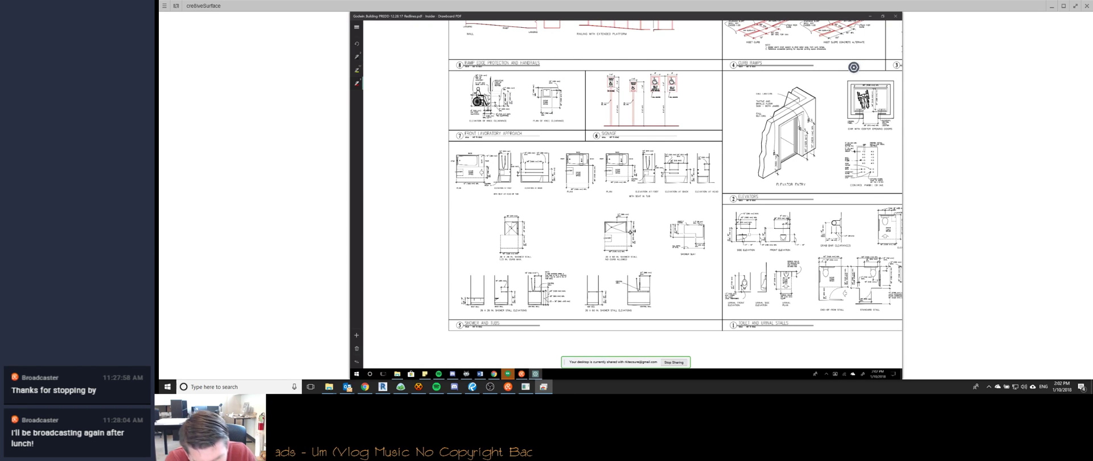
{"action": "scroll", "coordinate": [630, 233], "scroll_direction": "down", "scroll_amount": 1}
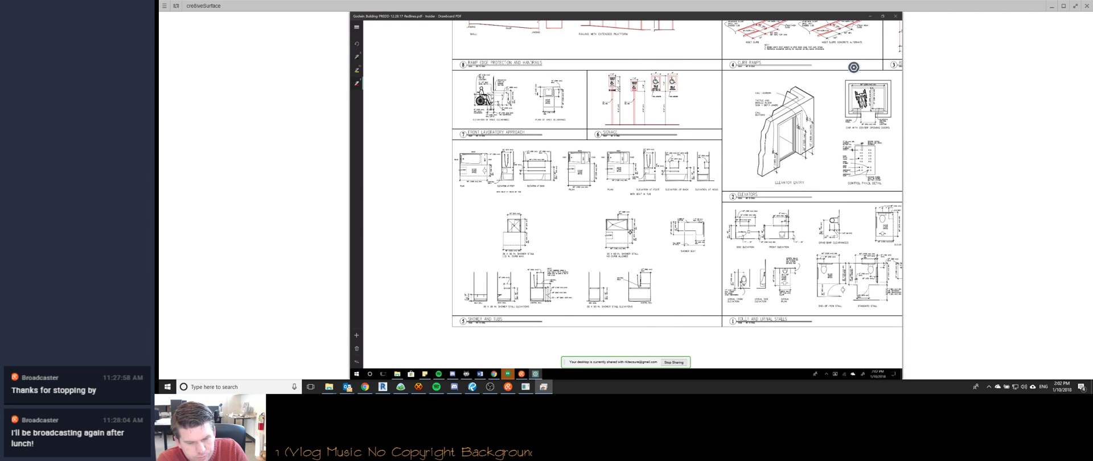
{"action": "scroll", "coordinate": [630, 232], "scroll_direction": "down", "scroll_amount": 2}
{"action": "scroll", "coordinate": [630, 232], "scroll_direction": "down", "scroll_amount": 8}
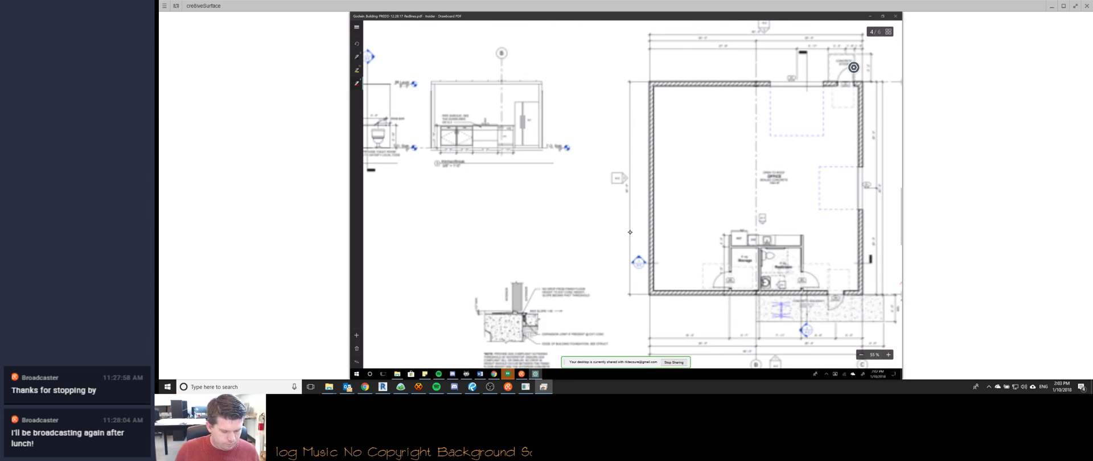
{"action": "key", "text": "super+Right"}
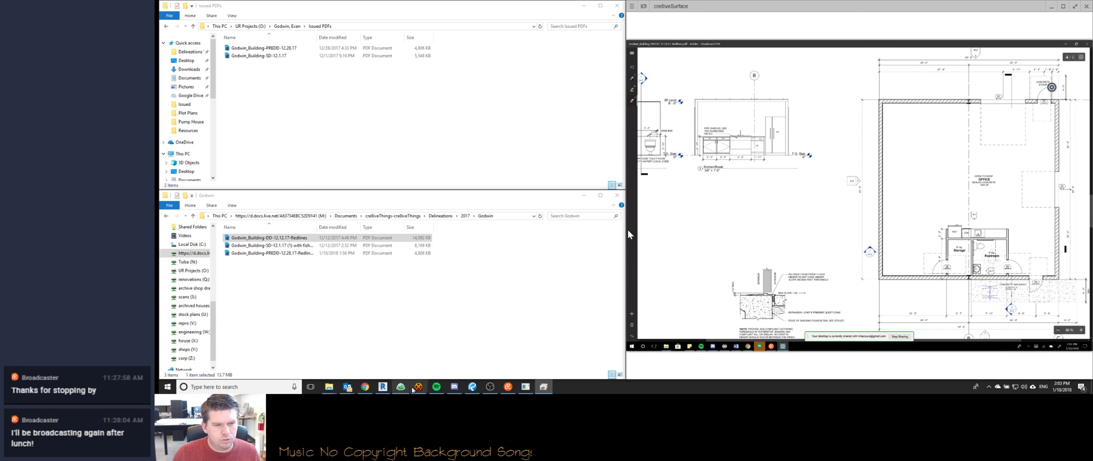
Raise the HexChat channel window, then make the remote desktop window active.
{"action": "left_click", "coordinate": [418, 387]}
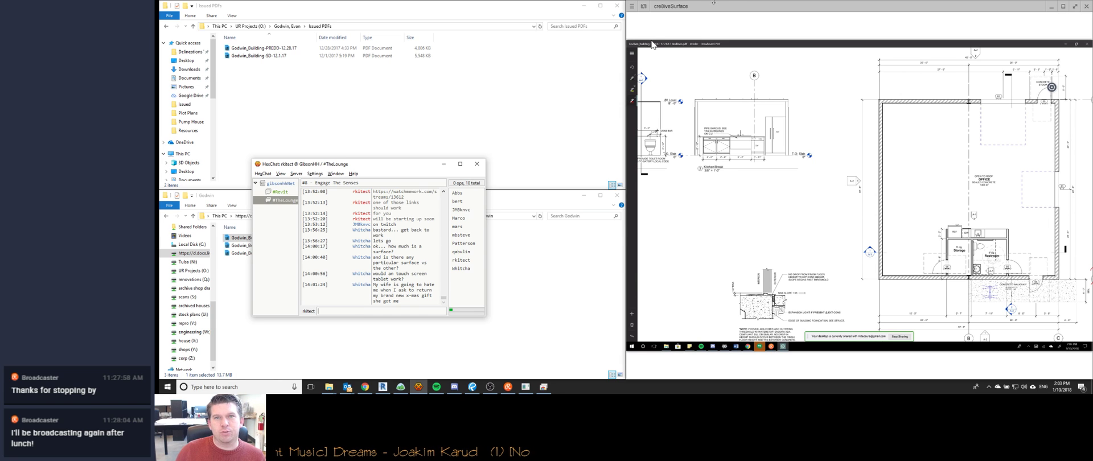
{"action": "left_click", "coordinate": [728, 6]}
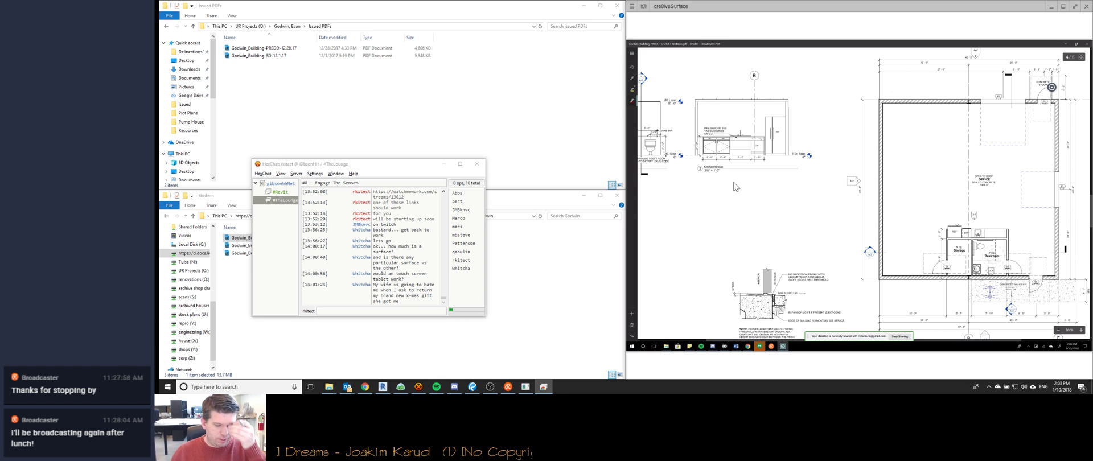
Look over the floor plan and door schedule, then switch the remote screen to the Watch Me Work page.
{"action": "key", "text": "alt+Tab"}
{"action": "key", "text": "alt+Tab"}
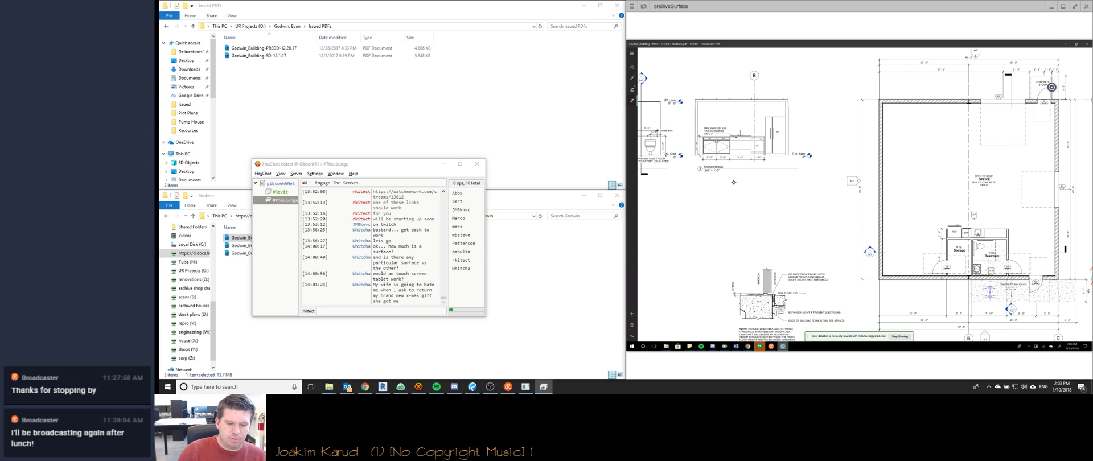
{"action": "scroll", "coordinate": [733, 182], "scroll_direction": "down", "scroll_amount": 4, "text": "ctrl"}
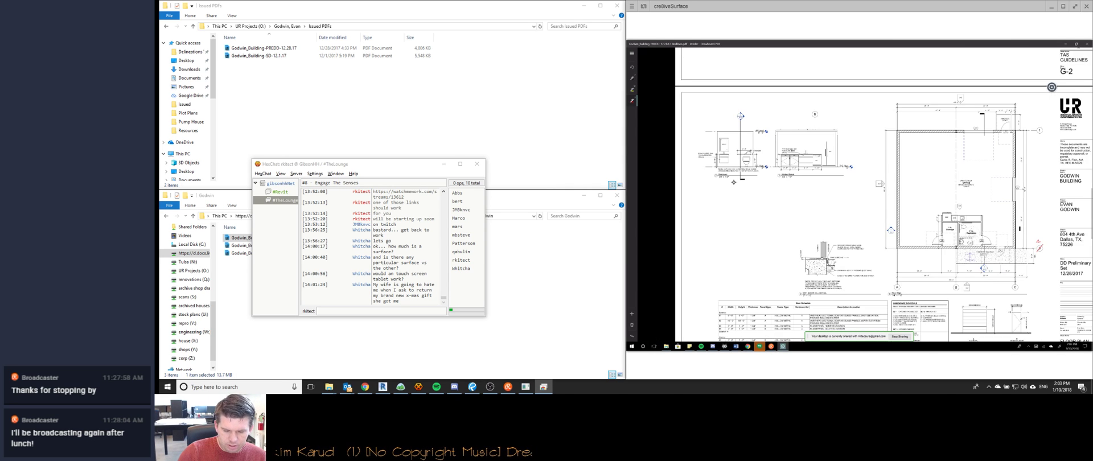
{"action": "scroll", "coordinate": [733, 182], "scroll_direction": "up", "scroll_amount": 3, "text": "ctrl"}
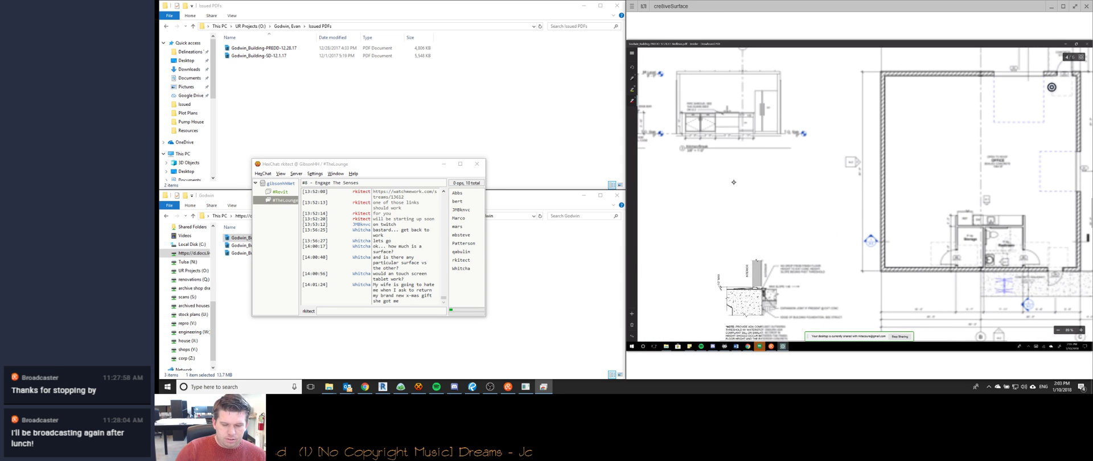
{"action": "scroll", "coordinate": [734, 182], "scroll_direction": "down", "scroll_amount": 1, "text": "ctrl"}
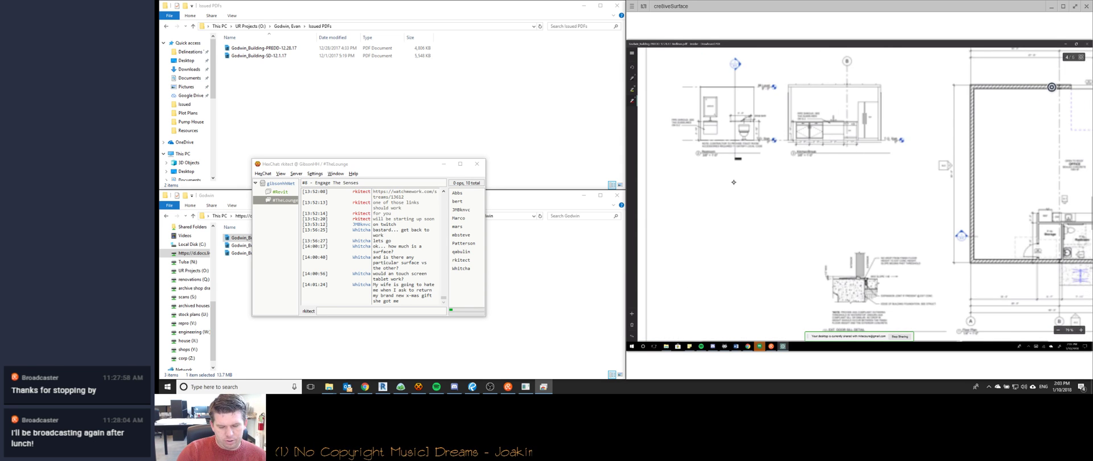
{"action": "scroll", "coordinate": [734, 182], "scroll_direction": "right", "scroll_amount": 3}
{"action": "scroll", "coordinate": [733, 183], "scroll_direction": "down", "scroll_amount": 3}
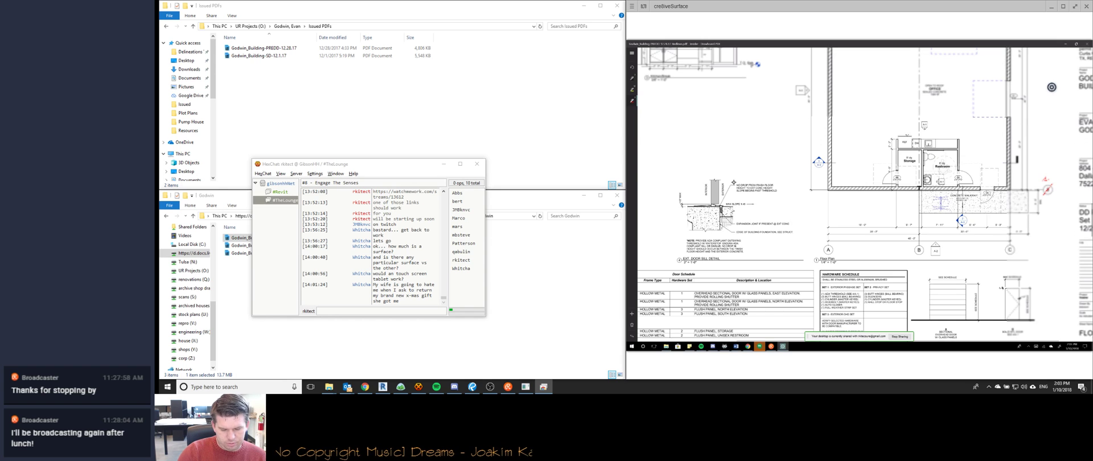
{"action": "scroll", "coordinate": [734, 182], "scroll_direction": "up", "scroll_amount": 2, "text": "ctrl"}
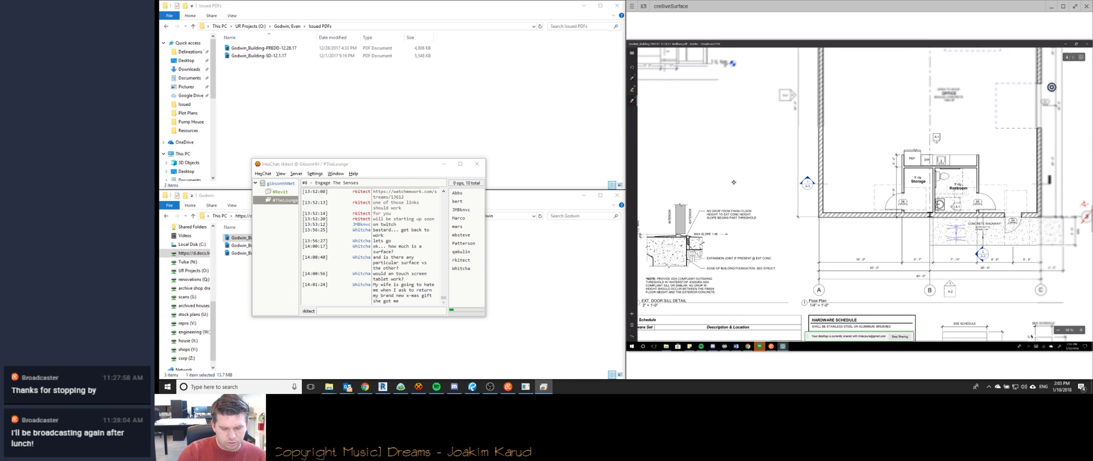
{"action": "scroll", "coordinate": [733, 182], "scroll_direction": "left", "scroll_amount": 3}
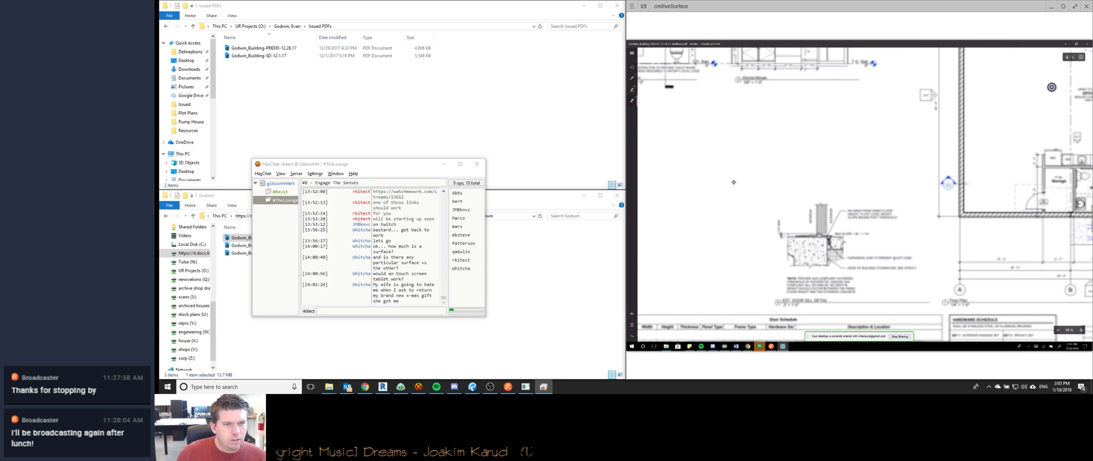
{"action": "scroll", "coordinate": [734, 182], "scroll_direction": "up", "scroll_amount": 1, "text": "ctrl"}
{"action": "scroll", "coordinate": [733, 183], "scroll_direction": "down", "scroll_amount": 3}
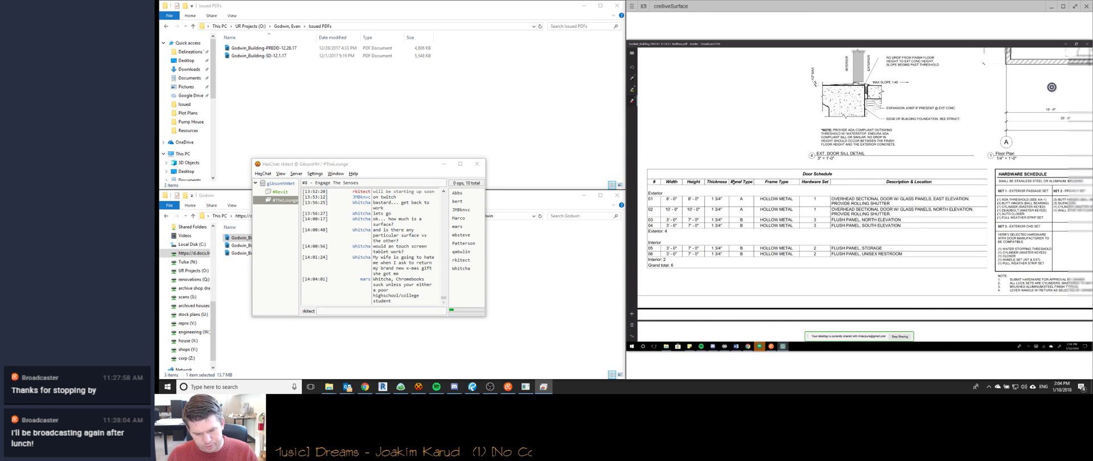
{"action": "key", "text": "alt+Tab"}
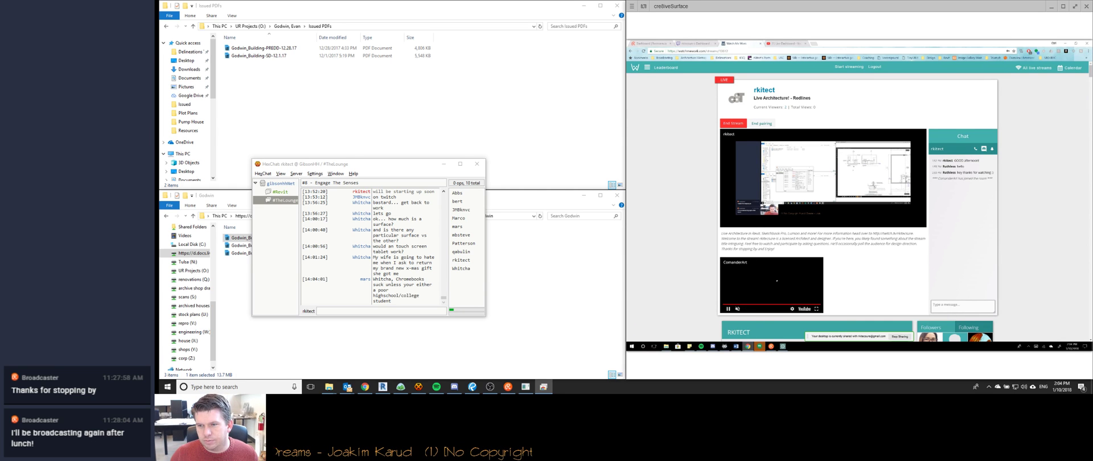
Post 'GOOD afternoon!' in the stream chat, make Starting Stream Shortly the main video, and hide the remote screen.
{"action": "left_click", "coordinate": [954, 307]}
{"action": "type", "text": "GOOD afternoon"}
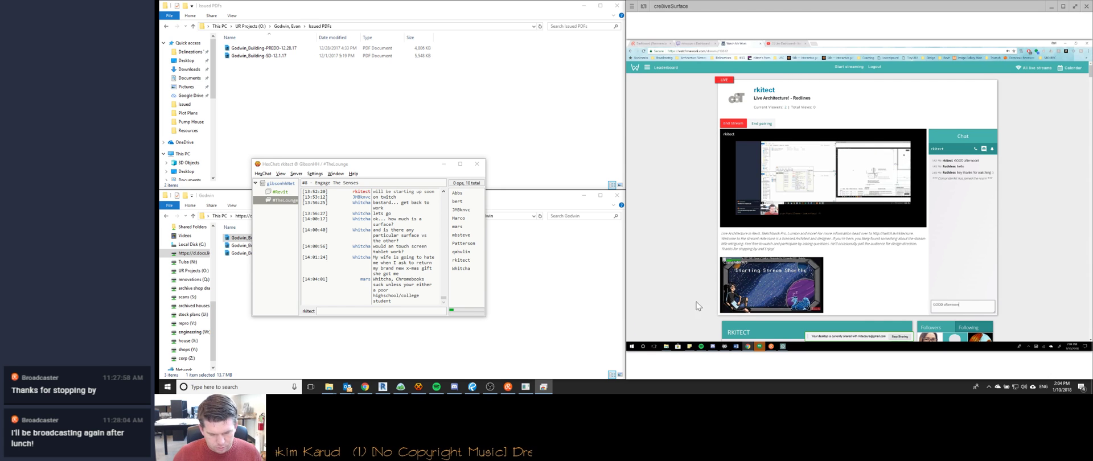
{"action": "key", "text": "Return"}
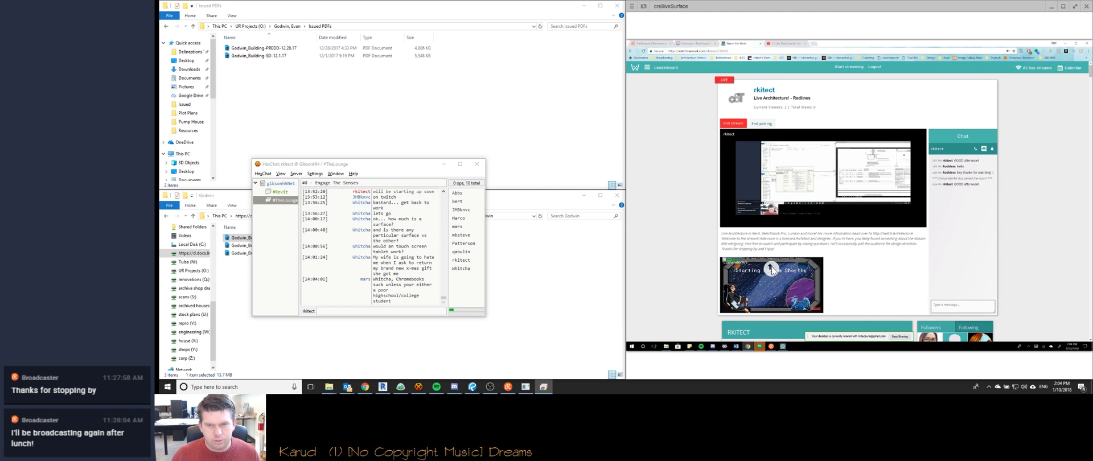
{"action": "left_click", "coordinate": [772, 269]}
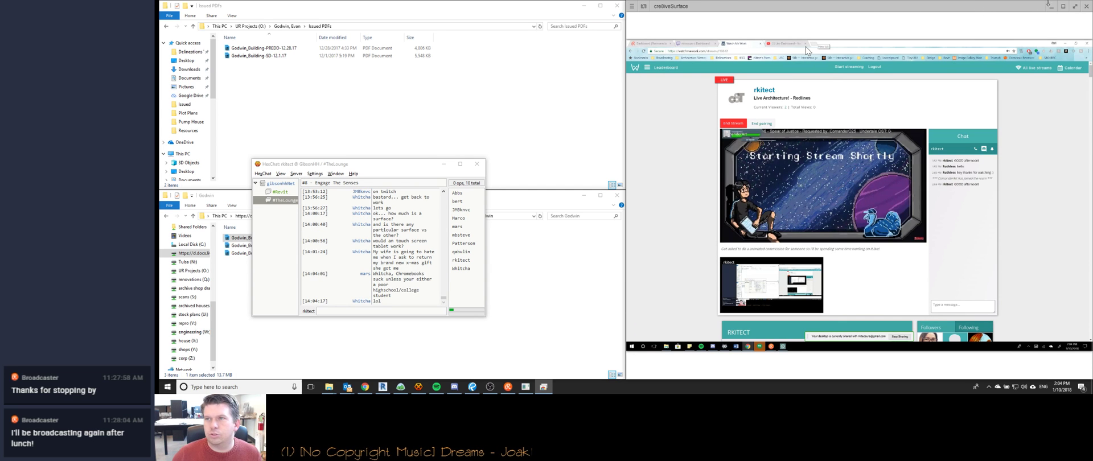
{"action": "left_click", "coordinate": [1051, 6]}
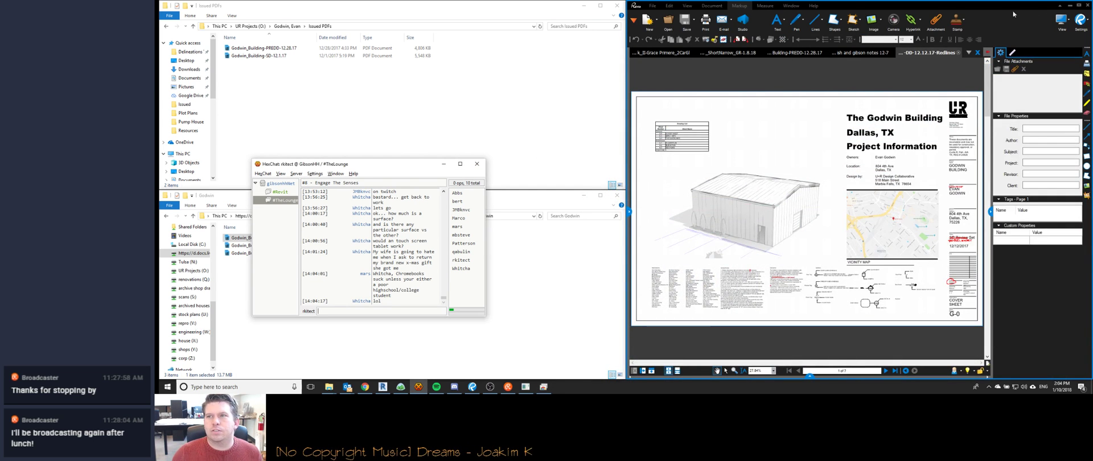
Minimize the Issued PDFs and Godwin folder windows and move the chat window up and right.
{"action": "left_click", "coordinate": [536, 10]}
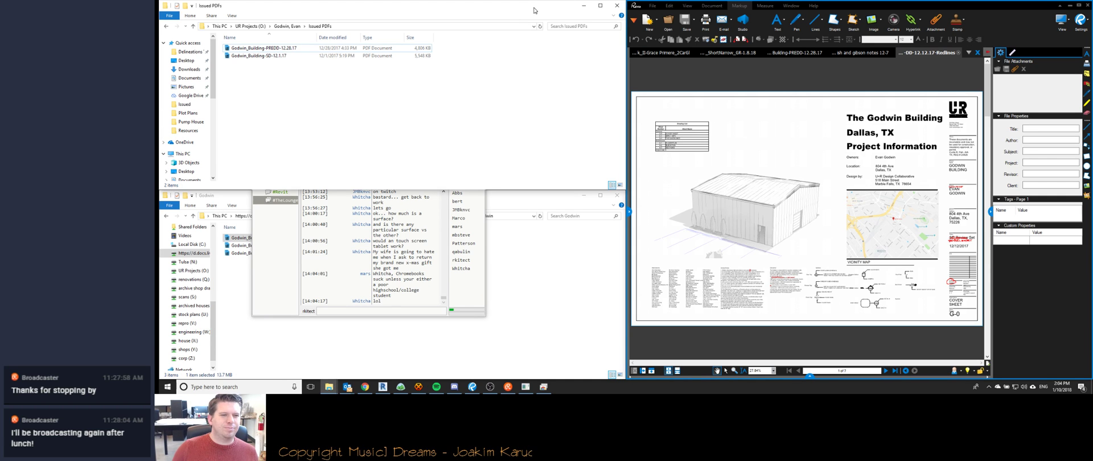
{"action": "left_click", "coordinate": [509, 340]}
{"action": "left_click", "coordinate": [584, 6]}
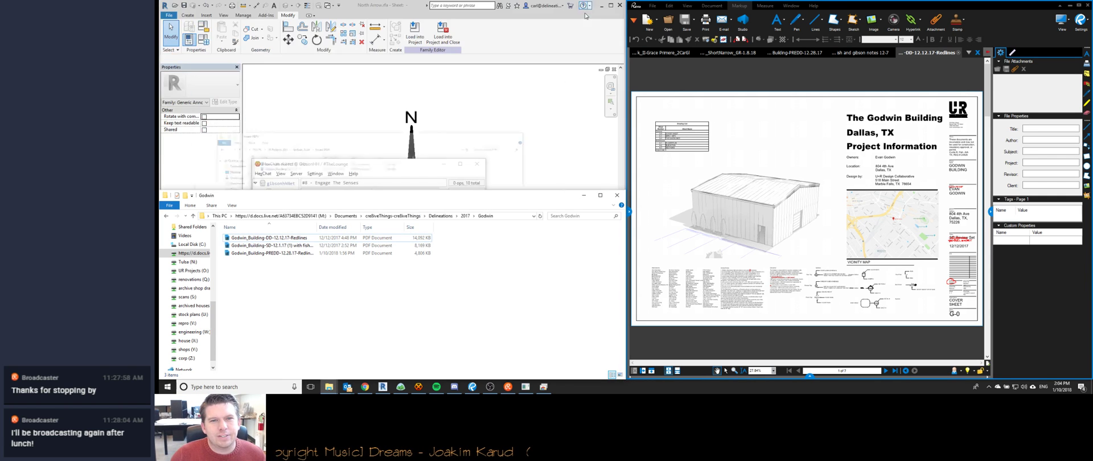
{"action": "left_click", "coordinate": [583, 197]}
{"action": "left_click_drag", "start_coordinate": [396, 166], "coordinate": [484, 130]}
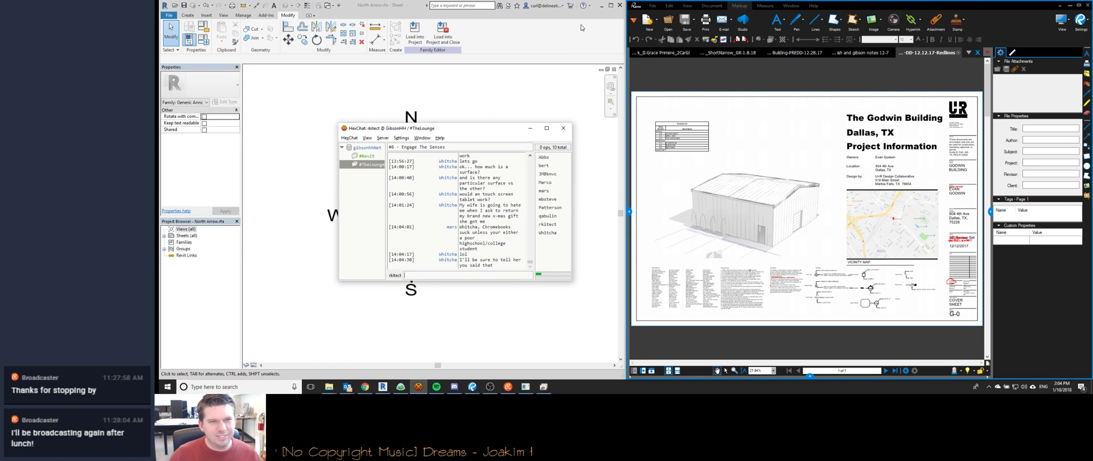
Centre the Revit north arrow on its canvas, then dock HexChat to the left half.
{"action": "left_click", "coordinate": [506, 87]}
{"action": "middle_click_drag", "start_coordinate": [523, 208], "coordinate": [535, 192]}
{"action": "scroll", "coordinate": [535, 192], "scroll_direction": "down", "scroll_amount": 2}
{"action": "middle_click_drag", "start_coordinate": [515, 267], "coordinate": [461, 298]}
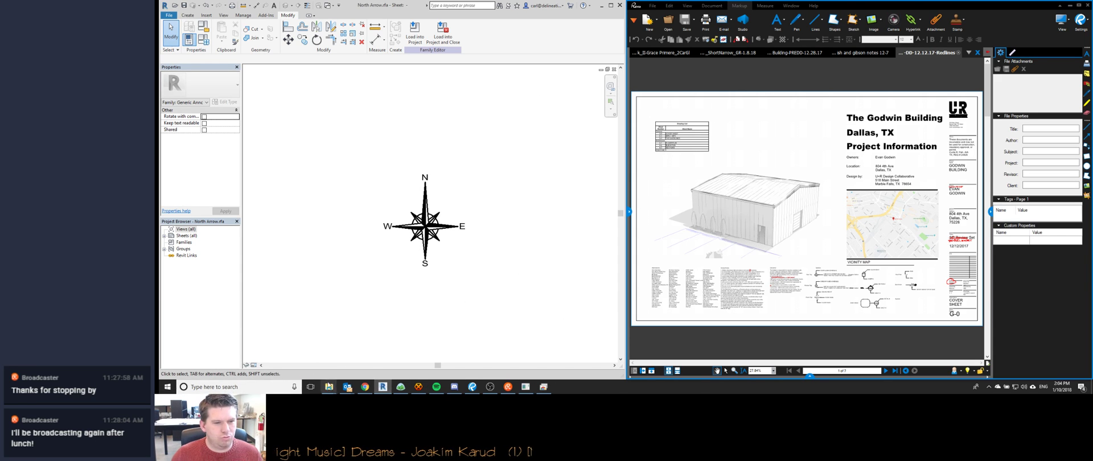
{"action": "left_click", "coordinate": [418, 387]}
{"action": "key", "text": "super+Left"}
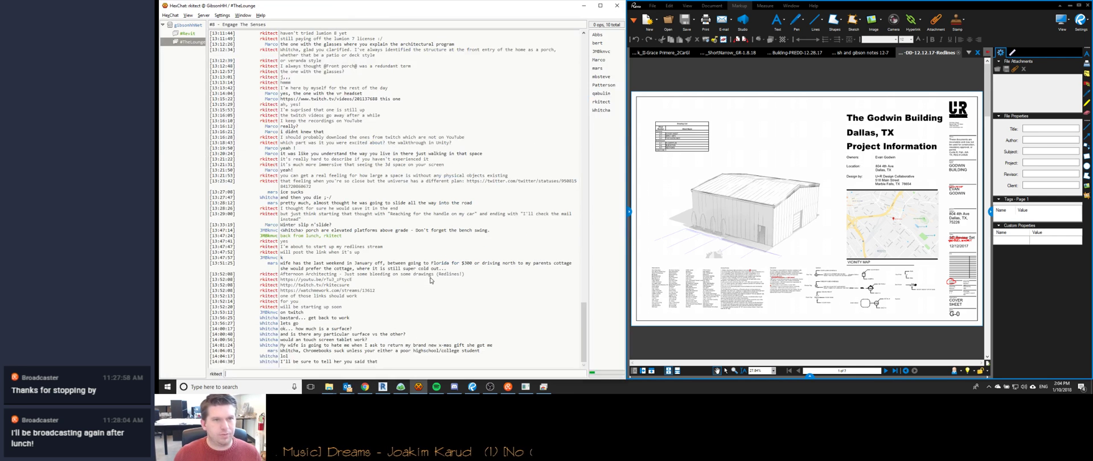
Narrow the HexChat column so the Godwin cover sheet shows larger, then bring back the remote stream window.
{"action": "left_click_drag", "start_coordinate": [628, 127], "coordinate": [421, 132]}
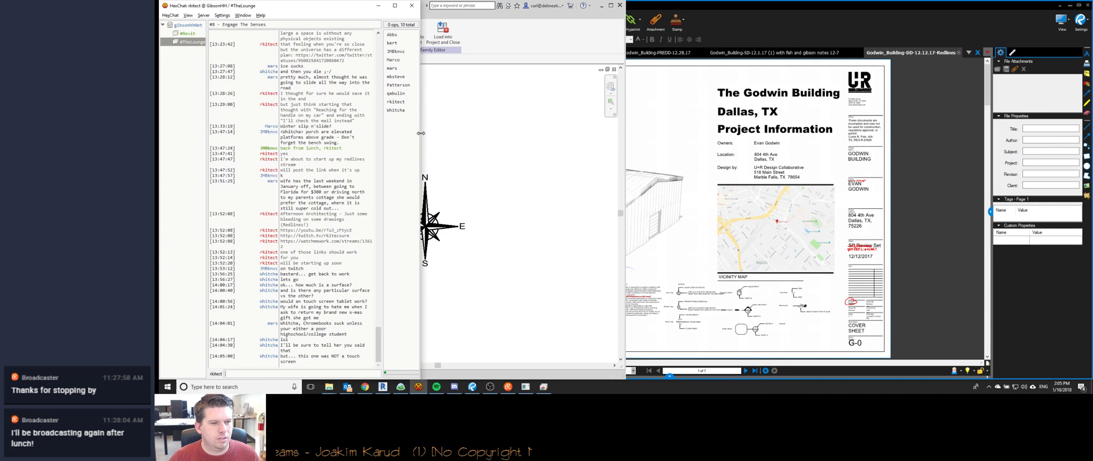
{"action": "left_click", "coordinate": [625, 160]}
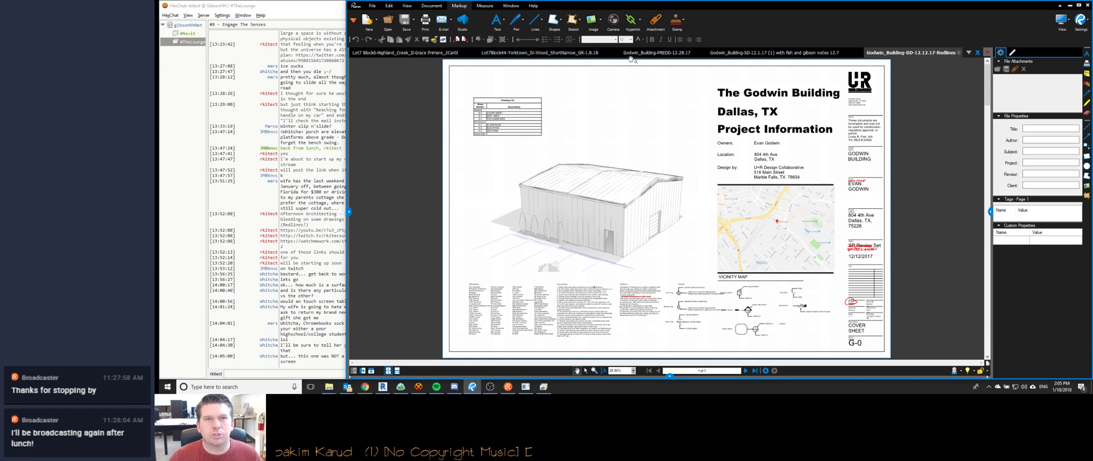
{"action": "left_click", "coordinate": [322, 70]}
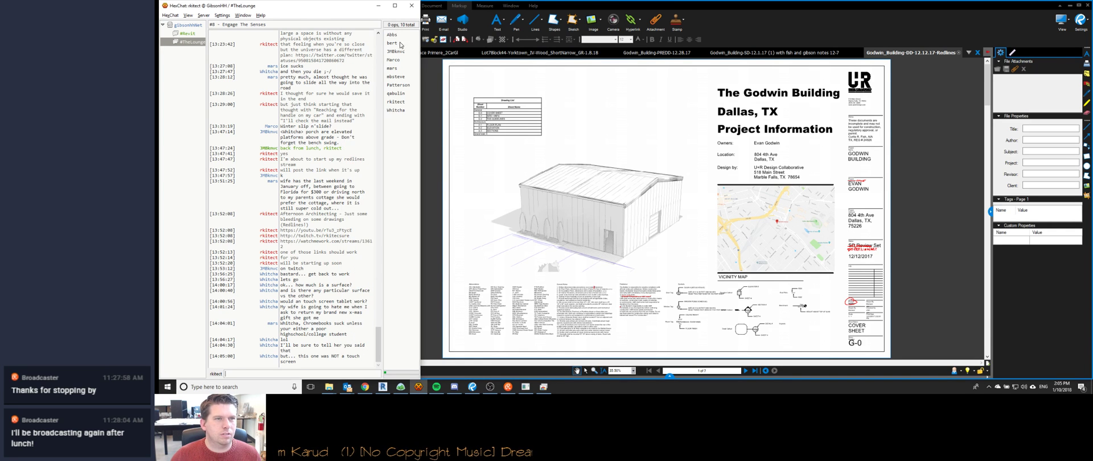
{"action": "mouse_move", "coordinate": [419, 86]}
{"action": "left_mouse_down"}
{"action": "mouse_move", "coordinate": [344, 91]}
{"action": "mouse_move", "coordinate": [428, 92]}
{"action": "left_mouse_up"}
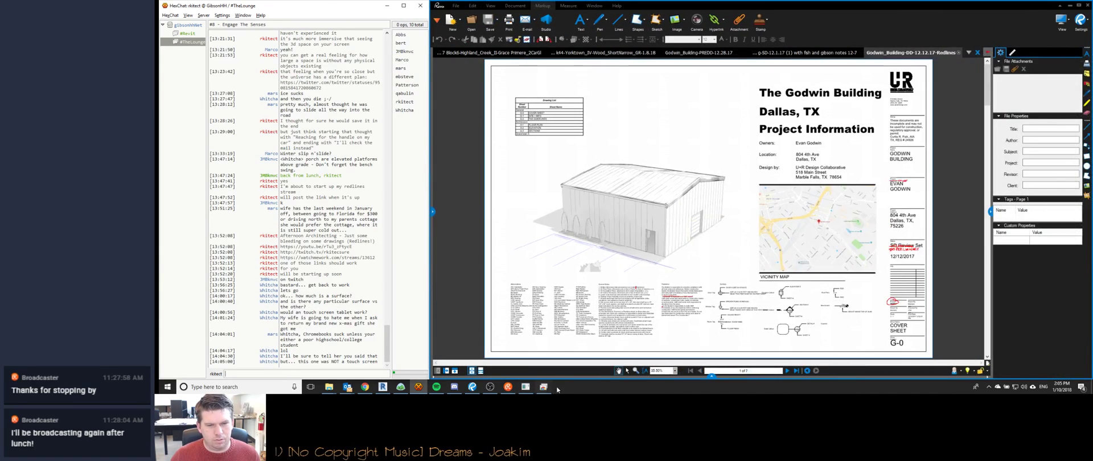
{"action": "left_click", "coordinate": [543, 386]}
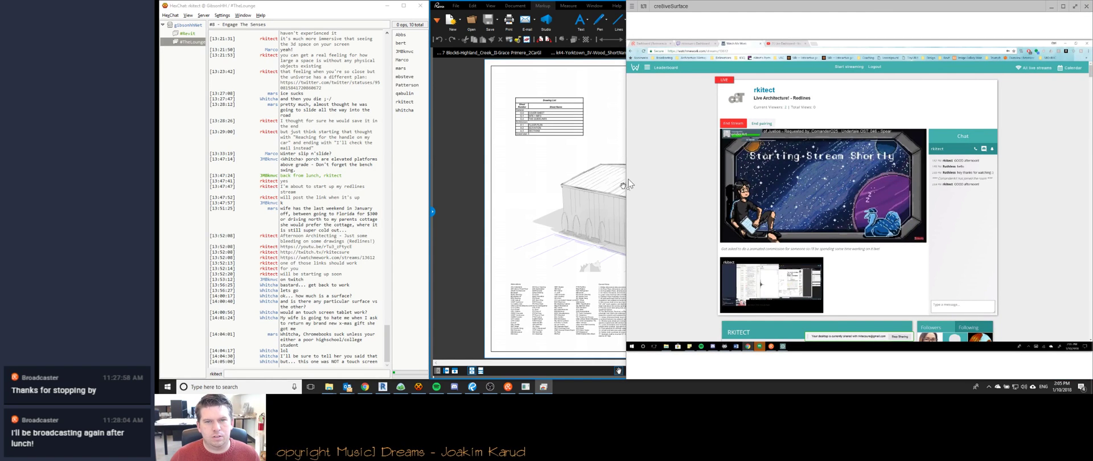
Widen the remote window, switch to Drawboard PDF, and zoom to the page 5 Back Elevation garage door.
{"action": "left_click_drag", "start_coordinate": [628, 188], "coordinate": [431, 179]}
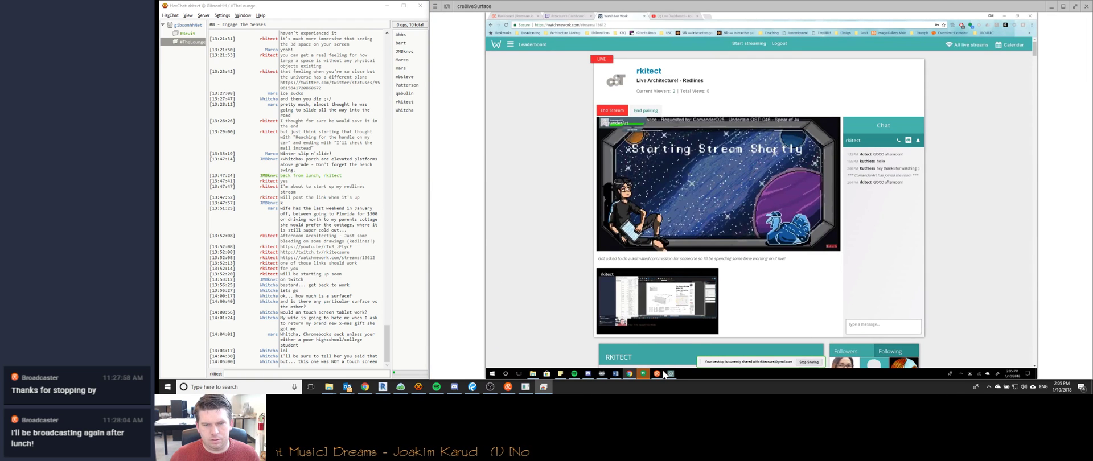
{"action": "key", "text": "alt+Tab"}
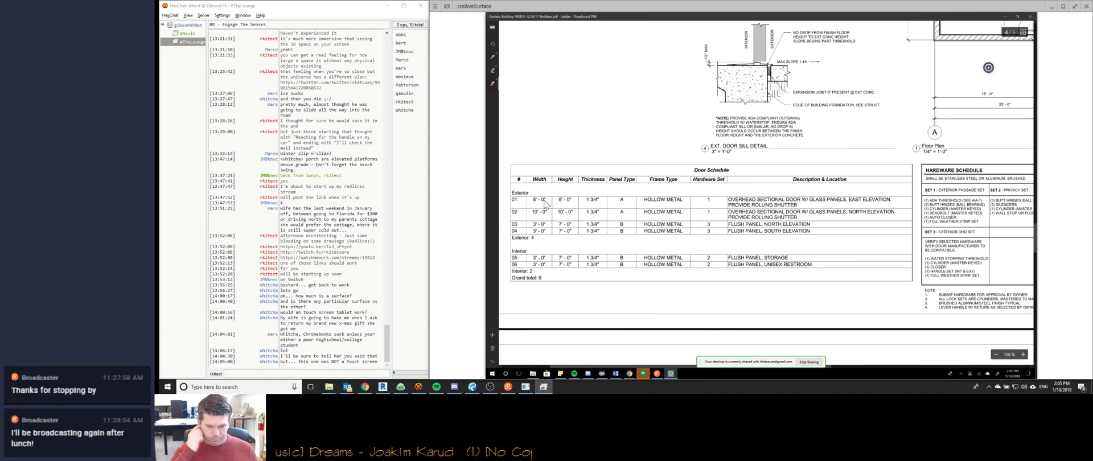
{"action": "scroll", "coordinate": [544, 201], "scroll_direction": "right", "scroll_amount": 1}
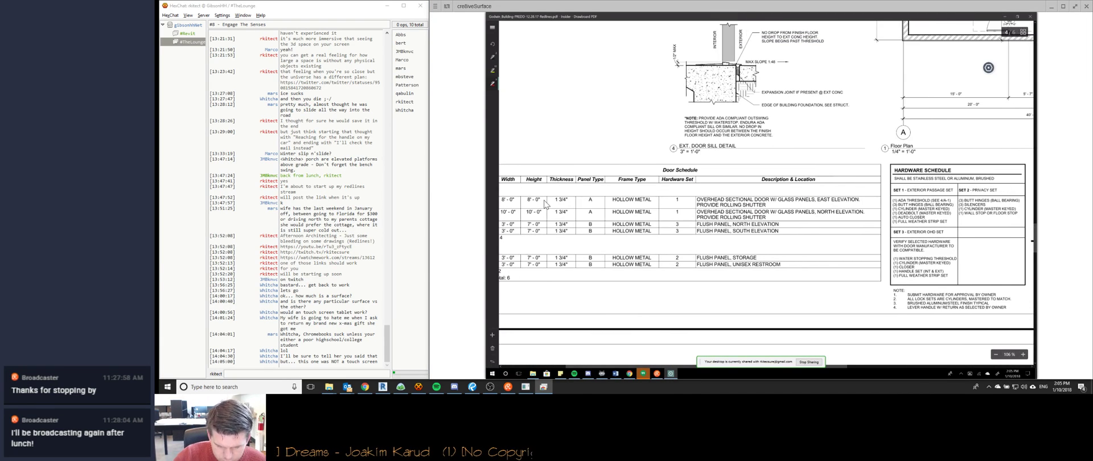
{"action": "scroll", "coordinate": [544, 203], "scroll_direction": "down", "scroll_amount": 1, "text": "ctrl"}
{"action": "scroll", "coordinate": [545, 203], "scroll_direction": "down", "scroll_amount": 1, "text": "ctrl"}
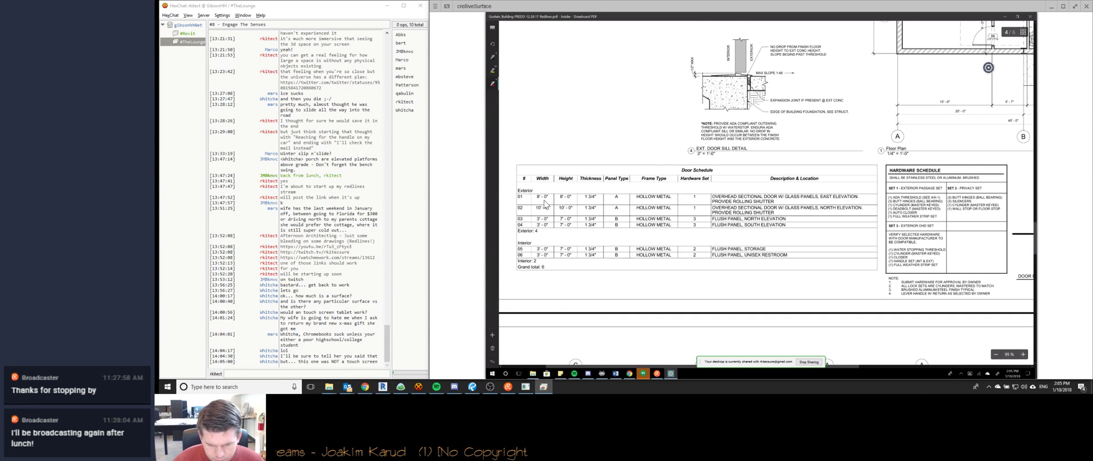
{"action": "scroll", "coordinate": [545, 203], "scroll_direction": "down", "scroll_amount": 1}
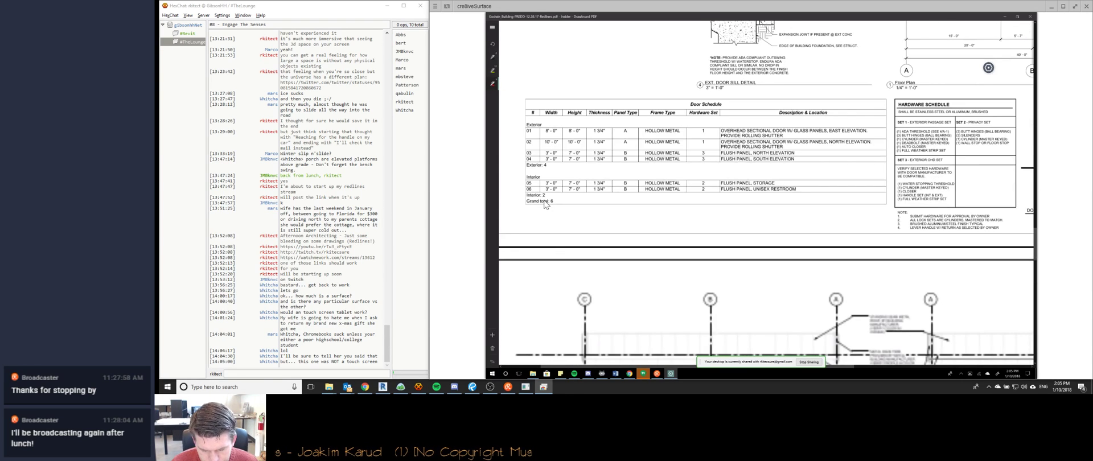
{"action": "scroll", "coordinate": [544, 204], "scroll_direction": "down", "scroll_amount": 5, "text": "ctrl"}
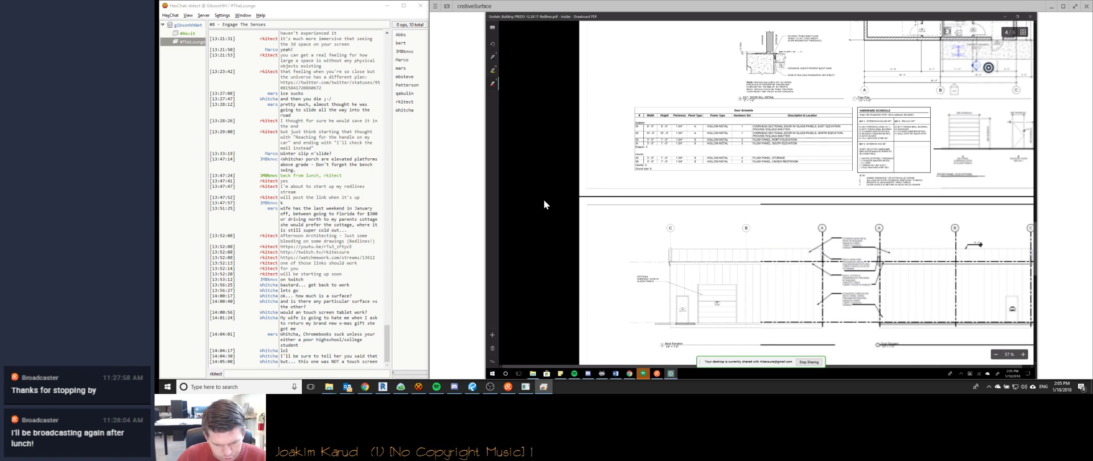
{"action": "scroll", "coordinate": [544, 204], "scroll_direction": "up", "scroll_amount": 5, "text": "ctrl"}
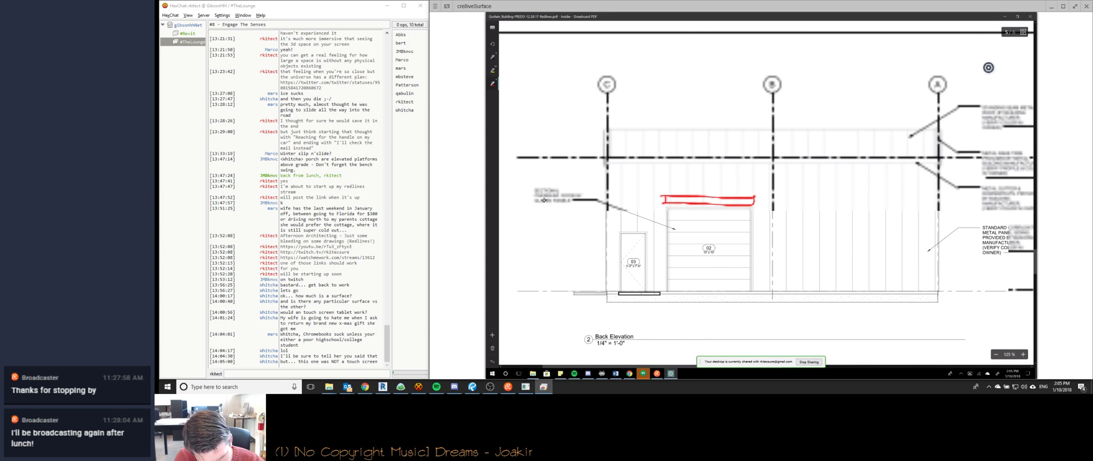
Draw a red leader up-left from the garage door outline and handwrite 'OVERHEAD' beside grid C.
{"action": "mouse_move", "coordinate": [672, 200]}
{"action": "left_mouse_down"}
{"action": "mouse_move", "coordinate": [608, 167]}
{"action": "mouse_move", "coordinate": [576, 167]}
{"action": "left_mouse_up"}
{"action": "left_click_drag", "start_coordinate": [534, 165], "coordinate": [541, 164]}
{"action": "left_click_drag", "start_coordinate": [542, 164], "coordinate": [546, 169]}
{"action": "left_click_drag", "start_coordinate": [547, 164], "coordinate": [552, 169]}
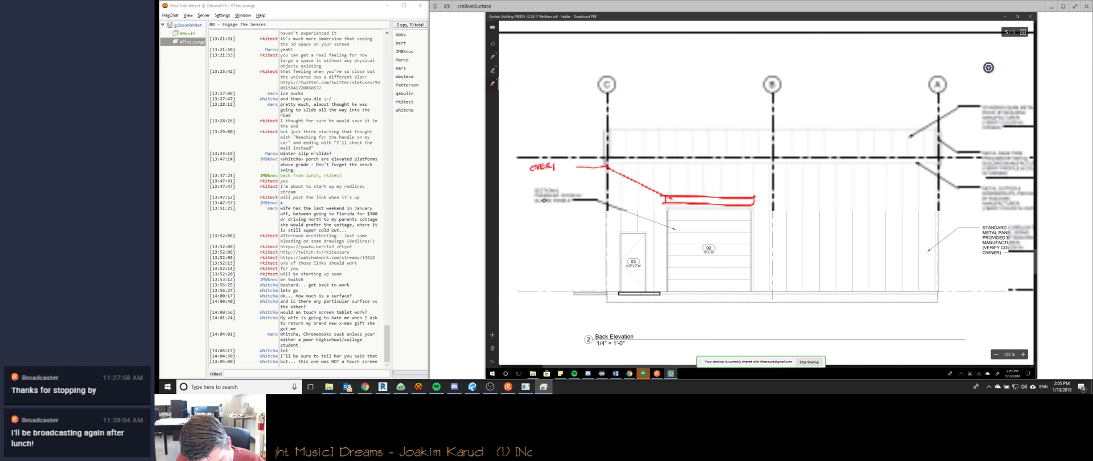
{"action": "left_click_drag", "start_coordinate": [554, 166], "coordinate": [559, 168]}
{"action": "left_click_drag", "start_coordinate": [560, 162], "coordinate": [564, 166]}
{"action": "left_click_drag", "start_coordinate": [565, 166], "coordinate": [570, 164]}
{"action": "left_click_drag", "start_coordinate": [571, 159], "coordinate": [534, 178]}
Handwrite 'ROLLING SHUTTER' in red beneath 'OVERHEAD' to complete the note.
{"action": "left_click_drag", "start_coordinate": [536, 173], "coordinate": [540, 177]}
{"action": "left_click_drag", "start_coordinate": [542, 171], "coordinate": [546, 178]}
{"action": "left_click_drag", "start_coordinate": [547, 171], "coordinate": [550, 176]}
{"action": "left_click_drag", "start_coordinate": [553, 175], "coordinate": [558, 170]}
{"action": "left_click_drag", "start_coordinate": [564, 169], "coordinate": [540, 184]}
{"action": "left_click_drag", "start_coordinate": [547, 178], "coordinate": [549, 184]}
{"action": "left_click_drag", "start_coordinate": [552, 177], "coordinate": [557, 183]}
{"action": "left_click_drag", "start_coordinate": [560, 176], "coordinate": [561, 181]}
{"action": "left_click_drag", "start_coordinate": [566, 175], "coordinate": [579, 179]}
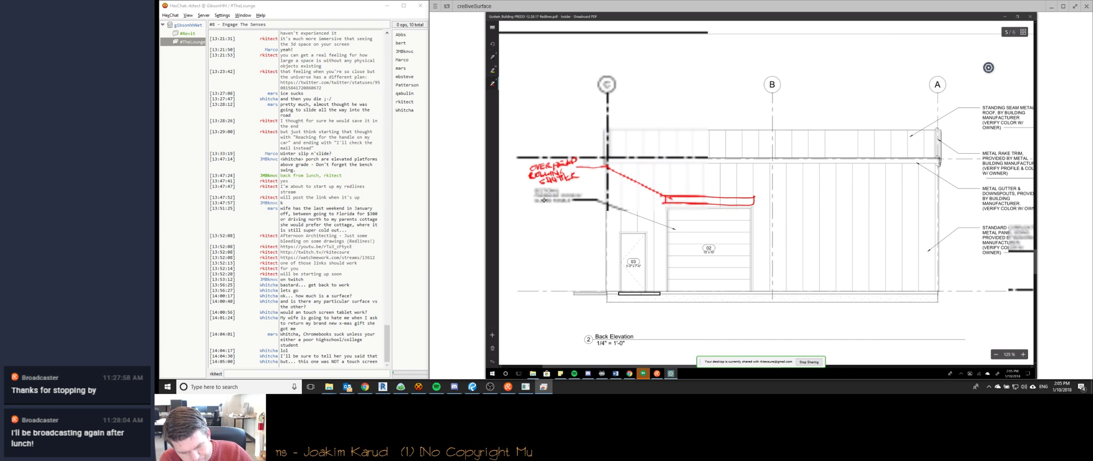
{"action": "scroll", "coordinate": [544, 200], "scroll_direction": "left", "scroll_amount": 1}
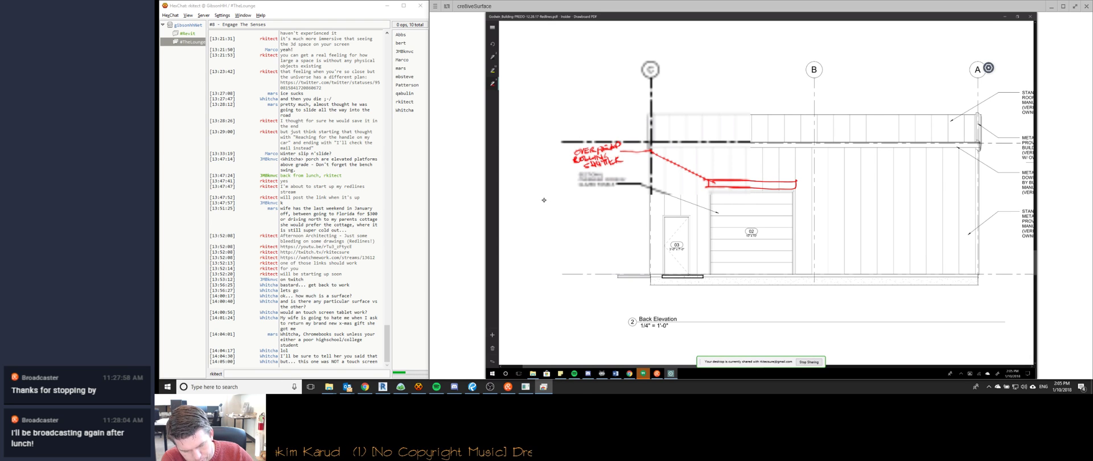
{"action": "scroll", "coordinate": [544, 200], "scroll_direction": "left", "scroll_amount": 1}
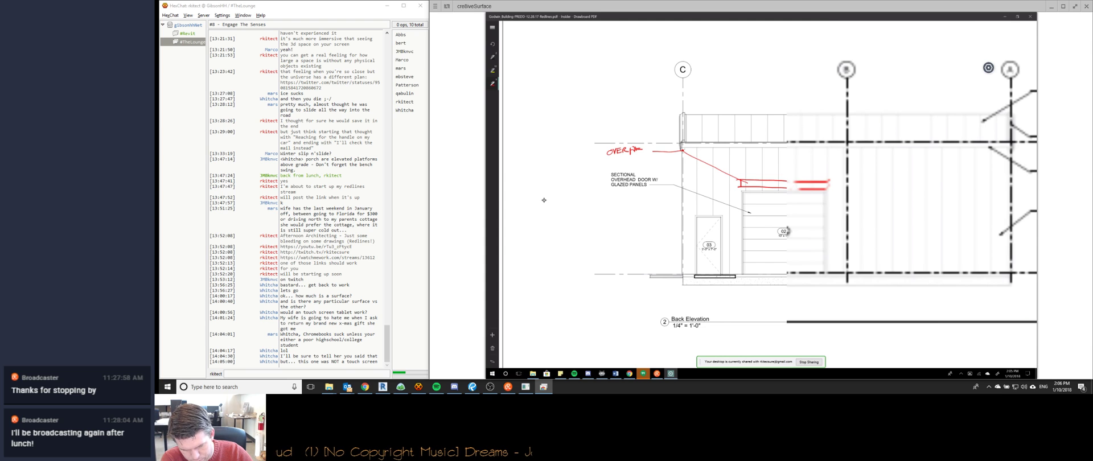
{"action": "scroll", "coordinate": [544, 200], "scroll_direction": "down", "scroll_amount": 3, "text": "ctrl"}
{"action": "scroll", "coordinate": [543, 200], "scroll_direction": "up", "scroll_amount": 1, "text": "ctrl"}
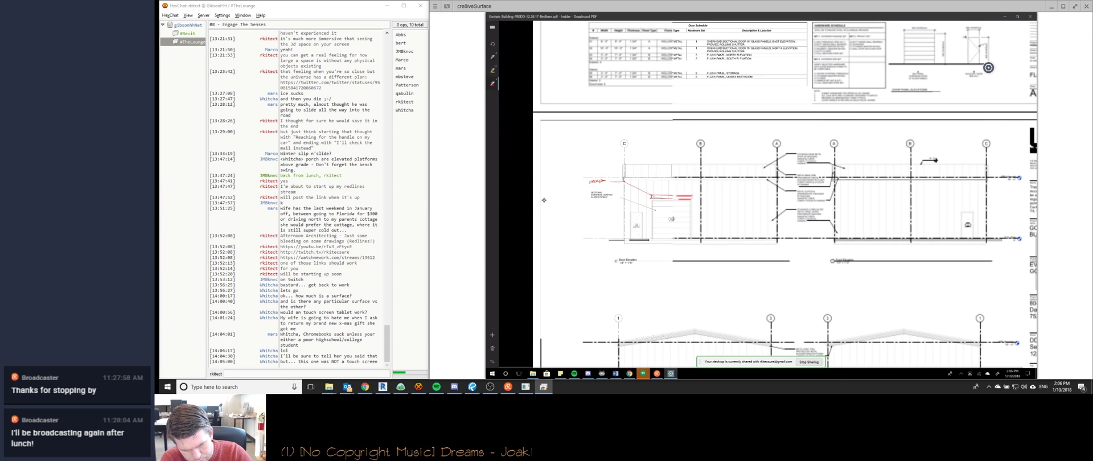
Move to the grid-line-1 elevation and draw a red line along the top of garage door 01.
{"action": "scroll", "coordinate": [544, 200], "scroll_direction": "right", "scroll_amount": 1}
{"action": "scroll", "coordinate": [544, 199], "scroll_direction": "down", "scroll_amount": 3}
{"action": "scroll", "coordinate": [543, 199], "scroll_direction": "up", "scroll_amount": 5, "text": "ctrl"}
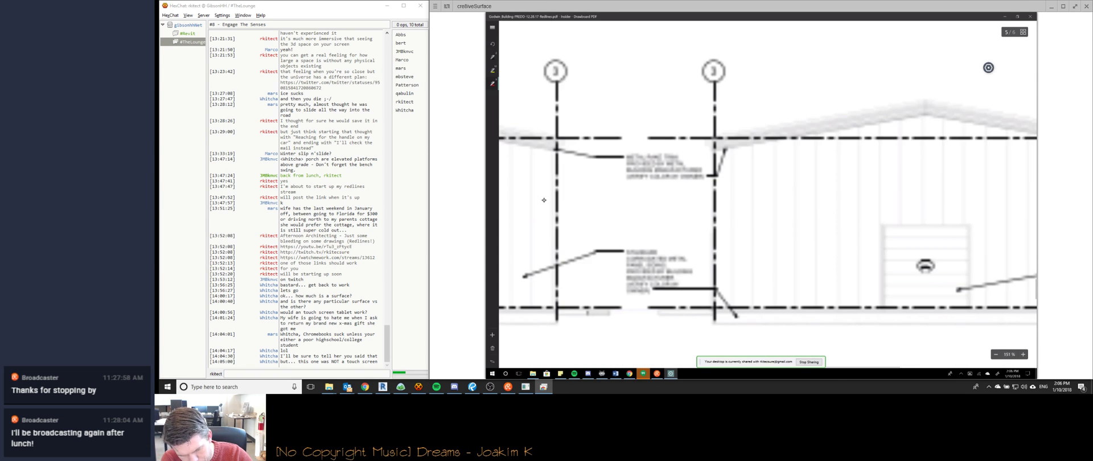
{"action": "scroll", "coordinate": [544, 199], "scroll_direction": "right", "scroll_amount": 1}
{"action": "scroll", "coordinate": [544, 200], "scroll_direction": "down", "scroll_amount": 1, "text": "ctrl"}
{"action": "mouse_move", "coordinate": [773, 190]}
{"action": "left_mouse_down"}
{"action": "mouse_move", "coordinate": [787, 202]}
{"action": "mouse_move", "coordinate": [886, 201]}
{"action": "left_mouse_up"}
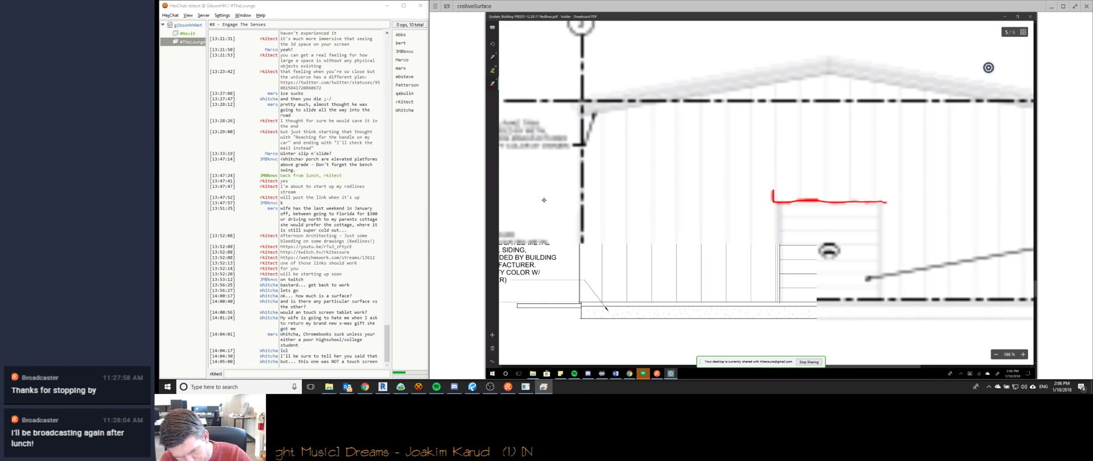
Delete the stray red diagonal stroke drawn from the door toward grid line 1.
{"action": "scroll", "coordinate": [544, 200], "scroll_direction": "down", "scroll_amount": 3, "text": "ctrl"}
{"action": "left_click_drag", "start_coordinate": [706, 212], "coordinate": [881, 149]}
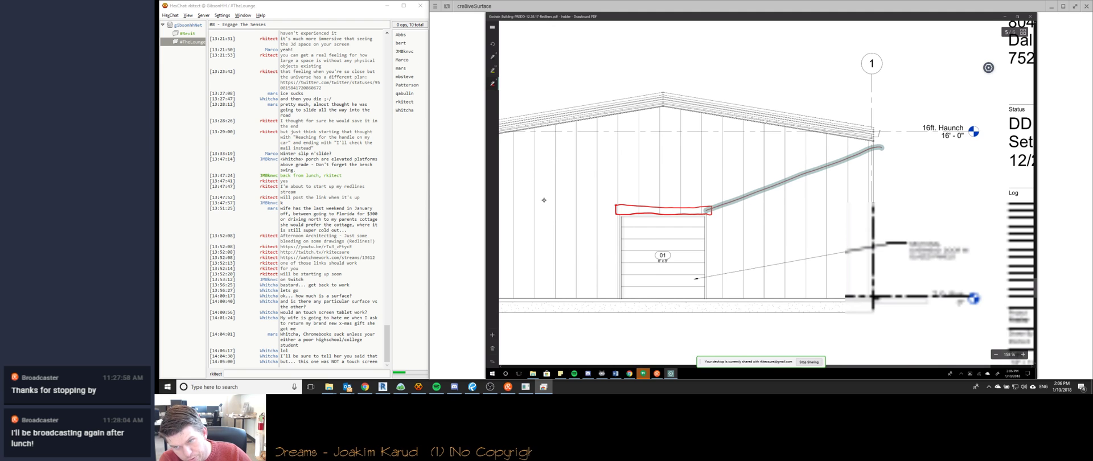
{"action": "scroll", "coordinate": [544, 200], "scroll_direction": "up", "scroll_amount": 1, "text": "ctrl"}
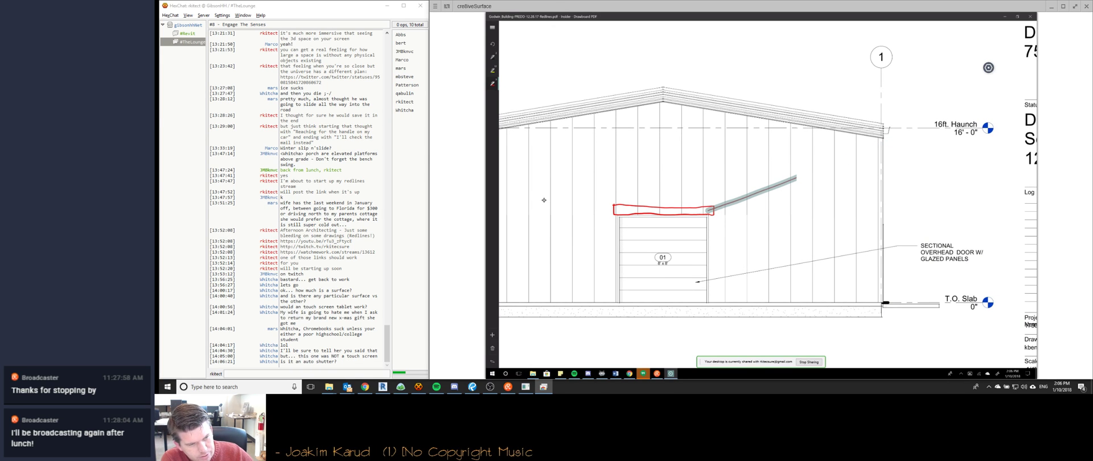
{"action": "key", "text": "Delete"}
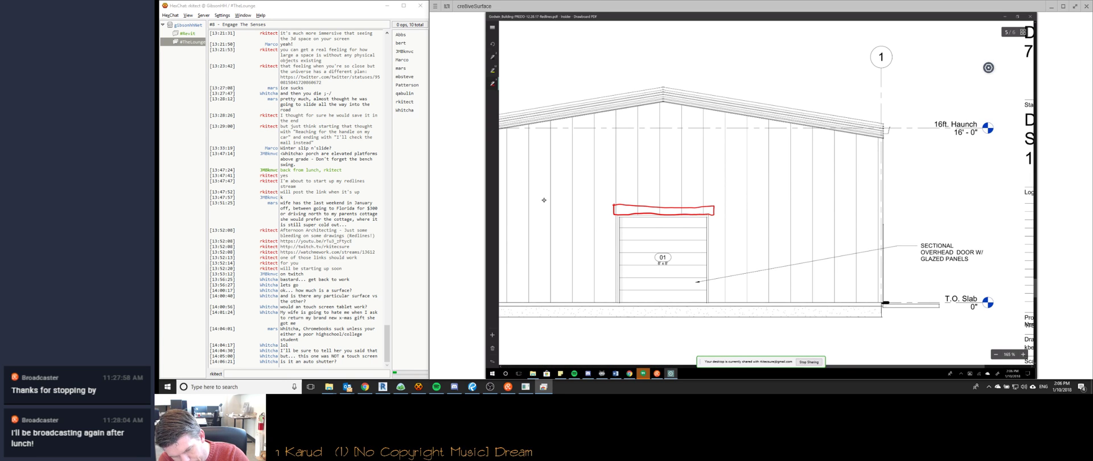
Draw a red leader right from door 01's outline and handwrite 'OVERHEAD ROLLING' at its end.
{"action": "left_click_drag", "start_coordinate": [713, 211], "coordinate": [927, 185]}
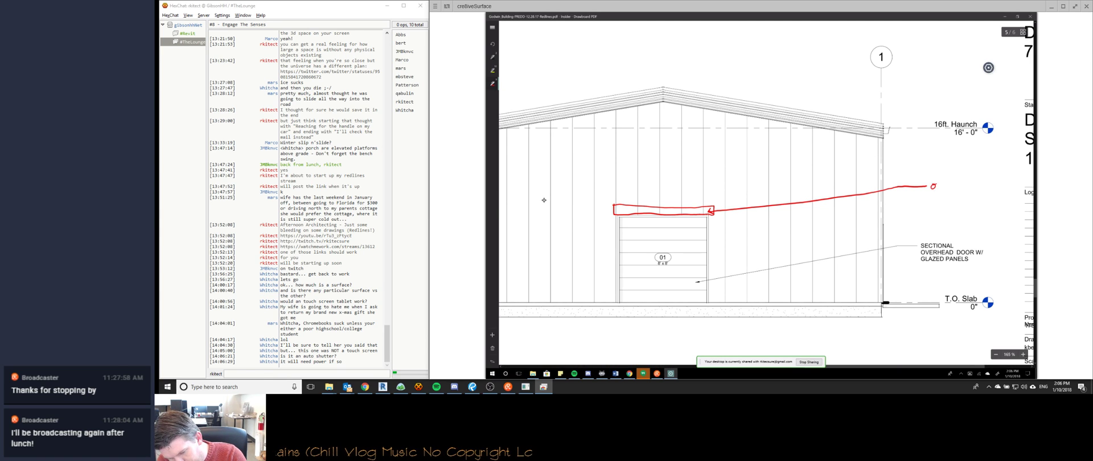
{"action": "left_click_drag", "start_coordinate": [943, 185], "coordinate": [947, 185]}
{"action": "left_click_drag", "start_coordinate": [949, 184], "coordinate": [949, 189]}
{"action": "mouse_move", "coordinate": [949, 183]}
{"action": "left_mouse_down"}
{"action": "mouse_move", "coordinate": [979, 182]}
{"action": "mouse_move", "coordinate": [932, 196]}
{"action": "mouse_move", "coordinate": [944, 195]}
{"action": "left_mouse_up"}
{"action": "left_click_drag", "start_coordinate": [948, 194], "coordinate": [960, 200]}
{"action": "mouse_move", "coordinate": [964, 199]}
{"action": "left_mouse_down"}
{"action": "mouse_move", "coordinate": [979, 199]}
{"action": "mouse_move", "coordinate": [931, 213]}
{"action": "mouse_move", "coordinate": [946, 213]}
{"action": "left_mouse_up"}
Handwrite 'SHUTTER' beneath it and add a red stroke across the garage door.
{"action": "left_click_drag", "start_coordinate": [948, 206], "coordinate": [954, 207]}
{"action": "left_click_drag", "start_coordinate": [957, 206], "coordinate": [957, 213]}
{"action": "left_click_drag", "start_coordinate": [962, 206], "coordinate": [962, 213]}
{"action": "left_click_drag", "start_coordinate": [955, 206], "coordinate": [966, 205]}
{"action": "left_click_drag", "start_coordinate": [968, 206], "coordinate": [987, 215]}
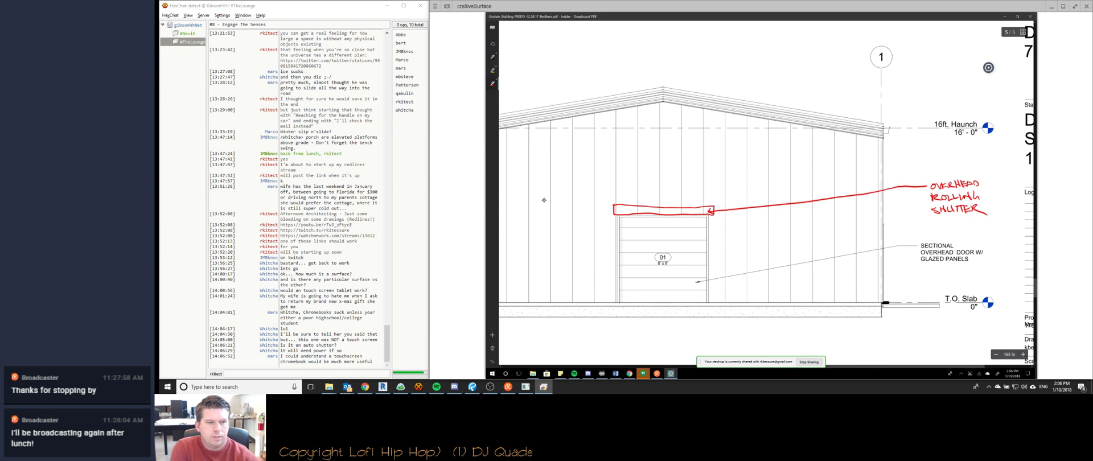
{"action": "left_click_drag", "start_coordinate": [655, 234], "coordinate": [824, 244]}
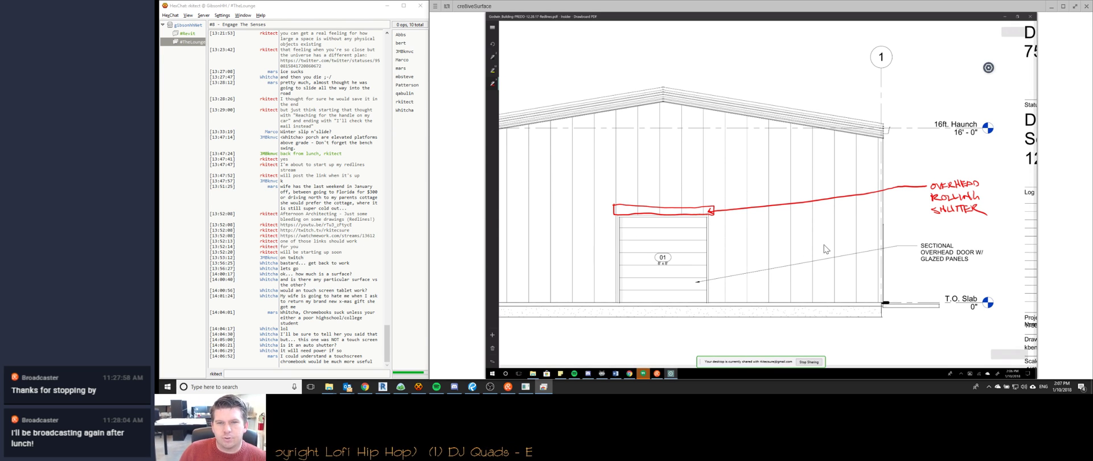
{"action": "scroll", "coordinate": [755, 222], "scroll_direction": "down", "scroll_amount": 3}
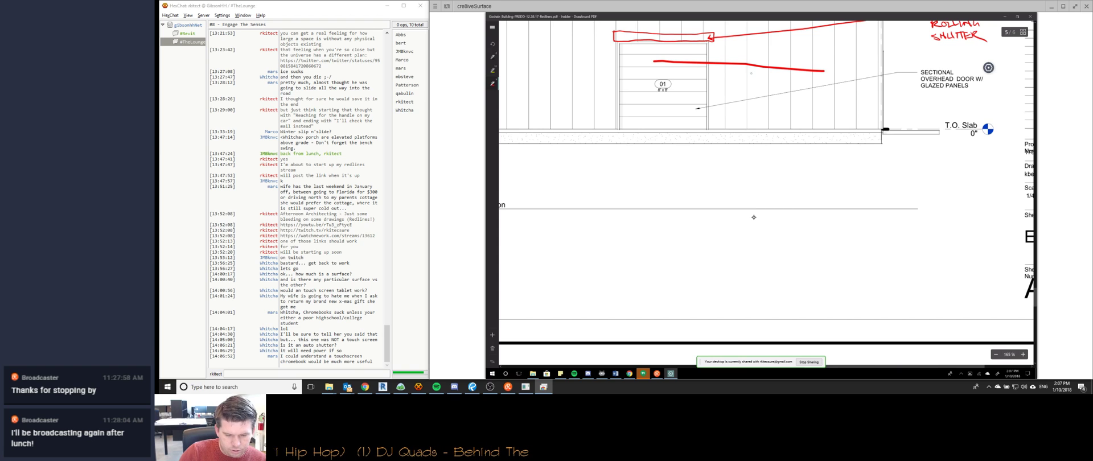
Select the stray red stroke across the door, then scroll out to show sheets A-2 and A-3.
{"action": "left_click", "coordinate": [738, 61]}
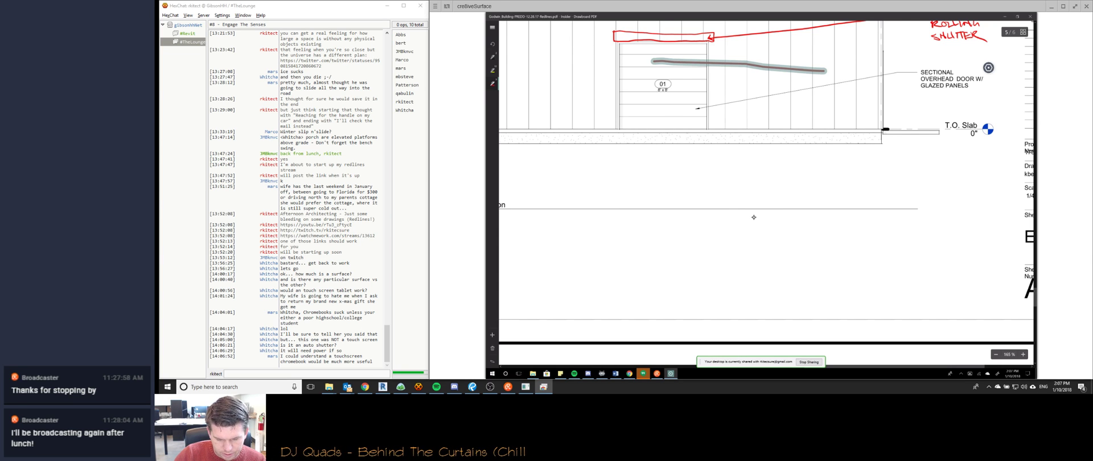
{"action": "scroll", "coordinate": [754, 217], "scroll_direction": "down", "scroll_amount": 5, "text": "ctrl"}
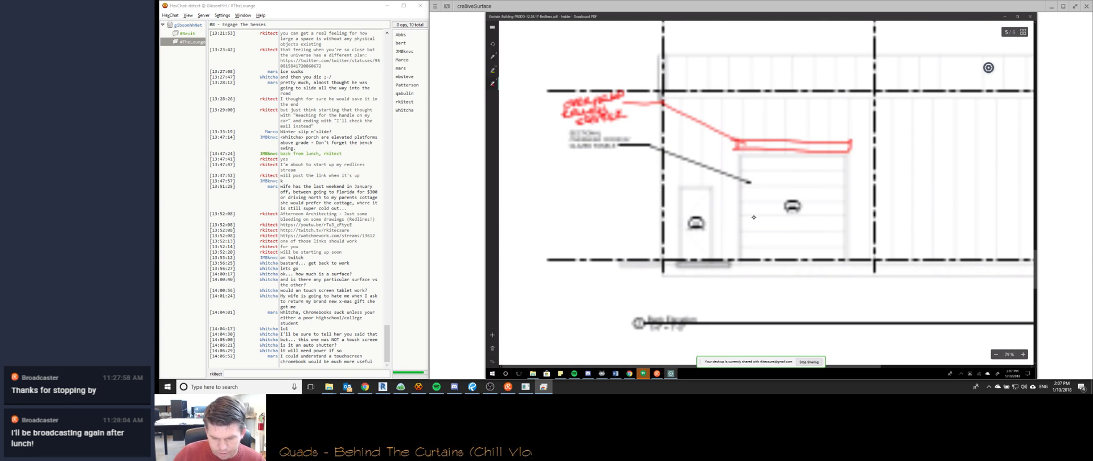
{"action": "scroll", "coordinate": [754, 217], "scroll_direction": "down", "scroll_amount": 4, "text": "ctrl"}
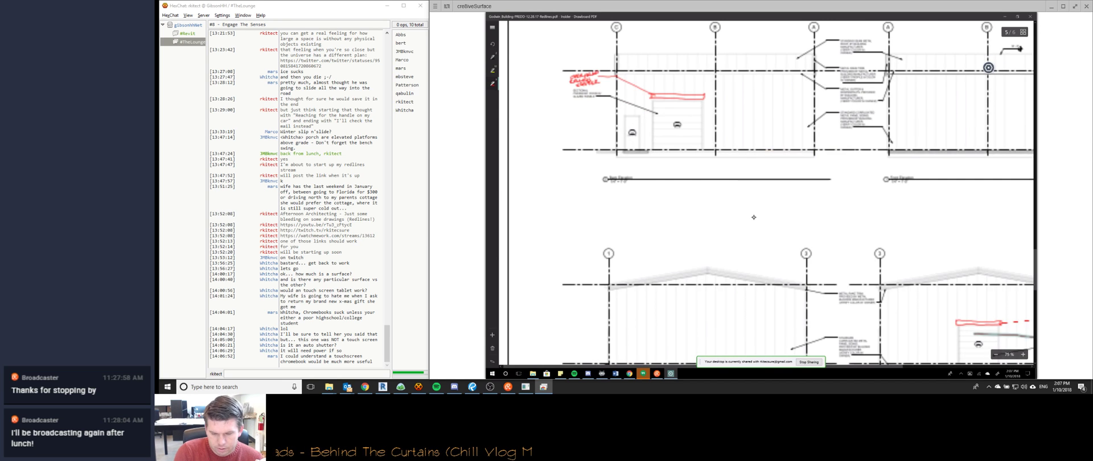
{"action": "scroll", "coordinate": [754, 217], "scroll_direction": "down", "scroll_amount": 4, "text": "ctrl"}
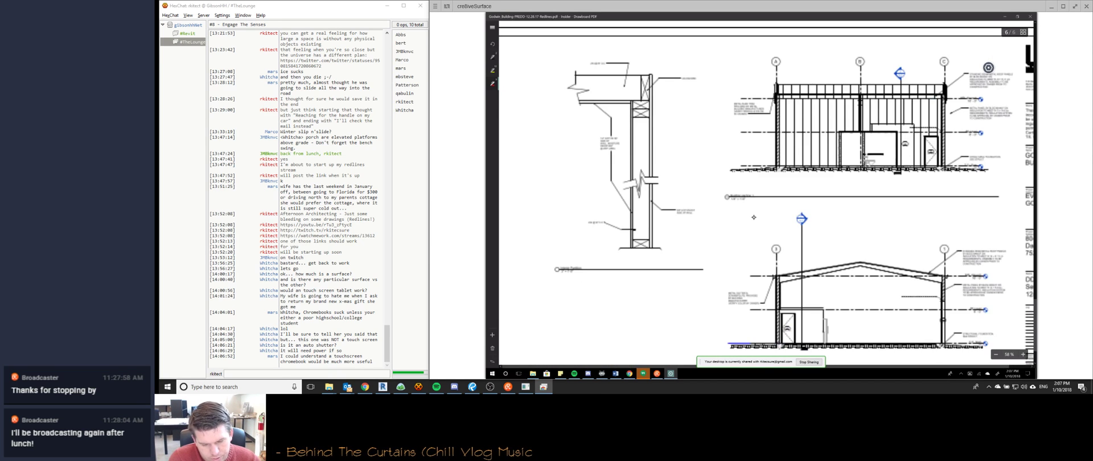
{"action": "scroll", "coordinate": [753, 217], "scroll_direction": "down", "scroll_amount": 2, "text": "ctrl"}
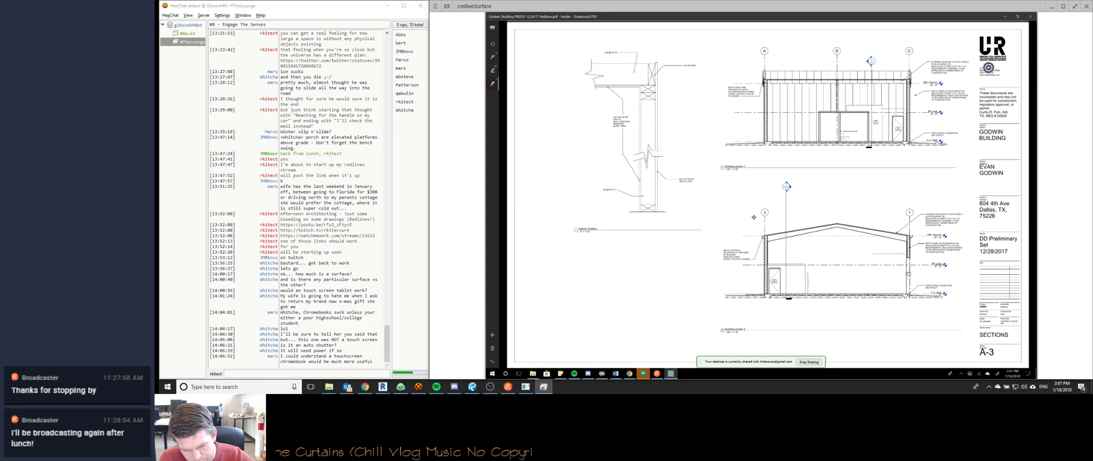
{"action": "scroll", "coordinate": [753, 216], "scroll_direction": "up", "scroll_amount": 5}
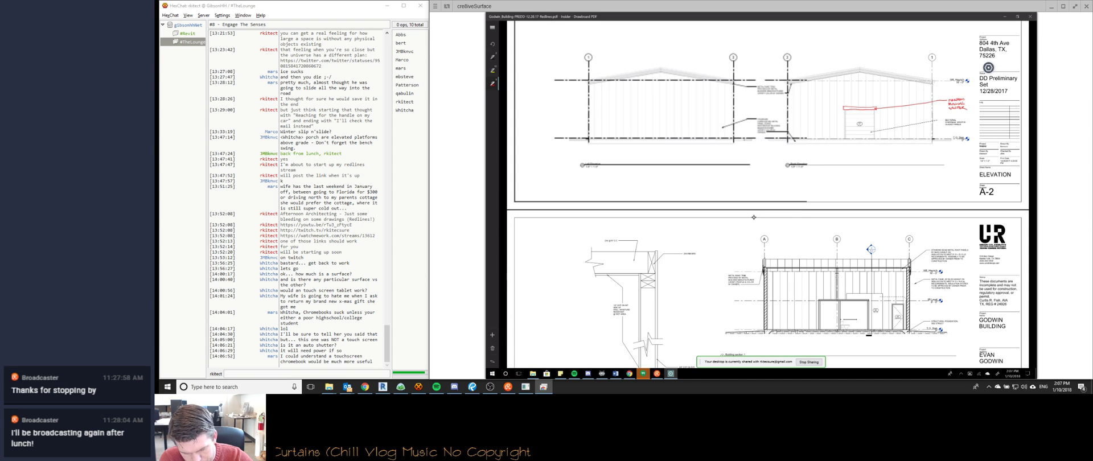
{"action": "scroll", "coordinate": [753, 217], "scroll_direction": "up", "scroll_amount": 3}
{"action": "scroll", "coordinate": [754, 217], "scroll_direction": "down", "scroll_amount": 5}
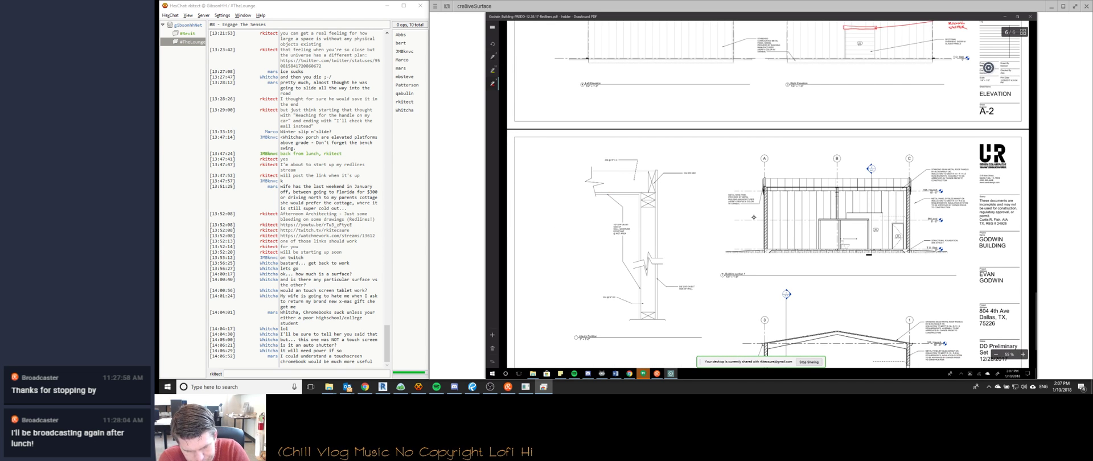
Zoom in on Building Section 1 near the upper section's right wall.
{"action": "scroll", "coordinate": [753, 218], "scroll_direction": "down", "scroll_amount": 2, "text": "ctrl"}
{"action": "scroll", "coordinate": [753, 217], "scroll_direction": "up", "scroll_amount": 5, "text": "ctrl"}
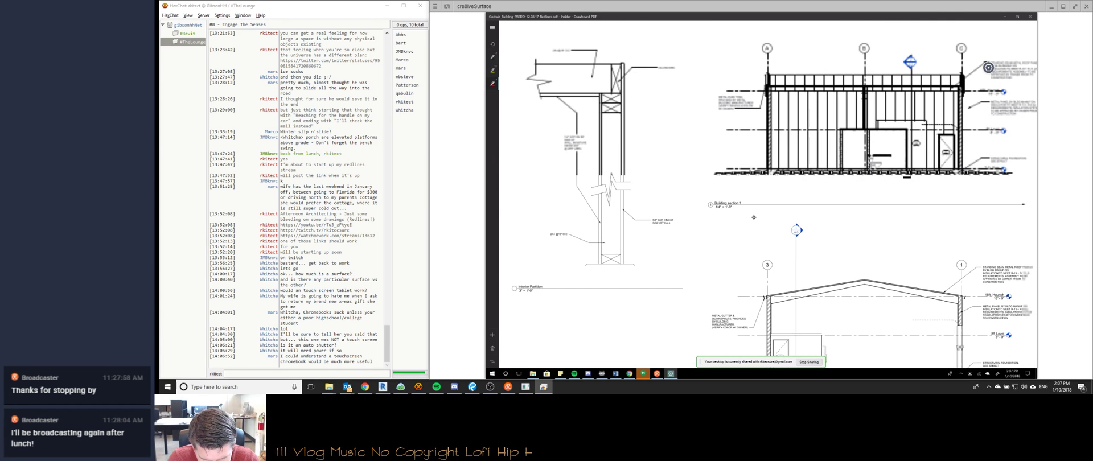
{"action": "scroll", "coordinate": [753, 217], "scroll_direction": "down", "scroll_amount": 1, "text": "ctrl"}
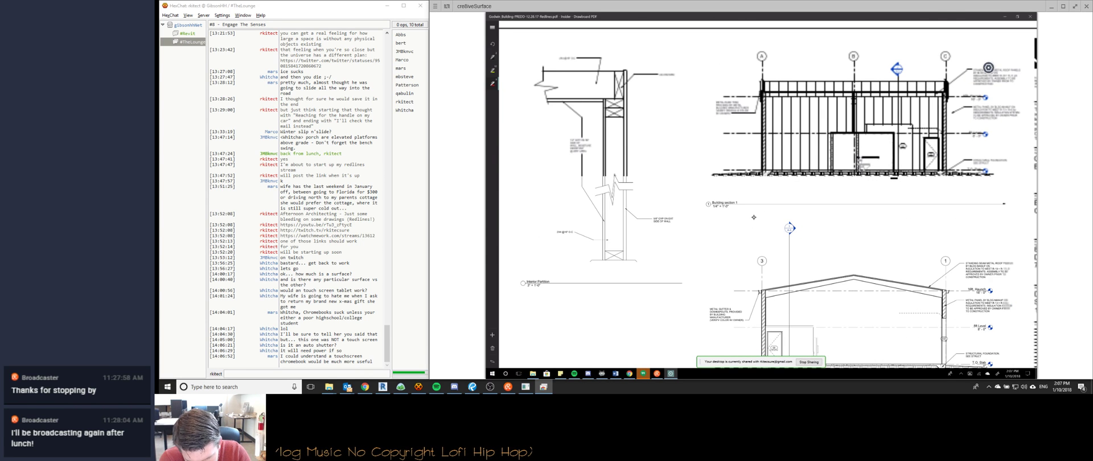
{"action": "scroll", "coordinate": [754, 218], "scroll_direction": "down", "scroll_amount": 2, "text": "ctrl"}
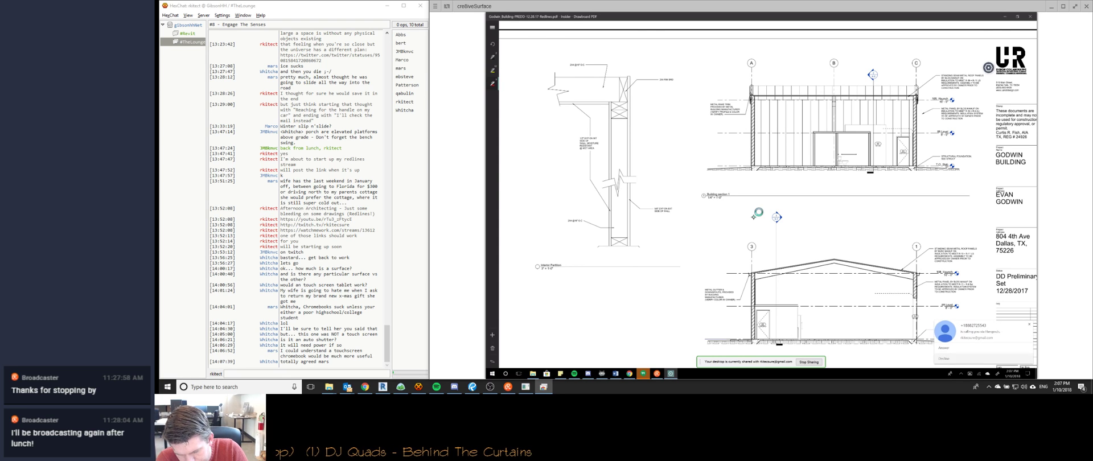
{"action": "left_click_drag", "start_coordinate": [754, 218], "coordinate": [736, 186]}
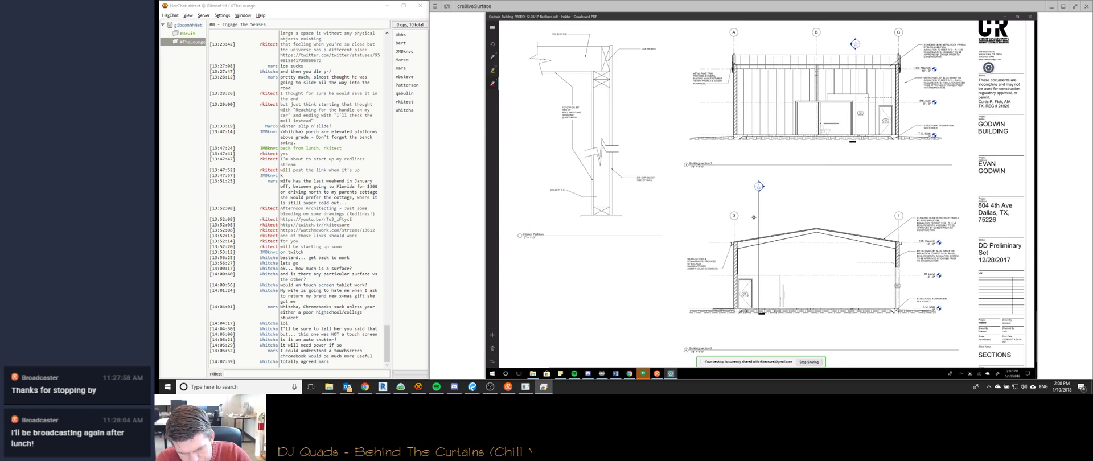
{"action": "scroll", "coordinate": [754, 217], "scroll_direction": "up", "scroll_amount": 3, "text": "ctrl"}
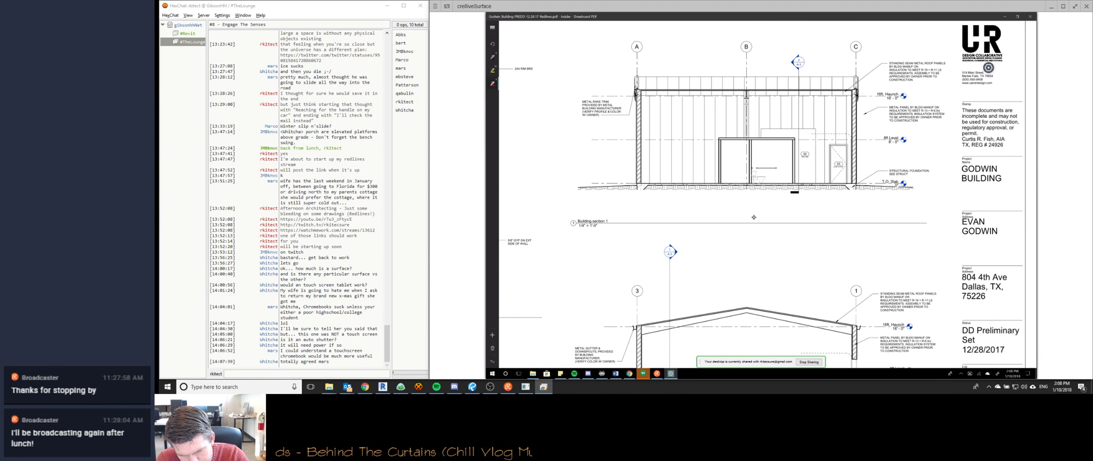
Circle the callout beside the right wall in red, arrow it to the wall, and draw a leader out.
{"action": "left_click_drag", "start_coordinate": [871, 110], "coordinate": [869, 112]}
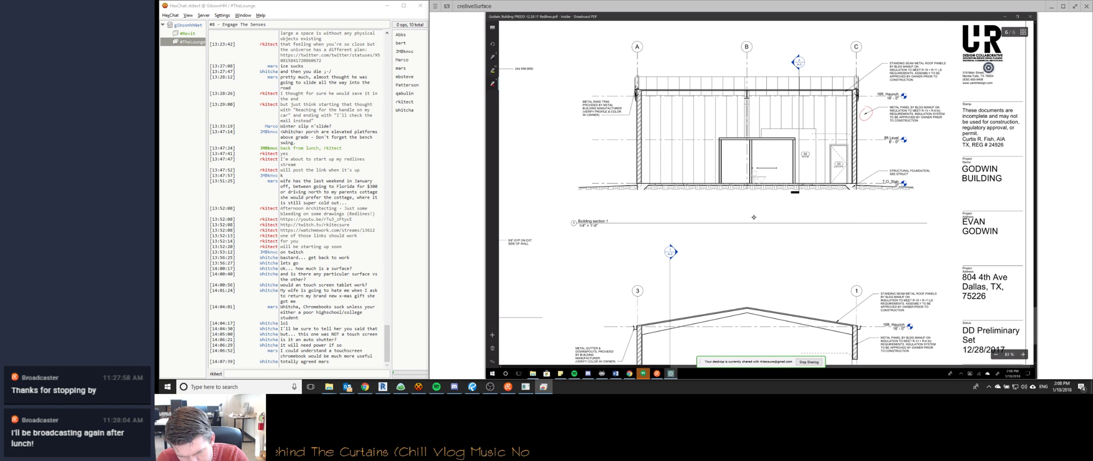
{"action": "left_click_drag", "start_coordinate": [877, 107], "coordinate": [854, 120]}
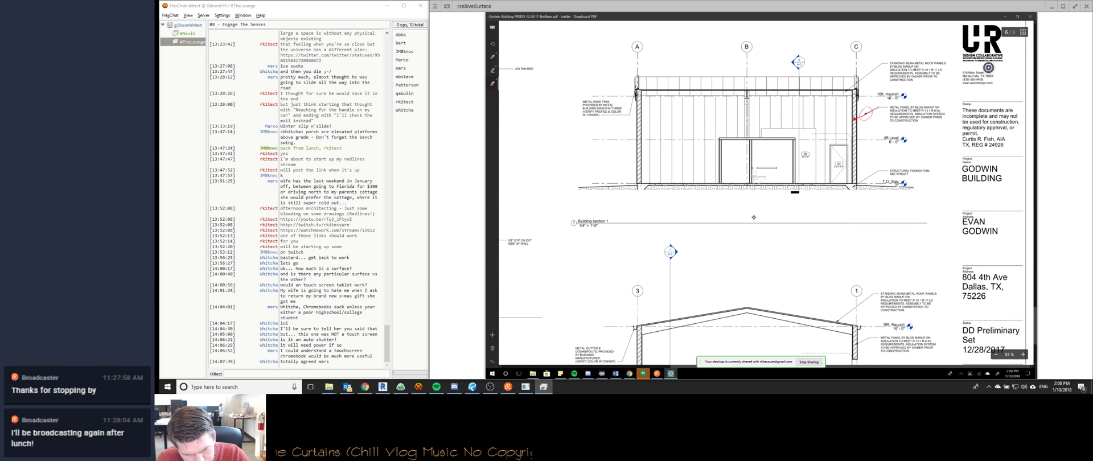
{"action": "scroll", "coordinate": [753, 217], "scroll_direction": "left", "scroll_amount": 1}
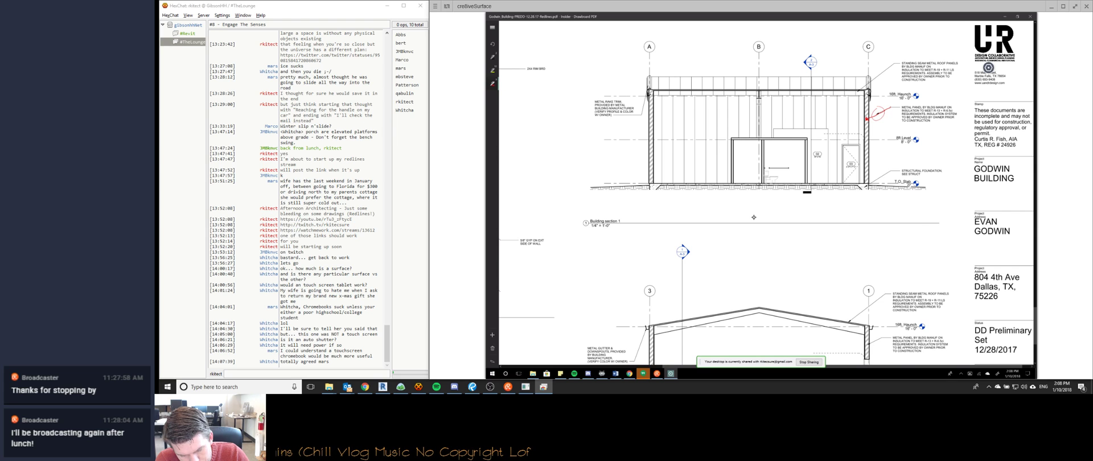
{"action": "scroll", "coordinate": [753, 217], "scroll_direction": "down", "scroll_amount": 2, "text": "ctrl"}
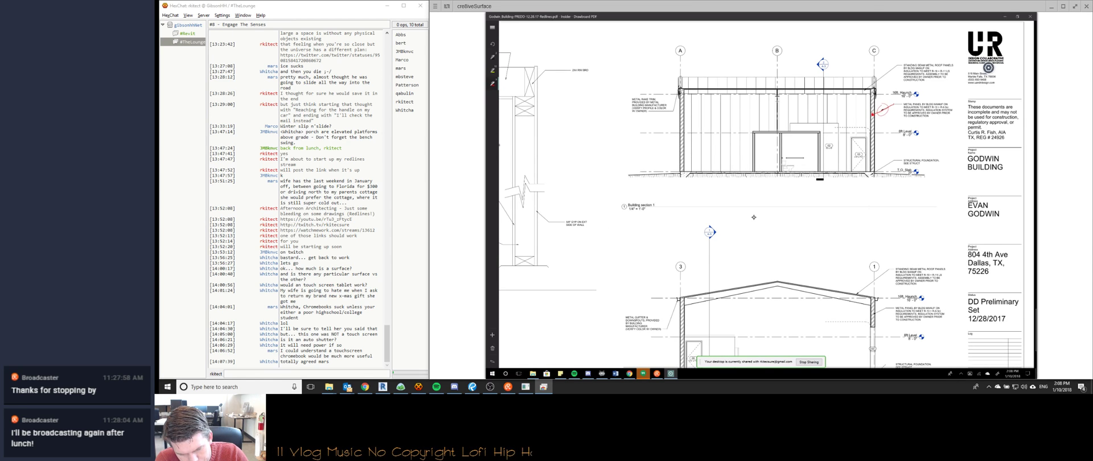
{"action": "scroll", "coordinate": [754, 217], "scroll_direction": "up", "scroll_amount": 1, "text": "ctrl"}
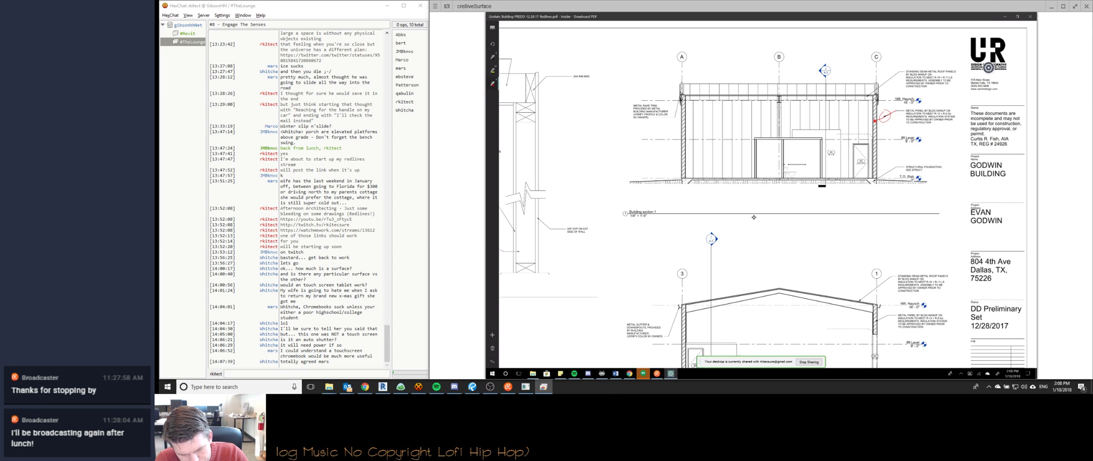
{"action": "scroll", "coordinate": [754, 216], "scroll_direction": "down", "scroll_amount": 1, "text": "ctrl"}
{"action": "scroll", "coordinate": [754, 217], "scroll_direction": "up", "scroll_amount": 2, "text": "ctrl"}
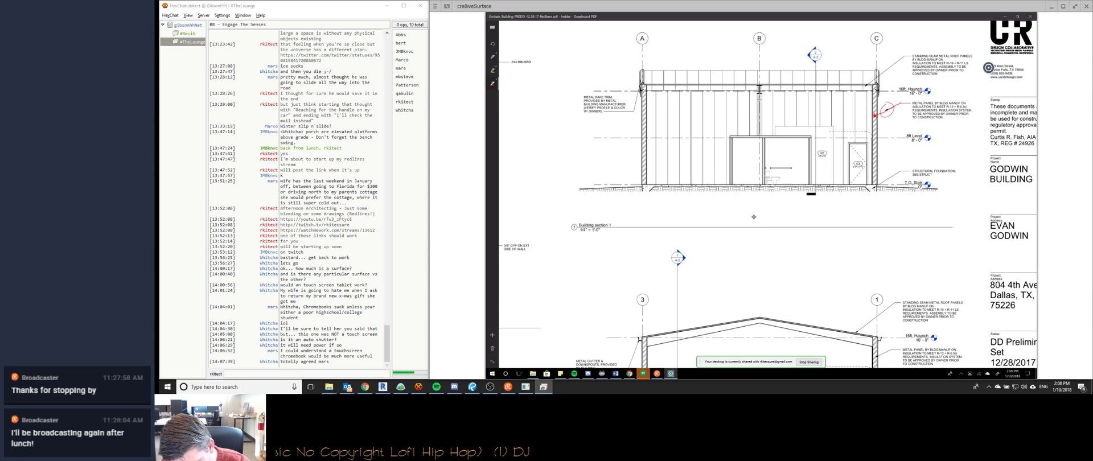
{"action": "scroll", "coordinate": [754, 216], "scroll_direction": "right", "scroll_amount": 1}
{"action": "left_click_drag", "start_coordinate": [829, 133], "coordinate": [877, 124]}
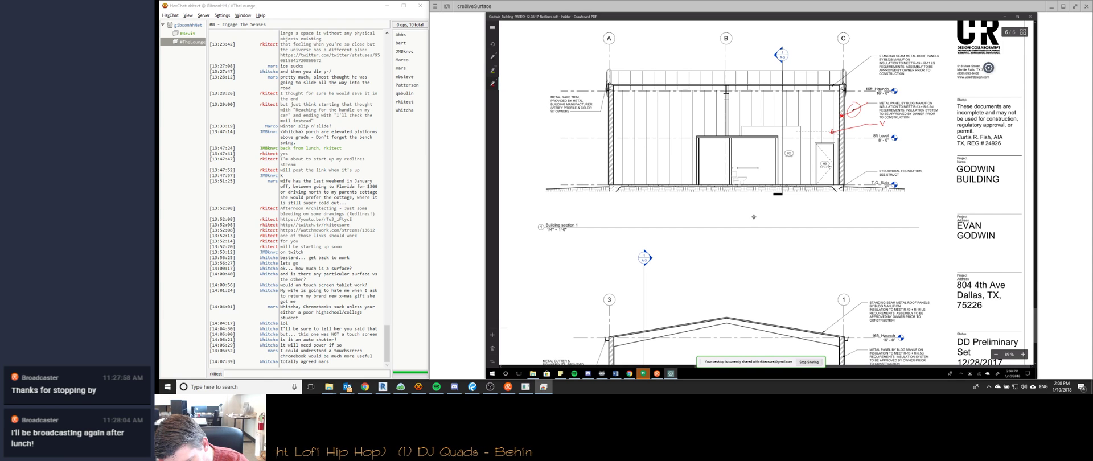
Handwrite 'VERIFY MISC FRAMING REQ'D BY DOOR' in red on two lines beside the circled callout.
{"action": "left_click_drag", "start_coordinate": [885, 123], "coordinate": [909, 125]}
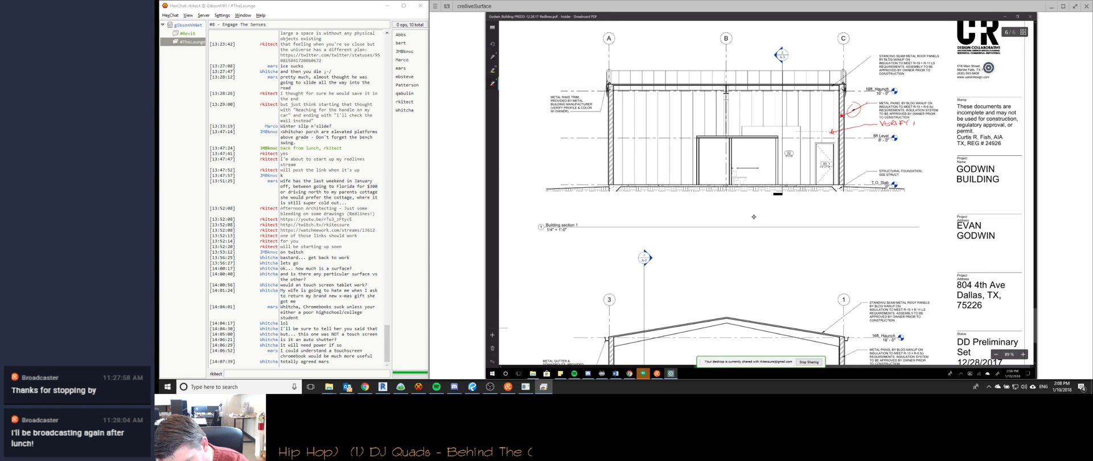
{"action": "left_click_drag", "start_coordinate": [914, 126], "coordinate": [925, 121]}
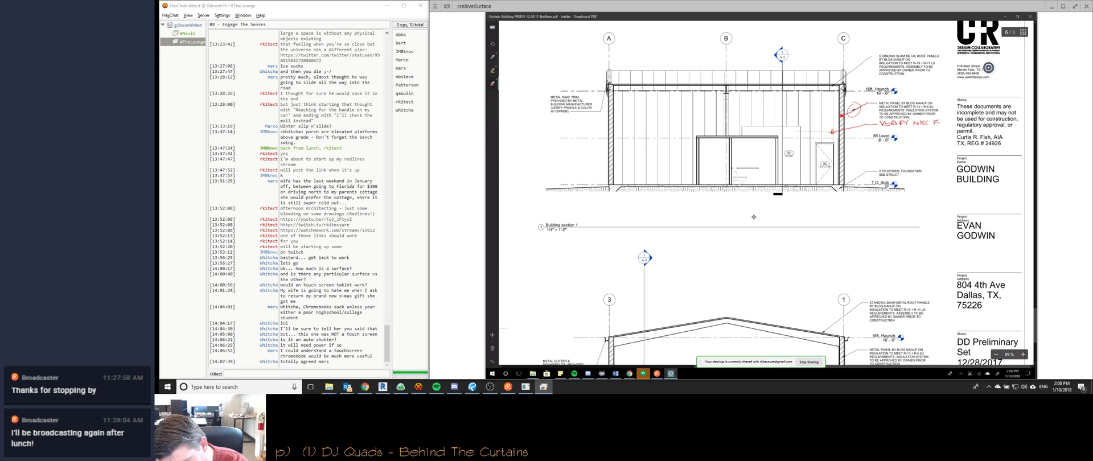
{"action": "left_click_drag", "start_coordinate": [939, 123], "coordinate": [964, 121]}
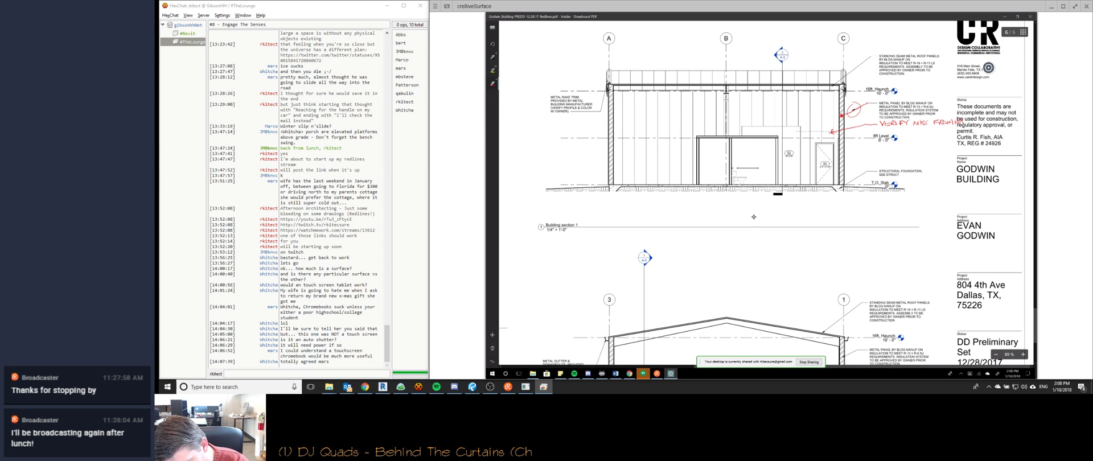
{"action": "left_click_drag", "start_coordinate": [886, 128], "coordinate": [903, 132]}
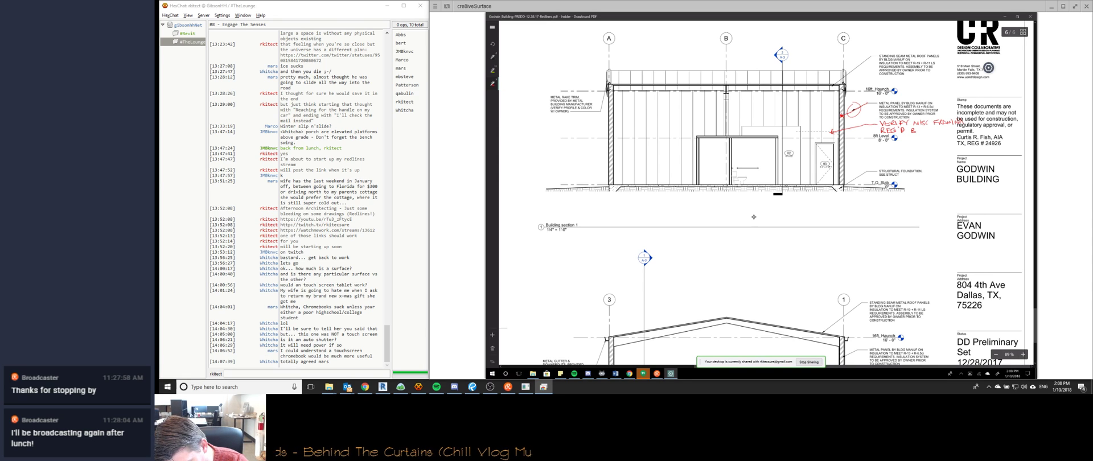
{"action": "left_click_drag", "start_coordinate": [927, 131], "coordinate": [940, 130]}
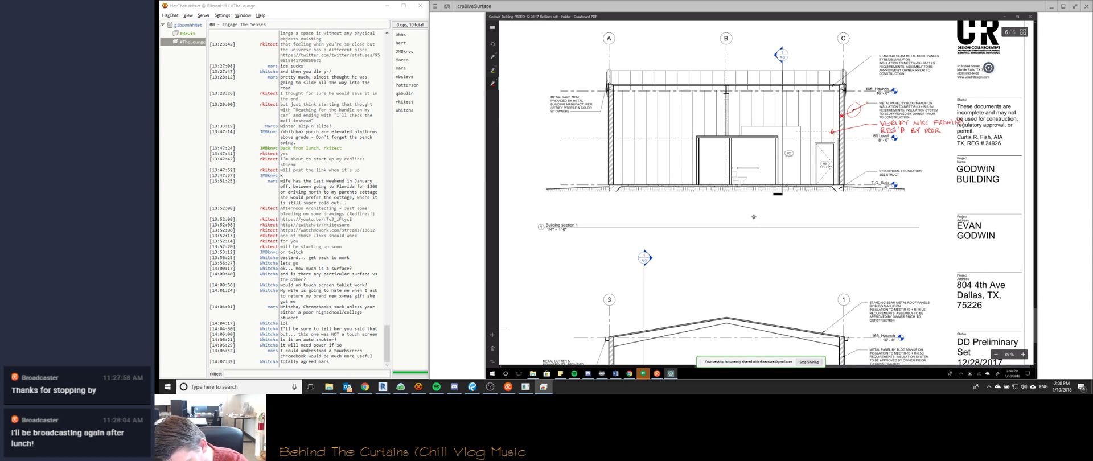
{"action": "left_click_drag", "start_coordinate": [949, 131], "coordinate": [1010, 129]}
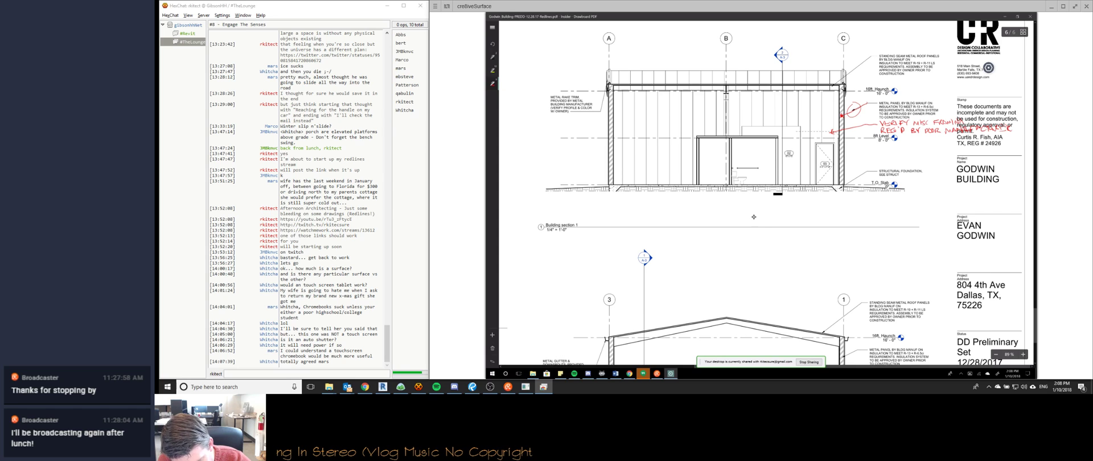
{"action": "scroll", "coordinate": [753, 217], "scroll_direction": "down", "scroll_amount": 5}
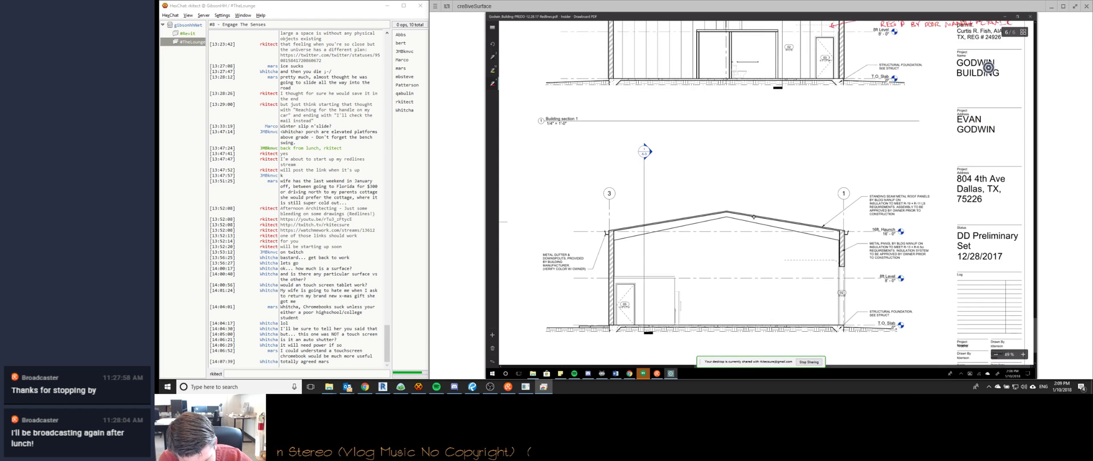
Mark the lower section's right wall and handwrite a red 'OVERHEAD ROLLING SHUTTER' note with a leader to it.
{"action": "left_click_drag", "start_coordinate": [845, 243], "coordinate": [849, 244]}
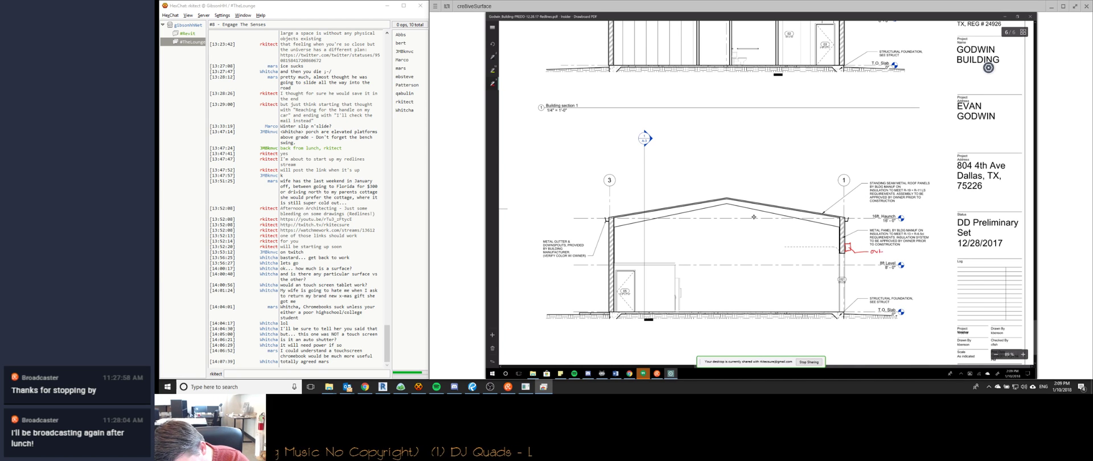
{"action": "left_click_drag", "start_coordinate": [889, 249], "coordinate": [902, 252]}
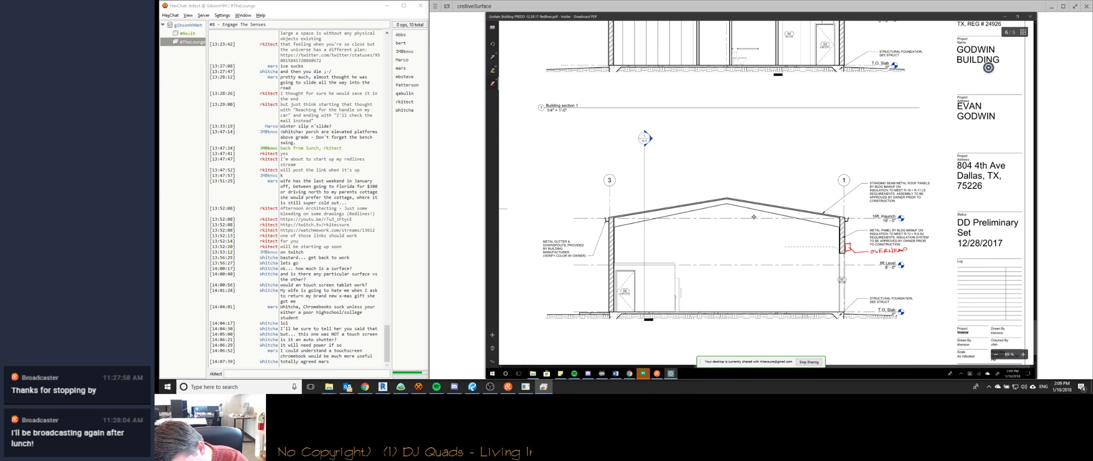
{"action": "left_click_drag", "start_coordinate": [911, 250], "coordinate": [939, 251]}
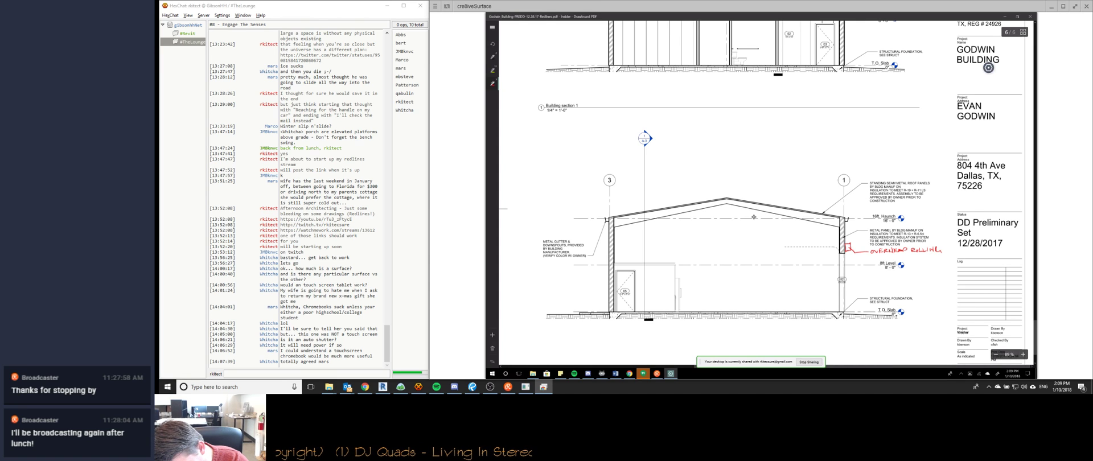
{"action": "left_click_drag", "start_coordinate": [871, 257], "coordinate": [905, 258]}
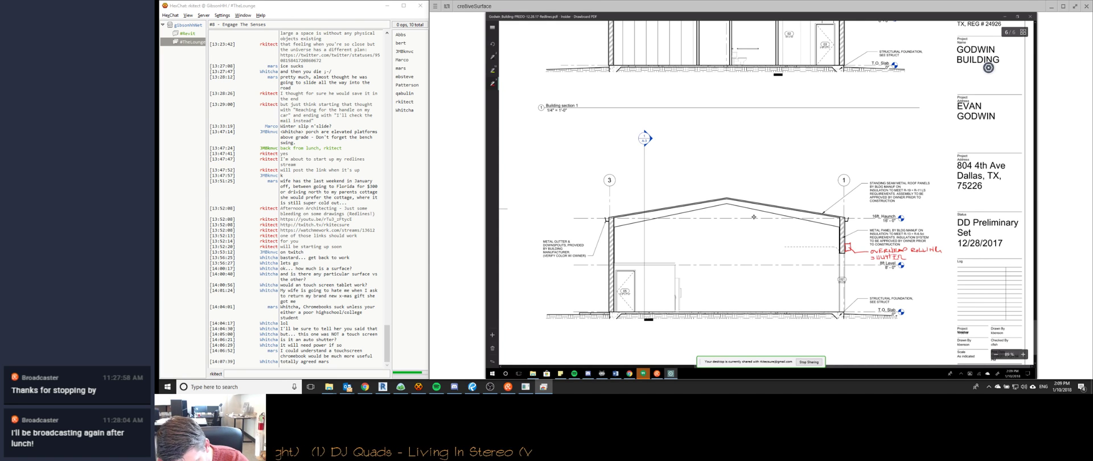
{"action": "left_click_drag", "start_coordinate": [861, 219], "coordinate": [825, 246]}
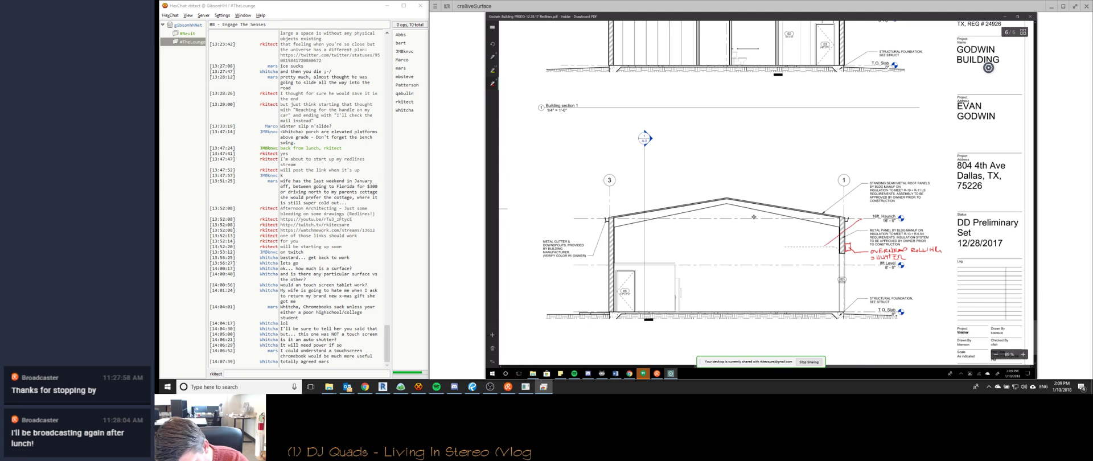
{"action": "left_click_drag", "start_coordinate": [865, 216], "coordinate": [874, 212]}
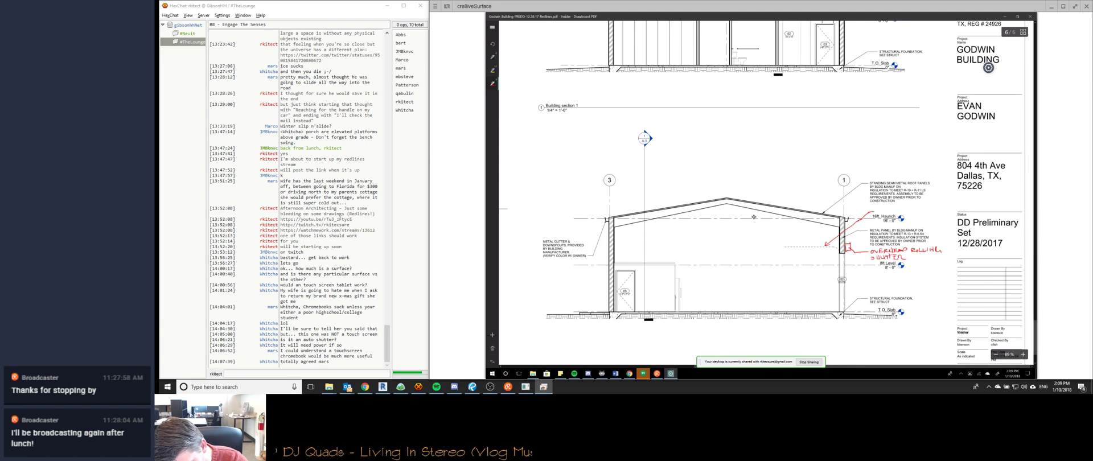
{"action": "scroll", "coordinate": [988, 67], "scroll_direction": "up", "scroll_amount": 1}
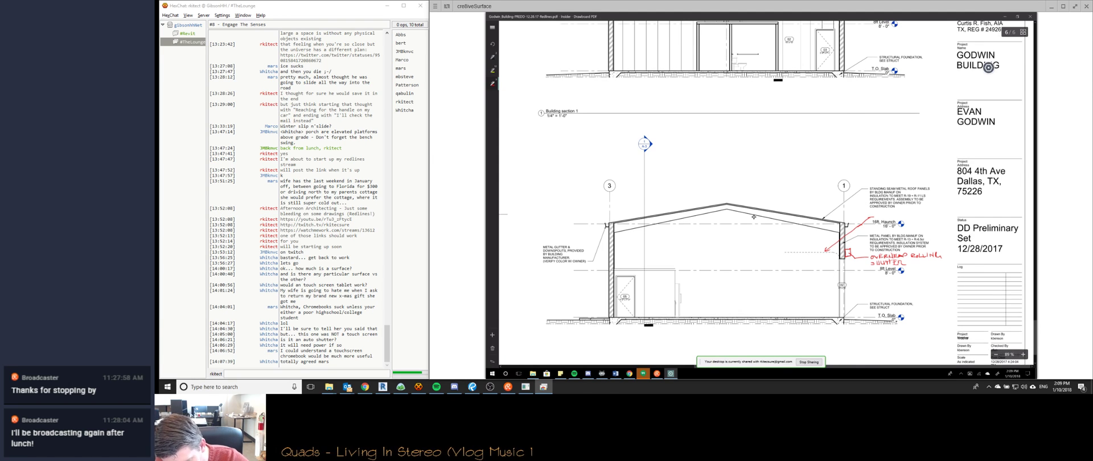
{"action": "scroll", "coordinate": [753, 216], "scroll_direction": "down", "scroll_amount": 2, "text": "ctrl"}
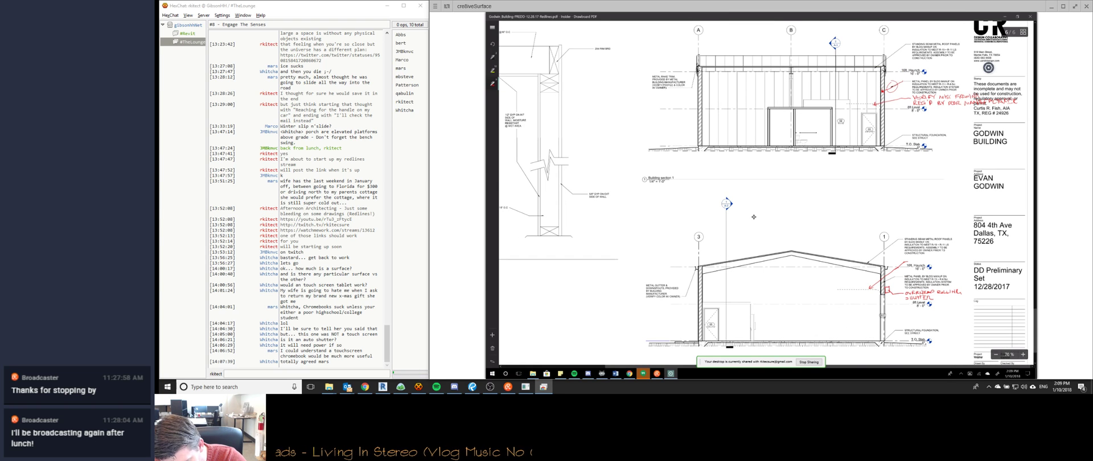
Scroll back to page 4's A-1 floor plan and zoom to about 75% on the Storage and Restroom area.
{"action": "scroll", "coordinate": [754, 217], "scroll_direction": "right", "scroll_amount": 1}
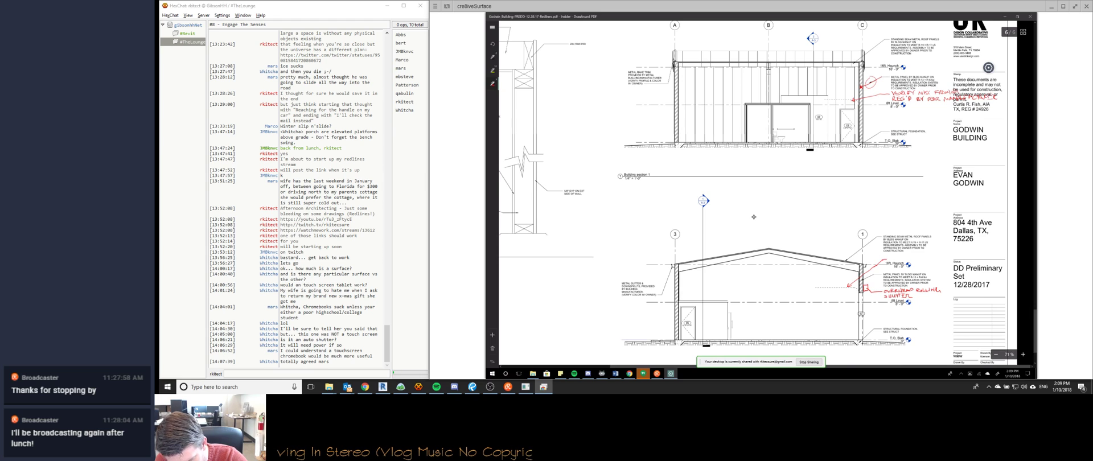
{"action": "scroll", "coordinate": [754, 217], "scroll_direction": "left", "scroll_amount": 1}
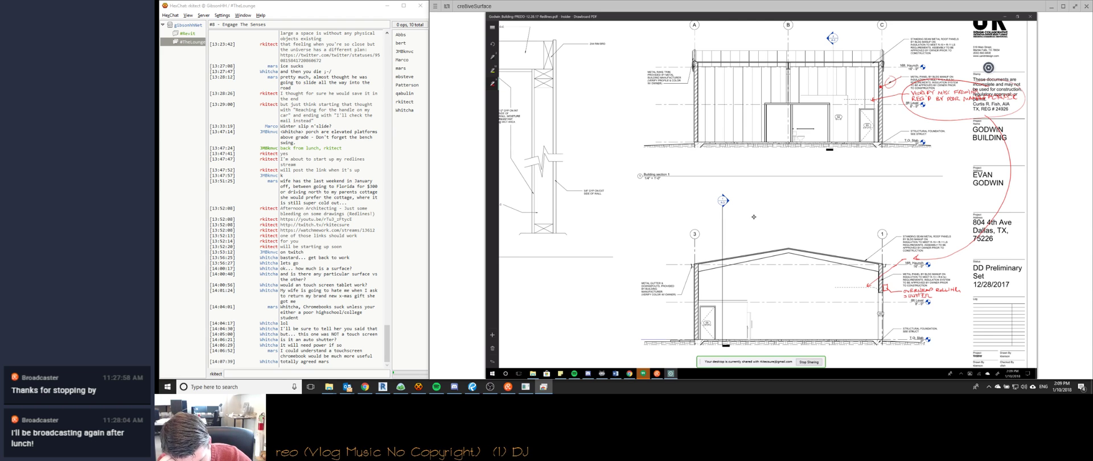
{"action": "scroll", "coordinate": [754, 217], "scroll_direction": "left", "scroll_amount": 2}
{"action": "scroll", "coordinate": [754, 217], "scroll_direction": "down", "scroll_amount": 2}
{"action": "scroll", "coordinate": [753, 217], "scroll_direction": "left", "scroll_amount": 1}
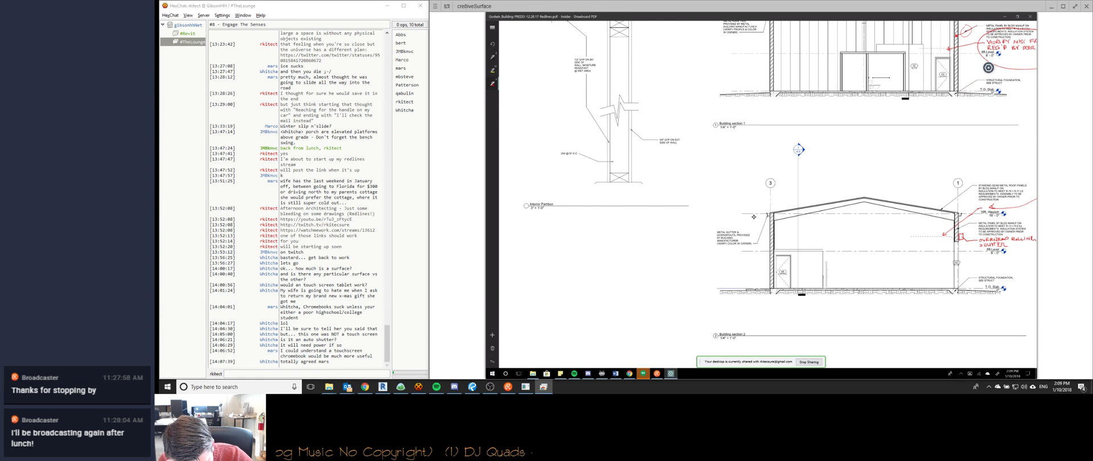
{"action": "left_click_drag", "start_coordinate": [726, 288], "coordinate": [730, 285]}
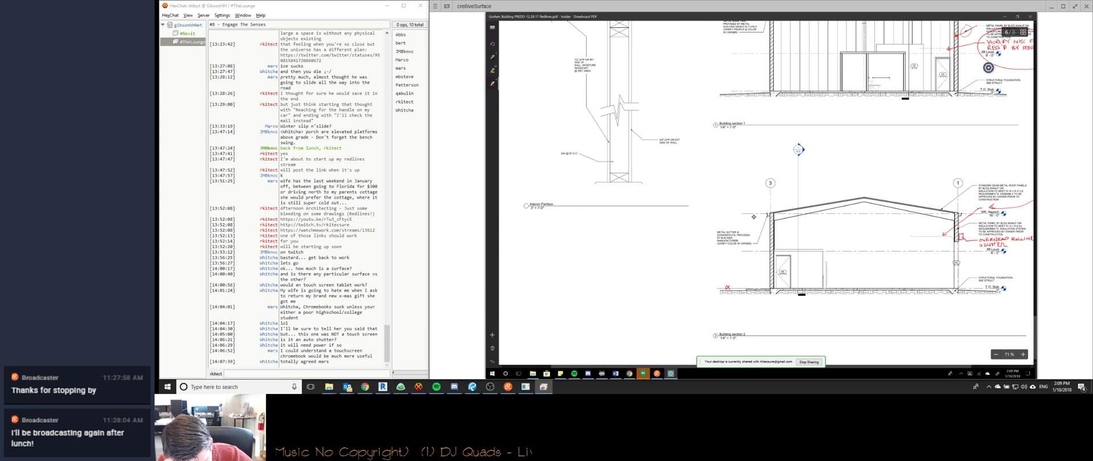
{"action": "scroll", "coordinate": [754, 217], "scroll_direction": "down", "scroll_amount": 2, "text": "ctrl"}
{"action": "scroll", "coordinate": [754, 217], "scroll_direction": "up", "scroll_amount": 2, "text": "ctrl"}
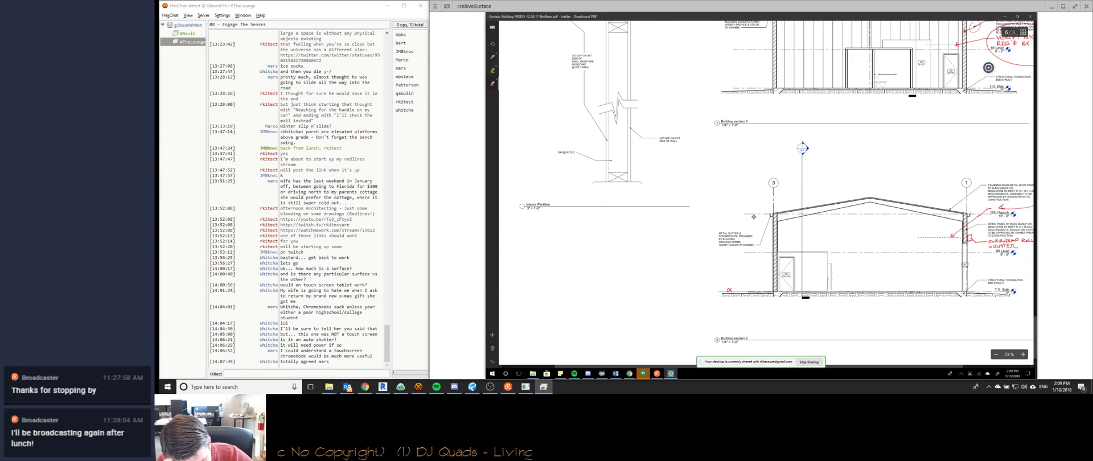
{"action": "scroll", "coordinate": [754, 216], "scroll_direction": "down", "scroll_amount": 2, "text": "ctrl"}
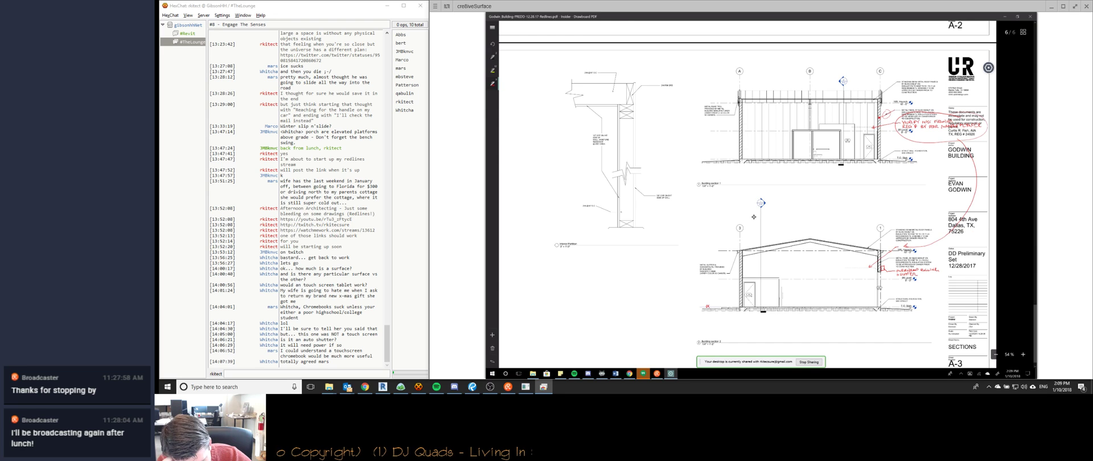
{"action": "scroll", "coordinate": [753, 216], "scroll_direction": "down", "scroll_amount": 2, "text": "ctrl"}
{"action": "scroll", "coordinate": [753, 217], "scroll_direction": "up", "scroll_amount": 6}
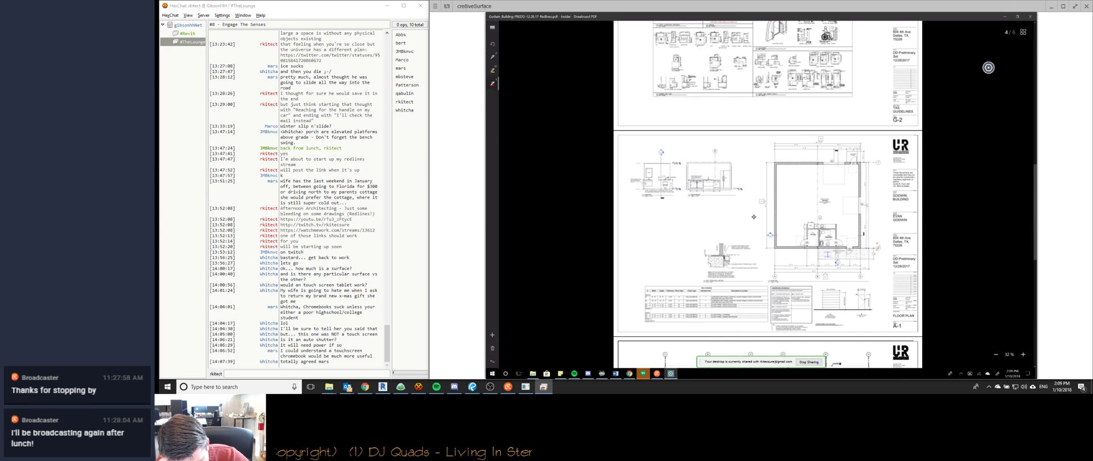
{"action": "scroll", "coordinate": [753, 217], "scroll_direction": "up", "scroll_amount": 4, "text": "ctrl"}
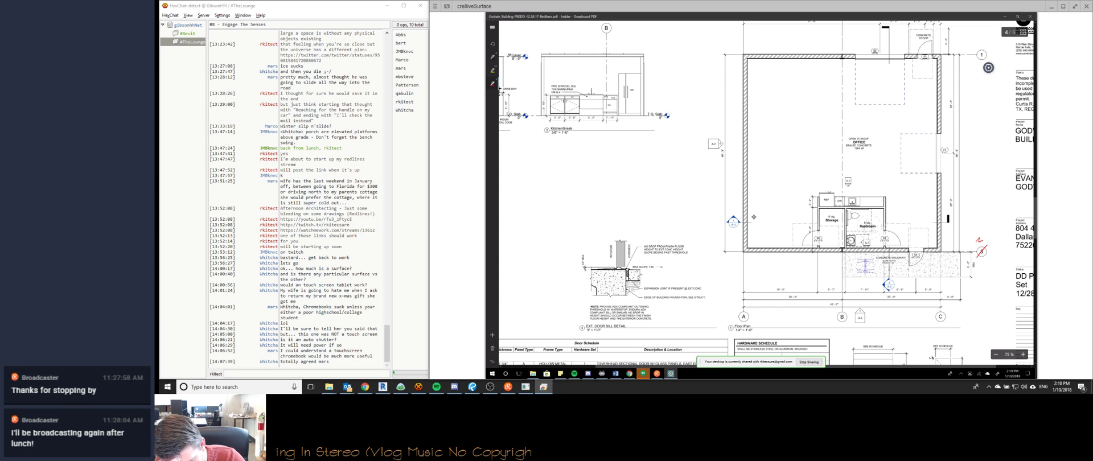
Hatch red strokes over the counter, Restroom and Storage room on the floor plan.
{"action": "left_click_drag", "start_coordinate": [879, 197], "coordinate": [878, 249]}
{"action": "left_click_drag", "start_coordinate": [869, 195], "coordinate": [868, 248]}
{"action": "left_click_drag", "start_coordinate": [860, 198], "coordinate": [851, 243]}
{"action": "left_click_drag", "start_coordinate": [840, 198], "coordinate": [840, 246]}
{"action": "left_click_drag", "start_coordinate": [824, 208], "coordinate": [825, 246]}
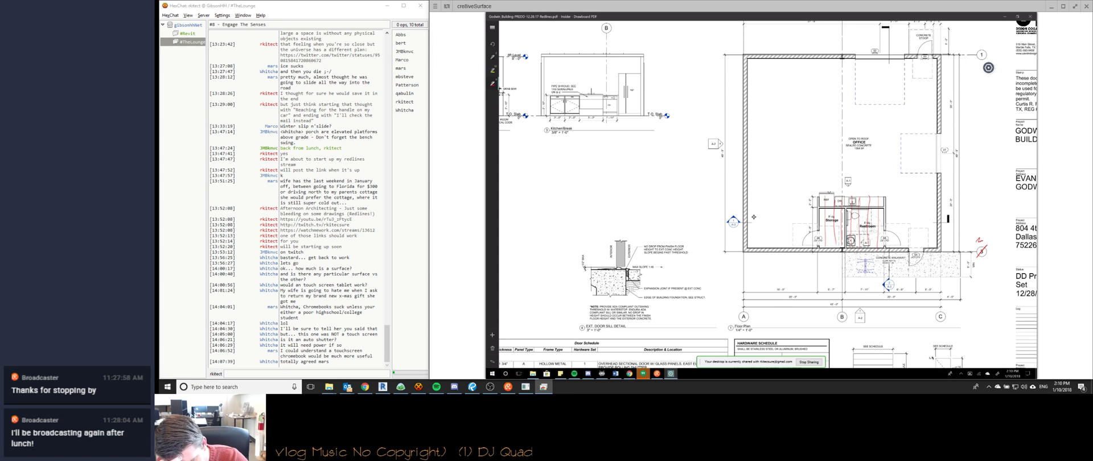
{"action": "mouse_move", "coordinate": [822, 210]}
{"action": "left_mouse_down"}
{"action": "mouse_move", "coordinate": [842, 211]}
{"action": "mouse_move", "coordinate": [883, 246]}
{"action": "left_mouse_up"}
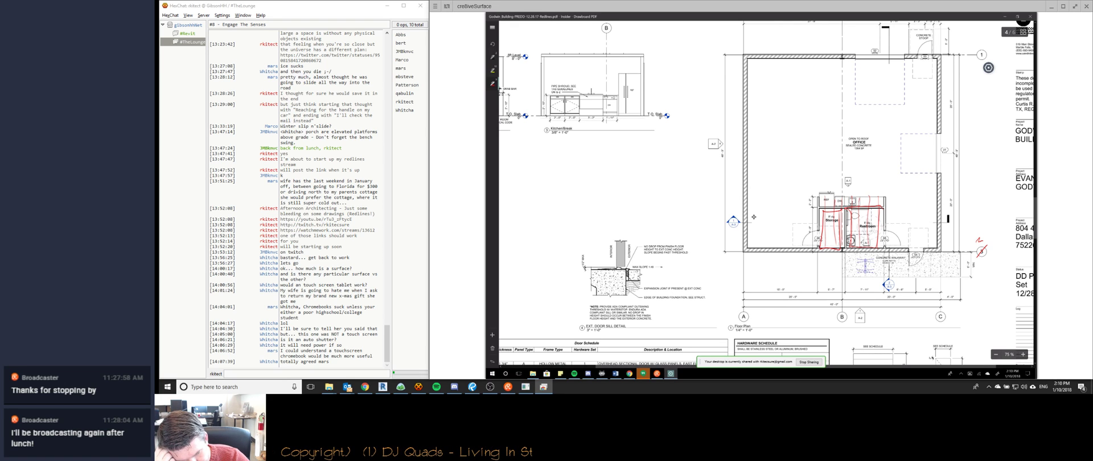
Add two short red marks along the top of the Kitchen/Break elevation.
{"action": "left_click_drag", "start_coordinate": [576, 54], "coordinate": [579, 55]}
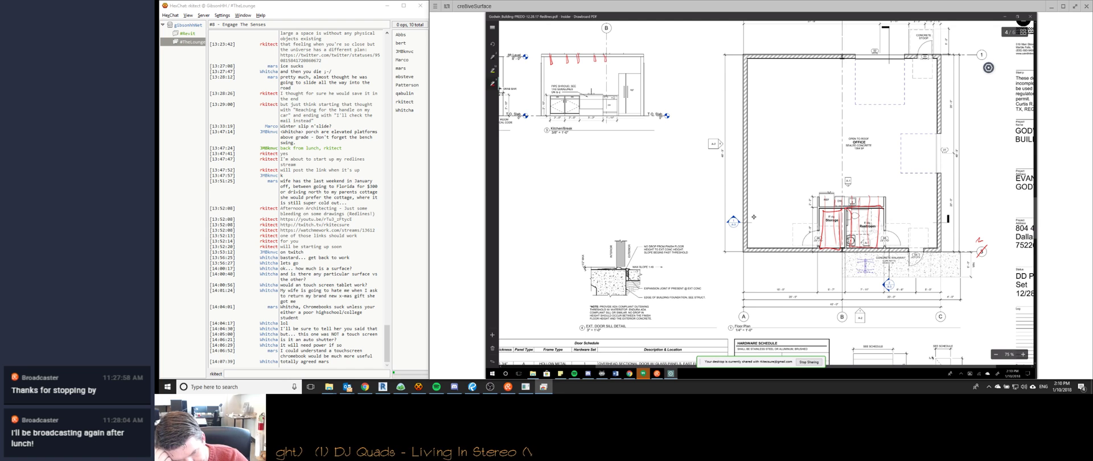
{"action": "left_click_drag", "start_coordinate": [614, 55], "coordinate": [618, 63]}
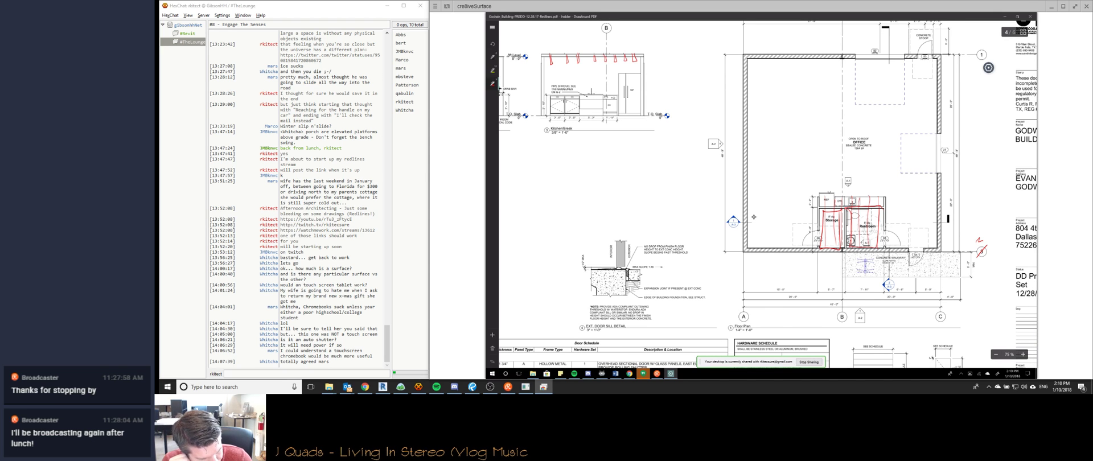
{"action": "scroll", "coordinate": [753, 216], "scroll_direction": "left", "scroll_amount": 3}
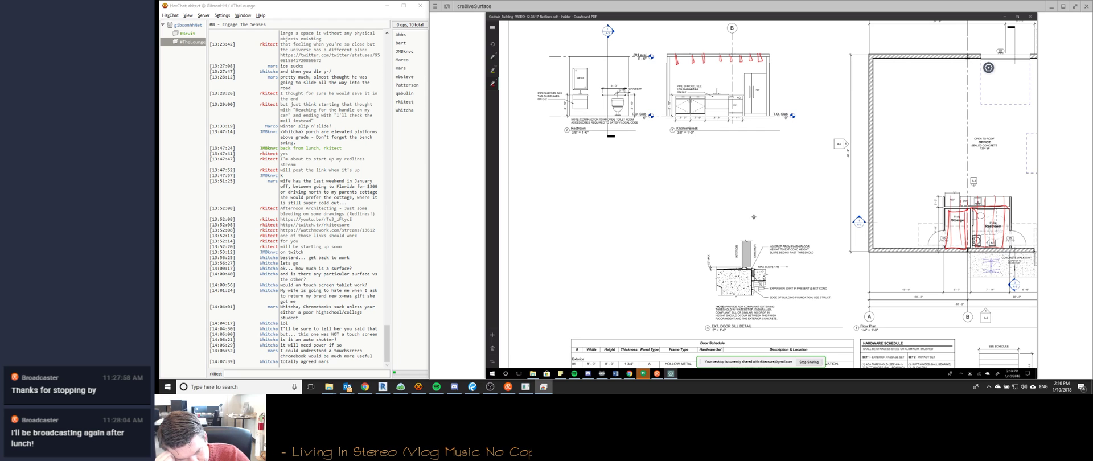
Move to page 6 near gridline 3 and draw a red line above the door header.
{"action": "scroll", "coordinate": [754, 217], "scroll_direction": "down", "scroll_amount": 1, "text": "ctrl"}
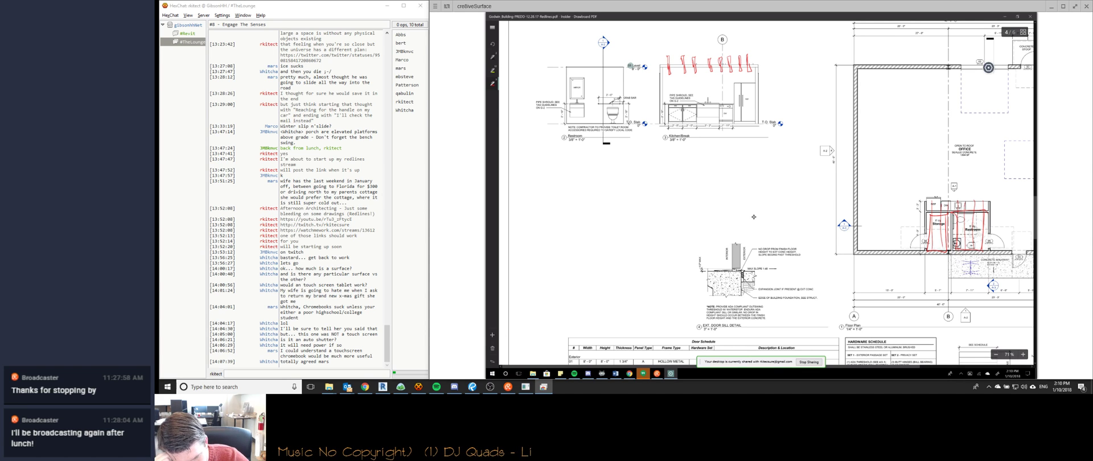
{"action": "scroll", "coordinate": [754, 217], "scroll_direction": "down", "scroll_amount": 1}
{"action": "scroll", "coordinate": [754, 217], "scroll_direction": "down", "scroll_amount": 10}
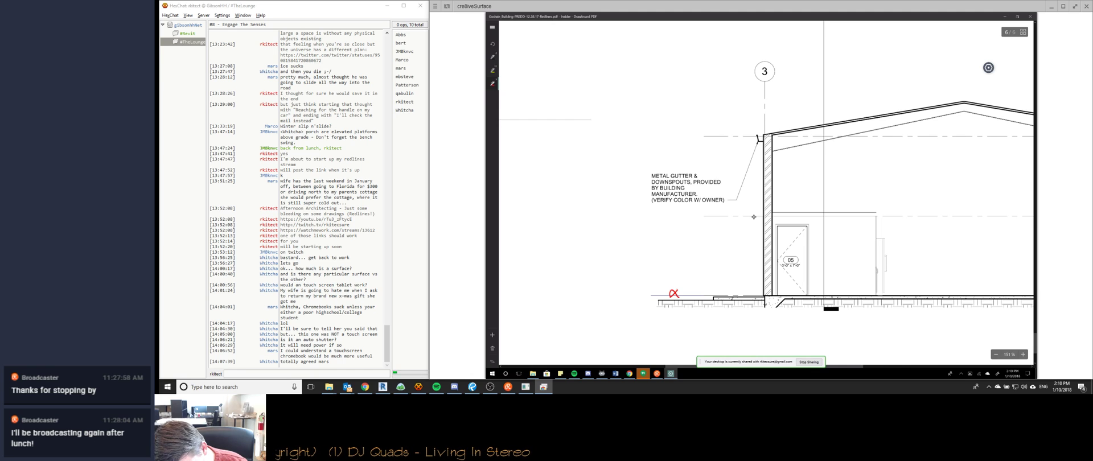
{"action": "left_click_drag", "start_coordinate": [772, 210], "coordinate": [889, 207]}
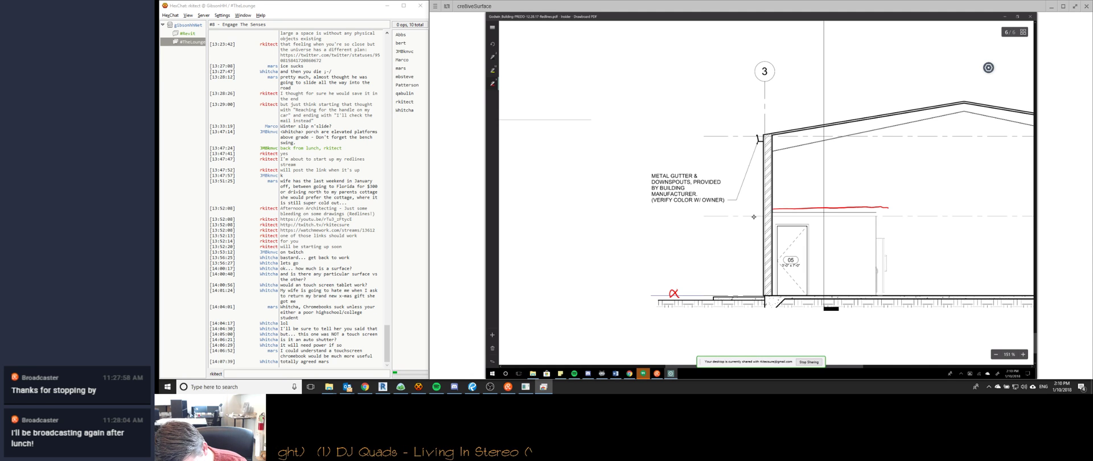
Select the red line above the door and outline a red band there.
{"action": "left_click", "coordinate": [885, 207]}
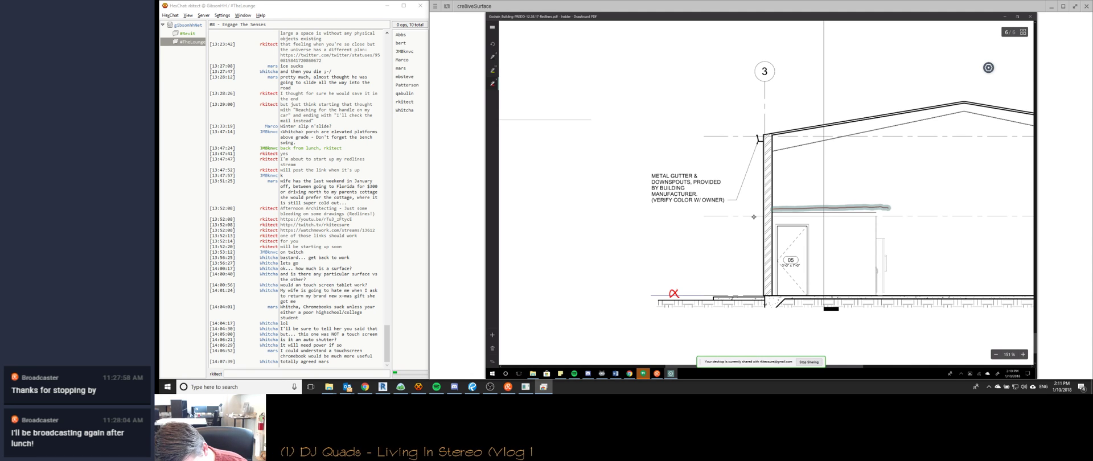
{"action": "left_click_drag", "start_coordinate": [773, 210], "coordinate": [772, 215]}
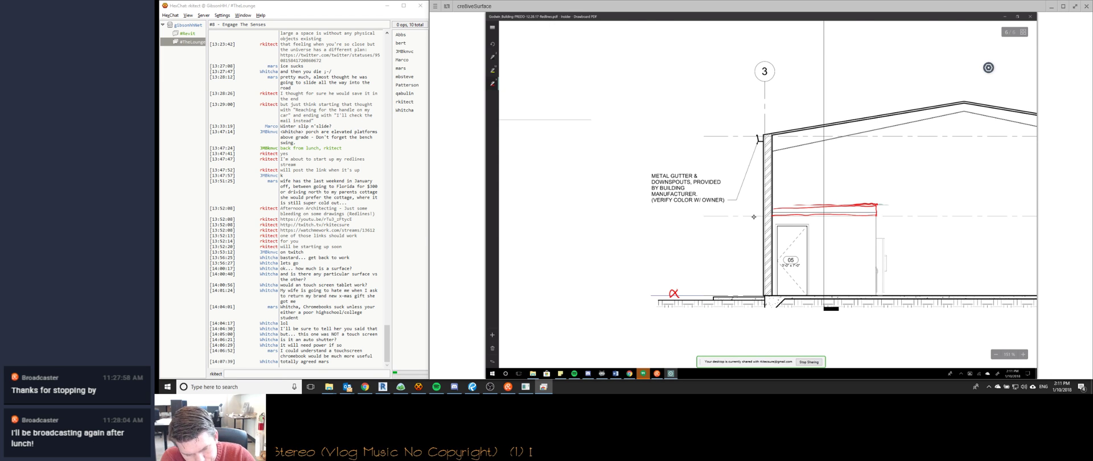
{"action": "scroll", "coordinate": [754, 217], "scroll_direction": "down", "scroll_amount": 5, "text": "ctrl"}
{"action": "scroll", "coordinate": [753, 217], "scroll_direction": "down", "scroll_amount": 3, "text": "ctrl"}
{"action": "scroll", "coordinate": [753, 217], "scroll_direction": "up", "scroll_amount": 8, "text": "ctrl"}
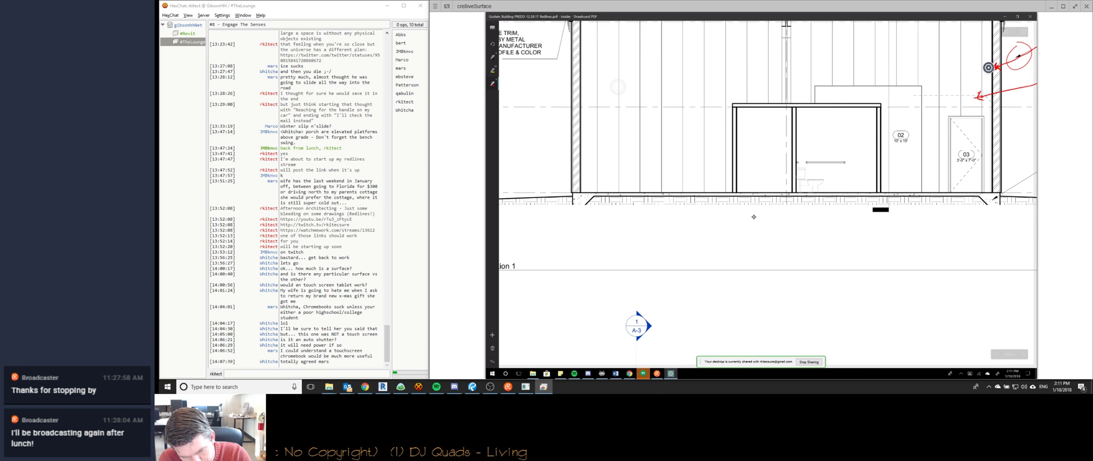
In Building Section 1, mark the wall's top corners and hatch red above the large door.
{"action": "left_click_drag", "start_coordinate": [735, 112], "coordinate": [736, 111]}
{"action": "left_click_drag", "start_coordinate": [875, 89], "coordinate": [878, 111]}
{"action": "mouse_move", "coordinate": [744, 89]}
{"action": "left_mouse_down"}
{"action": "mouse_move", "coordinate": [746, 107]}
{"action": "mouse_move", "coordinate": [866, 104]}
{"action": "left_mouse_up"}
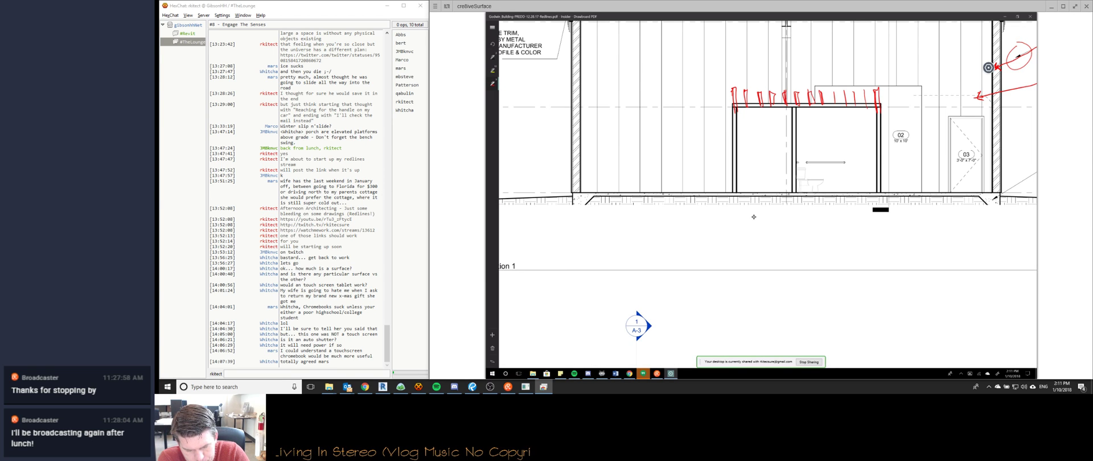
{"action": "scroll", "coordinate": [753, 217], "scroll_direction": "down", "scroll_amount": 3, "text": "ctrl"}
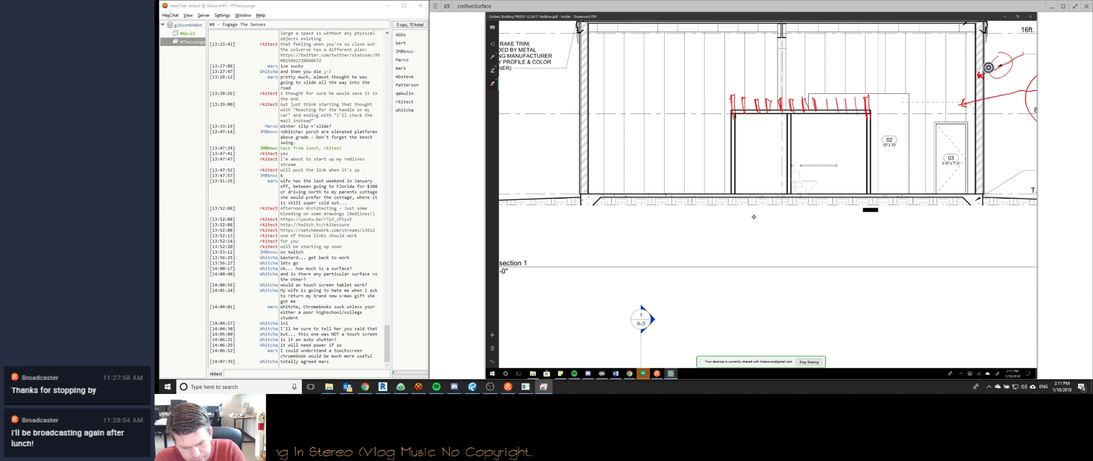
{"action": "scroll", "coordinate": [753, 217], "scroll_direction": "down", "scroll_amount": 3, "text": "ctrl"}
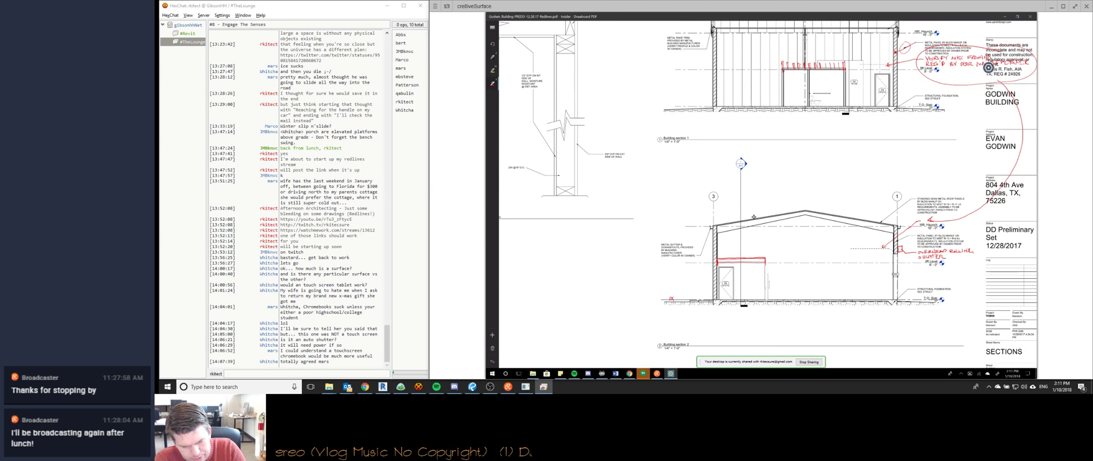
Return to the page 4 floor plan, zoomed to about 129% on Storage and Restroom.
{"action": "scroll", "coordinate": [754, 217], "scroll_direction": "down", "scroll_amount": 1, "text": "ctrl"}
{"action": "scroll", "coordinate": [754, 217], "scroll_direction": "down", "scroll_amount": 2, "text": "ctrl"}
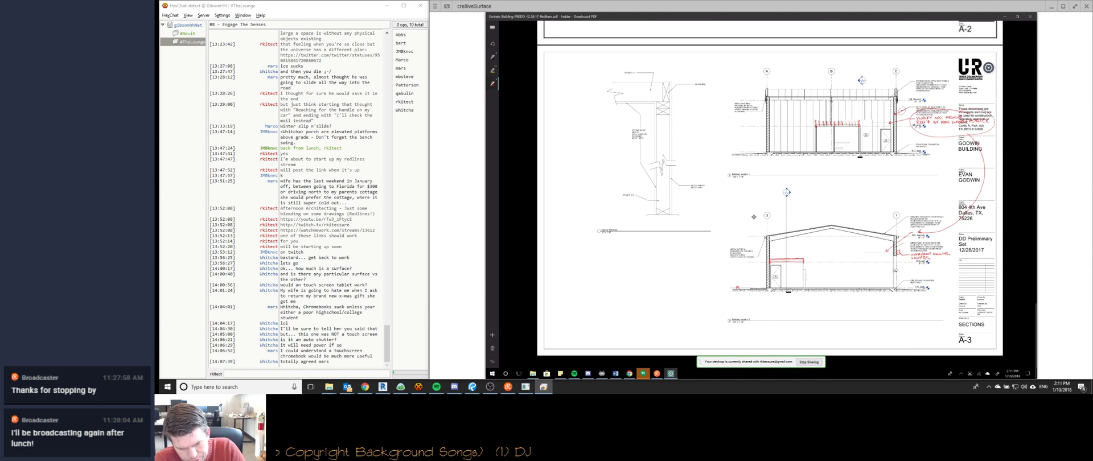
{"action": "scroll", "coordinate": [754, 217], "scroll_direction": "up", "scroll_amount": 1, "text": "ctrl"}
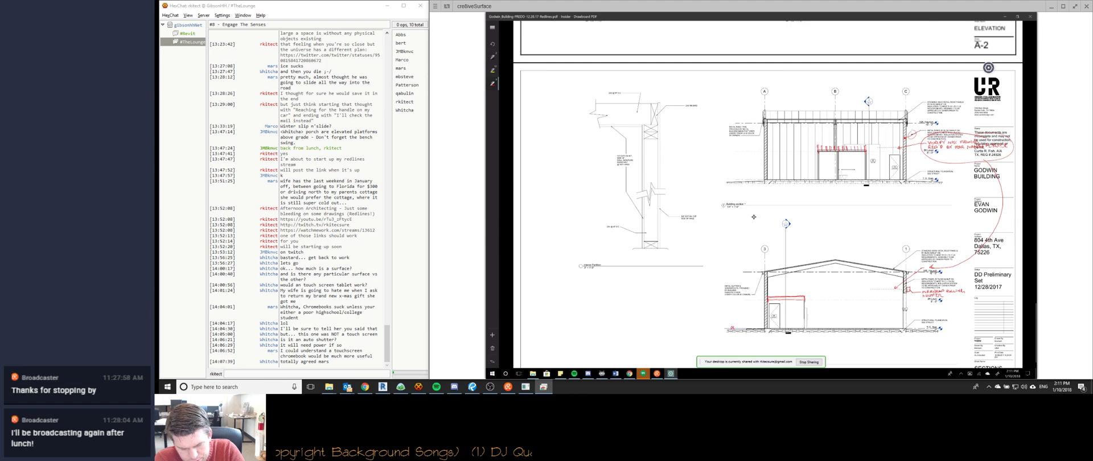
{"action": "scroll", "coordinate": [754, 217], "scroll_direction": "up", "scroll_amount": 10}
{"action": "scroll", "coordinate": [753, 217], "scroll_direction": "up", "scroll_amount": 5, "text": "ctrl"}
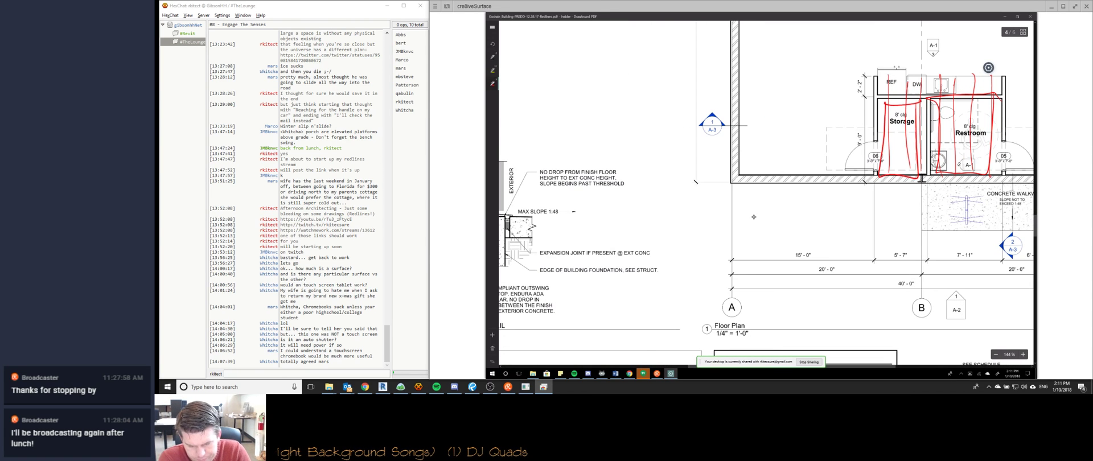
{"action": "scroll", "coordinate": [754, 217], "scroll_direction": "right", "scroll_amount": 1}
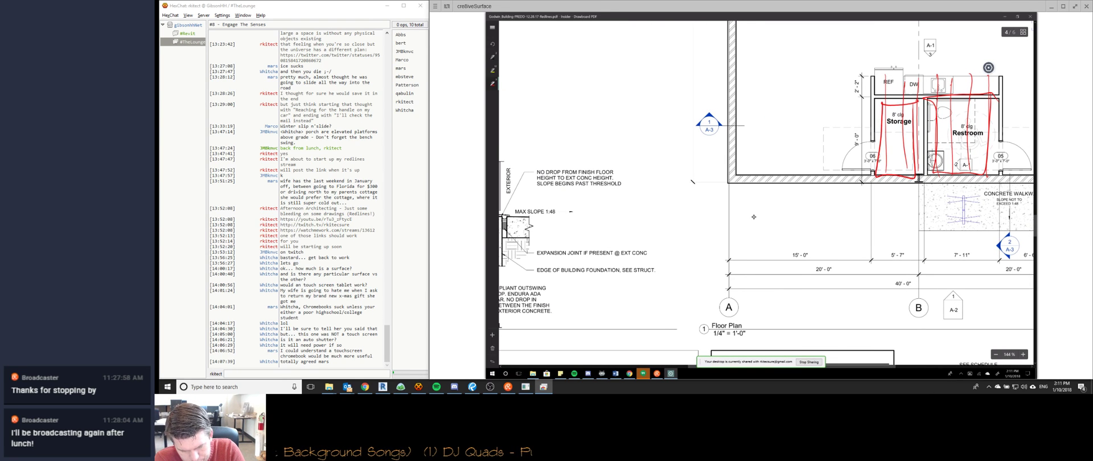
{"action": "scroll", "coordinate": [754, 217], "scroll_direction": "down", "scroll_amount": 1, "text": "ctrl"}
{"action": "scroll", "coordinate": [754, 217], "scroll_direction": "right", "scroll_amount": 1}
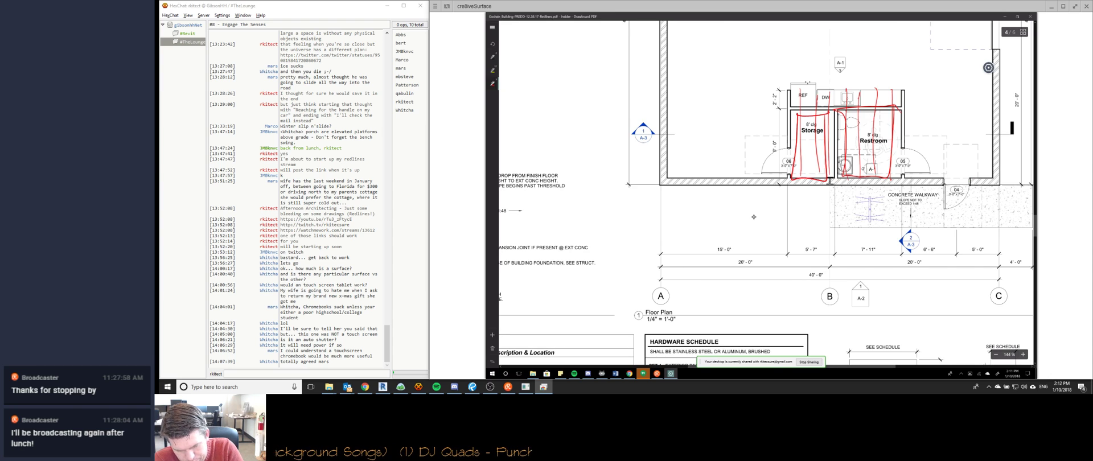
{"action": "scroll", "coordinate": [753, 216], "scroll_direction": "down", "scroll_amount": 1, "text": "ctrl"}
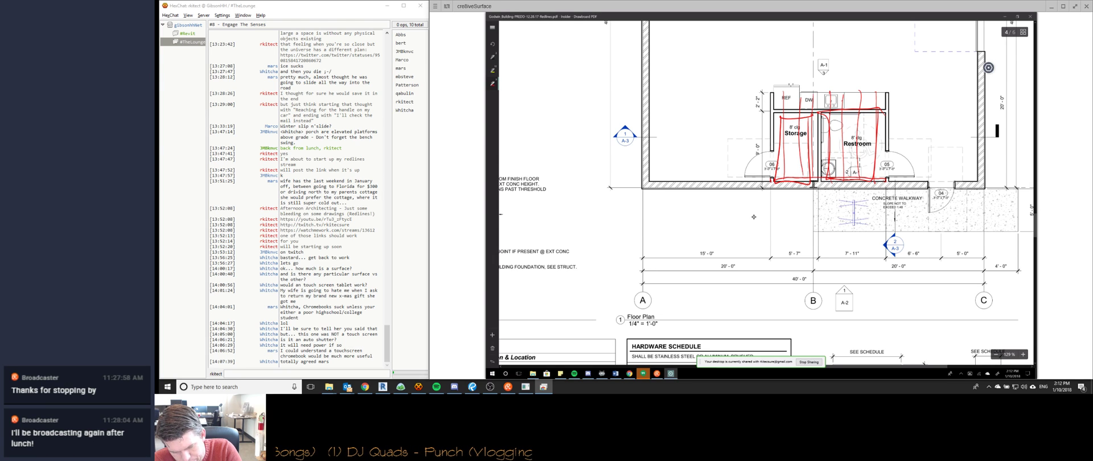
Retrace the bottom wall, undo it with Ctrl+Z, then erase the red strokes over Storage and Restroom.
{"action": "mouse_move", "coordinate": [775, 179]}
{"action": "left_mouse_down"}
{"action": "mouse_move", "coordinate": [888, 178]}
{"action": "mouse_move", "coordinate": [779, 181]}
{"action": "left_mouse_up"}
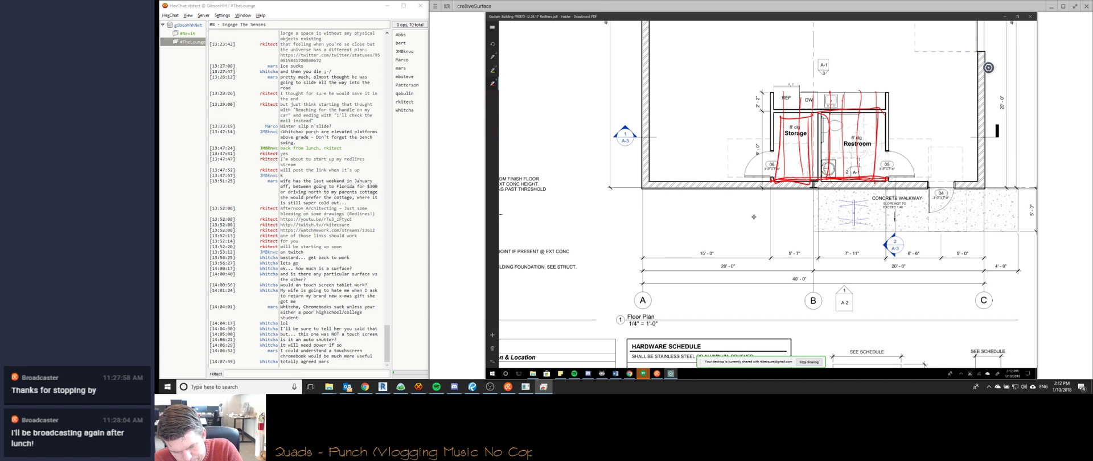
{"action": "key", "text": "ctrl+z"}
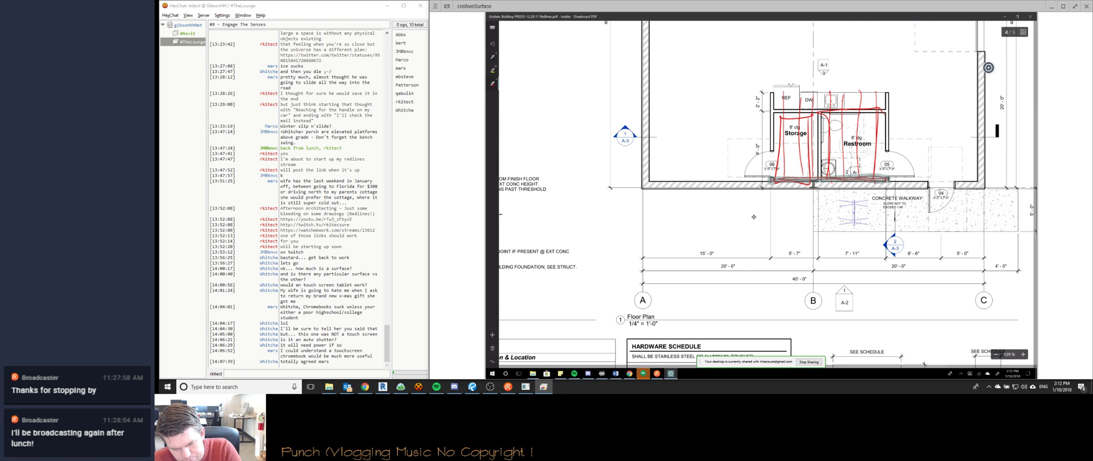
{"action": "mouse_move", "coordinate": [771, 129]}
{"action": "left_mouse_down"}
{"action": "mouse_move", "coordinate": [884, 130]}
{"action": "mouse_move", "coordinate": [883, 144]}
{"action": "mouse_move", "coordinate": [776, 145]}
{"action": "mouse_move", "coordinate": [791, 180]}
{"action": "left_mouse_up"}
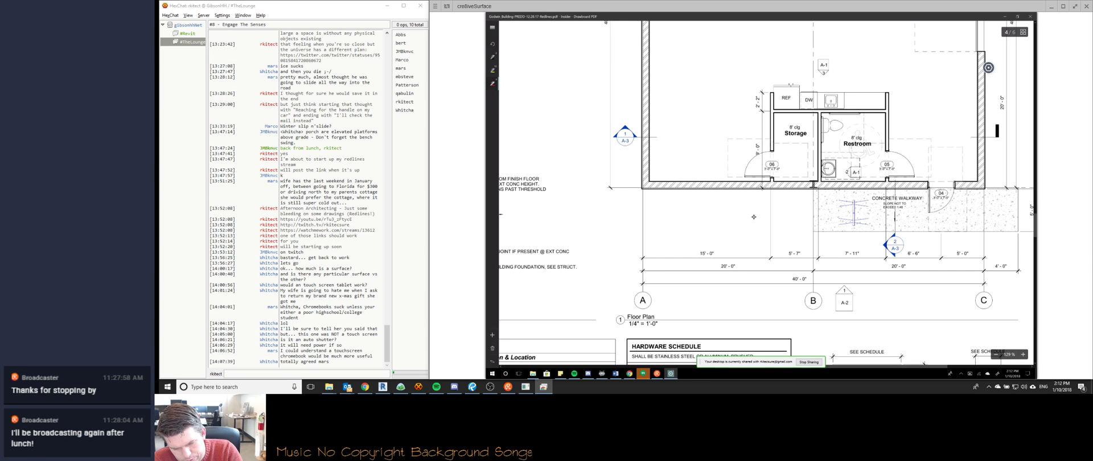
{"action": "mouse_move", "coordinate": [772, 92]}
{"action": "left_mouse_down"}
{"action": "mouse_move", "coordinate": [883, 93]}
{"action": "mouse_move", "coordinate": [854, 108]}
{"action": "mouse_move", "coordinate": [774, 108]}
{"action": "mouse_move", "coordinate": [775, 178]}
{"action": "mouse_move", "coordinate": [814, 179]}
{"action": "mouse_move", "coordinate": [775, 112]}
{"action": "mouse_move", "coordinate": [822, 155]}
{"action": "mouse_move", "coordinate": [824, 181]}
{"action": "mouse_move", "coordinate": [884, 180]}
{"action": "mouse_move", "coordinate": [885, 116]}
{"action": "mouse_move", "coordinate": [820, 112]}
{"action": "mouse_move", "coordinate": [885, 98]}
{"action": "left_mouse_up"}
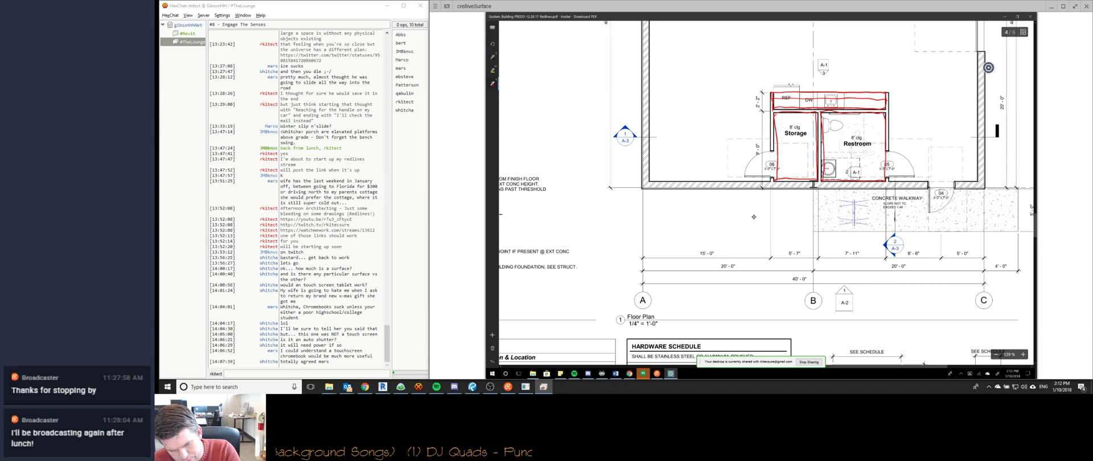
{"action": "left_click_drag", "start_coordinate": [783, 104], "coordinate": [887, 106]}
{"action": "left_click_drag", "start_coordinate": [773, 118], "coordinate": [884, 118]}
{"action": "left_click_drag", "start_coordinate": [771, 131], "coordinate": [886, 130]}
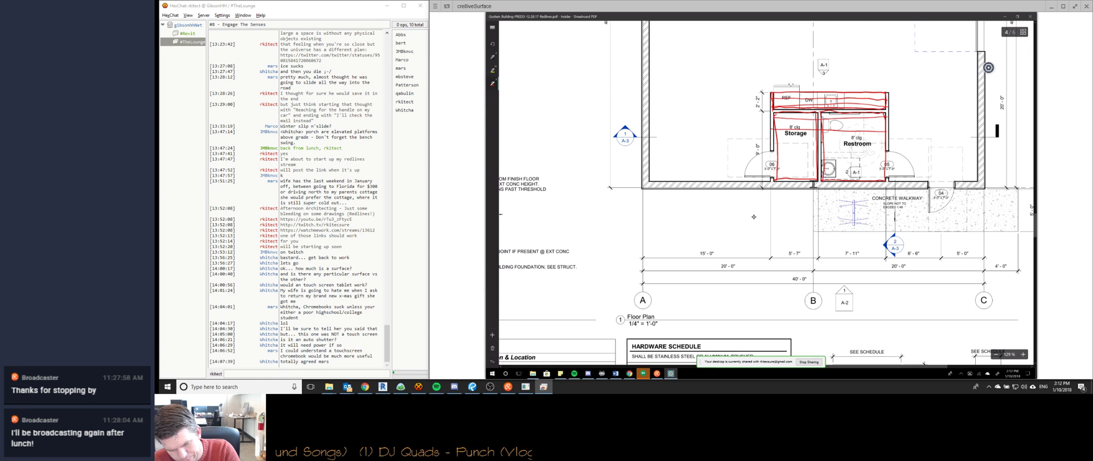
{"action": "left_click_drag", "start_coordinate": [774, 139], "coordinate": [886, 139]}
{"action": "left_click_drag", "start_coordinate": [772, 145], "coordinate": [885, 145]}
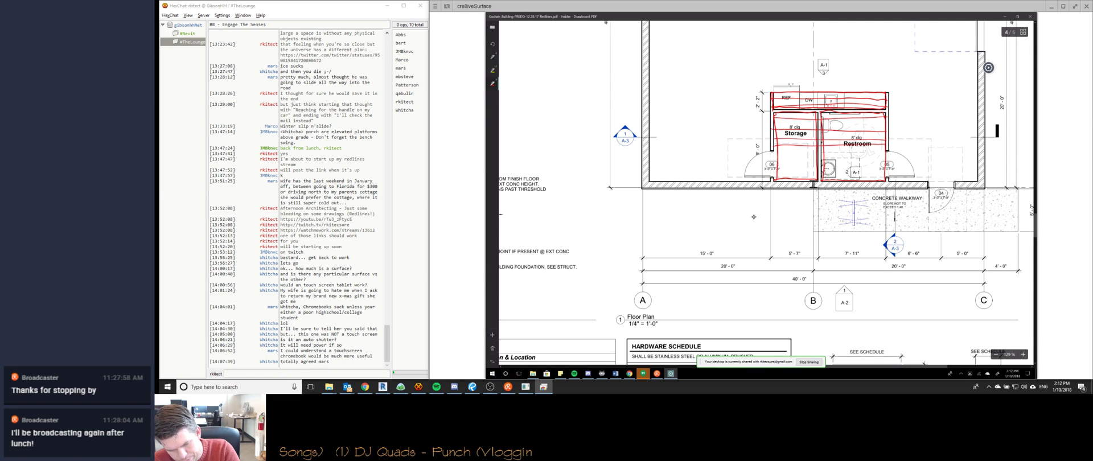
{"action": "left_click_drag", "start_coordinate": [774, 159], "coordinate": [882, 158]}
{"action": "mouse_move", "coordinate": [773, 169]}
{"action": "left_mouse_down"}
{"action": "mouse_move", "coordinate": [881, 174]}
{"action": "mouse_move", "coordinate": [816, 175]}
{"action": "left_mouse_up"}
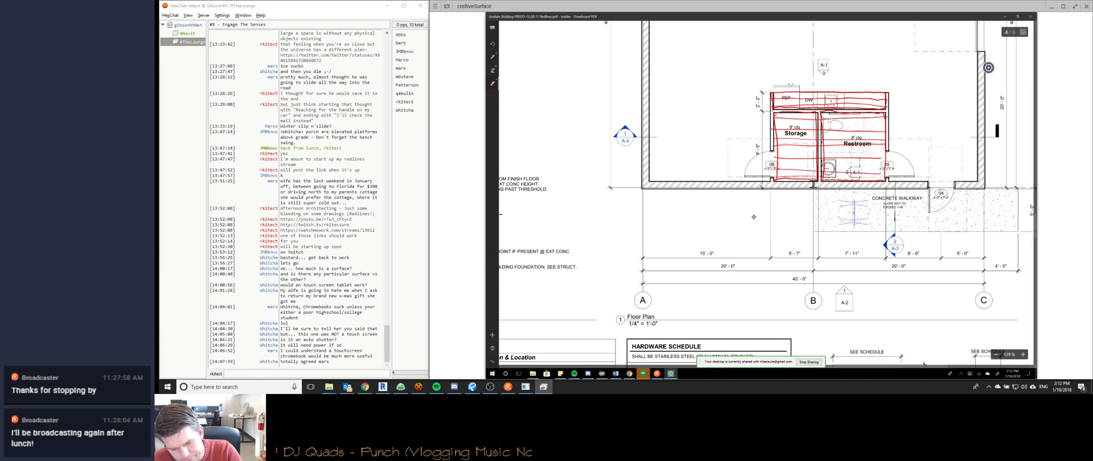
{"action": "mouse_move", "coordinate": [797, 93]}
{"action": "left_mouse_down"}
{"action": "mouse_move", "coordinate": [797, 178]}
{"action": "mouse_move", "coordinate": [854, 178]}
{"action": "left_mouse_up"}
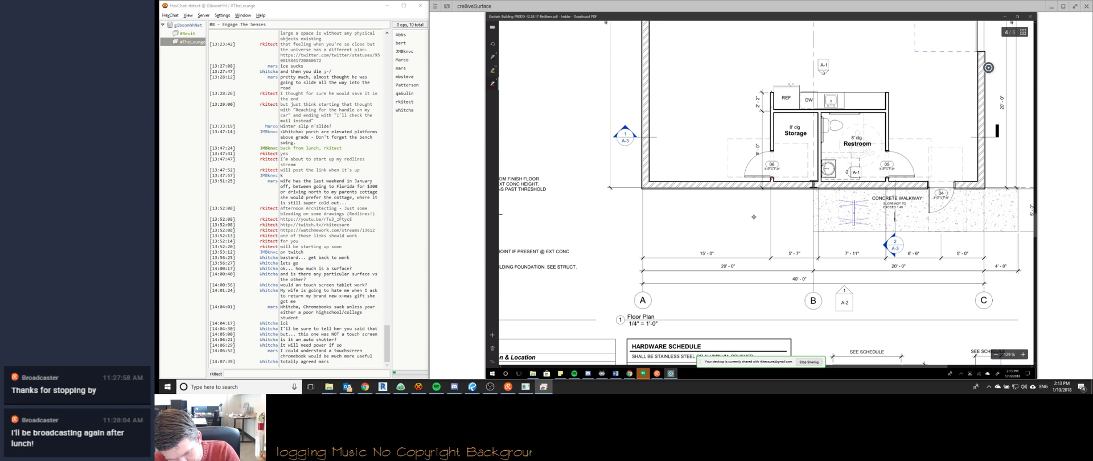
Draw red lines along the bottom wall and up Storage's wall, then hatch Storage with three vertical strokes.
{"action": "left_click_drag", "start_coordinate": [772, 180], "coordinate": [886, 178]}
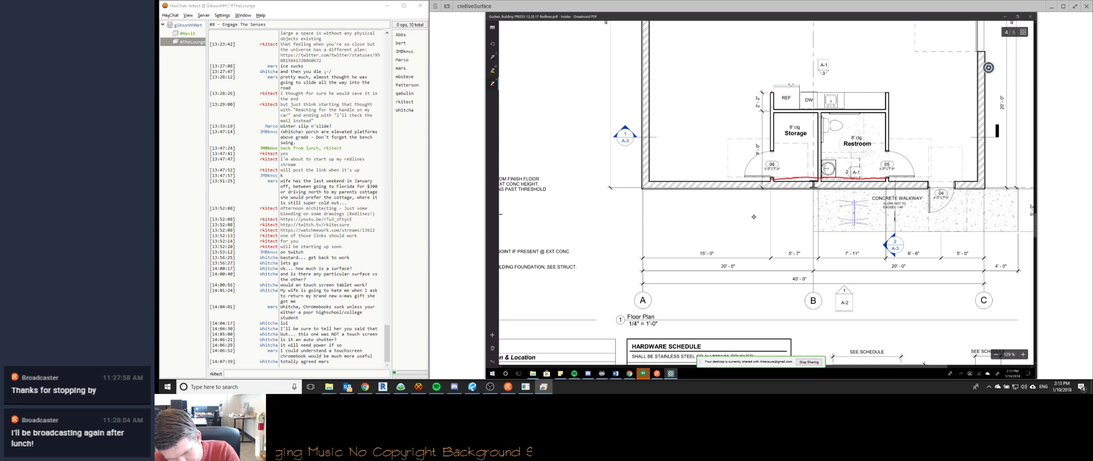
{"action": "left_click_drag", "start_coordinate": [772, 180], "coordinate": [886, 178]}
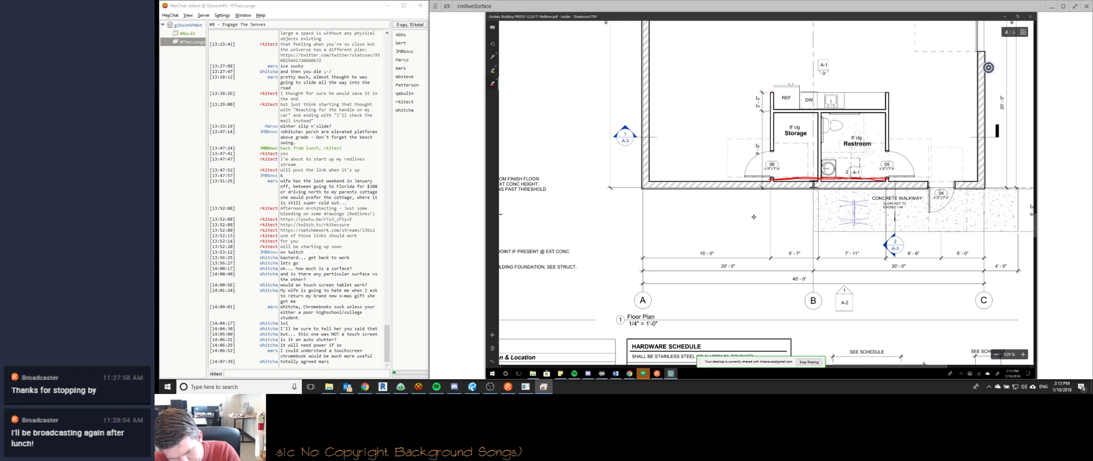
{"action": "left_click_drag", "start_coordinate": [771, 180], "coordinate": [772, 94]}
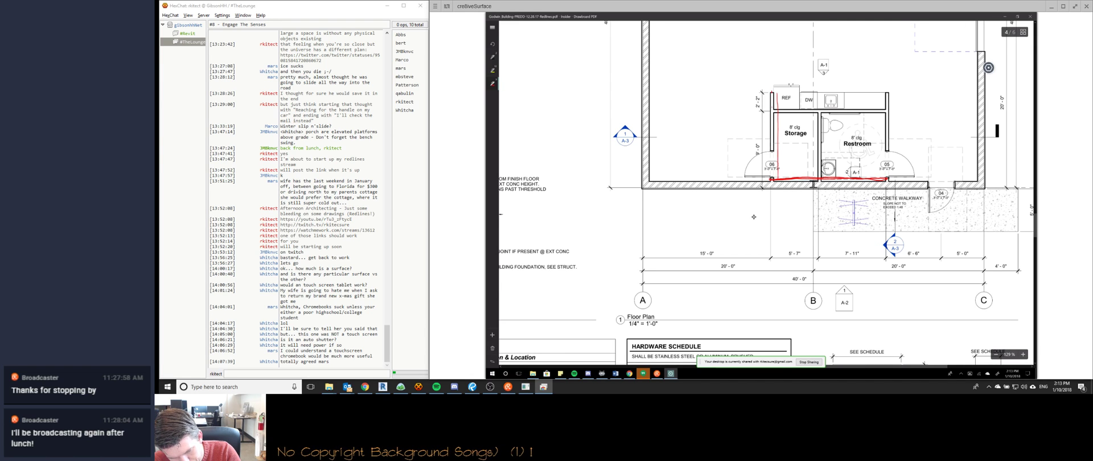
{"action": "left_click_drag", "start_coordinate": [795, 177], "coordinate": [793, 94]}
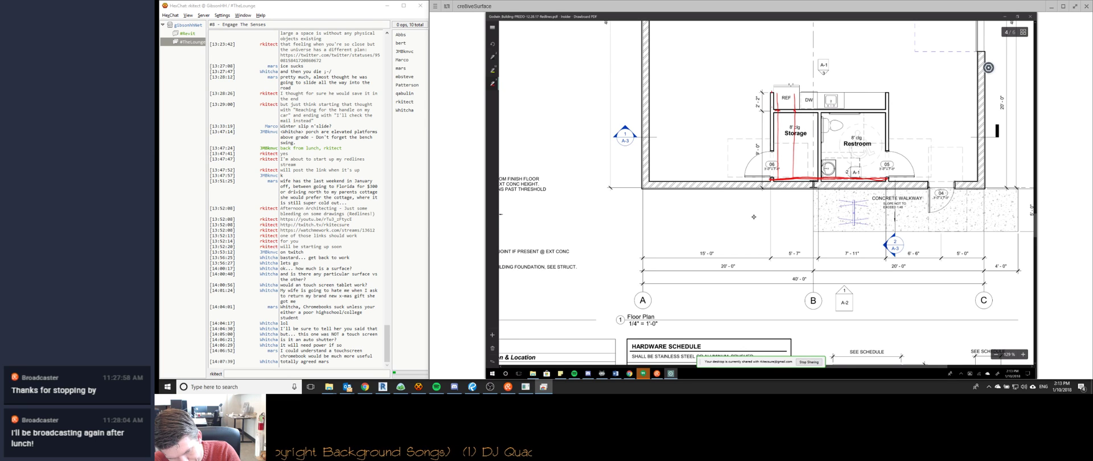
{"action": "left_click_drag", "start_coordinate": [809, 178], "coordinate": [808, 96]}
{"action": "left_click_drag", "start_coordinate": [824, 178], "coordinate": [824, 94]}
Hatch the Restroom with three red vertical strokes and outline both rooms in red.
{"action": "left_click_drag", "start_coordinate": [841, 178], "coordinate": [841, 94]}
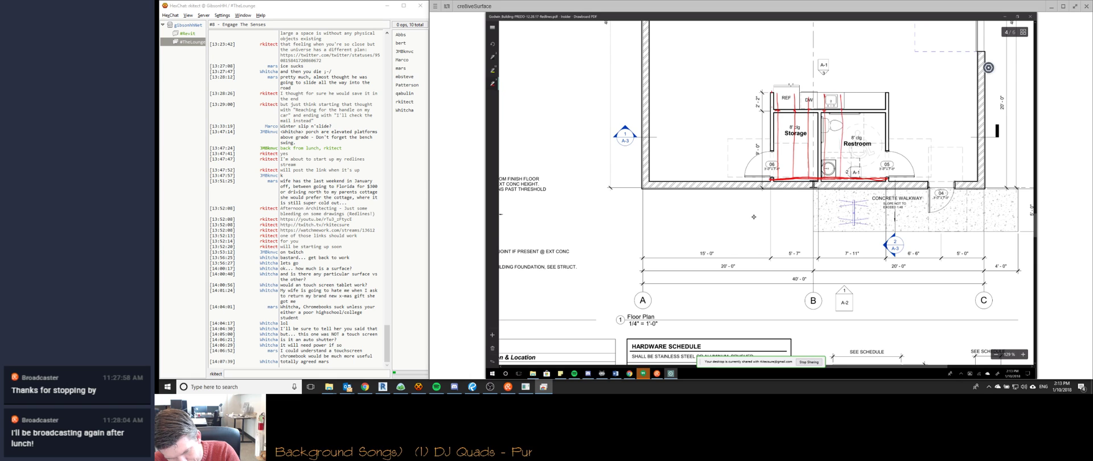
{"action": "left_click_drag", "start_coordinate": [857, 178], "coordinate": [860, 99]}
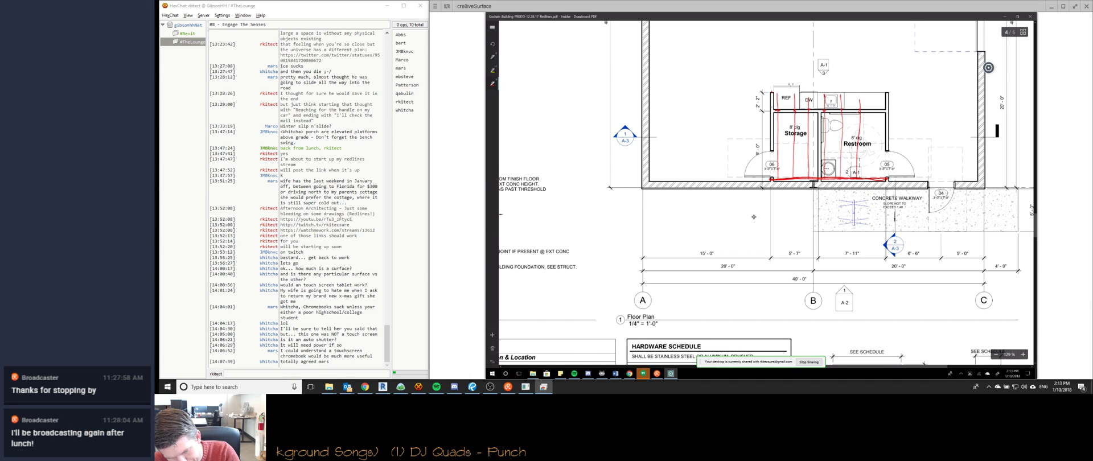
{"action": "left_click_drag", "start_coordinate": [873, 177], "coordinate": [872, 97]}
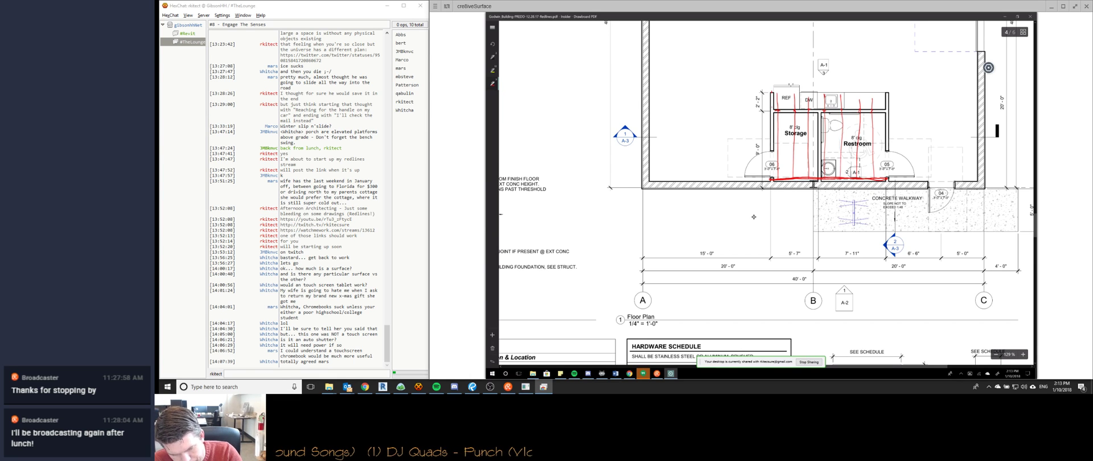
{"action": "left_click_drag", "start_coordinate": [776, 178], "coordinate": [886, 177]}
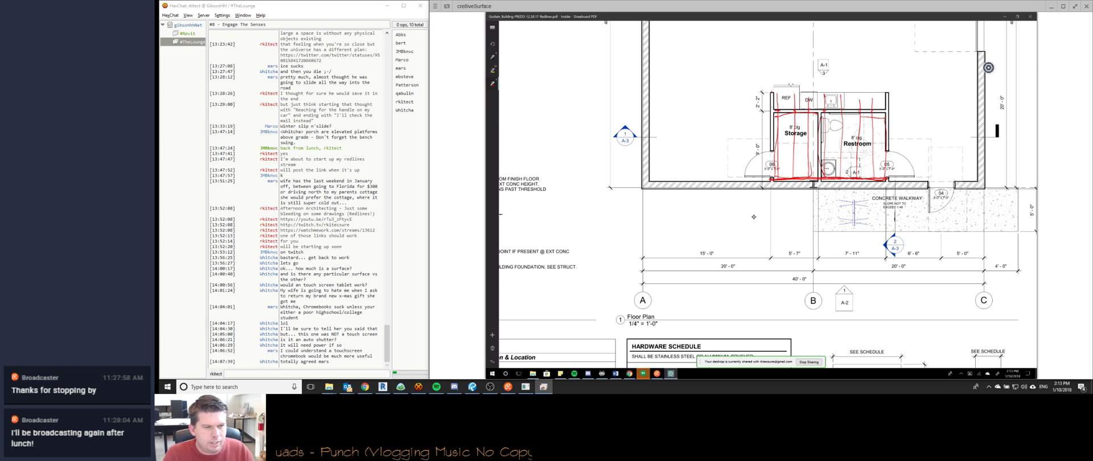
{"action": "left_click", "coordinate": [383, 387]}
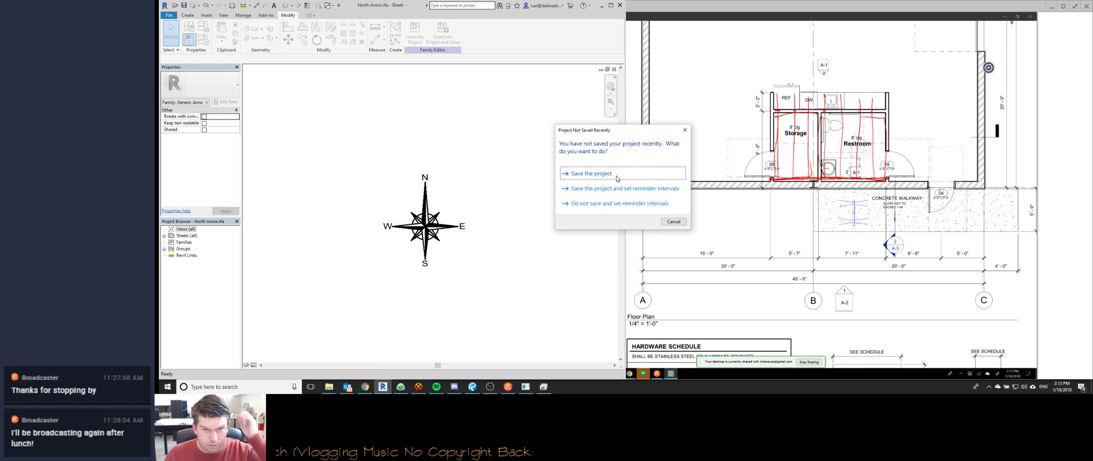
Dismiss the save reminder and browse up to This PC in the Ctrl+O open dialog.
{"action": "left_click", "coordinate": [673, 221]}
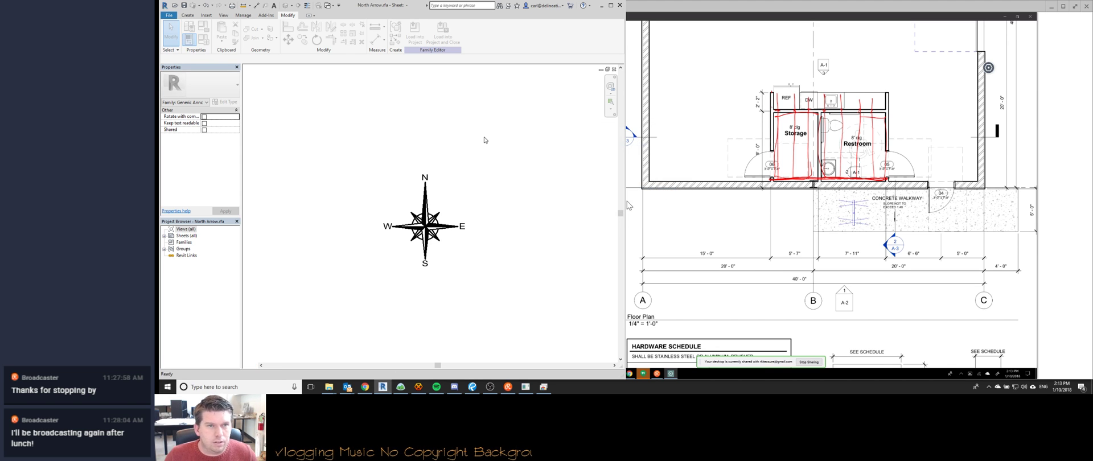
{"action": "key", "text": "ctrl+o"}
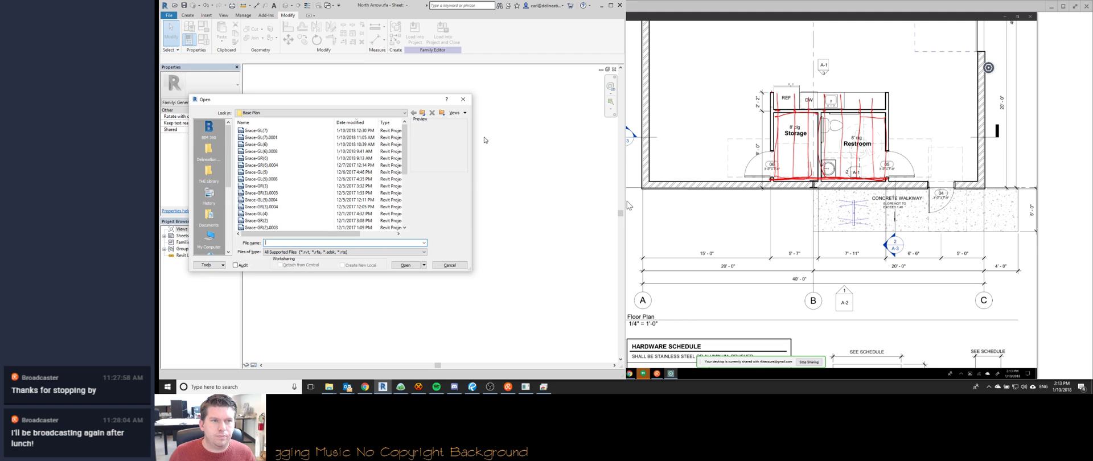
{"action": "left_click", "coordinate": [422, 112]}
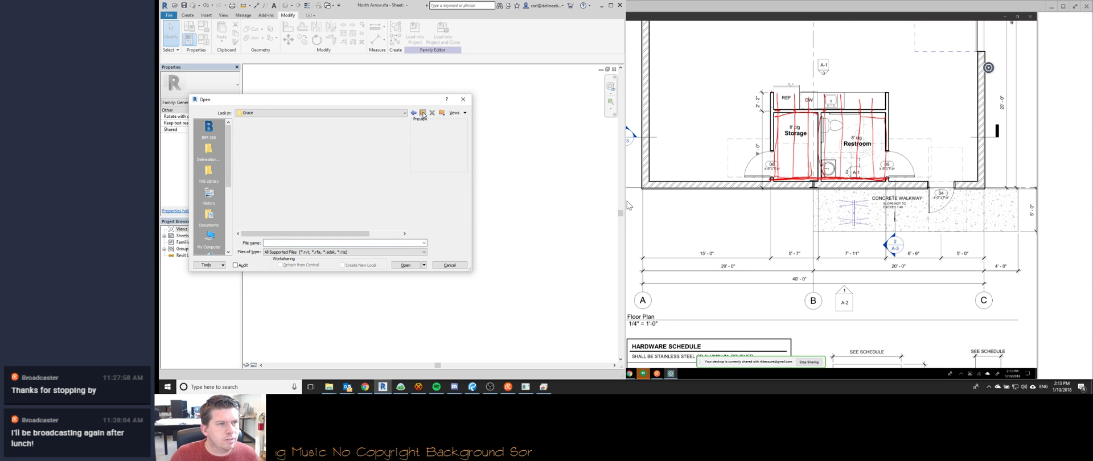
{"action": "left_click", "coordinate": [423, 112]}
{"action": "left_click", "coordinate": [229, 207]}
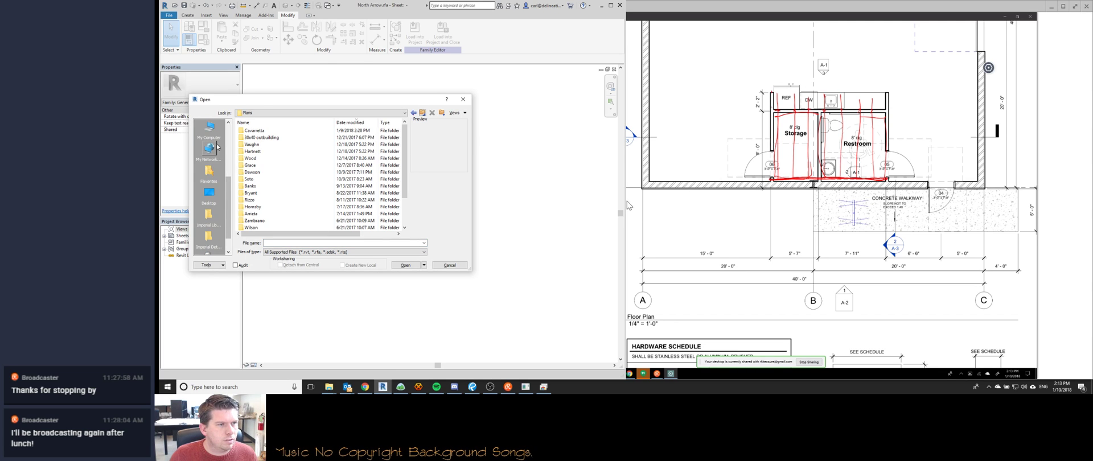
{"action": "left_click_drag", "start_coordinate": [229, 234], "coordinate": [228, 184]}
{"action": "left_click", "coordinate": [209, 215]}
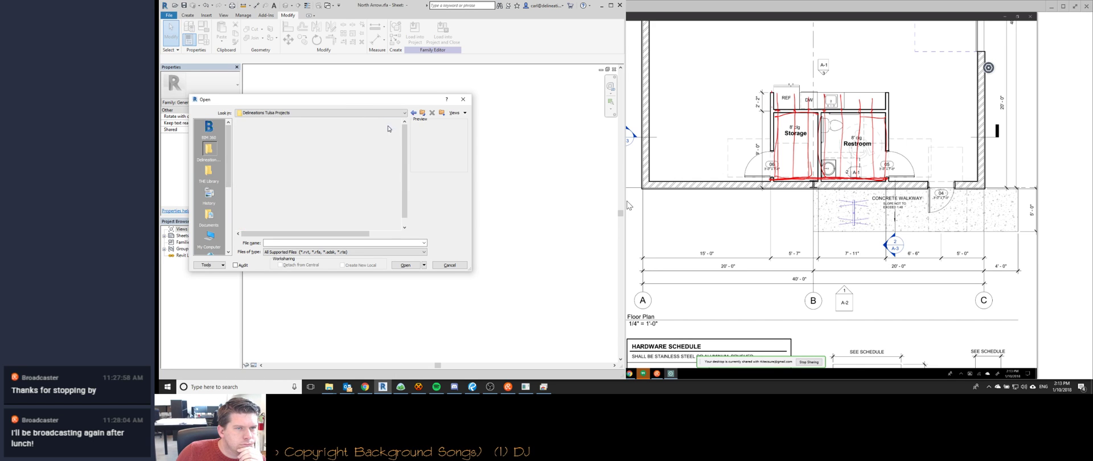
{"action": "left_click", "coordinate": [423, 112]}
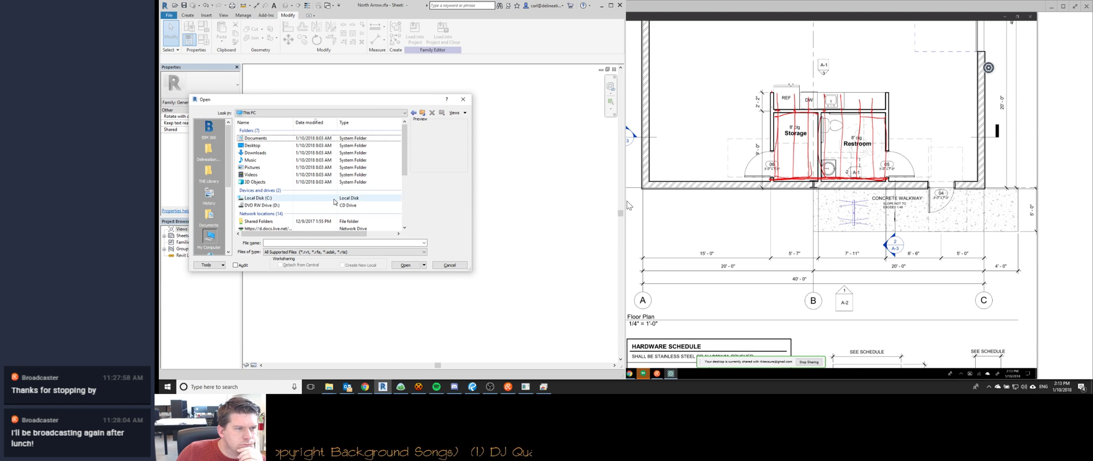
Open Godwin Building(4).rvt from the client folder on the UR Projects (O:) drive.
{"action": "scroll", "coordinate": [273, 200], "scroll_direction": "down", "scroll_amount": 5}
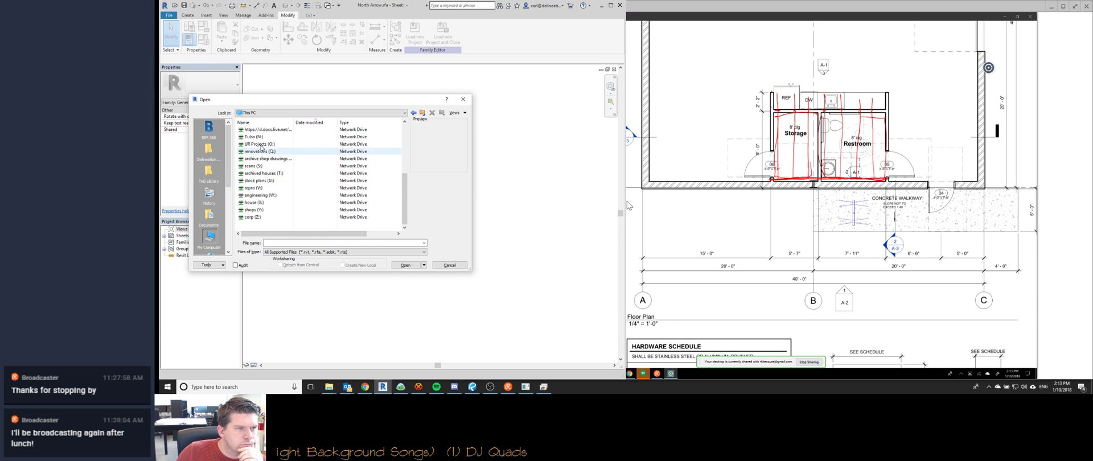
{"action": "double_click", "coordinate": [262, 145]}
{"action": "double_click", "coordinate": [261, 166]}
{"action": "left_click", "coordinate": [262, 130]}
{"action": "left_click", "coordinate": [403, 265]}
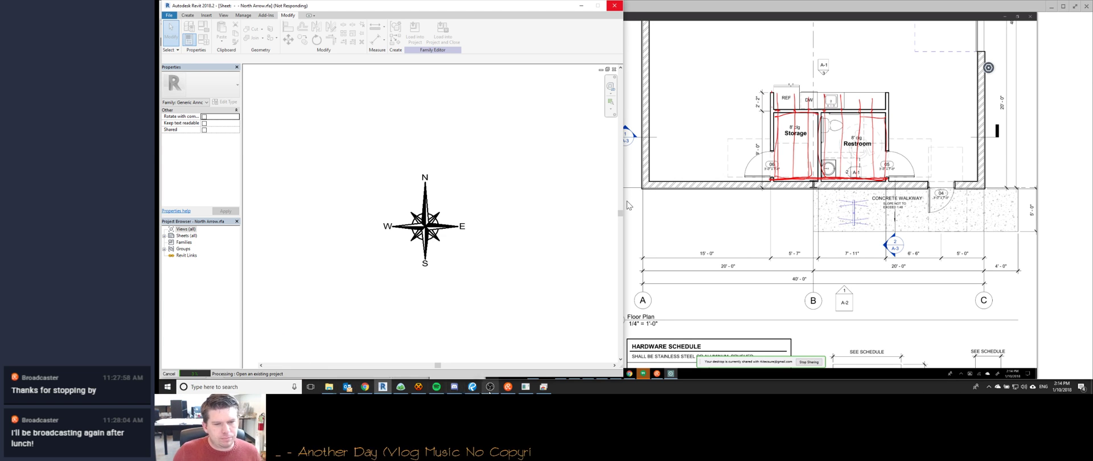
{"action": "mouse_move", "coordinate": [506, 390]}
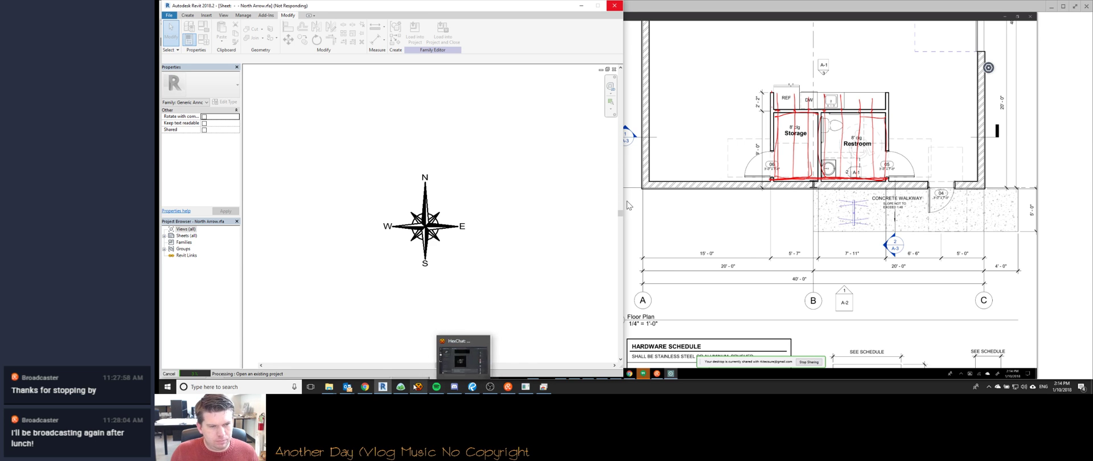
{"action": "left_click", "coordinate": [418, 387]}
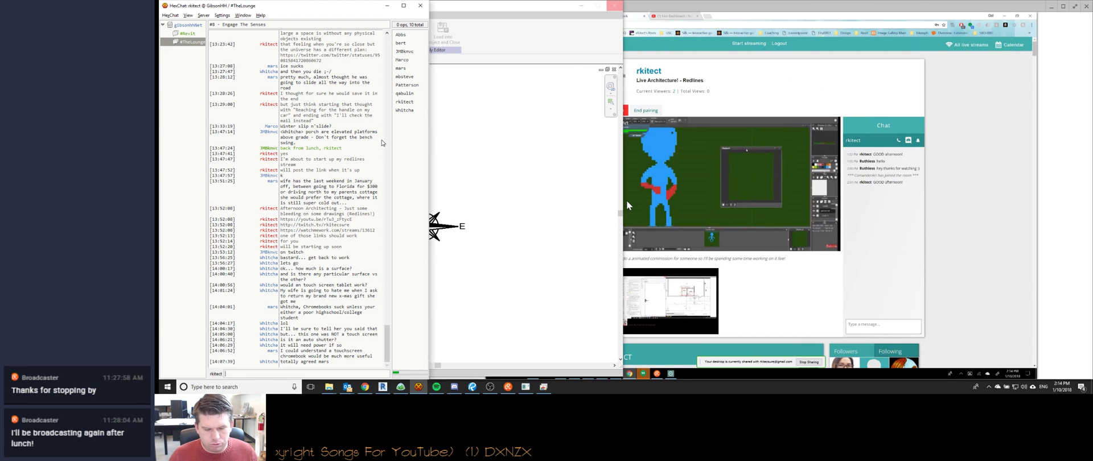
{"action": "left_click", "coordinate": [997, 12]}
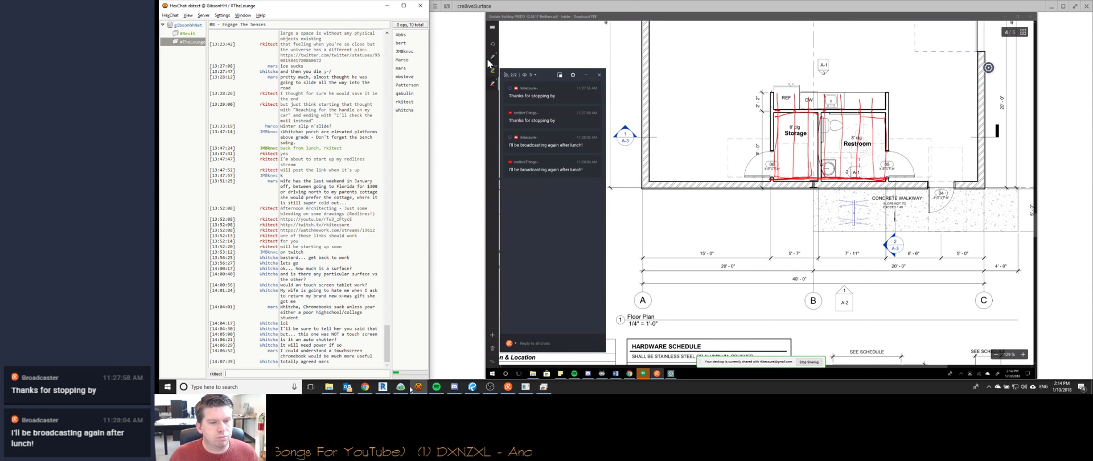
{"action": "left_click", "coordinate": [383, 387]}
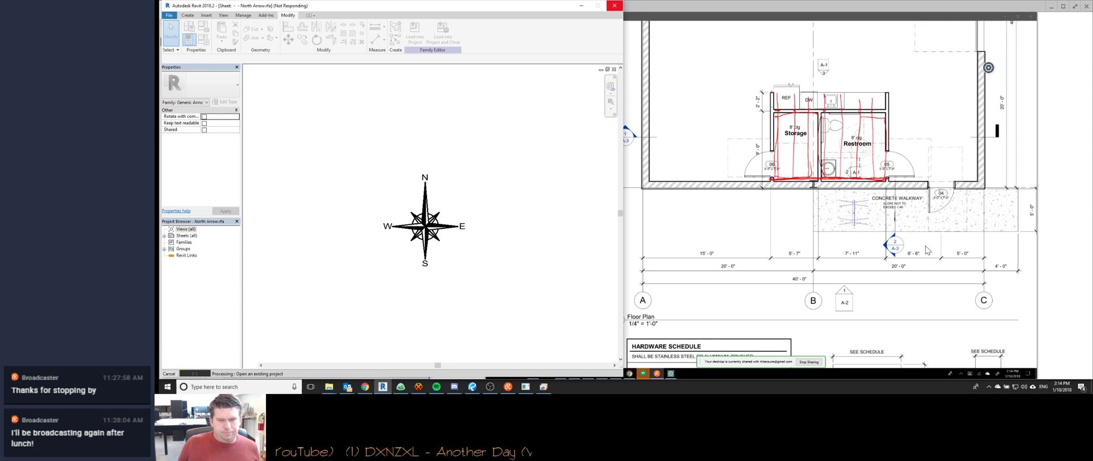
{"action": "left_click", "coordinate": [472, 387]}
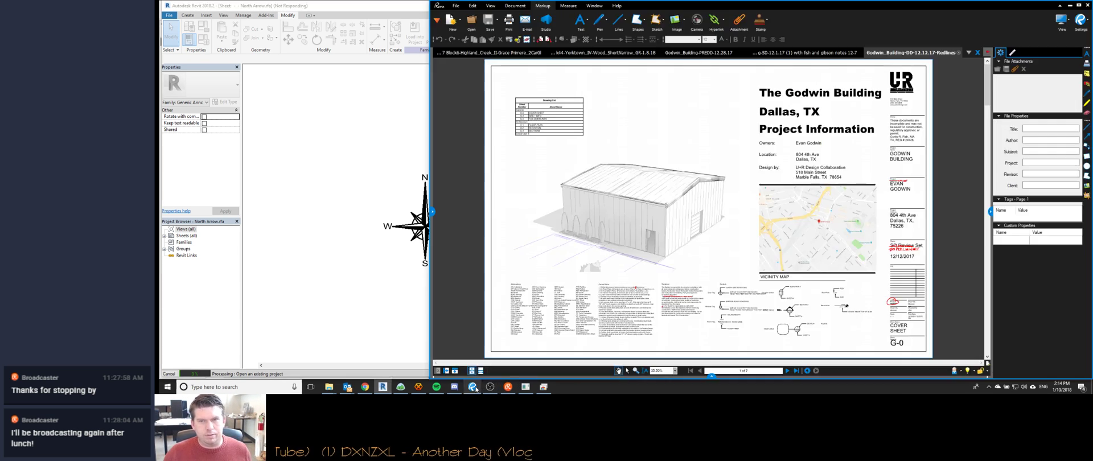
Jump to the last page, the Partition Schedule, then step back to the redlined A-3 Sections sheet.
{"action": "left_click", "coordinate": [796, 370]}
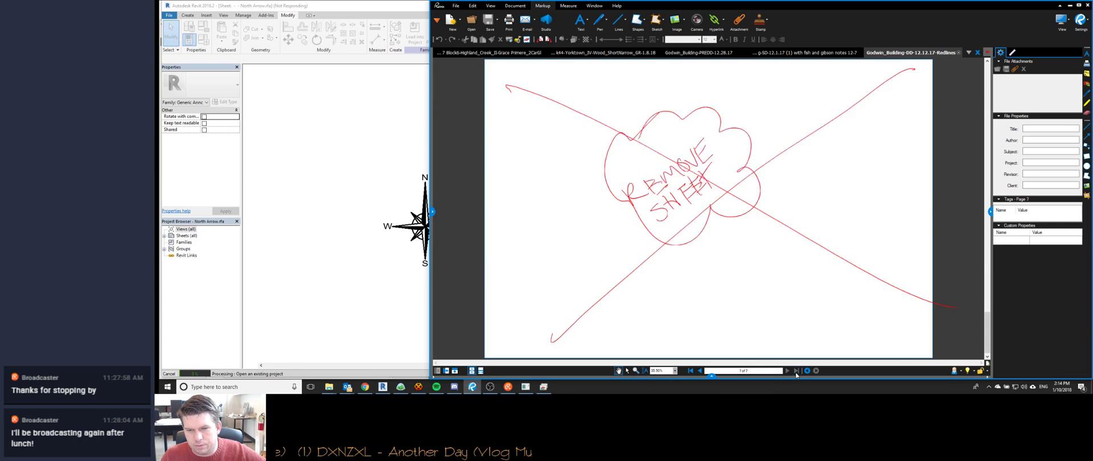
{"action": "left_click", "coordinate": [700, 371]}
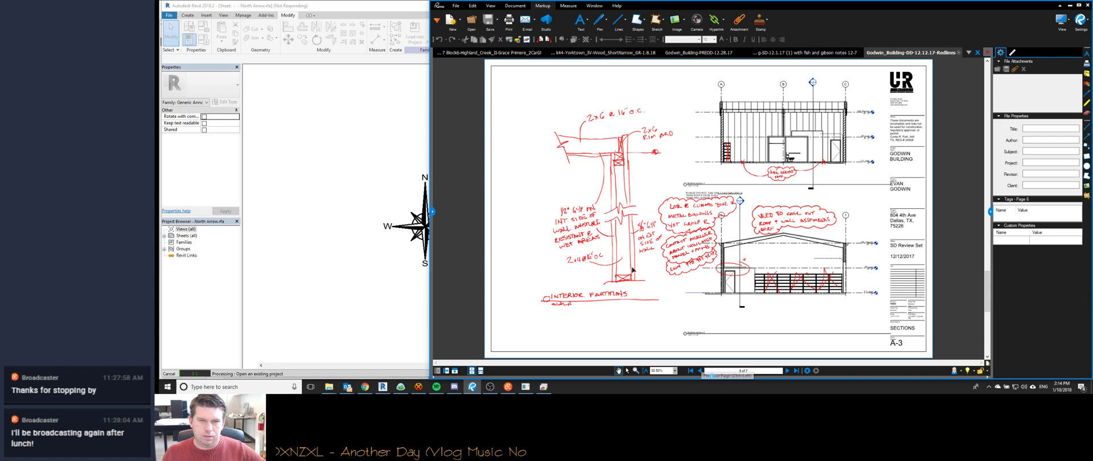
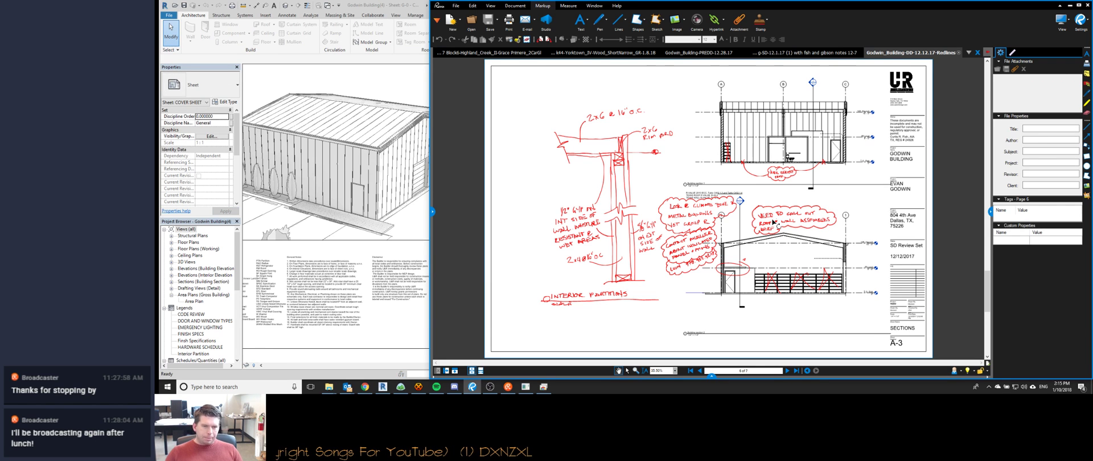
Search Google Images for 'wood framing setting a beam on top of a wall to hang joists from'.
{"action": "left_click", "coordinate": [366, 389]}
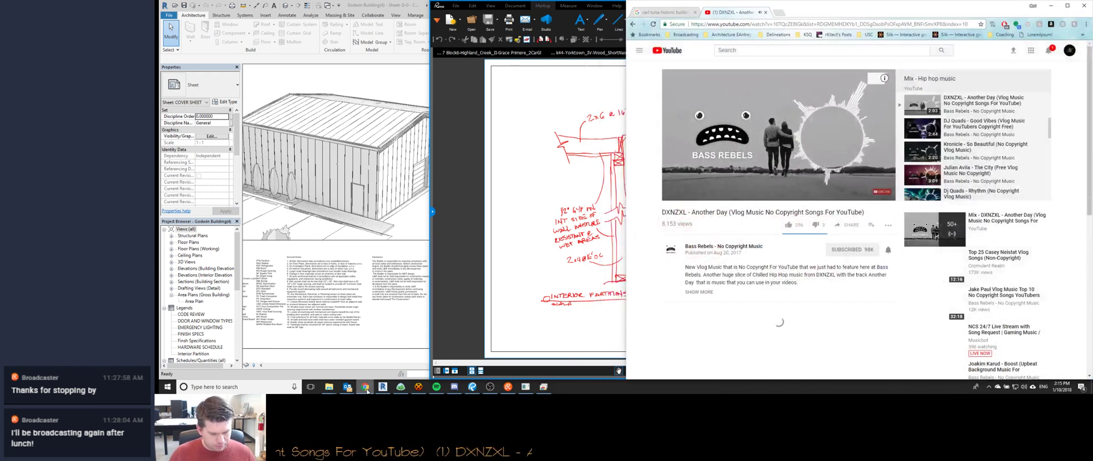
{"action": "key", "text": "ctrl+t"}
{"action": "type", "text": "wood framing setting a beam on top of a wall to han"}
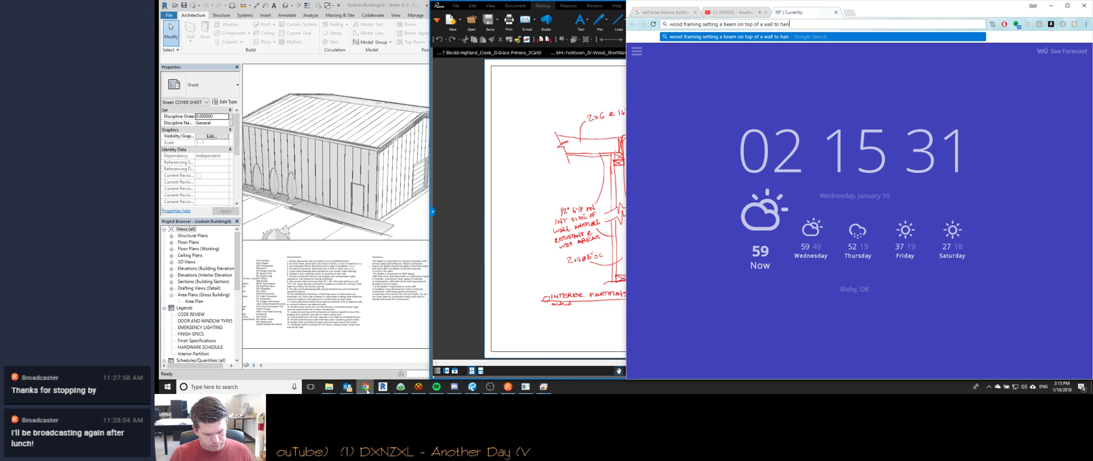
{"action": "type", "text": "g joists from"}
{"action": "key", "text": "Return"}
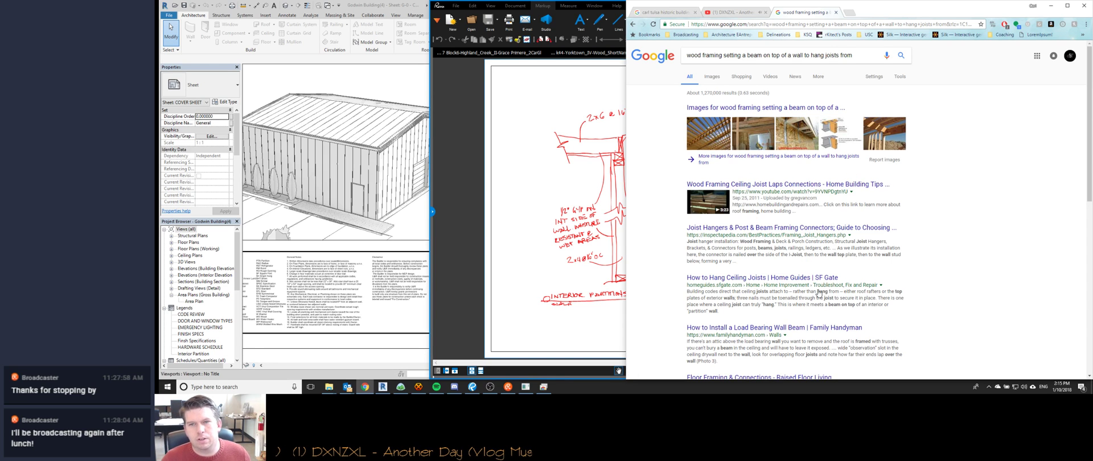
{"action": "left_click", "coordinate": [816, 185]}
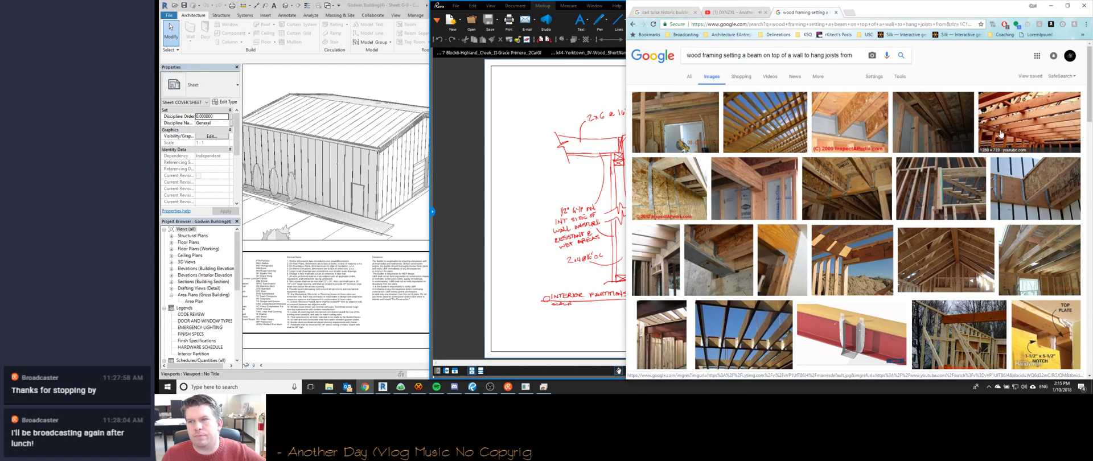
Preview the InspectAPedia joist framing photo and the Ceiling Joist cabin photo.
{"action": "left_click", "coordinate": [859, 137]}
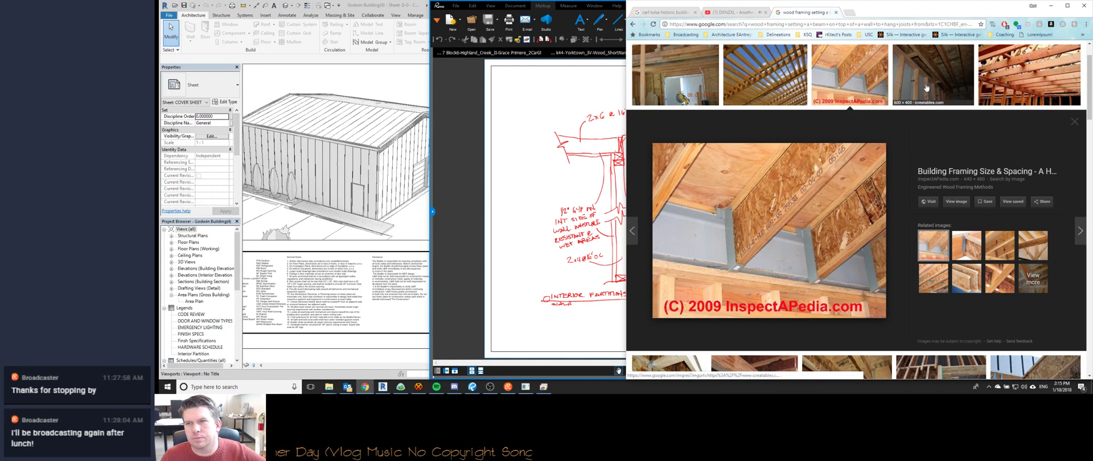
{"action": "left_click", "coordinate": [1010, 70]}
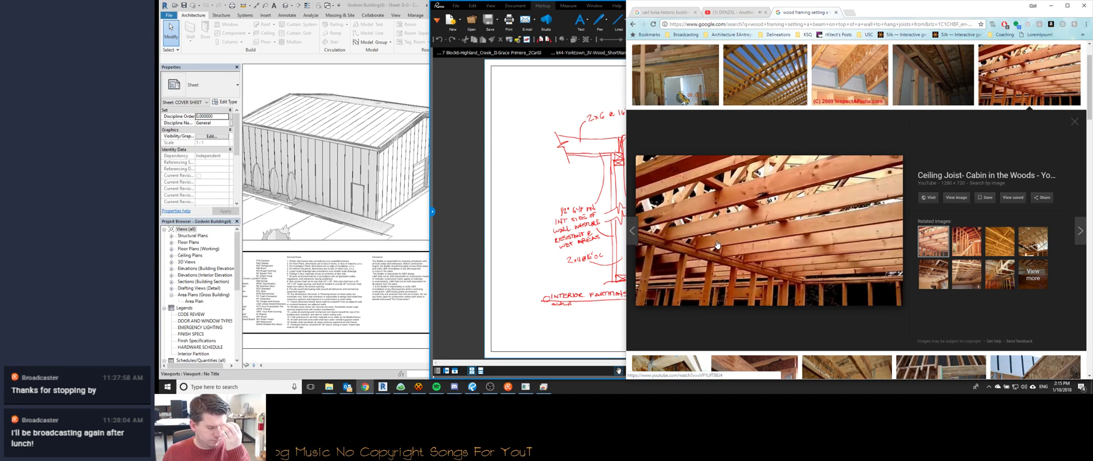
{"action": "scroll", "coordinate": [717, 245], "scroll_direction": "down", "scroll_amount": 2}
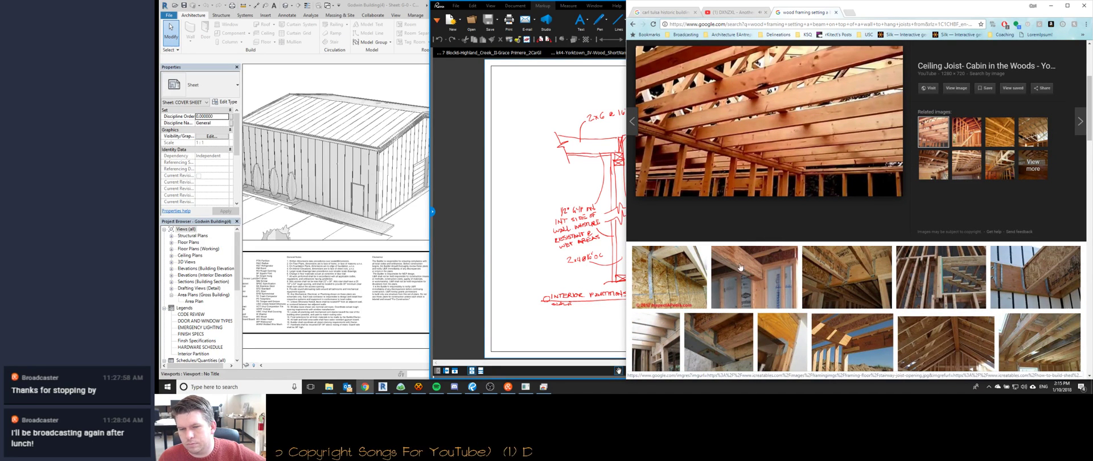
{"action": "scroll", "coordinate": [725, 297], "scroll_direction": "down", "scroll_amount": 2}
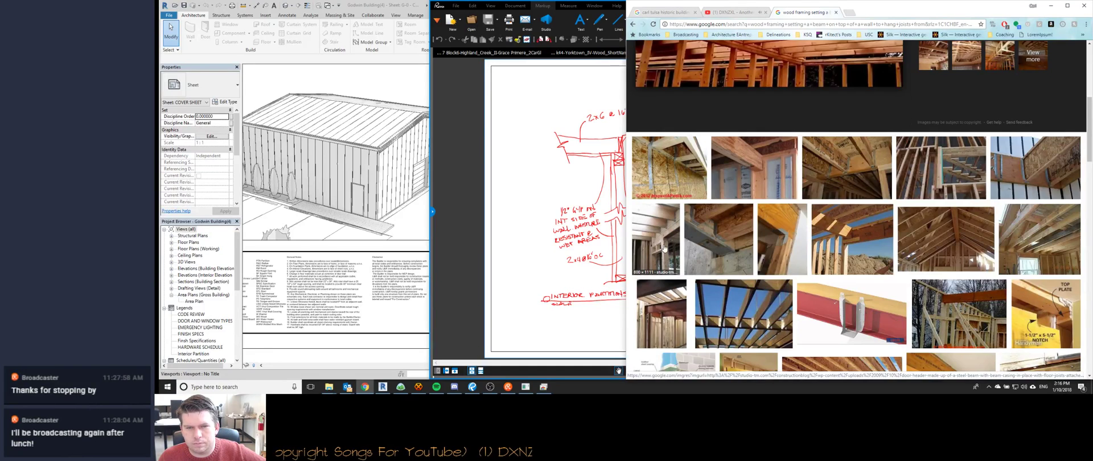
Preview the steel-to-wood beam photo, browse further framing results, then switch to HexChat.
{"action": "left_click", "coordinate": [662, 271]}
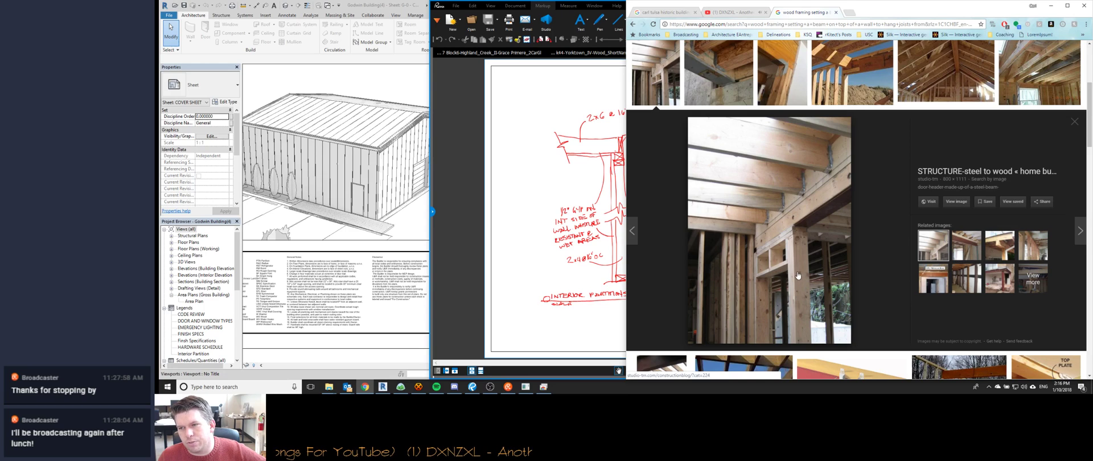
{"action": "scroll", "coordinate": [940, 265], "scroll_direction": "down", "scroll_amount": 4}
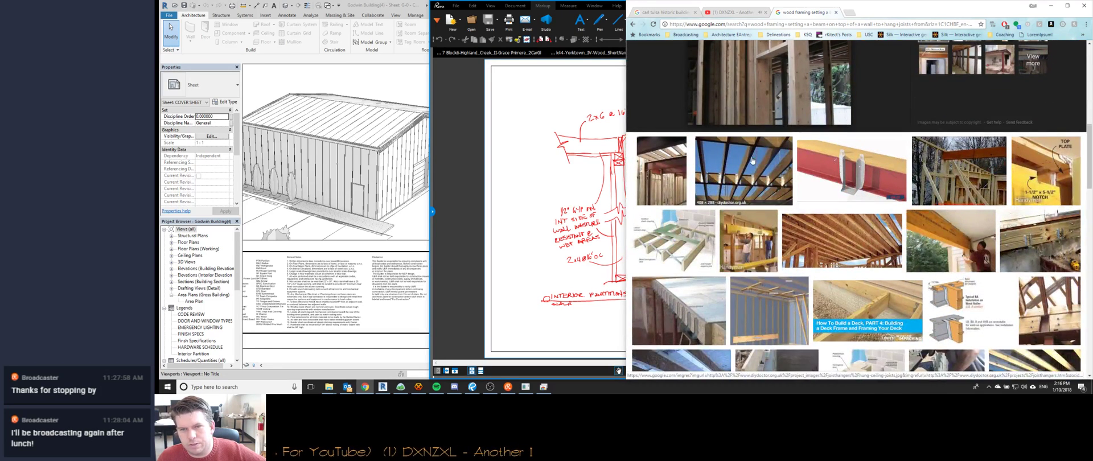
{"action": "scroll", "coordinate": [721, 277], "scroll_direction": "up", "scroll_amount": 3}
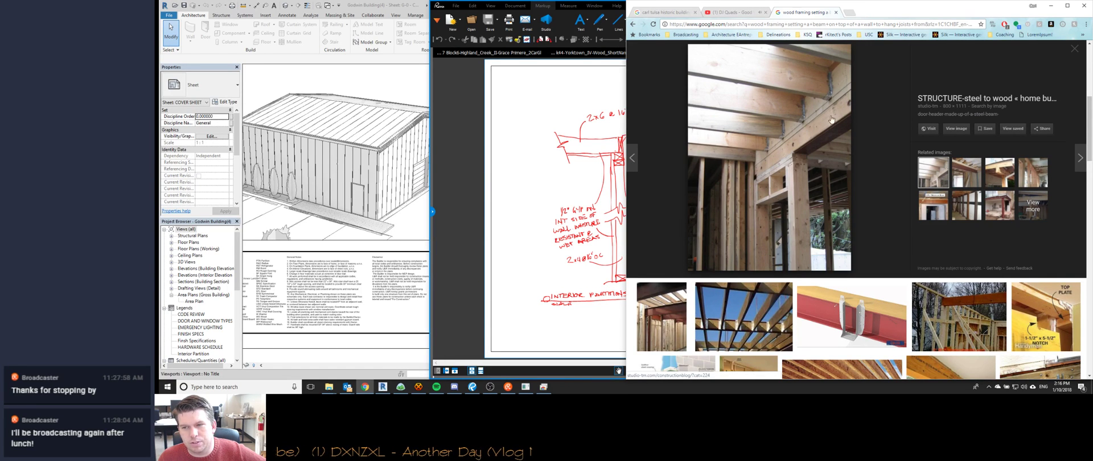
{"action": "scroll", "coordinate": [773, 244], "scroll_direction": "down", "scroll_amount": 3}
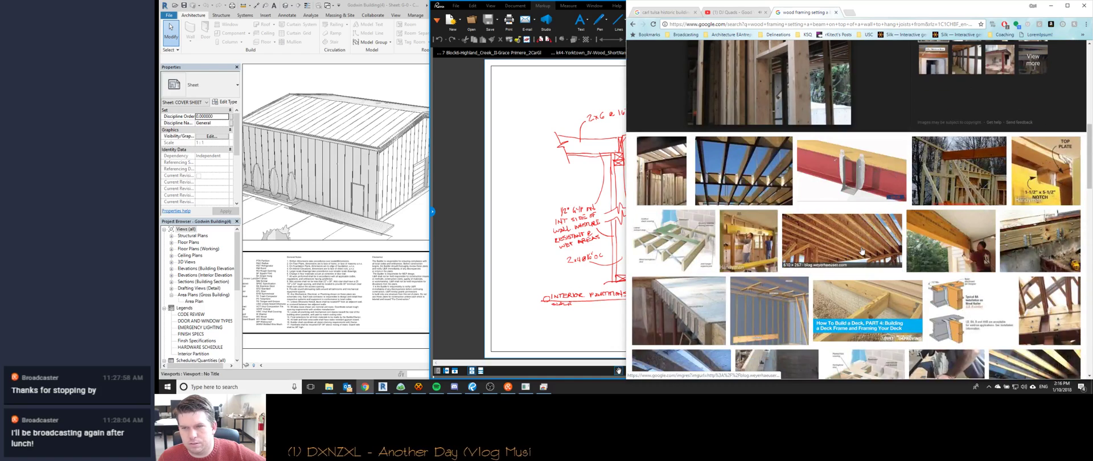
{"action": "scroll", "coordinate": [861, 251], "scroll_direction": "down", "scroll_amount": 3}
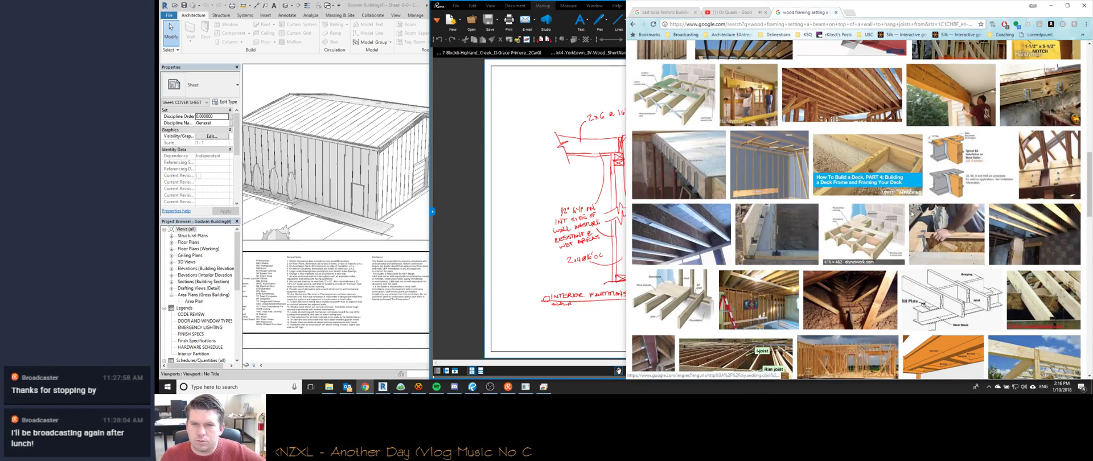
{"action": "scroll", "coordinate": [833, 234], "scroll_direction": "down", "scroll_amount": 2}
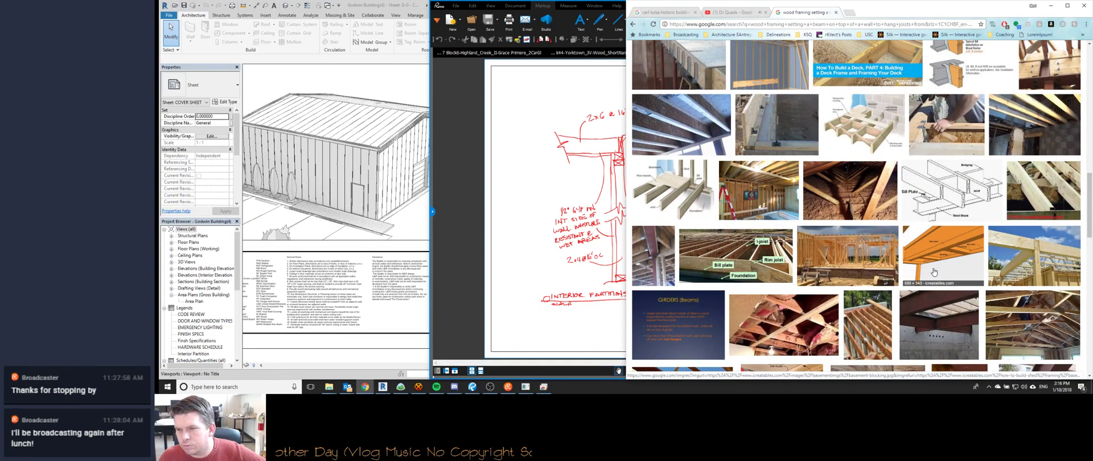
{"action": "scroll", "coordinate": [933, 272], "scroll_direction": "down", "scroll_amount": 1}
{"action": "scroll", "coordinate": [805, 257], "scroll_direction": "down", "scroll_amount": 2}
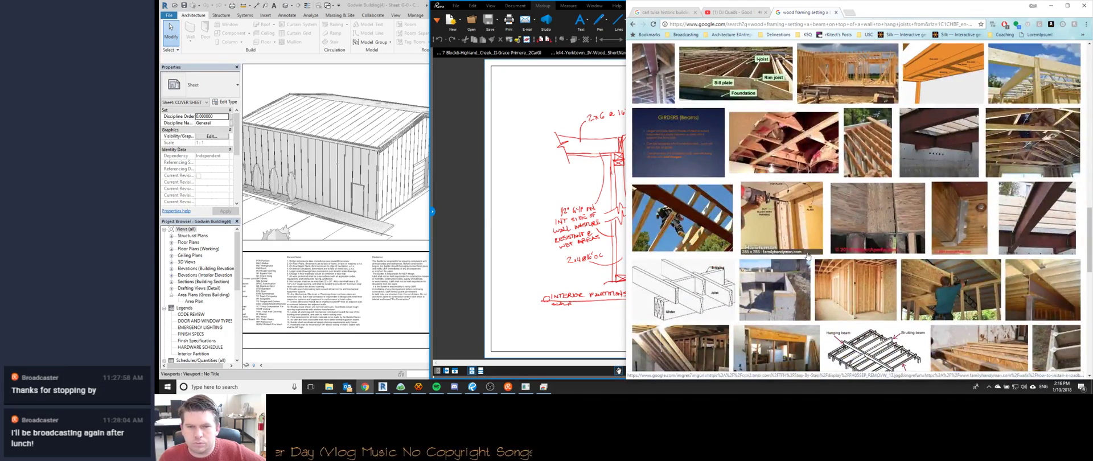
{"action": "scroll", "coordinate": [704, 222], "scroll_direction": "down", "scroll_amount": 3}
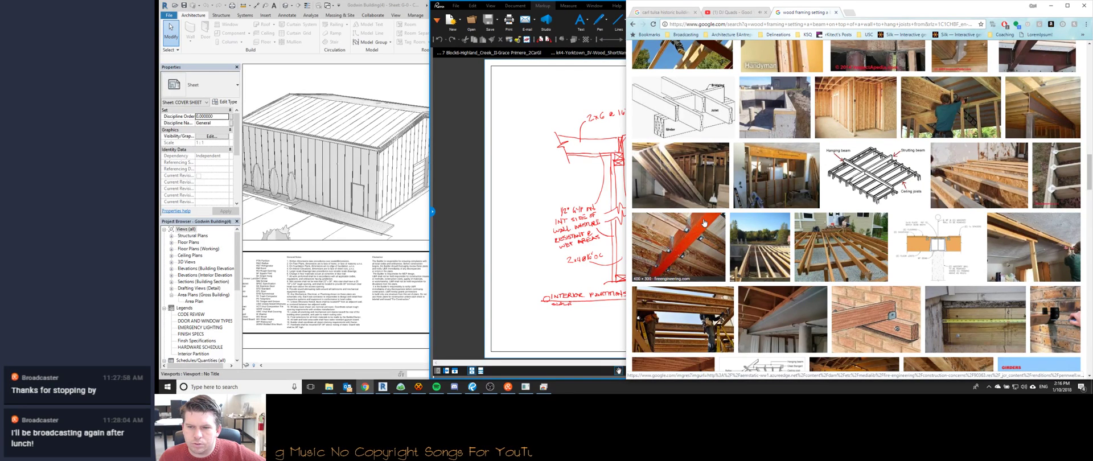
{"action": "scroll", "coordinate": [868, 313], "scroll_direction": "down", "scroll_amount": 1}
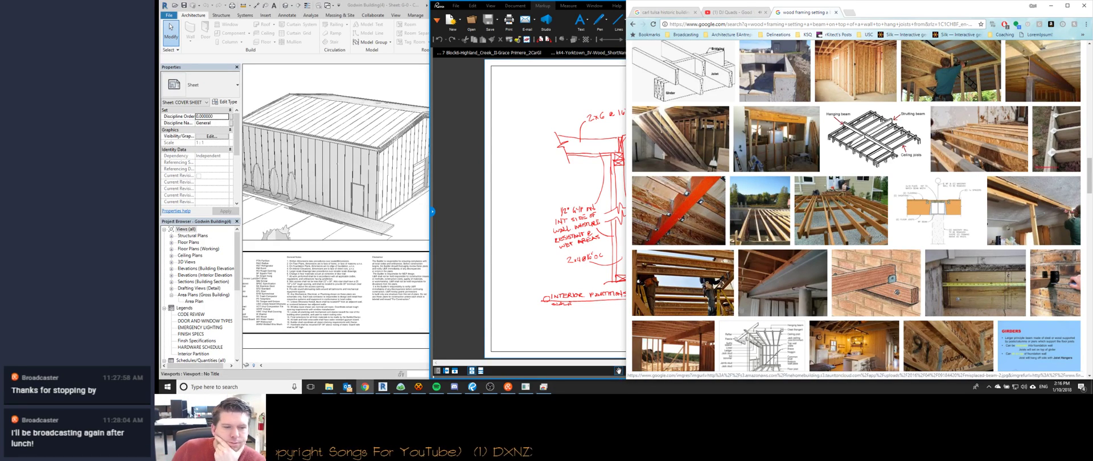
{"action": "left_click", "coordinate": [418, 386]}
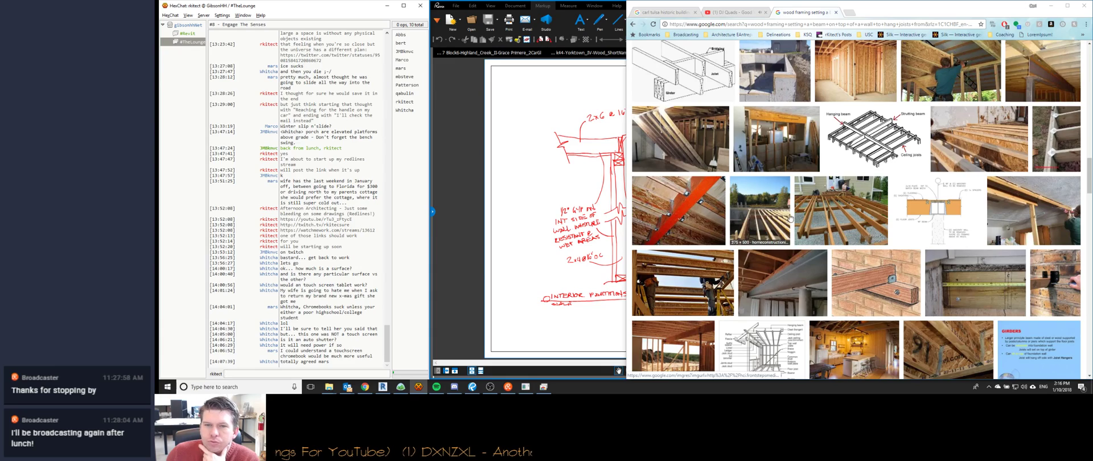
Preview the diagram showing the parts of a wood frame.
{"action": "scroll", "coordinate": [762, 217], "scroll_direction": "down", "scroll_amount": 1}
{"action": "scroll", "coordinate": [762, 217], "scroll_direction": "down", "scroll_amount": 2}
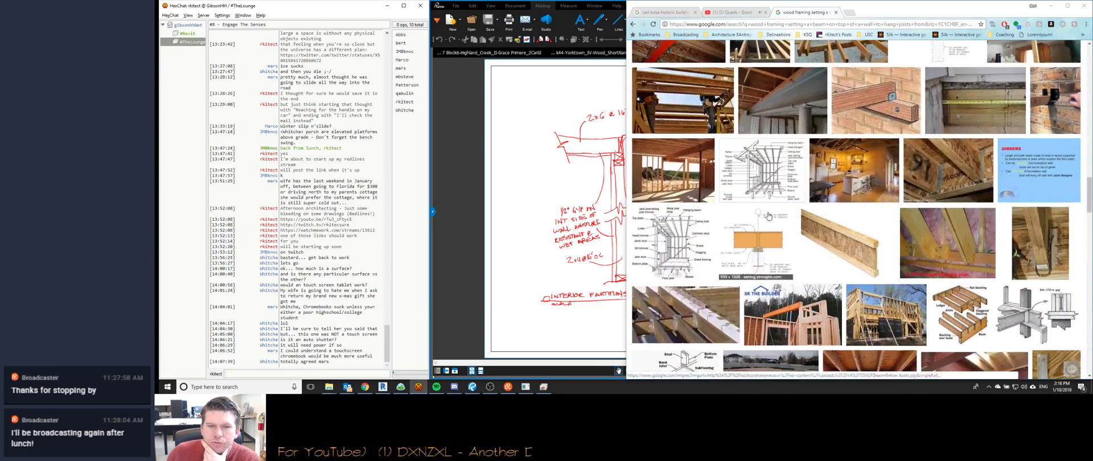
{"action": "scroll", "coordinate": [777, 221], "scroll_direction": "down", "scroll_amount": 1}
{"action": "left_click", "coordinate": [673, 170]}
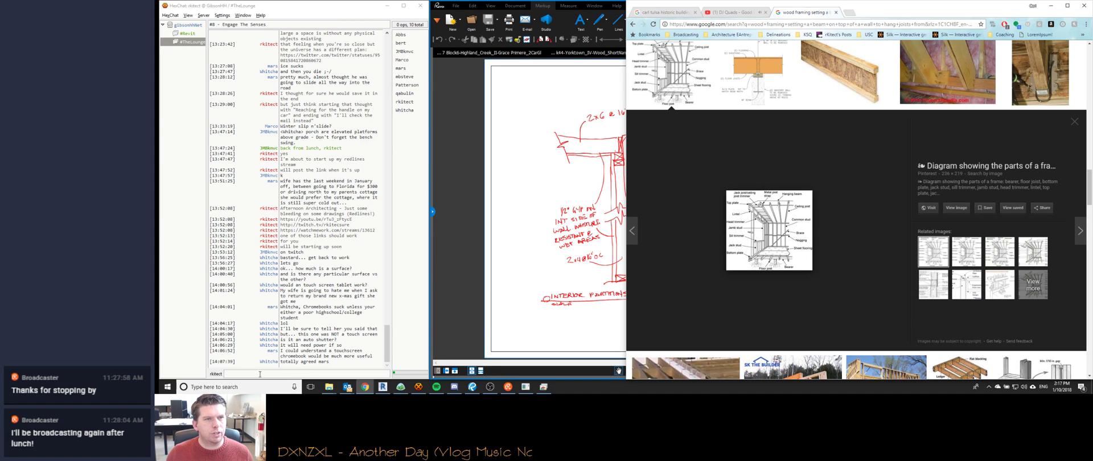
Ask in HexChat whether they'd accept a beam attached to their structure for wood ceiling joists.
{"action": "left_click", "coordinate": [261, 374]}
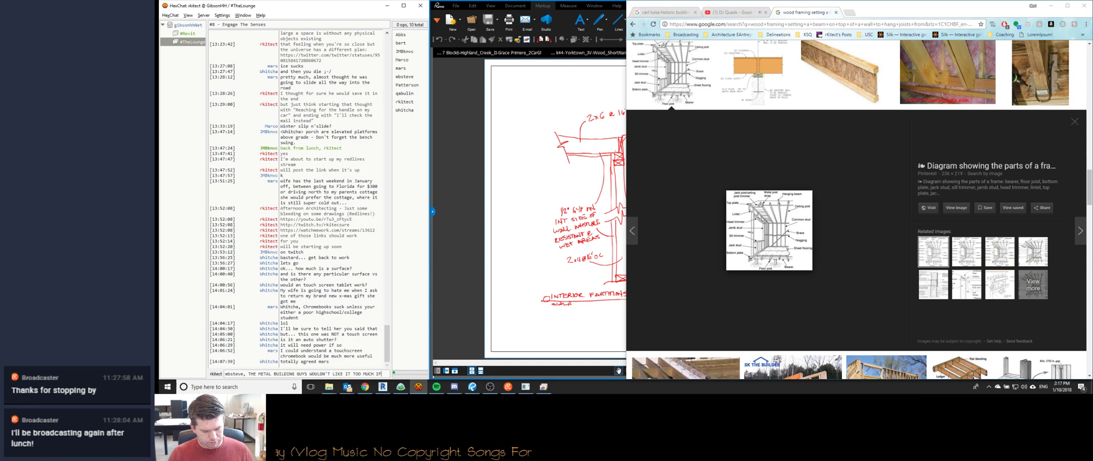
{"action": "type", "text": "ATTACHED A BEA"}
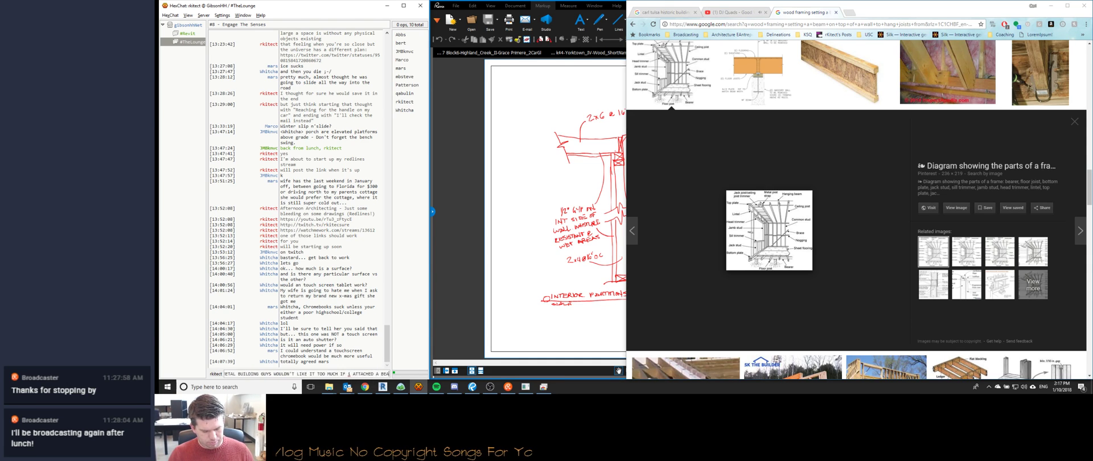
{"action": "type", "text": "M TO HANG S"}
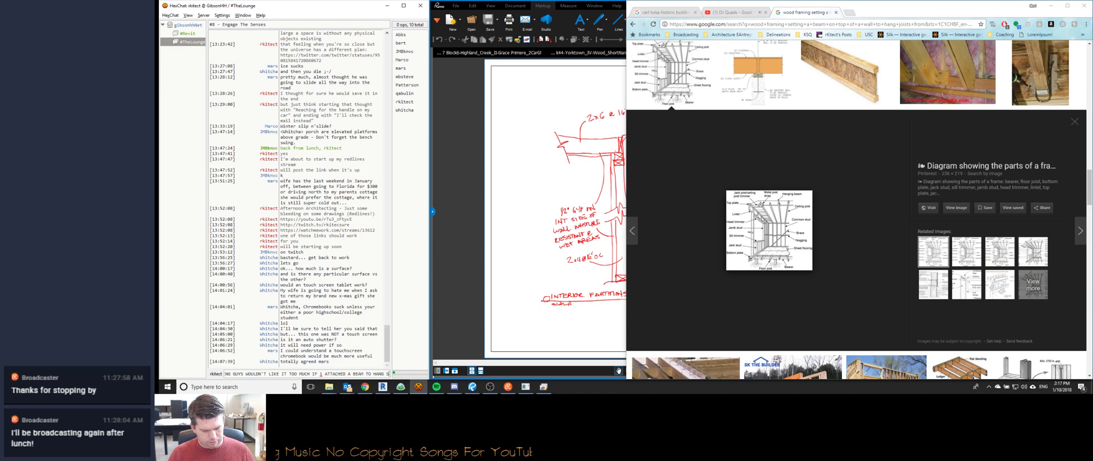
{"action": "type", "text": "OME WOOD CEILING J"}
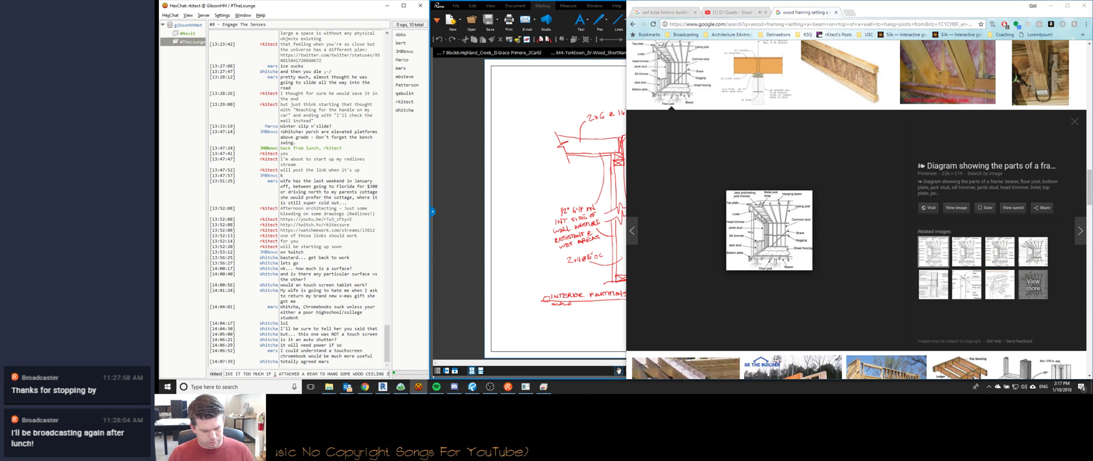
{"action": "type", "text": "OISTS FROM TO THEIR"}
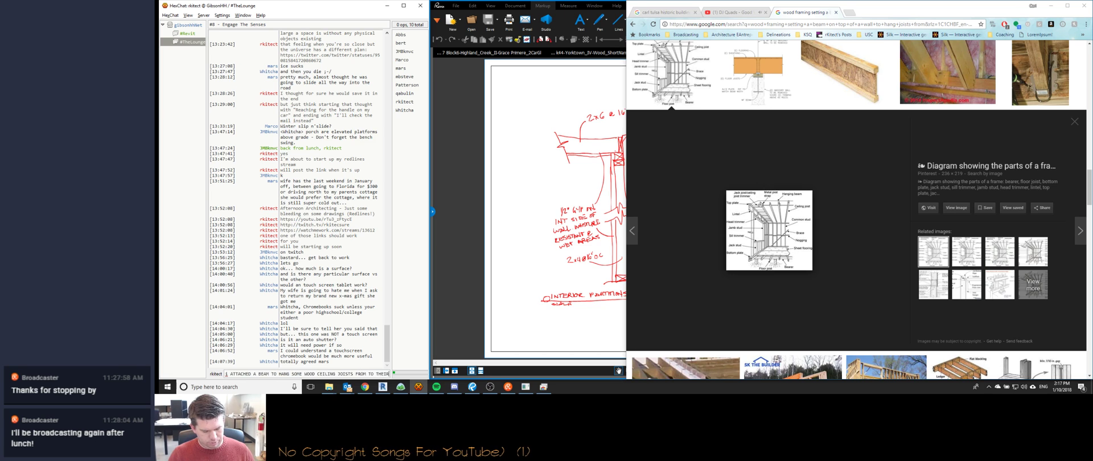
{"action": "type", "text": " STRUCTURE, WOULD THEY?"}
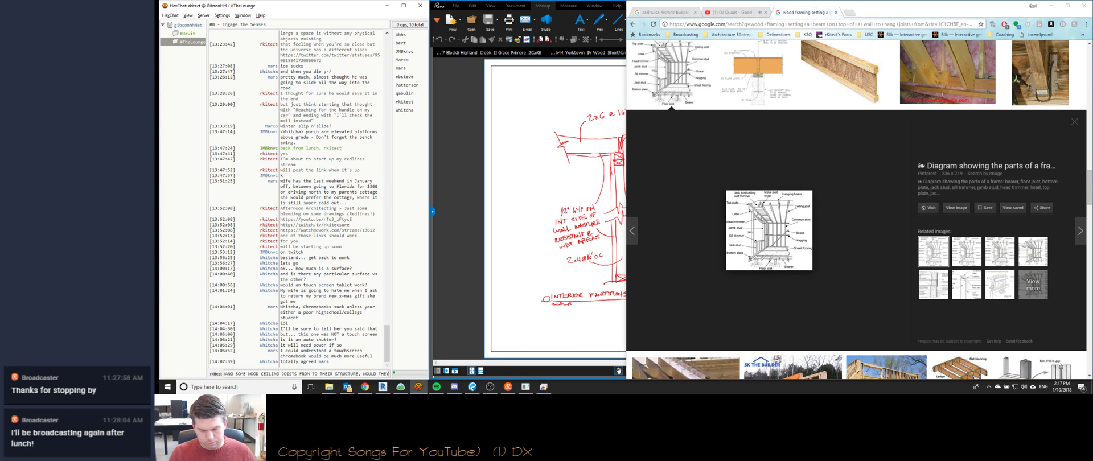
{"action": "key", "text": "Return"}
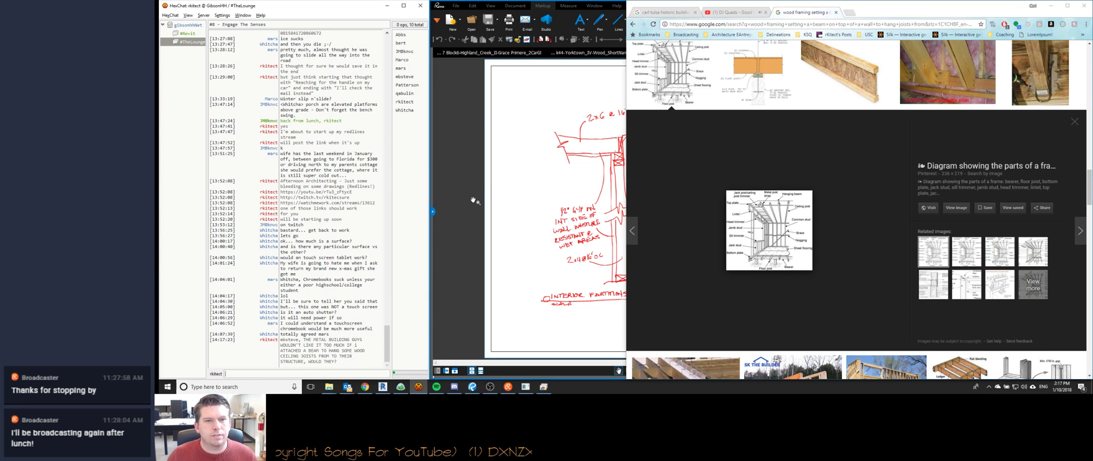
{"action": "left_click", "coordinate": [474, 200]}
{"action": "left_click_drag", "start_coordinate": [596, 170], "coordinate": [636, 152]}
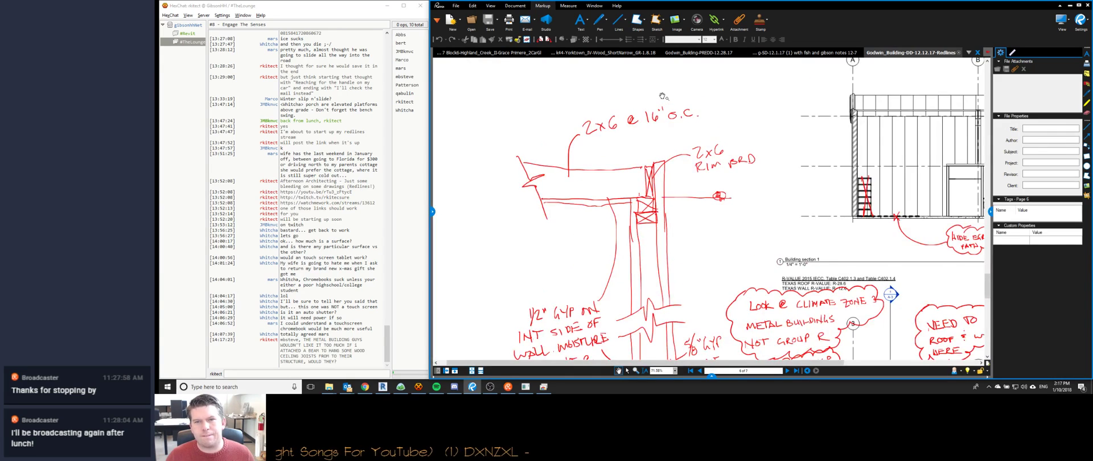
Orbit Revit's 3D room view around to see it from the back.
{"action": "scroll", "coordinate": [635, 149], "scroll_direction": "down", "scroll_amount": 1}
{"action": "scroll", "coordinate": [634, 147], "scroll_direction": "up", "scroll_amount": 2}
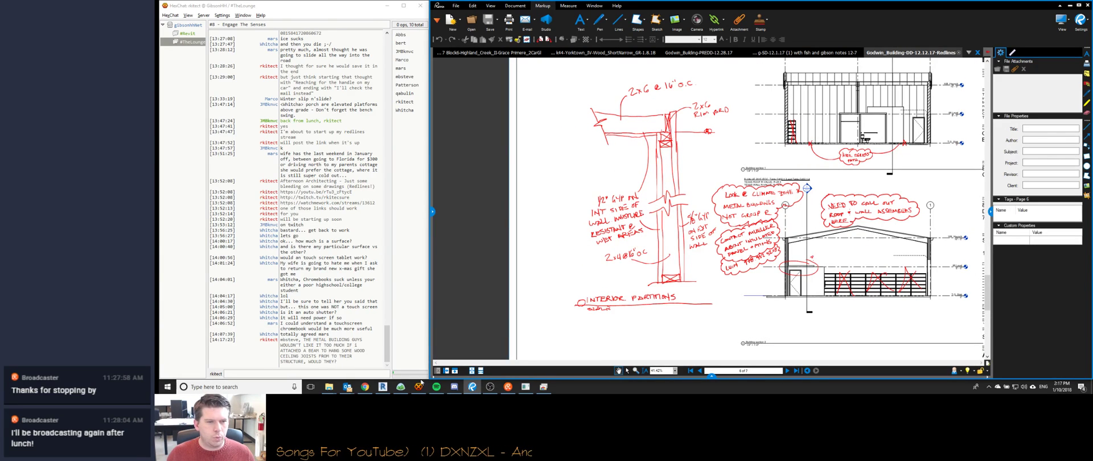
{"action": "left_click", "coordinate": [383, 387]}
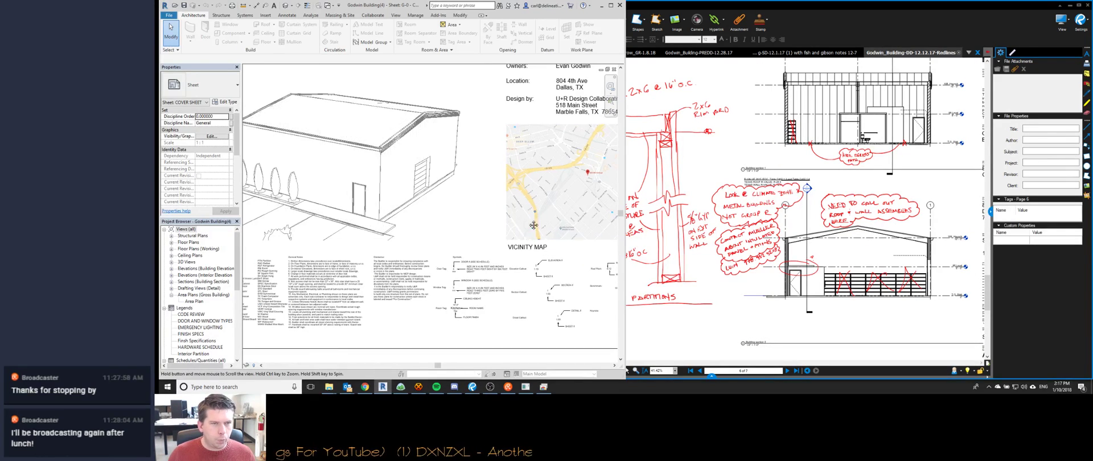
{"action": "scroll", "coordinate": [475, 211], "scroll_direction": "down", "scroll_amount": 3}
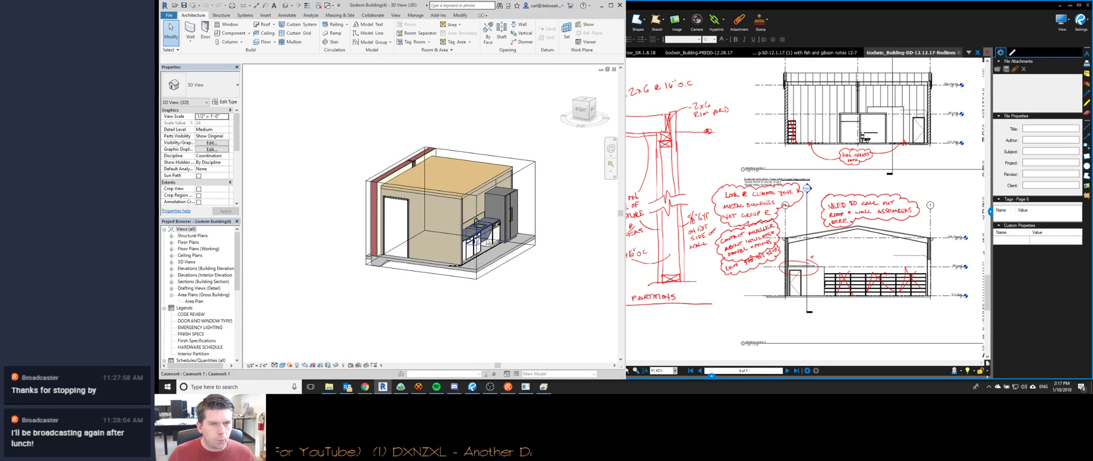
{"action": "middle_click_drag", "start_coordinate": [474, 211], "coordinate": [497, 317], "text": "shift"}
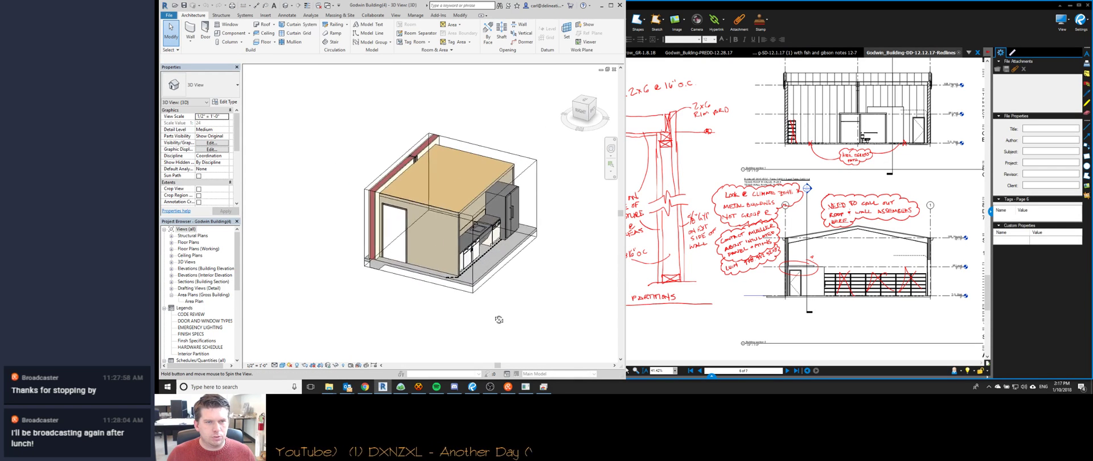
{"action": "left_click", "coordinate": [428, 284]}
{"action": "middle_click_drag", "start_coordinate": [427, 292], "coordinate": [419, 320], "text": "shift"}
{"action": "middle_click_drag", "start_coordinate": [512, 302], "coordinate": [425, 229], "text": "shift"}
Review the ceiling's boundary sketch unchanged, then start a structural Beam System.
{"action": "left_click", "coordinate": [425, 181]}
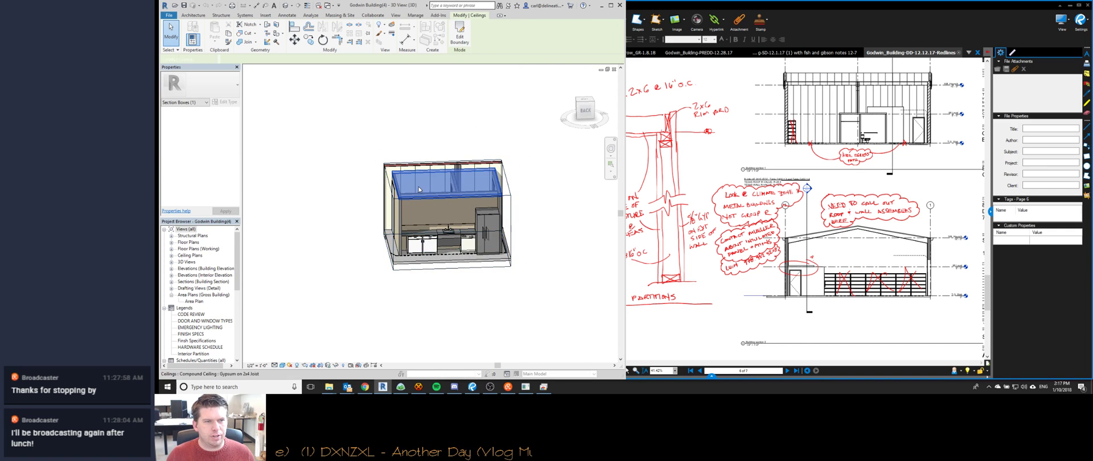
{"action": "middle_click_drag", "start_coordinate": [336, 260], "coordinate": [393, 322], "text": "shift"}
{"action": "scroll", "coordinate": [433, 188], "scroll_direction": "up", "scroll_amount": 3}
{"action": "scroll", "coordinate": [433, 189], "scroll_direction": "down", "scroll_amount": 2}
{"action": "double_click", "coordinate": [433, 189]}
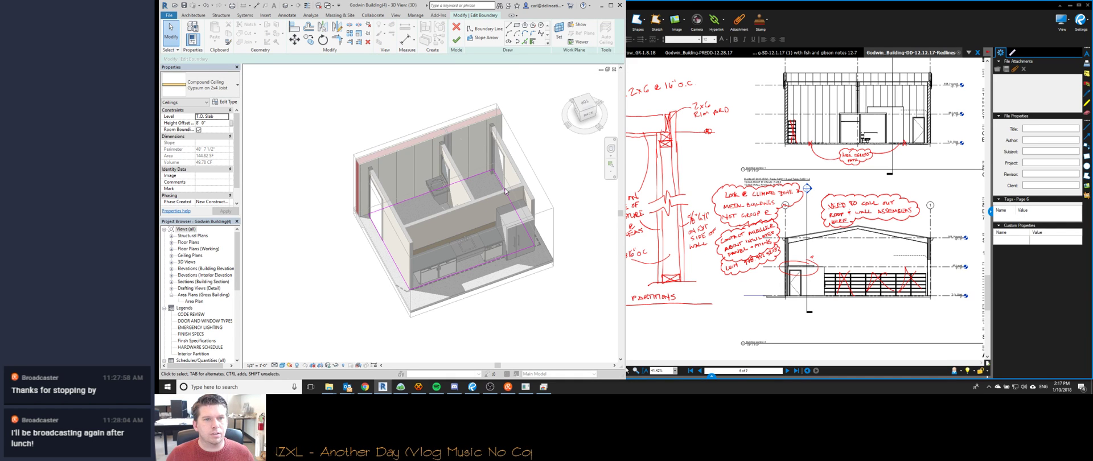
{"action": "left_click", "coordinate": [456, 40]}
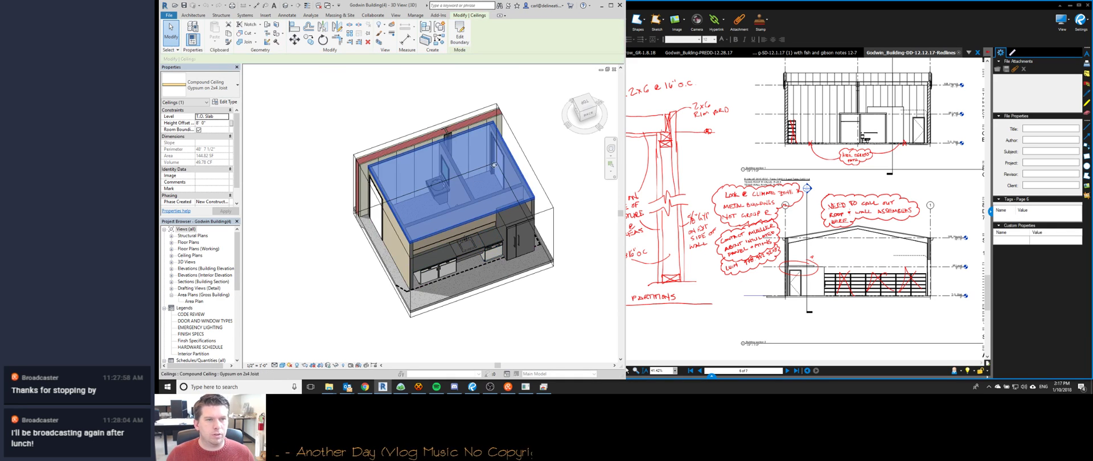
{"action": "left_click", "coordinate": [246, 17]}
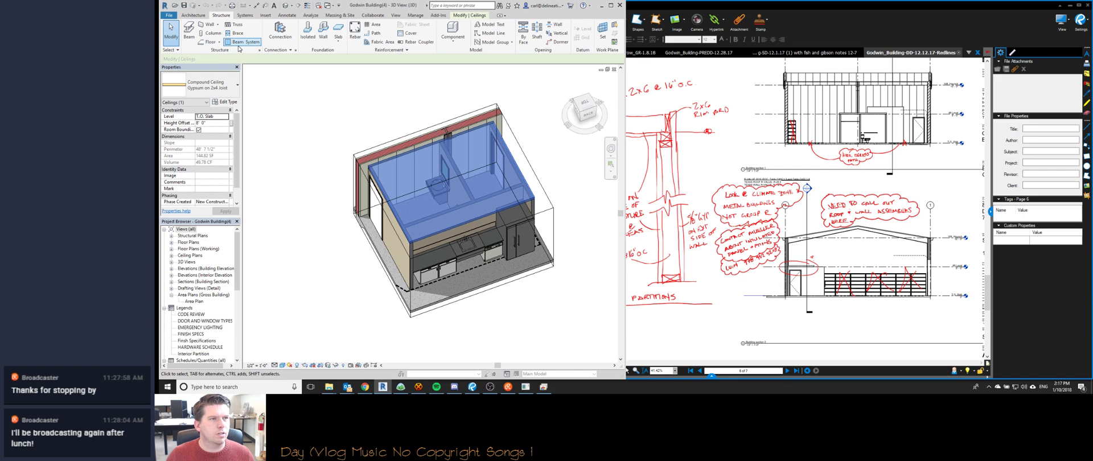
{"action": "left_click", "coordinate": [244, 42]}
Duplicate the beam system type as '2x8 JOISTS', rename it '2x8 Joists', and accept.
{"action": "left_click", "coordinate": [219, 85]}
{"action": "left_click", "coordinate": [200, 114]}
{"action": "left_click", "coordinate": [225, 102]}
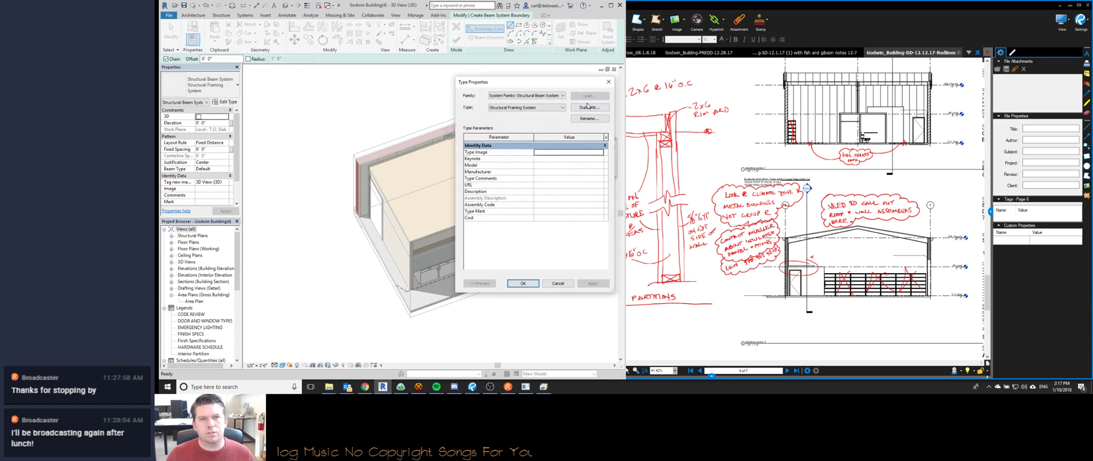
{"action": "left_click", "coordinate": [590, 107]}
{"action": "type", "text": "2x8"}
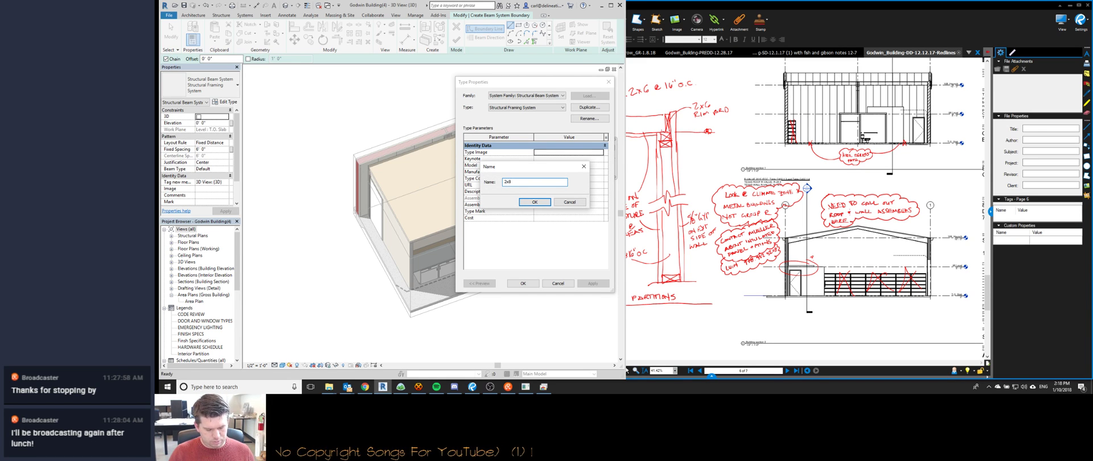
{"action": "type", "text": " JOISTS"}
{"action": "key", "text": "Return"}
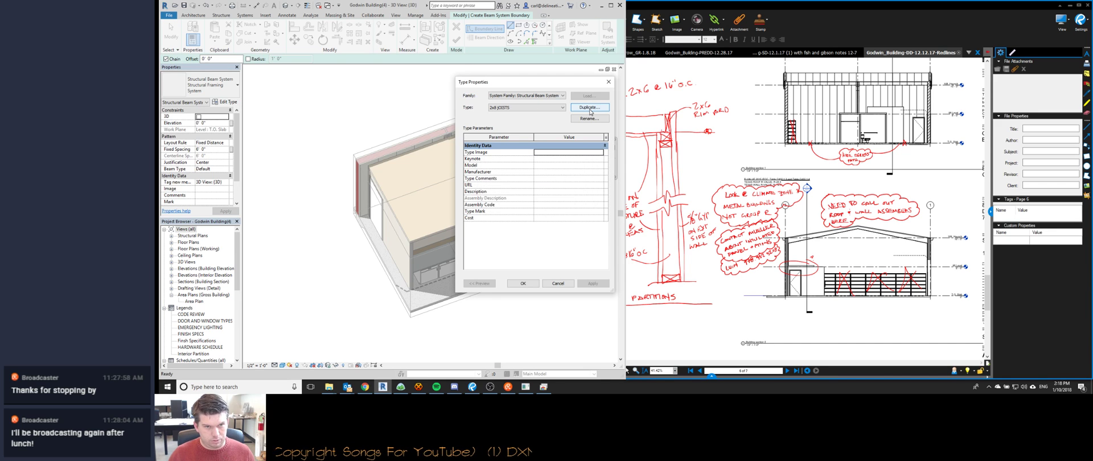
{"action": "left_click", "coordinate": [584, 121]}
{"action": "key", "text": "Left"}
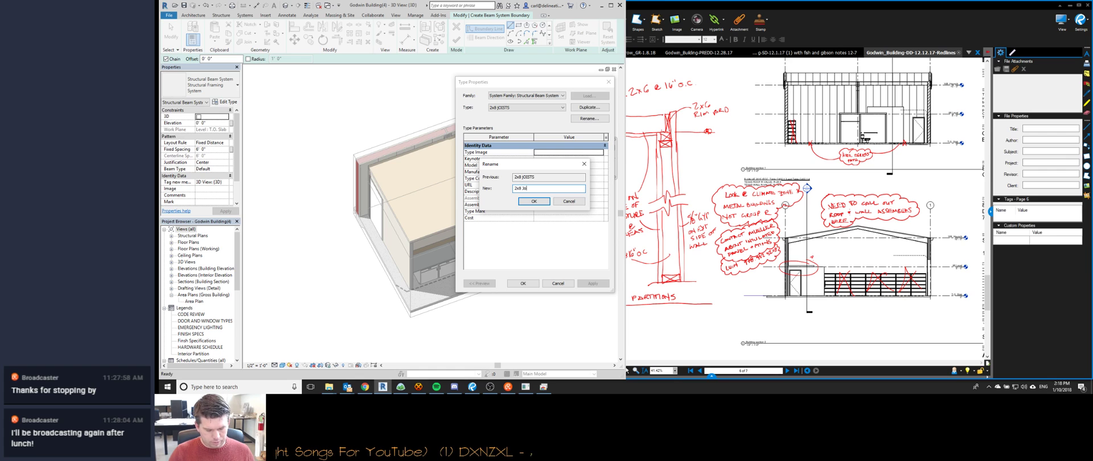
{"action": "key", "text": "Return"}
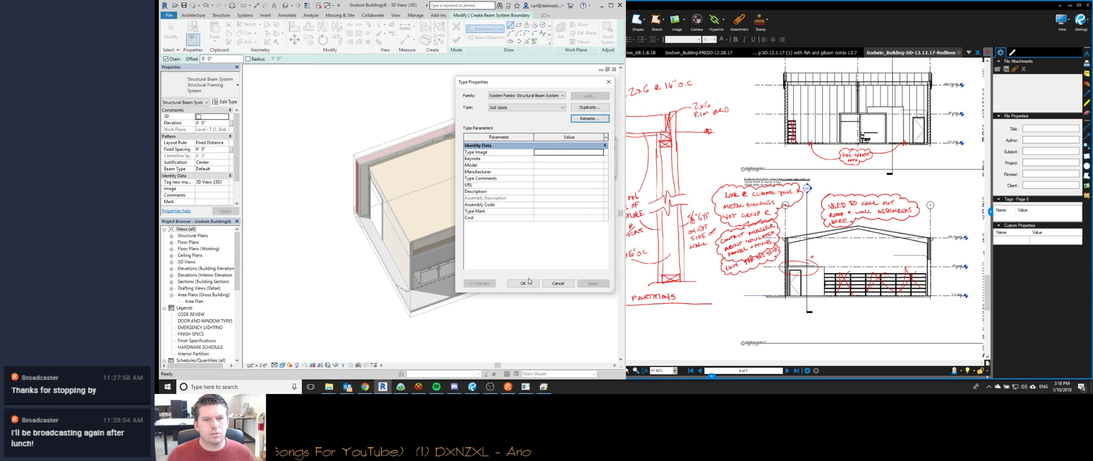
{"action": "left_click", "coordinate": [523, 282]}
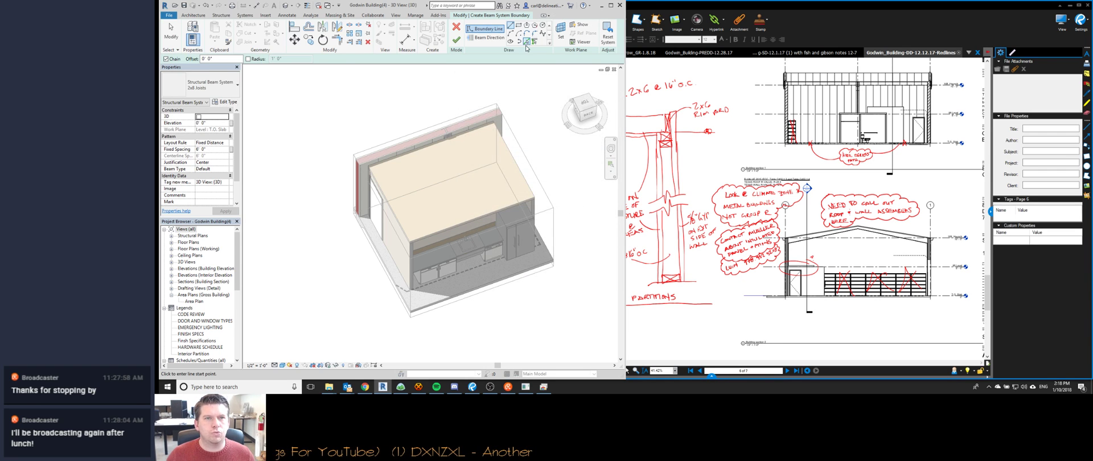
Pick the interior stud wall as the beam system boundary, then send a short HexChat reply.
{"action": "left_click", "coordinate": [526, 42]}
{"action": "middle_click_drag", "start_coordinate": [364, 216], "coordinate": [394, 227], "text": "shift"}
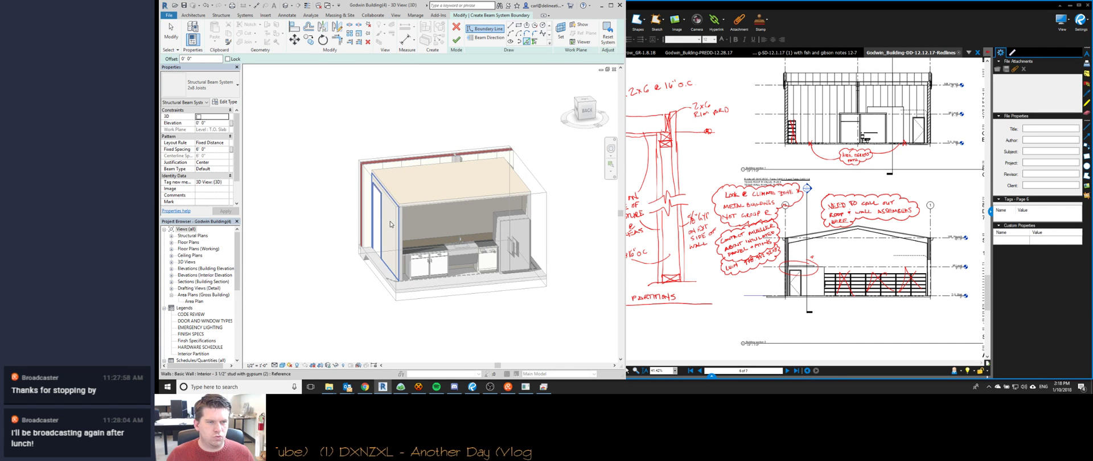
{"action": "middle_click_drag", "start_coordinate": [391, 225], "coordinate": [458, 249], "text": "shift"}
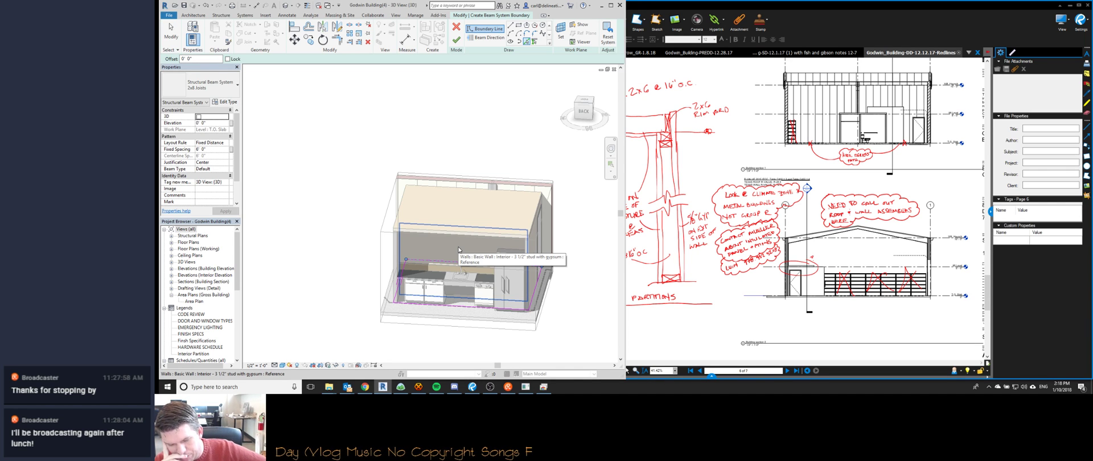
{"action": "left_click", "coordinate": [460, 249]}
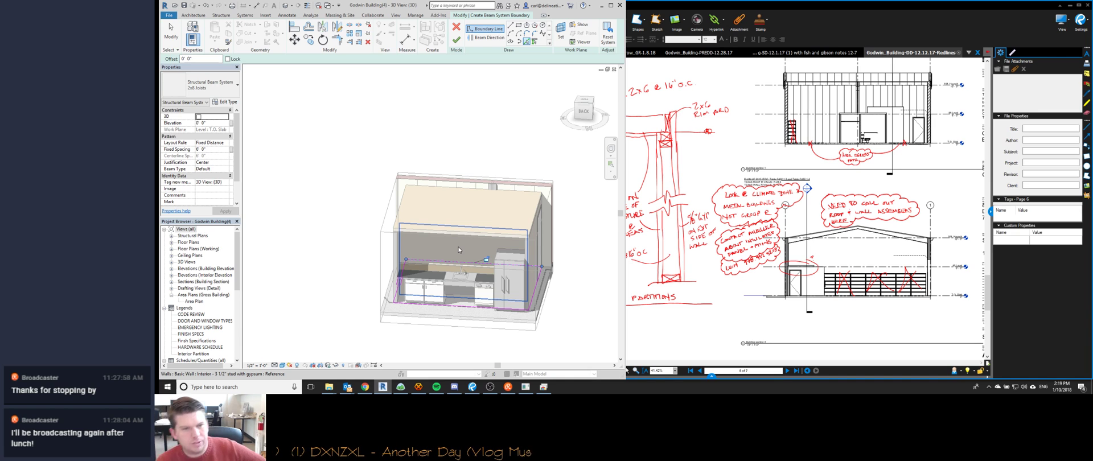
{"action": "left_click", "coordinate": [419, 386]}
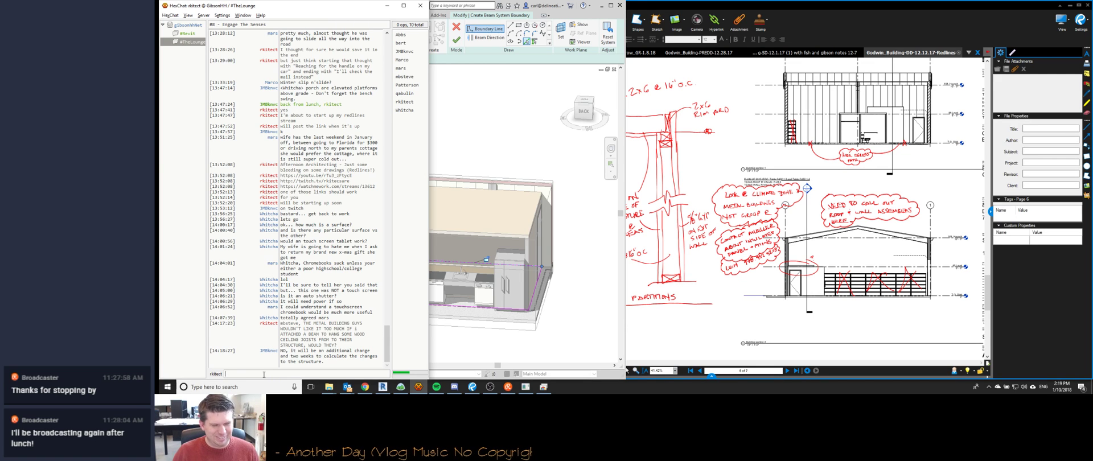
{"action": "key", "text": "Return"}
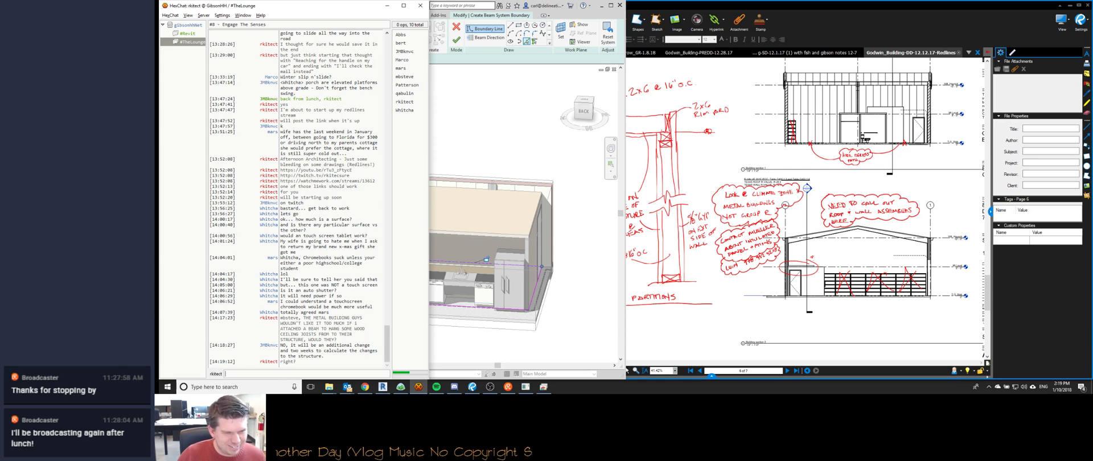
Back in Revit, finish the 2x8 Joists beam system boundary sketch.
{"action": "left_click", "coordinate": [497, 165]}
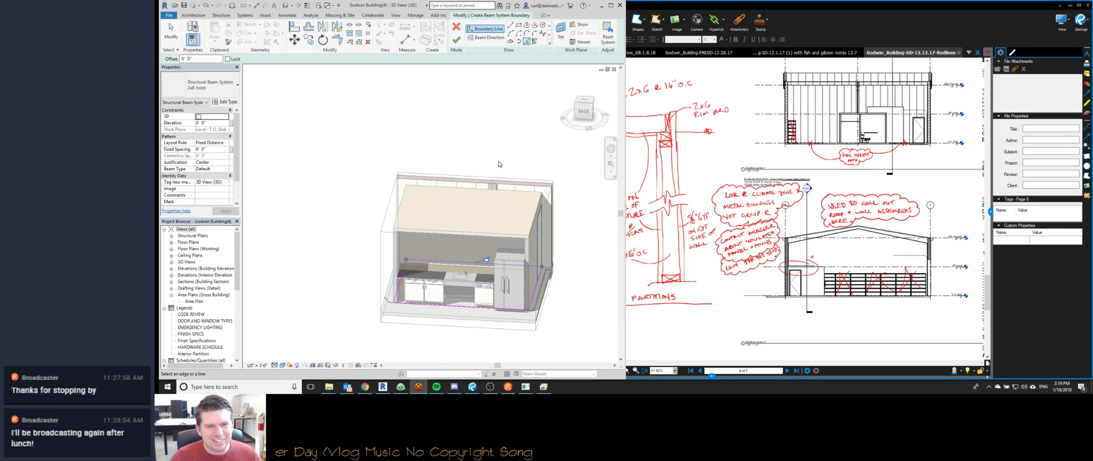
{"action": "scroll", "coordinate": [497, 173], "scroll_direction": "down", "scroll_amount": 1}
{"action": "scroll", "coordinate": [457, 197], "scroll_direction": "up", "scroll_amount": 2}
{"action": "key", "text": "Escape"}
Cycle from the cover sheet back to the {3D} view, then open the shared marked-up floor plan.
{"action": "scroll", "coordinate": [443, 183], "scroll_direction": "down", "scroll_amount": 1}
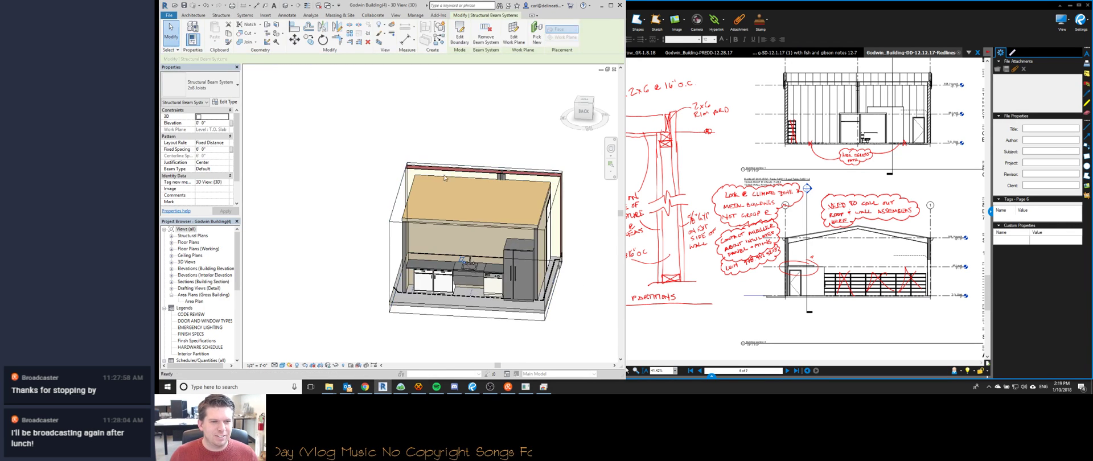
{"action": "key", "text": "ctrl+Tab"}
{"action": "middle_click_drag", "start_coordinate": [457, 257], "coordinate": [462, 211]}
{"action": "scroll", "coordinate": [462, 211], "scroll_direction": "down", "scroll_amount": 1}
{"action": "key", "text": "ctrl+Tab"}
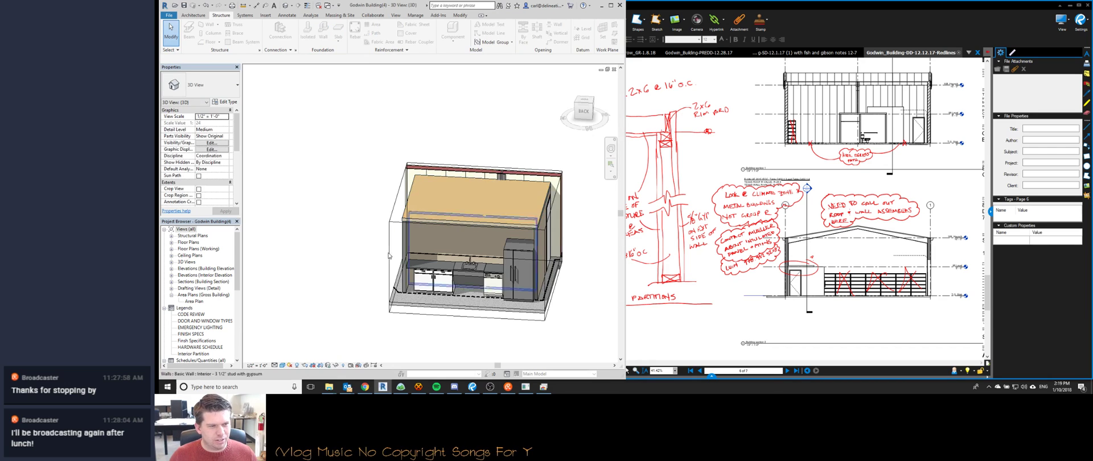
{"action": "left_click", "coordinate": [207, 281]}
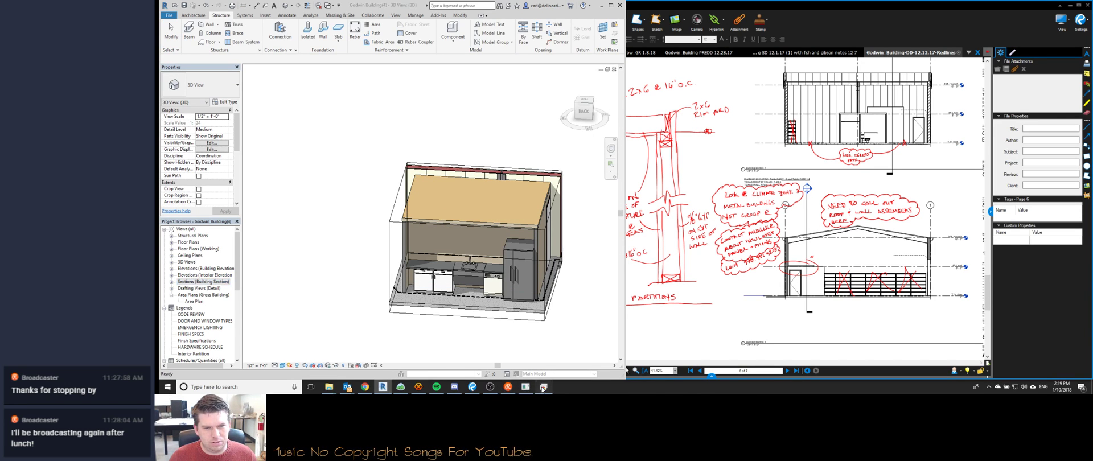
{"action": "left_click", "coordinate": [524, 388]}
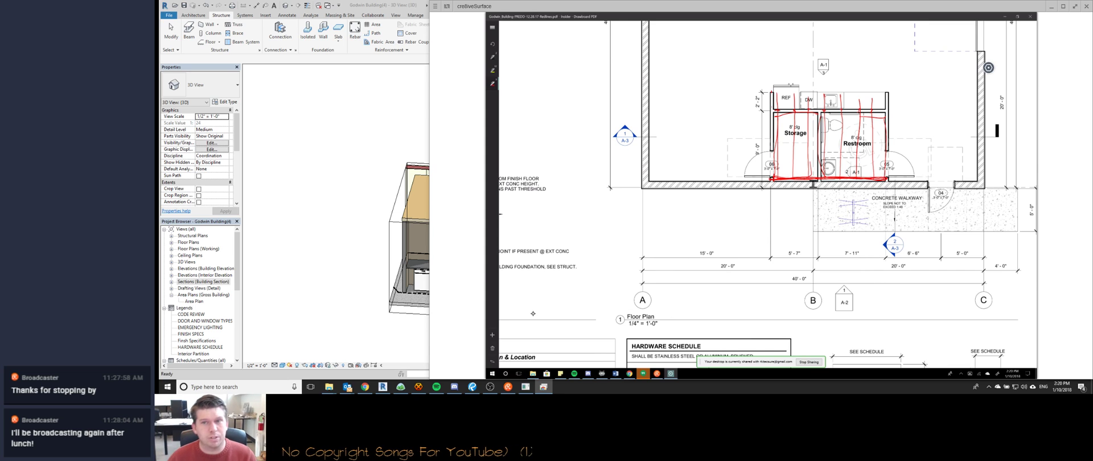
Return to Revit's 3D view and select the 2x8 Joists beam system.
{"action": "left_click", "coordinate": [350, 193]}
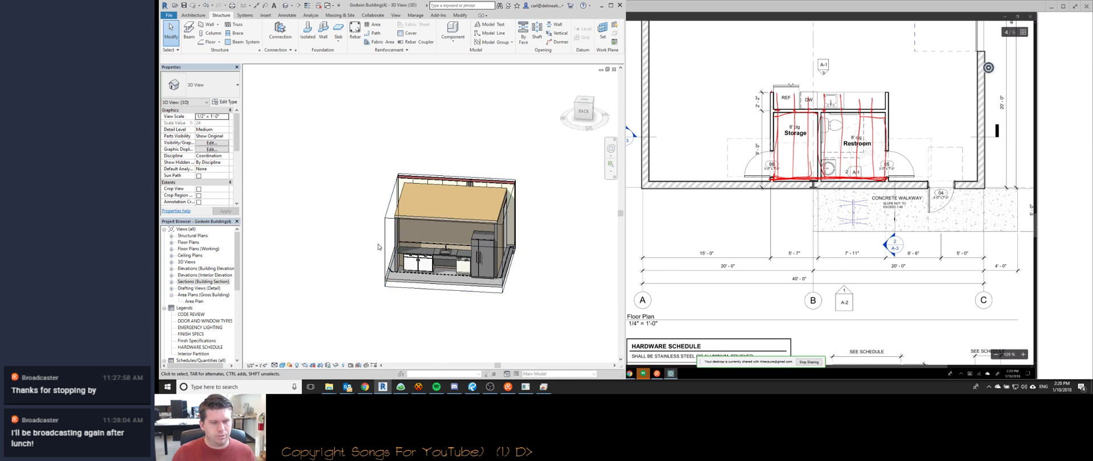
{"action": "scroll", "coordinate": [381, 226], "scroll_direction": "up", "scroll_amount": 1}
{"action": "key", "text": "ctrl+Tab"}
{"action": "key", "text": "ctrl+Tab"}
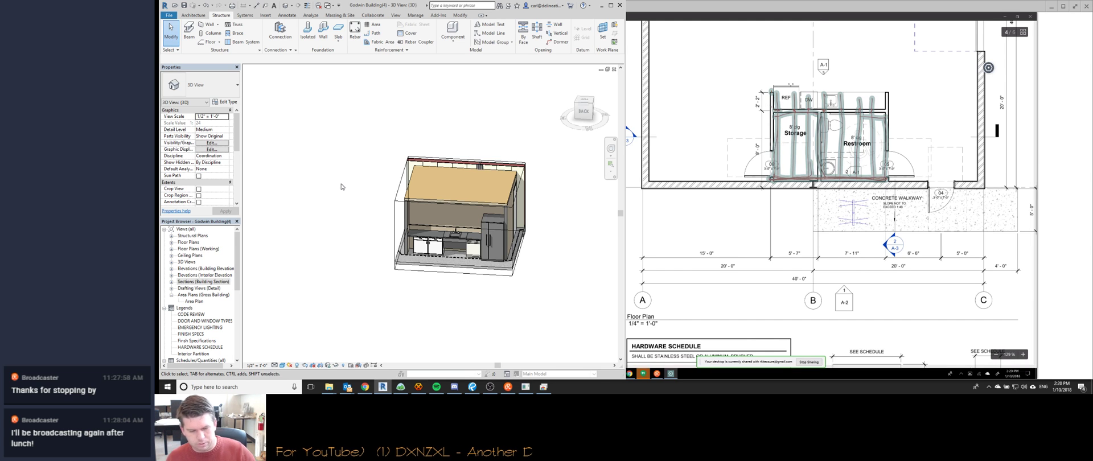
{"action": "mouse_move", "coordinate": [372, 242]}
{"action": "middle_mouse_down"}
{"action": "mouse_move", "coordinate": [364, 250]}
{"action": "mouse_move", "coordinate": [399, 265]}
{"action": "mouse_move", "coordinate": [364, 280]}
{"action": "middle_mouse_up"}
{"action": "scroll", "coordinate": [425, 186], "scroll_direction": "up", "scroll_amount": 4}
{"action": "scroll", "coordinate": [411, 180], "scroll_direction": "down", "scroll_amount": 2}
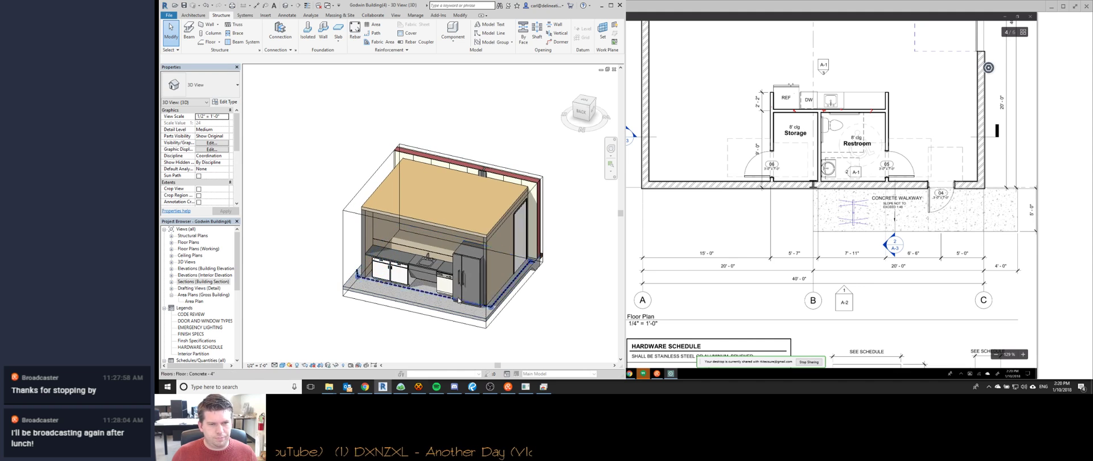
{"action": "left_click", "coordinate": [502, 290]}
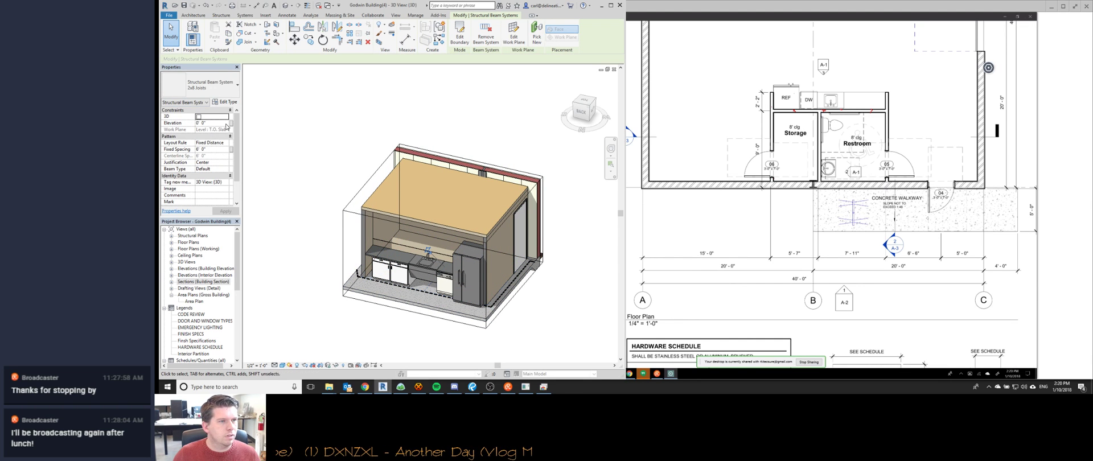
Set the beam system's Elevation to 8' 0" in Properties and apply it.
{"action": "left_click", "coordinate": [222, 124]}
{"action": "double_click", "coordinate": [221, 124]}
{"action": "type", "text": "8"}
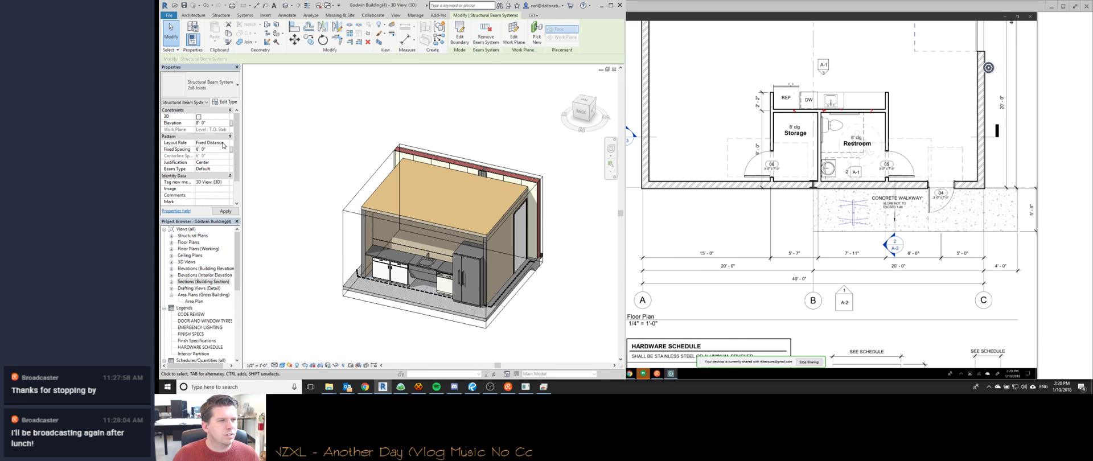
{"action": "left_click", "coordinate": [226, 170]}
{"action": "left_click", "coordinate": [226, 172]}
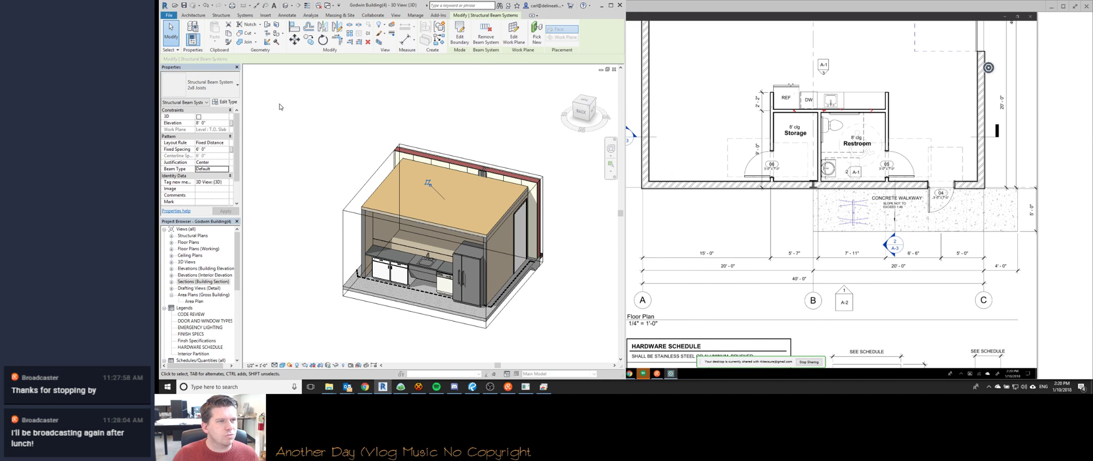
{"action": "middle_click_drag", "start_coordinate": [427, 266], "coordinate": [473, 266], "text": "shift"}
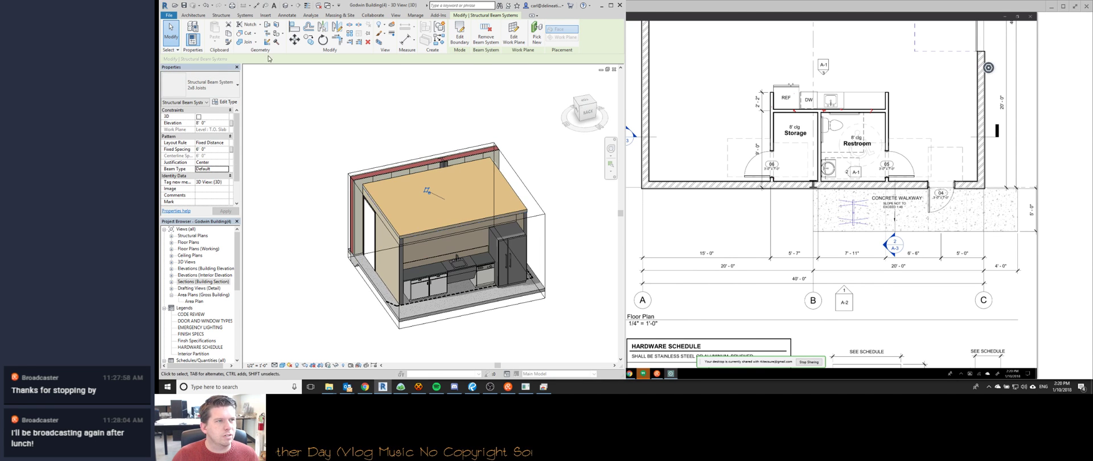
{"action": "left_click", "coordinate": [265, 15]}
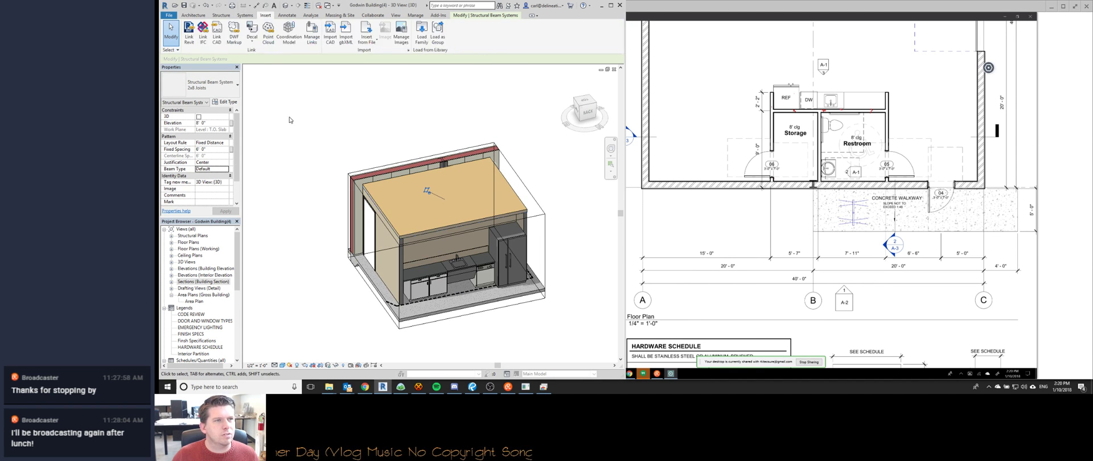
Load the Structural Framing > Wood > Dimension Lumber family and confirm its types.
{"action": "left_click", "coordinate": [421, 31]}
{"action": "scroll", "coordinate": [404, 197], "scroll_direction": "down", "scroll_amount": 8}
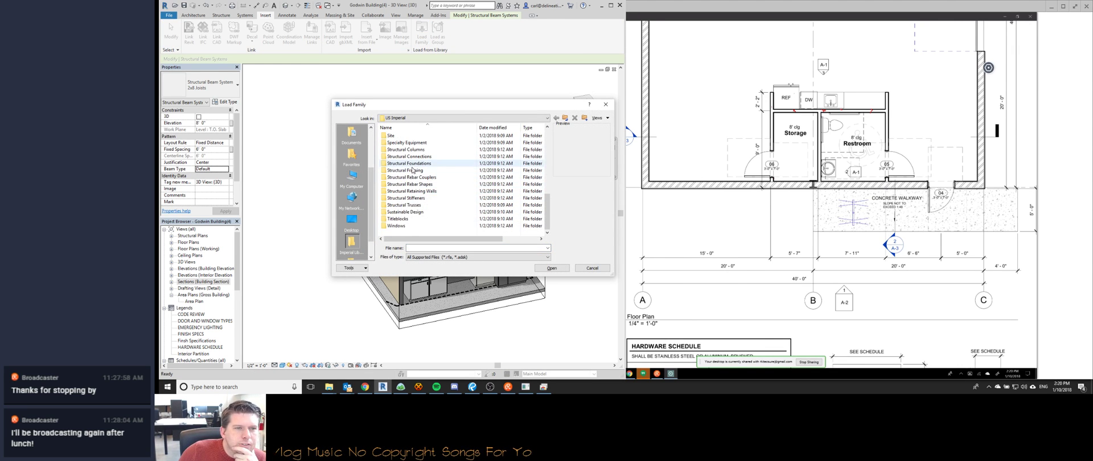
{"action": "double_click", "coordinate": [405, 170]}
{"action": "double_click", "coordinate": [393, 163]}
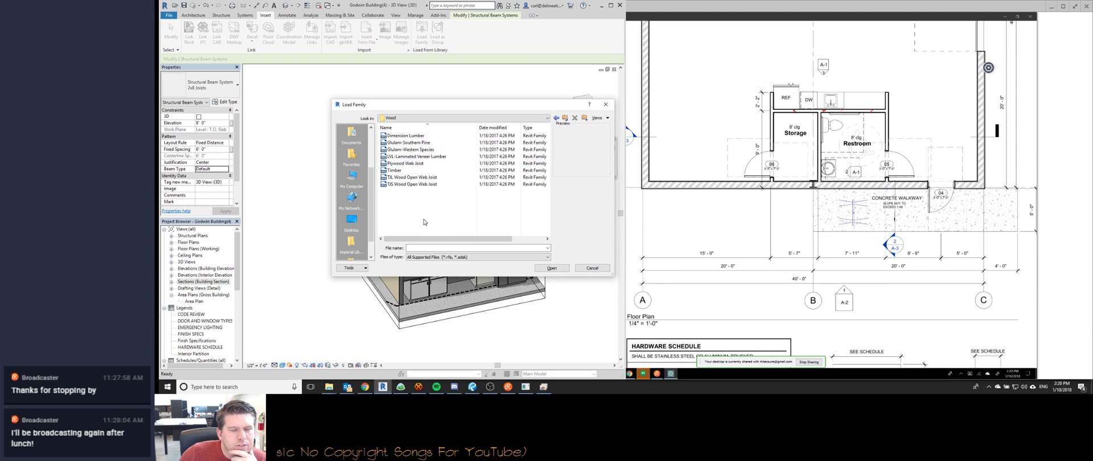
{"action": "left_click", "coordinate": [409, 136]}
{"action": "double_click", "coordinate": [410, 137]}
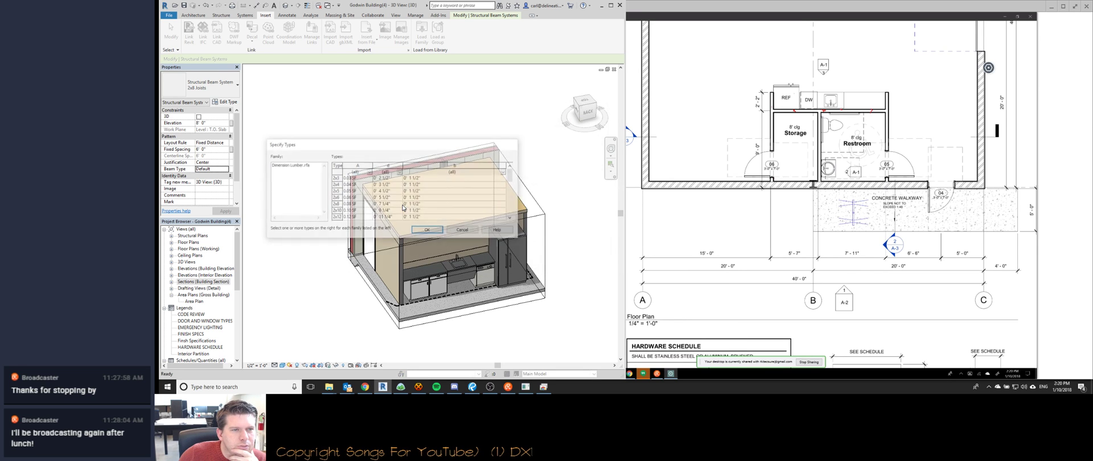
{"action": "left_click", "coordinate": [421, 231]}
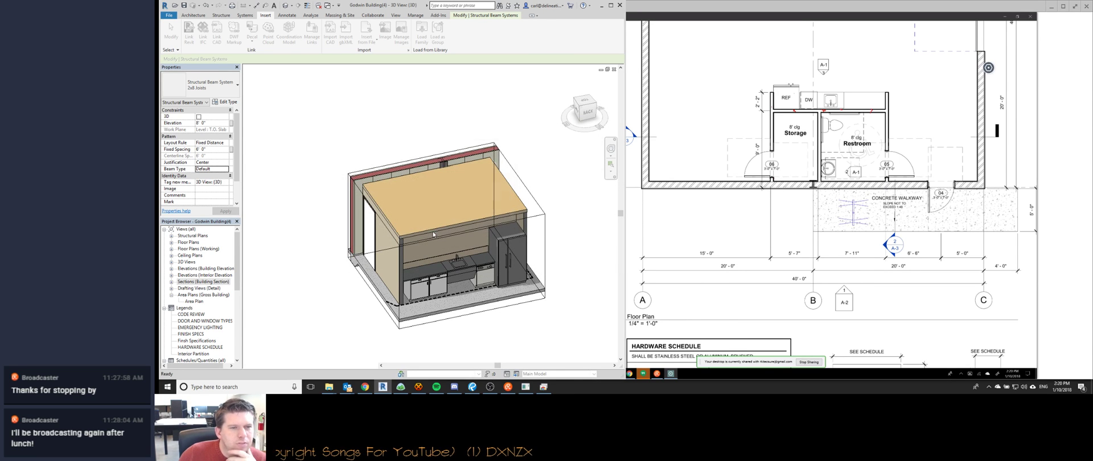
Tab-select the 2x8 Joists system, set its Beam Type to Dimension Lumber : 2x8, and orbit to check.
{"action": "middle_click_drag", "start_coordinate": [431, 213], "coordinate": [465, 156], "text": "shift"}
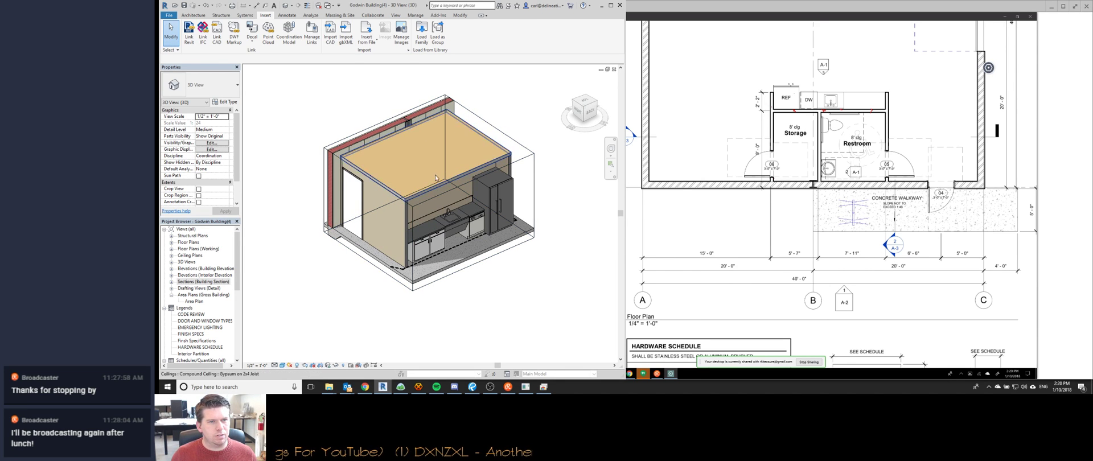
{"action": "key", "text": "Tab"}
{"action": "key", "text": "Tab"}
{"action": "key", "text": "Tab"}
{"action": "key", "text": "Tab"}
{"action": "key", "text": "Tab"}
{"action": "key", "text": "Tab"}
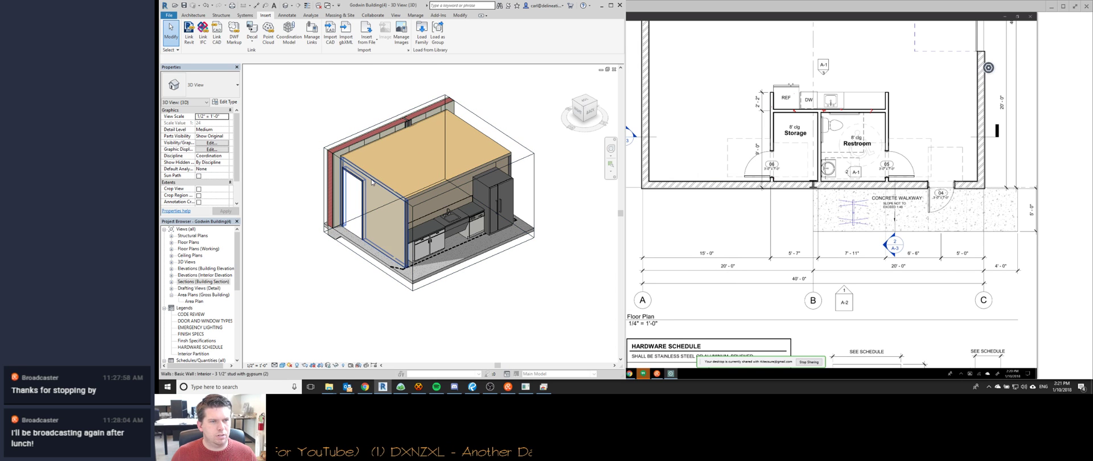
{"action": "left_click", "coordinate": [371, 182]}
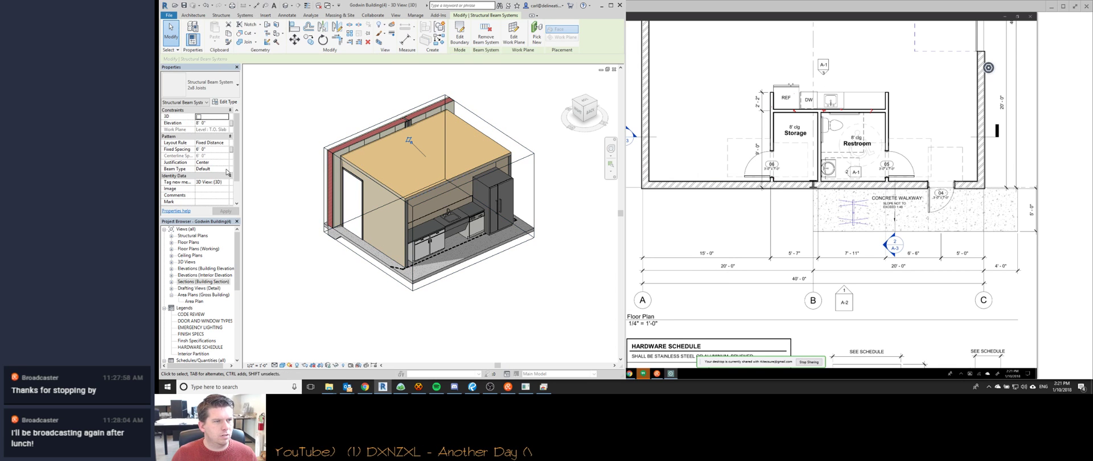
{"action": "left_click", "coordinate": [226, 170]}
{"action": "left_click", "coordinate": [217, 175]}
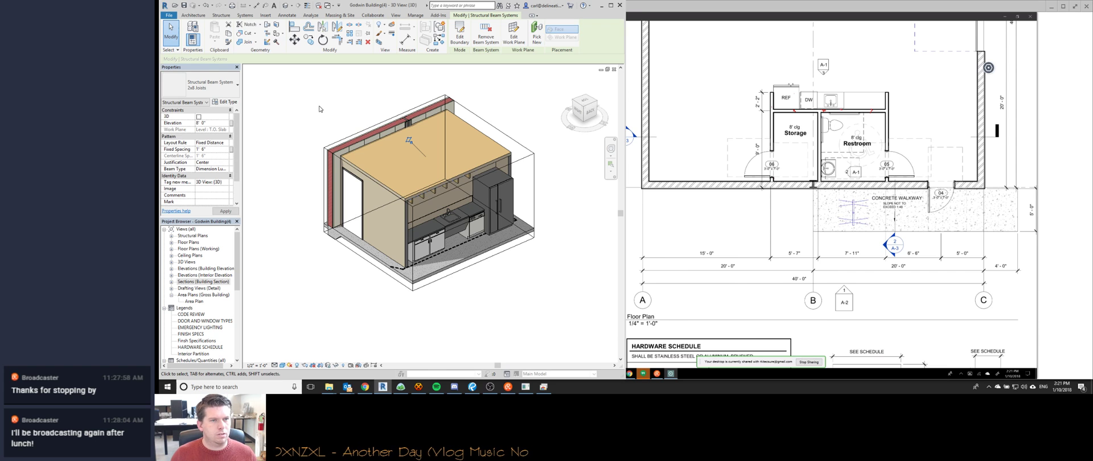
{"action": "middle_click_drag", "start_coordinate": [430, 242], "coordinate": [413, 160], "text": "shift"}
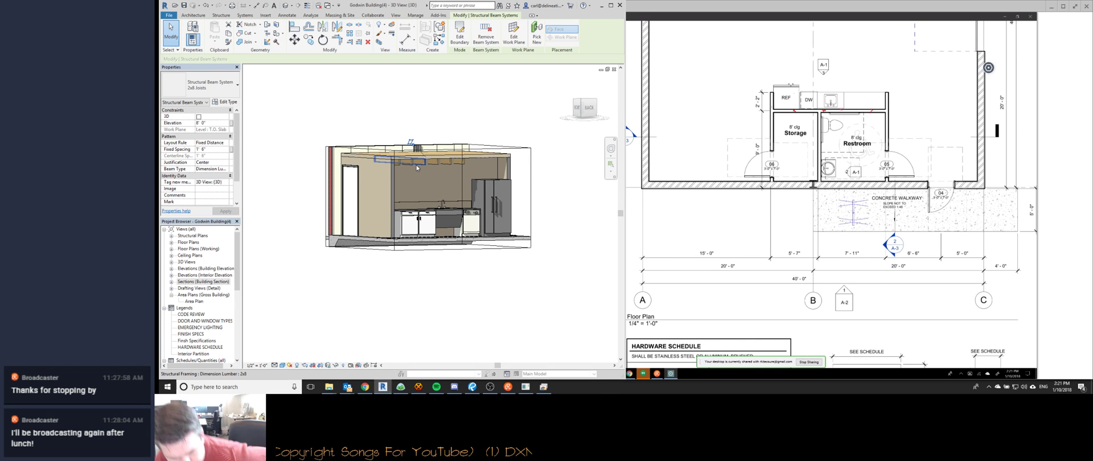
Change the z Justification of the individual 2x8 joists in Properties.
{"action": "left_click", "coordinate": [419, 389]}
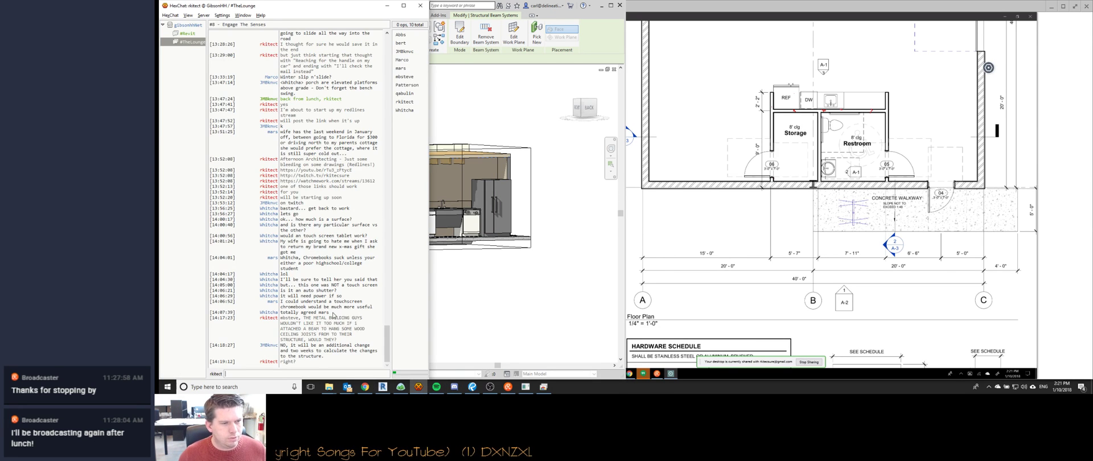
{"action": "left_click", "coordinate": [476, 311]}
{"action": "left_click", "coordinate": [408, 164]}
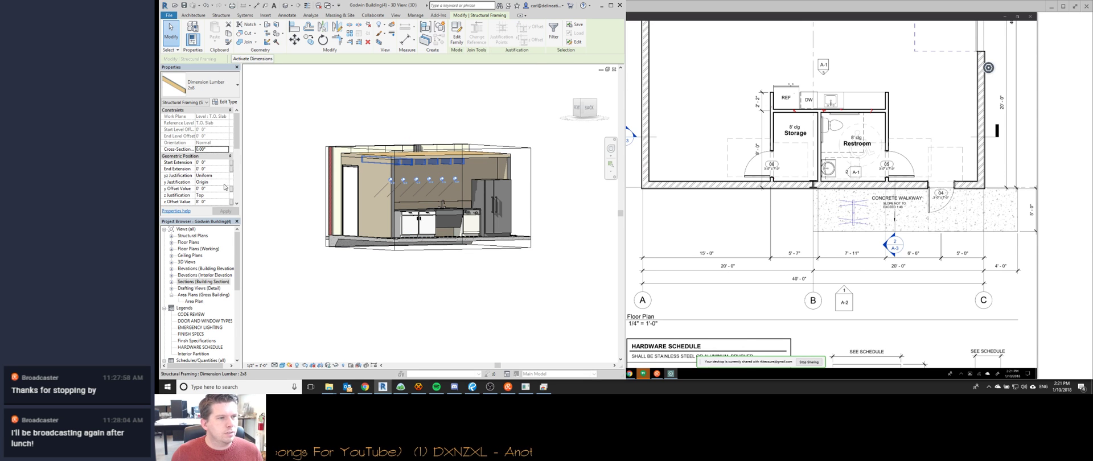
{"action": "left_click", "coordinate": [226, 196]}
{"action": "left_click", "coordinate": [215, 217]}
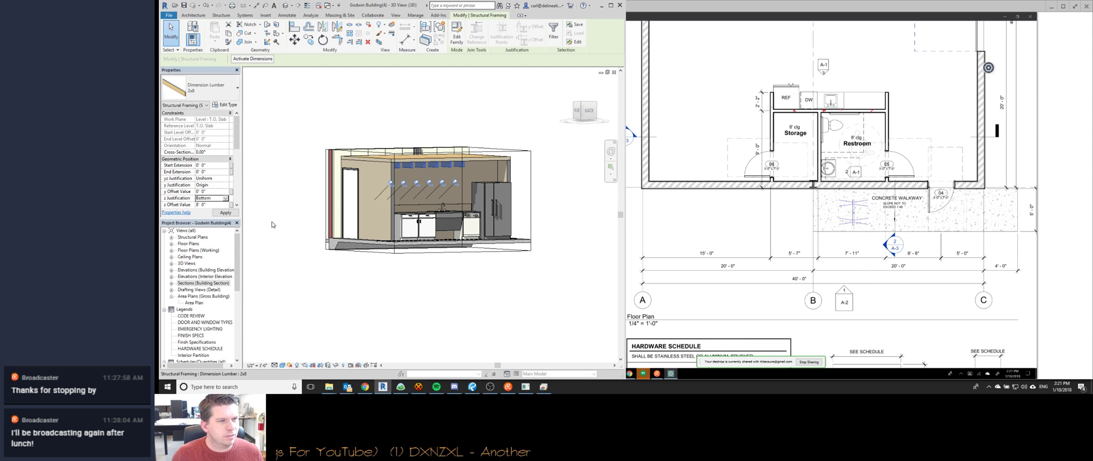
Inspect the joists from above, then reselect the joist beam system.
{"action": "left_click", "coordinate": [547, 256]}
{"action": "middle_click_drag", "start_coordinate": [513, 288], "coordinate": [439, 180], "text": "shift"}
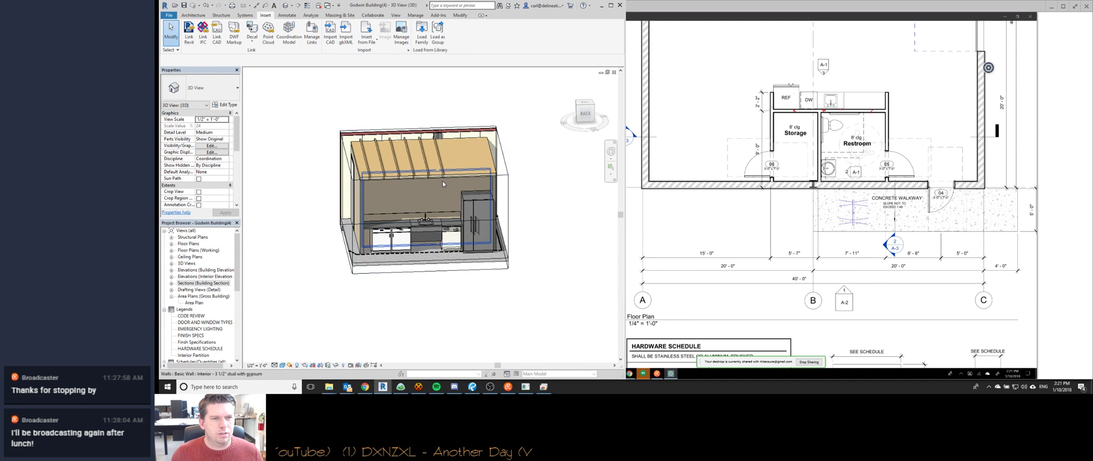
{"action": "left_click", "coordinate": [443, 178]}
{"action": "middle_click_drag", "start_coordinate": [480, 206], "coordinate": [427, 185], "text": "shift"}
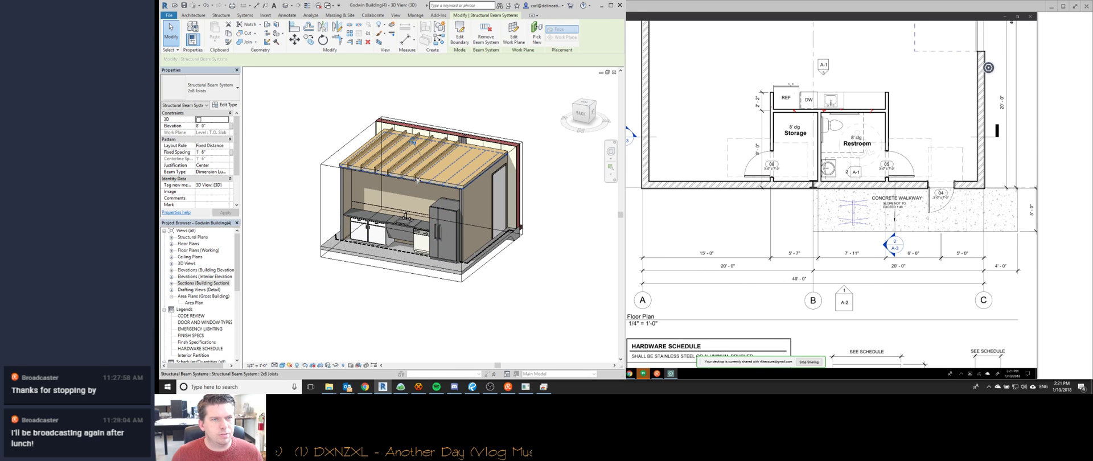
Enter the joist system's boundary edit and finish it without changes.
{"action": "double_click", "coordinate": [417, 180]}
{"action": "left_click", "coordinate": [488, 247]}
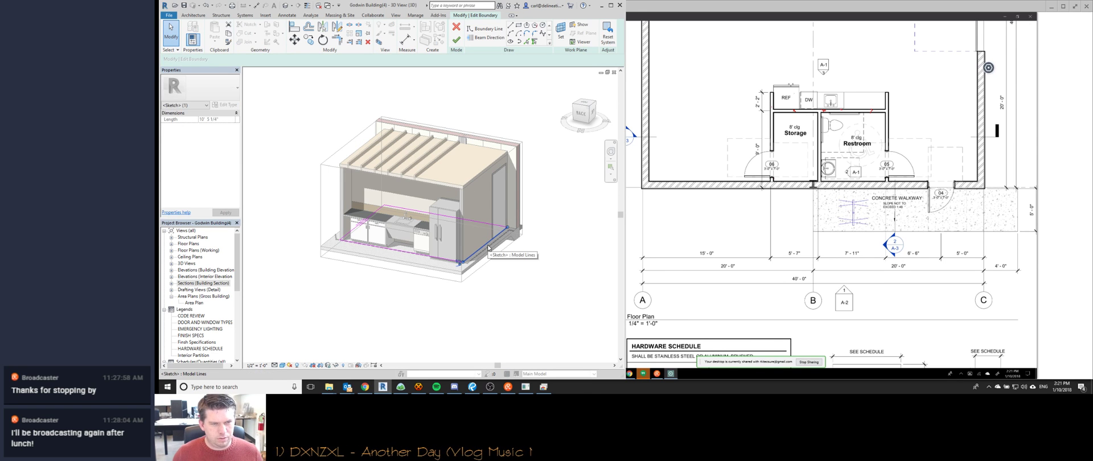
{"action": "left_click", "coordinate": [456, 40]}
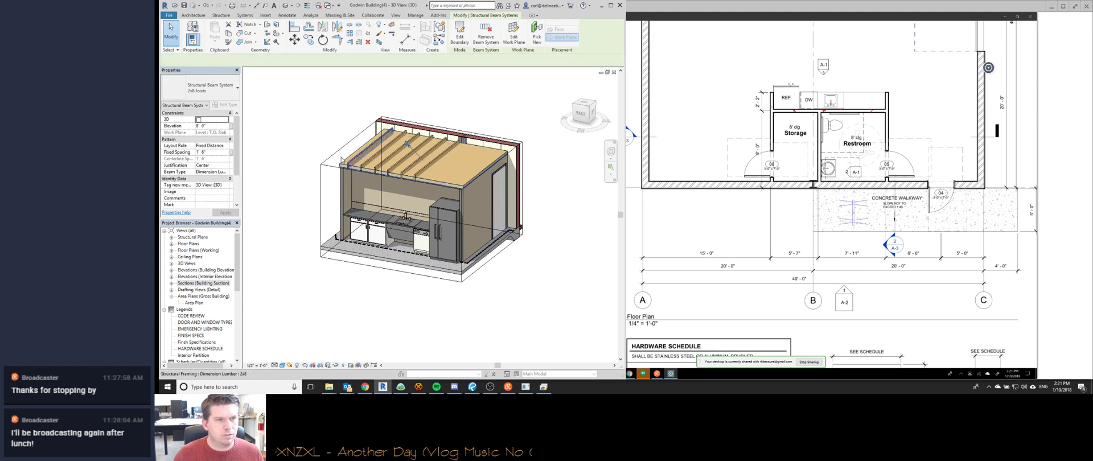
Try joist Justification Beginning, then set it back to Center.
{"action": "left_click", "coordinate": [226, 164]}
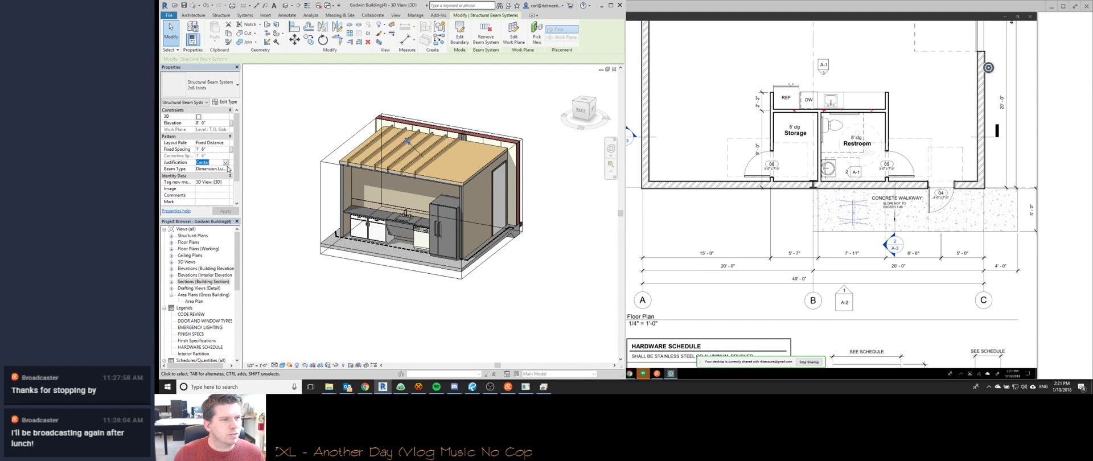
{"action": "left_click", "coordinate": [226, 164]}
{"action": "left_click", "coordinate": [212, 170]}
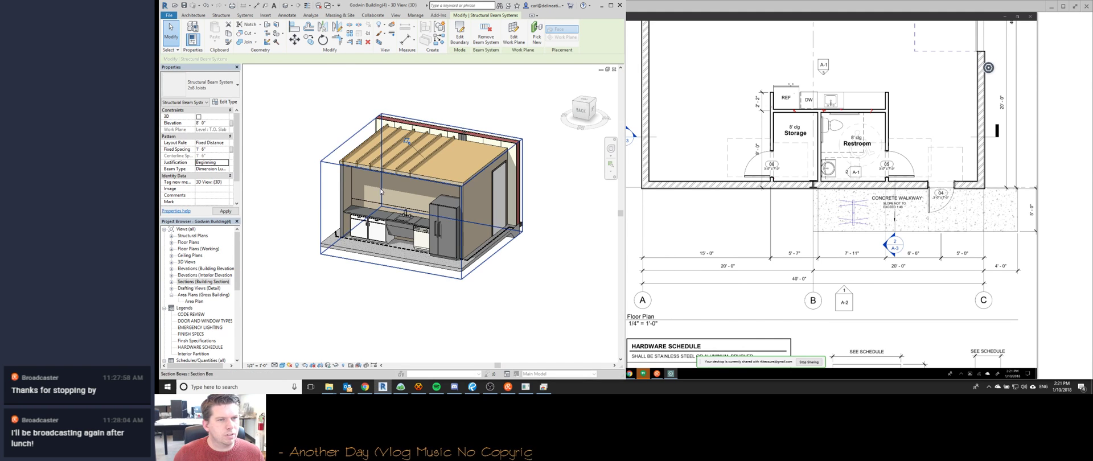
{"action": "left_click", "coordinate": [225, 162]}
{"action": "left_click", "coordinate": [211, 181]}
{"action": "left_click", "coordinate": [225, 164]}
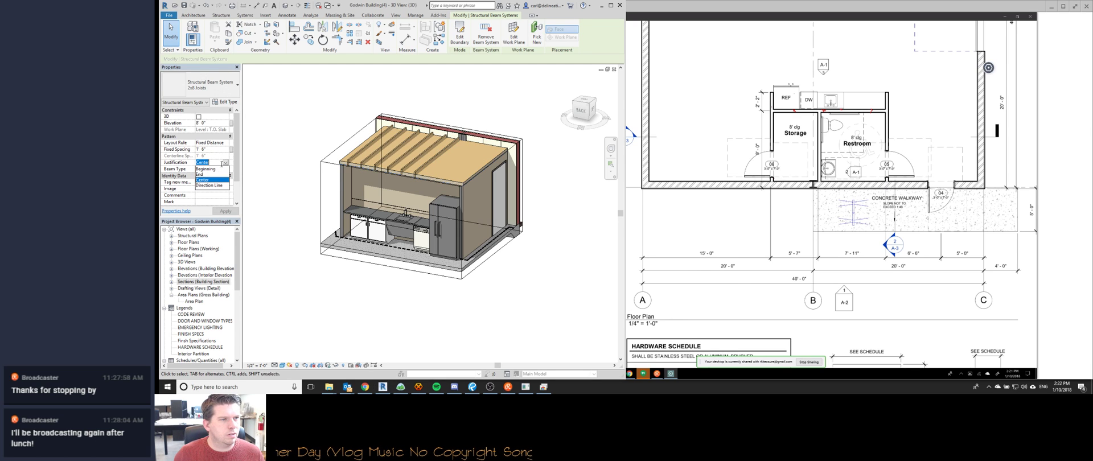
{"action": "left_click", "coordinate": [378, 312]}
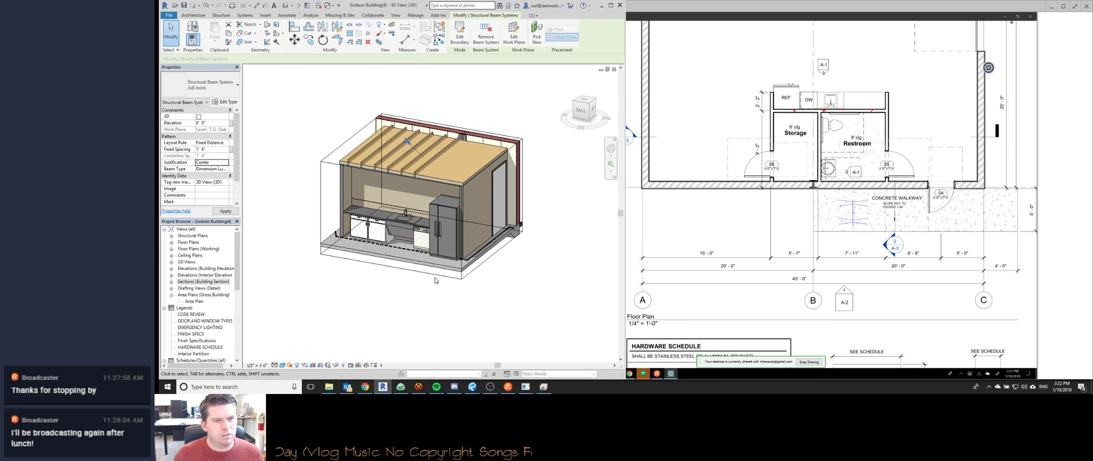
Extend the section box grips to the right and toward the back.
{"action": "left_click", "coordinate": [438, 276]}
{"action": "middle_click_drag", "start_coordinate": [438, 277], "coordinate": [419, 333], "text": "shift"}
{"action": "left_click_drag", "start_coordinate": [479, 234], "coordinate": [510, 254]}
{"action": "left_click_drag", "start_coordinate": [482, 167], "coordinate": [493, 157]}
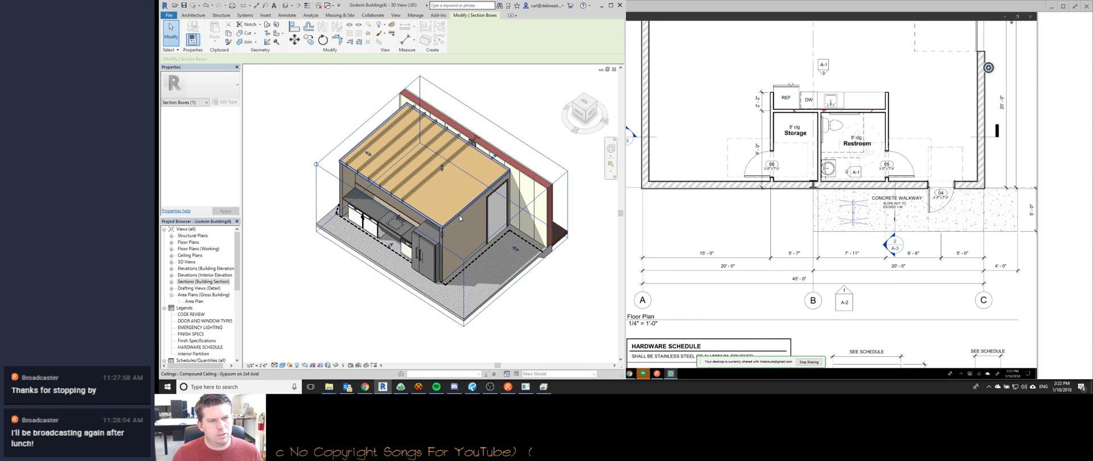
Define a new Beam Direction in the joist system's boundary sketch and finish to regenerate joists.
{"action": "left_click", "coordinate": [442, 202]}
{"action": "mouse_move", "coordinate": [440, 202]}
{"action": "middle_mouse_down", "text": "shift"}
{"action": "mouse_move", "coordinate": [464, 178]}
{"action": "mouse_move", "coordinate": [435, 196]}
{"action": "middle_mouse_up", "text": "shift"}
{"action": "left_click", "coordinate": [460, 35]}
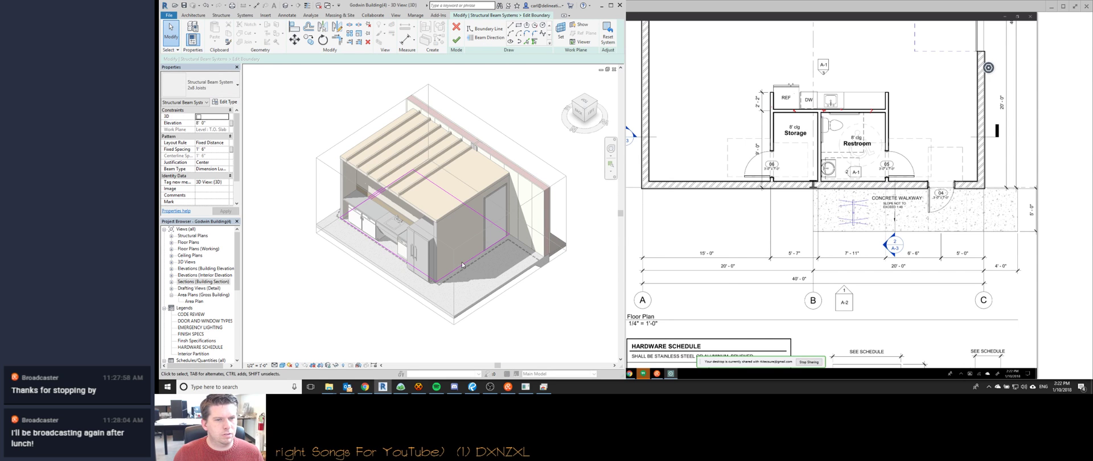
{"action": "left_click", "coordinate": [486, 37]}
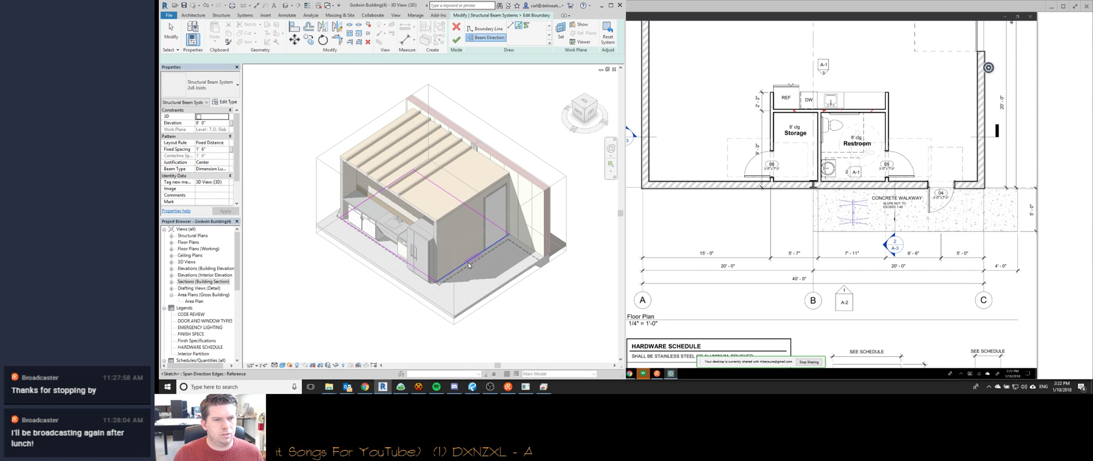
{"action": "key", "text": "f"}
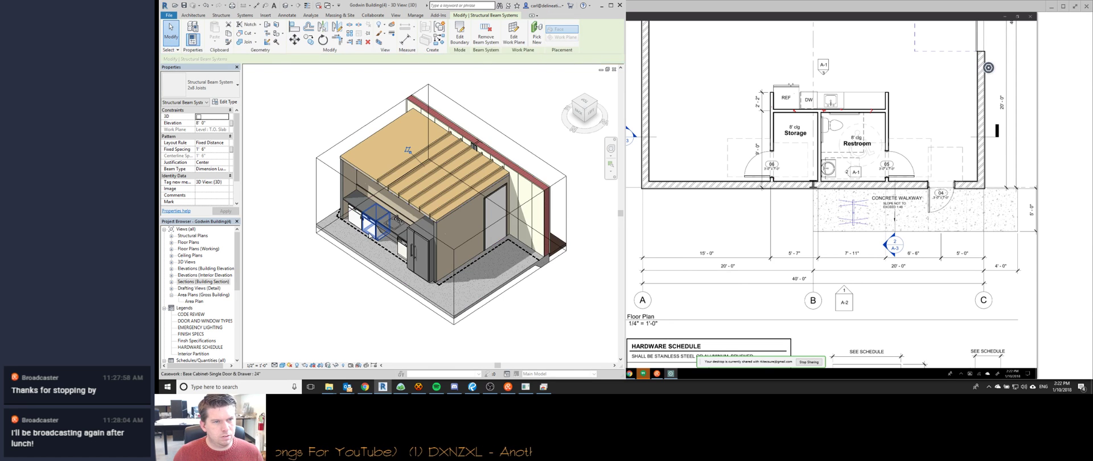
{"action": "mouse_move", "coordinate": [371, 236]}
{"action": "middle_mouse_down", "text": "shift"}
{"action": "mouse_move", "coordinate": [422, 234]}
{"action": "mouse_move", "coordinate": [387, 240]}
{"action": "middle_mouse_up", "text": "shift"}
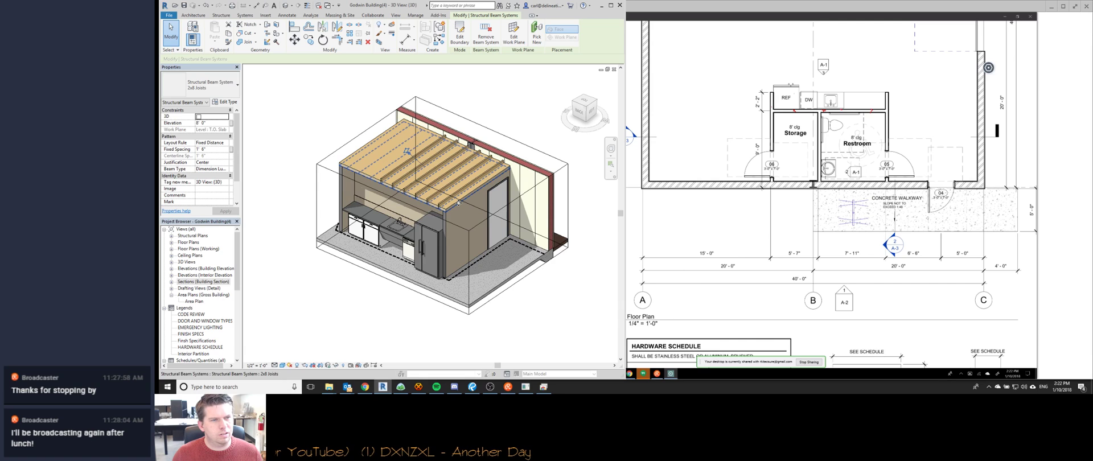
{"action": "left_click", "coordinate": [236, 196]}
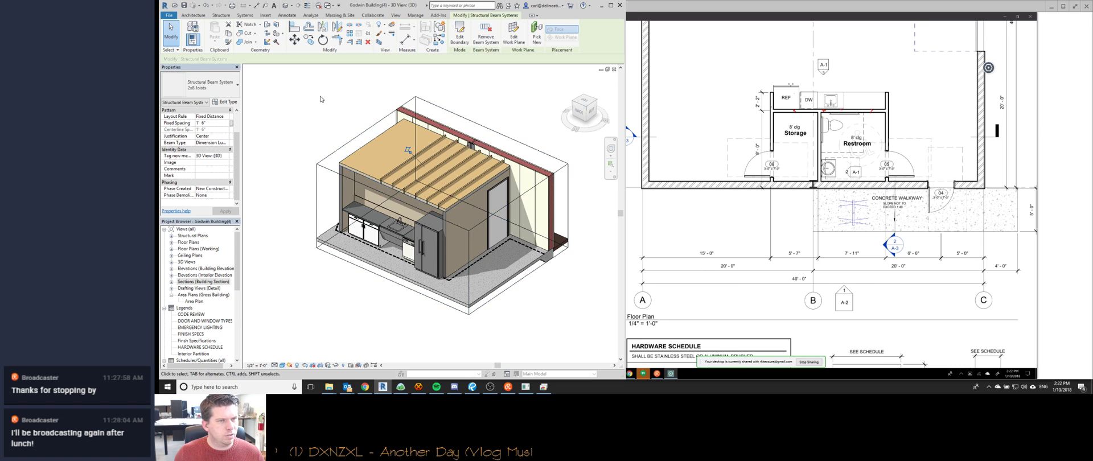
{"action": "middle_click_drag", "start_coordinate": [319, 130], "coordinate": [381, 176], "text": "shift"}
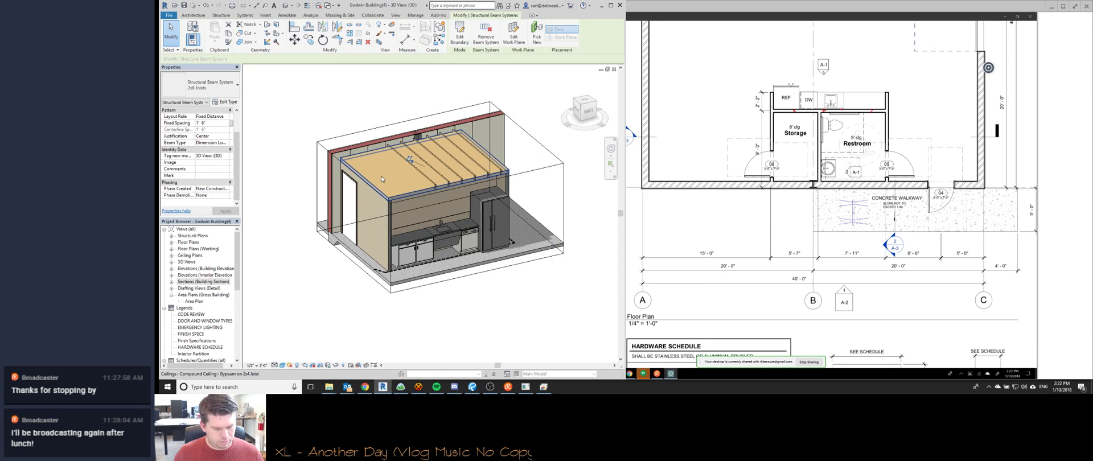
Set the joists' Phase Demolished to None and Phase Created to Existing.
{"action": "left_click", "coordinate": [222, 196]}
{"action": "left_click", "coordinate": [227, 197]}
{"action": "left_click", "coordinate": [227, 198]}
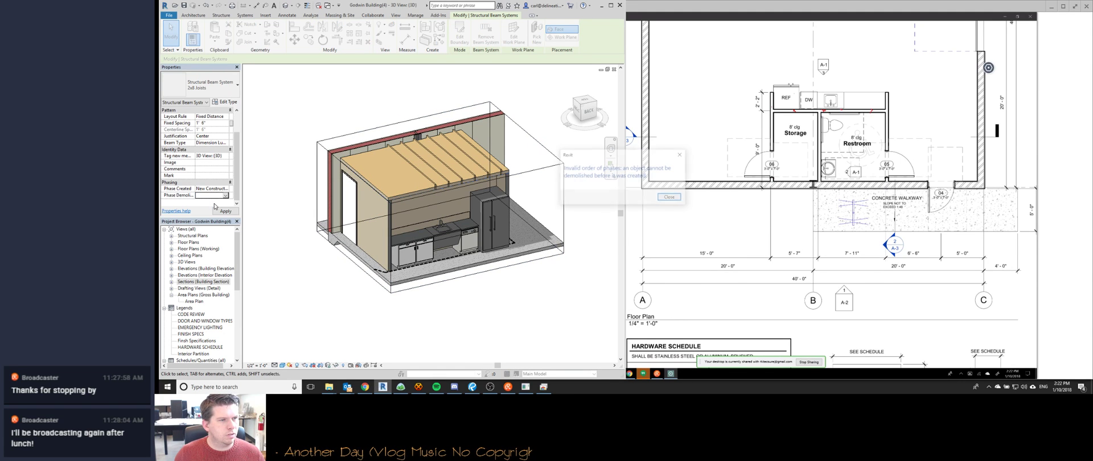
{"action": "key", "text": "Return"}
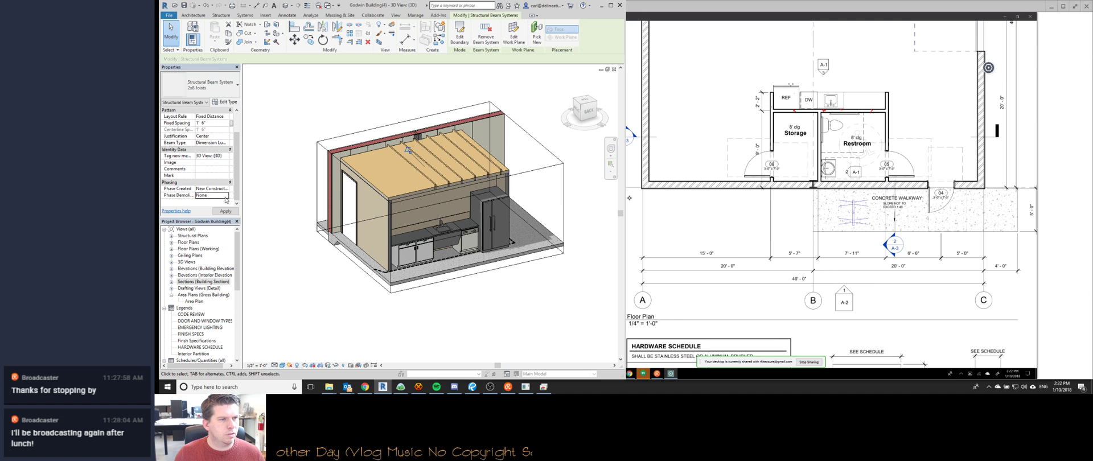
{"action": "left_click", "coordinate": [226, 197]}
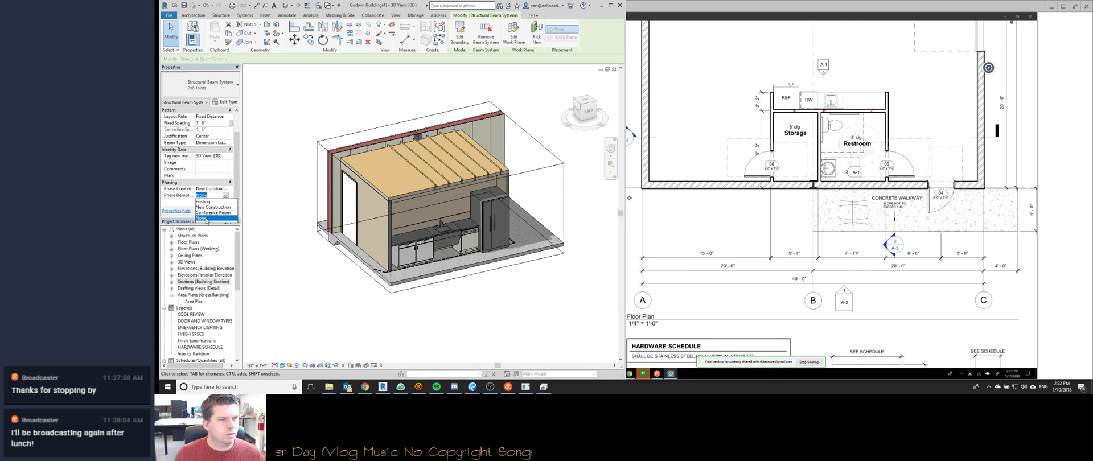
{"action": "left_click", "coordinate": [206, 219]}
{"action": "left_click", "coordinate": [225, 189]}
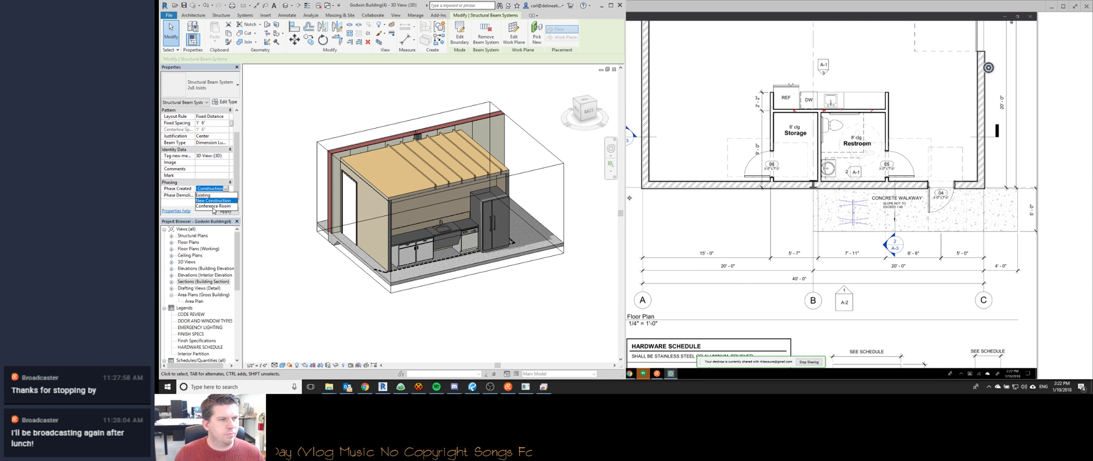
{"action": "left_click", "coordinate": [213, 206]}
{"action": "left_click", "coordinate": [225, 189]}
{"action": "left_click", "coordinate": [210, 196]}
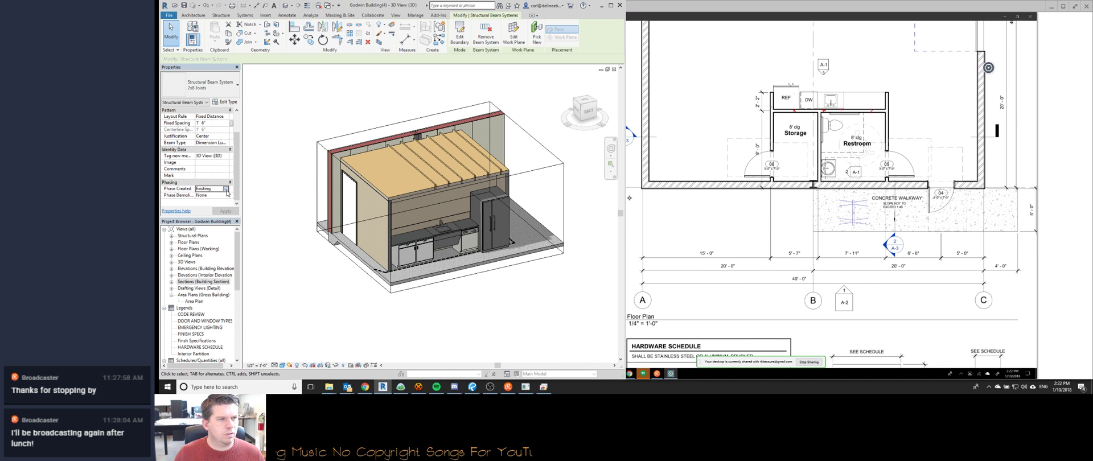
Set the 3D view's Phase Filter to Show All.
{"action": "left_click", "coordinate": [366, 312]}
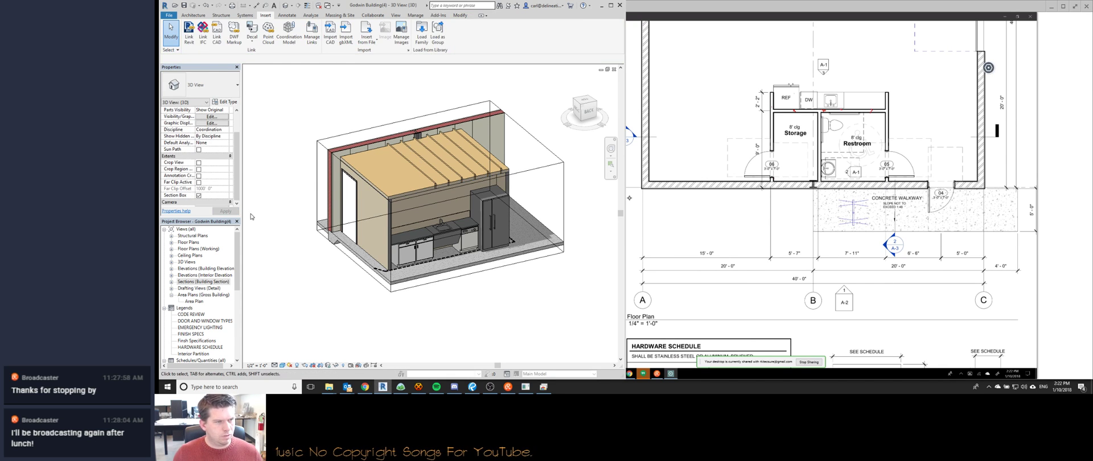
{"action": "scroll", "coordinate": [232, 206], "scroll_direction": "down", "scroll_amount": 2}
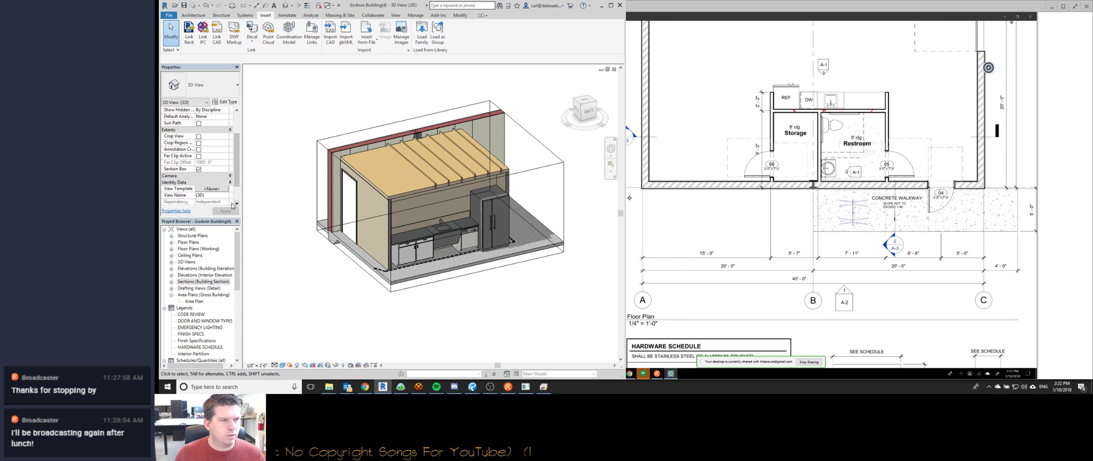
{"action": "left_click", "coordinate": [222, 176]}
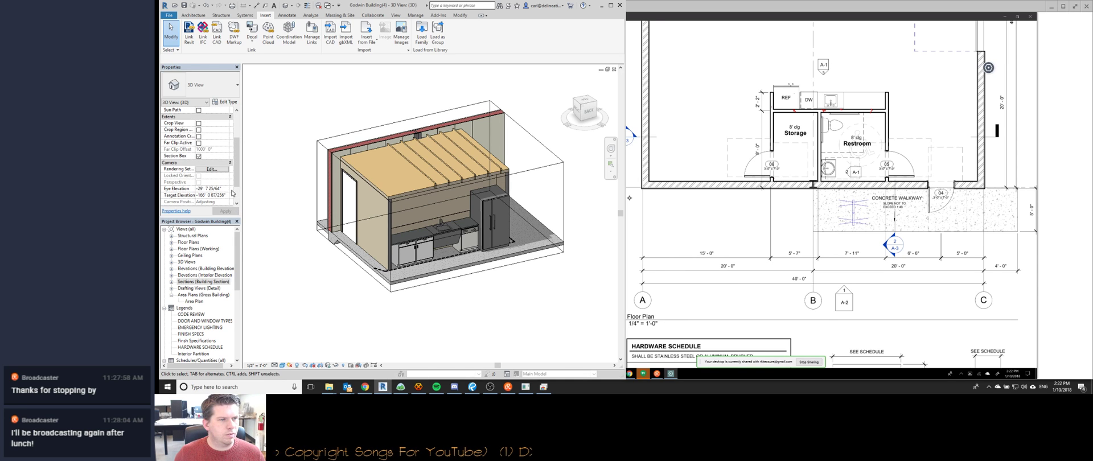
{"action": "scroll", "coordinate": [236, 199], "scroll_direction": "down", "scroll_amount": 2}
{"action": "left_click", "coordinate": [220, 177]}
{"action": "left_click", "coordinate": [227, 197]}
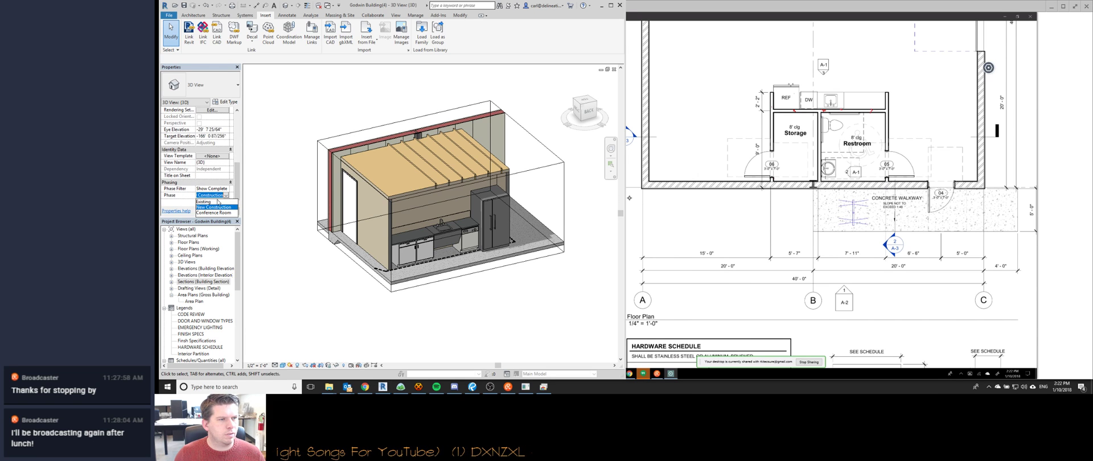
{"action": "left_click", "coordinate": [221, 188]}
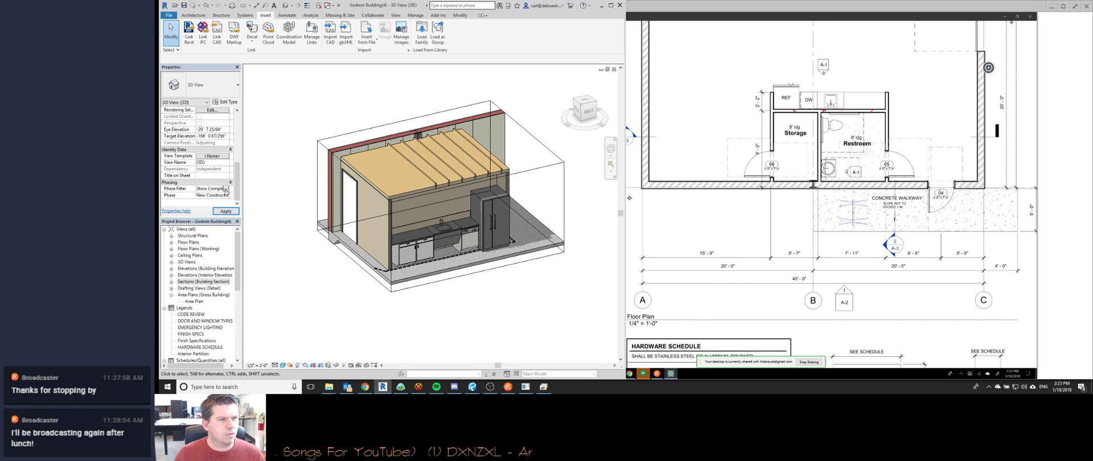
{"action": "left_click", "coordinate": [222, 189]}
{"action": "left_click", "coordinate": [218, 201]}
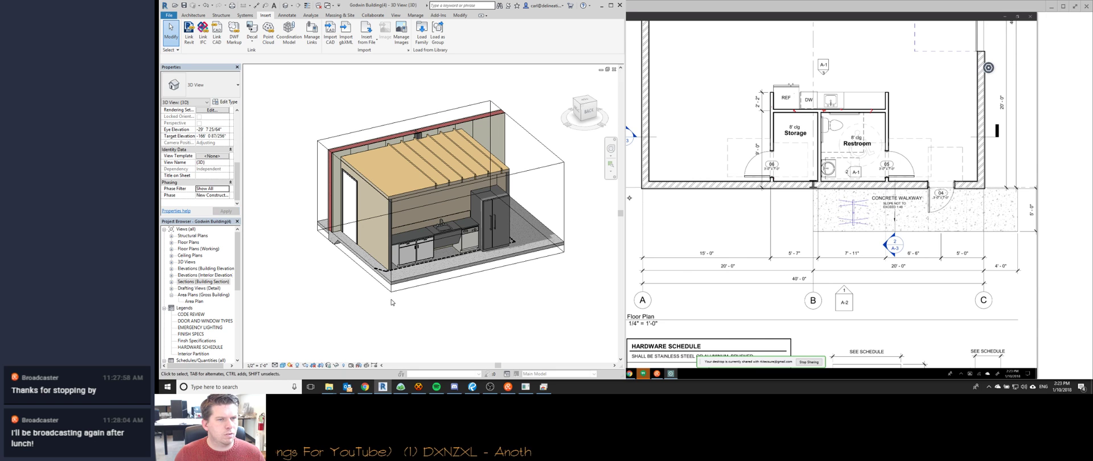
Delete the existing joist system above the kitchen ceiling.
{"action": "left_click", "coordinate": [435, 188]}
{"action": "key", "text": "Delete"}
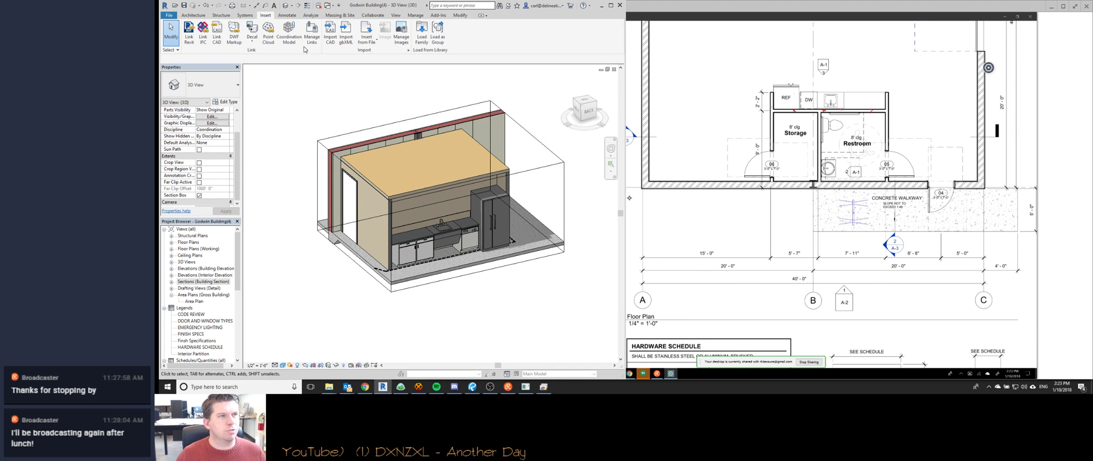
{"action": "left_click", "coordinate": [221, 16]}
{"action": "left_click", "coordinate": [241, 42]}
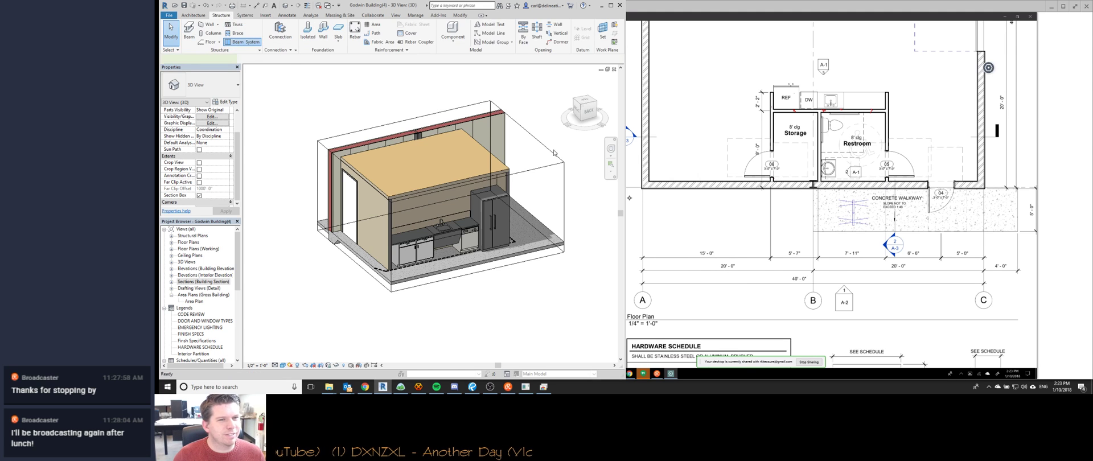
Sketch the new joist system boundary by picking the kitchen ceiling's edges.
{"action": "left_click", "coordinate": [527, 42]}
{"action": "left_click", "coordinate": [365, 250]}
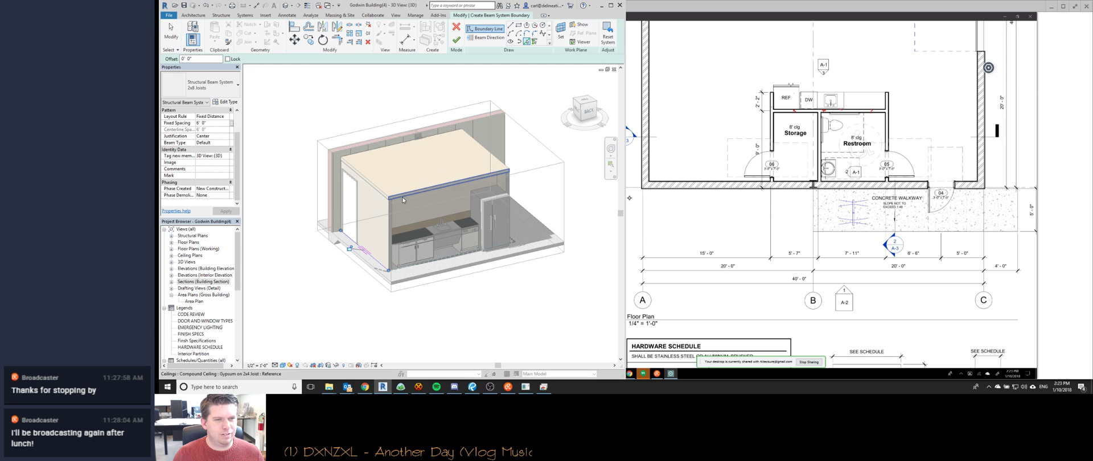
{"action": "middle_click_drag", "start_coordinate": [526, 220], "coordinate": [522, 219], "text": "shift"}
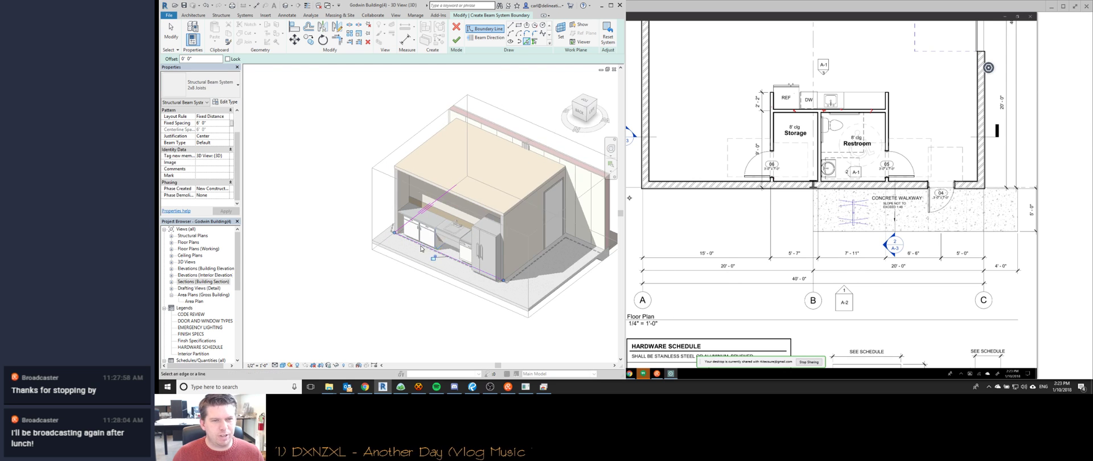
{"action": "left_click", "coordinate": [542, 157]}
{"action": "key", "text": "Escape"}
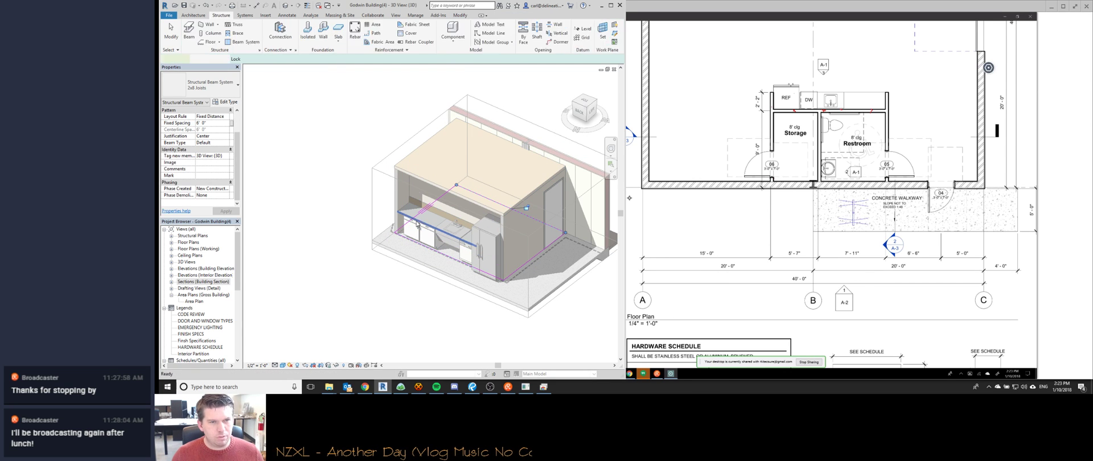
Apply a new joist spacing and choose the dimension lumber joist type.
{"action": "left_click", "coordinate": [420, 223]}
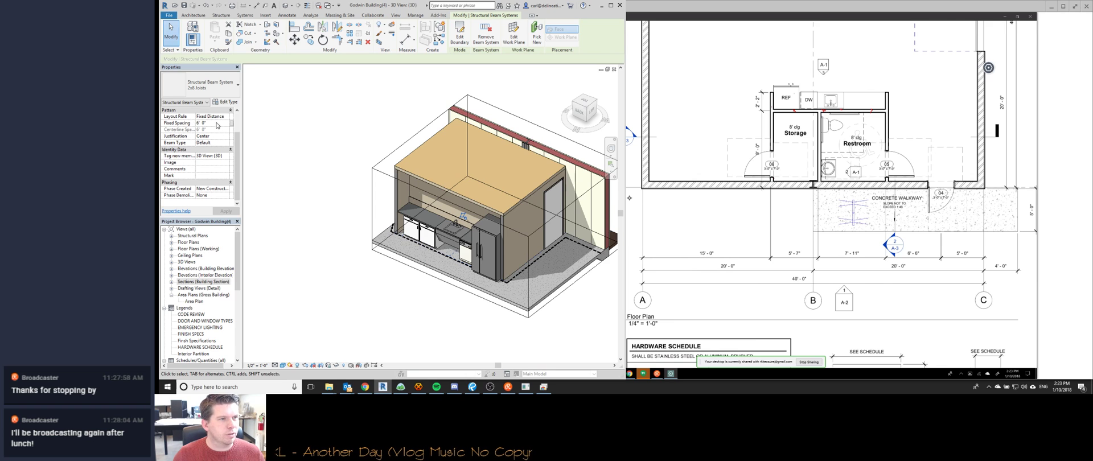
{"action": "key", "text": "Return"}
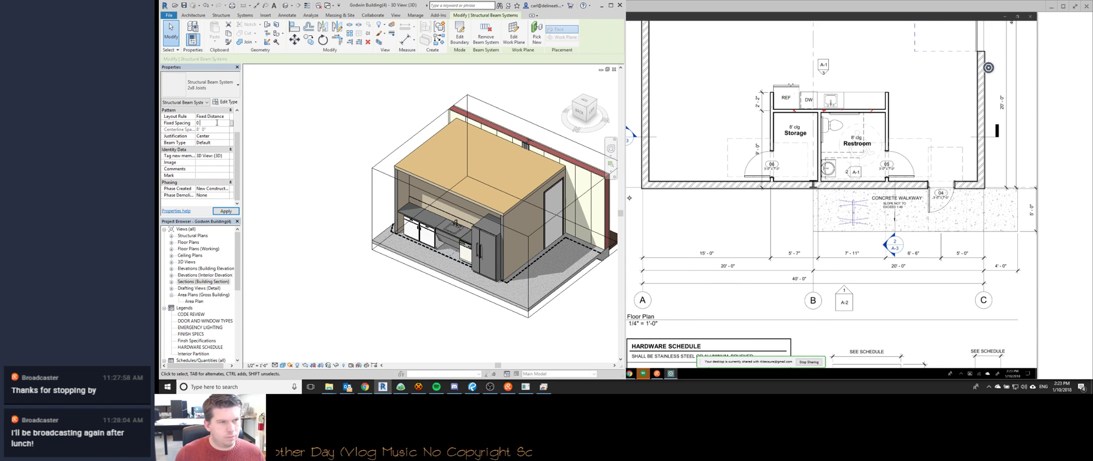
{"action": "left_click", "coordinate": [226, 211]}
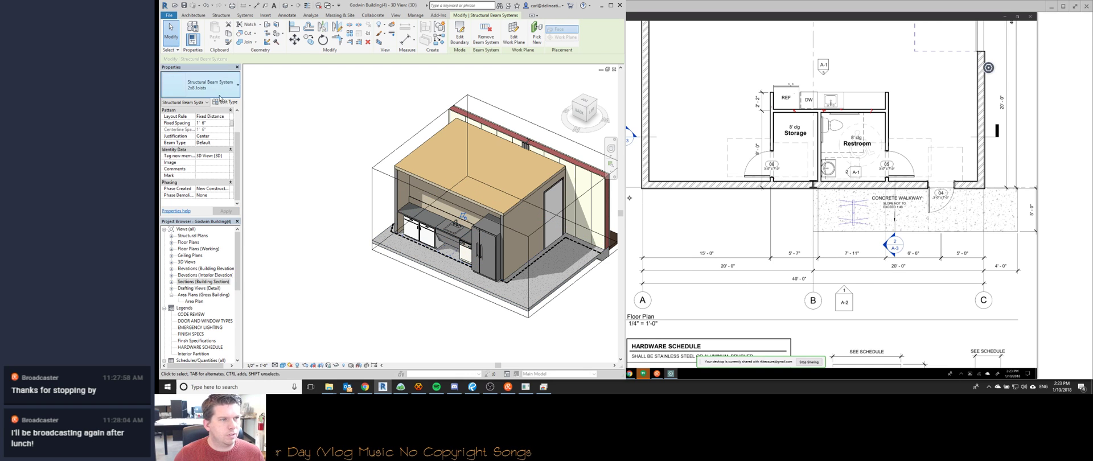
{"action": "left_click", "coordinate": [214, 123]}
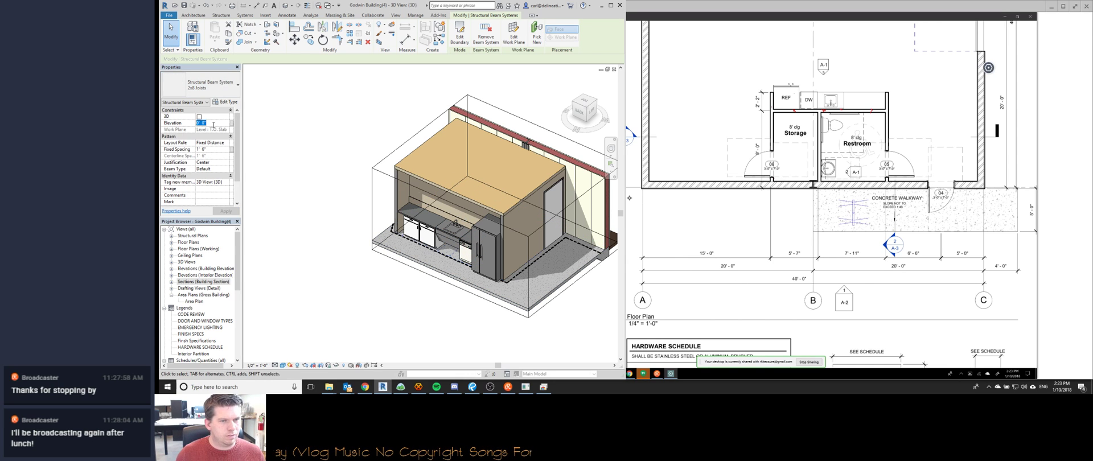
{"action": "left_click", "coordinate": [227, 169]}
{"action": "left_click", "coordinate": [219, 177]}
Raise the 2x8 Joists system to an 8' 0" elevation.
{"action": "middle_click_drag", "start_coordinate": [408, 323], "coordinate": [494, 349], "text": "shift"}
{"action": "left_click", "coordinate": [503, 272]}
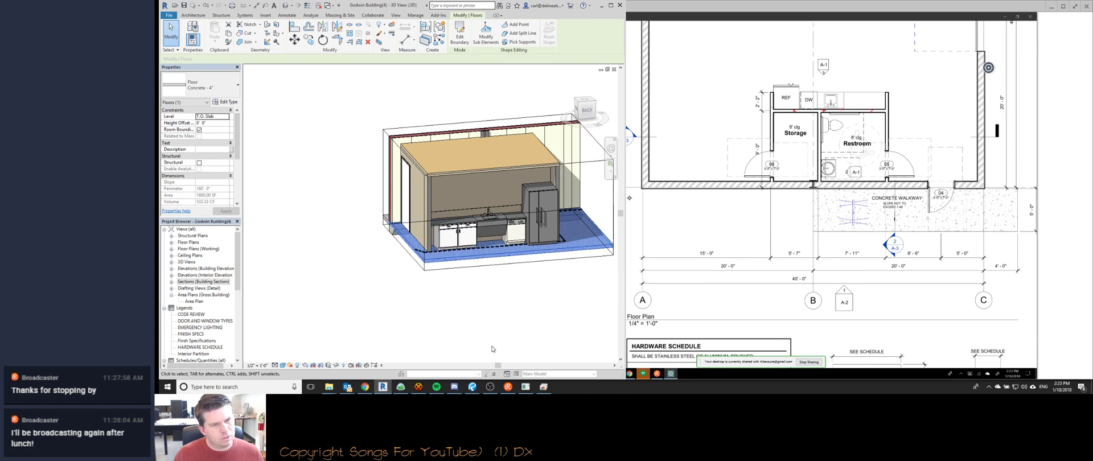
{"action": "key", "text": "Escape"}
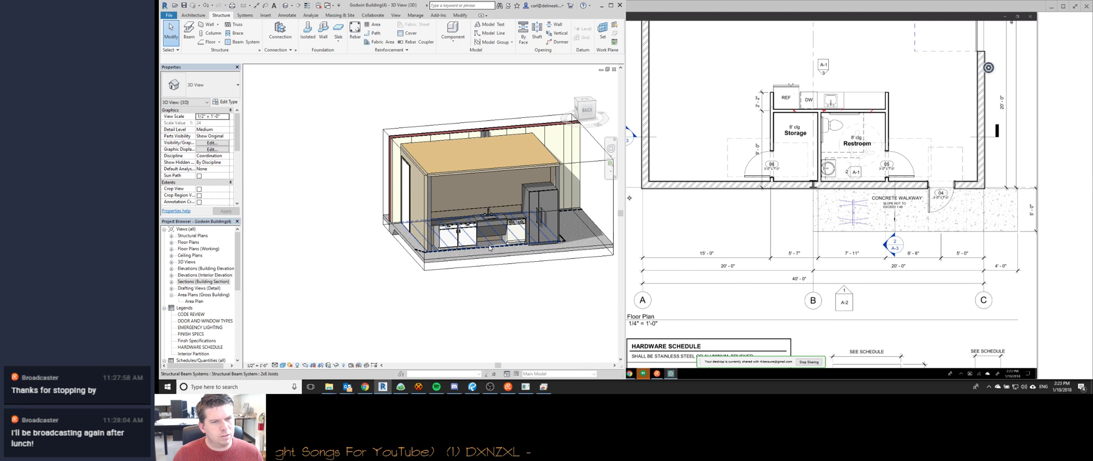
{"action": "left_click", "coordinate": [490, 249]}
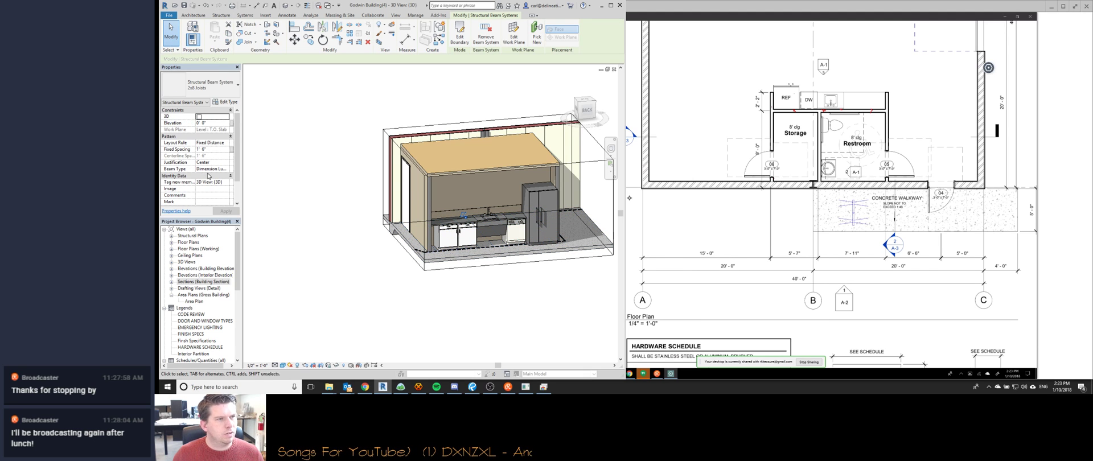
{"action": "left_click", "coordinate": [214, 123]}
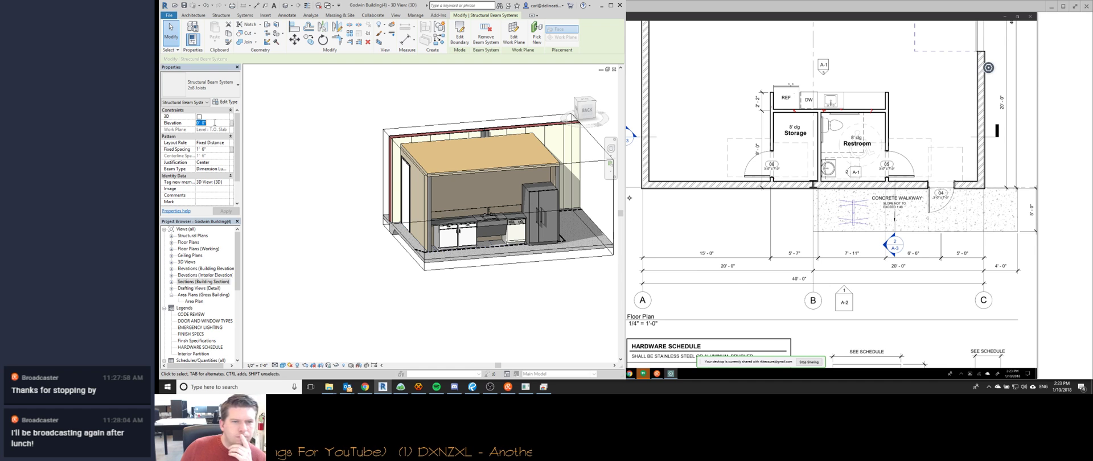
{"action": "type", "text": "8"}
{"action": "key", "text": "Return"}
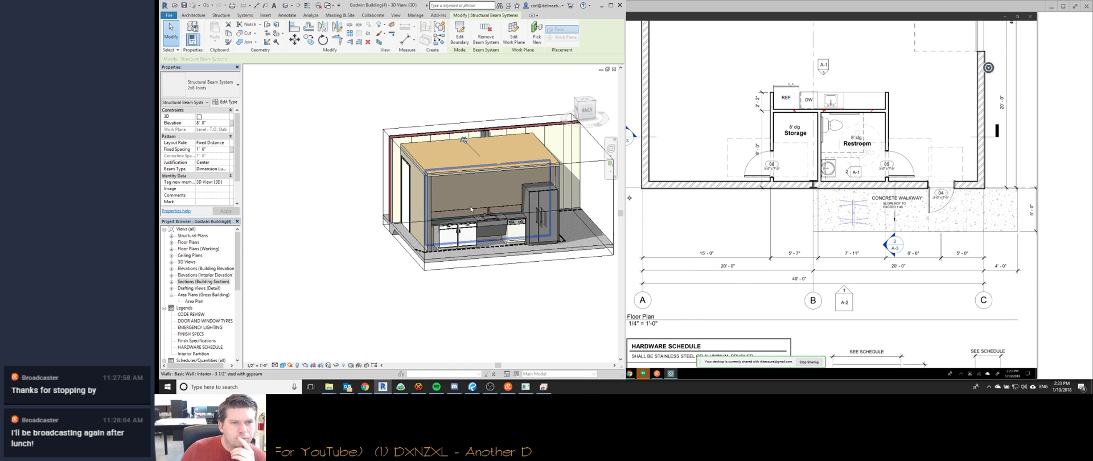
Review Structural Framing in Visibility/Graphics and set the joists to Dimension Lumber : 2x8.
{"action": "middle_click_drag", "start_coordinate": [474, 227], "coordinate": [467, 235], "text": "shift"}
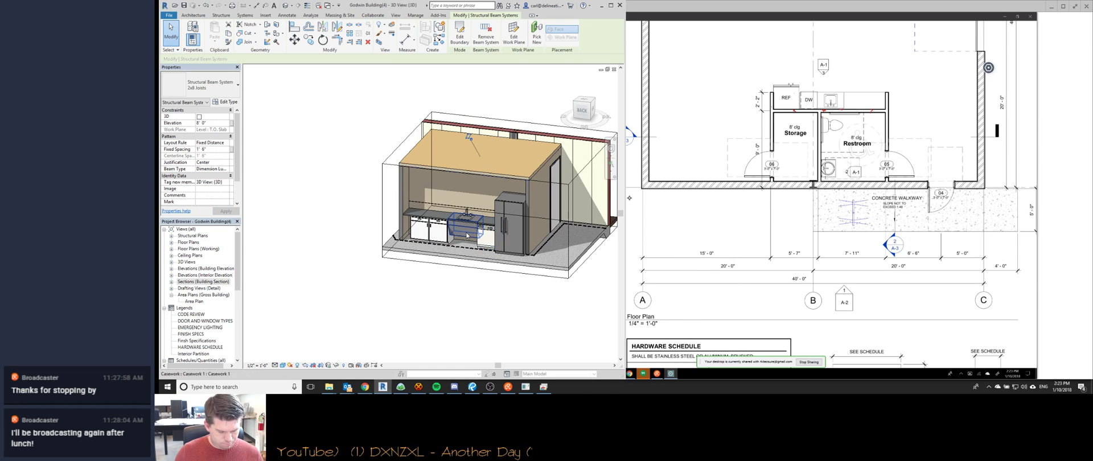
{"action": "key", "text": "v"}
{"action": "key", "text": "v"}
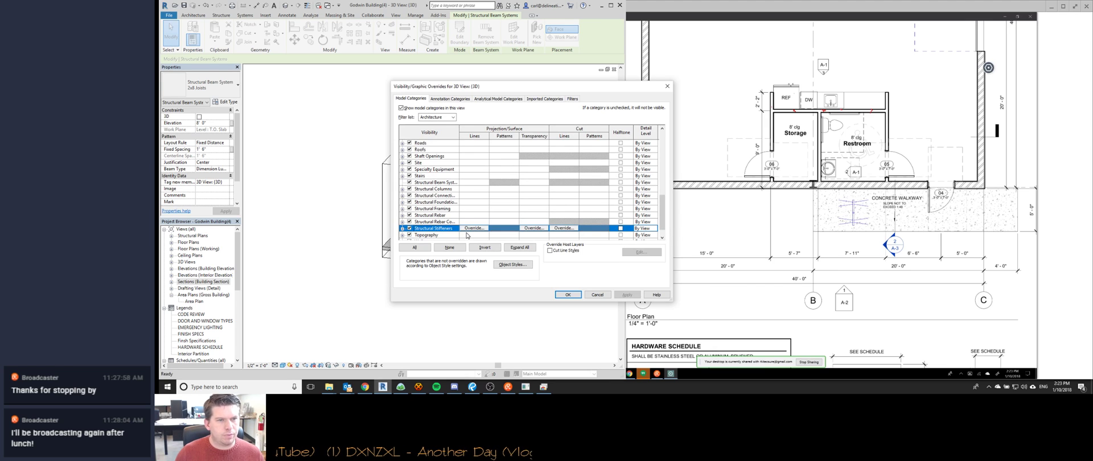
{"action": "left_click", "coordinate": [403, 210]}
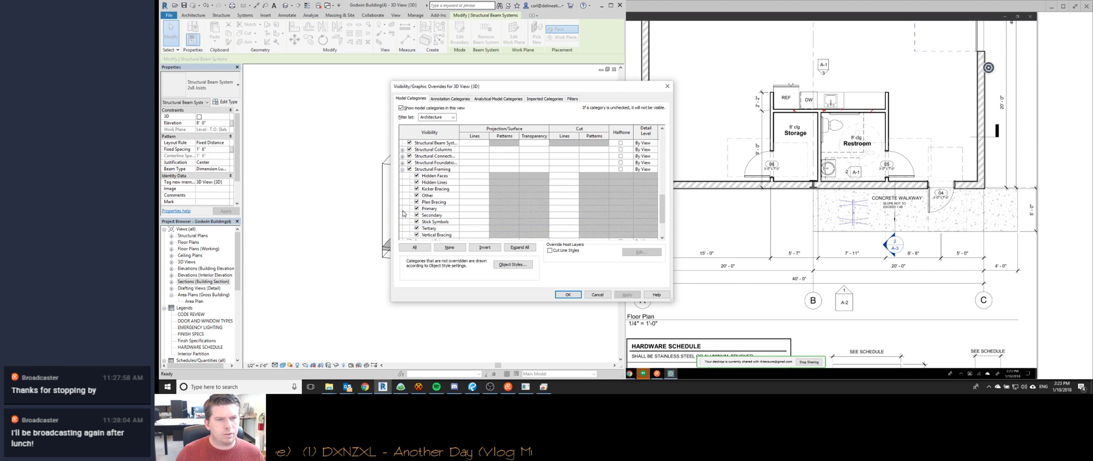
{"action": "left_click", "coordinate": [597, 294]}
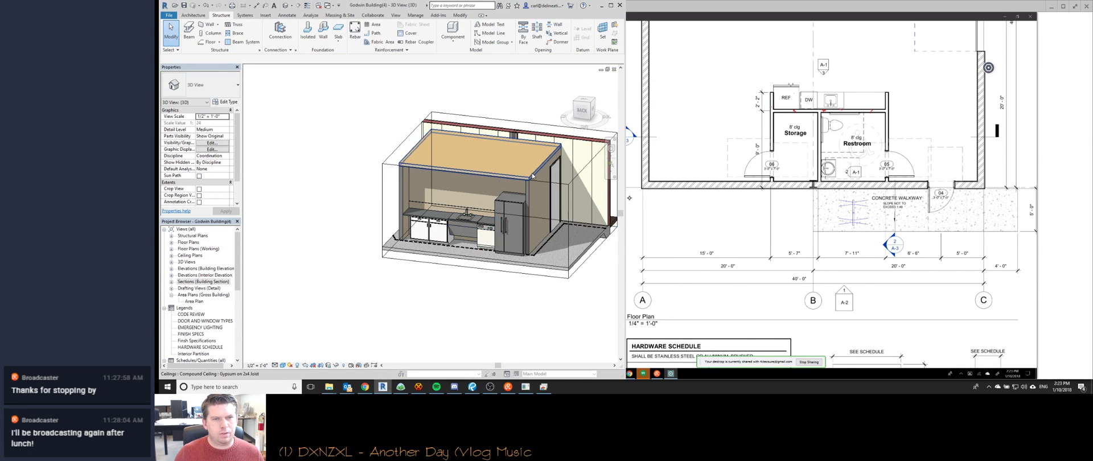
{"action": "left_click", "coordinate": [535, 177]}
{"action": "left_click", "coordinate": [226, 169]}
{"action": "left_click", "coordinate": [228, 176]}
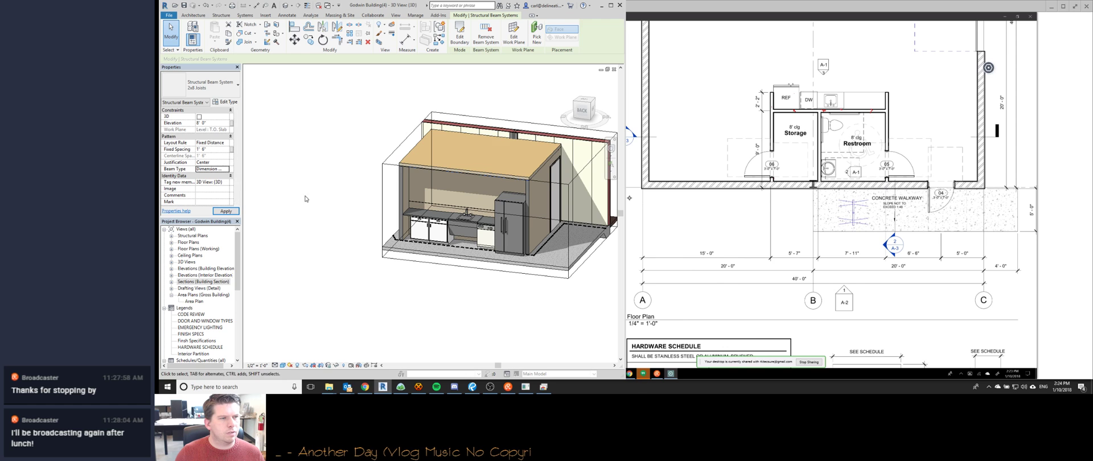
Temporarily hide the kitchen ceiling to inspect the joists, then restore it.
{"action": "left_click", "coordinate": [516, 176]}
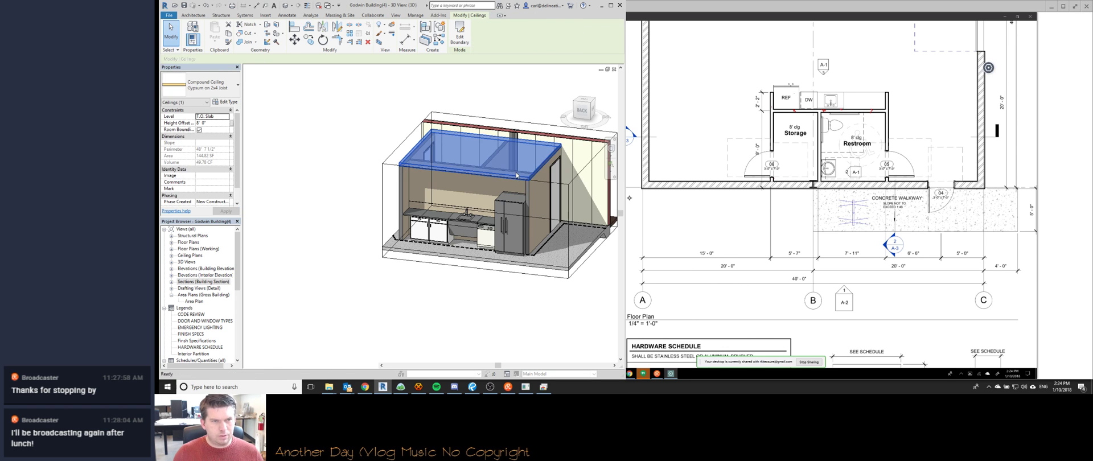
{"action": "key", "text": "h"}
{"action": "key", "text": "h"}
{"action": "middle_click_drag", "start_coordinate": [516, 175], "coordinate": [443, 167], "text": "shift"}
{"action": "key", "text": "h"}
{"action": "key", "text": "r"}
Uncheck Section Box in the 3D view properties to show the whole building.
{"action": "left_click", "coordinate": [442, 166]}
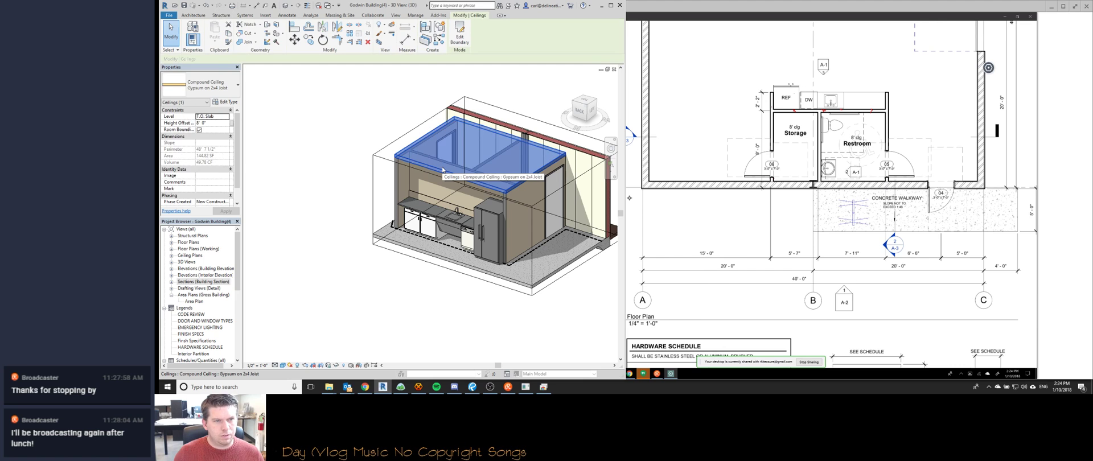
{"action": "middle_click_drag", "start_coordinate": [491, 237], "coordinate": [429, 247], "text": "shift"}
{"action": "scroll", "coordinate": [429, 247], "scroll_direction": "down", "scroll_amount": 2}
{"action": "left_click", "coordinate": [427, 241]}
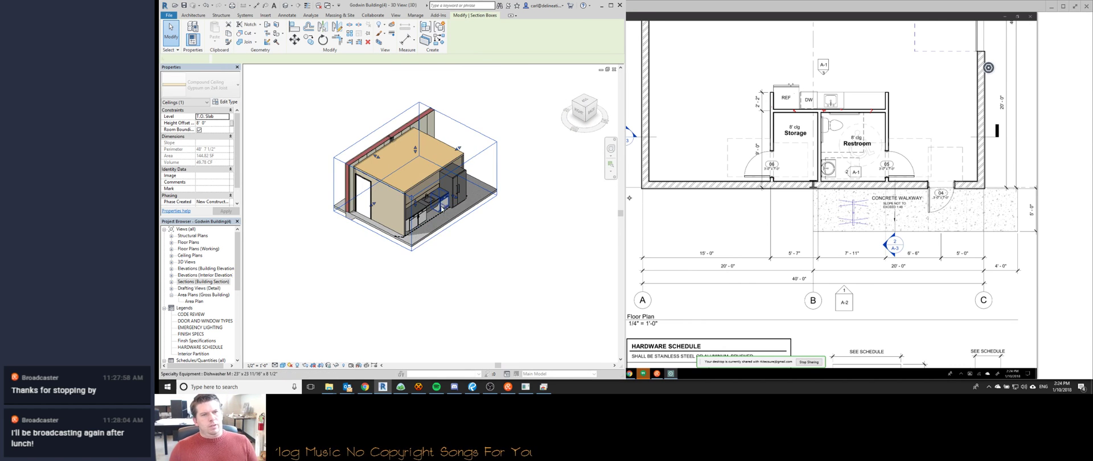
{"action": "middle_click_drag", "start_coordinate": [559, 248], "coordinate": [477, 230], "text": "shift"}
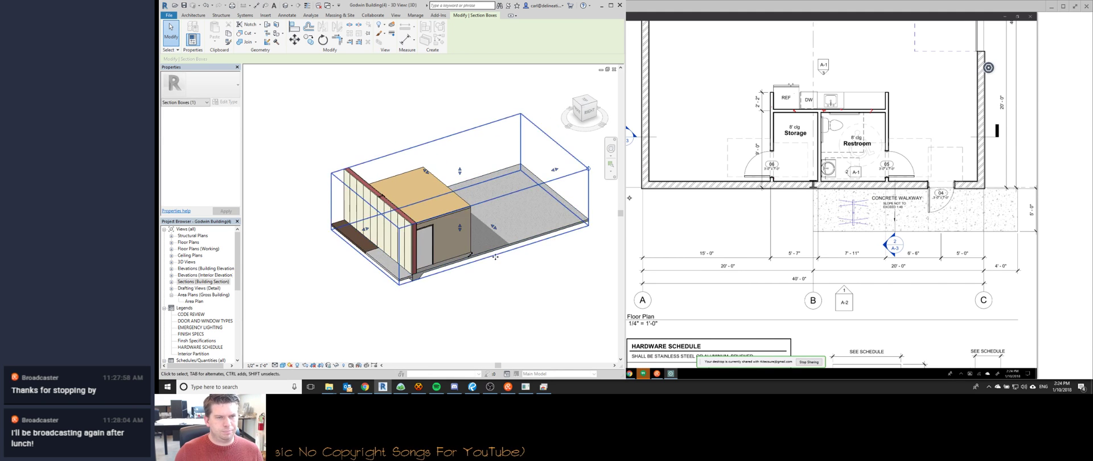
{"action": "scroll", "coordinate": [476, 227], "scroll_direction": "down", "scroll_amount": 5}
{"action": "key", "text": "Escape"}
{"action": "scroll", "coordinate": [237, 197], "scroll_direction": "down", "scroll_amount": 5}
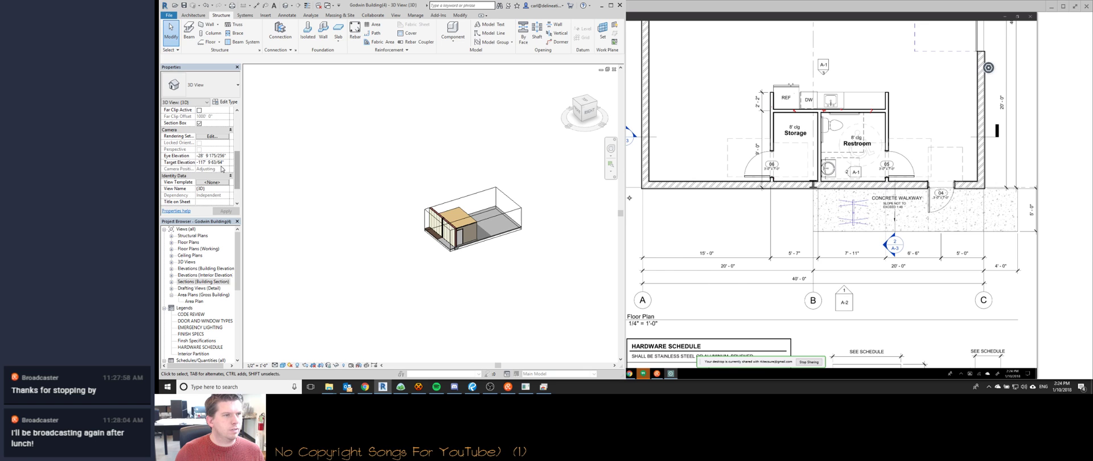
{"action": "left_click", "coordinate": [198, 123]}
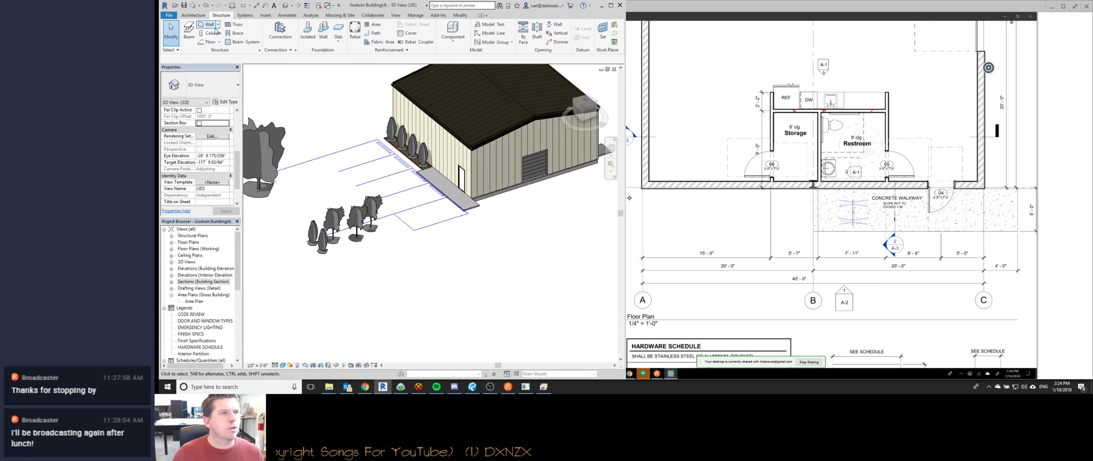
{"action": "left_click", "coordinate": [237, 42]}
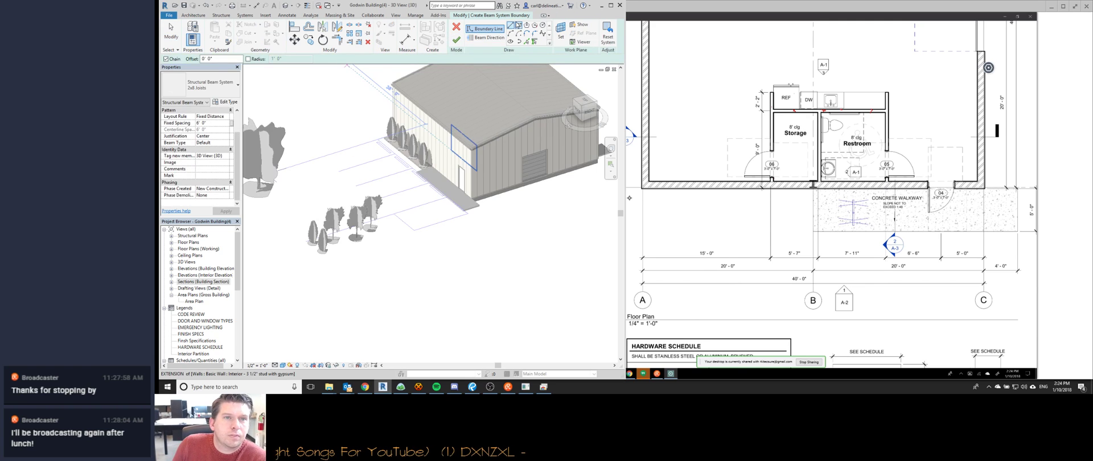
Create a rectangular trial 2x8 joist system beside the building with tighter fixed spacing.
{"action": "left_click", "coordinate": [556, 199]}
{"action": "left_click", "coordinate": [511, 270]}
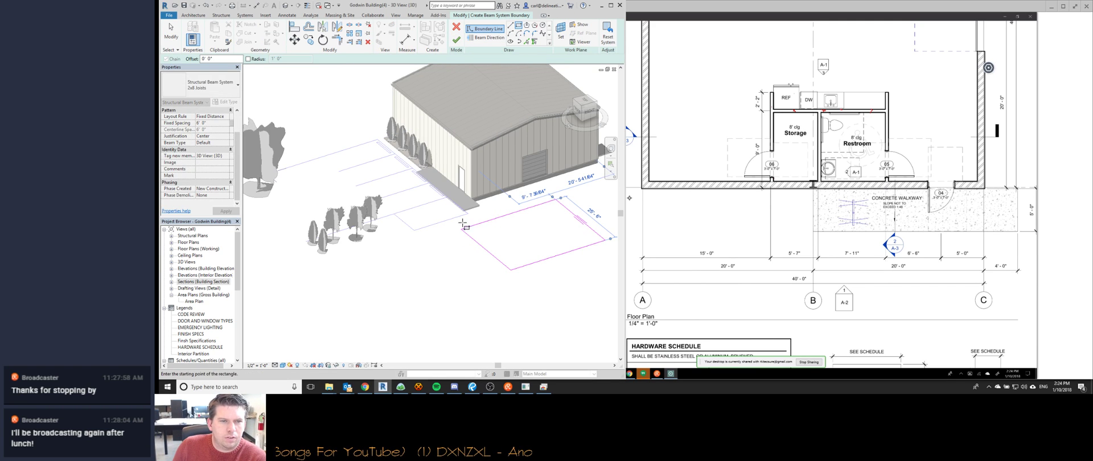
{"action": "left_click", "coordinate": [227, 144]}
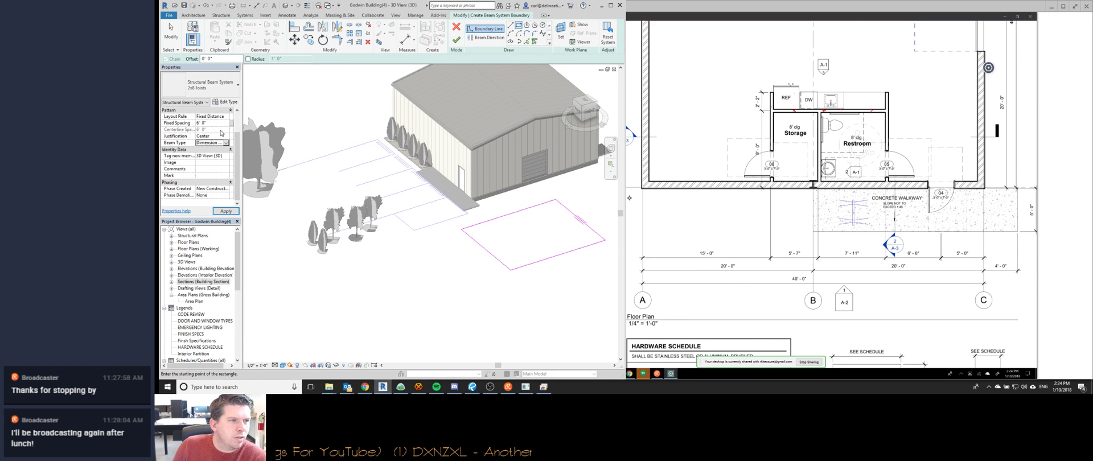
{"action": "left_click", "coordinate": [456, 39]}
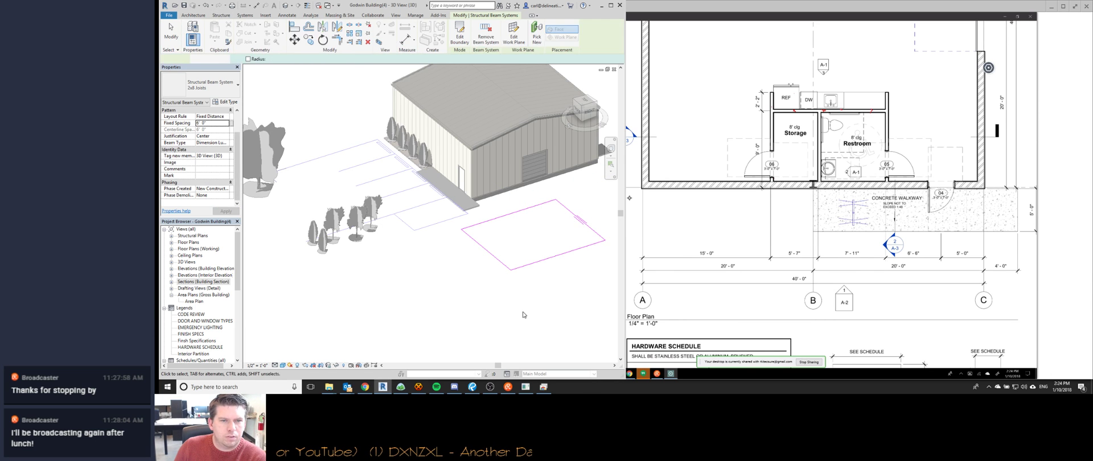
{"action": "left_click", "coordinate": [218, 123]}
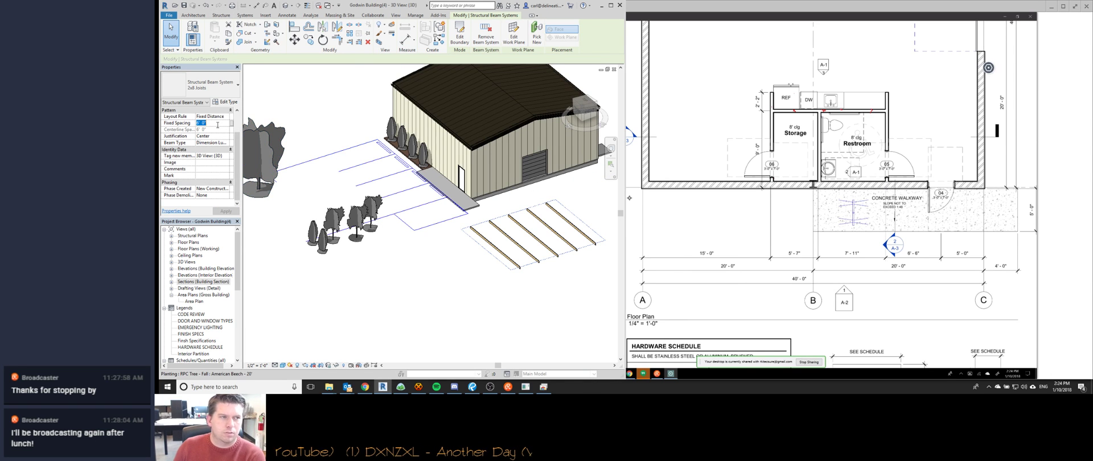
{"action": "left_click", "coordinate": [519, 278]}
Delete the trial joist system and view the building's rear.
{"action": "left_click", "coordinate": [591, 229]}
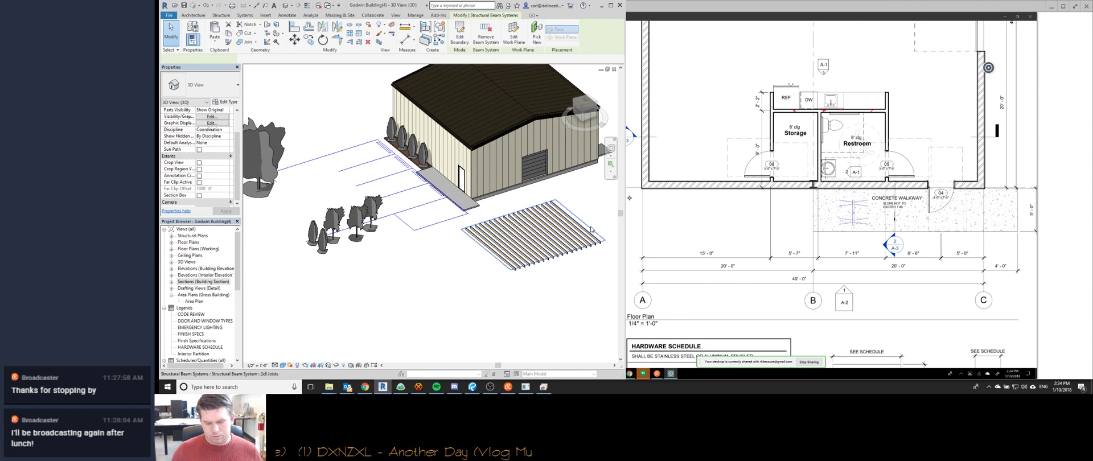
{"action": "key", "text": "Delete"}
{"action": "middle_click_drag", "start_coordinate": [511, 277], "coordinate": [377, 281], "text": "shift"}
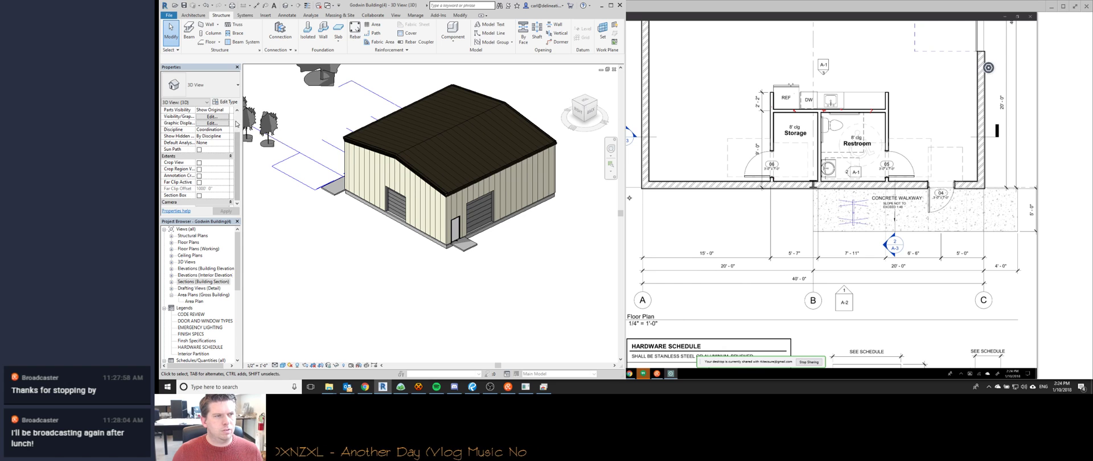
Lower the section box top so the roof is cut away from the 3D view.
{"action": "scroll", "coordinate": [208, 131], "scroll_direction": "up", "scroll_amount": 2}
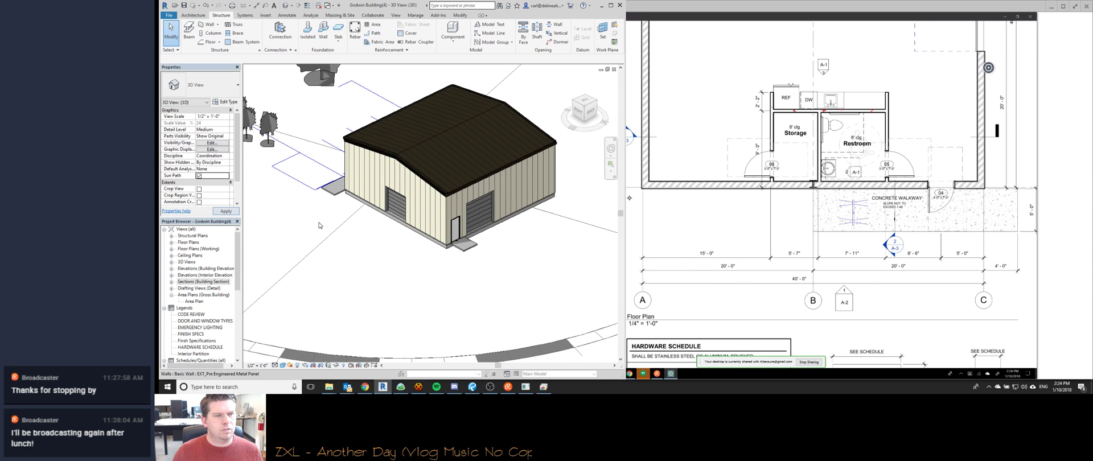
{"action": "scroll", "coordinate": [214, 159], "scroll_direction": "down", "scroll_amount": 5}
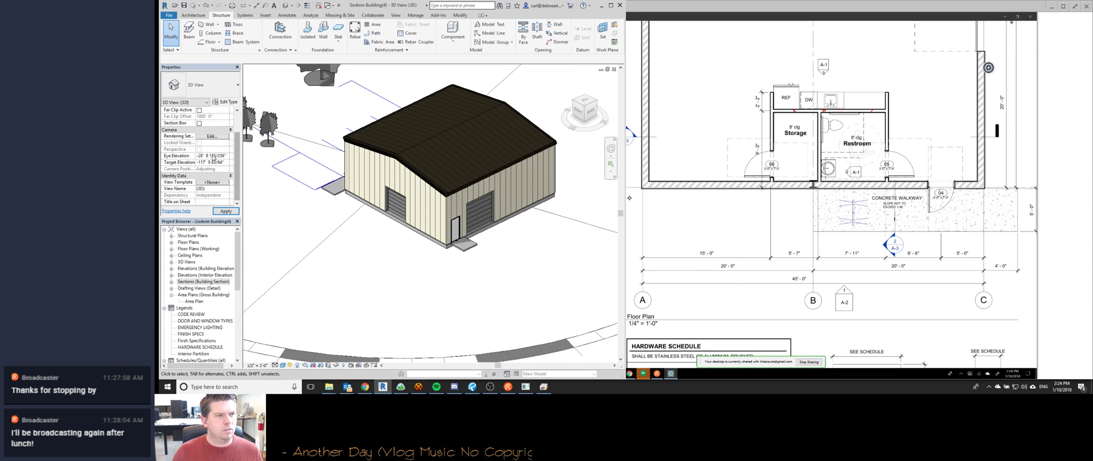
{"action": "scroll", "coordinate": [377, 285], "scroll_direction": "down", "scroll_amount": 4}
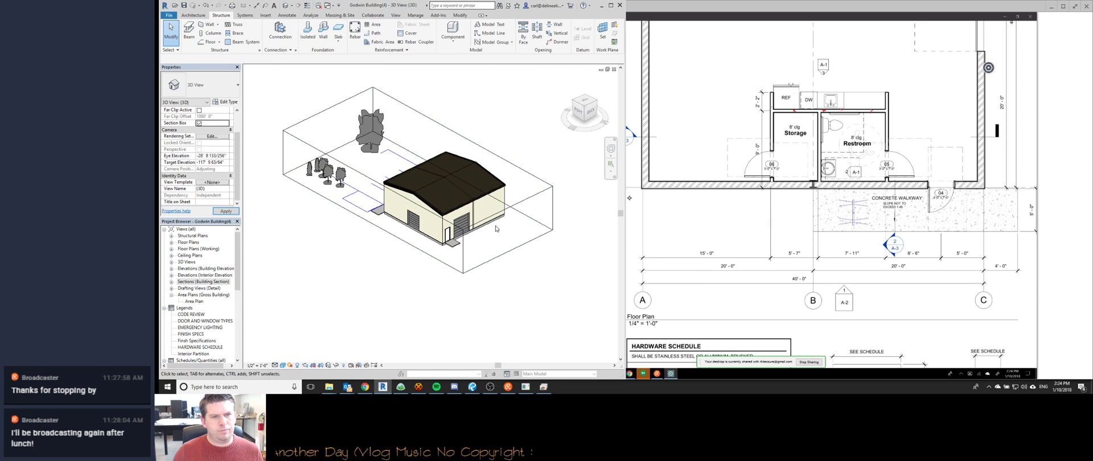
{"action": "left_click", "coordinate": [437, 163]}
{"action": "left_click_drag", "start_coordinate": [419, 160], "coordinate": [418, 183]}
{"action": "middle_click_drag", "start_coordinate": [448, 166], "coordinate": [424, 191], "text": "shift"}
{"action": "scroll", "coordinate": [427, 190], "scroll_direction": "up", "scroll_amount": 5}
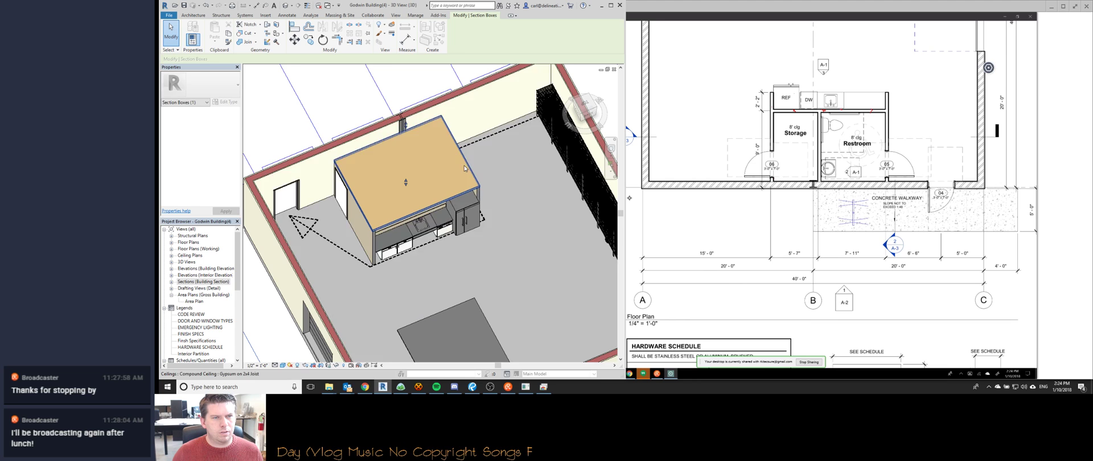
Edit the 2x8 joist system's boundary and sketch a new rectangle on the floor.
{"action": "left_click", "coordinate": [468, 165]}
{"action": "middle_click_drag", "start_coordinate": [468, 165], "coordinate": [444, 210], "text": "shift"}
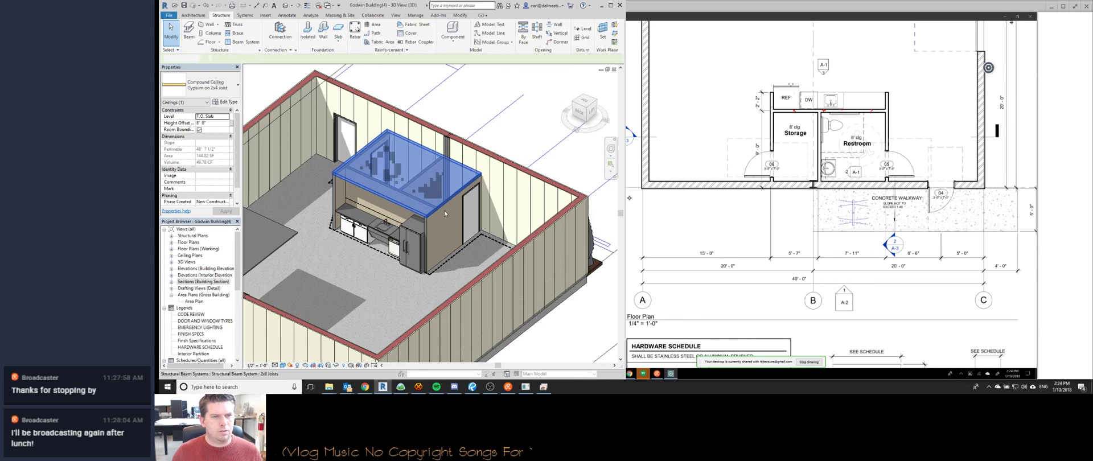
{"action": "left_click", "coordinate": [443, 209]}
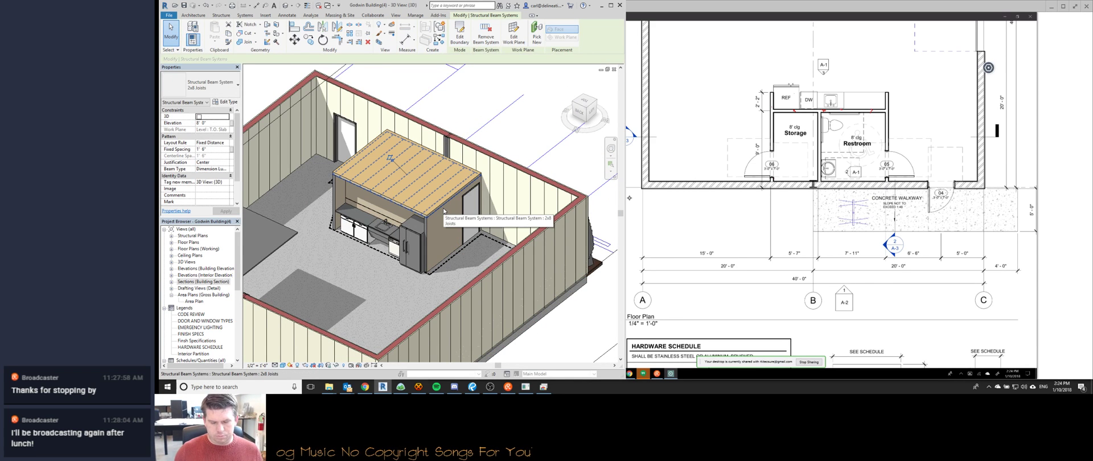
{"action": "left_click", "coordinate": [457, 44]}
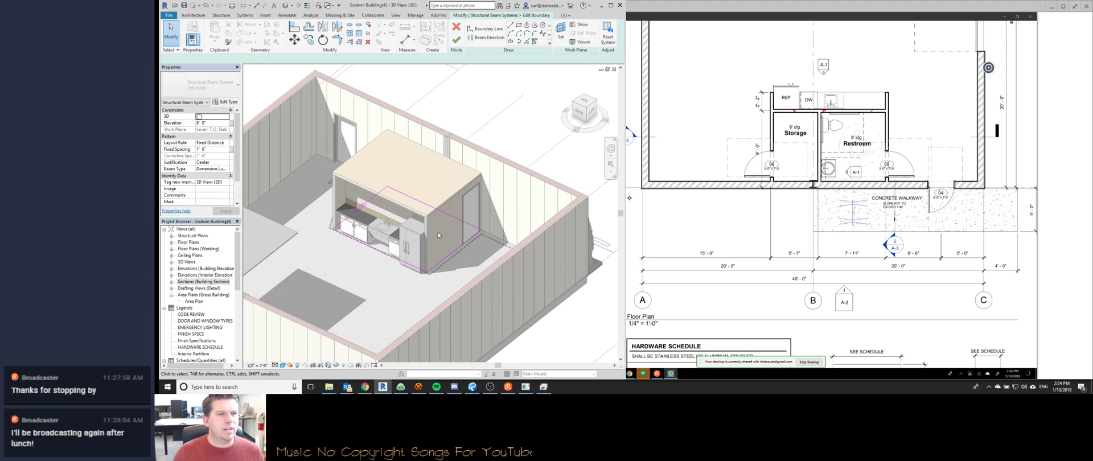
{"action": "middle_click_drag", "start_coordinate": [432, 287], "coordinate": [453, 237]}
{"action": "scroll", "coordinate": [360, 239], "scroll_direction": "down", "scroll_amount": 1}
{"action": "left_click", "coordinate": [315, 212]}
{"action": "left_click", "coordinate": [381, 282]}
{"action": "key", "text": "Escape"}
{"action": "key", "text": "Escape"}
Delete the old boundary loop and finish the new joist system boundary.
{"action": "key", "text": "Tab"}
{"action": "left_click", "coordinate": [407, 215]}
{"action": "key", "text": "Delete"}
{"action": "left_click", "coordinate": [488, 37]}
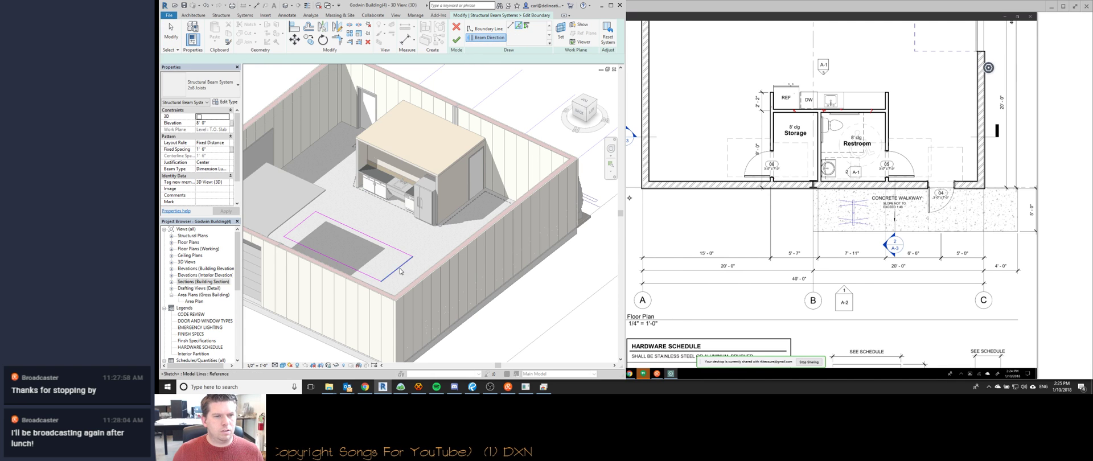
{"action": "left_click", "coordinate": [457, 38]}
Move the joist system left toward the wall in a near top-down view.
{"action": "middle_click_drag", "start_coordinate": [451, 210], "coordinate": [434, 325], "text": "shift"}
{"action": "middle_click_drag", "start_coordinate": [422, 254], "coordinate": [525, 310]}
{"action": "left_click_drag", "start_coordinate": [472, 253], "coordinate": [397, 246]}
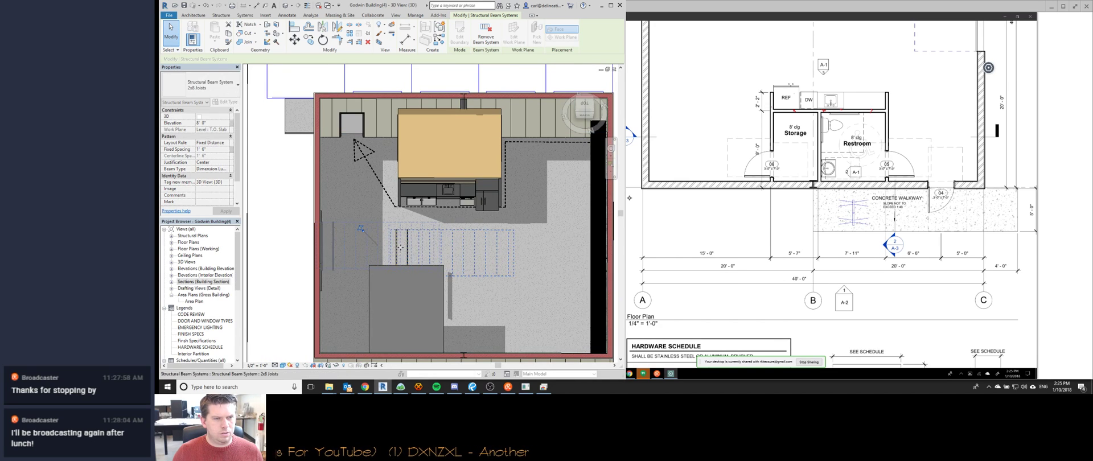
{"action": "middle_click_drag", "start_coordinate": [397, 251], "coordinate": [488, 230]}
{"action": "left_click_drag", "start_coordinate": [489, 230], "coordinate": [418, 228]}
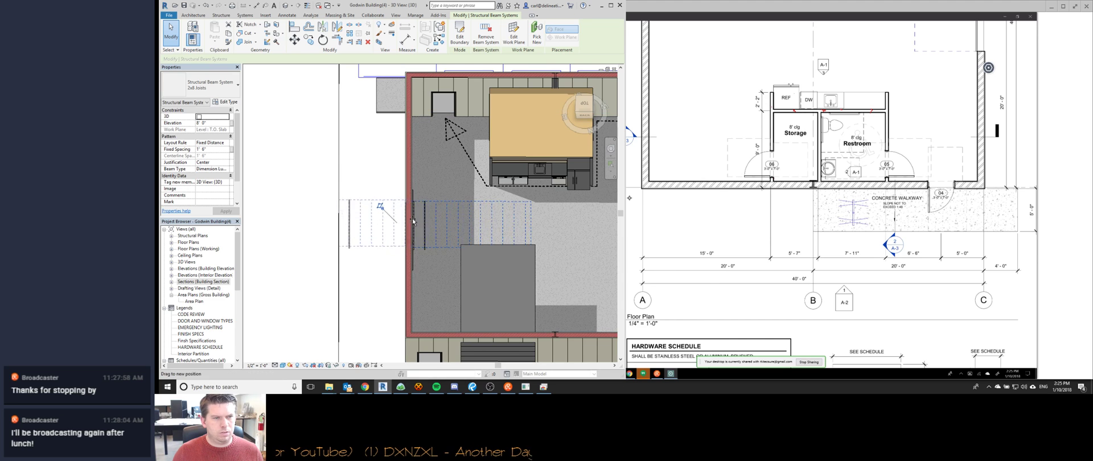
Reshape the joist system boundary to 9'-0" wide and finish the edit.
{"action": "left_click", "coordinate": [340, 177]}
{"action": "middle_click_drag", "start_coordinate": [340, 177], "coordinate": [364, 149], "text": "shift"}
{"action": "left_click", "coordinate": [497, 183]}
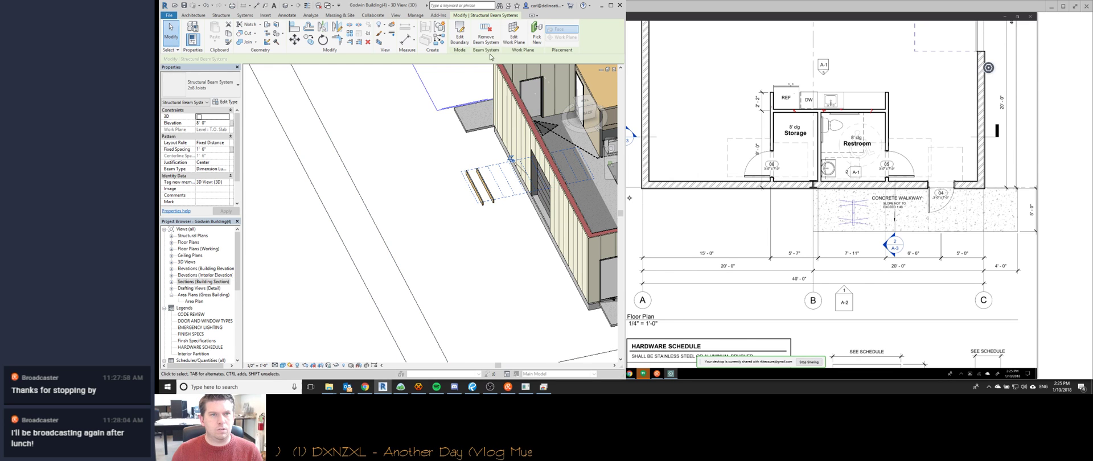
{"action": "left_click", "coordinate": [459, 34]}
{"action": "left_click", "coordinate": [471, 237]}
{"action": "left_click_drag", "start_coordinate": [472, 237], "coordinate": [412, 250]}
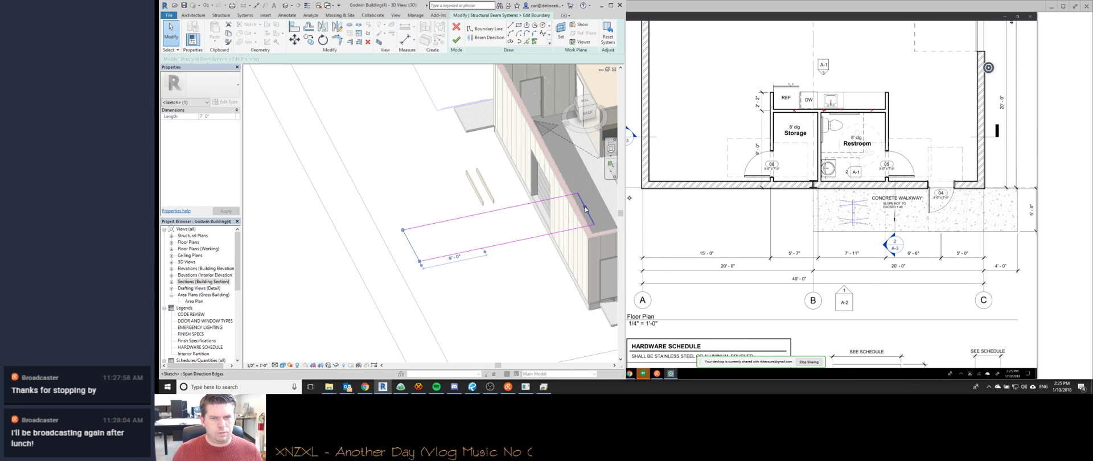
{"action": "left_click_drag", "start_coordinate": [582, 204], "coordinate": [493, 222]}
{"action": "left_click", "coordinate": [459, 39]}
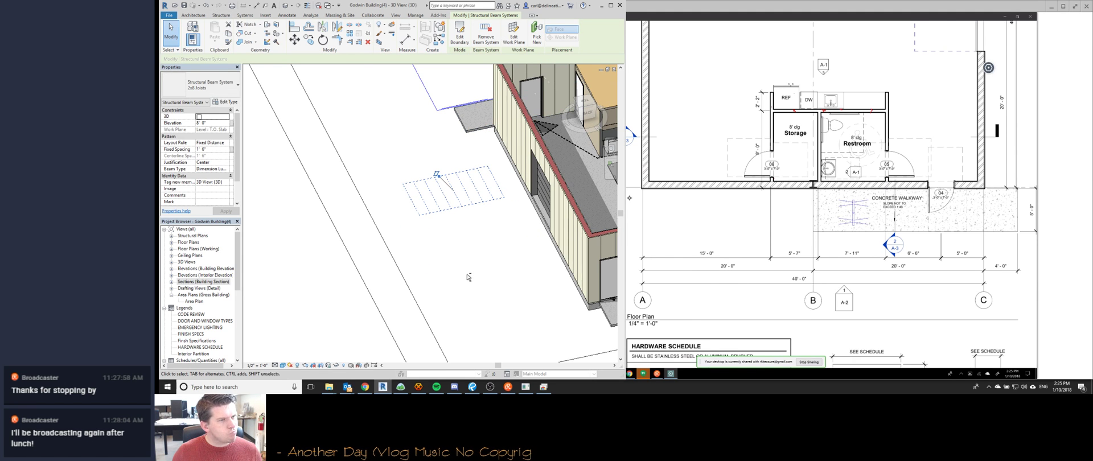
Redraw the joist boundary as a rectangle outside the building, giving five joists.
{"action": "middle_click_drag", "start_coordinate": [465, 283], "coordinate": [402, 239], "text": "shift"}
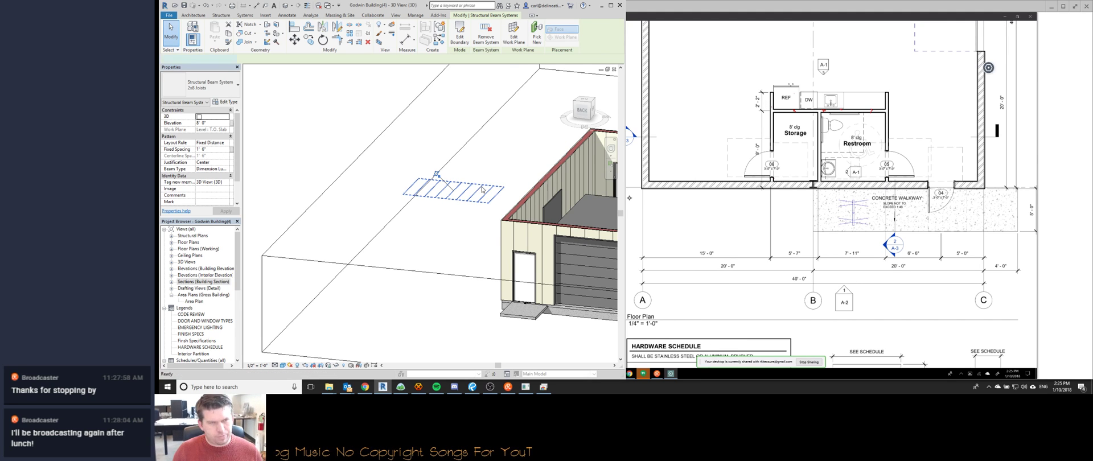
{"action": "left_click", "coordinate": [459, 35]}
{"action": "left_click", "coordinate": [518, 25]}
{"action": "left_click", "coordinate": [395, 232]}
{"action": "left_click", "coordinate": [447, 304]}
{"action": "left_click", "coordinate": [456, 41]}
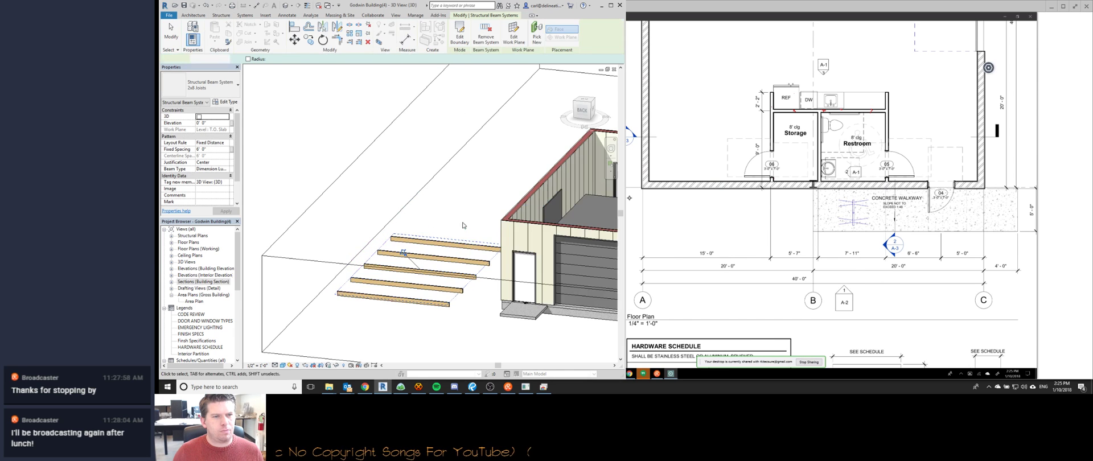
{"action": "left_click", "coordinate": [472, 189]}
{"action": "middle_click_drag", "start_coordinate": [470, 191], "coordinate": [399, 182], "text": "shift"}
{"action": "scroll", "coordinate": [421, 226], "scroll_direction": "down", "scroll_amount": 2}
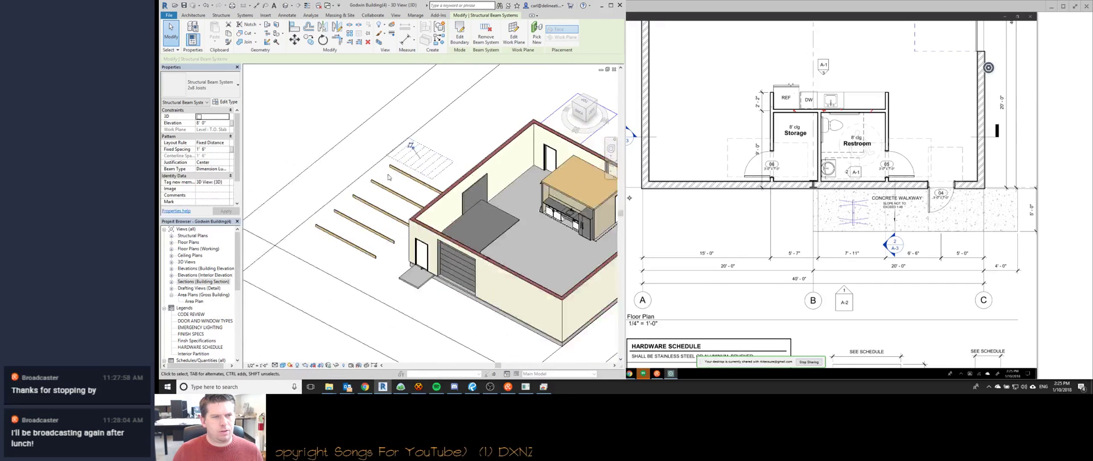
{"action": "left_click", "coordinate": [396, 165]}
Align all four joist boundary edges to the storage/restroom ceiling edges with AL and finish.
{"action": "left_click", "coordinate": [460, 34]}
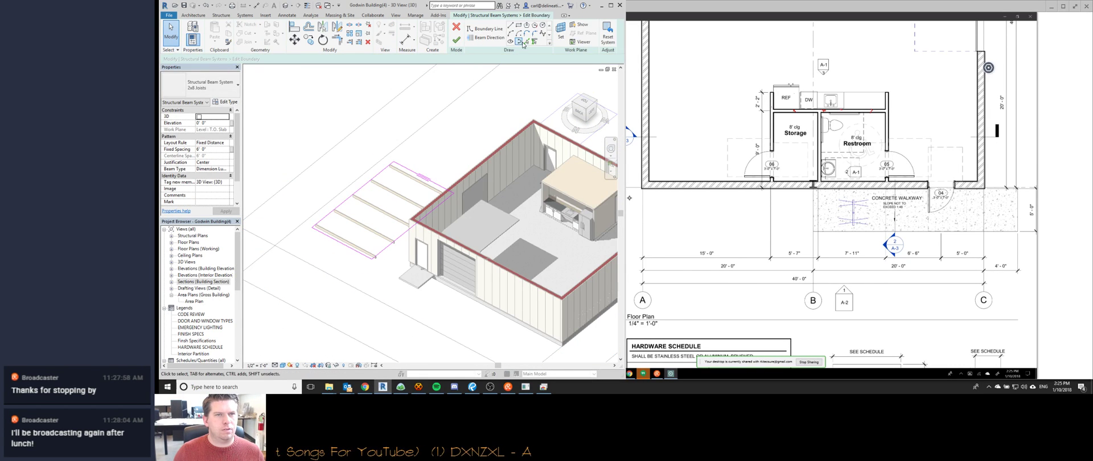
{"action": "left_click", "coordinate": [479, 38]}
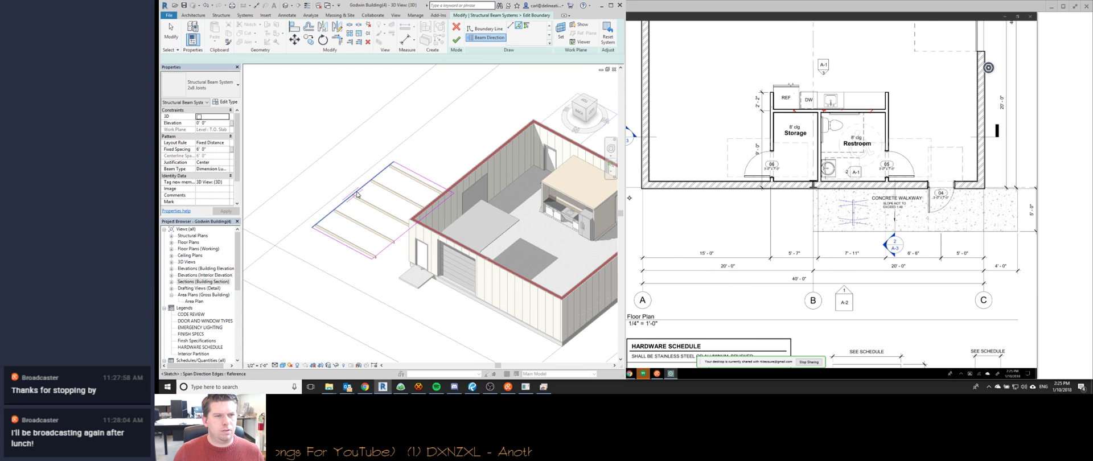
{"action": "middle_click_drag", "start_coordinate": [401, 208], "coordinate": [352, 190]}
{"action": "key", "text": "a"}
{"action": "key", "text": "l"}
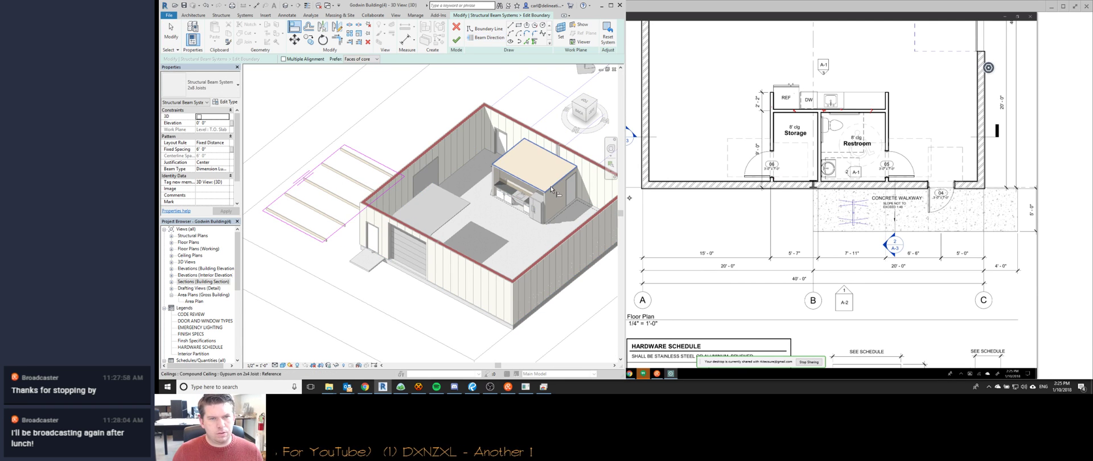
{"action": "left_click", "coordinate": [353, 215]}
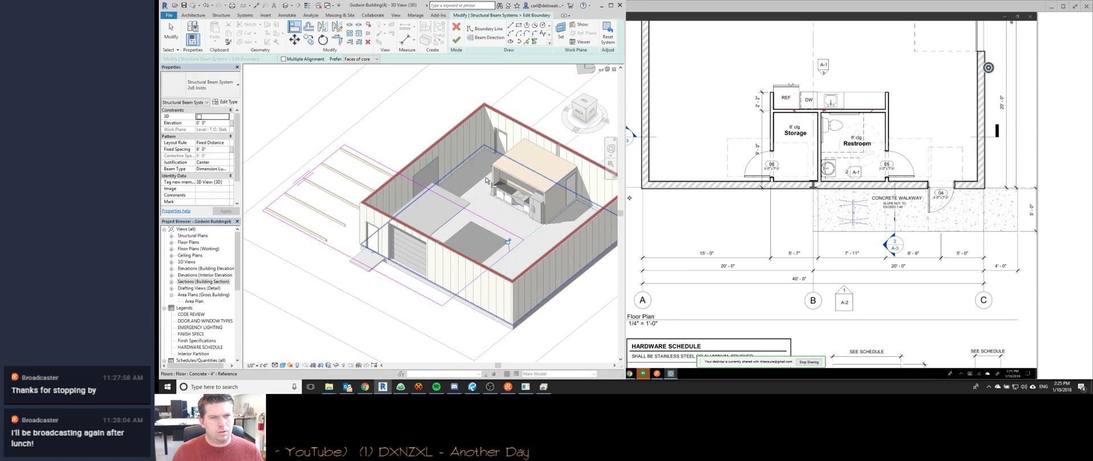
{"action": "left_click", "coordinate": [317, 168]}
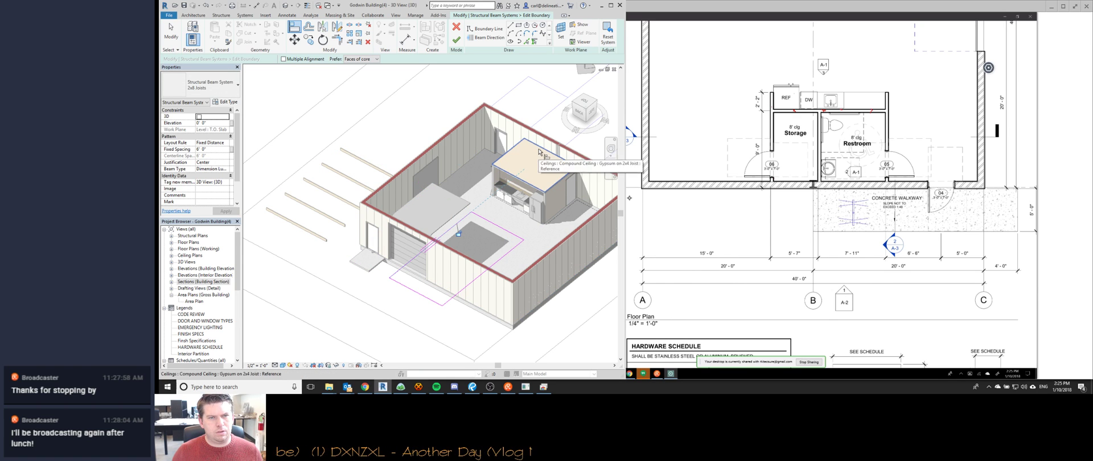
{"action": "left_click", "coordinate": [493, 235]}
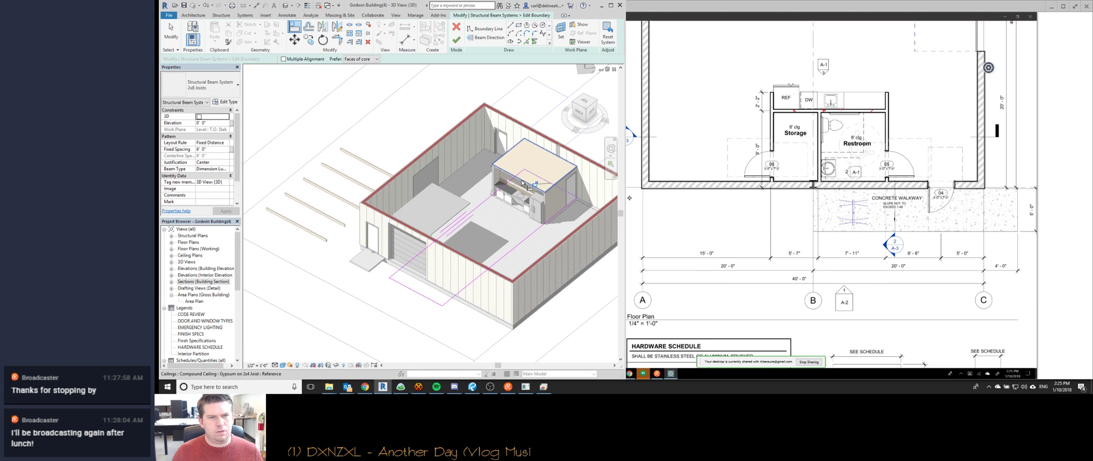
{"action": "left_click", "coordinate": [445, 291]}
{"action": "key", "text": "Escape"}
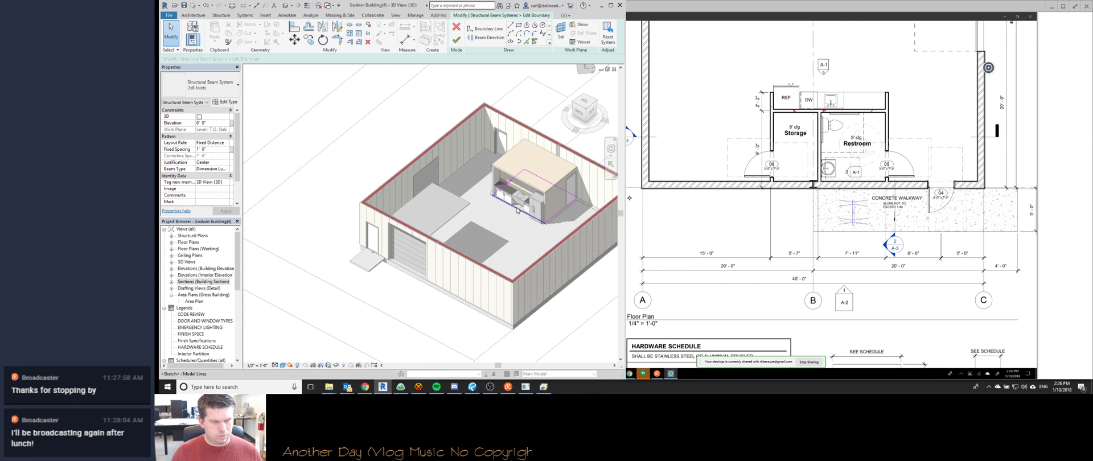
{"action": "key", "text": "f"}
{"action": "key", "text": "f"}
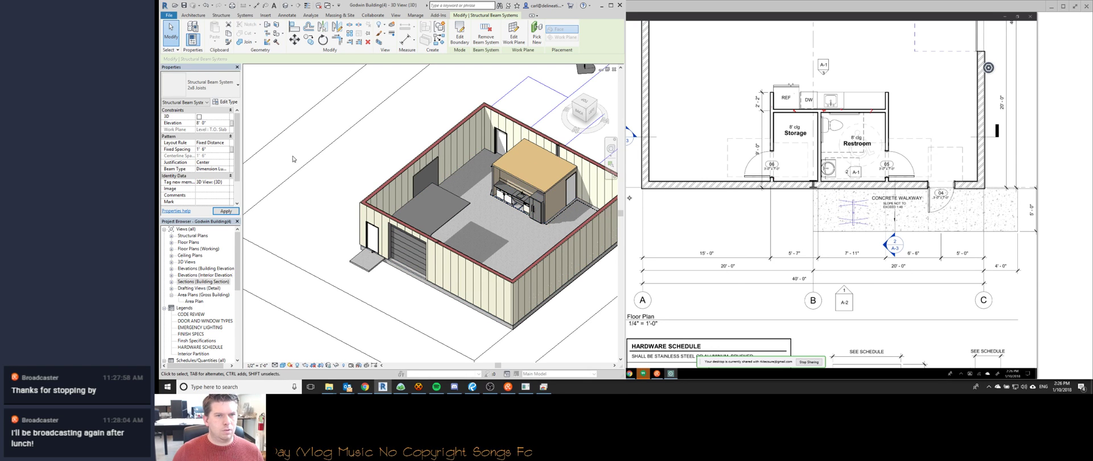
Change the 2x8 joists' z justification so they sit above the ceiling.
{"action": "left_click", "coordinate": [536, 171]}
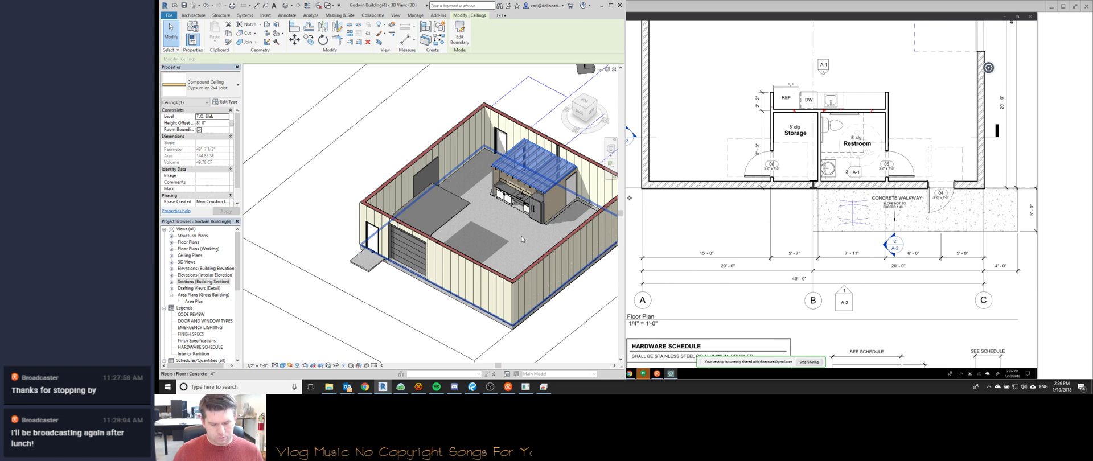
{"action": "middle_click_drag", "start_coordinate": [514, 256], "coordinate": [563, 160], "text": "shift"}
{"action": "key", "text": "Escape"}
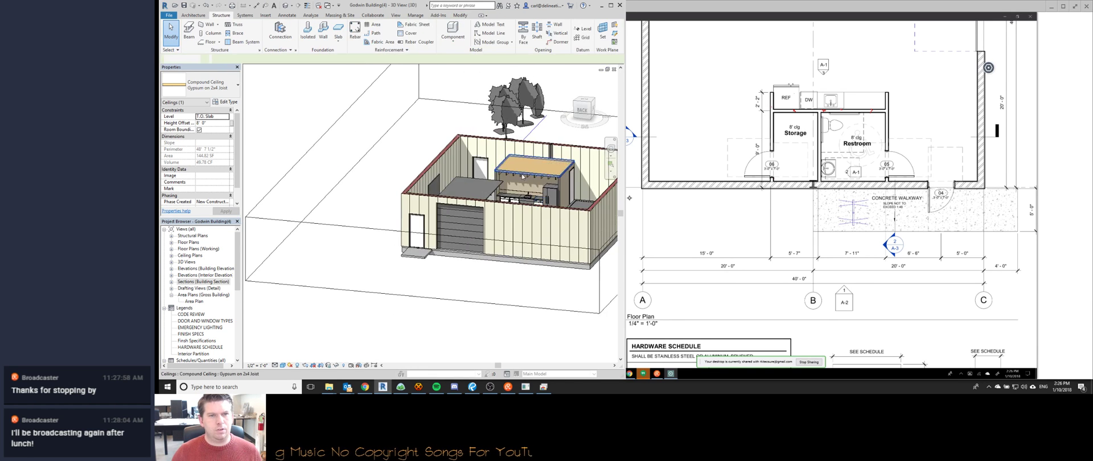
{"action": "scroll", "coordinate": [514, 187], "scroll_direction": "up", "scroll_amount": 5}
{"action": "left_click", "coordinate": [523, 186]}
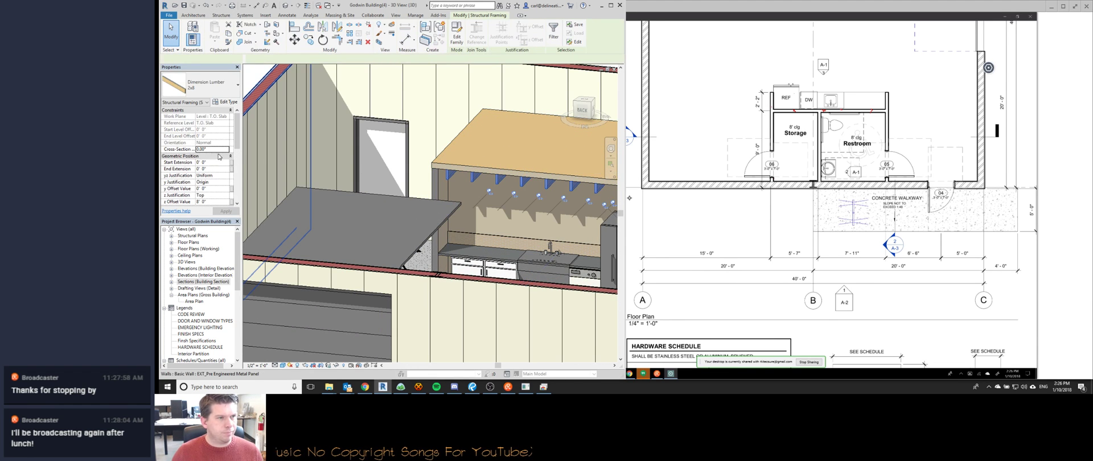
{"action": "left_click", "coordinate": [218, 196]}
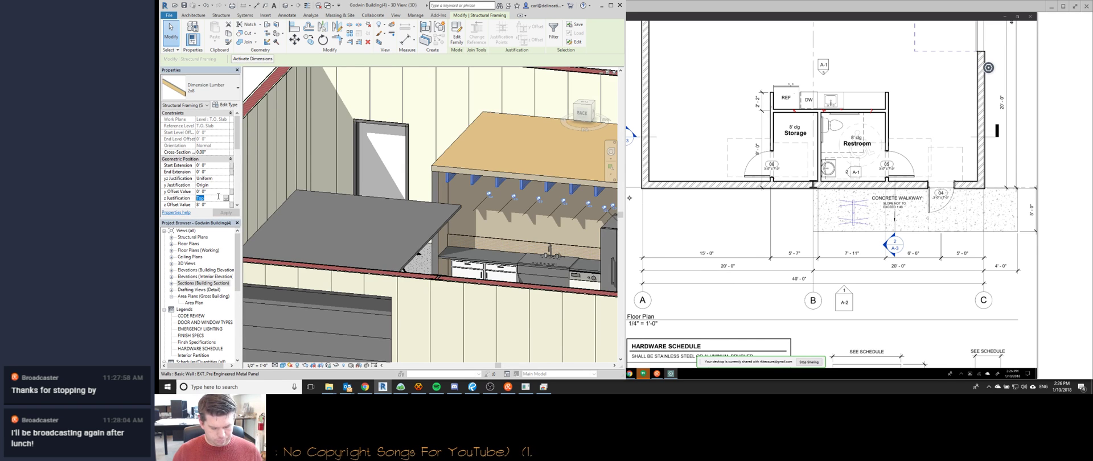
{"action": "key", "text": "Escape"}
Open the ceiling's boundary sketch, then exit it with the kitchen ceiling selected.
{"action": "scroll", "coordinate": [512, 157], "scroll_direction": "down", "scroll_amount": 3}
{"action": "middle_click_drag", "start_coordinate": [580, 134], "coordinate": [525, 156], "text": "shift"}
{"action": "double_click", "coordinate": [524, 156]}
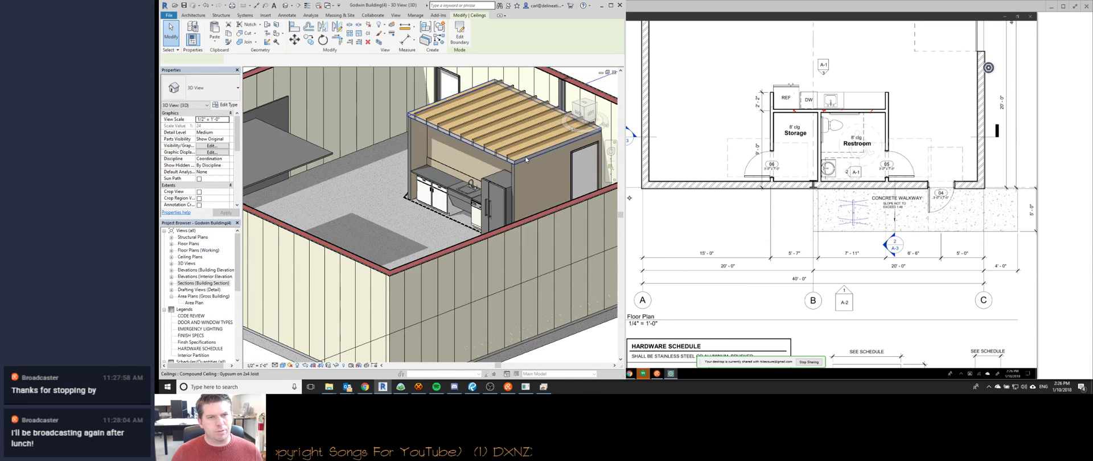
{"action": "mouse_move", "coordinate": [494, 191]}
{"action": "middle_mouse_down"}
{"action": "mouse_move", "coordinate": [431, 199]}
{"action": "mouse_move", "coordinate": [494, 229]}
{"action": "mouse_move", "coordinate": [511, 264]}
{"action": "middle_mouse_up"}
{"action": "scroll", "coordinate": [498, 74], "scroll_direction": "down", "scroll_amount": 1}
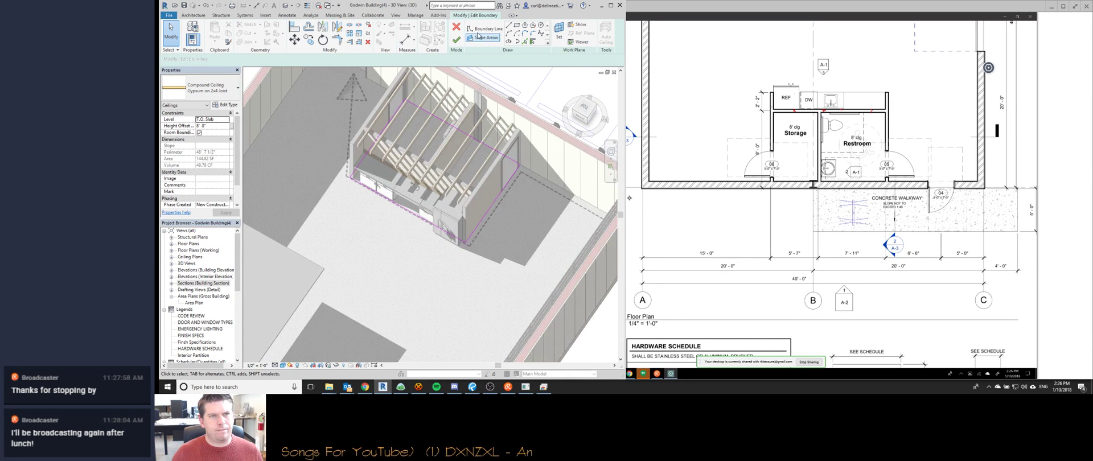
{"action": "left_click", "coordinate": [457, 30]}
{"action": "middle_click_drag", "start_coordinate": [490, 131], "coordinate": [417, 182]}
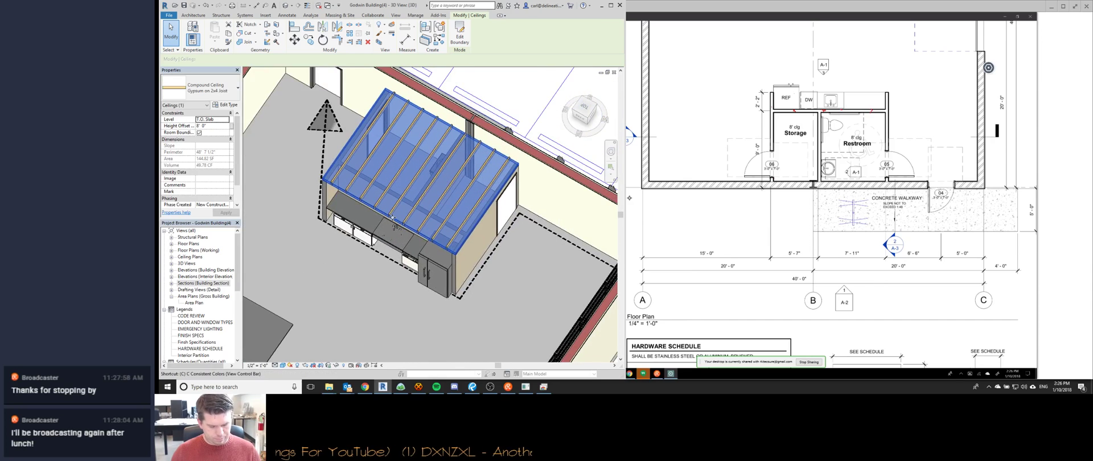
Copy the ceiling in place with CO and open the copy's boundary sketch.
{"action": "key", "text": "c"}
{"action": "key", "text": "o"}
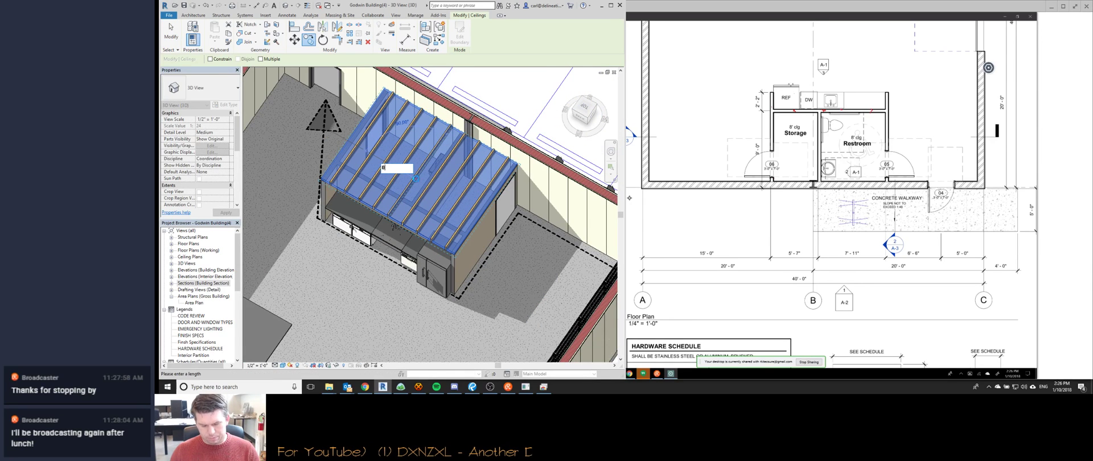
{"action": "key", "text": "Return"}
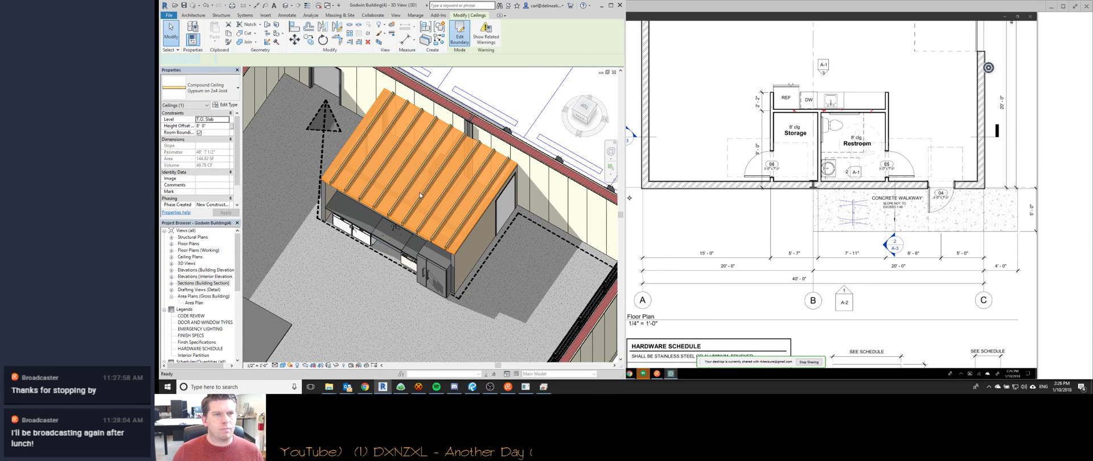
{"action": "double_click", "coordinate": [430, 160]}
{"action": "mouse_move", "coordinate": [425, 221]}
{"action": "middle_mouse_down", "text": "shift"}
{"action": "mouse_move", "coordinate": [434, 165]}
{"action": "mouse_move", "coordinate": [501, 139]}
{"action": "mouse_move", "coordinate": [417, 220]}
{"action": "middle_mouse_up", "text": "shift"}
Open the Working Site Plan from the working floor plans group.
{"action": "scroll", "coordinate": [417, 220], "scroll_direction": "down", "scroll_amount": 10}
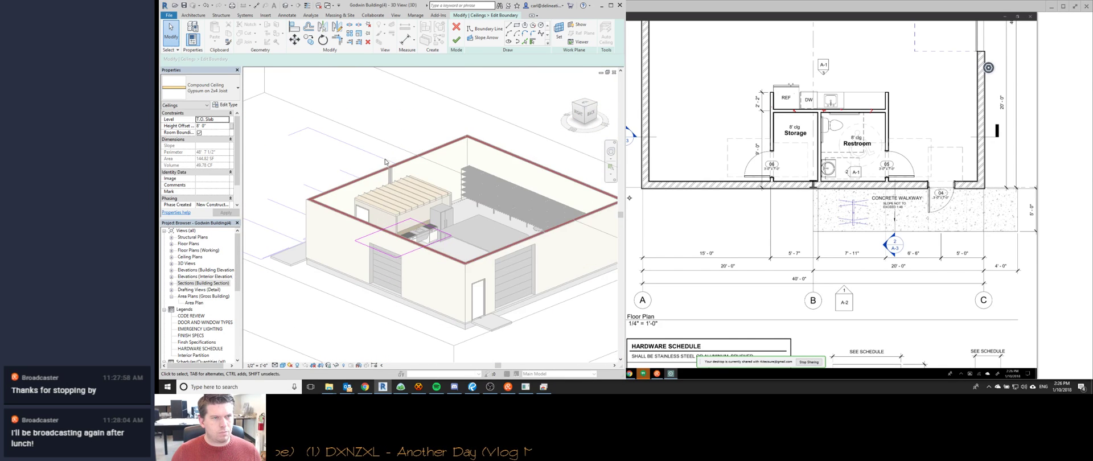
{"action": "key", "text": "ctrl+Tab"}
{"action": "left_click", "coordinate": [180, 248]}
{"action": "left_click", "coordinate": [172, 248]}
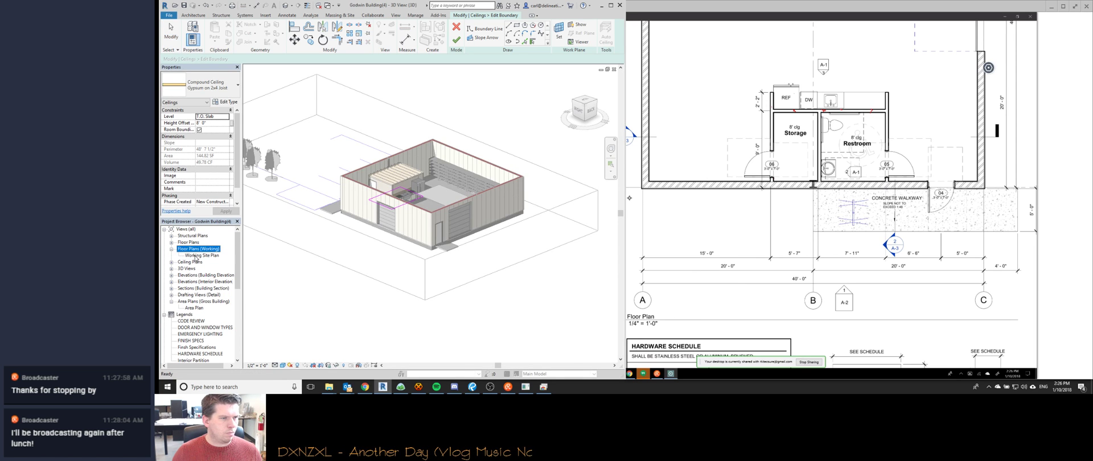
{"action": "double_click", "coordinate": [203, 255]}
{"action": "scroll", "coordinate": [427, 234], "scroll_direction": "up", "scroll_amount": 8}
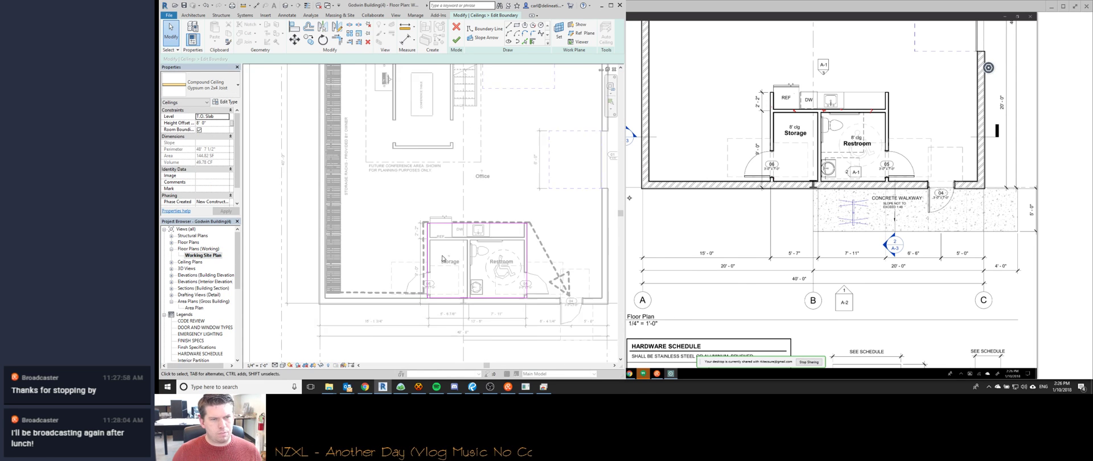
Align the first ceiling's boundary to the Storage wall with AL and finish it.
{"action": "key", "text": "a"}
{"action": "key", "text": "l"}
{"action": "scroll", "coordinate": [428, 216], "scroll_direction": "up", "scroll_amount": 2}
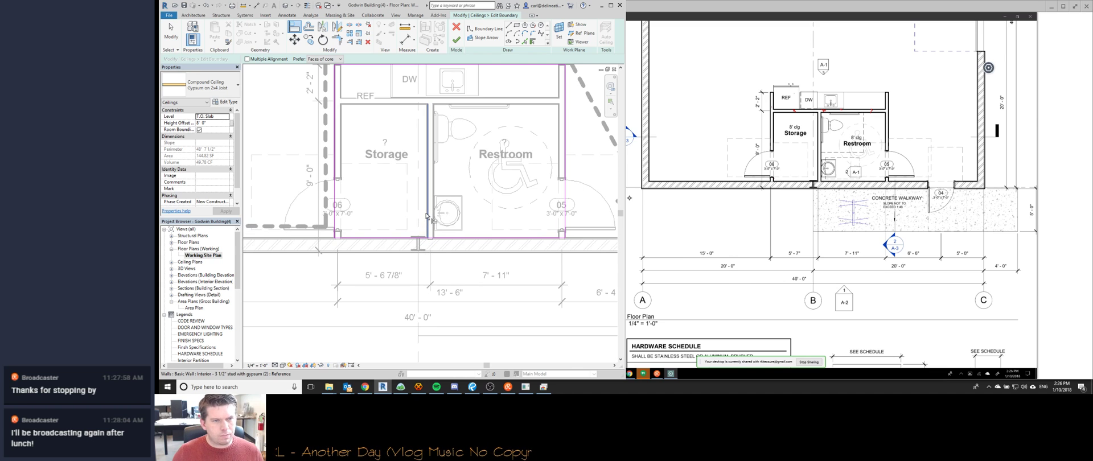
{"action": "left_click", "coordinate": [566, 170]}
{"action": "middle_click_drag", "start_coordinate": [399, 108], "coordinate": [428, 171]}
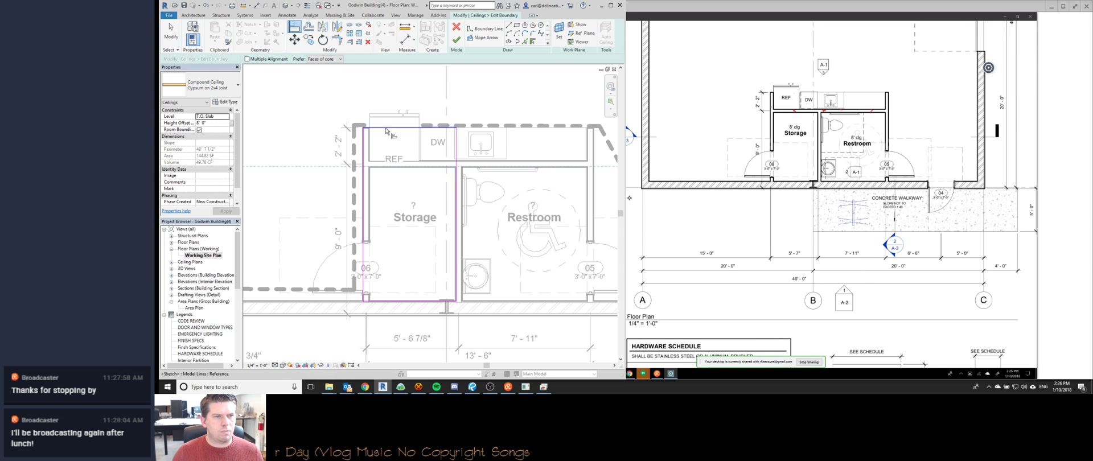
{"action": "scroll", "coordinate": [398, 196], "scroll_direction": "down", "scroll_amount": 3}
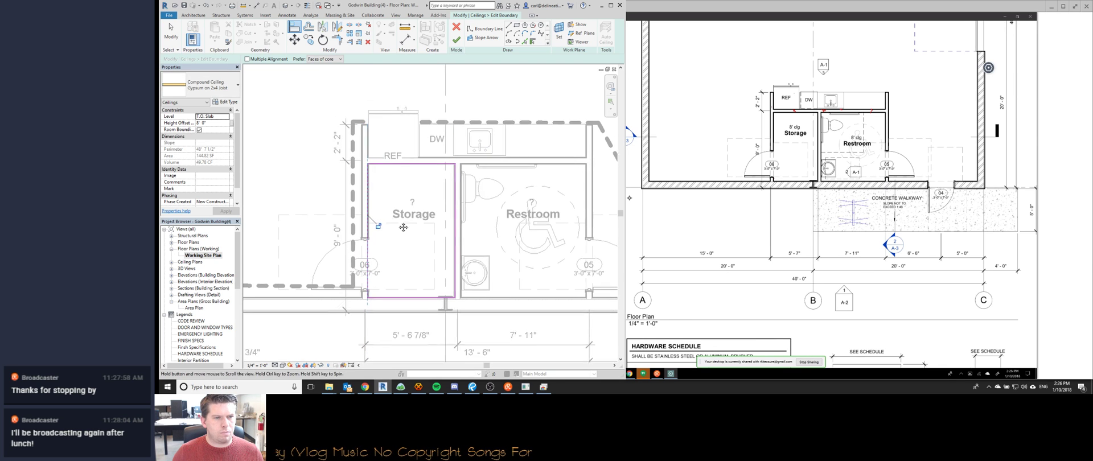
{"action": "left_click", "coordinate": [456, 40]}
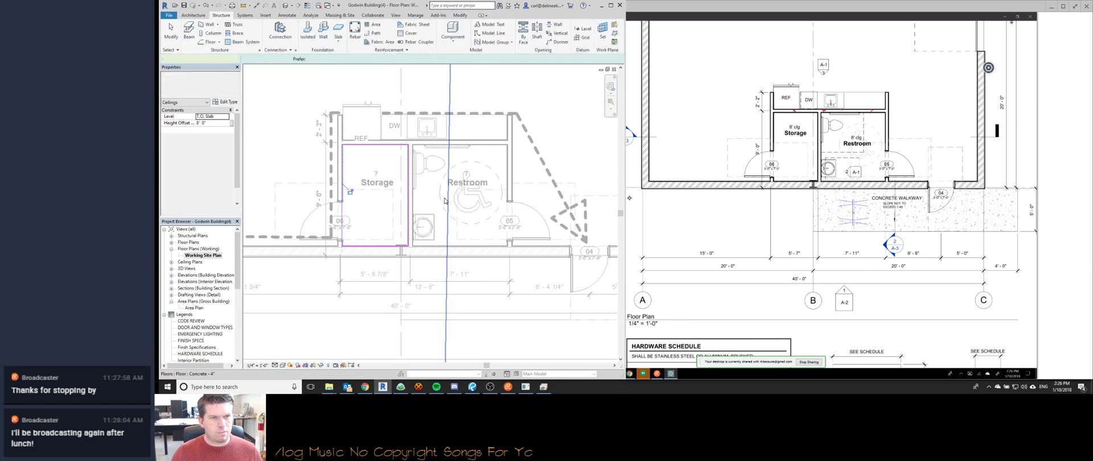
Open the other ceiling's boundary sketch from the 3D view.
{"action": "key", "text": "ctrl+Tab"}
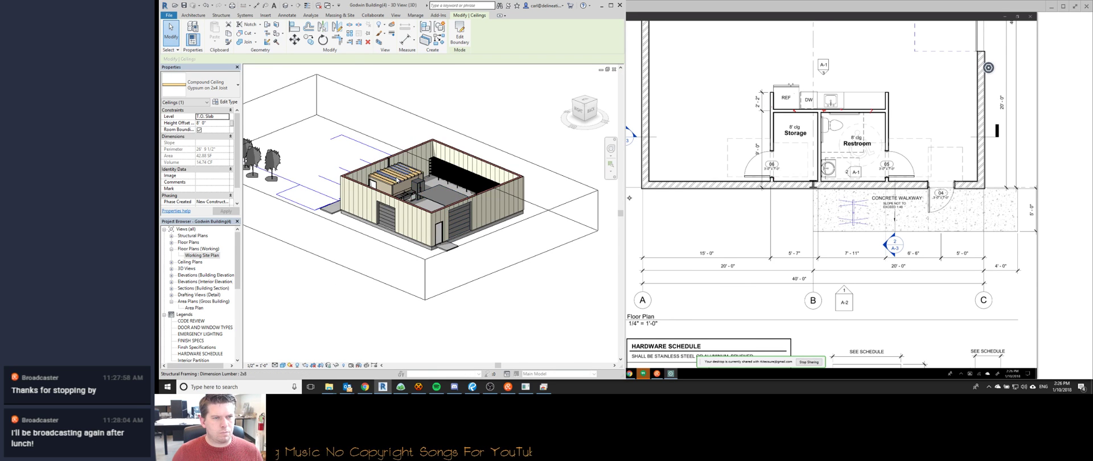
{"action": "scroll", "coordinate": [415, 183], "scroll_direction": "up", "scroll_amount": 6}
{"action": "scroll", "coordinate": [416, 183], "scroll_direction": "down", "scroll_amount": 1}
{"action": "double_click", "coordinate": [415, 184]}
{"action": "key", "text": "ctrl+Tab"}
Align the second ceiling's top and right boundaries to the Restroom walls and finish it.
{"action": "key", "text": "a"}
{"action": "key", "text": "l"}
{"action": "scroll", "coordinate": [415, 183], "scroll_direction": "up", "scroll_amount": 5}
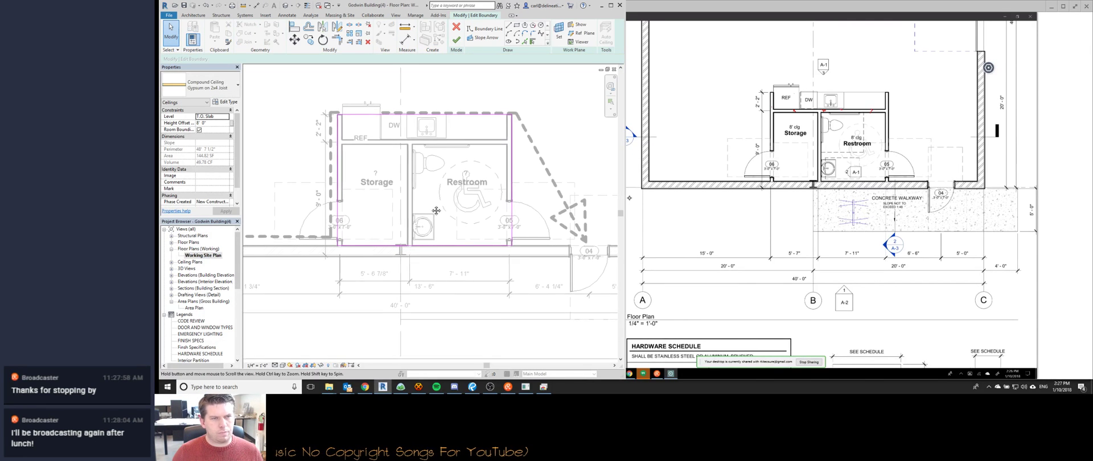
{"action": "scroll", "coordinate": [410, 191], "scroll_direction": "down", "scroll_amount": 2}
{"action": "left_click", "coordinate": [325, 194]}
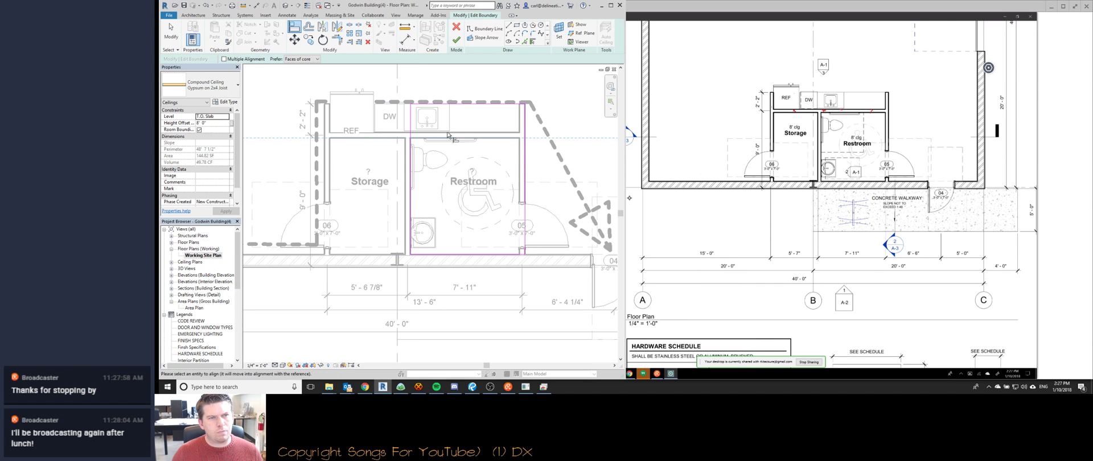
{"action": "left_click", "coordinate": [465, 104]}
{"action": "left_click", "coordinate": [525, 167]}
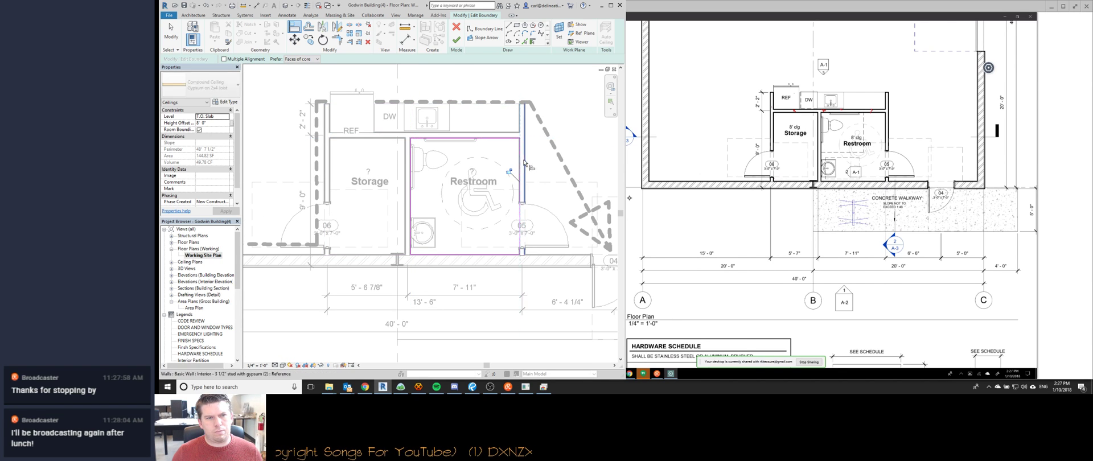
{"action": "middle_click_drag", "start_coordinate": [461, 199], "coordinate": [447, 176]}
{"action": "key", "text": "f"}
{"action": "key", "text": "f"}
{"action": "scroll", "coordinate": [448, 176], "scroll_direction": "down", "scroll_amount": 1}
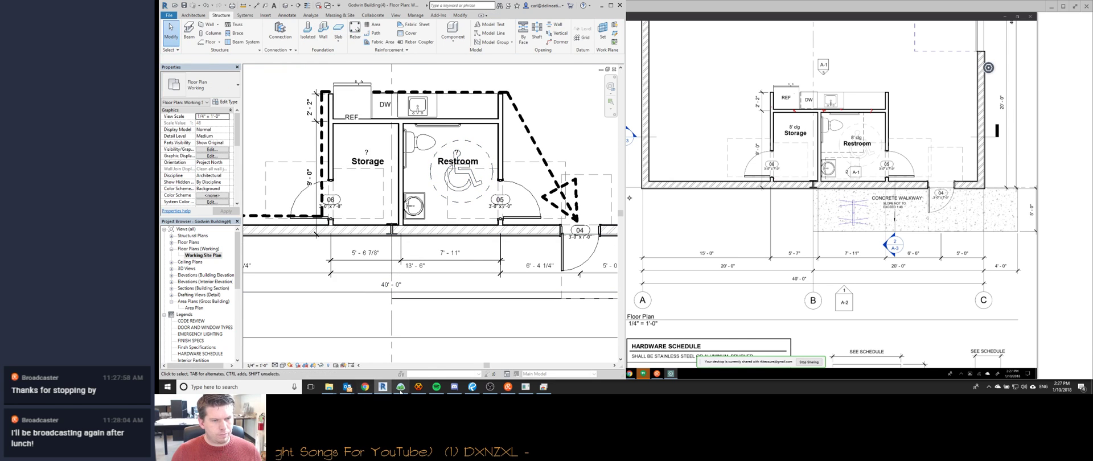
{"action": "left_click", "coordinate": [418, 387]}
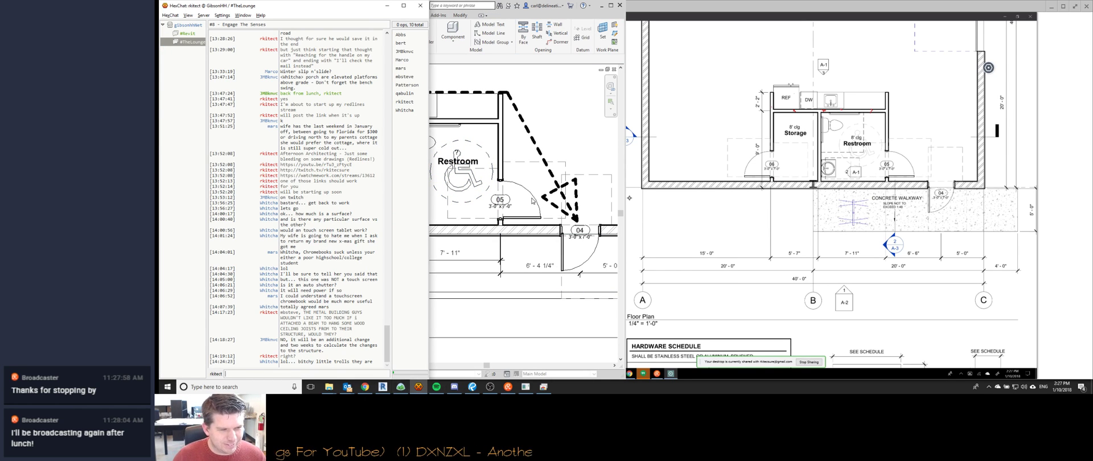
Return to the 3D view and orbit to see the joists and kitchen walls.
{"action": "left_click", "coordinate": [418, 387]}
{"action": "scroll", "coordinate": [464, 154], "scroll_direction": "down", "scroll_amount": 2}
{"action": "scroll", "coordinate": [438, 171], "scroll_direction": "up", "scroll_amount": 2}
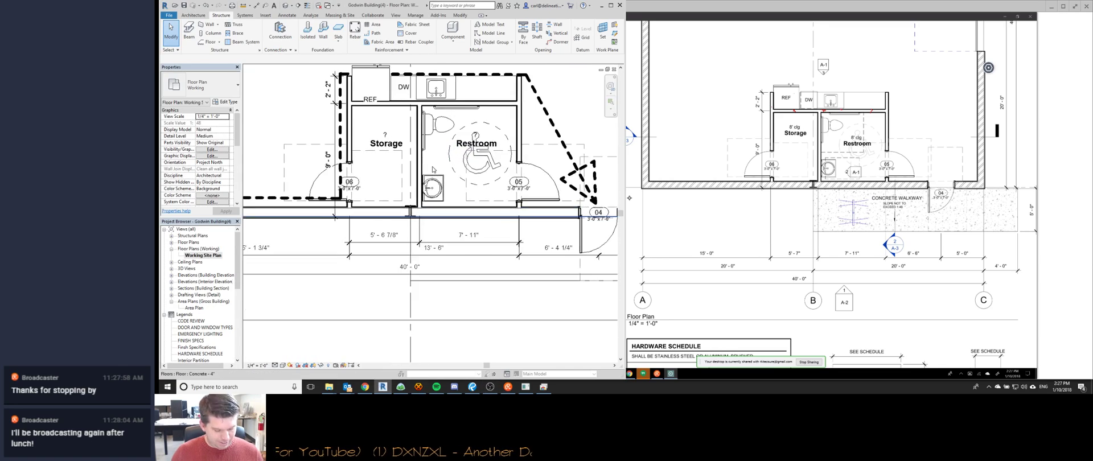
{"action": "key", "text": "ctrl+Tab"}
{"action": "middle_click_drag", "start_coordinate": [425, 234], "coordinate": [515, 256], "text": "shift"}
{"action": "scroll", "coordinate": [436, 240], "scroll_direction": "up", "scroll_amount": 4}
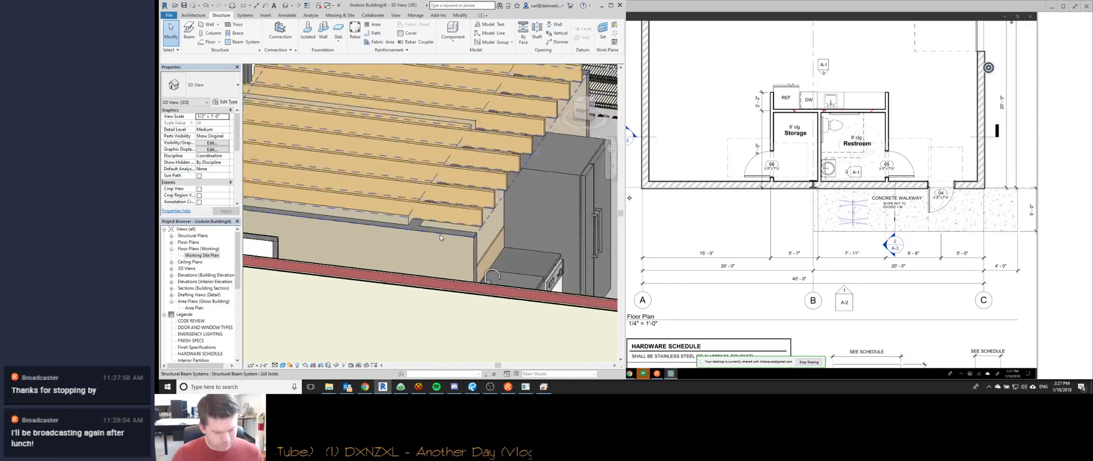
Select the kitchen's two side walls and apply a new Top Offset.
{"action": "left_click", "coordinate": [442, 239]}
{"action": "middle_click_drag", "start_coordinate": [441, 239], "coordinate": [535, 249], "text": "shift"}
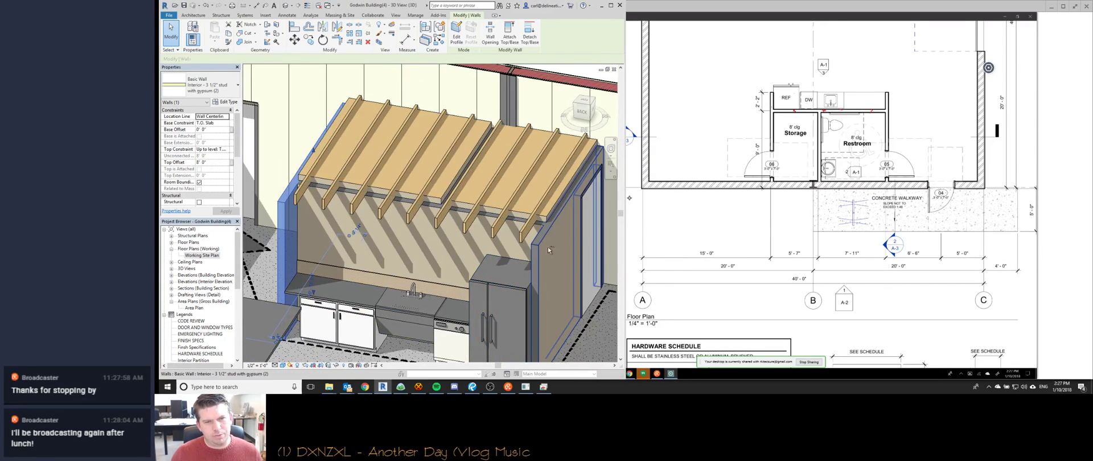
{"action": "left_click", "coordinate": [535, 249], "text": "ctrl"}
{"action": "left_click", "coordinate": [529, 247], "text": "shift"}
{"action": "left_click", "coordinate": [533, 250], "text": "ctrl"}
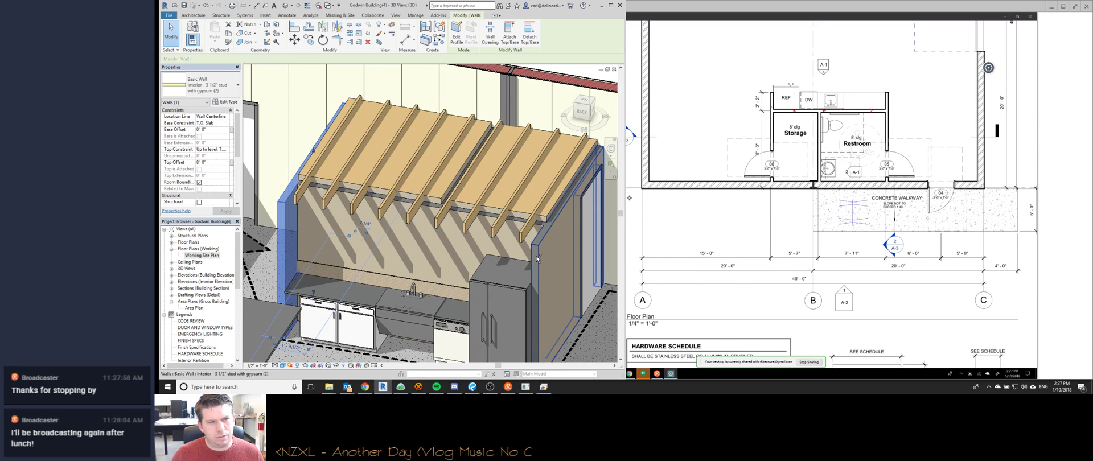
{"action": "left_click", "coordinate": [219, 164]}
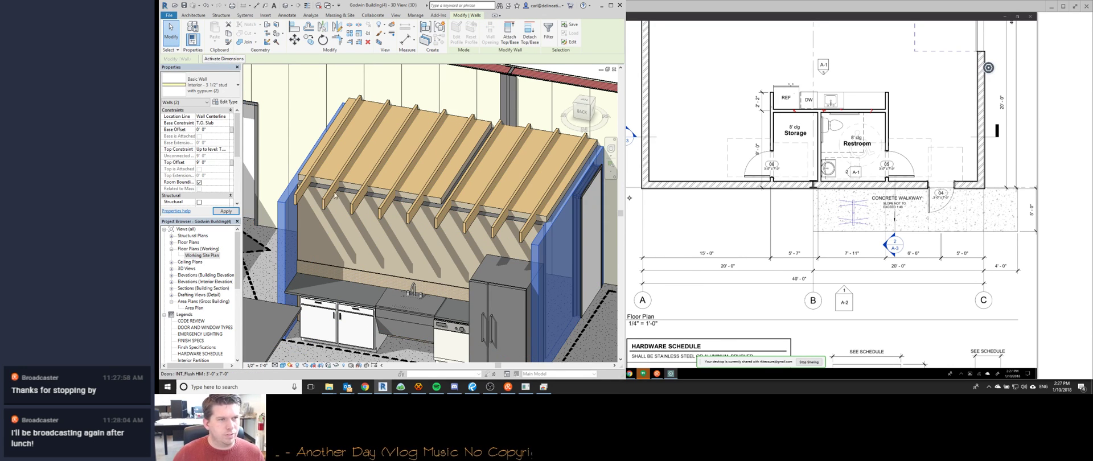
{"action": "left_click", "coordinate": [266, 132]}
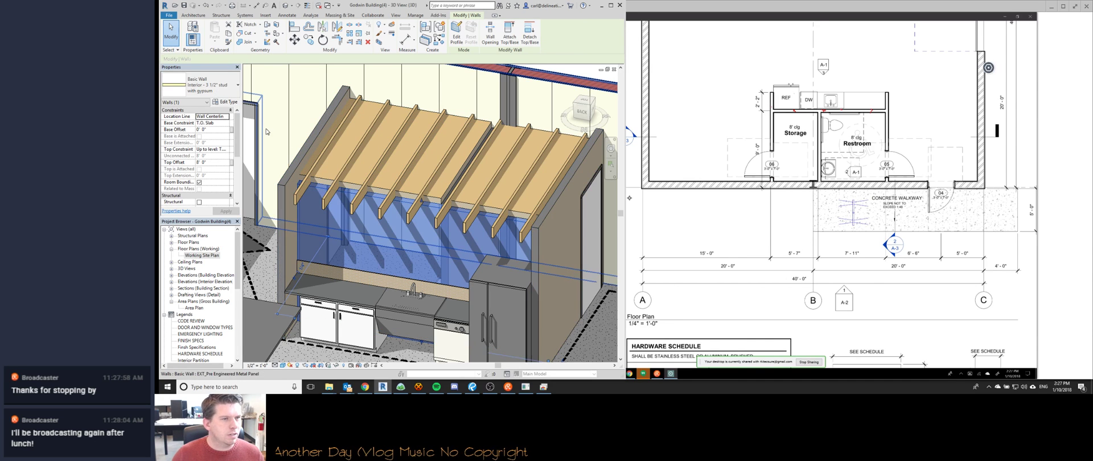
Set the back wall's Top Offset to 9' and view the taller wall.
{"action": "left_click", "coordinate": [223, 164]}
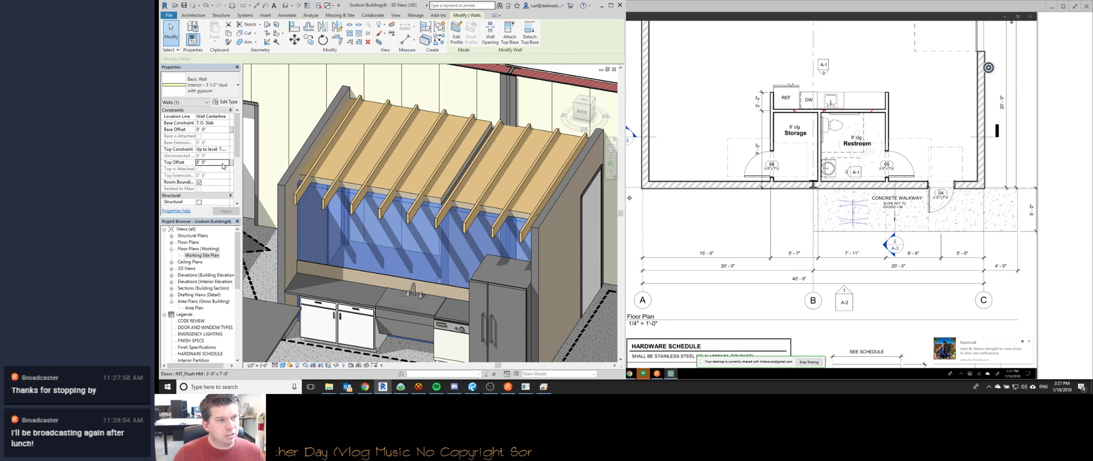
{"action": "type", "text": "9"}
{"action": "key", "text": "Escape"}
{"action": "scroll", "coordinate": [364, 284], "scroll_direction": "down", "scroll_amount": 1}
{"action": "middle_click_drag", "start_coordinate": [364, 284], "coordinate": [473, 202]}
{"action": "scroll", "coordinate": [453, 190], "scroll_direction": "down", "scroll_amount": 1}
{"action": "scroll", "coordinate": [473, 202], "scroll_direction": "up", "scroll_amount": 3}
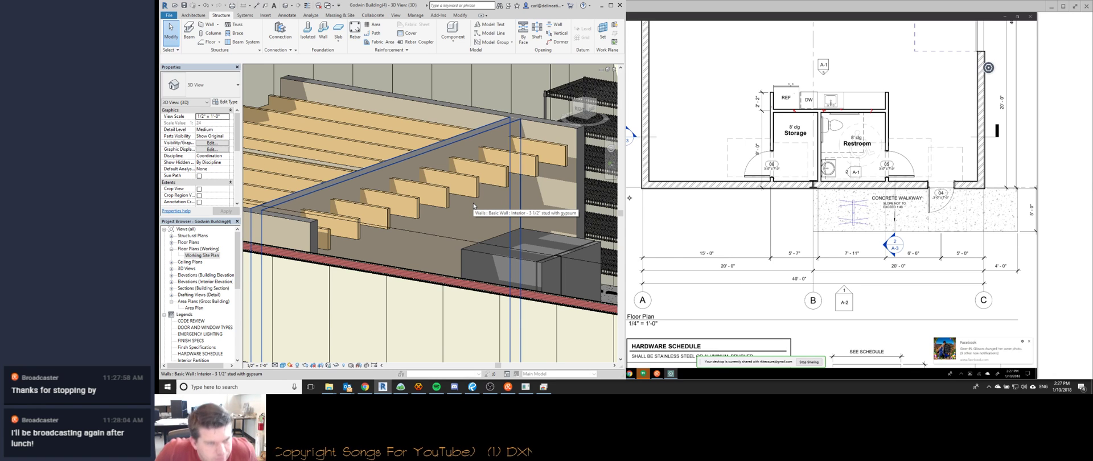
Orbit and zoom around the kitchen joist system to inspect it from several angles.
{"action": "middle_click_drag", "start_coordinate": [473, 206], "coordinate": [428, 188], "text": "shift"}
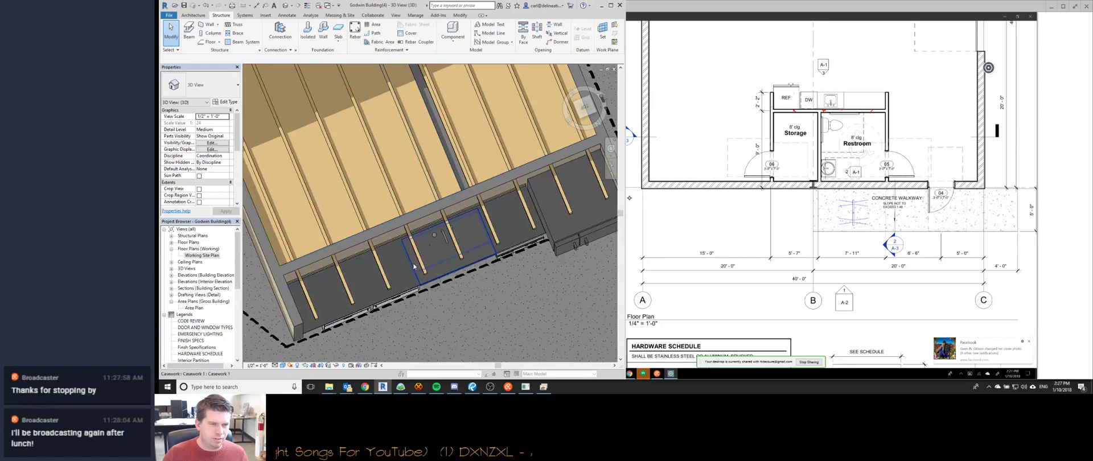
{"action": "middle_click_drag", "start_coordinate": [419, 299], "coordinate": [435, 180], "text": "shift"}
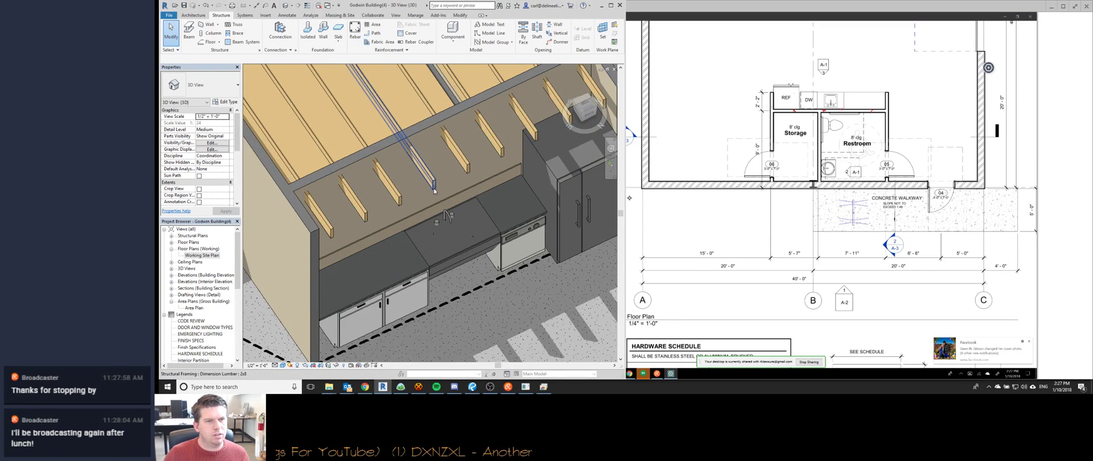
{"action": "left_click", "coordinate": [428, 194]}
{"action": "middle_click_drag", "start_coordinate": [428, 194], "coordinate": [309, 161], "text": "shift"}
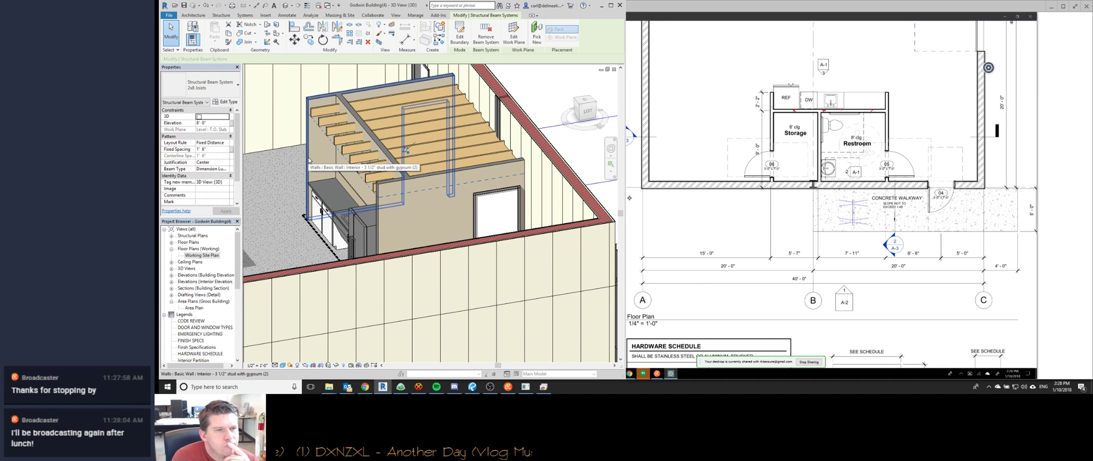
{"action": "middle_click_drag", "start_coordinate": [309, 161], "coordinate": [425, 237], "text": "shift"}
{"action": "scroll", "coordinate": [521, 268], "scroll_direction": "down", "scroll_amount": 5}
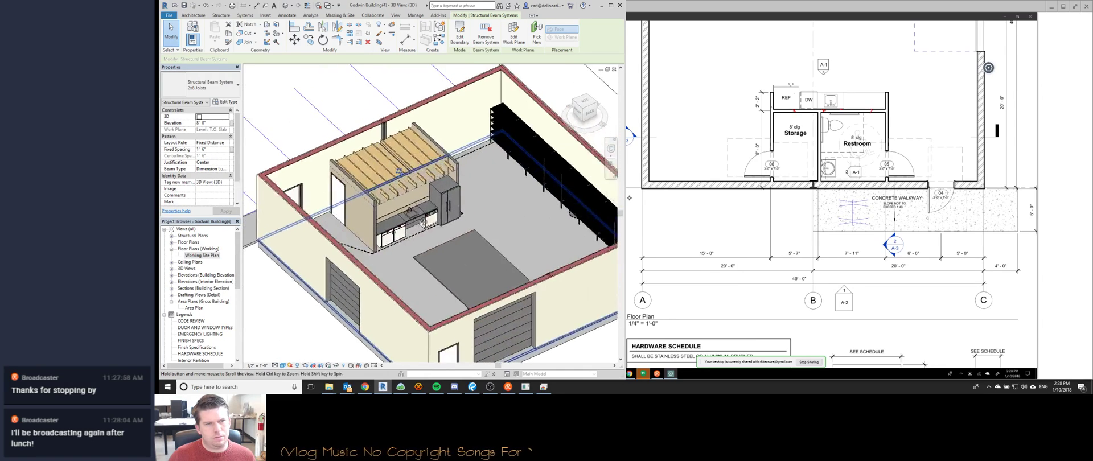
{"action": "scroll", "coordinate": [364, 207], "scroll_direction": "up", "scroll_amount": 5}
{"action": "scroll", "coordinate": [359, 204], "scroll_direction": "down", "scroll_amount": 1}
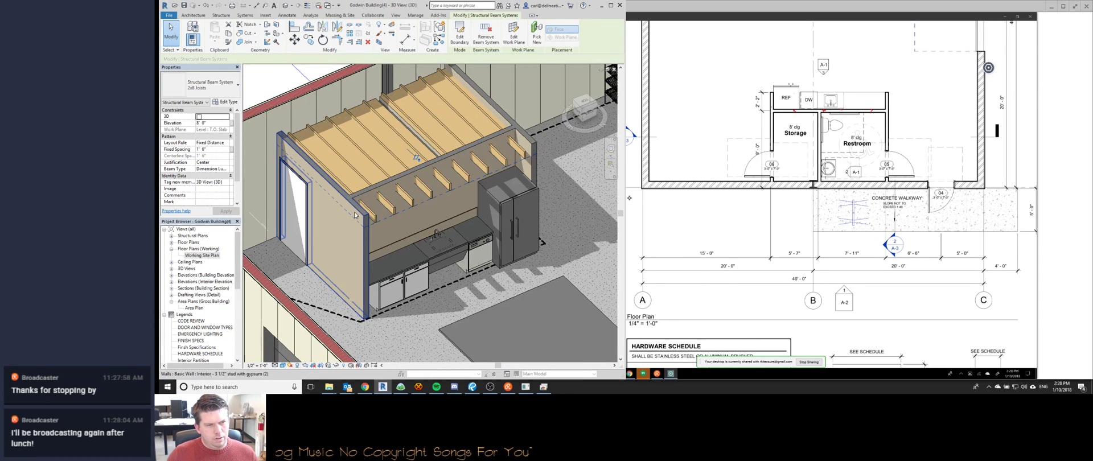
{"action": "middle_click_drag", "start_coordinate": [354, 215], "coordinate": [360, 189], "text": "shift"}
Select a kitchen wall, try editing its top offset, then clear the selection.
{"action": "left_click", "coordinate": [380, 168]}
{"action": "left_click", "coordinate": [220, 164]}
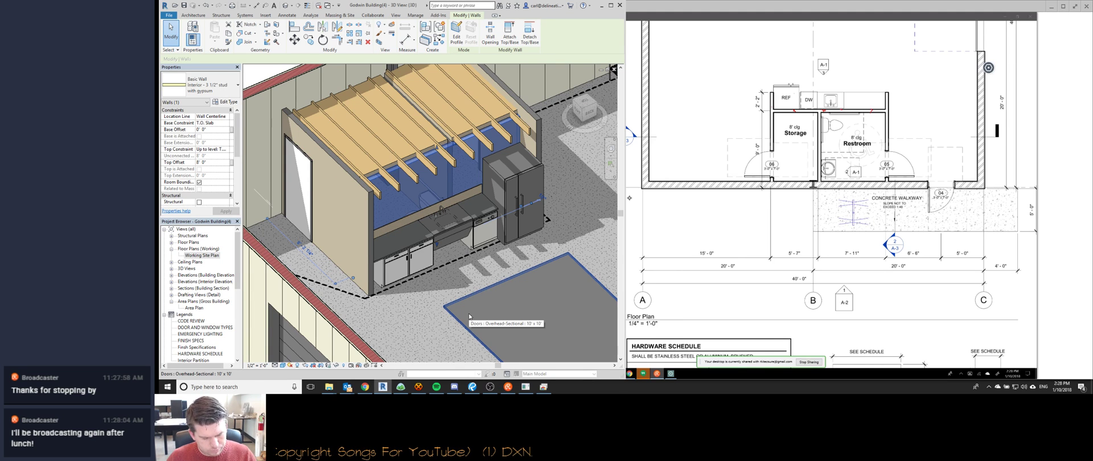
{"action": "left_click", "coordinate": [418, 386]}
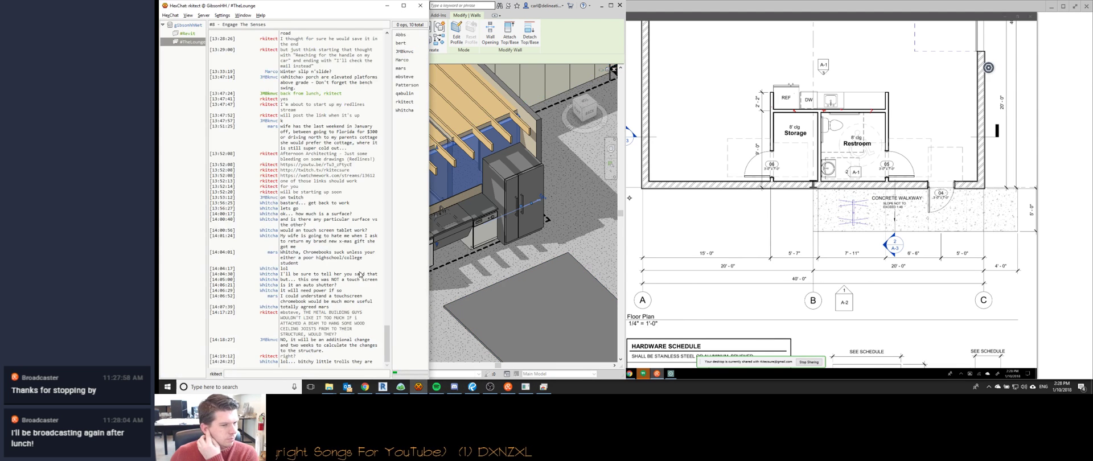
{"action": "left_click", "coordinate": [481, 287]}
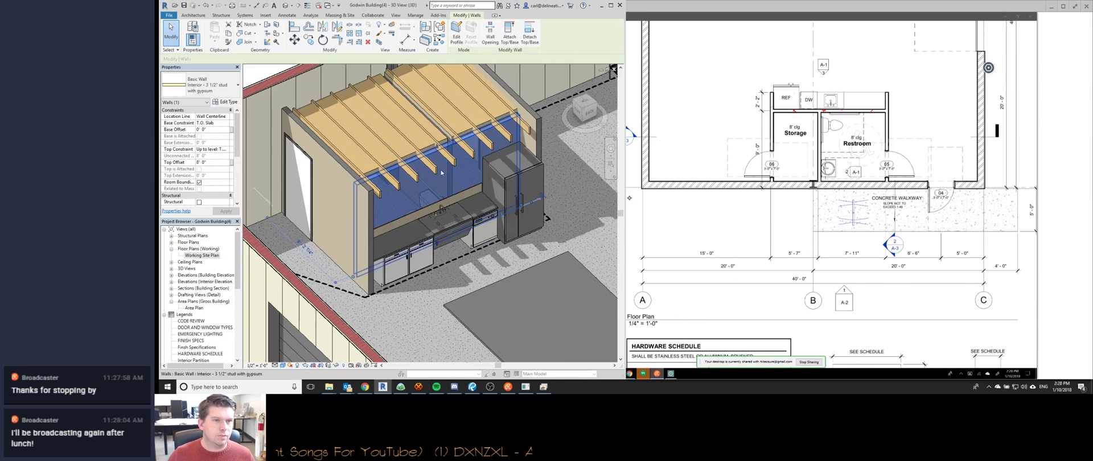
{"action": "key", "text": "Escape"}
Select the interior kitchen wall, start an Align (AL), then cancel it.
{"action": "middle_click_drag", "start_coordinate": [417, 169], "coordinate": [447, 174], "text": "shift"}
{"action": "left_click", "coordinate": [483, 150]}
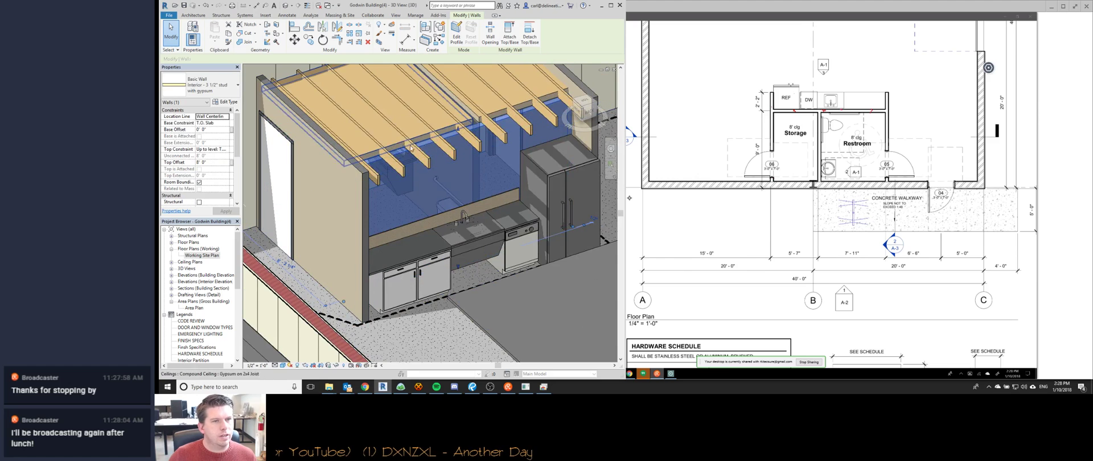
{"action": "key", "text": "l"}
{"action": "scroll", "coordinate": [427, 150], "scroll_direction": "up", "scroll_amount": 5}
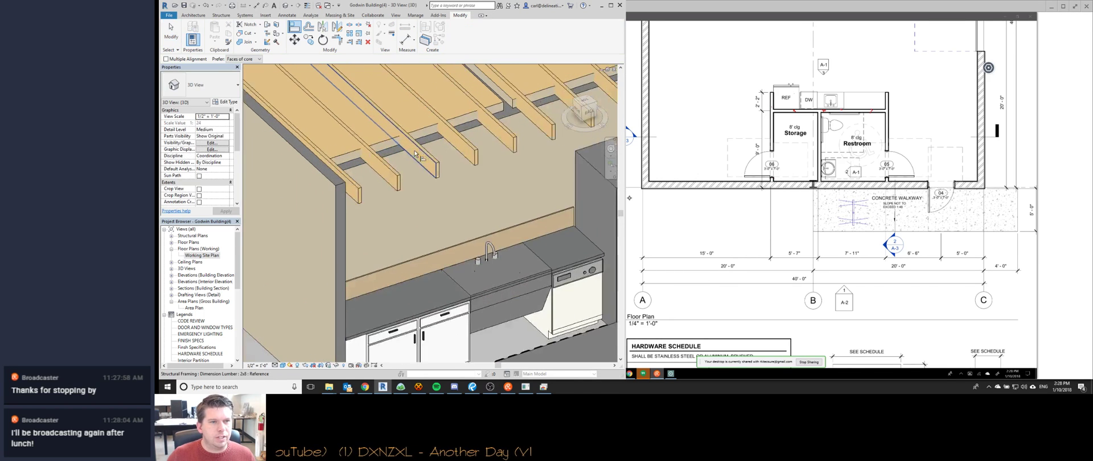
{"action": "scroll", "coordinate": [434, 152], "scroll_direction": "down", "scroll_amount": 4}
{"action": "middle_click_drag", "start_coordinate": [448, 171], "coordinate": [491, 183], "text": "shift"}
{"action": "scroll", "coordinate": [493, 184], "scroll_direction": "up", "scroll_amount": 1}
{"action": "key", "text": "Escape"}
{"action": "middle_click_drag", "start_coordinate": [533, 100], "coordinate": [405, 172]}
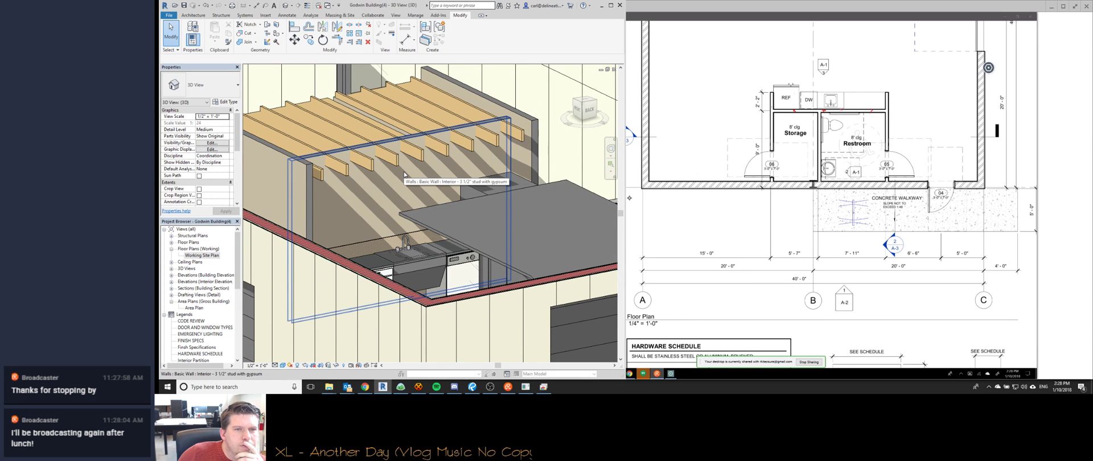
Switch from the 3D view to the Working floor plan of Storage and Restroom.
{"action": "middle_click_drag", "start_coordinate": [456, 134], "coordinate": [256, 265], "text": "shift"}
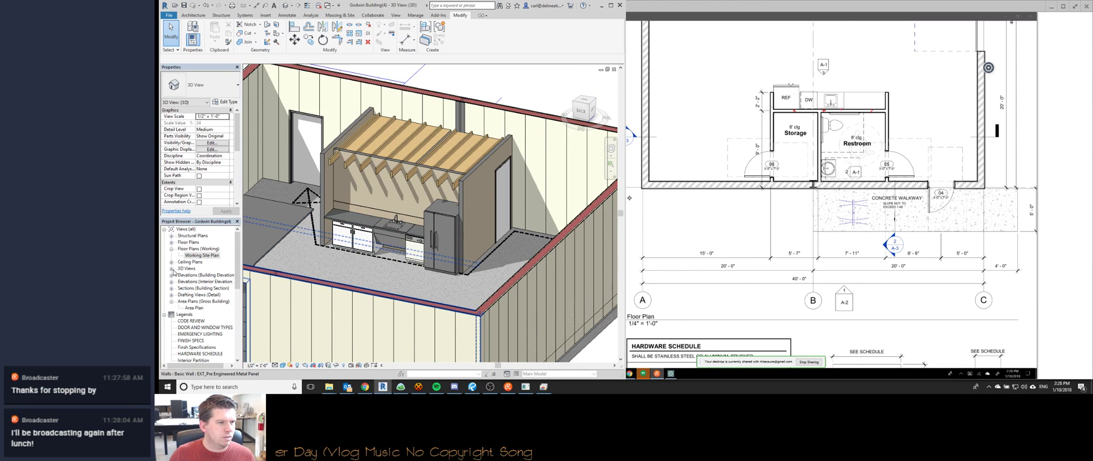
{"action": "left_click", "coordinate": [172, 269]}
{"action": "scroll", "coordinate": [431, 179], "scroll_direction": "down", "scroll_amount": 2}
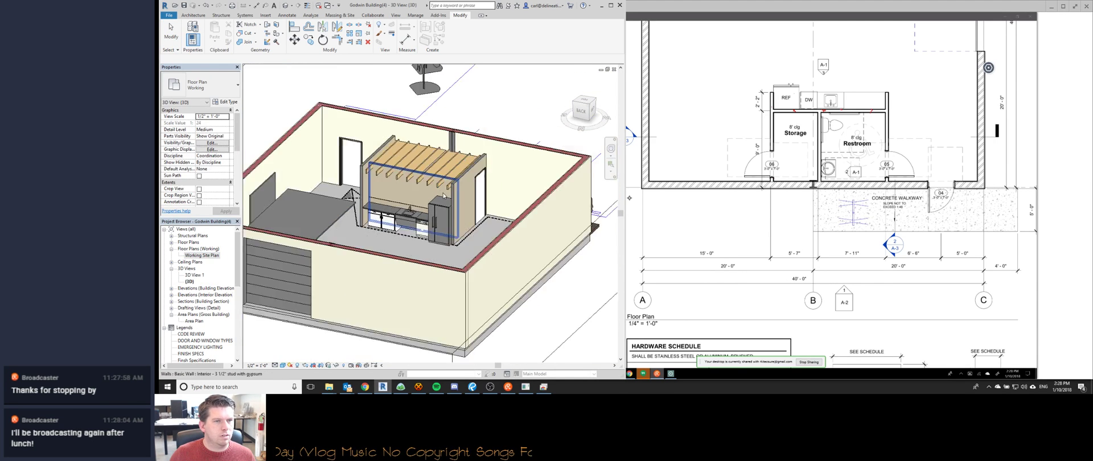
{"action": "key", "text": "ctrl+Tab"}
{"action": "key", "text": "ctrl+Tab"}
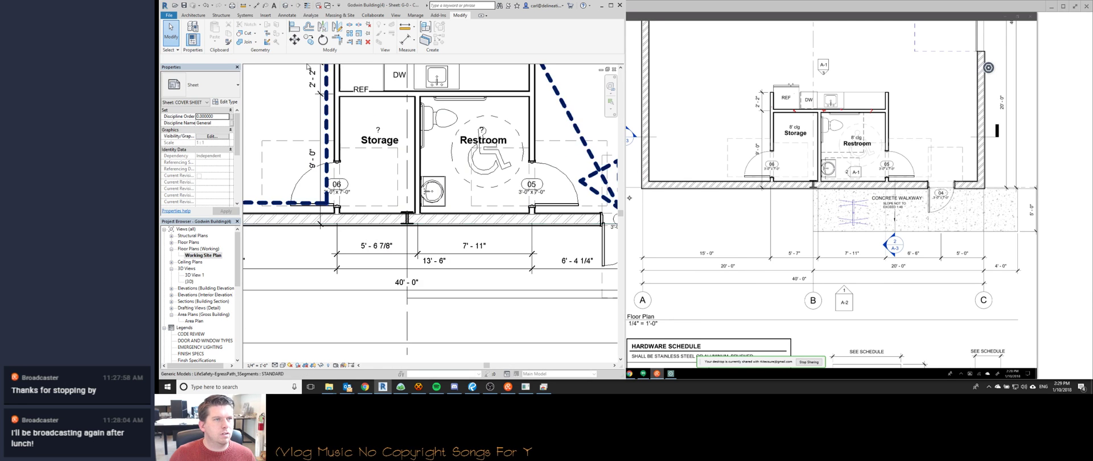
{"action": "left_click", "coordinate": [291, 5]}
Place a new perspective camera in plan aimed at the kitchen, creating 3D View 2.
{"action": "left_click", "coordinate": [300, 32]}
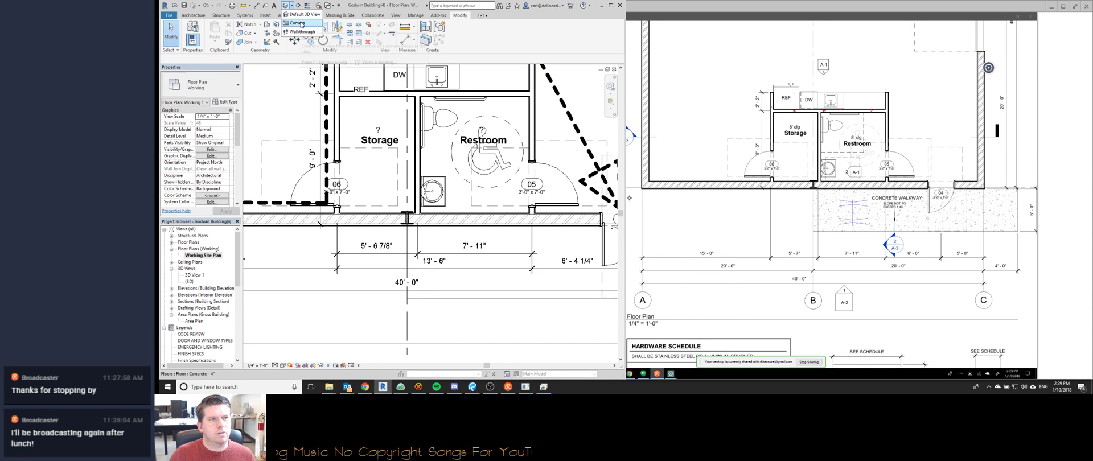
{"action": "scroll", "coordinate": [449, 182], "scroll_direction": "down", "scroll_amount": 4}
{"action": "scroll", "coordinate": [456, 155], "scroll_direction": "down", "scroll_amount": 1}
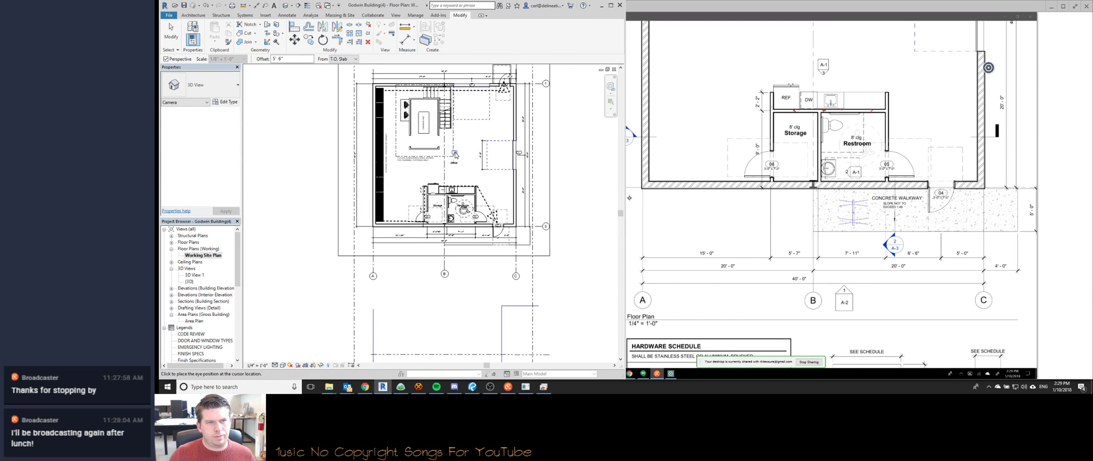
{"action": "left_click", "coordinate": [442, 258]}
{"action": "key", "text": "Escape"}
{"action": "middle_click_drag", "start_coordinate": [433, 242], "coordinate": [386, 171]}
{"action": "scroll", "coordinate": [387, 170], "scroll_direction": "down", "scroll_amount": 1}
{"action": "key", "text": "ctrl+z"}
Start Join Geometry (JG) with Multiple Join on a wall, then cancel it.
{"action": "key", "text": "j"}
{"action": "key", "text": "g"}
{"action": "left_click", "coordinate": [188, 59]}
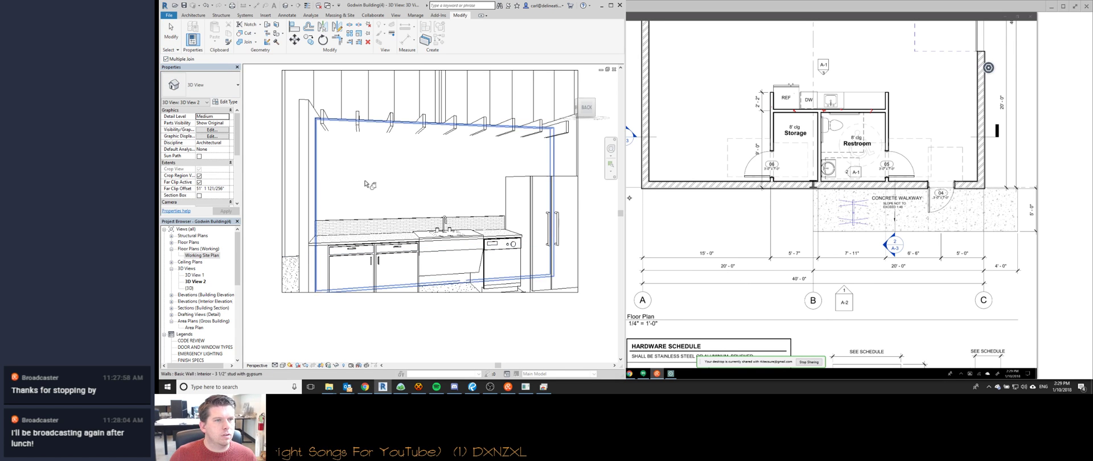
{"action": "left_click", "coordinate": [360, 174]}
{"action": "key", "text": "Escape"}
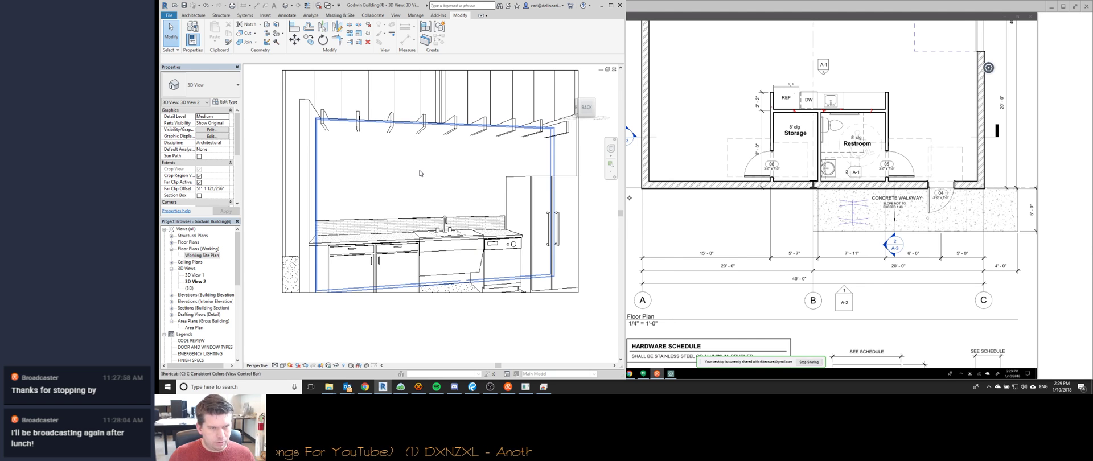
Walk the camera back and turn it toward the fridge to frame the kitchen.
{"action": "key", "text": "shift+w"}
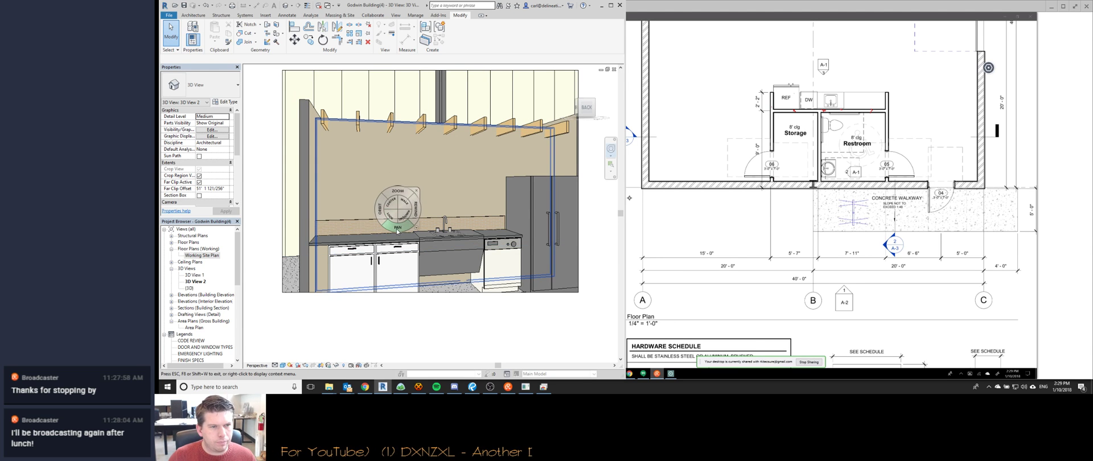
{"action": "left_click_drag", "start_coordinate": [403, 202], "coordinate": [535, 341]}
{"action": "left_click_drag", "start_coordinate": [445, 274], "coordinate": [513, 261]}
{"action": "key", "text": "Escape"}
{"action": "left_click", "coordinate": [342, 278]}
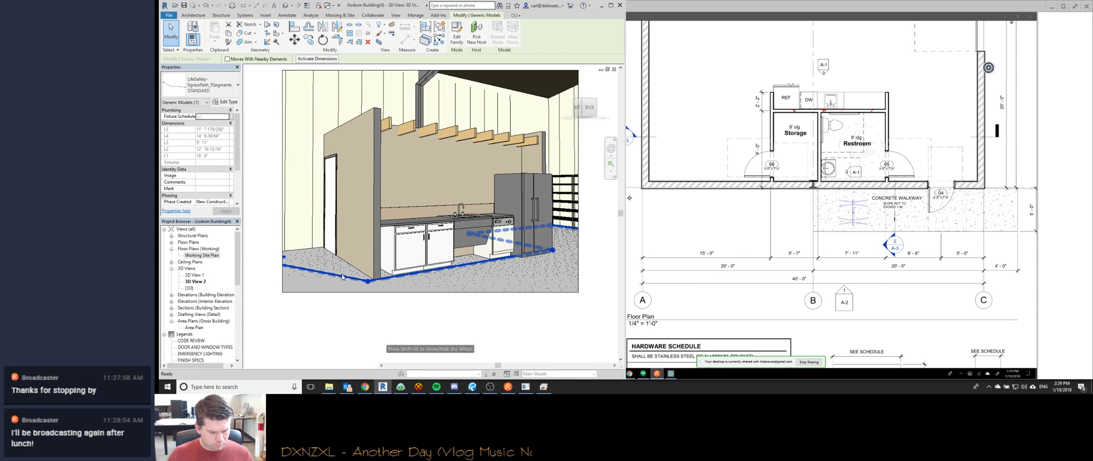
Hide the egress path and set the back wall's Top Offset to 9' 0".
{"action": "key", "text": "h"}
{"action": "key", "text": "h"}
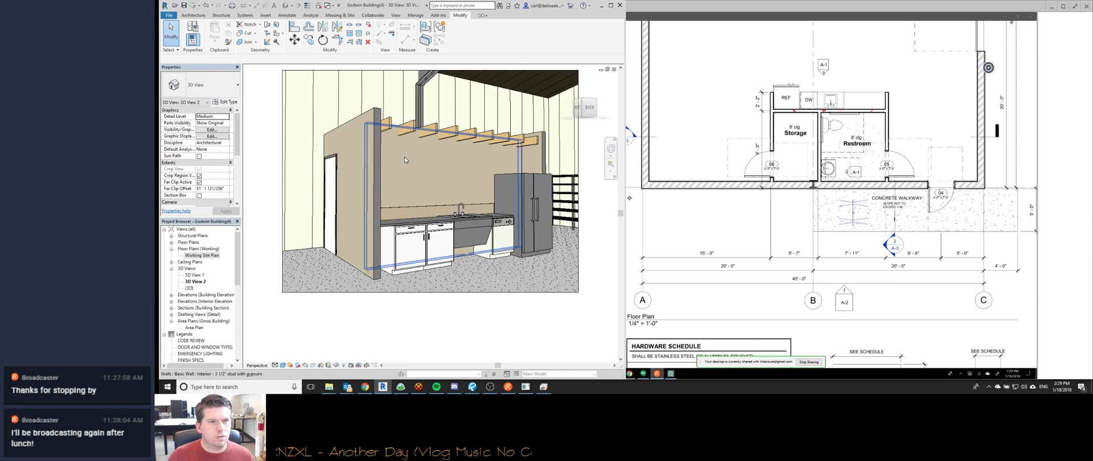
{"action": "left_click", "coordinate": [405, 156]}
{"action": "left_click", "coordinate": [219, 165]}
{"action": "type", "text": "9"}
{"action": "key", "text": "Return"}
{"action": "key", "text": "Escape"}
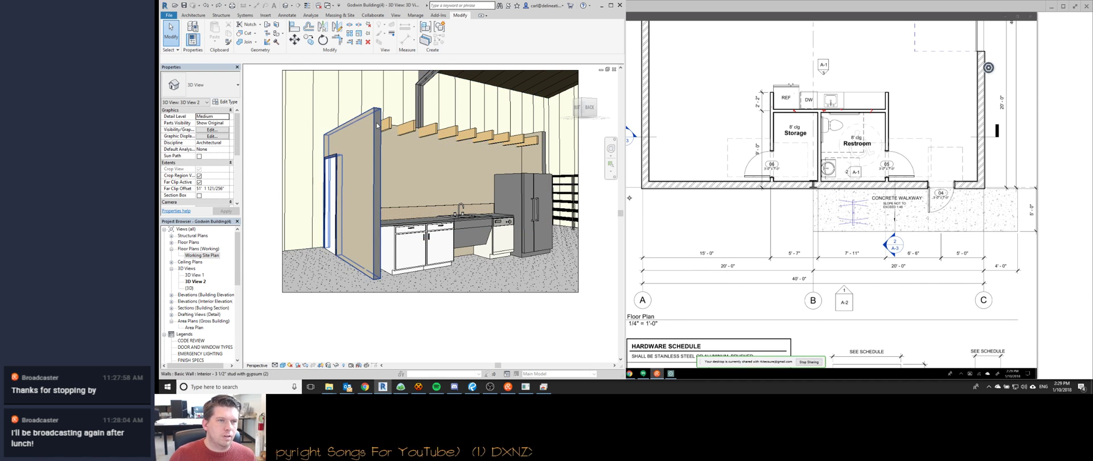
Start and cancel Trim/Extend (EX) and Align (AL), then enter the joist system's boundary edit.
{"action": "key", "text": "e"}
{"action": "key", "text": "x"}
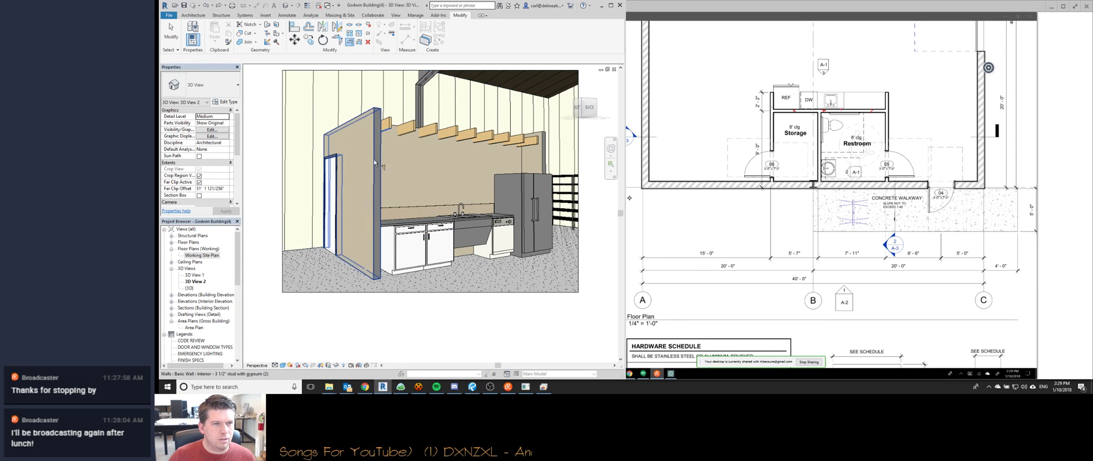
{"action": "key", "text": "Escape"}
{"action": "key", "text": "Escape"}
{"action": "key", "text": "a"}
{"action": "key", "text": "l"}
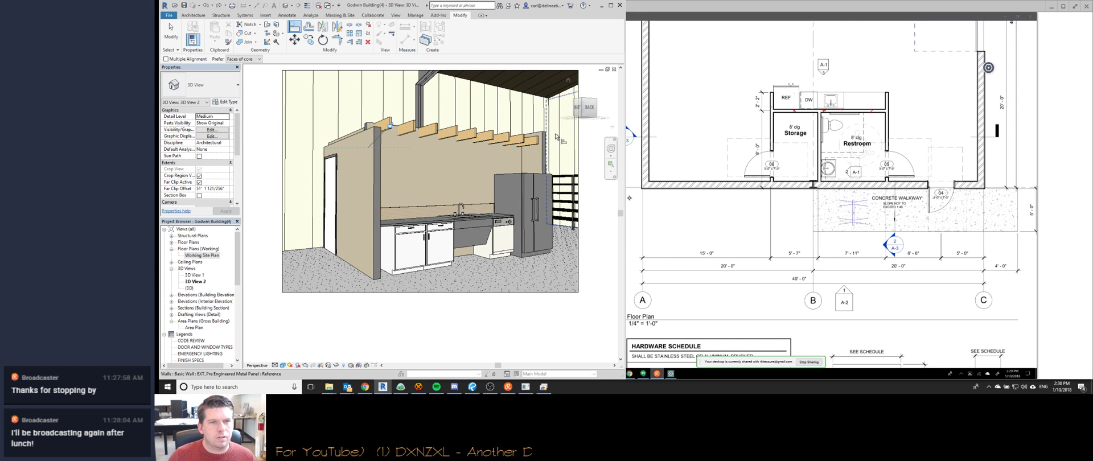
{"action": "key", "text": "Escape"}
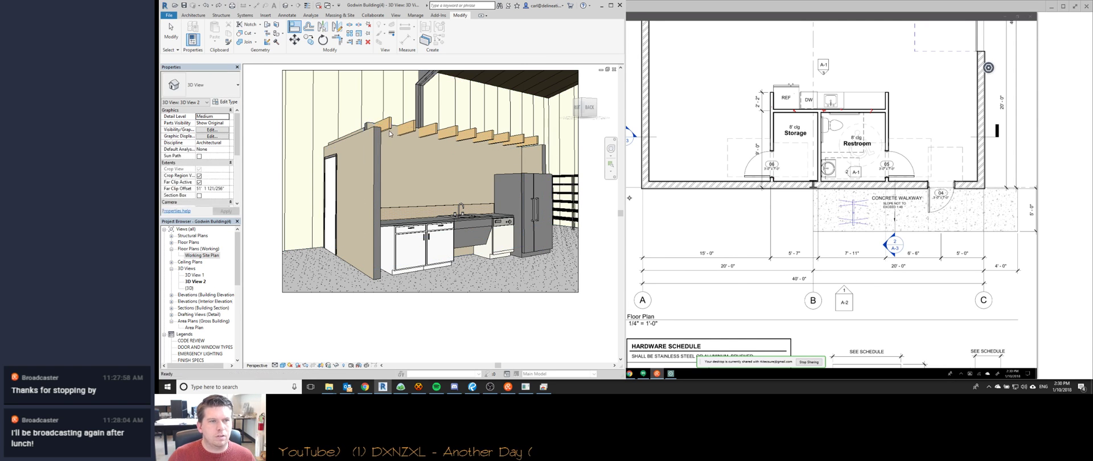
{"action": "double_click", "coordinate": [404, 134]}
Set the 2x8 Joists Layout Rule to Maximum Spacing, finish the edit, and re-edit the boundary.
{"action": "scroll", "coordinate": [453, 201], "scroll_direction": "up", "scroll_amount": 5}
{"action": "middle_click_drag", "start_coordinate": [333, 173], "coordinate": [282, 164]}
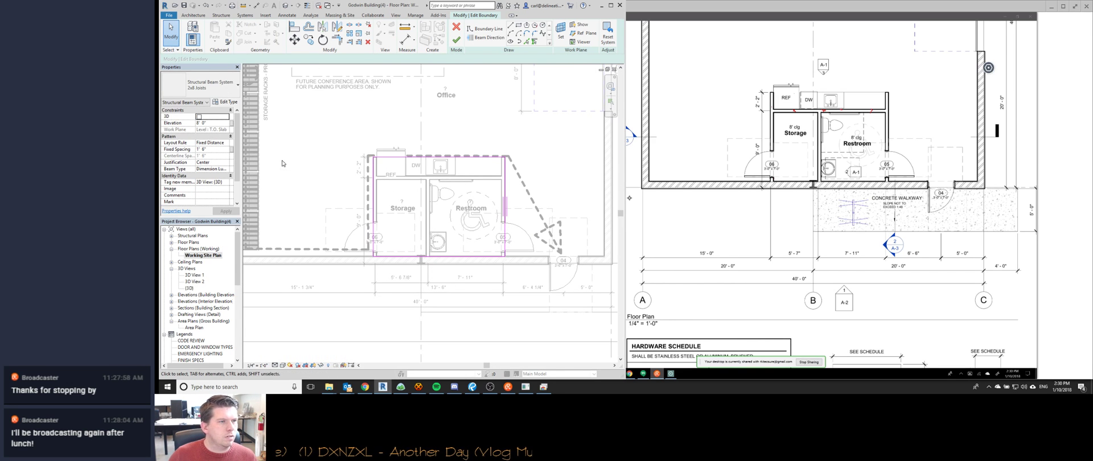
{"action": "left_click", "coordinate": [227, 147]}
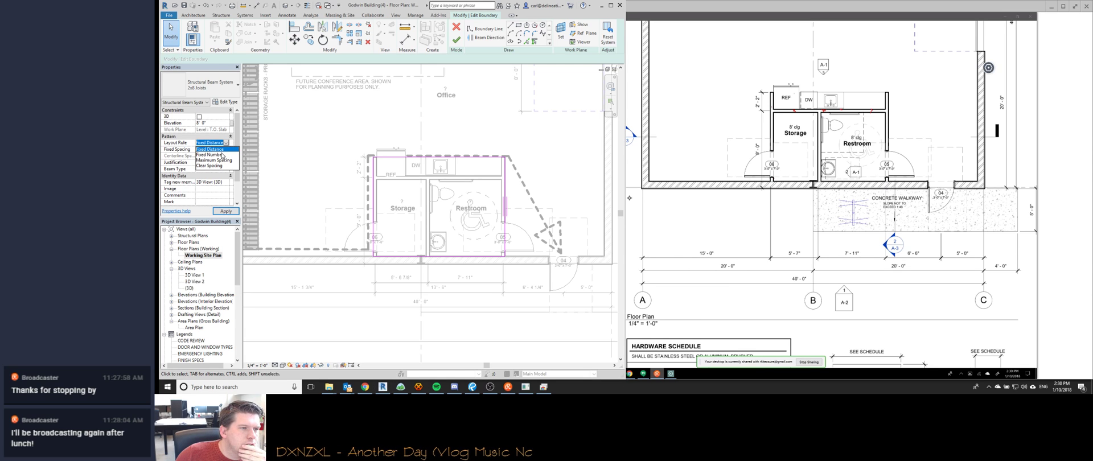
{"action": "left_click", "coordinate": [215, 160]}
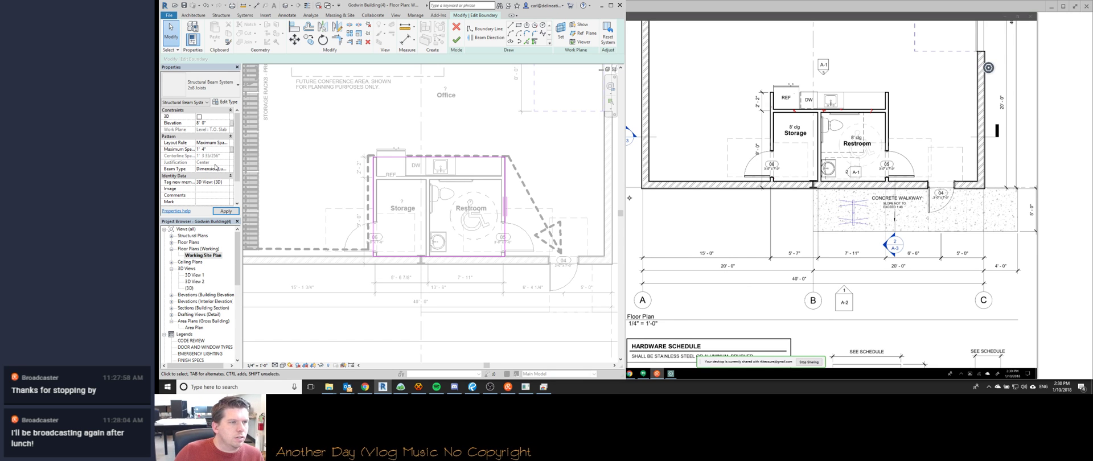
{"action": "left_click", "coordinate": [456, 40]}
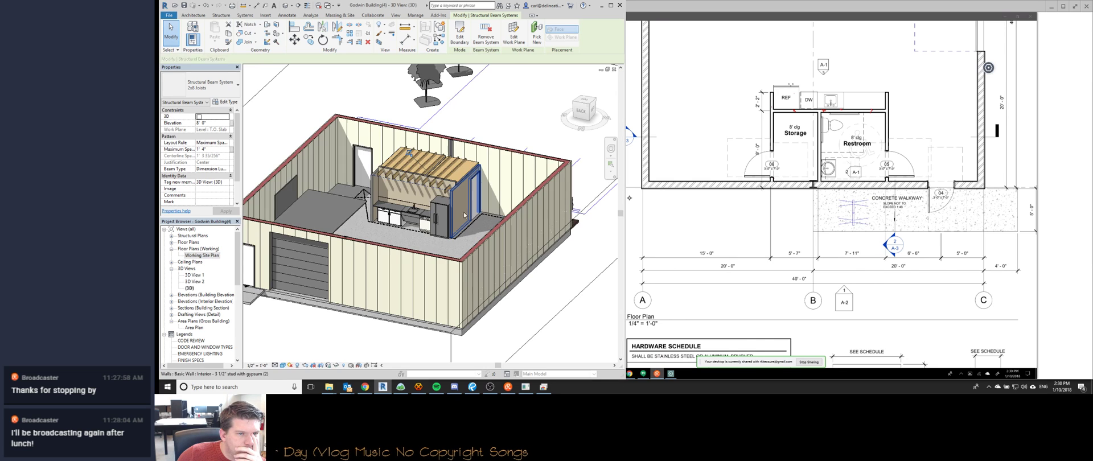
{"action": "scroll", "coordinate": [382, 165], "scroll_direction": "up", "scroll_amount": 3}
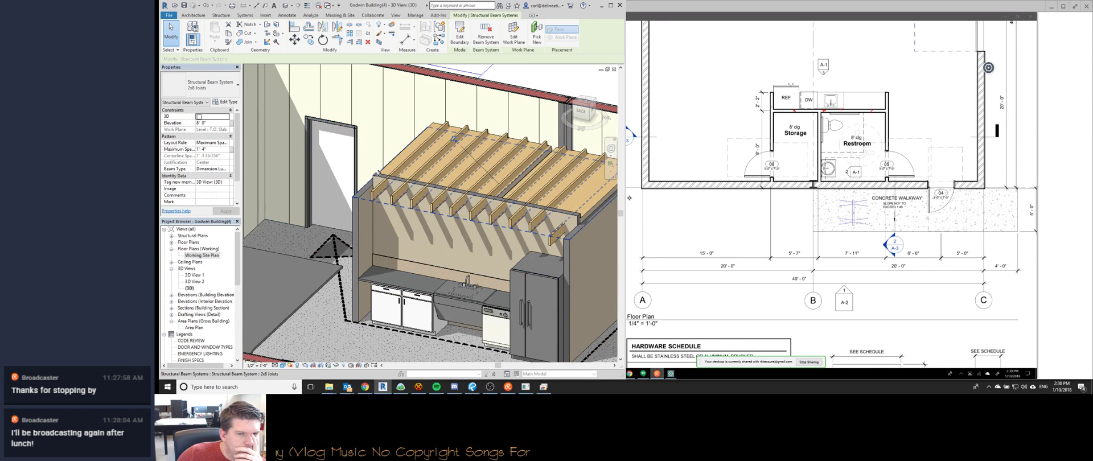
{"action": "left_click", "coordinate": [555, 239]}
{"action": "double_click", "coordinate": [422, 212]}
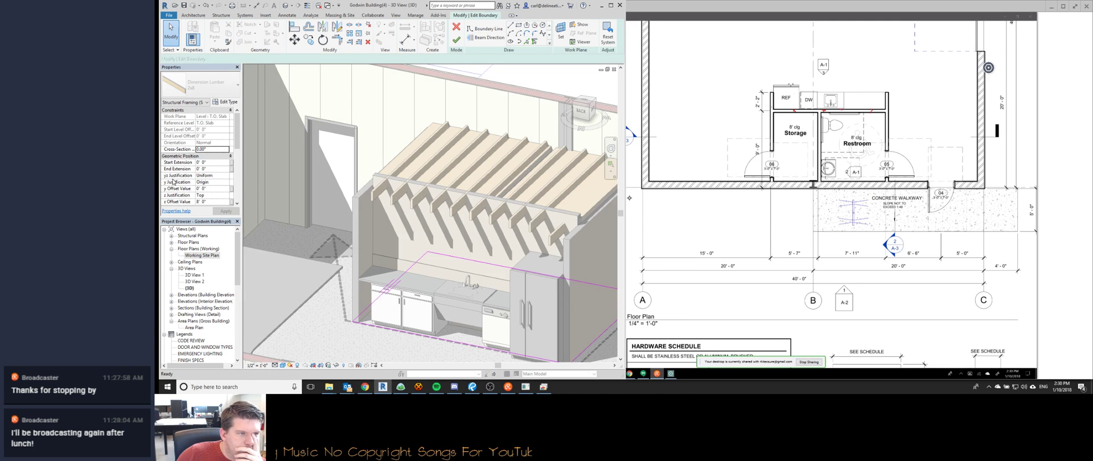
Set the joist Layout Rule to Clear Spacing and try Center and Direction Line justification.
{"action": "left_click", "coordinate": [211, 142]}
{"action": "left_click", "coordinate": [221, 167]}
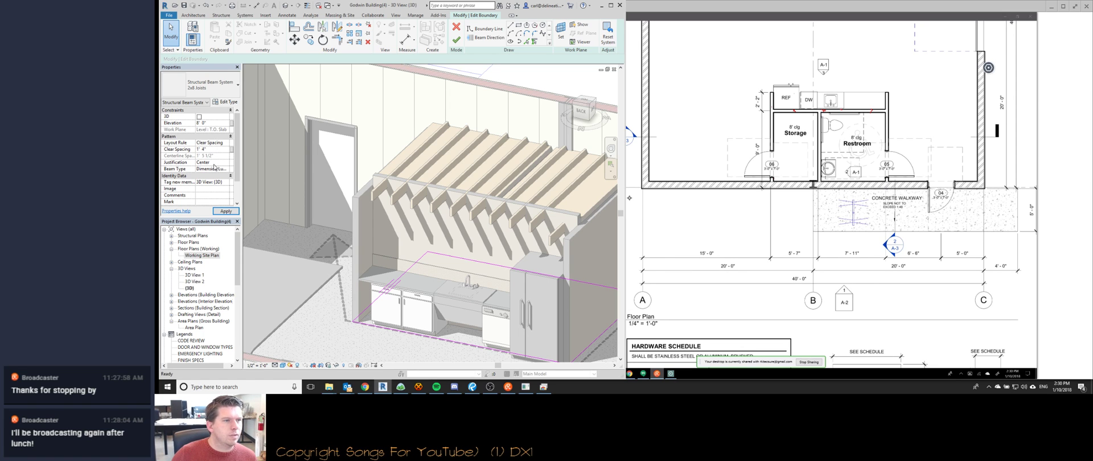
{"action": "left_click", "coordinate": [227, 163]}
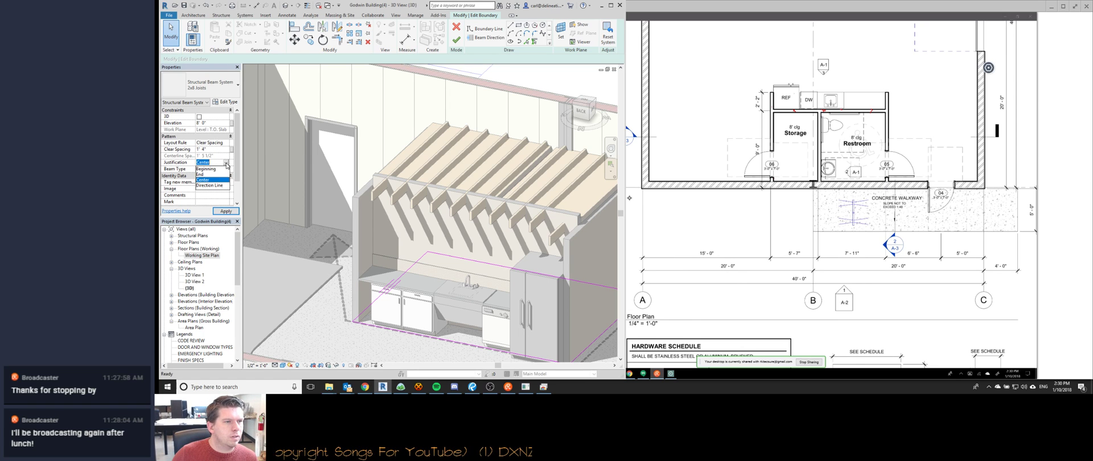
{"action": "left_click", "coordinate": [215, 180]}
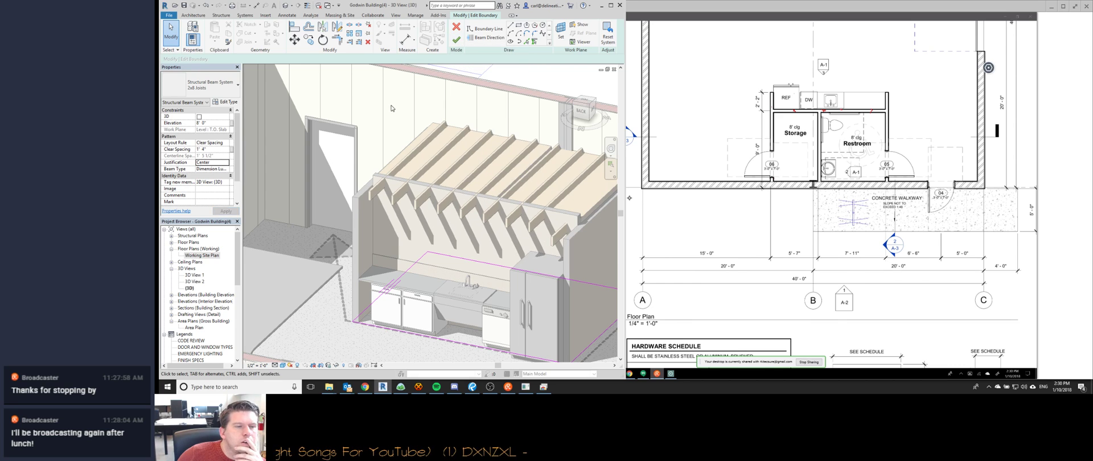
{"action": "left_click", "coordinate": [226, 163]}
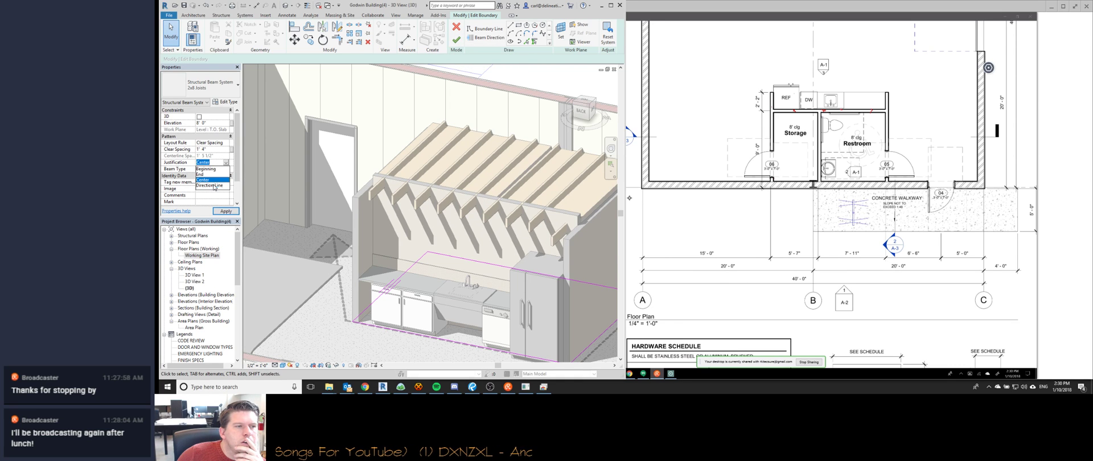
{"action": "left_click", "coordinate": [214, 185]}
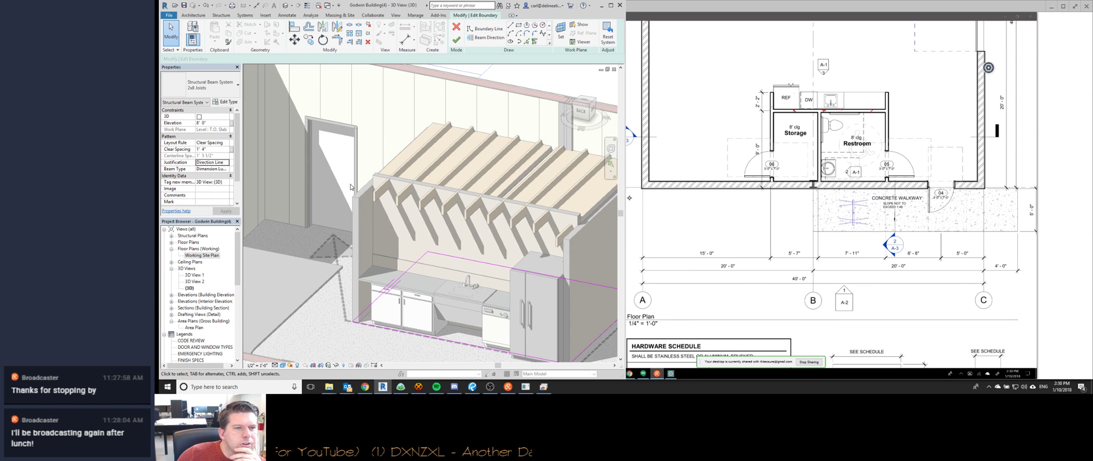
Cycle the joist justification through Beginning and Center, ending at End.
{"action": "left_click", "coordinate": [227, 164]}
{"action": "left_click", "coordinate": [212, 169]}
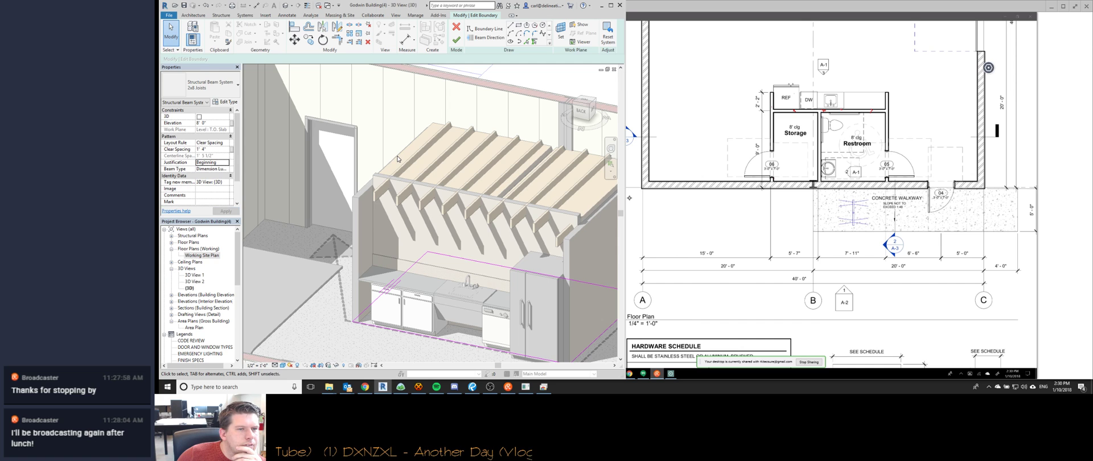
{"action": "left_click", "coordinate": [226, 164]}
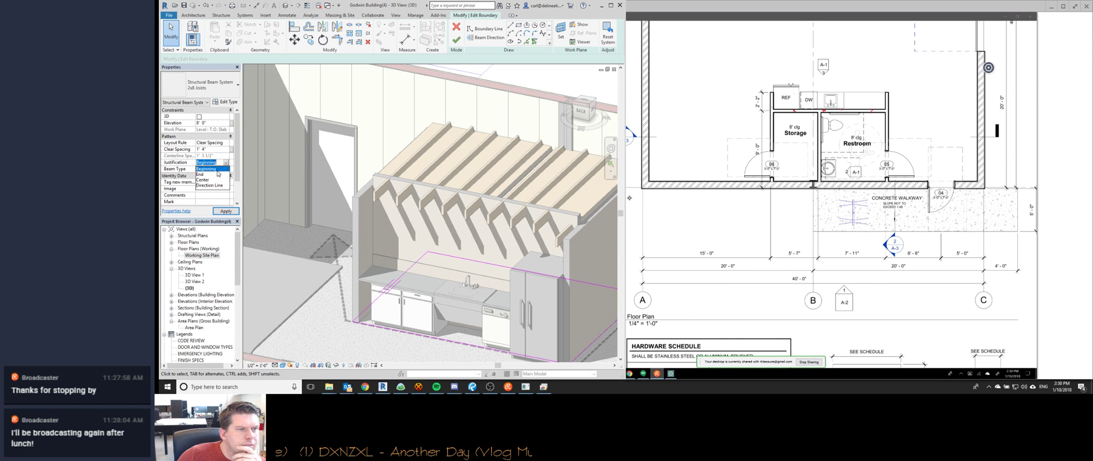
{"action": "left_click", "coordinate": [211, 180]}
{"action": "left_click", "coordinate": [226, 164]}
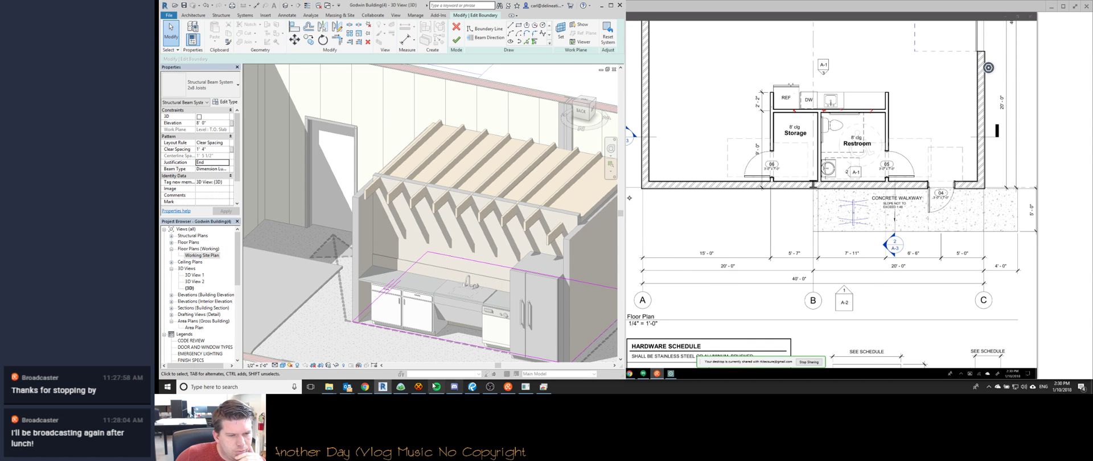
{"action": "left_click", "coordinate": [418, 386]}
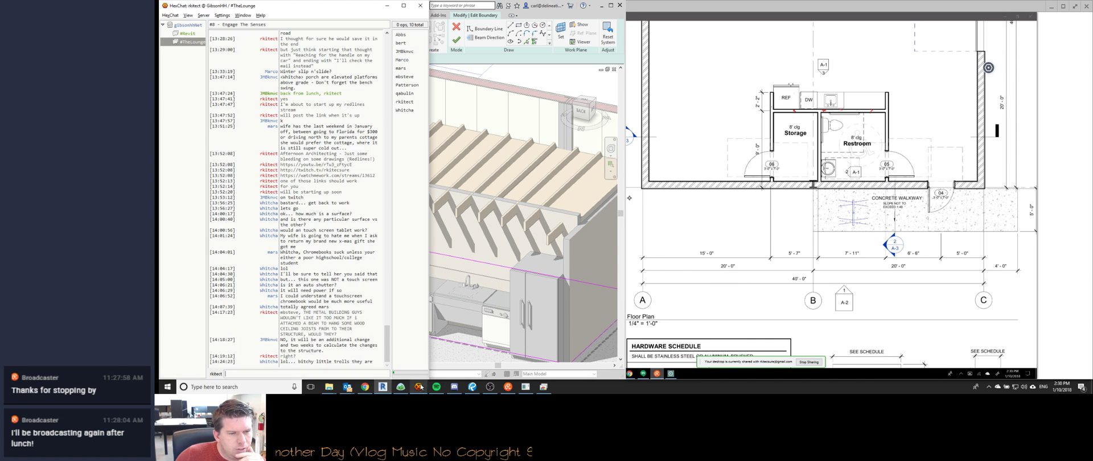
Send the drafted Afternoon Architecting stream announcement in Discord's live_streaming channel.
{"action": "left_click", "coordinate": [467, 213]}
{"action": "scroll", "coordinate": [359, 236], "scroll_direction": "down", "scroll_amount": 3}
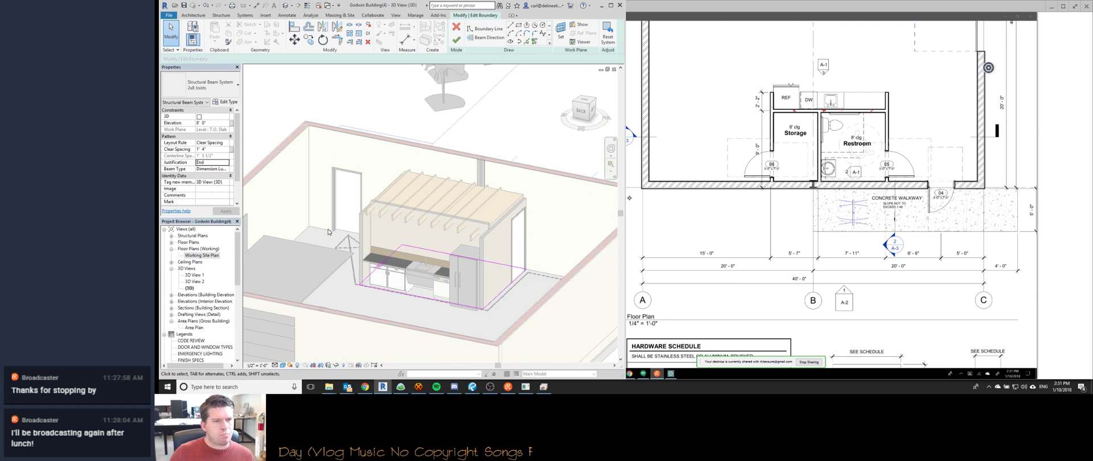
{"action": "left_click", "coordinate": [454, 387]}
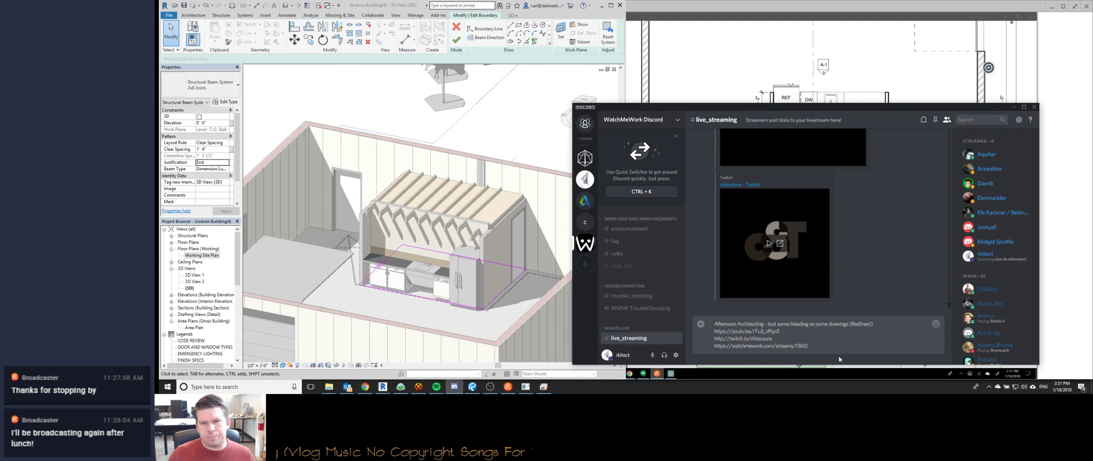
{"action": "key", "text": "Return"}
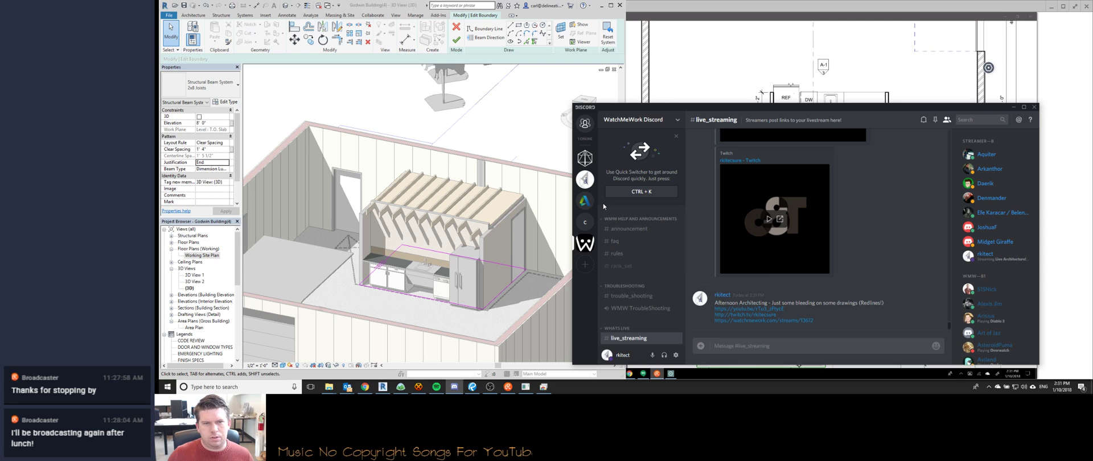
Copy the Afternoon Architecting announcement text from #live_streaming.
{"action": "left_click", "coordinate": [584, 201]}
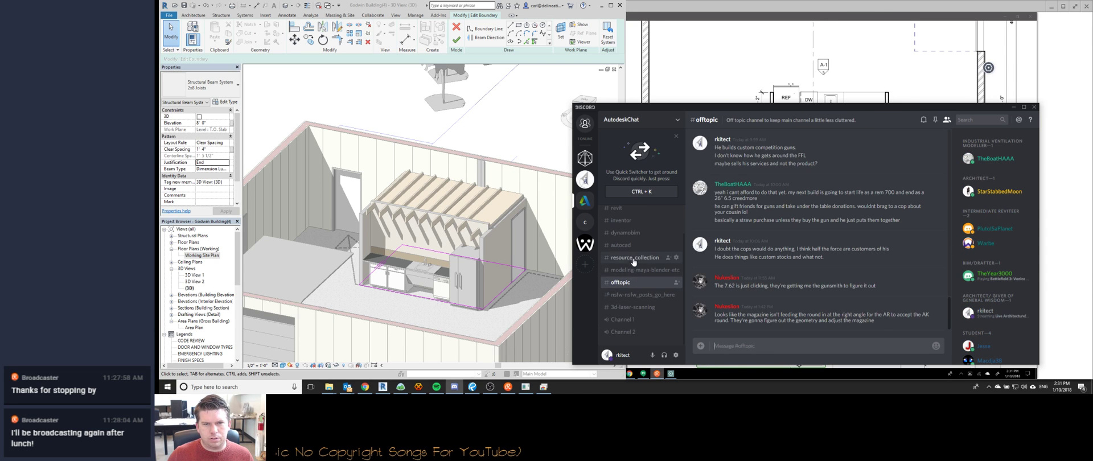
{"action": "left_click", "coordinate": [634, 259]}
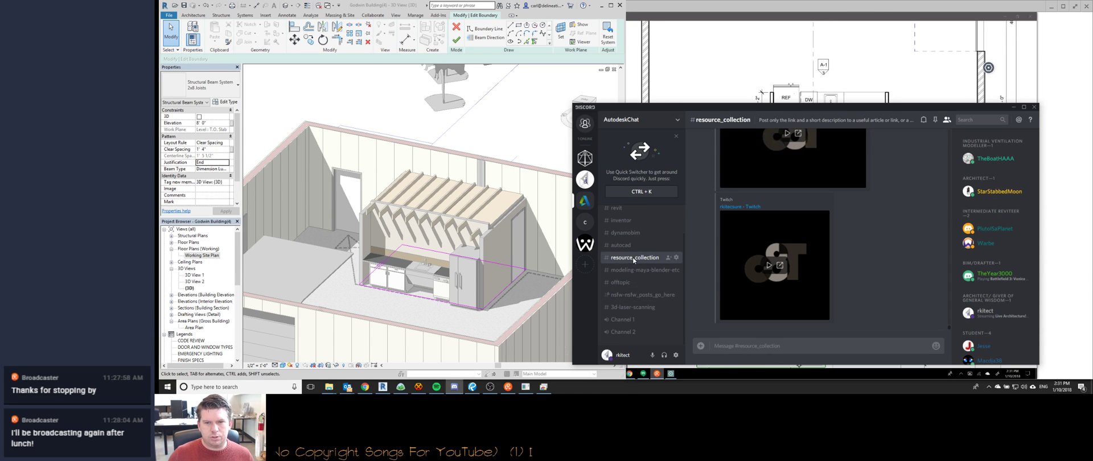
{"action": "left_click", "coordinate": [584, 244]}
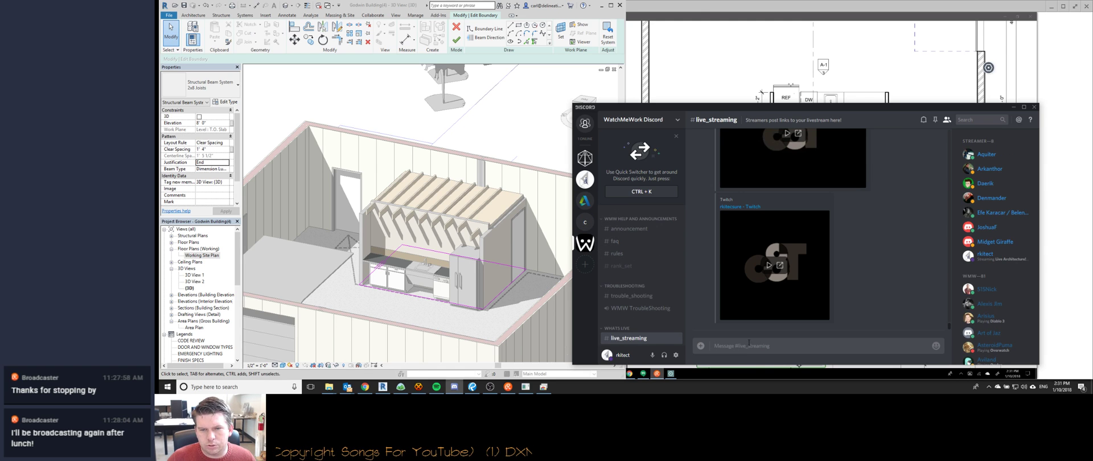
{"action": "scroll", "coordinate": [814, 272], "scroll_direction": "down", "scroll_amount": 2}
{"action": "left_click_drag", "start_coordinate": [816, 267], "coordinate": [715, 249]}
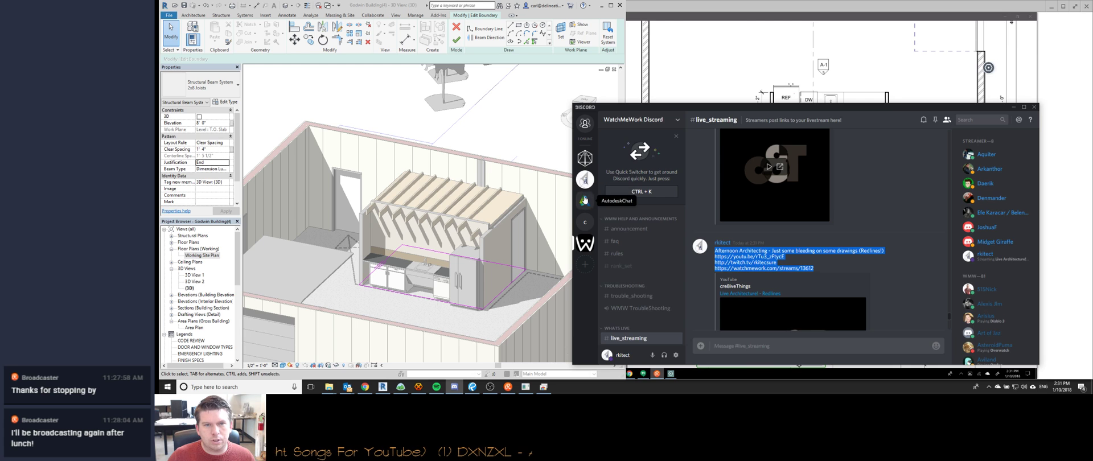
Paste the announcement into AutodeskChat #resource_collection, send it, and minimize Discord.
{"action": "left_click", "coordinate": [584, 201]}
{"action": "key", "text": "ctrl+v"}
{"action": "key", "text": "Return"}
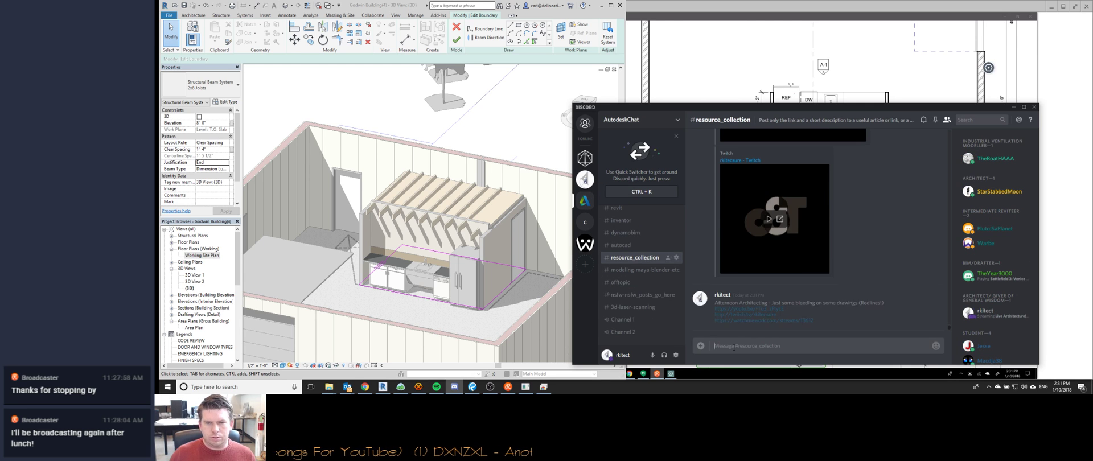
{"action": "left_click", "coordinate": [1013, 108]}
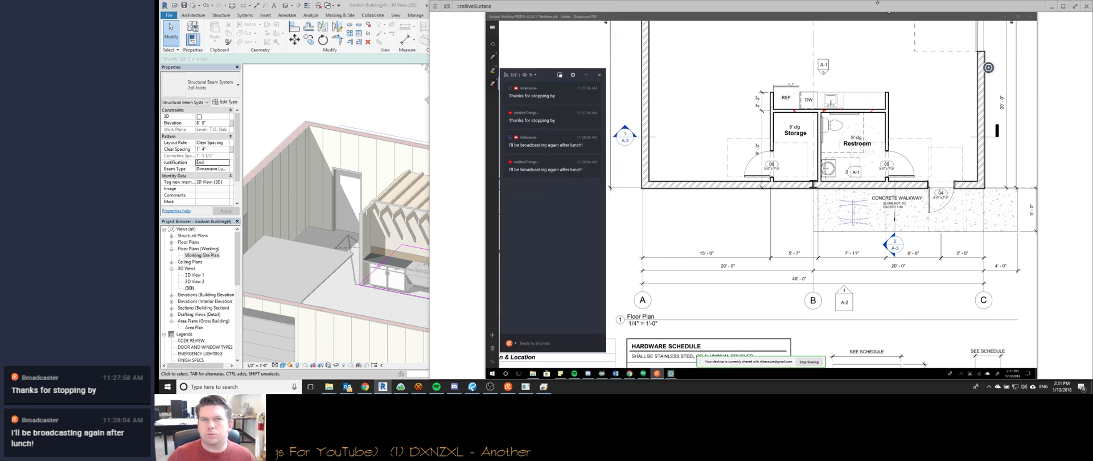
{"action": "scroll", "coordinate": [385, 232], "scroll_direction": "down", "scroll_amount": 2}
Set the joist layout rule to Fixed Number with 8 joists and apply it.
{"action": "middle_click_drag", "start_coordinate": [397, 273], "coordinate": [410, 259], "text": "shift"}
{"action": "scroll", "coordinate": [375, 232], "scroll_direction": "up", "scroll_amount": 5}
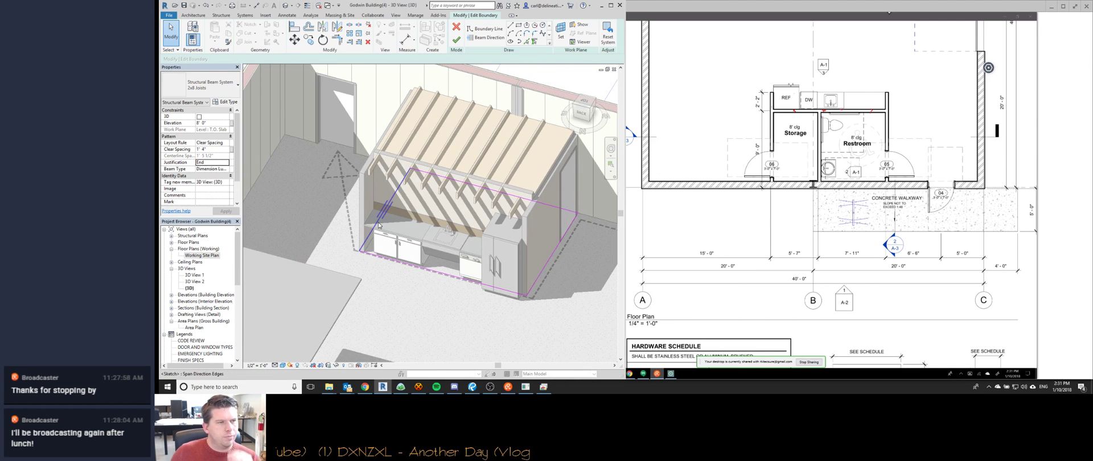
{"action": "left_click", "coordinate": [226, 144]}
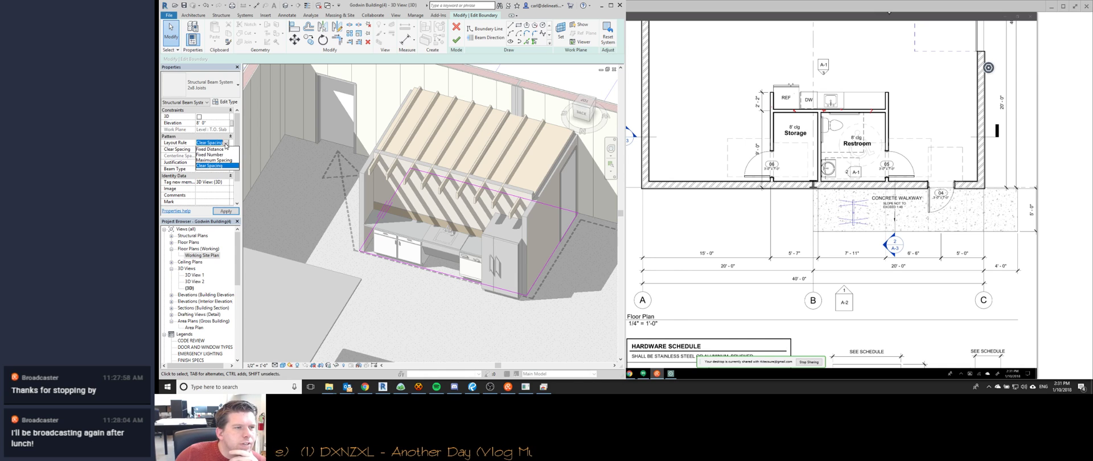
{"action": "left_click", "coordinate": [214, 154]}
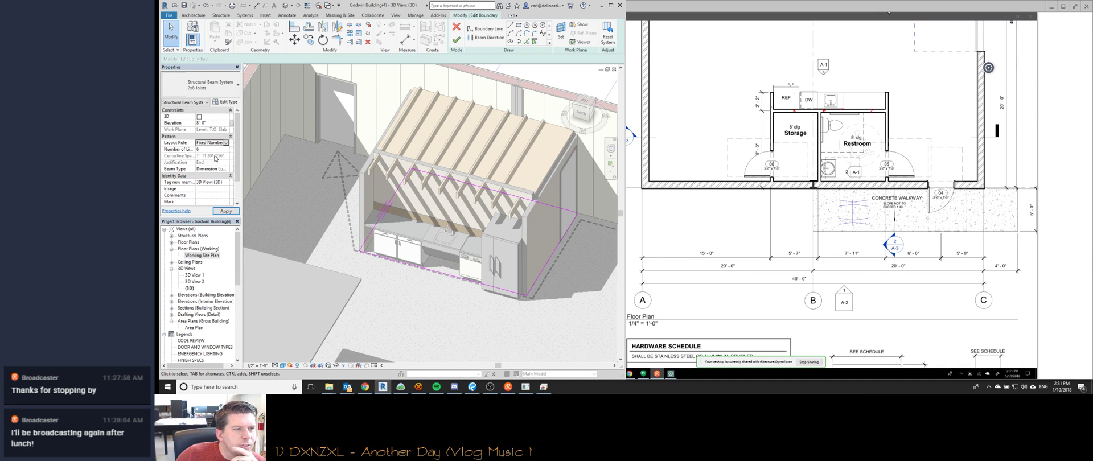
{"action": "left_click", "coordinate": [224, 150]}
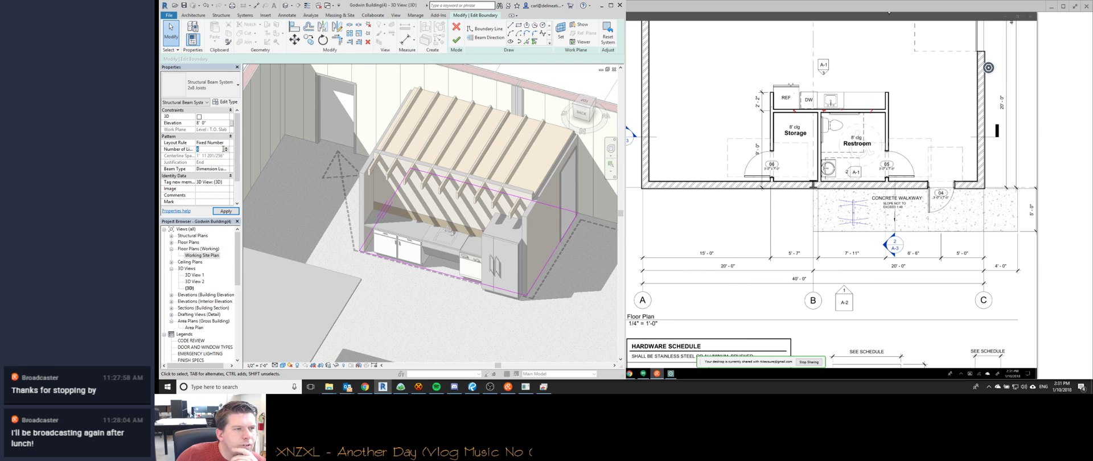
{"action": "key", "text": "Tab"}
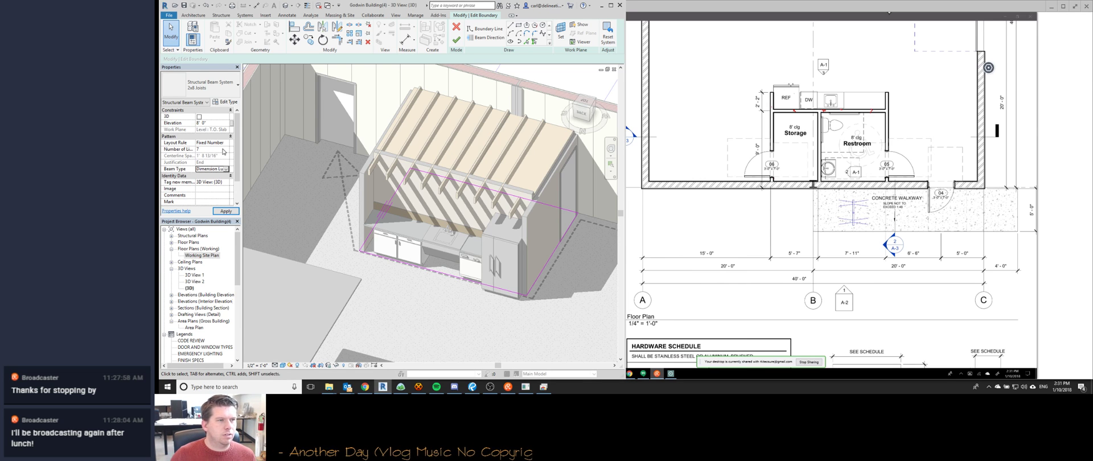
{"action": "left_click", "coordinate": [223, 149]}
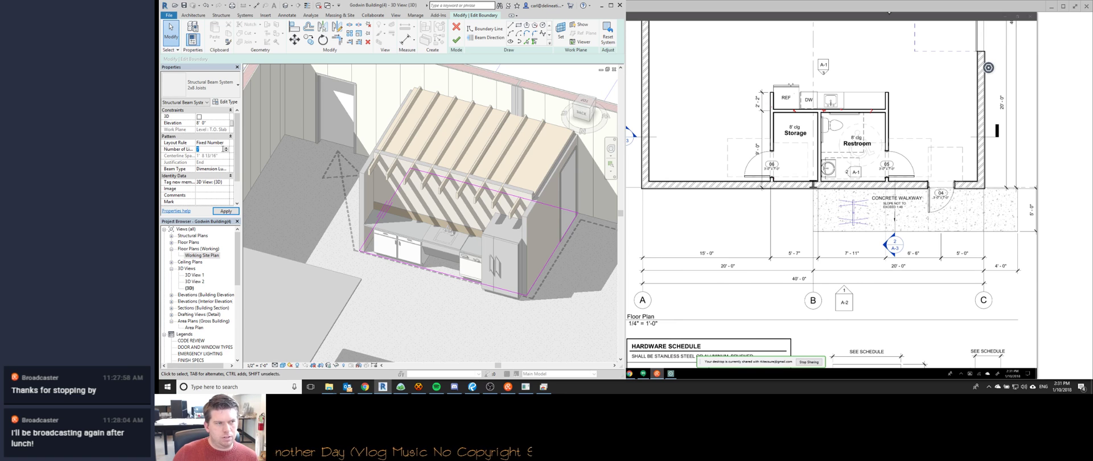
{"action": "type", "text": "8"}
{"action": "key", "text": "Tab"}
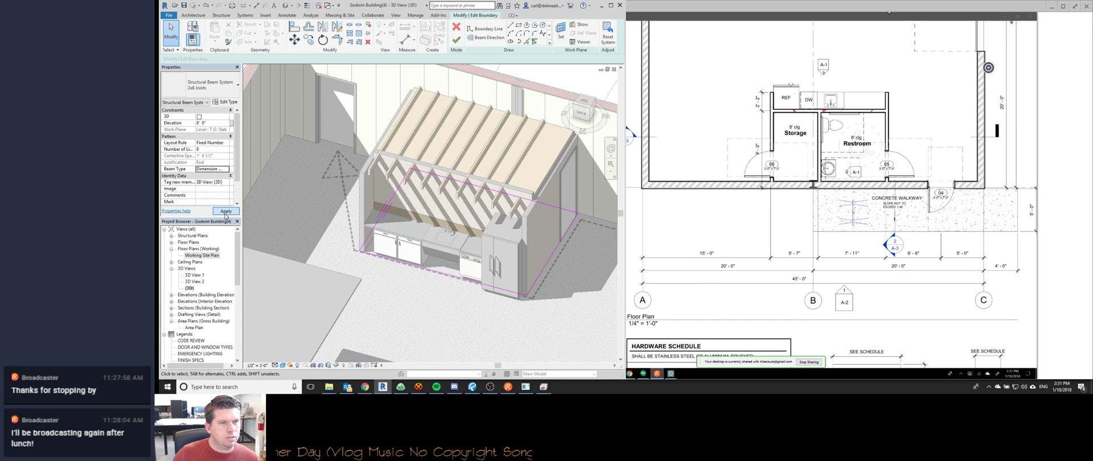
{"action": "left_click", "coordinate": [225, 214]}
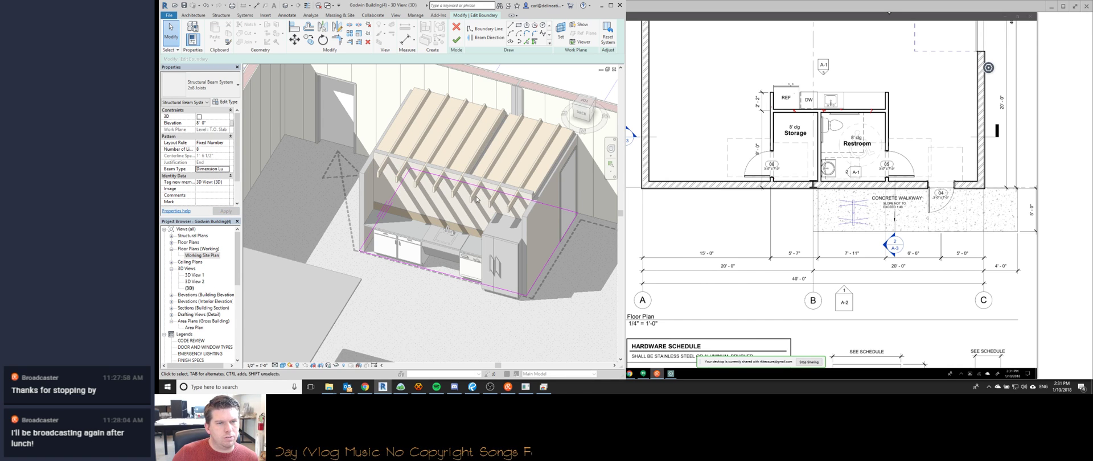
Switch the layout to Maximum Spacing, adjust the boundary edges, and finish edit mode.
{"action": "left_click", "coordinate": [206, 149]}
{"action": "left_click", "coordinate": [221, 143]}
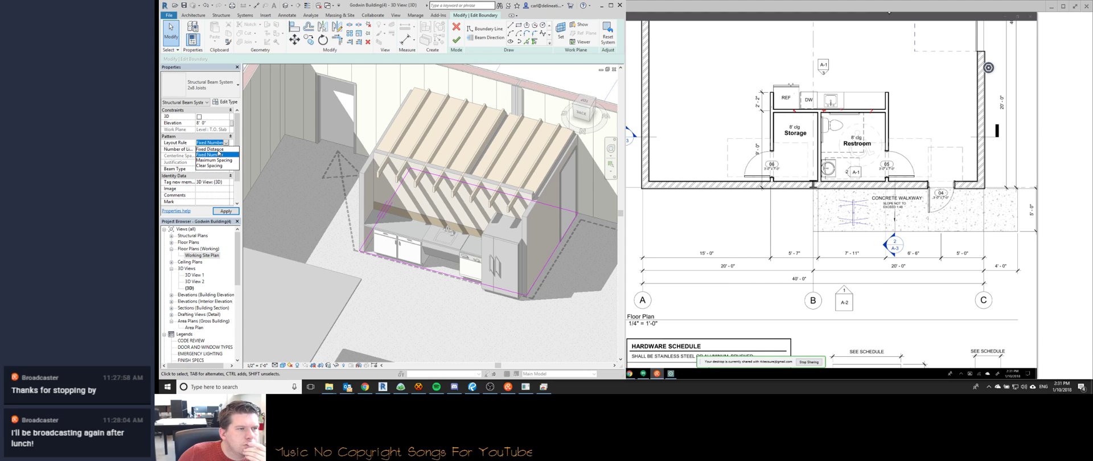
{"action": "left_click", "coordinate": [214, 160]}
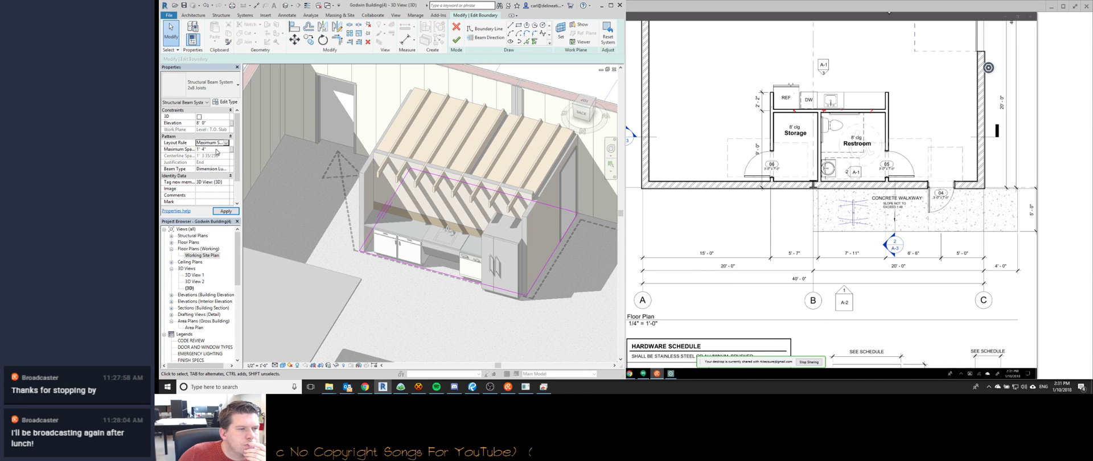
{"action": "left_click", "coordinate": [226, 212]}
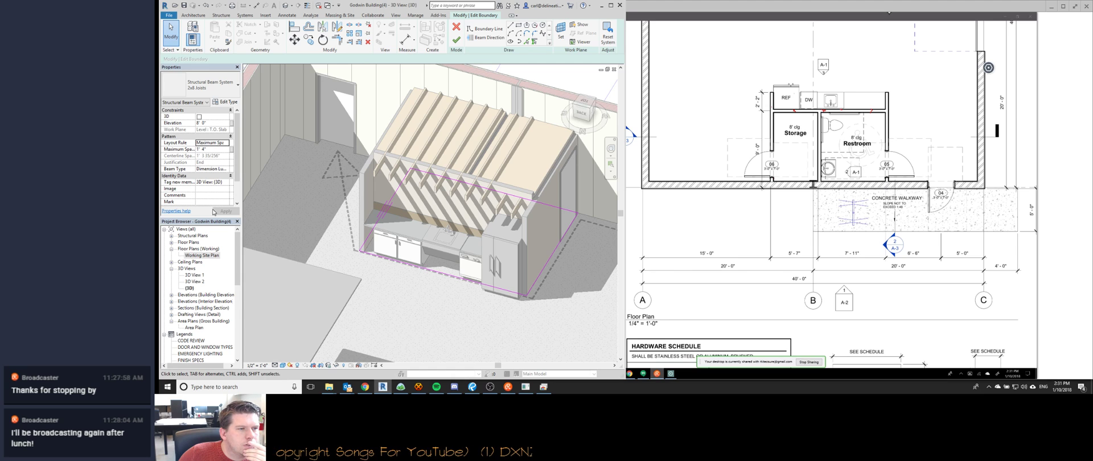
{"action": "left_click", "coordinate": [383, 215]}
{"action": "key", "text": "shift+Left"}
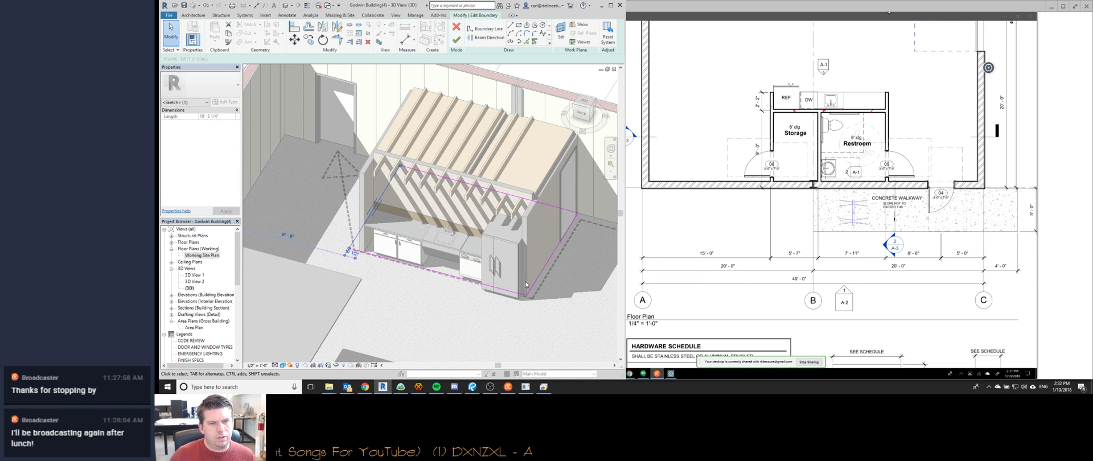
{"action": "left_click", "coordinate": [541, 287]}
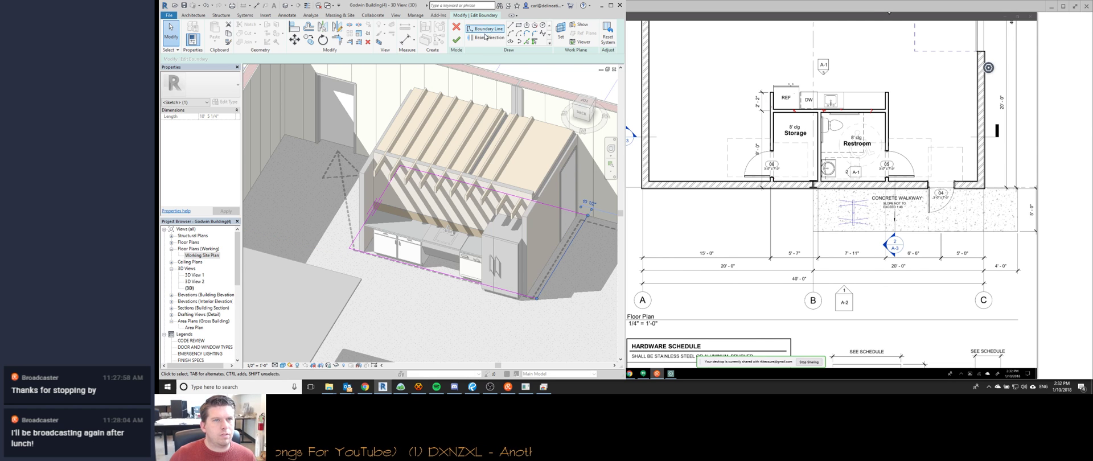
{"action": "left_click", "coordinate": [456, 40]}
Orbit to check the regenerated joists' properties, then reopen and finish the boundary sketch.
{"action": "middle_click_drag", "start_coordinate": [409, 206], "coordinate": [490, 208], "text": "shift"}
{"action": "left_click", "coordinate": [504, 208]}
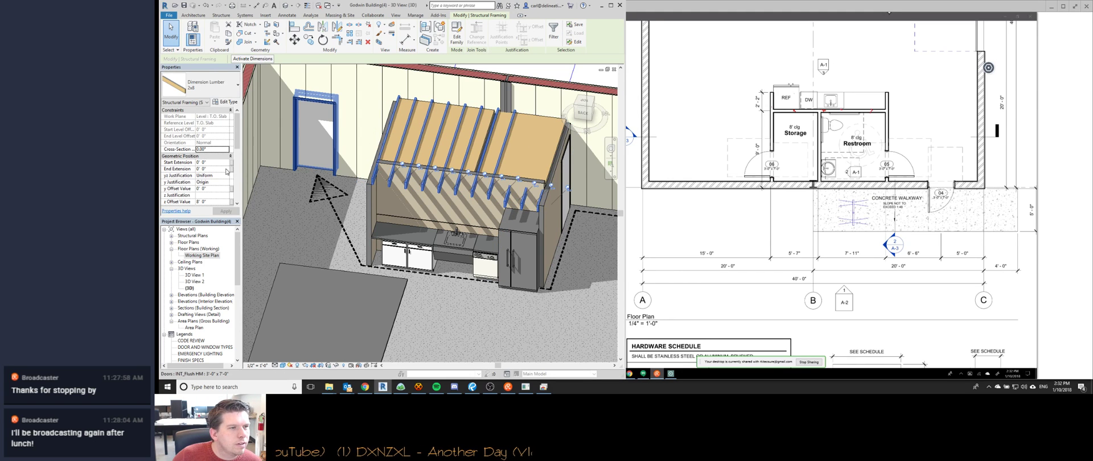
{"action": "scroll", "coordinate": [236, 165], "scroll_direction": "down", "scroll_amount": 4}
{"action": "scroll", "coordinate": [235, 165], "scroll_direction": "up", "scroll_amount": 4}
{"action": "double_click", "coordinate": [440, 210]}
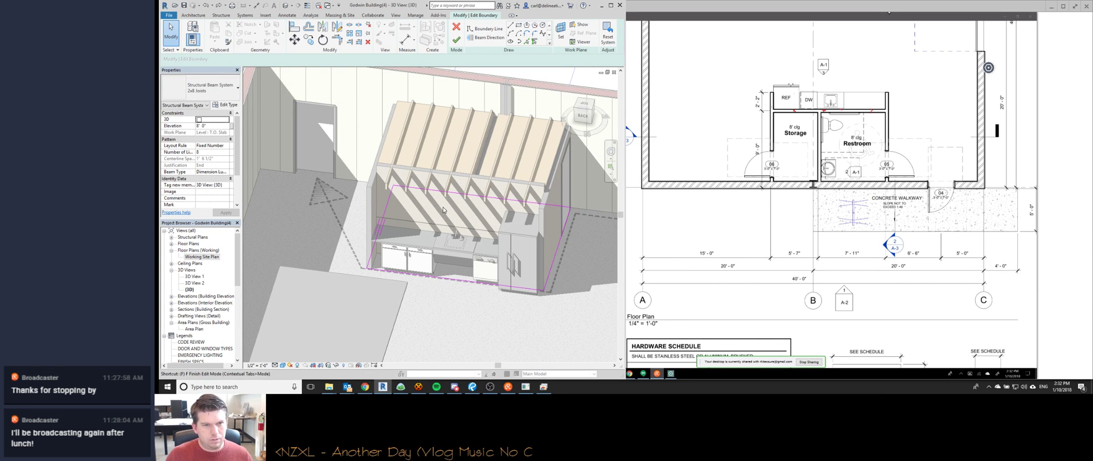
{"action": "key", "text": "f"}
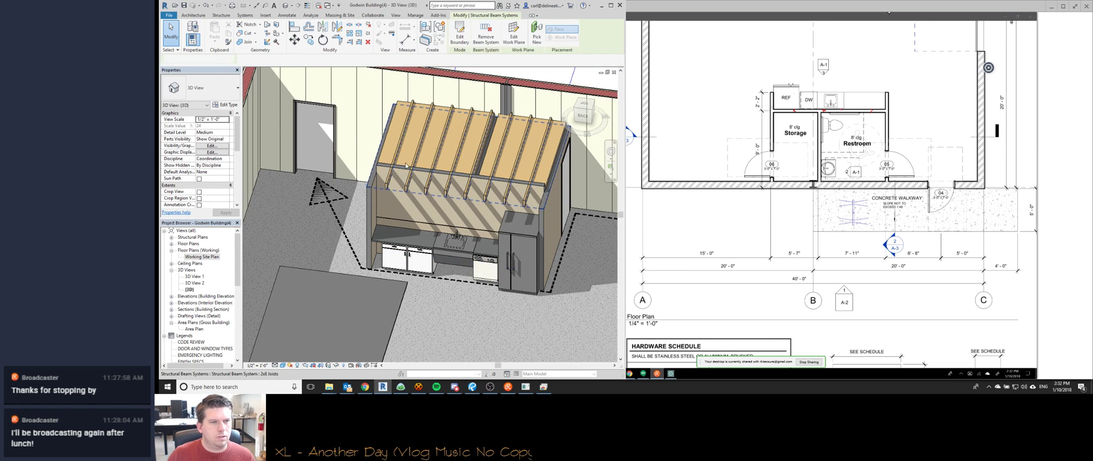
Apply Maximum Spacing 1' 4", finish edit mode, and remove the beam system.
{"action": "double_click", "coordinate": [405, 165]}
{"action": "left_click", "coordinate": [212, 142]}
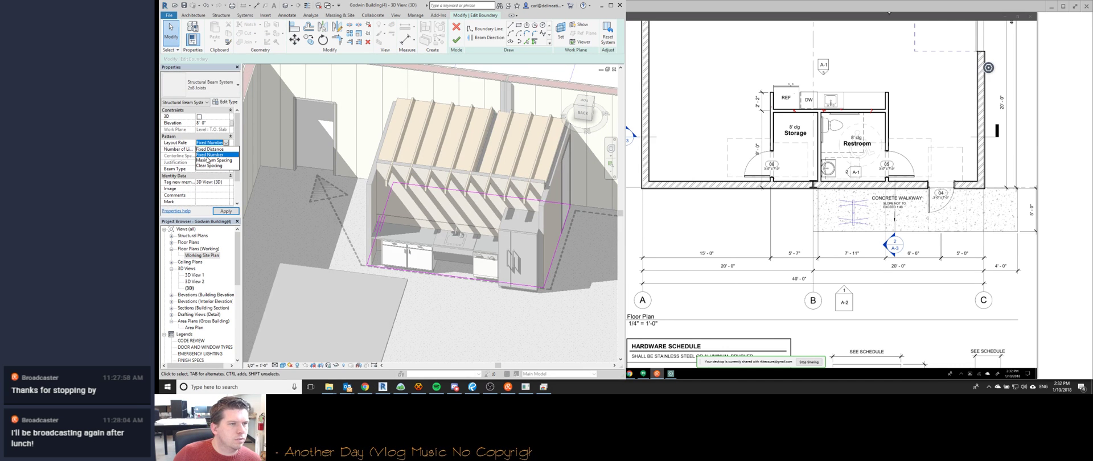
{"action": "left_click", "coordinate": [213, 160]}
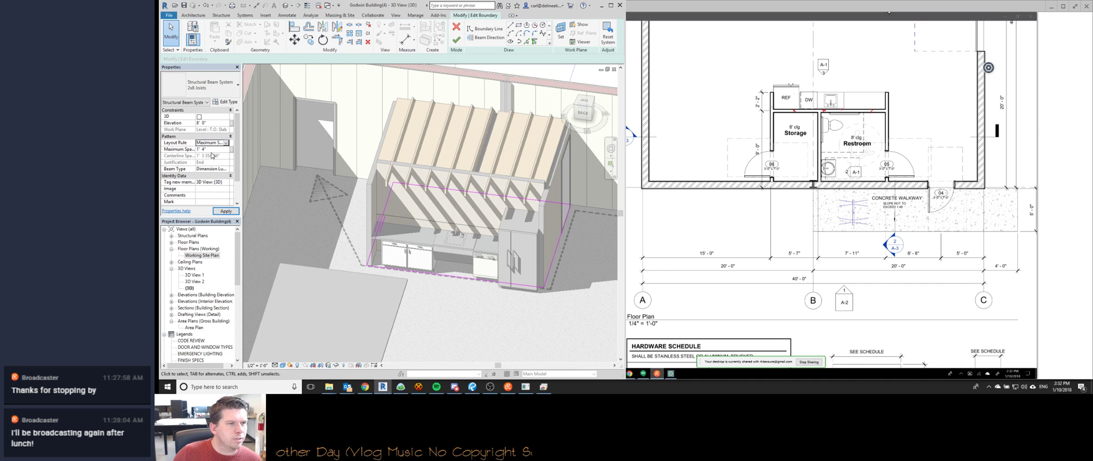
{"action": "left_click", "coordinate": [220, 211]}
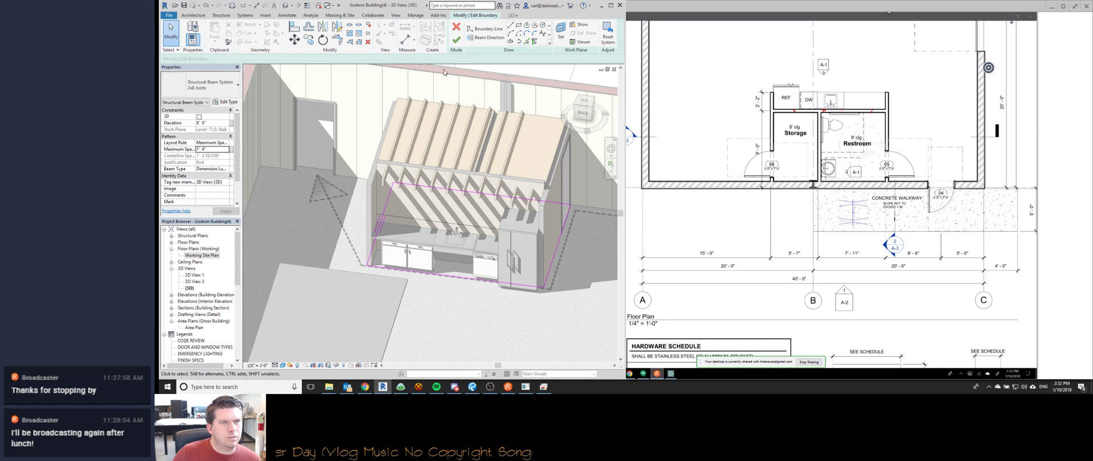
{"action": "left_click", "coordinate": [456, 40]}
{"action": "left_click", "coordinate": [486, 35]}
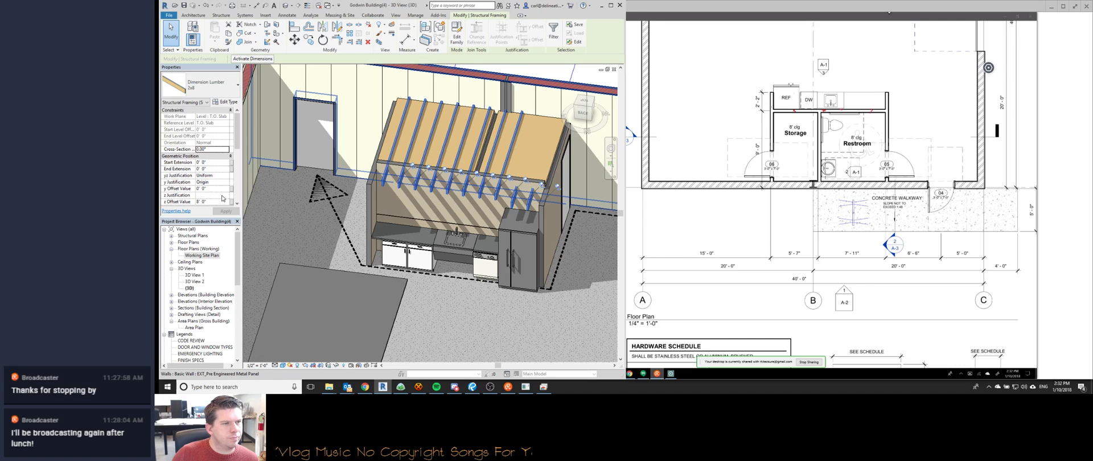
Set the selected joists' z Justification to Center.
{"action": "left_click", "coordinate": [237, 179]}
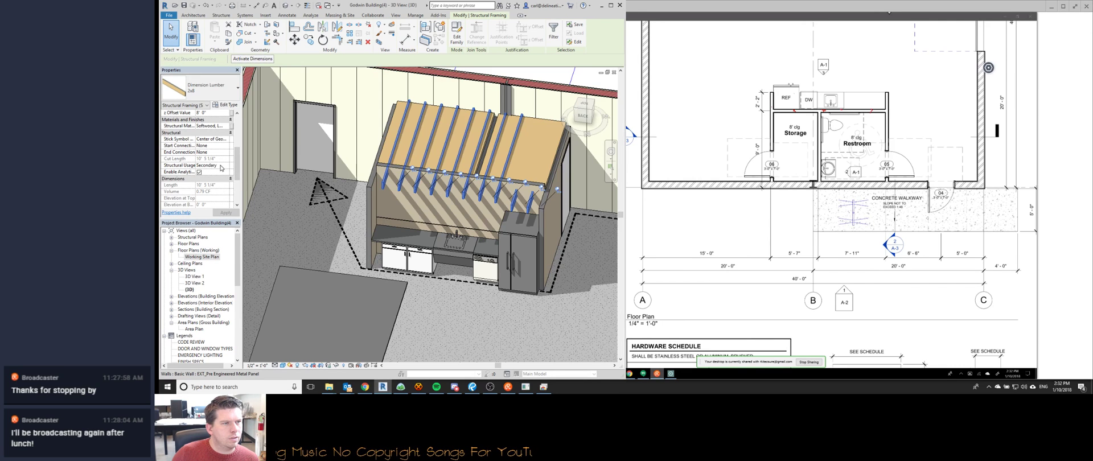
{"action": "left_click_drag", "start_coordinate": [237, 174], "coordinate": [237, 135]}
{"action": "left_click", "coordinate": [225, 198]}
{"action": "left_click", "coordinate": [226, 198]}
{"action": "left_click", "coordinate": [213, 215]}
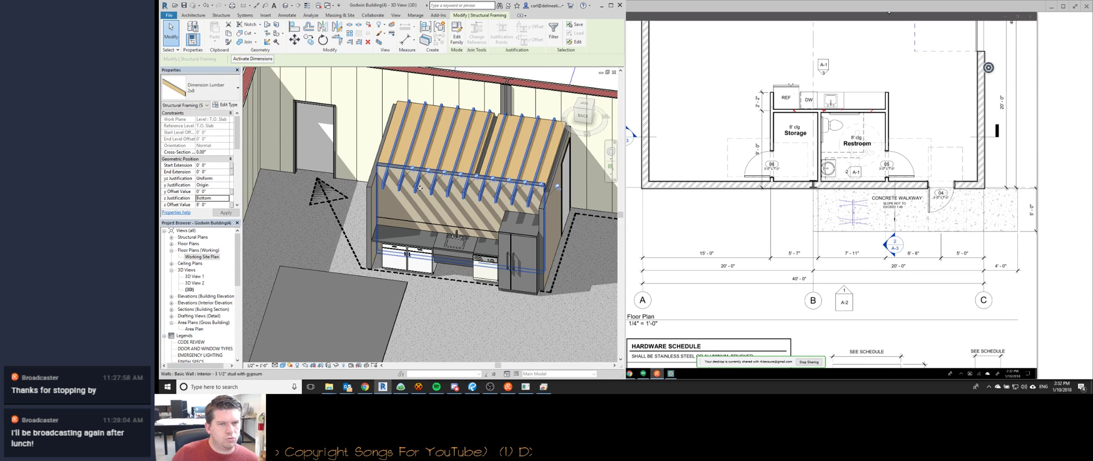
{"action": "key", "text": "Escape"}
Pick a 2x8 joist for Create Similar (CS) and orbit around the kitchen framing.
{"action": "left_click", "coordinate": [527, 207]}
{"action": "key", "text": "c"}
{"action": "key", "text": "s"}
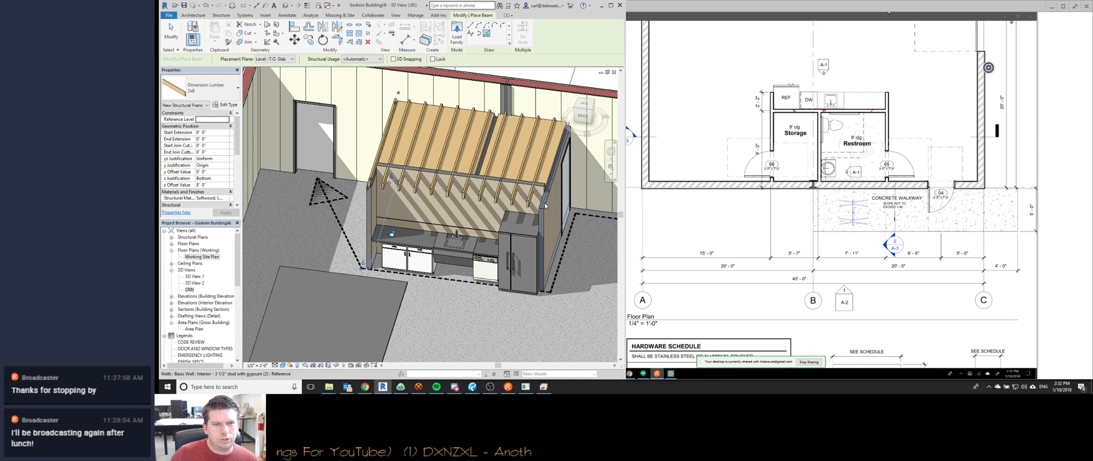
{"action": "middle_click_drag", "start_coordinate": [490, 201], "coordinate": [320, 145], "text": "shift"}
Stop placing beams and switch to the 3D perspective view of the kitchen.
{"action": "key", "text": "Escape"}
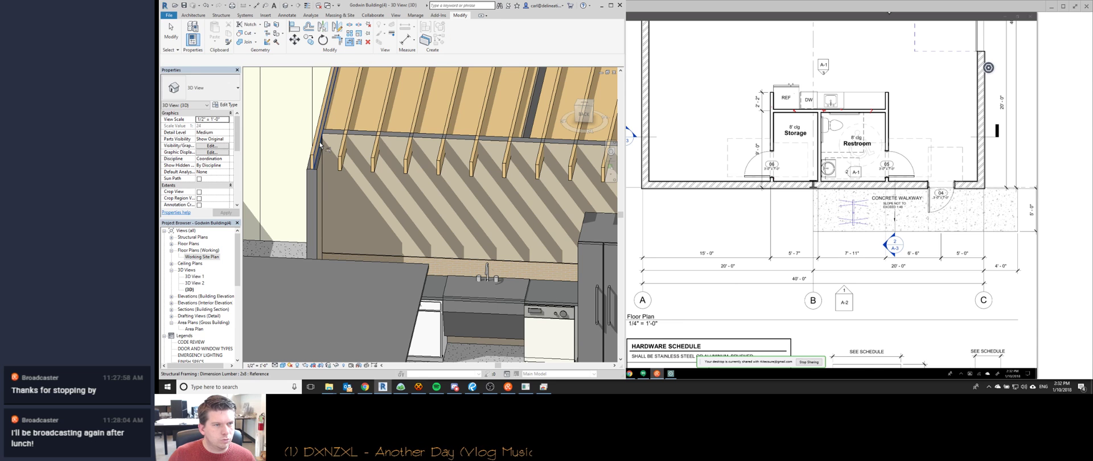
{"action": "scroll", "coordinate": [330, 141], "scroll_direction": "down", "scroll_amount": 5}
{"action": "middle_click_drag", "start_coordinate": [363, 165], "coordinate": [415, 152], "text": "shift"}
{"action": "key", "text": "ctrl+Tab"}
{"action": "key", "text": "ctrl+Tab"}
{"action": "key", "text": "ctrl+Tab"}
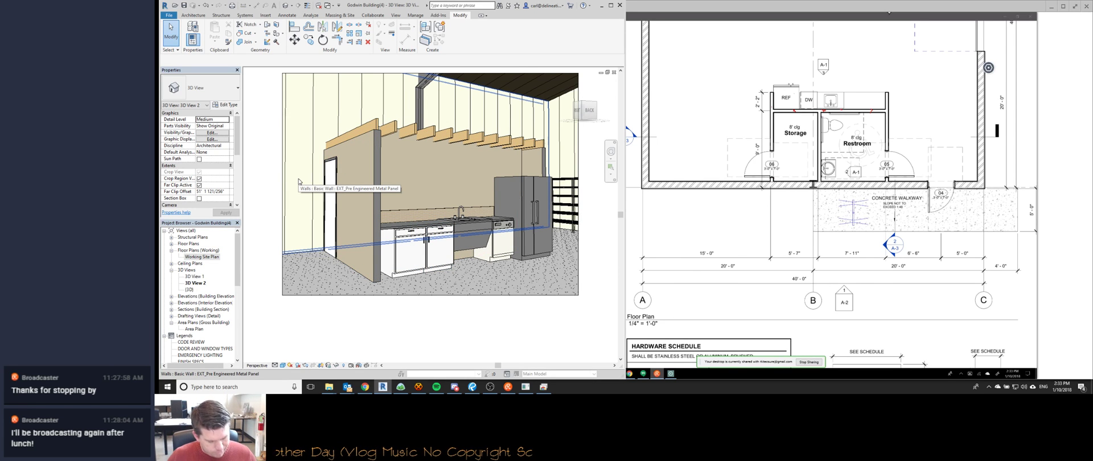
Select both interior walls under the joists and set their Top Offset to 9' 0".
{"action": "key", "text": "a"}
{"action": "key", "text": "l"}
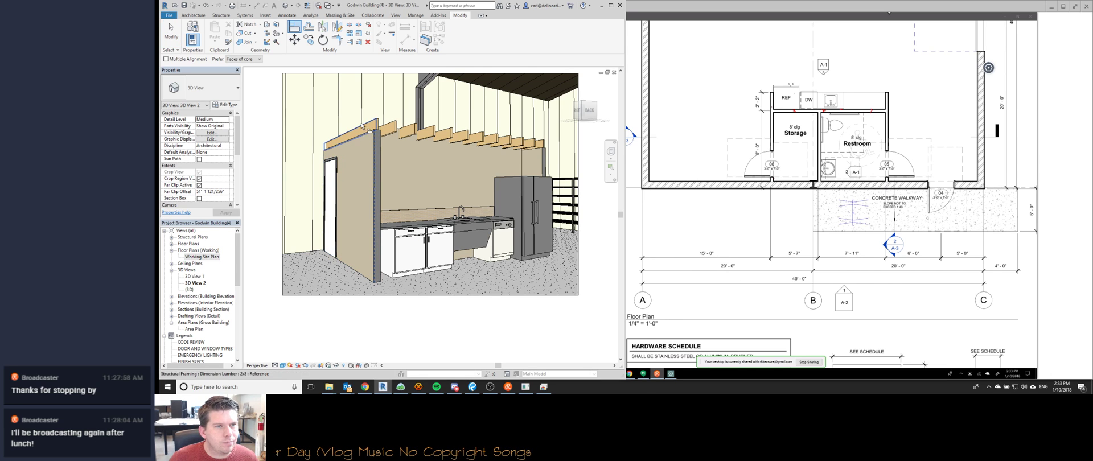
{"action": "left_click", "coordinate": [349, 163]}
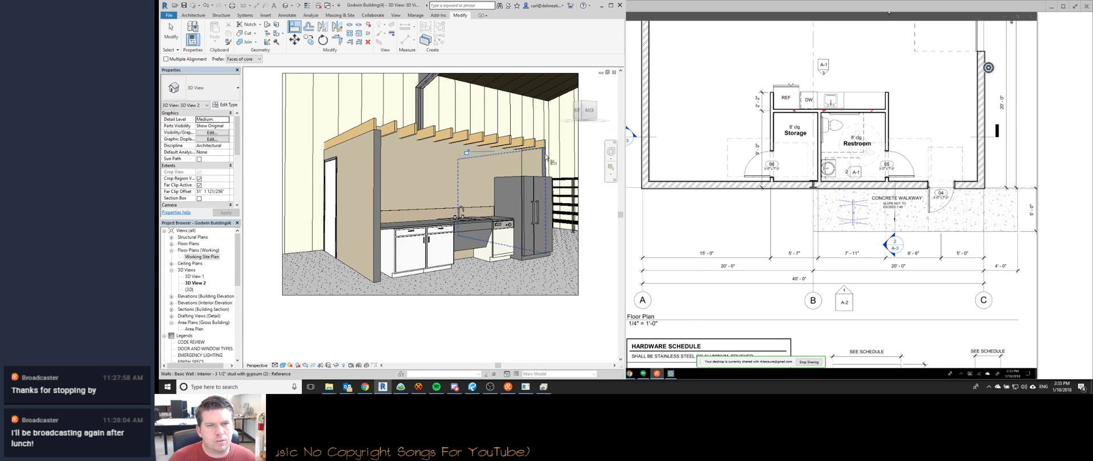
{"action": "key", "text": "Escape"}
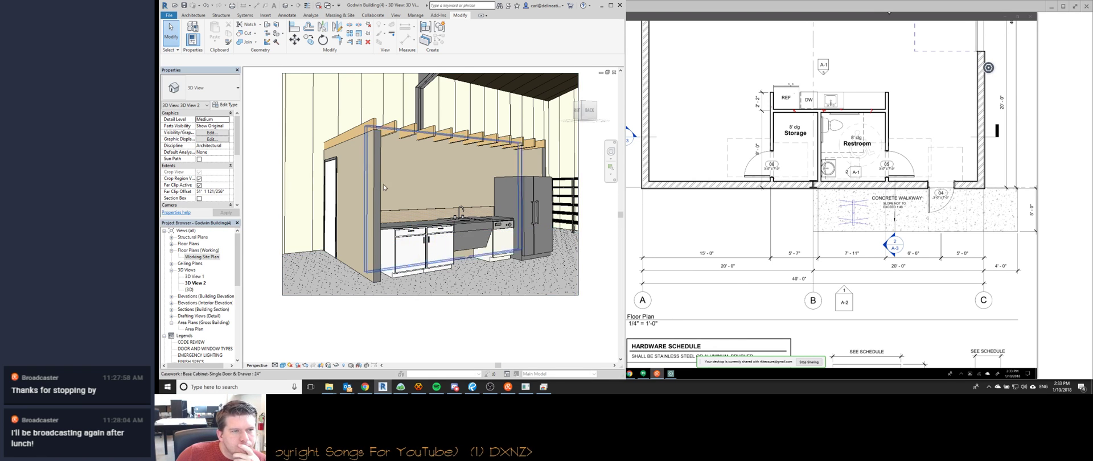
{"action": "left_click", "coordinate": [368, 166]}
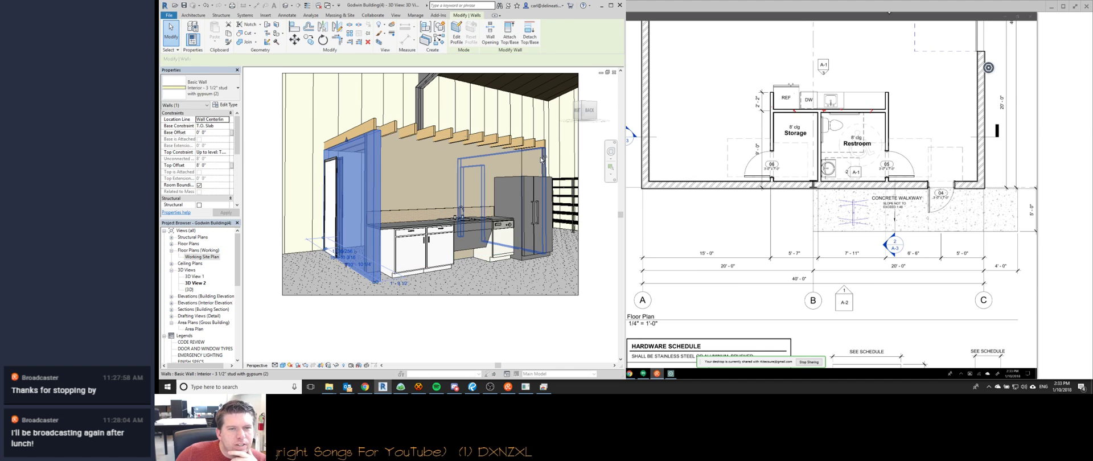
{"action": "left_click", "coordinate": [227, 166]}
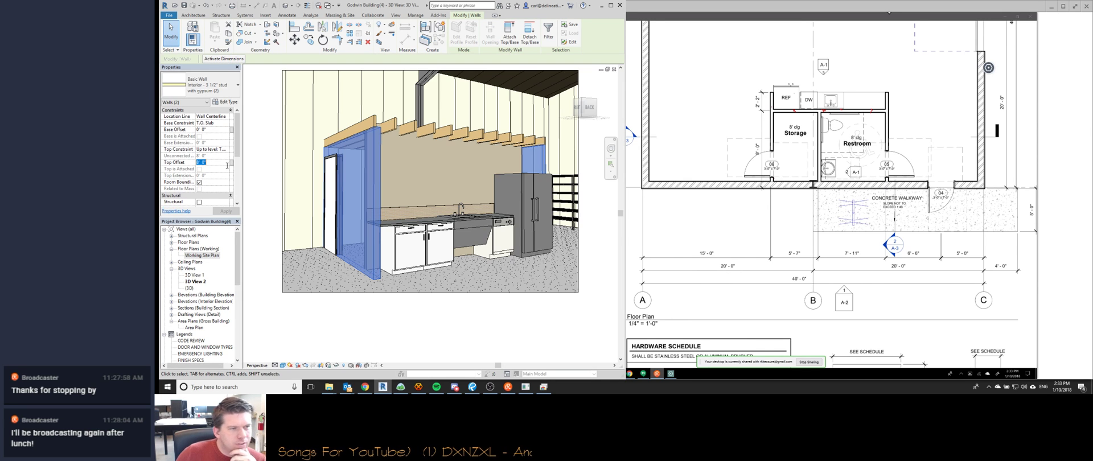
{"action": "type", "text": "9"}
{"action": "key", "text": "Escape"}
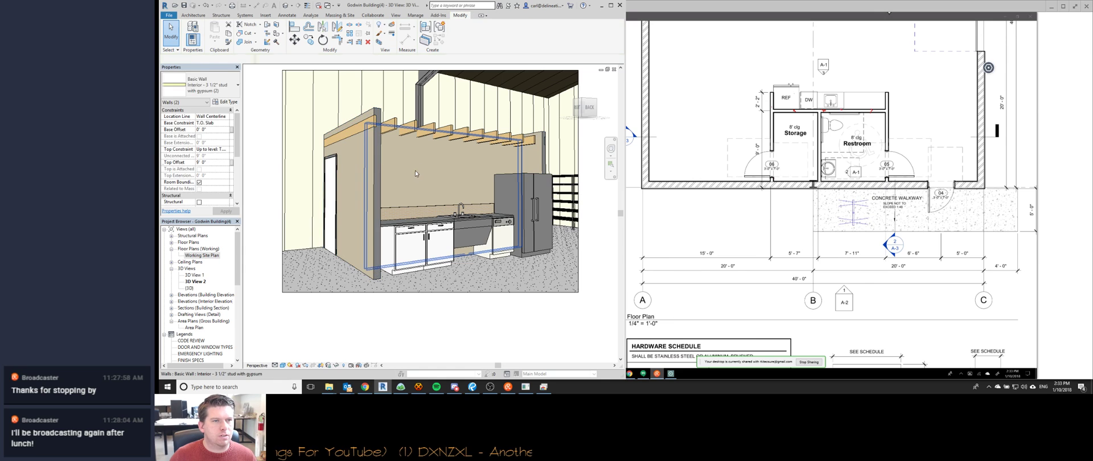
Inspect the top framing member over the wall, then bring HexChat forward.
{"action": "left_click", "coordinate": [415, 133]}
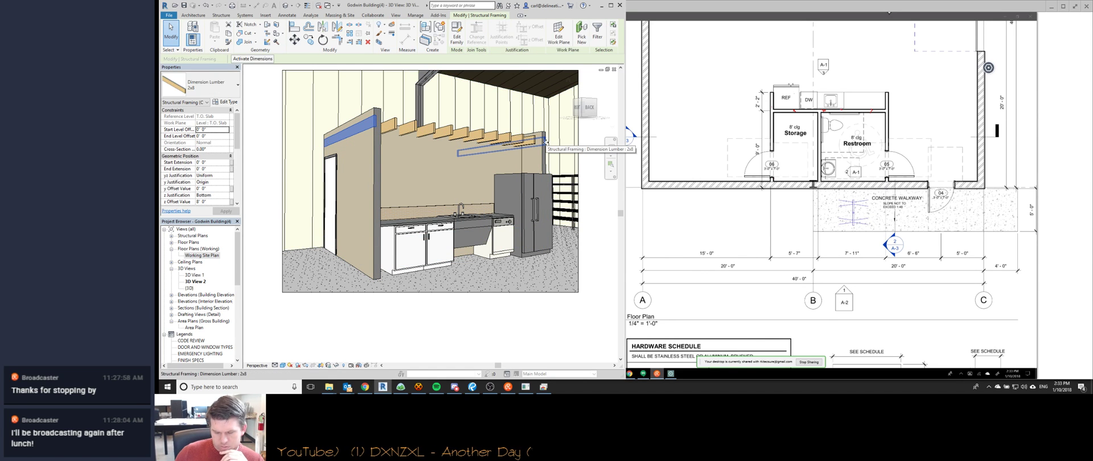
{"action": "left_click", "coordinate": [595, 147]}
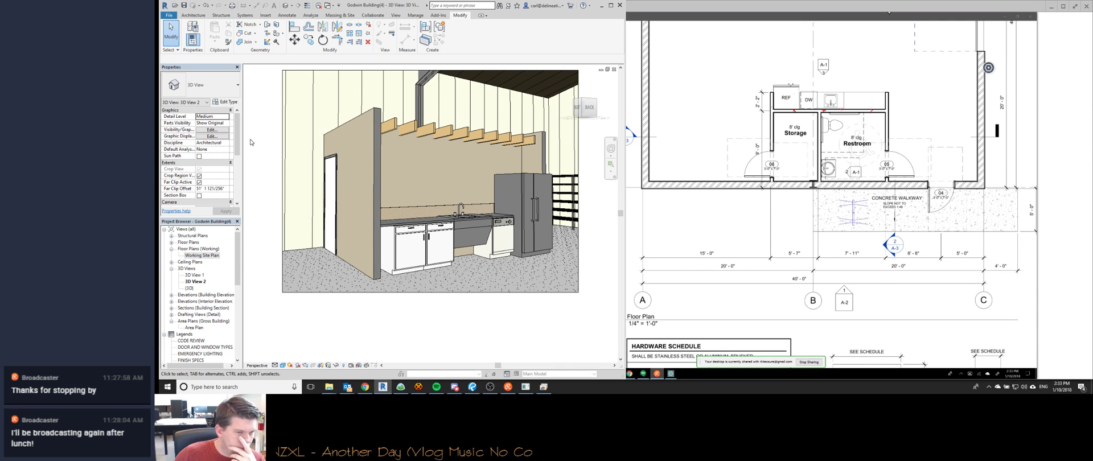
{"action": "left_click", "coordinate": [418, 387]}
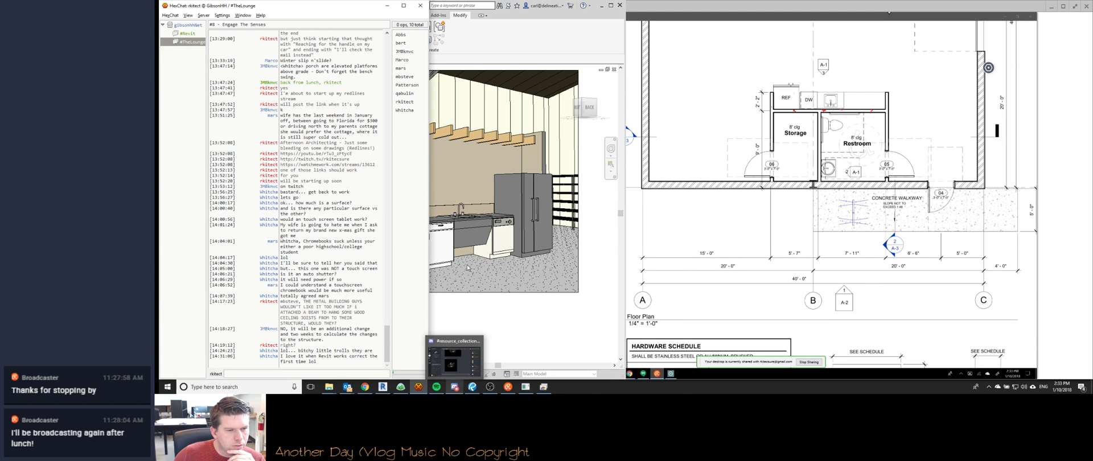
Read Discord's #offtopic and HexChat, then return to Chrome's framing images and Revit's 3D view.
{"action": "left_click", "coordinate": [454, 387]}
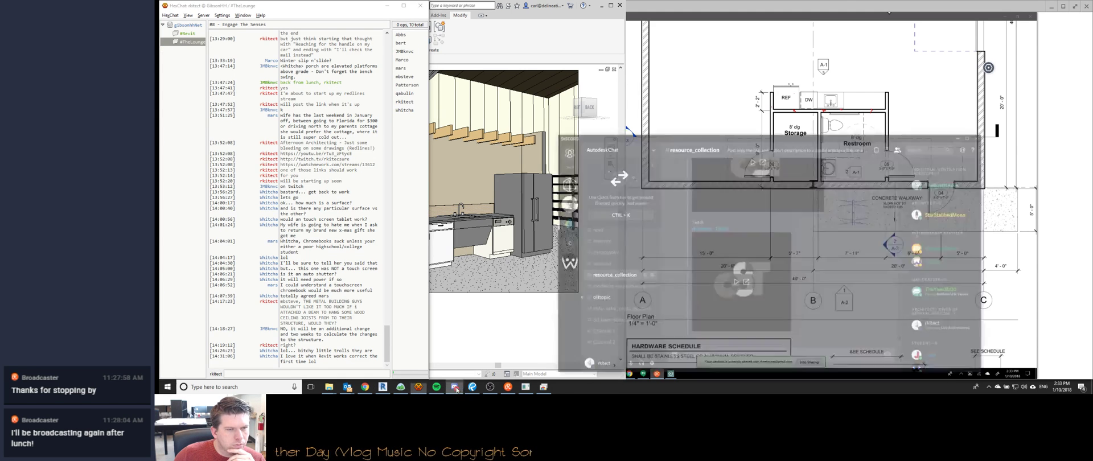
{"action": "left_click", "coordinate": [621, 282]}
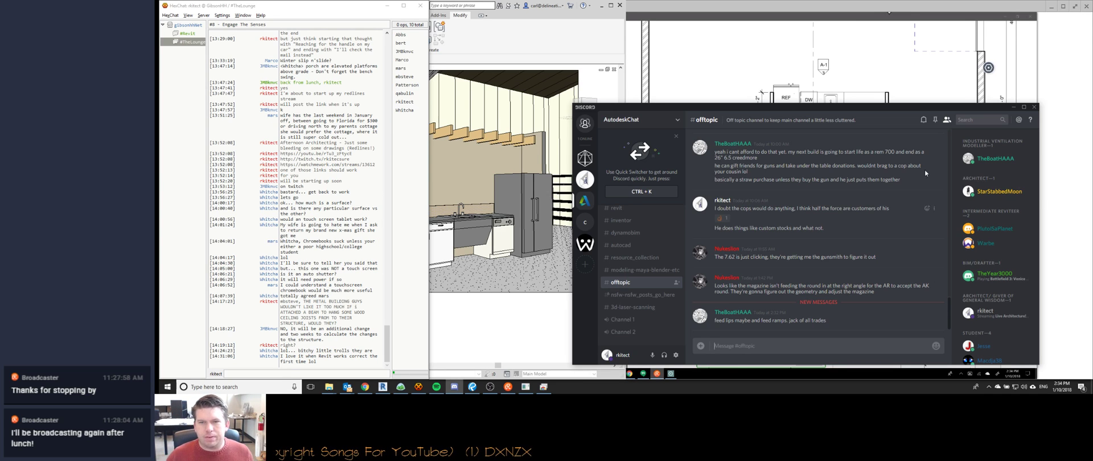
{"action": "left_click", "coordinate": [819, 67]}
{"action": "left_click", "coordinate": [376, 373]}
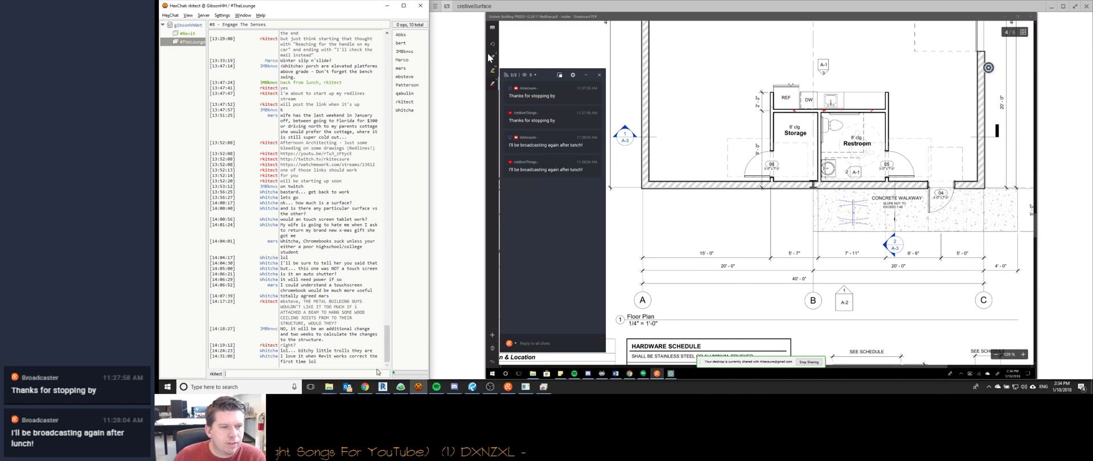
{"action": "left_click", "coordinate": [365, 387]}
{"action": "left_click", "coordinate": [382, 387]}
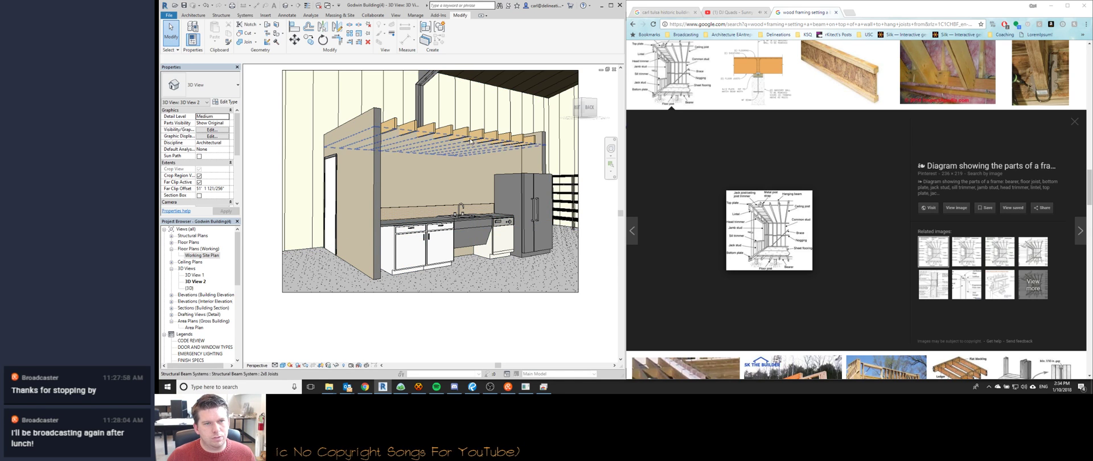
Switch Revit to the Working Site Plan floor plan and bring the Drawboard PDF plan forward.
{"action": "middle_click_drag", "start_coordinate": [398, 272], "coordinate": [412, 293], "text": "shift"}
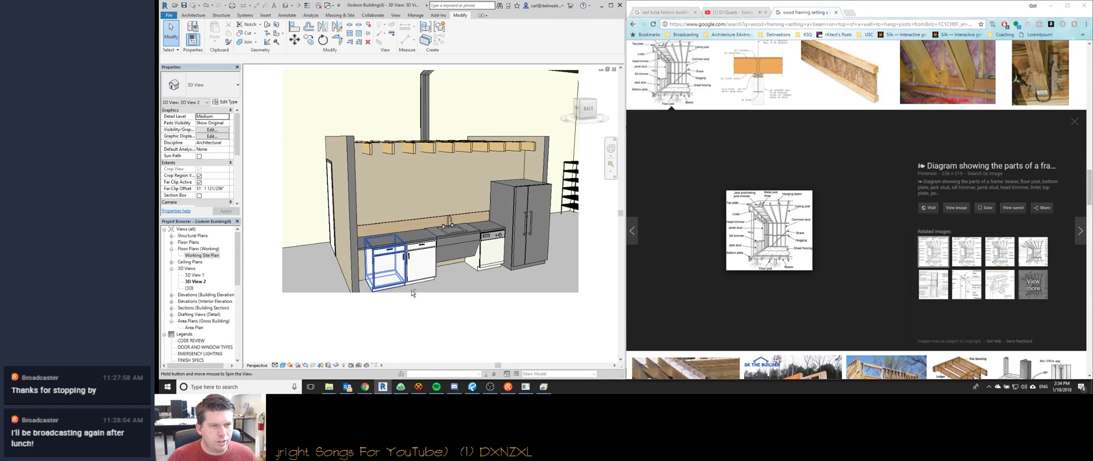
{"action": "key", "text": "ctrl+Tab"}
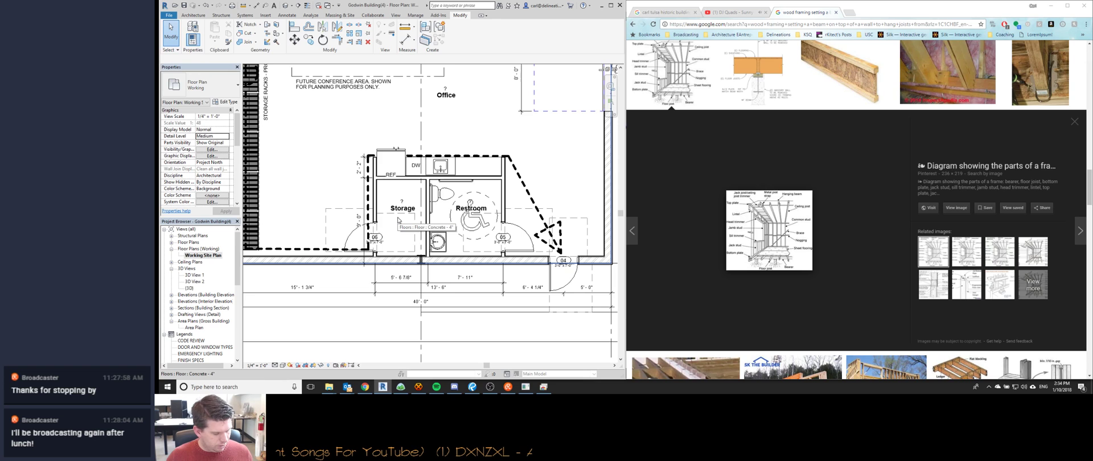
{"action": "left_click", "coordinate": [543, 387]}
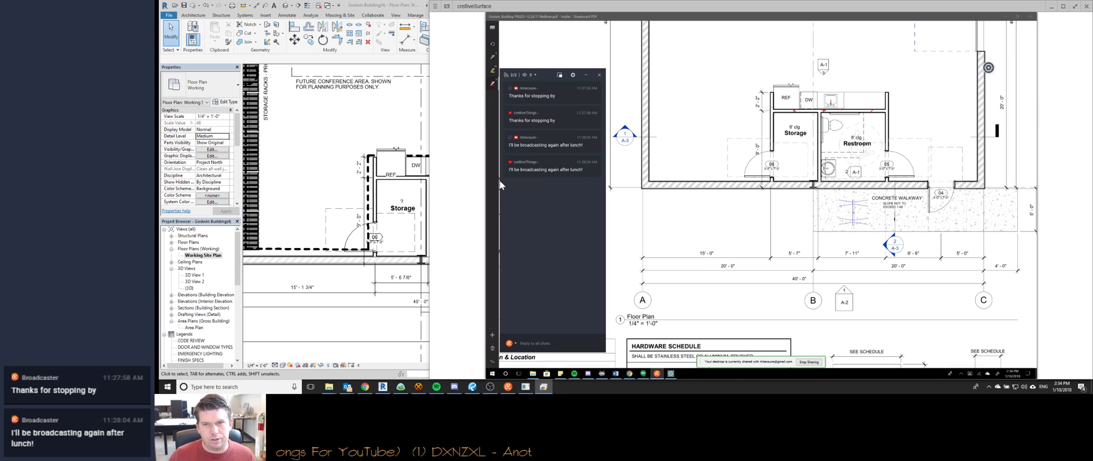
Draw a red stroke along the bottom of the Storage room beside door 06.
{"action": "scroll", "coordinate": [888, 128], "scroll_direction": "up", "scroll_amount": 2}
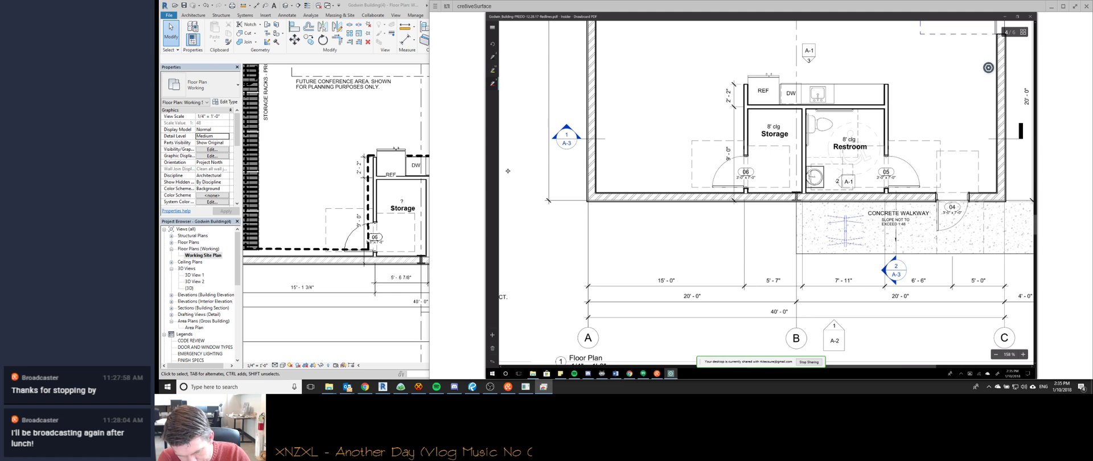
{"action": "scroll", "coordinate": [508, 171], "scroll_direction": "down", "scroll_amount": 1}
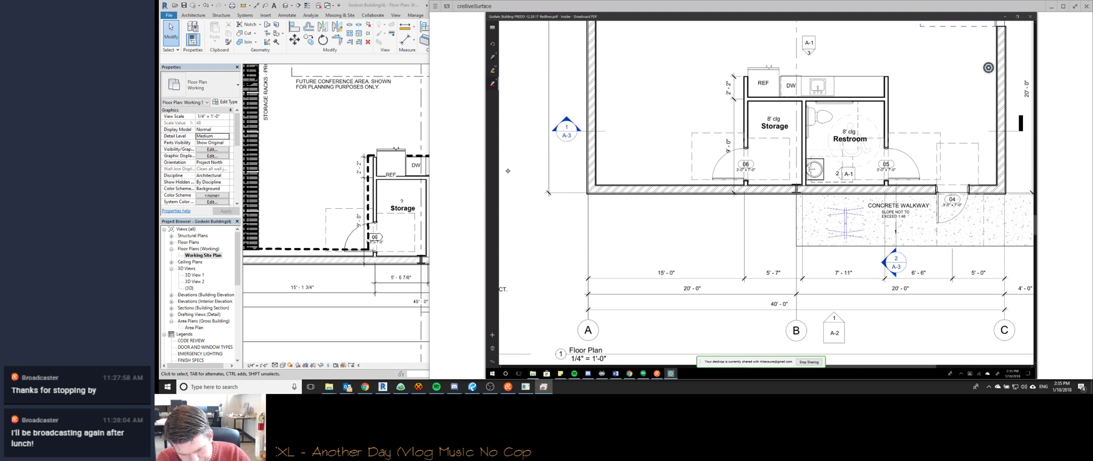
{"action": "scroll", "coordinate": [507, 170], "scroll_direction": "down", "scroll_amount": 1}
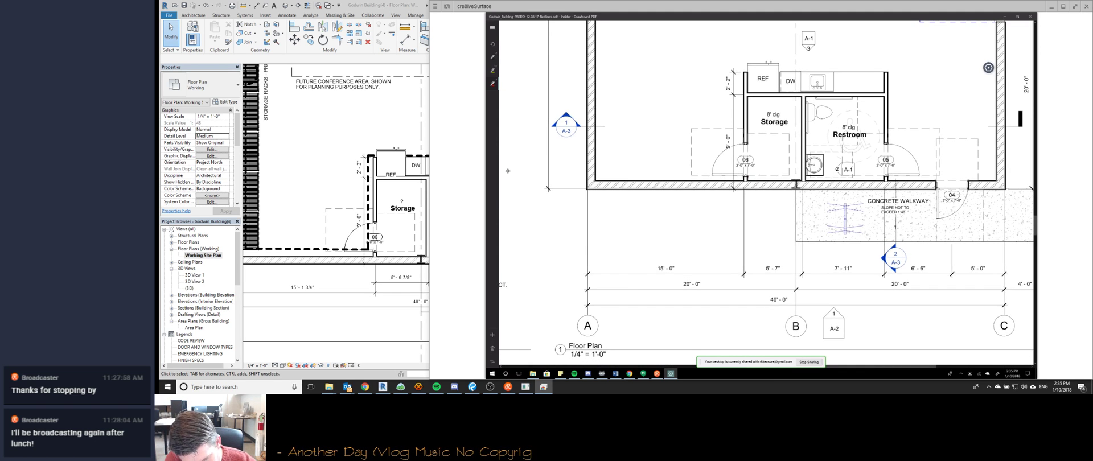
{"action": "scroll", "coordinate": [508, 171], "scroll_direction": "right", "scroll_amount": 4}
{"action": "scroll", "coordinate": [508, 171], "scroll_direction": "left", "scroll_amount": 4}
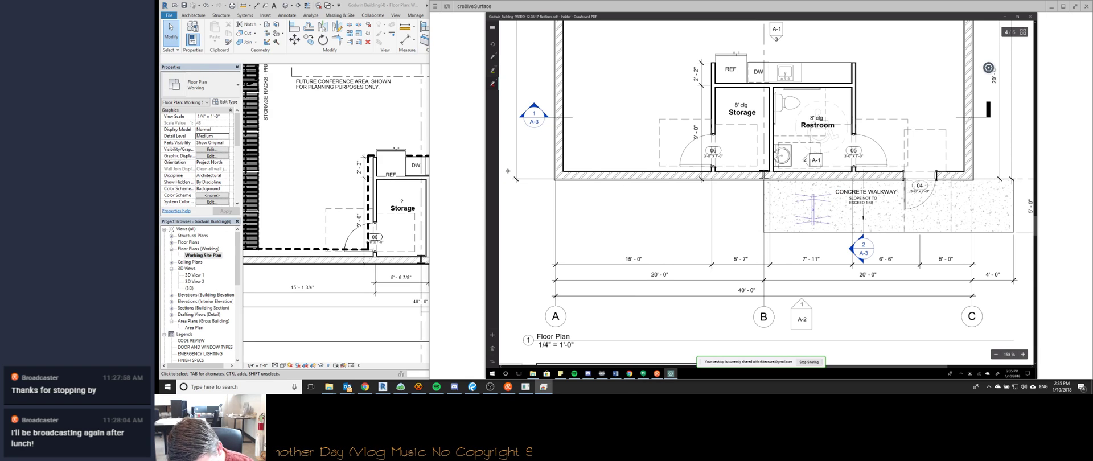
{"action": "left_click_drag", "start_coordinate": [715, 168], "coordinate": [852, 166]}
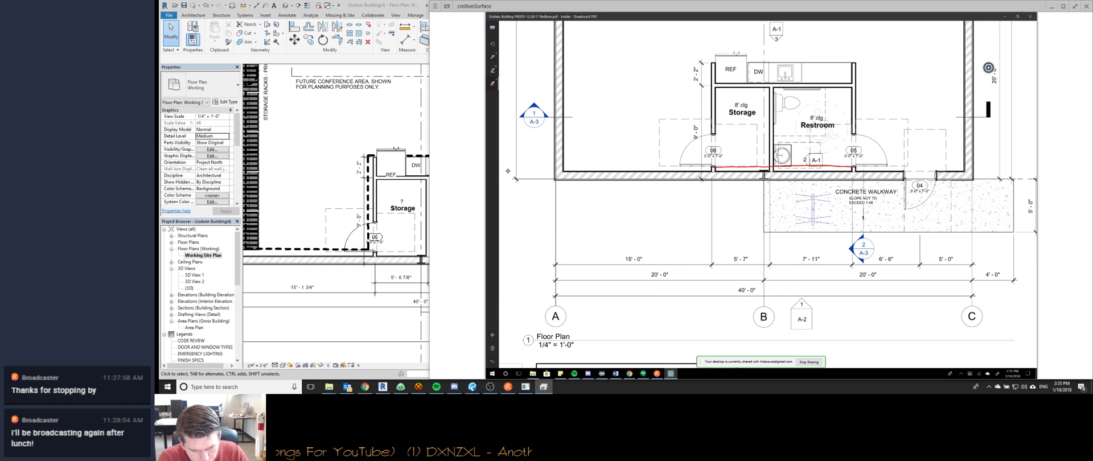
Return to Revit and pan the floor plan to the office and conference area.
{"action": "scroll", "coordinate": [507, 170], "scroll_direction": "down", "scroll_amount": 3, "text": "ctrl"}
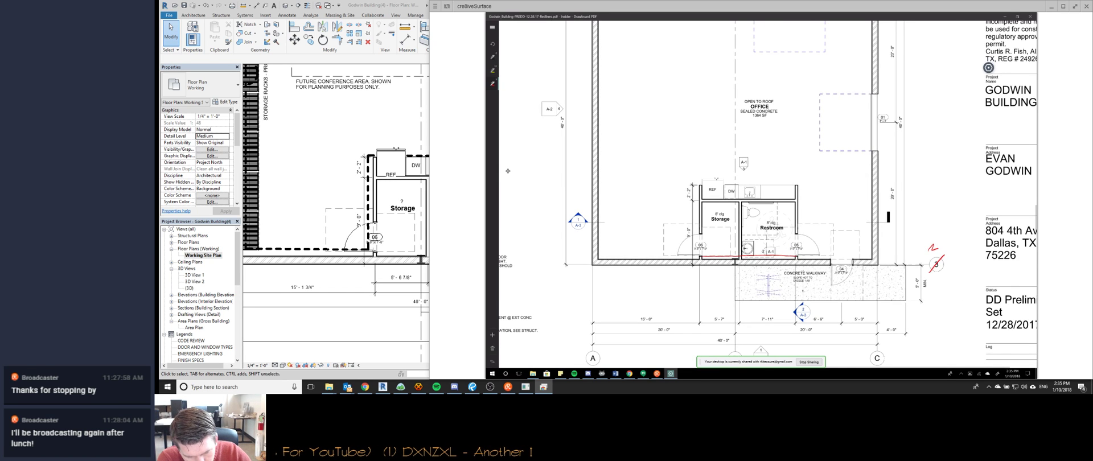
{"action": "scroll", "coordinate": [508, 171], "scroll_direction": "up", "scroll_amount": 5, "text": "ctrl"}
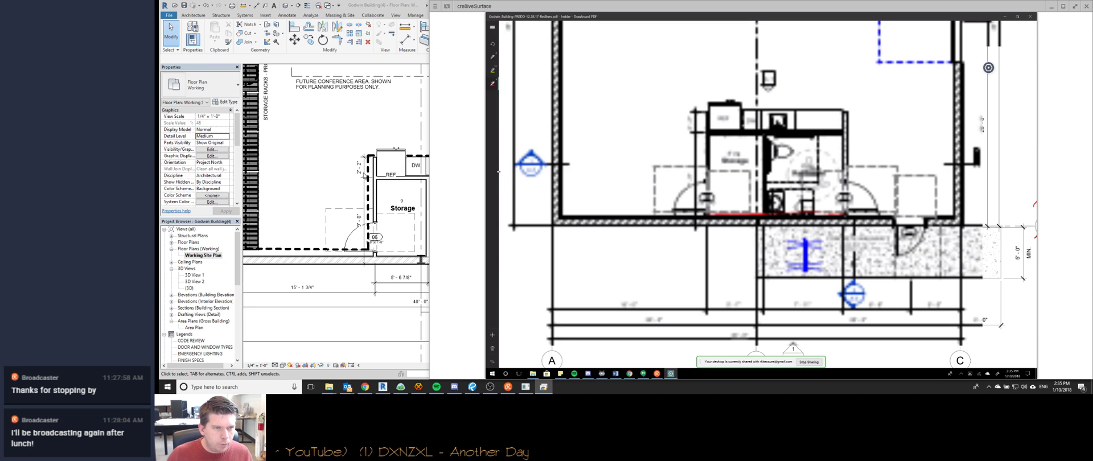
{"action": "left_click", "coordinate": [297, 178]}
{"action": "scroll", "coordinate": [384, 216], "scroll_direction": "down", "scroll_amount": 3}
{"action": "scroll", "coordinate": [393, 170], "scroll_direction": "up", "scroll_amount": 3}
{"action": "middle_click_drag", "start_coordinate": [393, 170], "coordinate": [399, 250]}
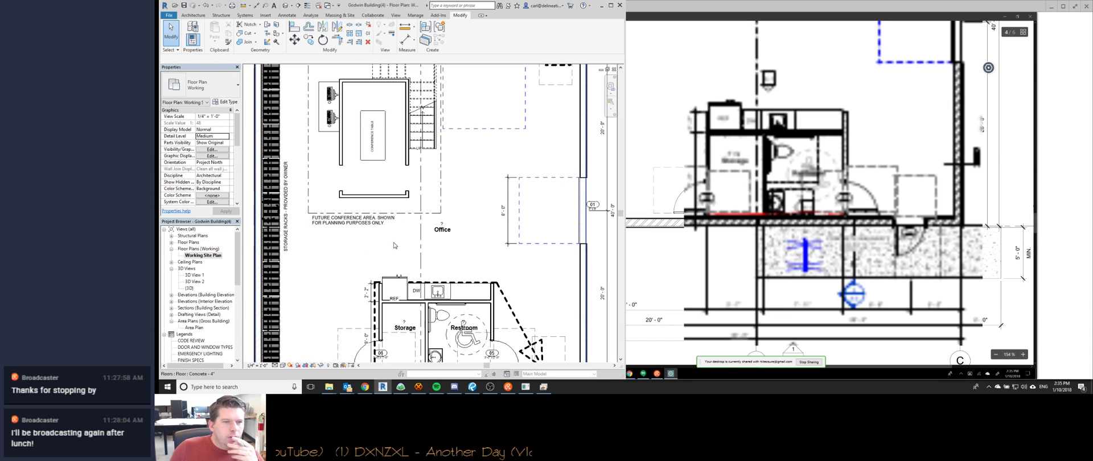
Zoom and pan the Revit plan so the office, Storage and Restroom show together.
{"action": "scroll", "coordinate": [384, 248], "scroll_direction": "up", "scroll_amount": 1}
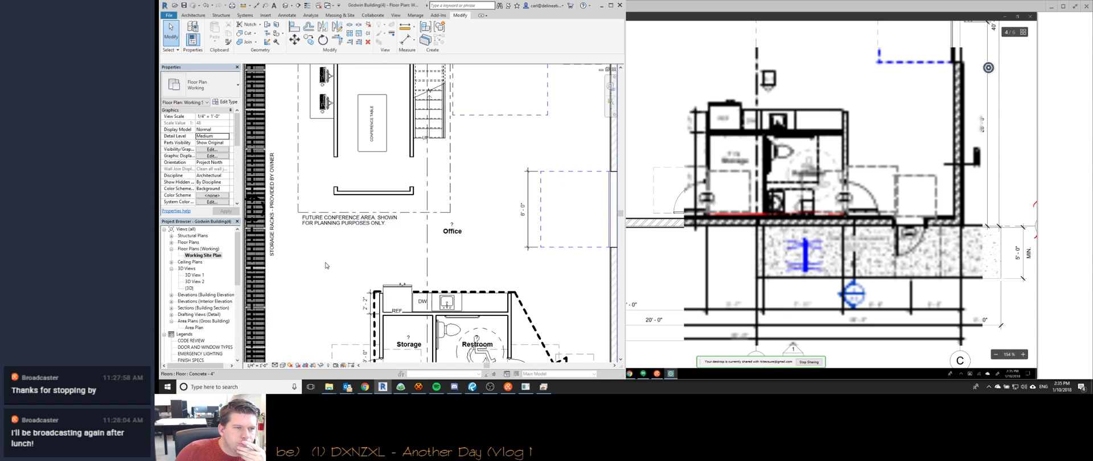
{"action": "middle_click_drag", "start_coordinate": [333, 258], "coordinate": [365, 215]}
{"action": "scroll", "coordinate": [365, 215], "scroll_direction": "down", "scroll_amount": 1}
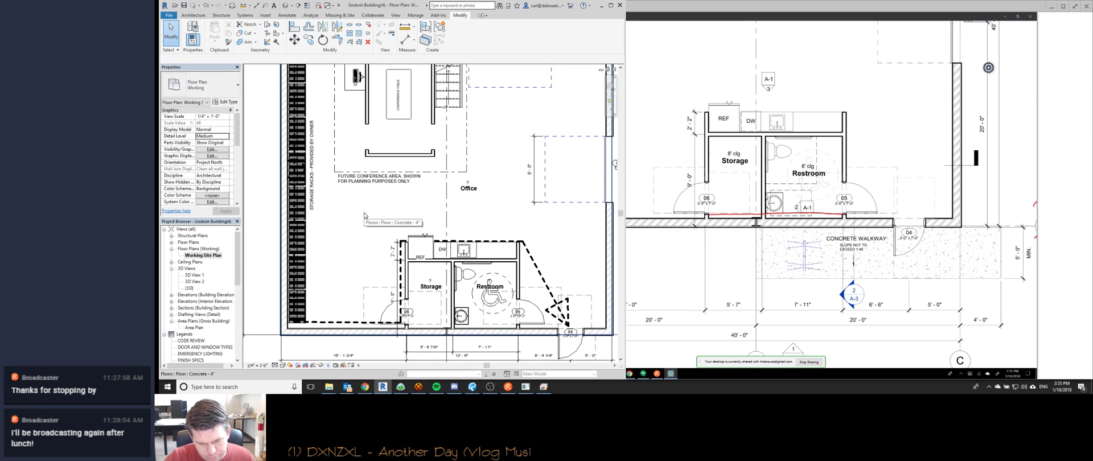
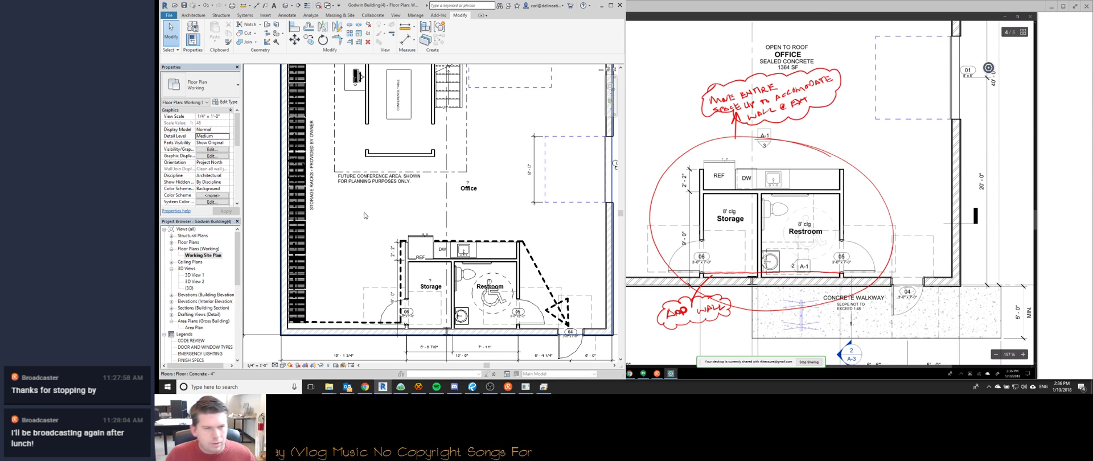
Search Chrome in a new tab for 'wood partition walls in metal buildings' image results.
{"action": "left_click", "coordinate": [365, 386]}
{"action": "key", "text": "ctrl+t"}
{"action": "type", "text": "wood partition walls in metal buildings"}
{"action": "key", "text": "Return"}
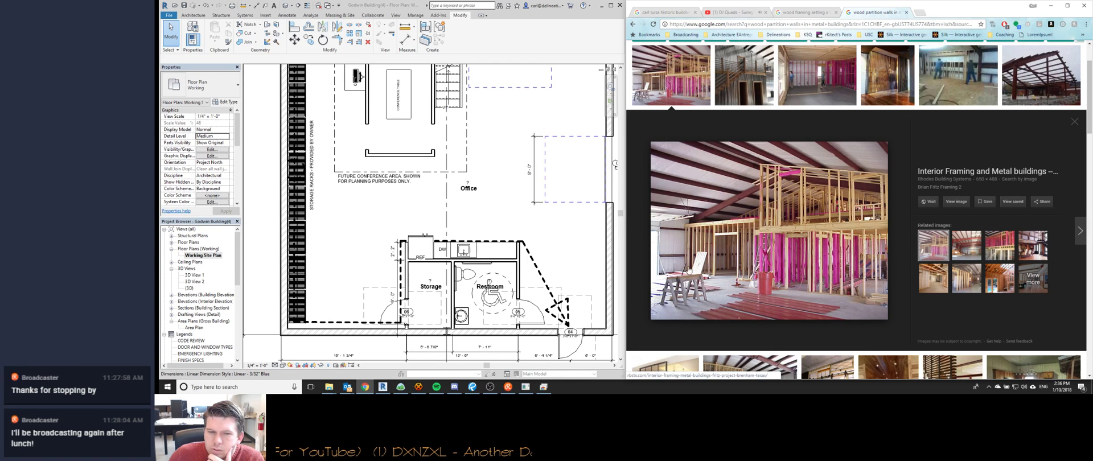
Bring HexChat forward and show the shared redlined floor plan markup.
{"action": "left_click", "coordinate": [419, 388]}
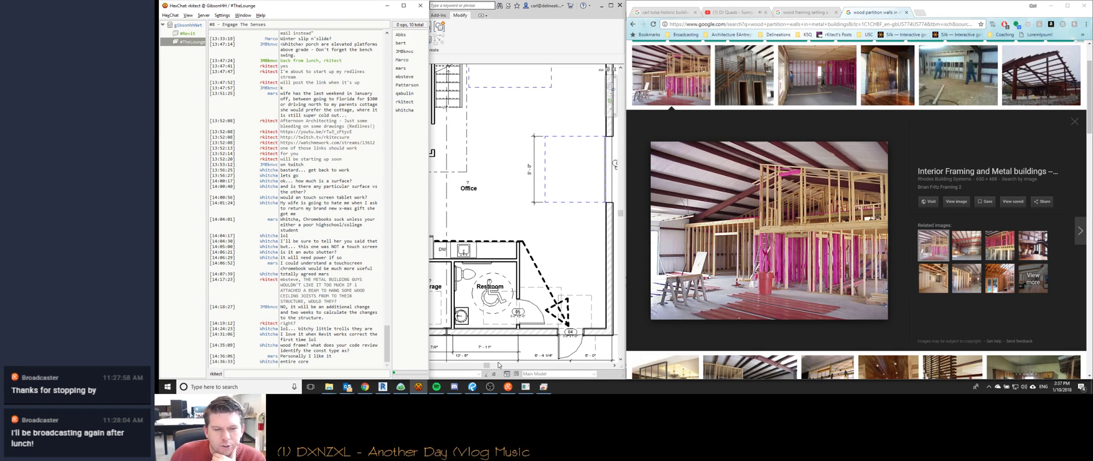
{"action": "left_click", "coordinate": [526, 387]}
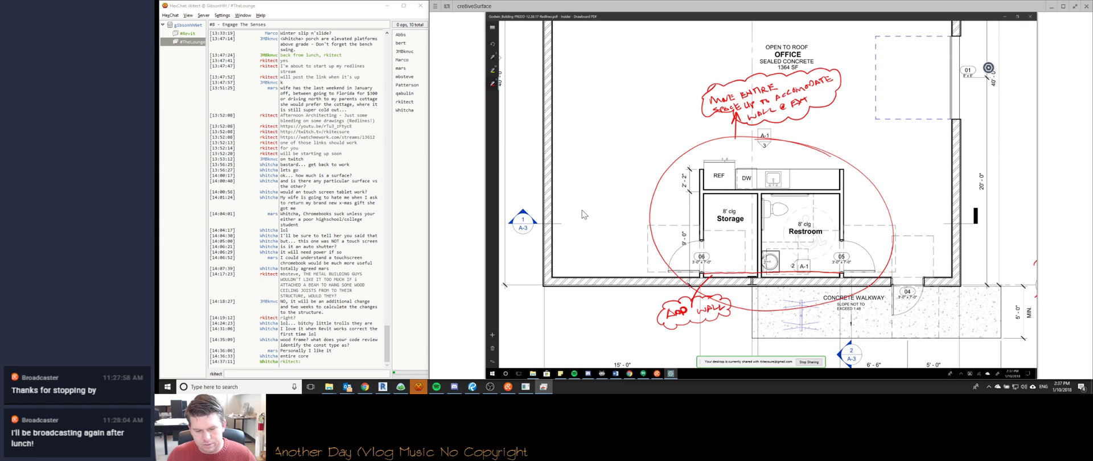
Erase 'SPACE' from the red note and handwrite 'CORE' in its place.
{"action": "left_click_drag", "start_coordinate": [714, 110], "coordinate": [738, 106]}
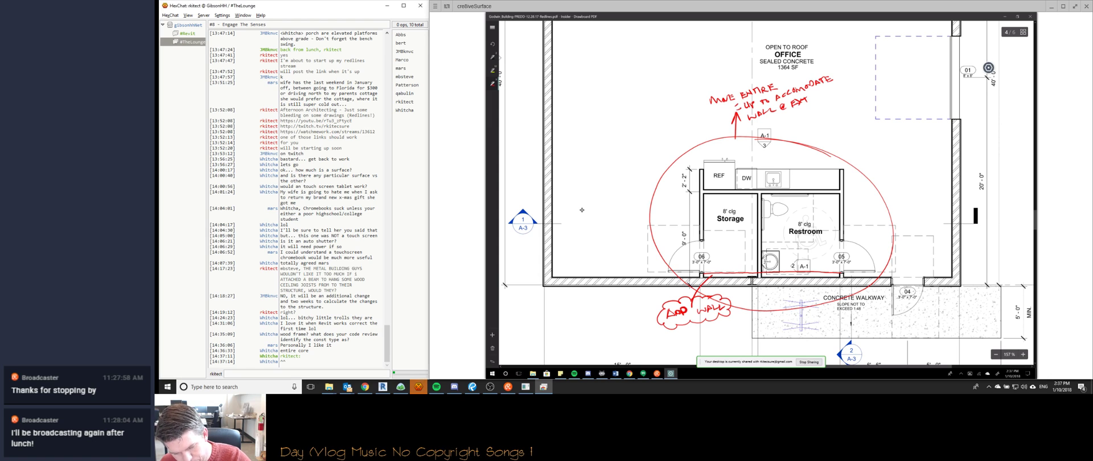
{"action": "left_click", "coordinate": [736, 105]}
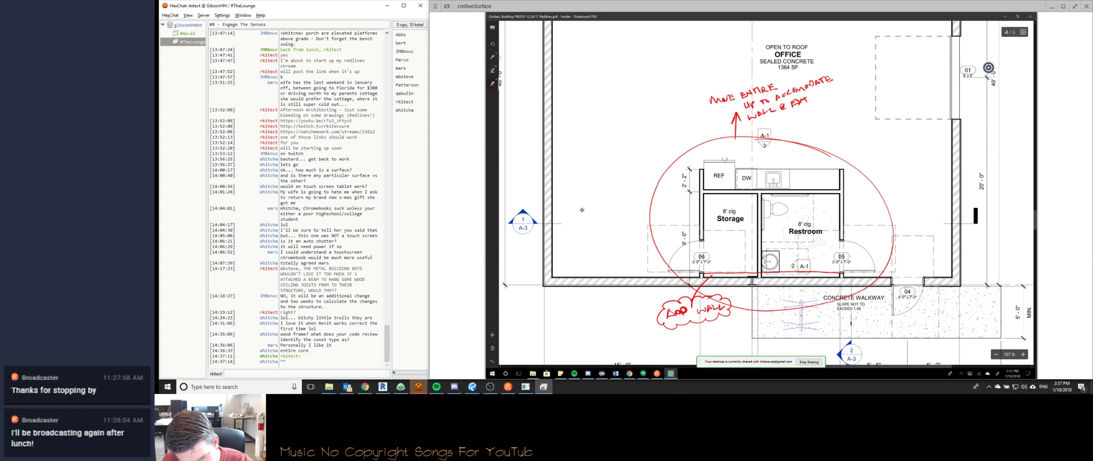
{"action": "left_click_drag", "start_coordinate": [715, 111], "coordinate": [719, 111]}
{"action": "left_click_drag", "start_coordinate": [723, 109], "coordinate": [728, 115]}
{"action": "left_click_drag", "start_coordinate": [730, 109], "coordinate": [735, 108]}
{"action": "mouse_move", "coordinate": [731, 112]}
{"action": "left_mouse_down"}
{"action": "mouse_move", "coordinate": [752, 81]}
{"action": "mouse_move", "coordinate": [833, 73]}
{"action": "mouse_move", "coordinate": [767, 123]}
{"action": "mouse_move", "coordinate": [715, 86]}
{"action": "left_mouse_up"}
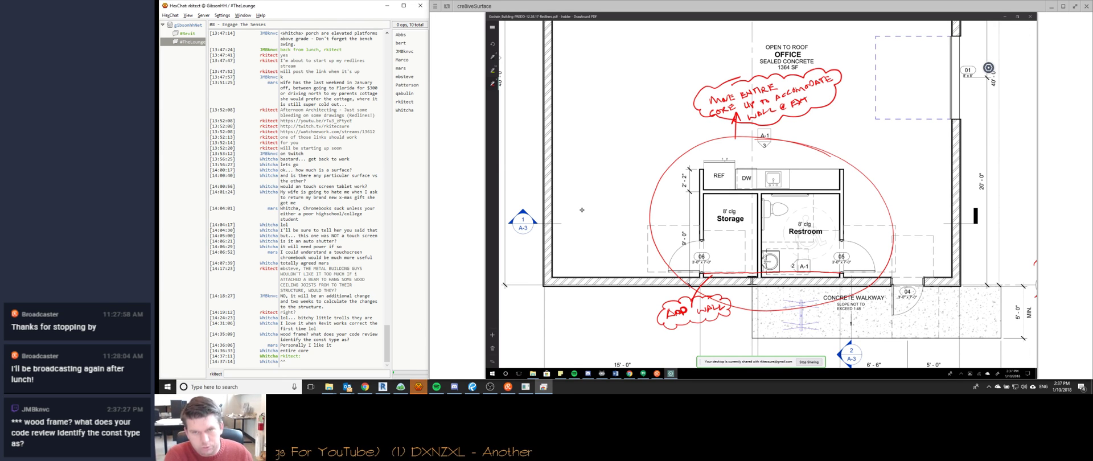
{"action": "left_click_drag", "start_coordinate": [656, 150], "coordinate": [666, 150]}
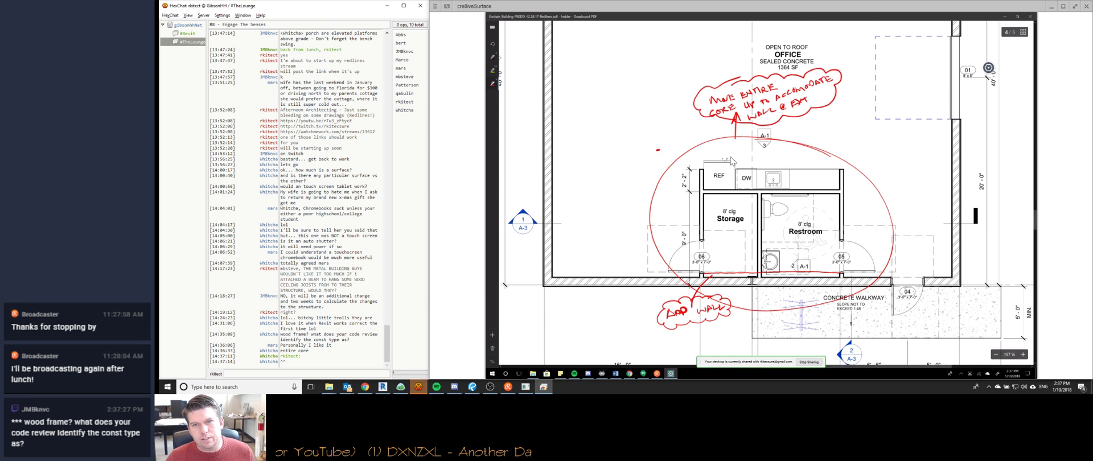
{"action": "scroll", "coordinate": [649, 145], "scroll_direction": "down", "scroll_amount": 3}
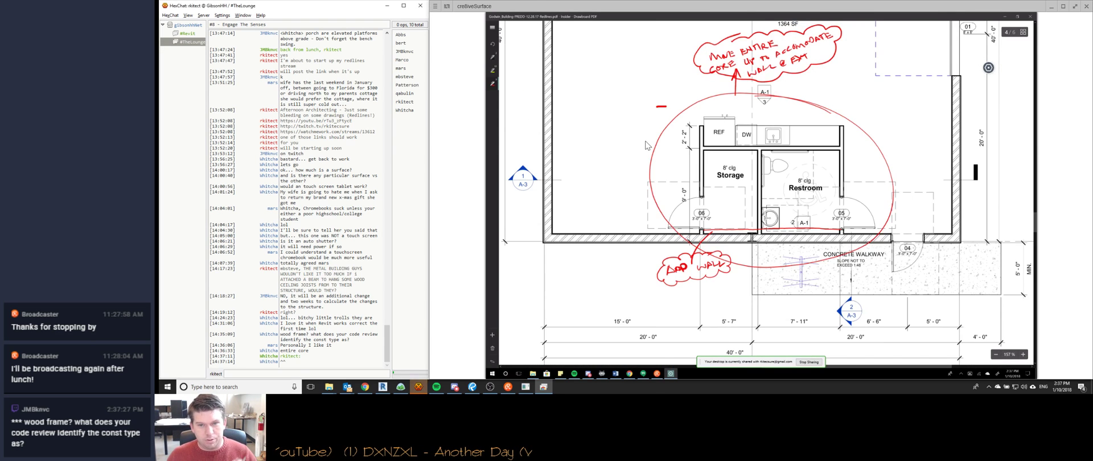
{"action": "scroll", "coordinate": [648, 145], "scroll_direction": "up", "scroll_amount": 5}
{"action": "scroll", "coordinate": [647, 145], "scroll_direction": "down", "scroll_amount": 3}
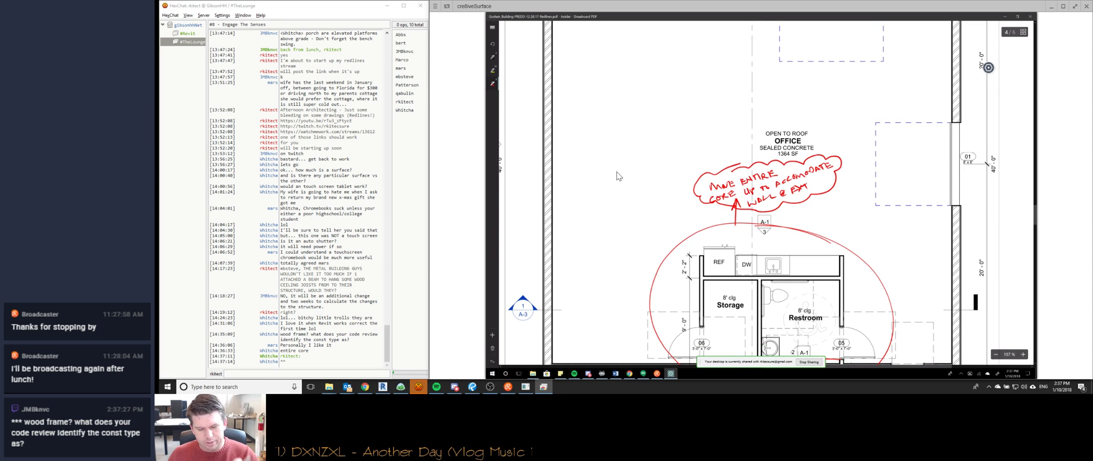
Sketch and delete a red outline left of the office, then return to the shared drawing viewer.
{"action": "mouse_move", "coordinate": [623, 180]}
{"action": "left_mouse_down"}
{"action": "mouse_move", "coordinate": [615, 239]}
{"action": "mouse_move", "coordinate": [587, 144]}
{"action": "mouse_move", "coordinate": [632, 158]}
{"action": "mouse_move", "coordinate": [629, 182]}
{"action": "left_mouse_up"}
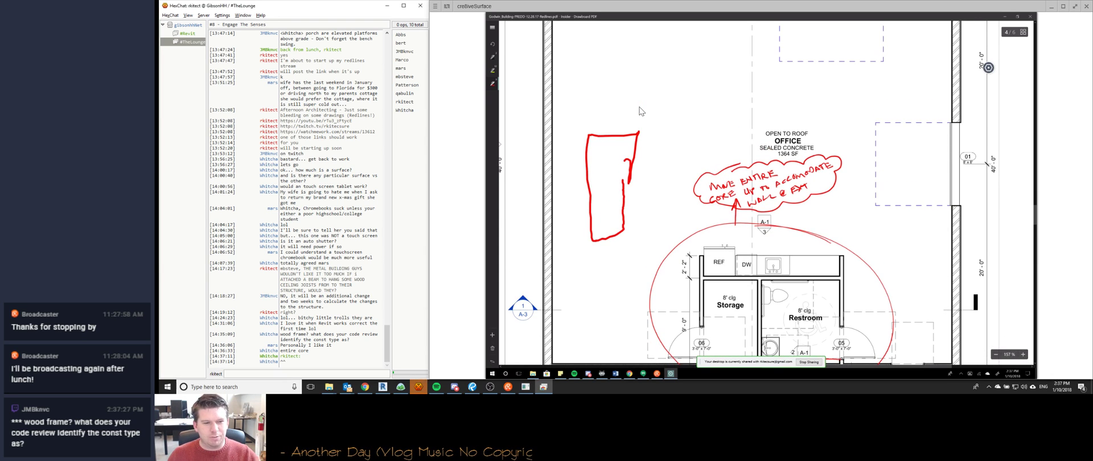
{"action": "key", "text": "Delete"}
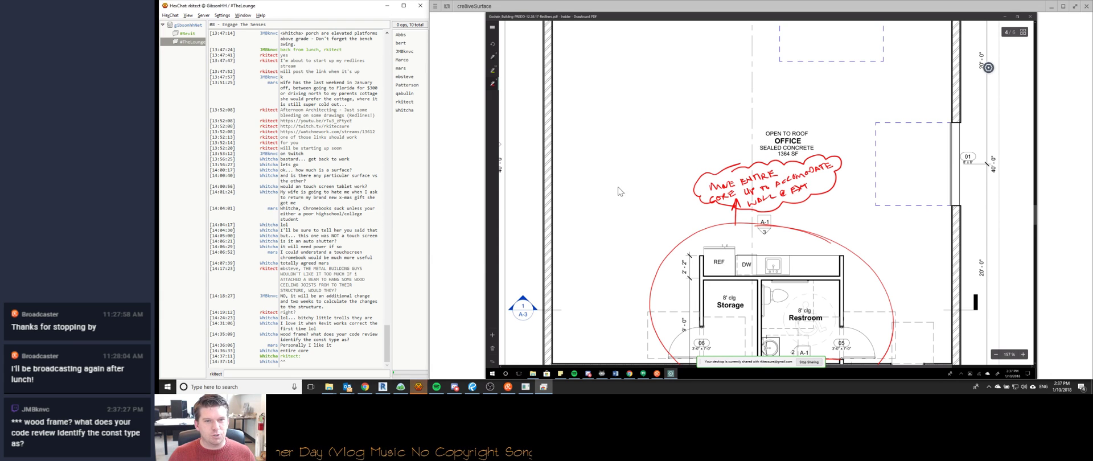
{"action": "left_click", "coordinate": [334, 161]}
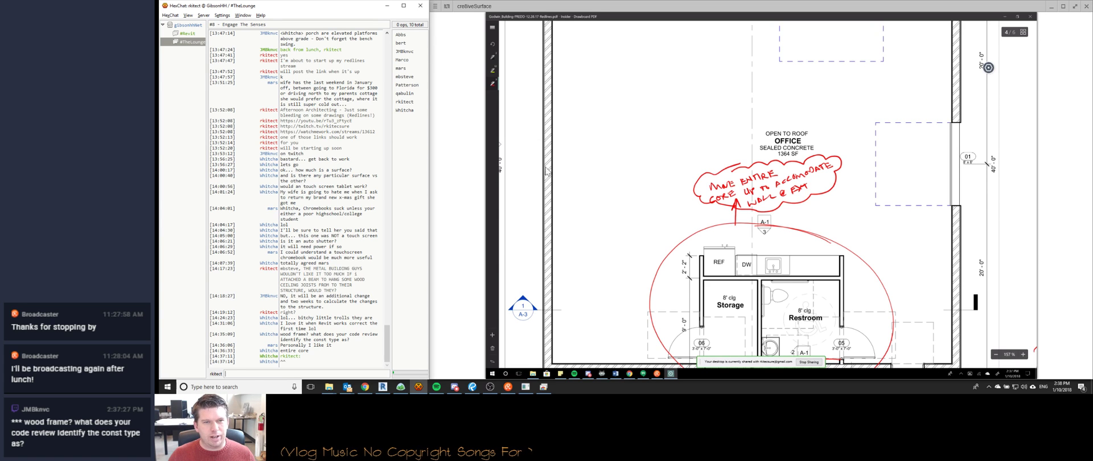
{"action": "left_click", "coordinate": [630, 180]}
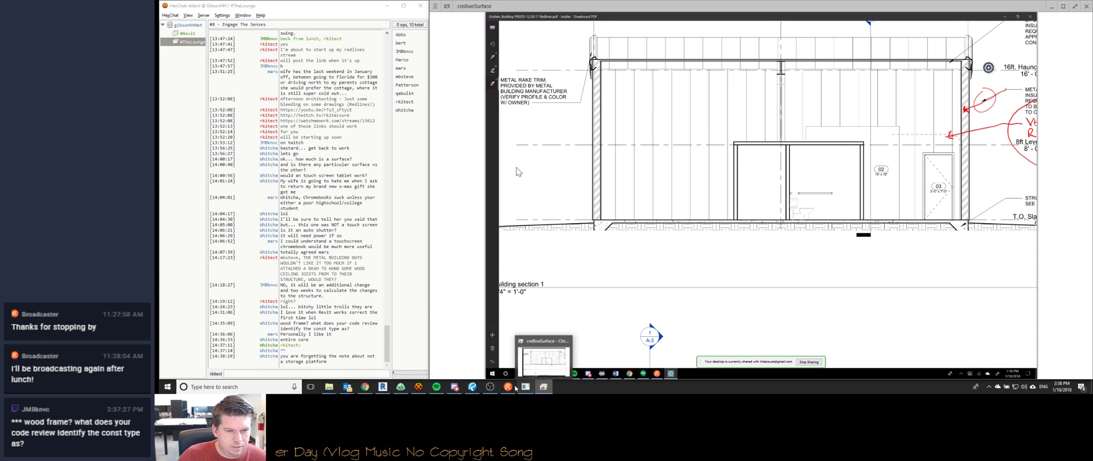
{"action": "mouse_move", "coordinate": [364, 389]}
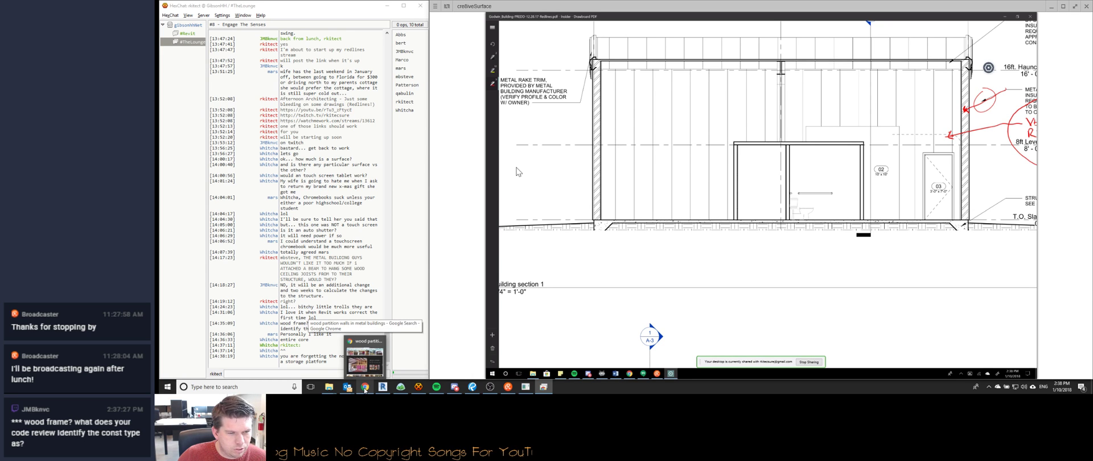
{"action": "left_click", "coordinate": [401, 386]}
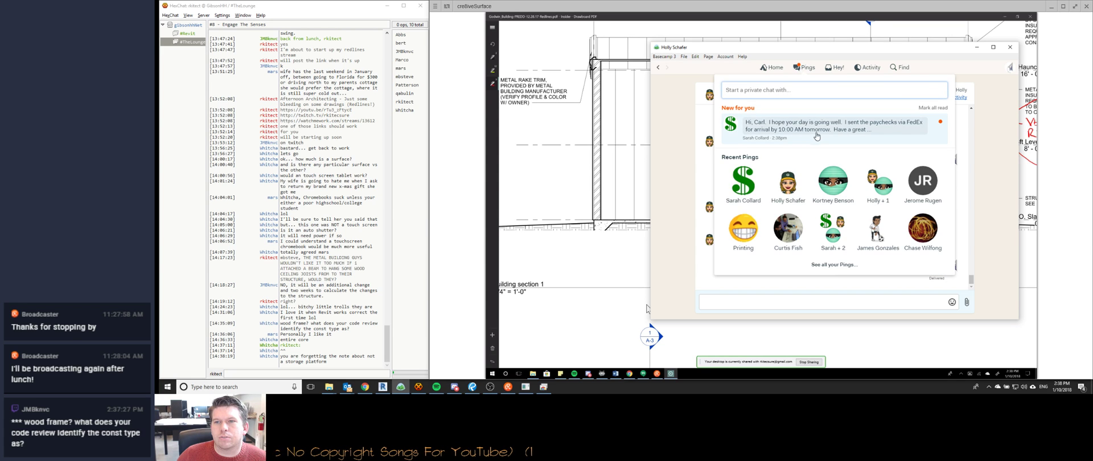
Open the office manager's new message from the Basecamp Pings list.
{"action": "left_click", "coordinate": [878, 137]}
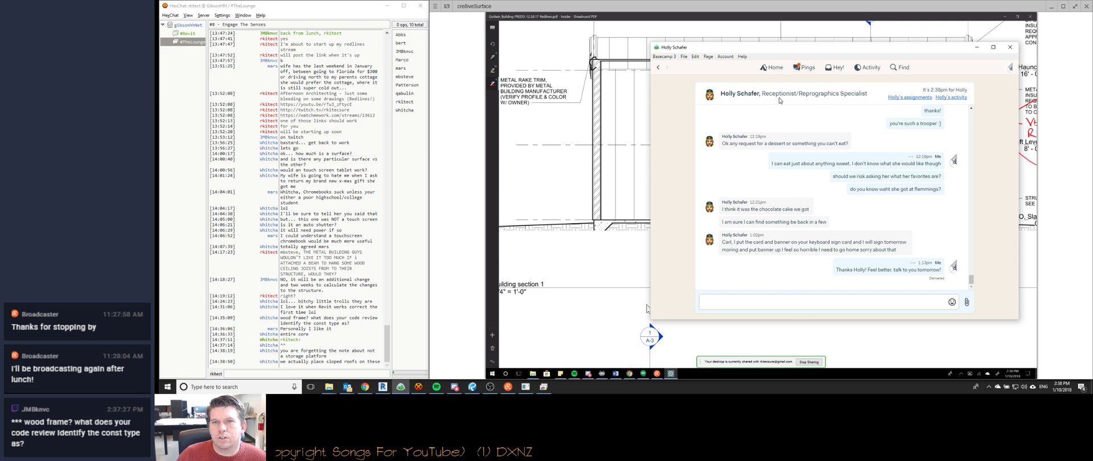
{"action": "left_click", "coordinate": [796, 69]}
{"action": "left_click", "coordinate": [796, 136]}
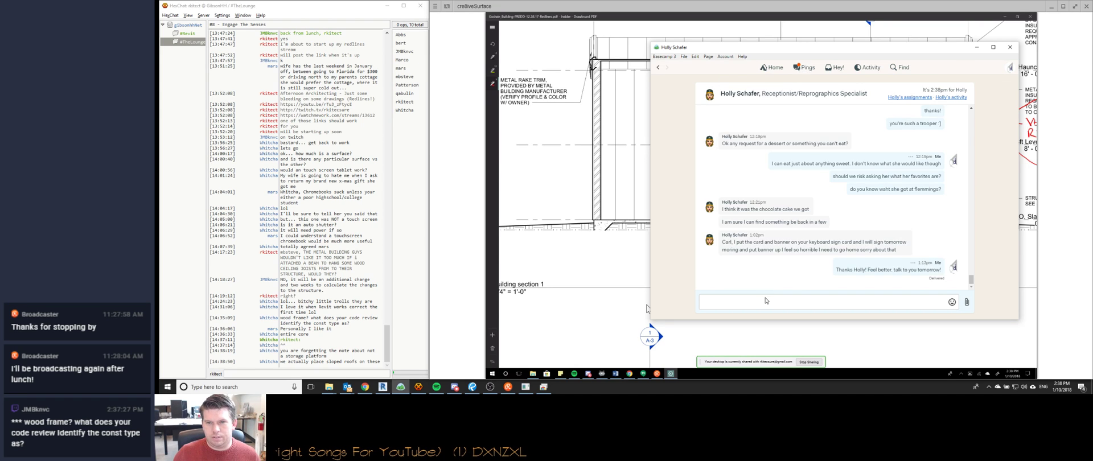
Send the reply 'Thanks, you as well!' and minimise the Basecamp chat window.
{"action": "type", "text": "Tahn"}
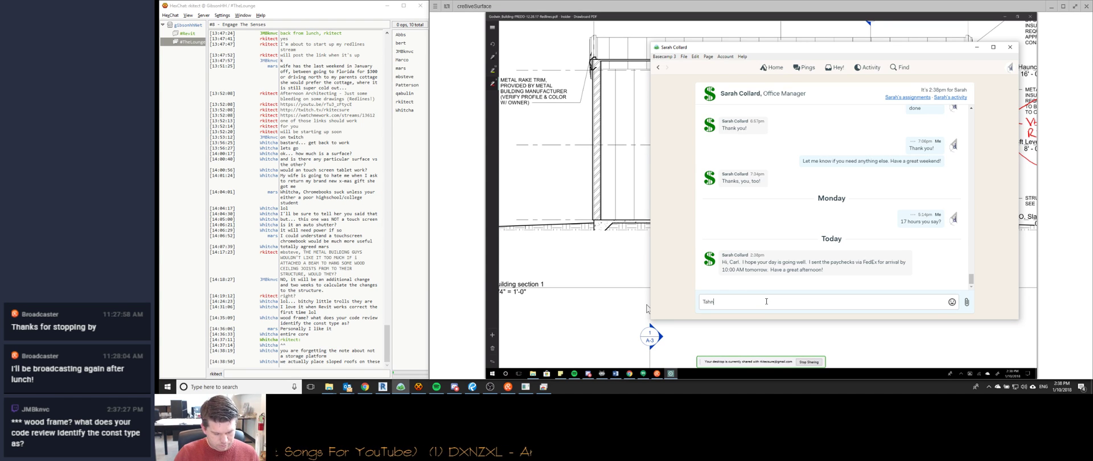
{"action": "key", "text": "BackSpace"}
{"action": "key", "text": "BackSpace"}
{"action": "key", "text": "BackSpace"}
{"action": "type", "text": "hank"}
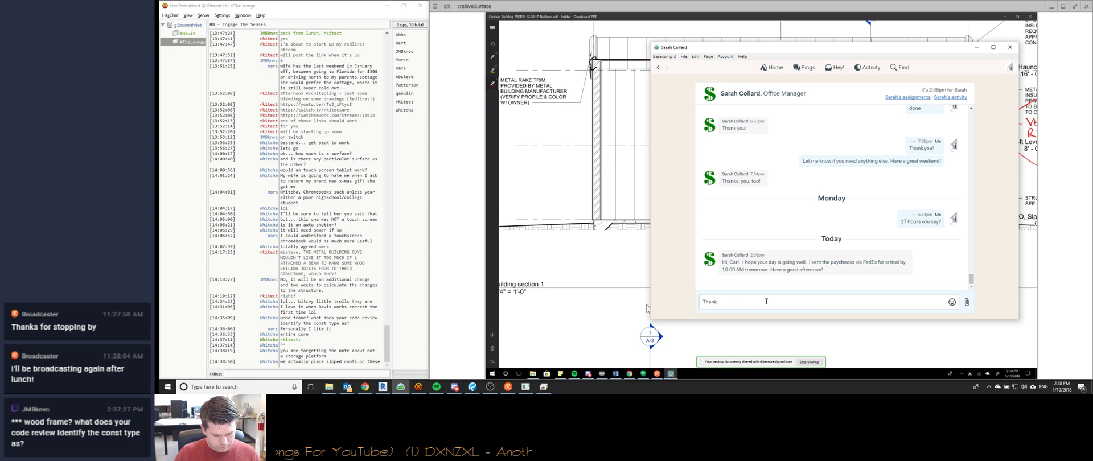
{"action": "type", "text": "s, you as well!"}
{"action": "key", "text": "Return"}
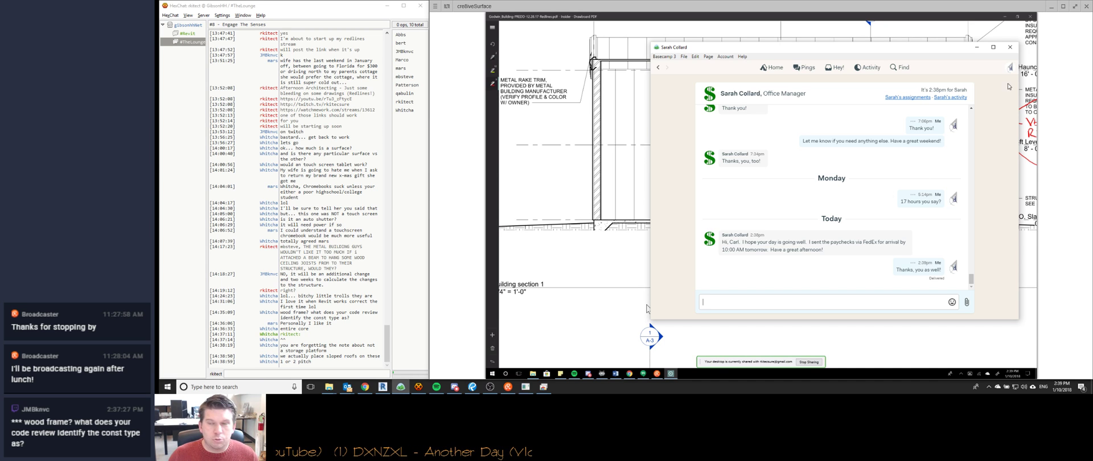
{"action": "left_click", "coordinate": [977, 49]}
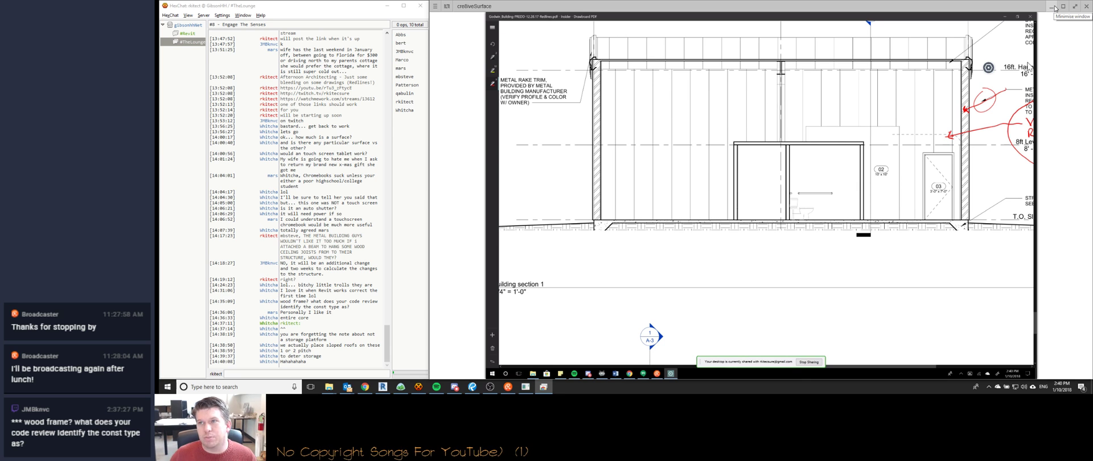
Minimise the shared markup and image search windows so Revit's office floor plan is in front.
{"action": "left_click", "coordinate": [1057, 7]}
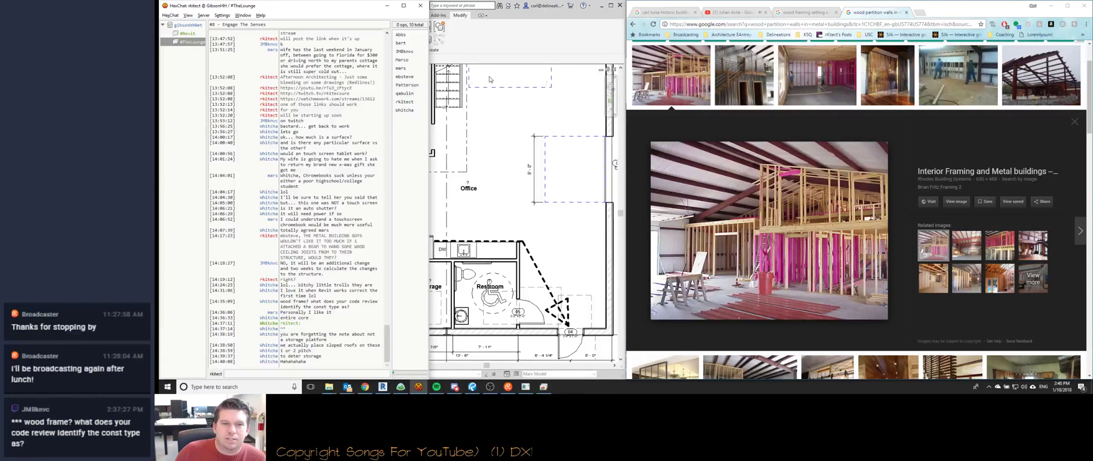
{"action": "left_click", "coordinate": [500, 29]}
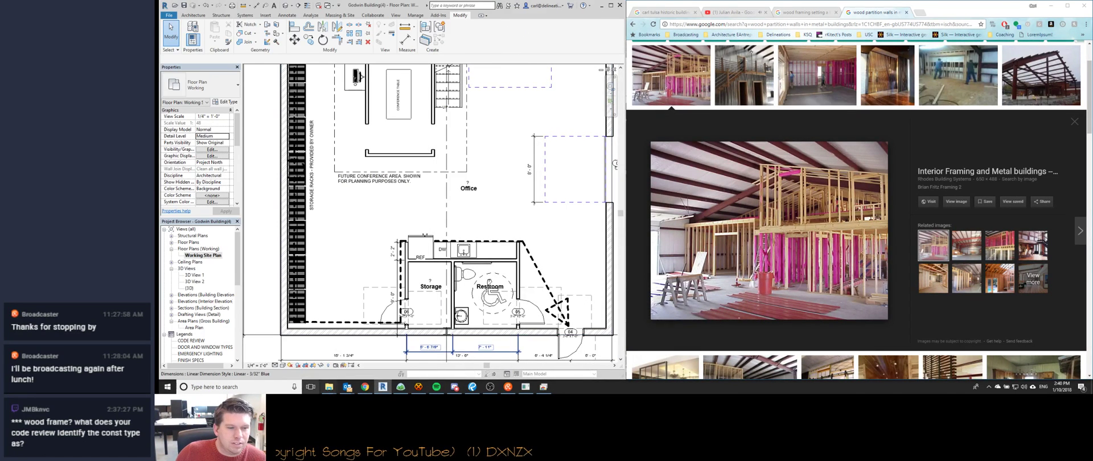
{"action": "left_click", "coordinate": [364, 387]}
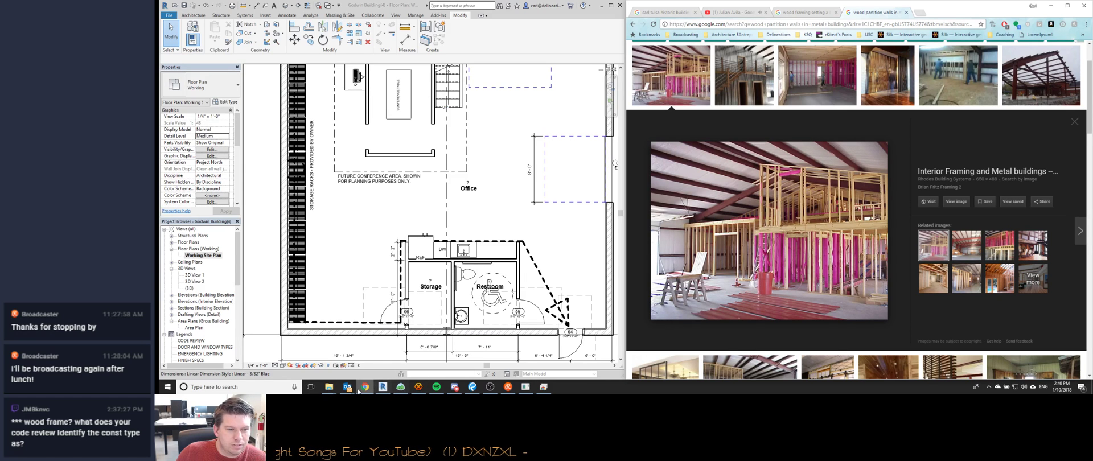
{"action": "left_click", "coordinate": [1053, 6]}
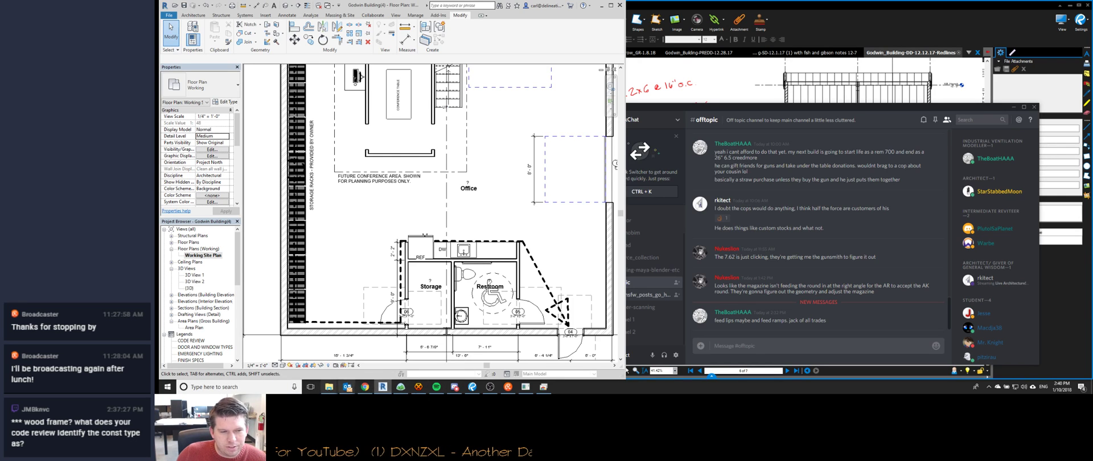
Bring the cre8iveSurface drawing viewer and the HexChat chat back in front of Revit.
{"action": "mouse_move", "coordinate": [371, 390]}
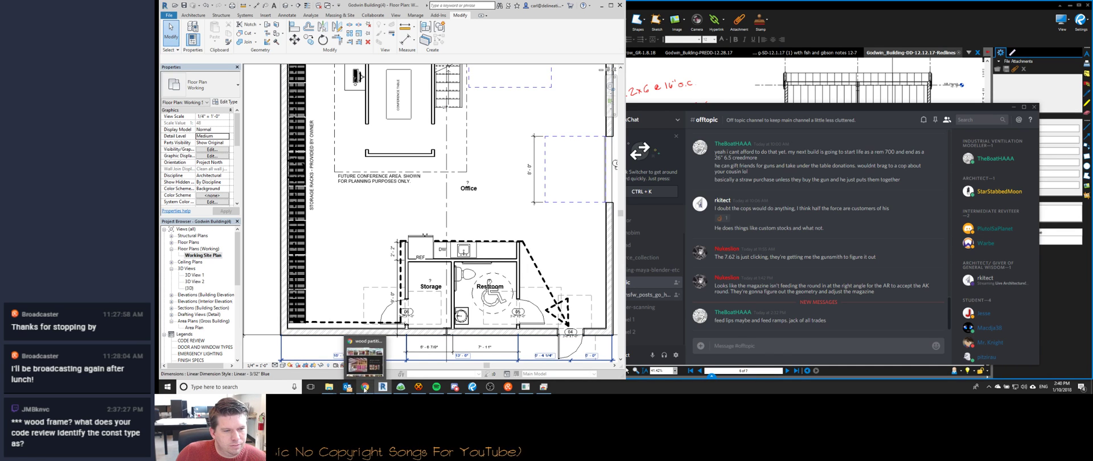
{"action": "mouse_move", "coordinate": [459, 391]}
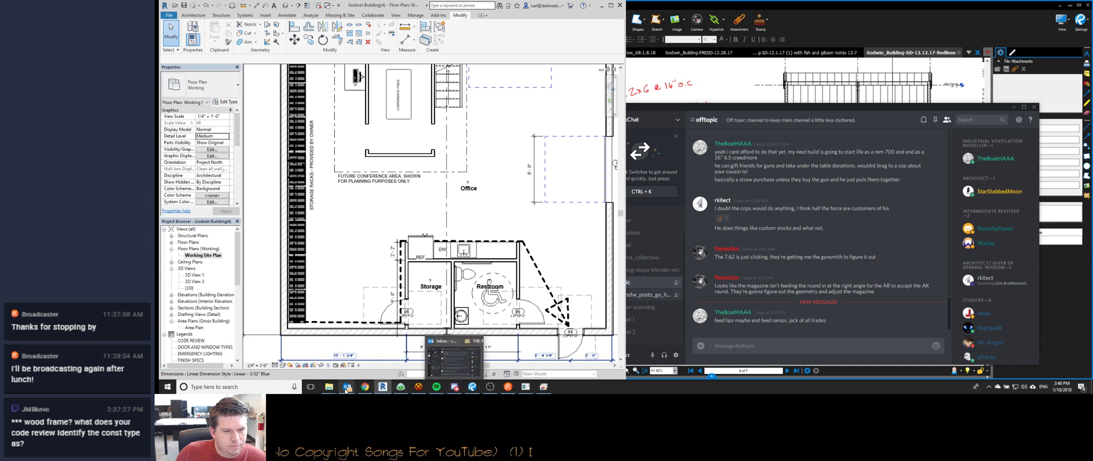
{"action": "mouse_move", "coordinate": [363, 391]}
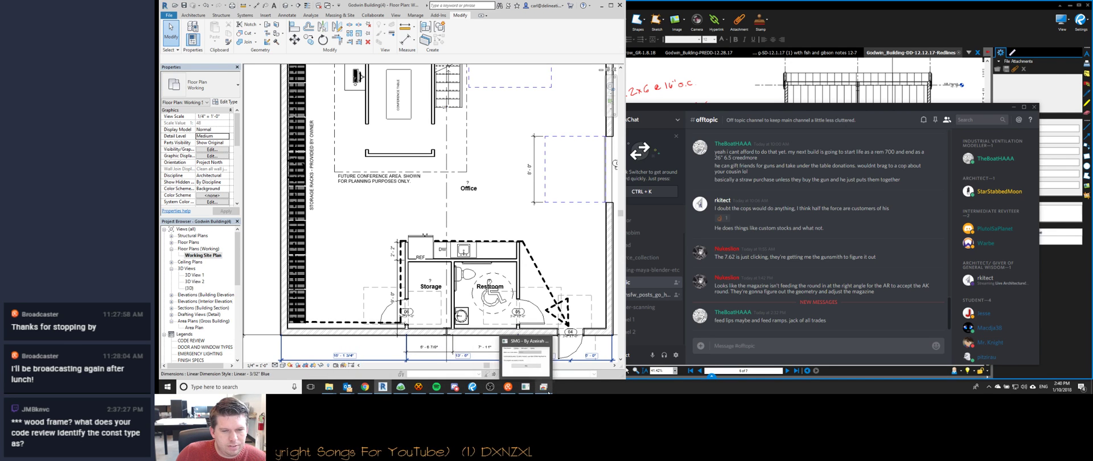
{"action": "left_click", "coordinate": [514, 390]}
{"action": "left_click", "coordinate": [418, 387]}
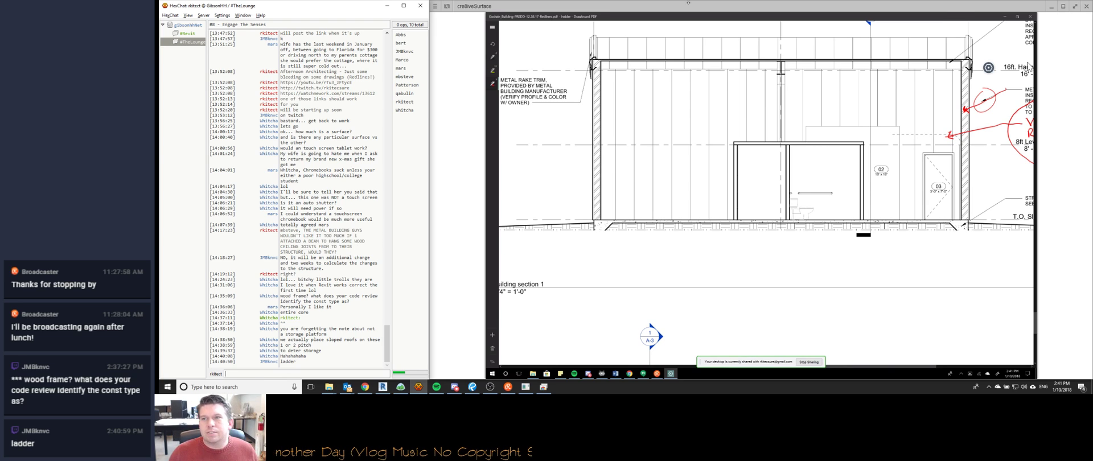
{"action": "left_click", "coordinate": [935, 5]}
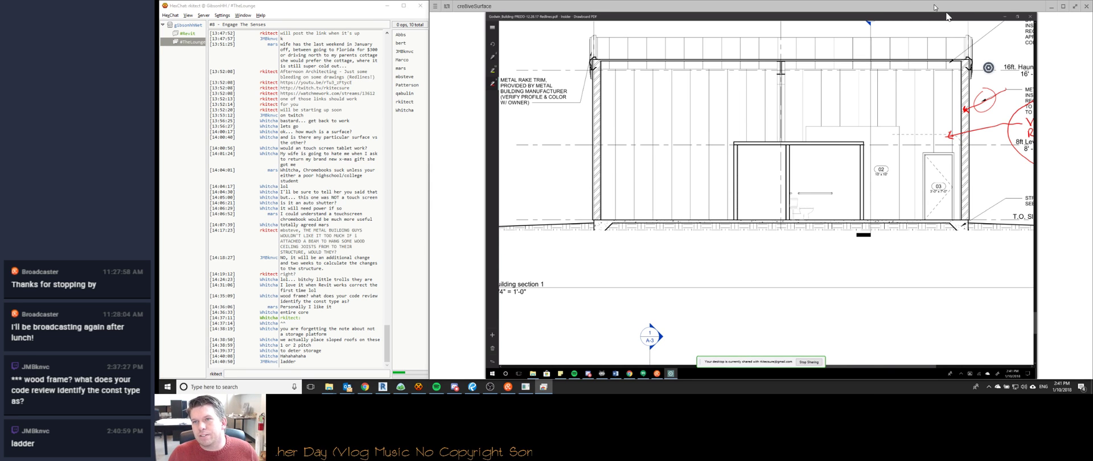
{"action": "left_click", "coordinate": [346, 6]}
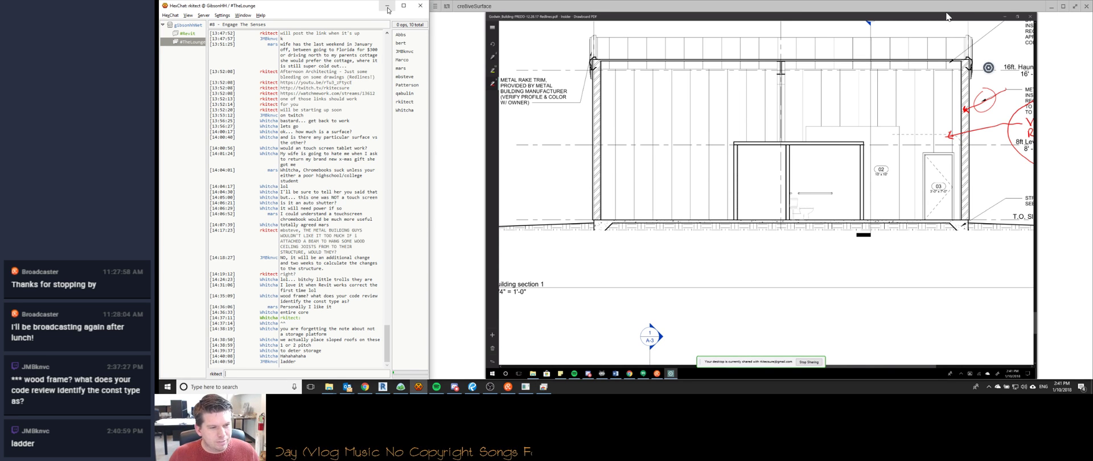
{"action": "left_click", "coordinate": [603, 13]}
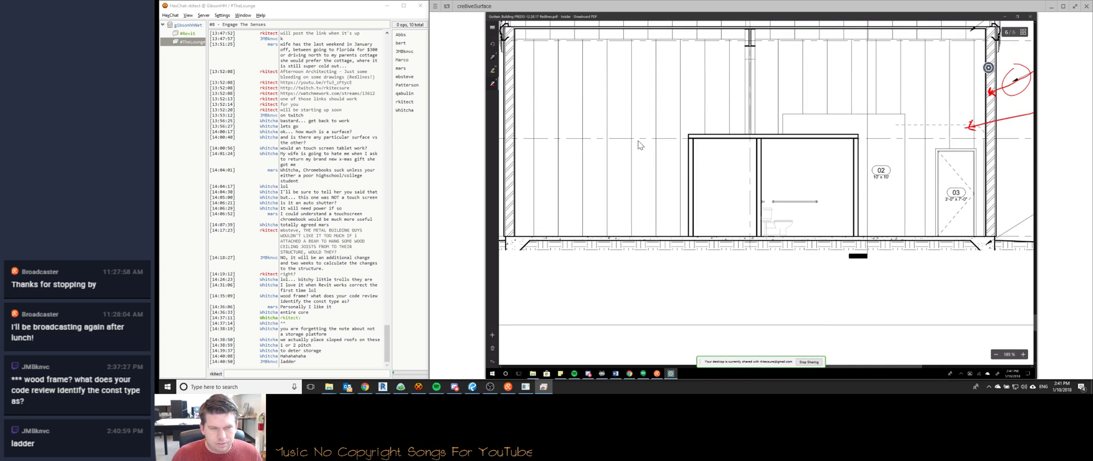
{"action": "left_click", "coordinate": [274, 374]}
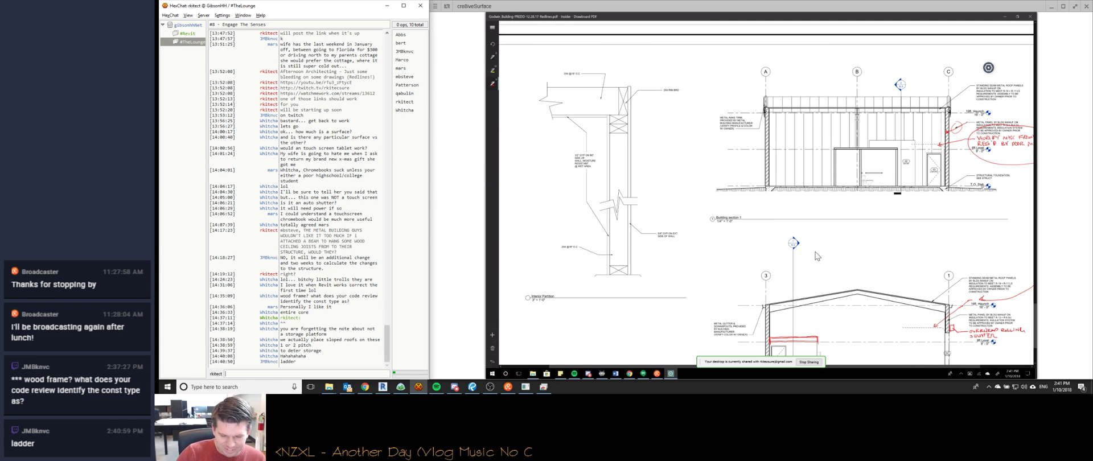
Zoom into Building section 1 on sheet A-3 and select the red beam redline over storage.
{"action": "scroll", "coordinate": [818, 256], "scroll_direction": "down", "scroll_amount": 2, "text": "ctrl"}
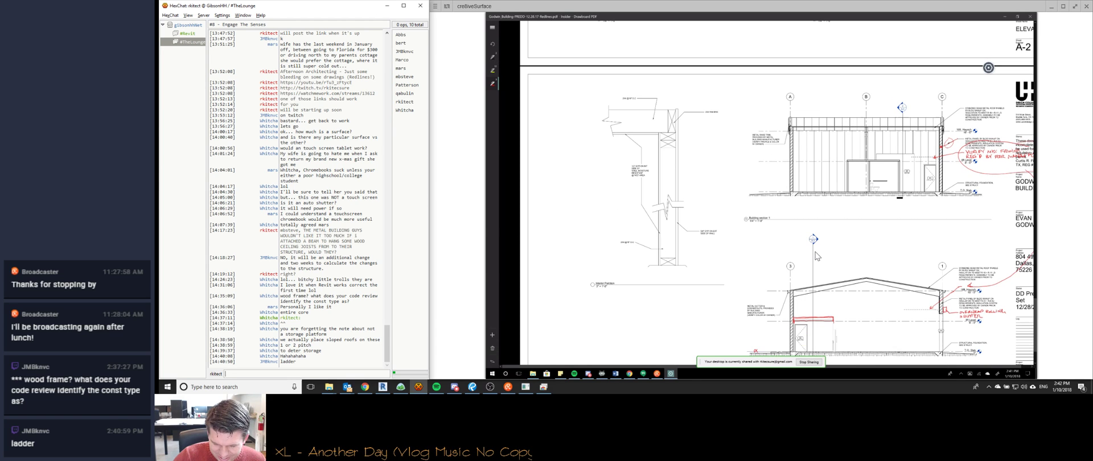
{"action": "scroll", "coordinate": [818, 257], "scroll_direction": "down", "scroll_amount": 5, "text": "ctrl"}
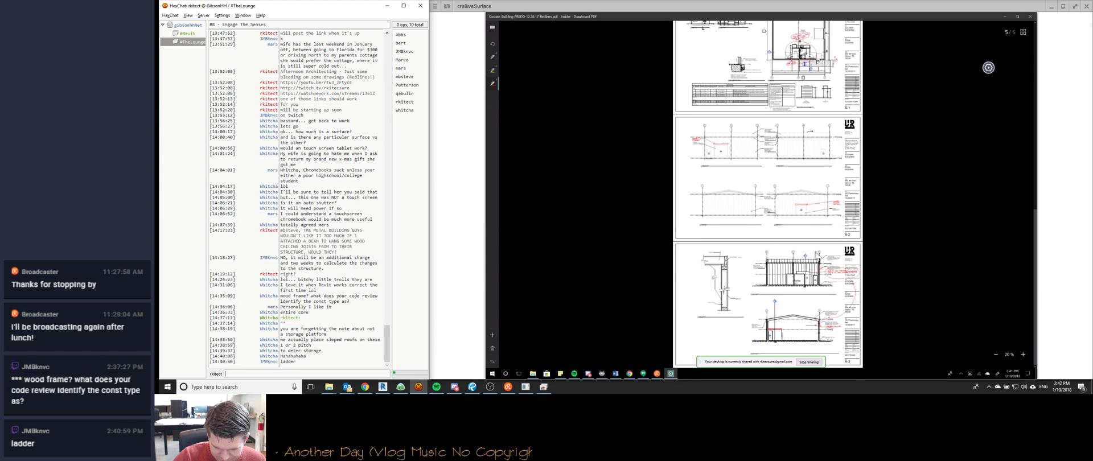
{"action": "scroll", "coordinate": [817, 256], "scroll_direction": "up", "scroll_amount": 6, "text": "ctrl"}
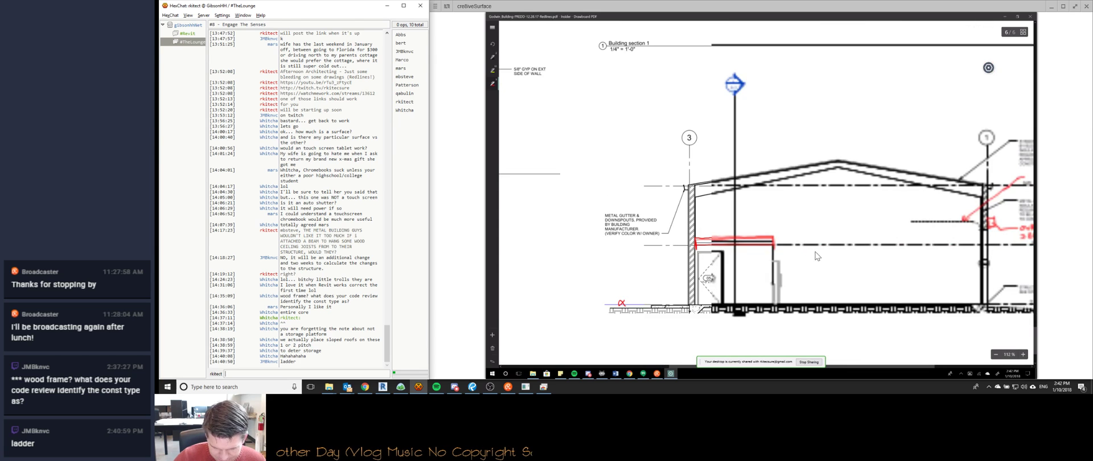
{"action": "left_click", "coordinate": [734, 236]}
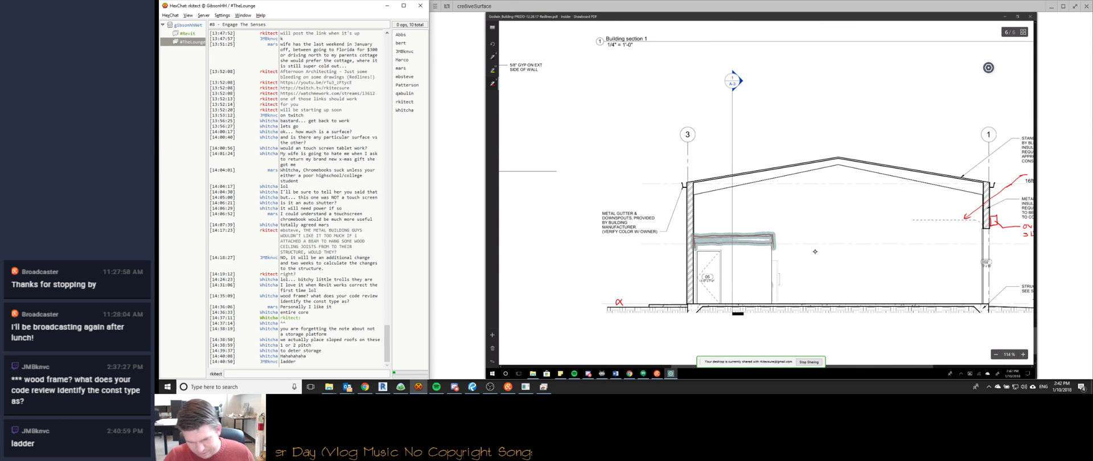
{"action": "scroll", "coordinate": [815, 251], "scroll_direction": "down", "scroll_amount": 5, "text": "ctrl"}
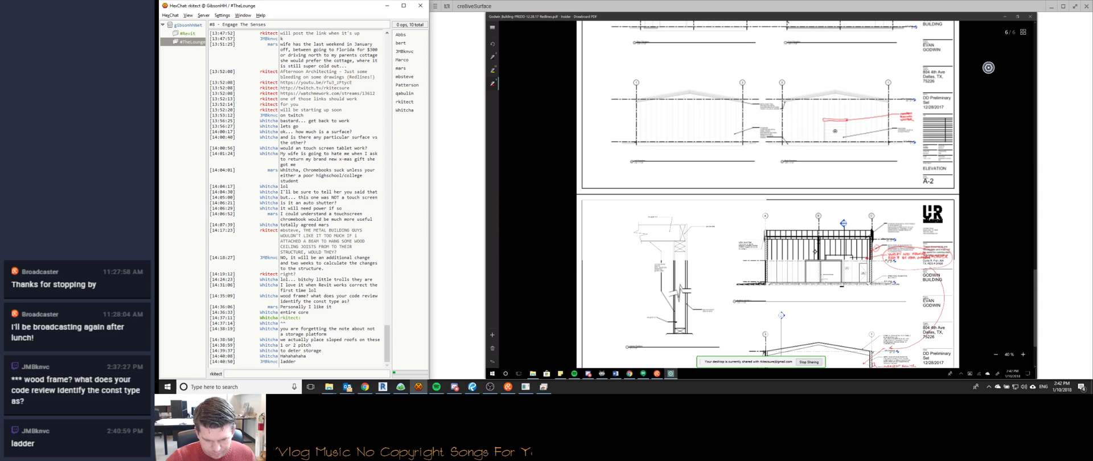
{"action": "scroll", "coordinate": [814, 251], "scroll_direction": "up", "scroll_amount": 1}
{"action": "scroll", "coordinate": [815, 252], "scroll_direction": "up", "scroll_amount": 4}
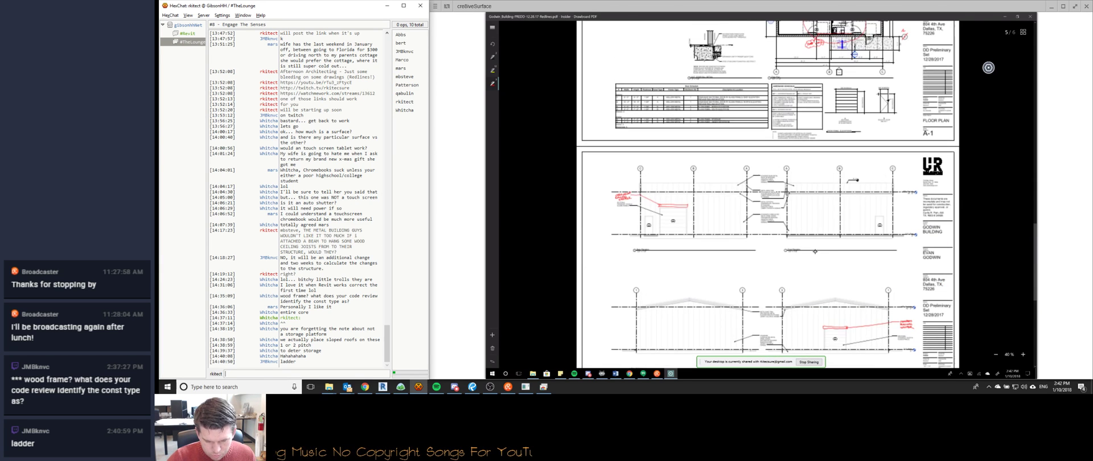
{"action": "scroll", "coordinate": [815, 252], "scroll_direction": "down", "scroll_amount": 6}
{"action": "scroll", "coordinate": [815, 252], "scroll_direction": "up", "scroll_amount": 1}
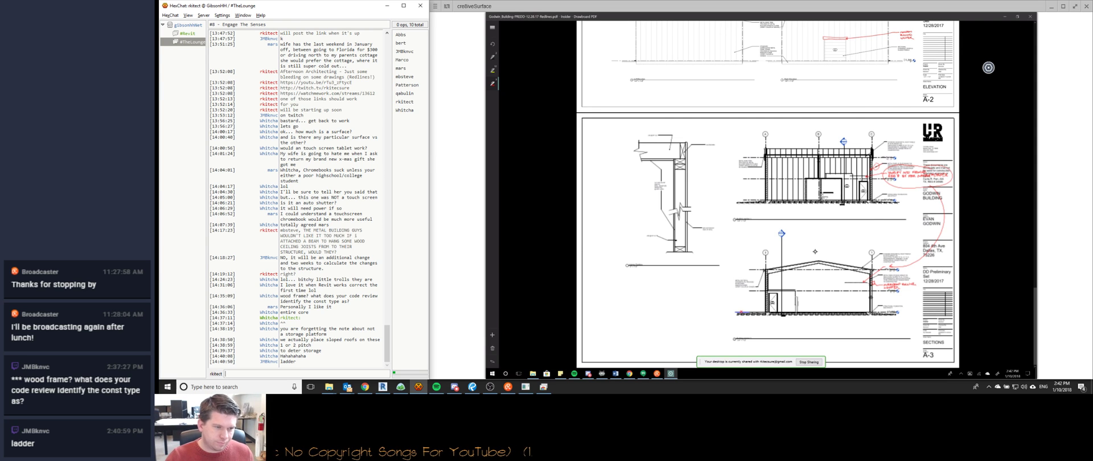
{"action": "scroll", "coordinate": [815, 251], "scroll_direction": "down", "scroll_amount": 2}
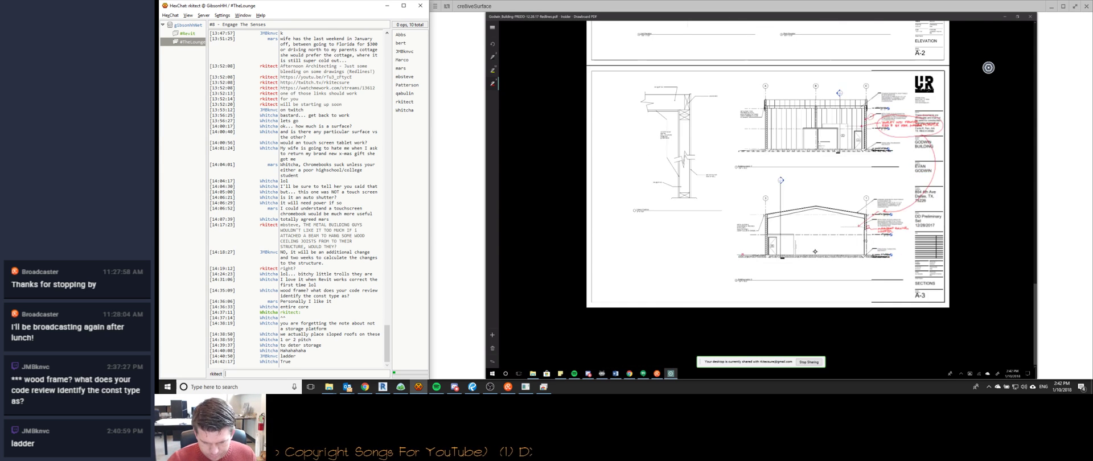
{"action": "scroll", "coordinate": [815, 251], "scroll_direction": "up", "scroll_amount": 5, "text": "ctrl"}
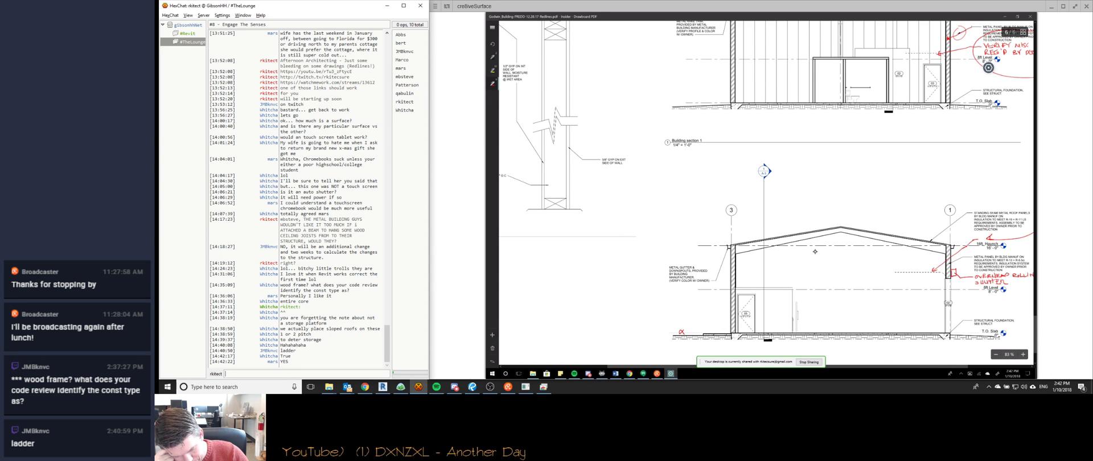
Draw a red ink line in the lower building section beside the storage area.
{"action": "left_click_drag", "start_coordinate": [745, 282], "coordinate": [785, 282]}
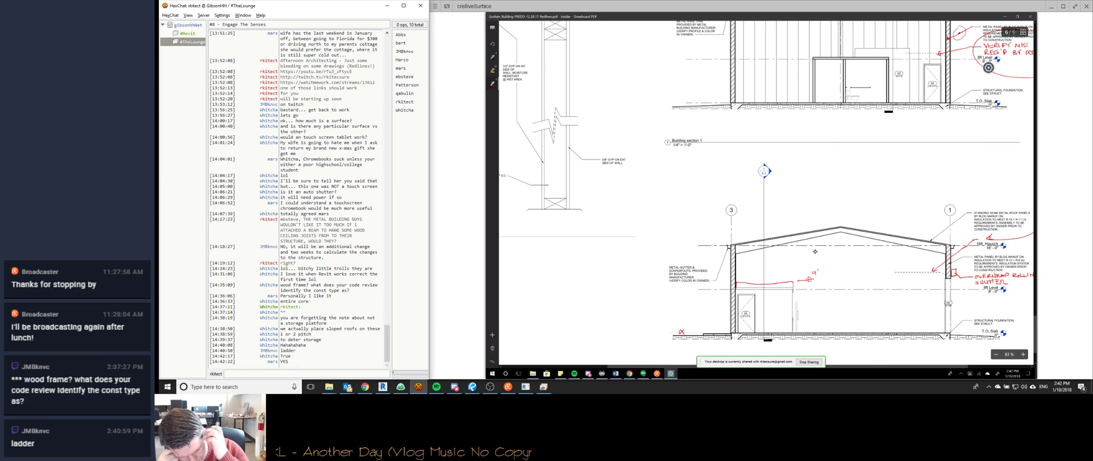
{"action": "scroll", "coordinate": [815, 252], "scroll_direction": "right", "scroll_amount": 2}
{"action": "scroll", "coordinate": [815, 252], "scroll_direction": "left", "scroll_amount": 1}
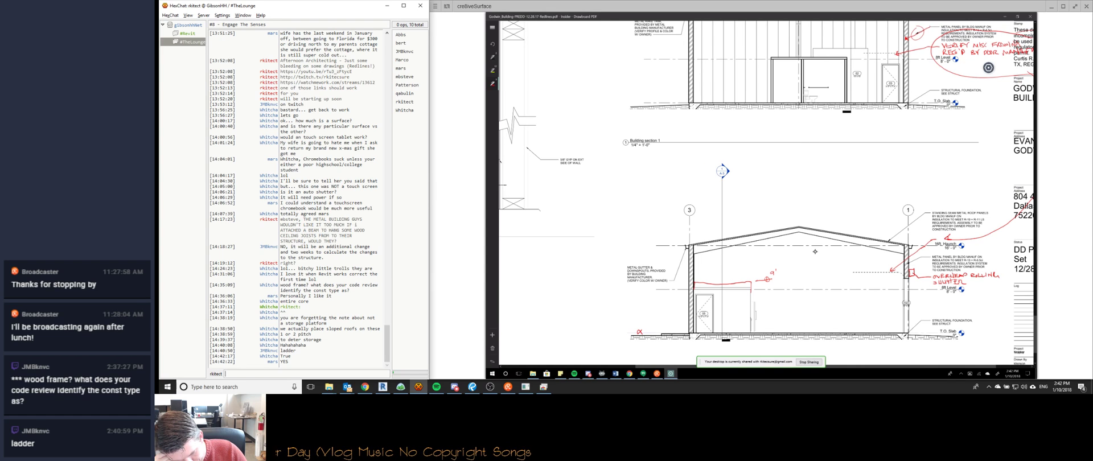
{"action": "scroll", "coordinate": [815, 252], "scroll_direction": "down", "scroll_amount": 3, "text": "ctrl"}
{"action": "scroll", "coordinate": [816, 252], "scroll_direction": "down", "scroll_amount": 5, "text": "ctrl"}
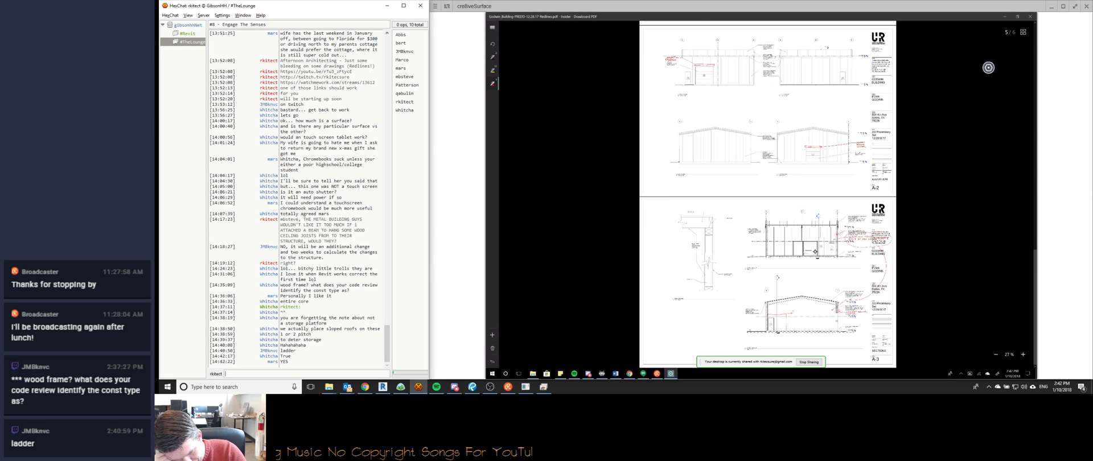
Scroll to sheet A-3 and zoom to about 298% on the 10' x 10' restroom section.
{"action": "scroll", "coordinate": [815, 252], "scroll_direction": "up", "scroll_amount": 5}
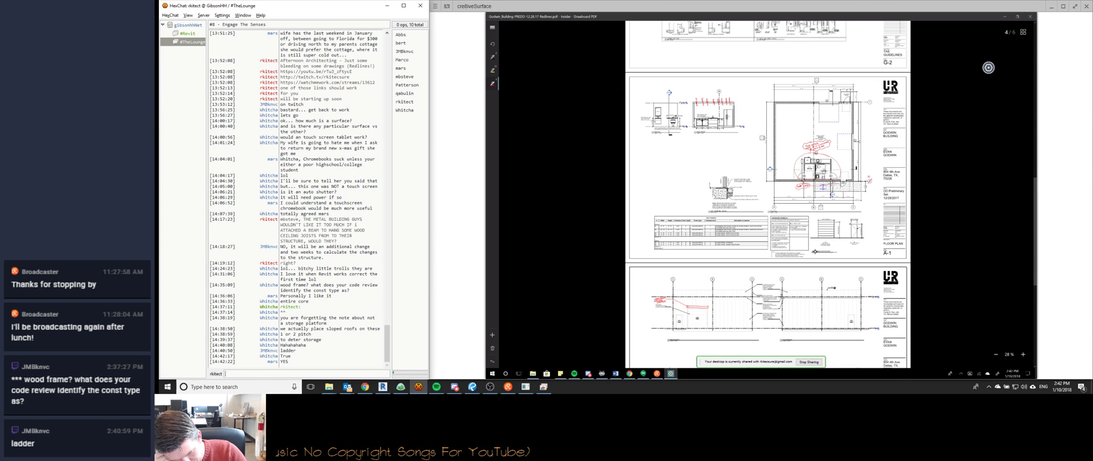
{"action": "scroll", "coordinate": [767, 125], "scroll_direction": "up", "scroll_amount": 5, "text": "ctrl"}
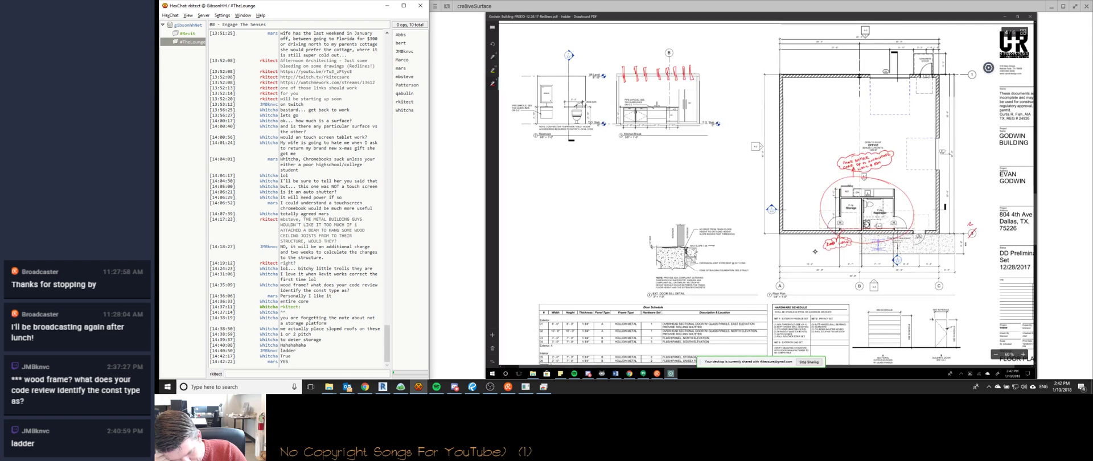
{"action": "scroll", "coordinate": [815, 251], "scroll_direction": "up", "scroll_amount": 2, "text": "ctrl"}
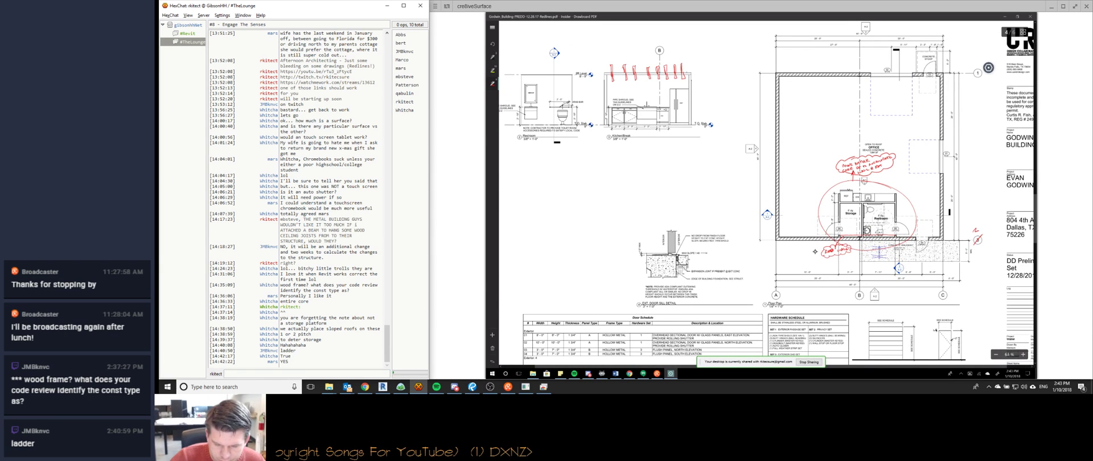
{"action": "scroll", "coordinate": [816, 251], "scroll_direction": "up", "scroll_amount": 5, "text": "ctrl"}
{"action": "scroll", "coordinate": [816, 251], "scroll_direction": "down", "scroll_amount": 5, "text": "ctrl"}
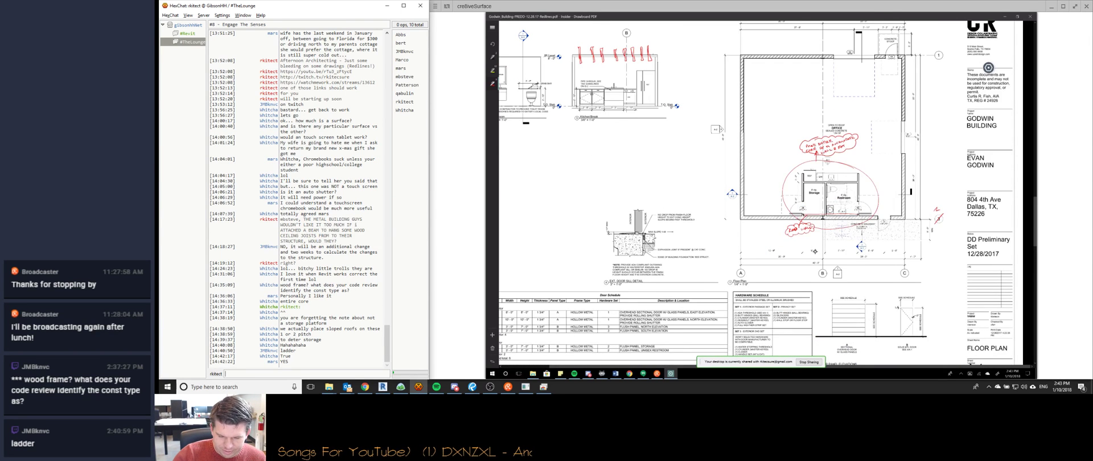
{"action": "scroll", "coordinate": [815, 251], "scroll_direction": "up", "scroll_amount": 3, "text": "ctrl"}
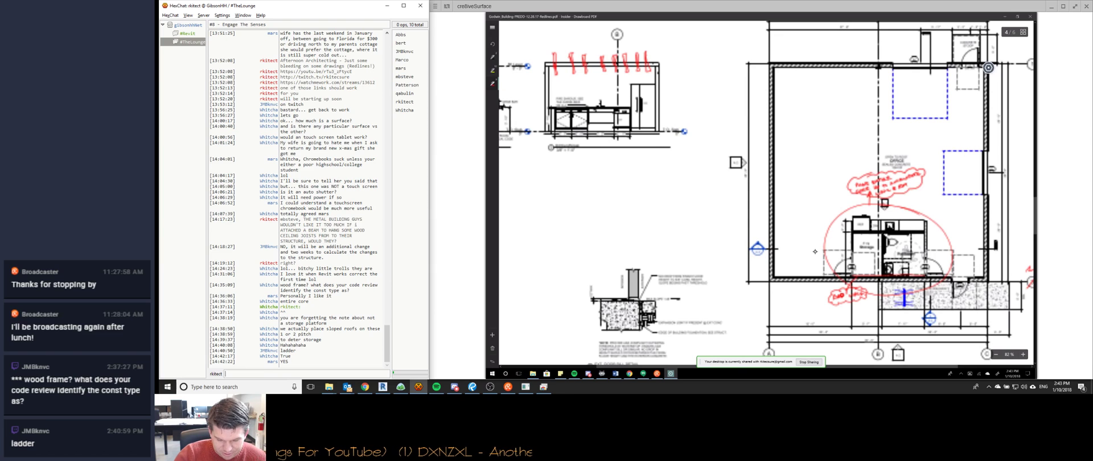
{"action": "scroll", "coordinate": [815, 251], "scroll_direction": "down", "scroll_amount": 3, "text": "ctrl"}
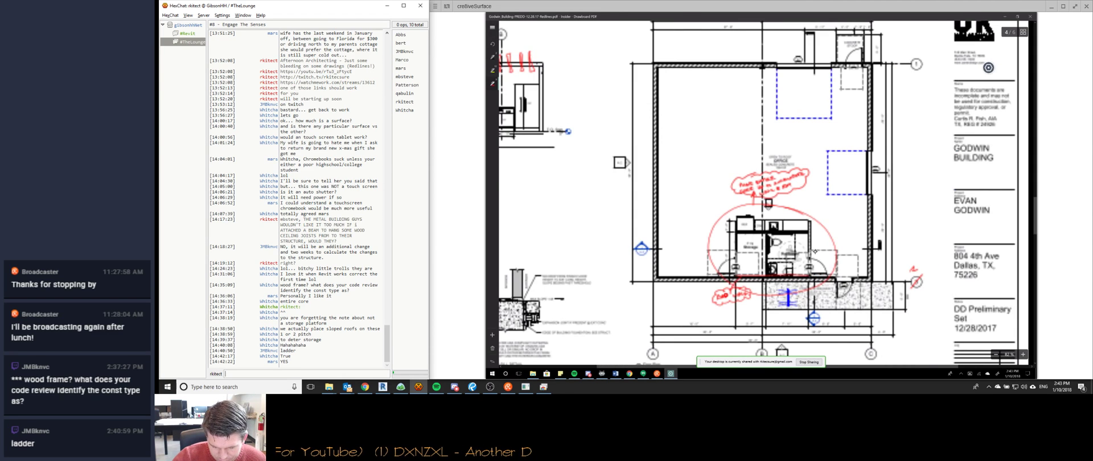
{"action": "scroll", "coordinate": [815, 252], "scroll_direction": "down", "scroll_amount": 5}
{"action": "scroll", "coordinate": [815, 251], "scroll_direction": "down", "scroll_amount": 1, "text": "ctrl"}
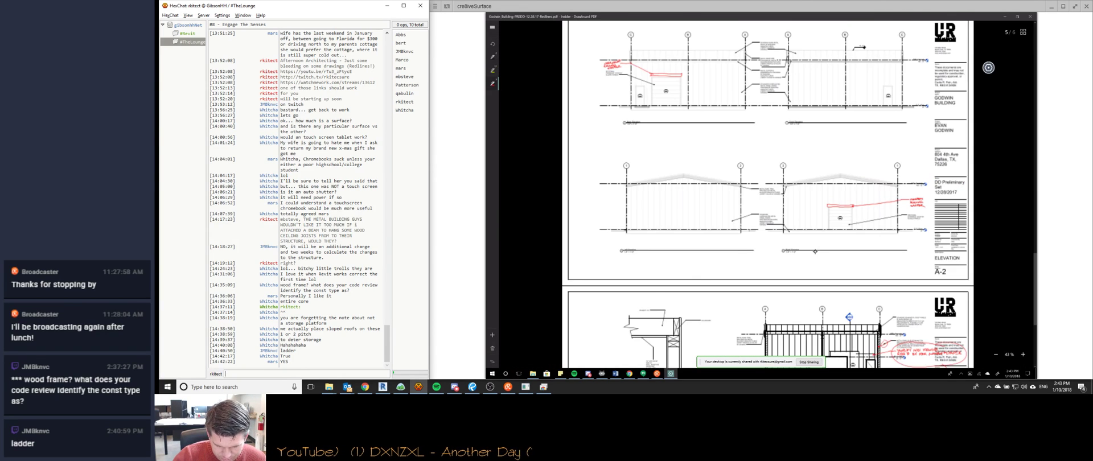
{"action": "scroll", "coordinate": [815, 251], "scroll_direction": "down", "scroll_amount": 4}
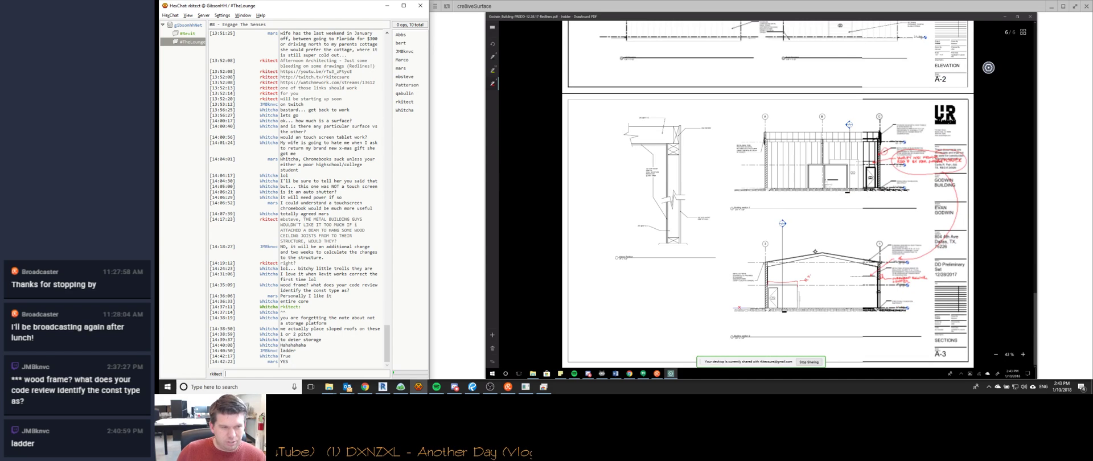
{"action": "scroll", "coordinate": [815, 252], "scroll_direction": "down", "scroll_amount": 1, "text": "ctrl"}
{"action": "scroll", "coordinate": [816, 251], "scroll_direction": "up", "scroll_amount": 1}
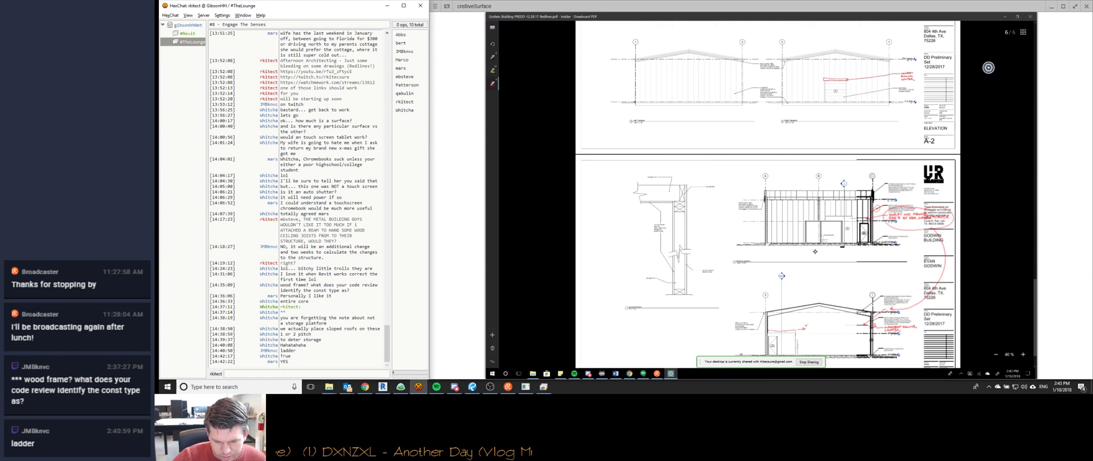
{"action": "scroll", "coordinate": [815, 251], "scroll_direction": "down", "scroll_amount": 2, "text": "ctrl"}
{"action": "scroll", "coordinate": [815, 251], "scroll_direction": "up", "scroll_amount": 4}
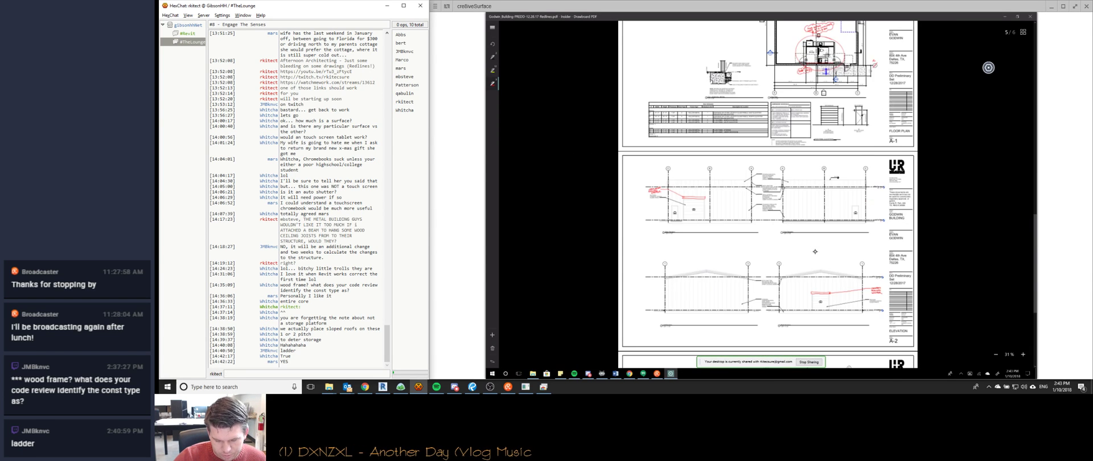
{"action": "scroll", "coordinate": [815, 251], "scroll_direction": "down", "scroll_amount": 4}
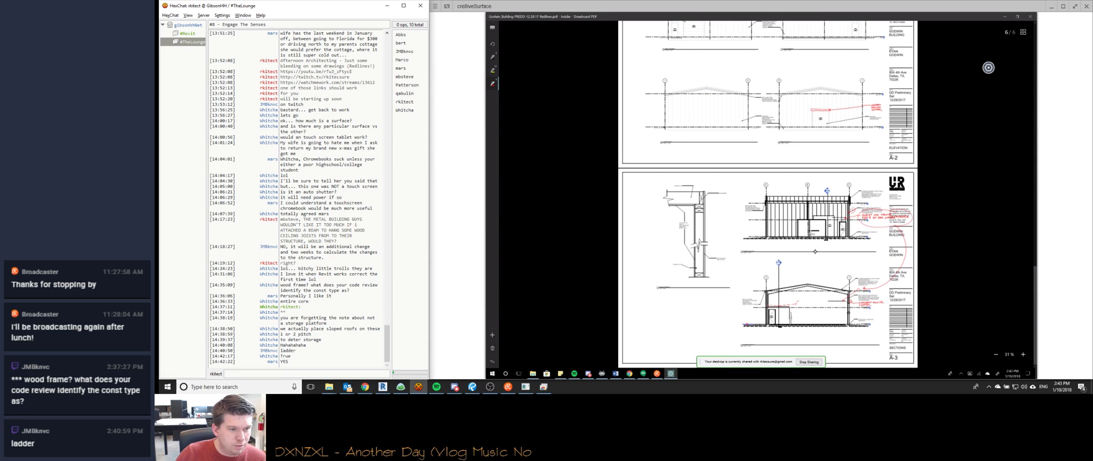
{"action": "scroll", "coordinate": [815, 251], "scroll_direction": "up", "scroll_amount": 1}
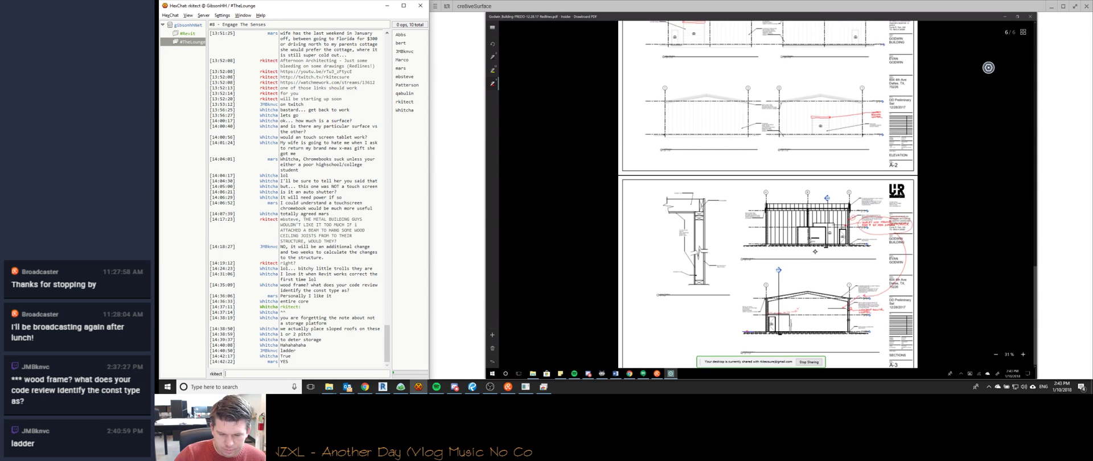
{"action": "scroll", "coordinate": [815, 251], "scroll_direction": "up", "scroll_amount": 10}
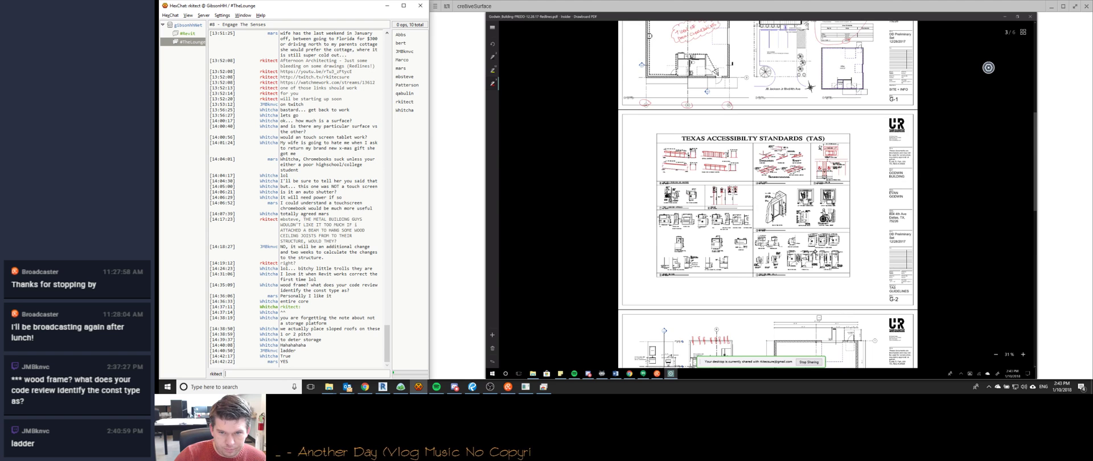
{"action": "scroll", "coordinate": [815, 251], "scroll_direction": "up", "scroll_amount": 2}
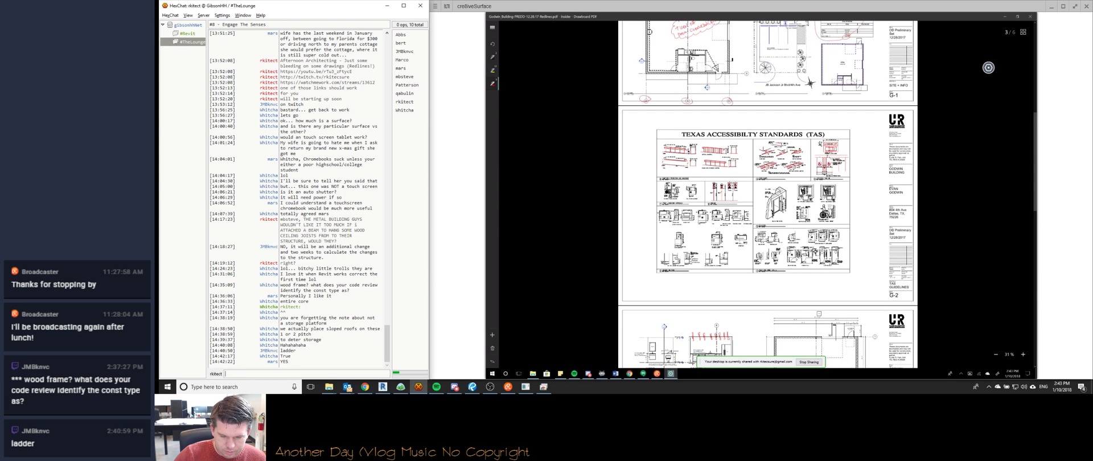
{"action": "scroll", "coordinate": [815, 251], "scroll_direction": "down", "scroll_amount": 10}
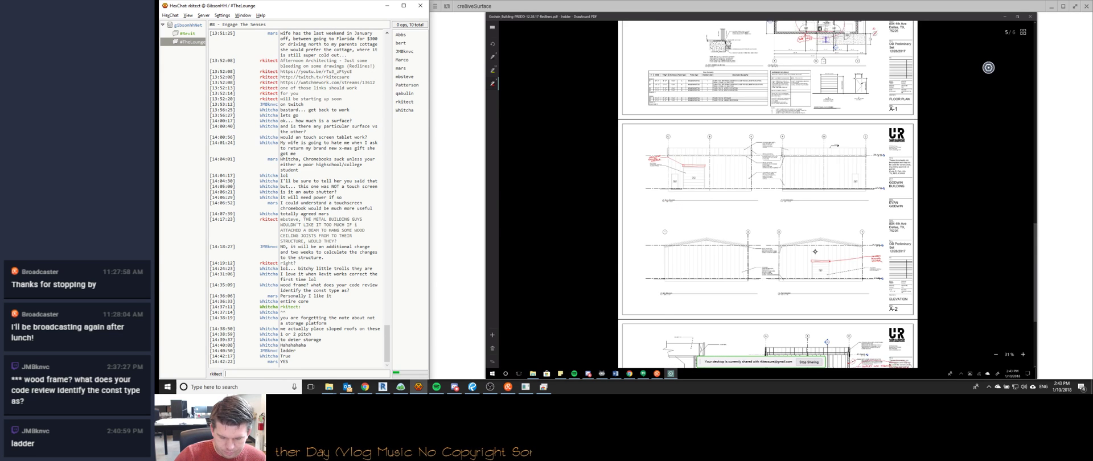
{"action": "scroll", "coordinate": [815, 251], "scroll_direction": "up", "scroll_amount": 5, "text": "ctrl"}
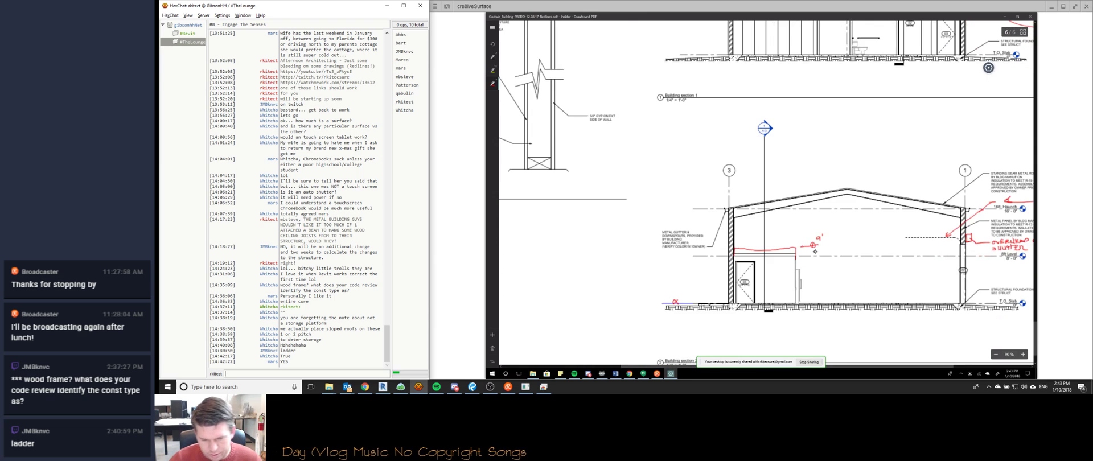
{"action": "scroll", "coordinate": [815, 251], "scroll_direction": "up", "scroll_amount": 3, "text": "ctrl"}
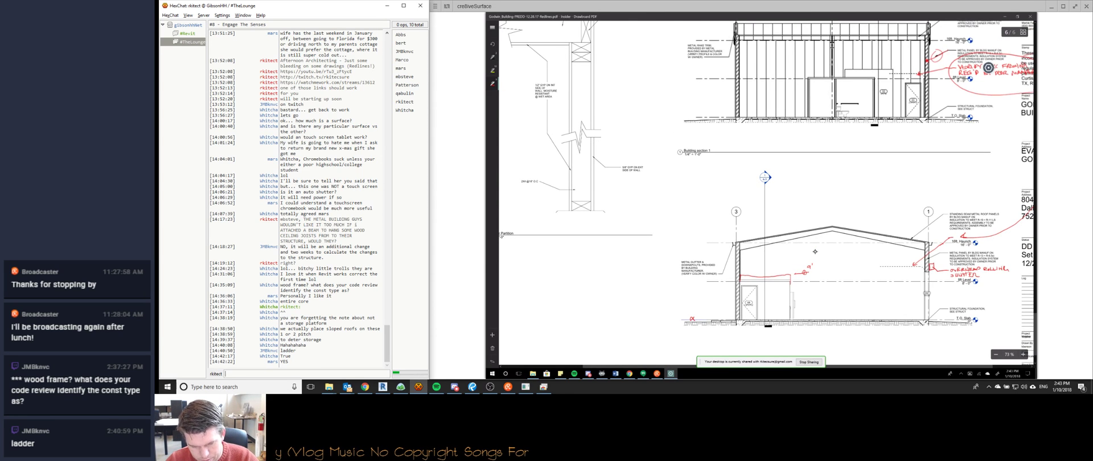
{"action": "scroll", "coordinate": [815, 251], "scroll_direction": "up", "scroll_amount": 9, "text": "ctrl"}
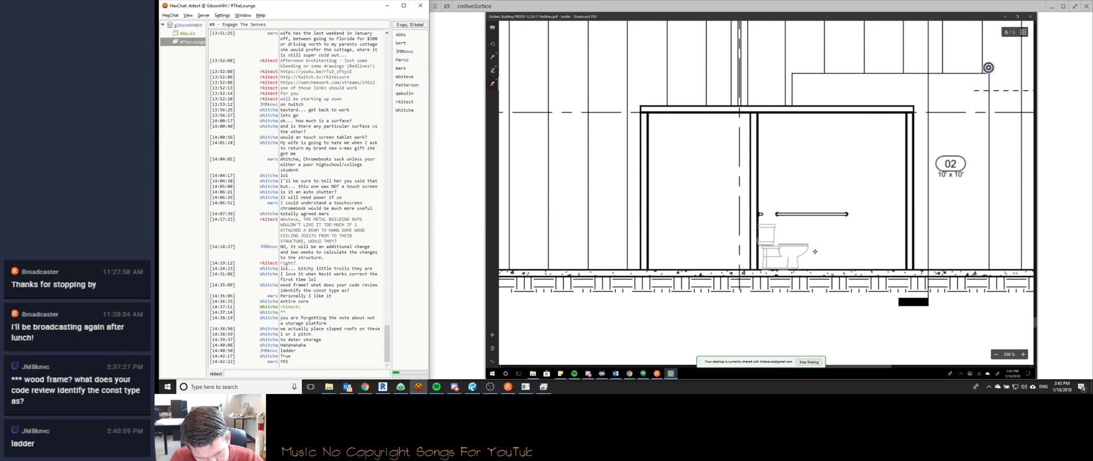
Draw red brackets at both restroom roof corners, with a left arrow labelled 9'-0".
{"action": "left_click_drag", "start_coordinate": [641, 107], "coordinate": [640, 78]}
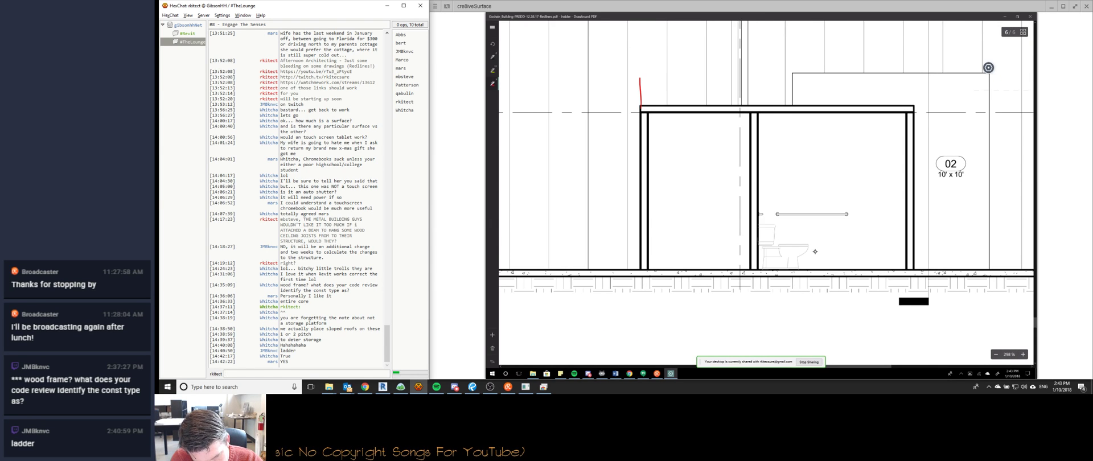
{"action": "mouse_move", "coordinate": [639, 78]}
{"action": "left_mouse_down"}
{"action": "mouse_move", "coordinate": [649, 77]}
{"action": "mouse_move", "coordinate": [648, 113]}
{"action": "left_mouse_up"}
{"action": "left_click_drag", "start_coordinate": [905, 119], "coordinate": [912, 117]}
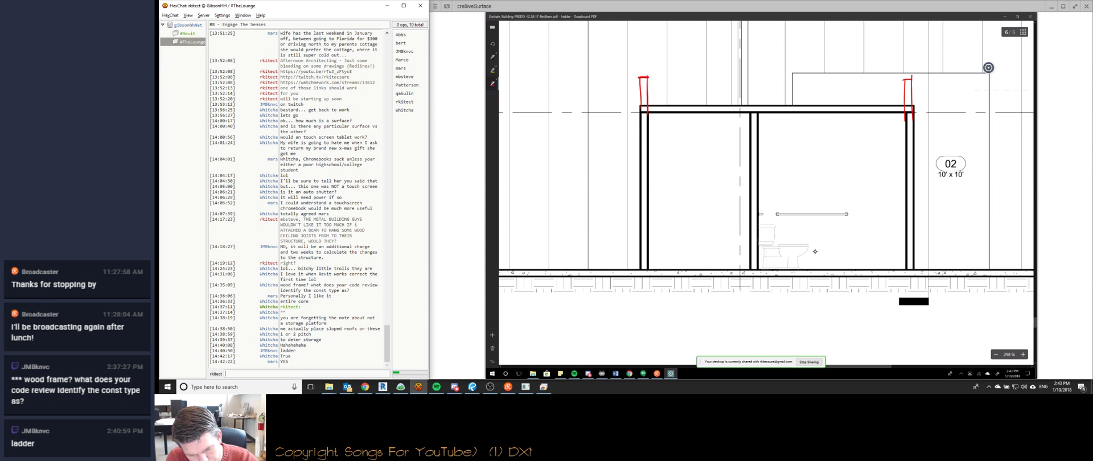
{"action": "left_click_drag", "start_coordinate": [633, 77], "coordinate": [599, 75]}
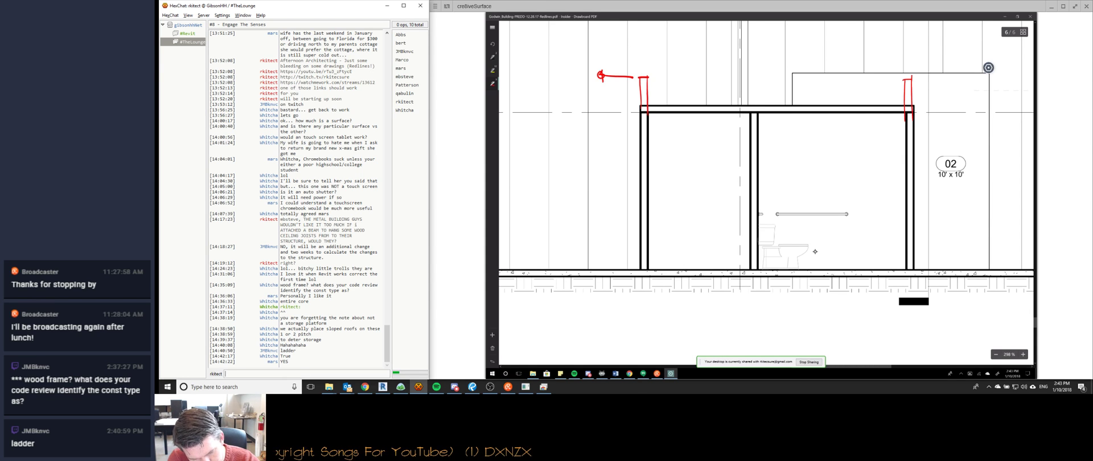
{"action": "left_click_drag", "start_coordinate": [610, 64], "coordinate": [608, 72]}
{"action": "left_click_drag", "start_coordinate": [613, 63], "coordinate": [612, 67]}
{"action": "left_click_drag", "start_coordinate": [615, 68], "coordinate": [619, 69]}
{"action": "left_click_drag", "start_coordinate": [623, 66], "coordinate": [623, 66]}
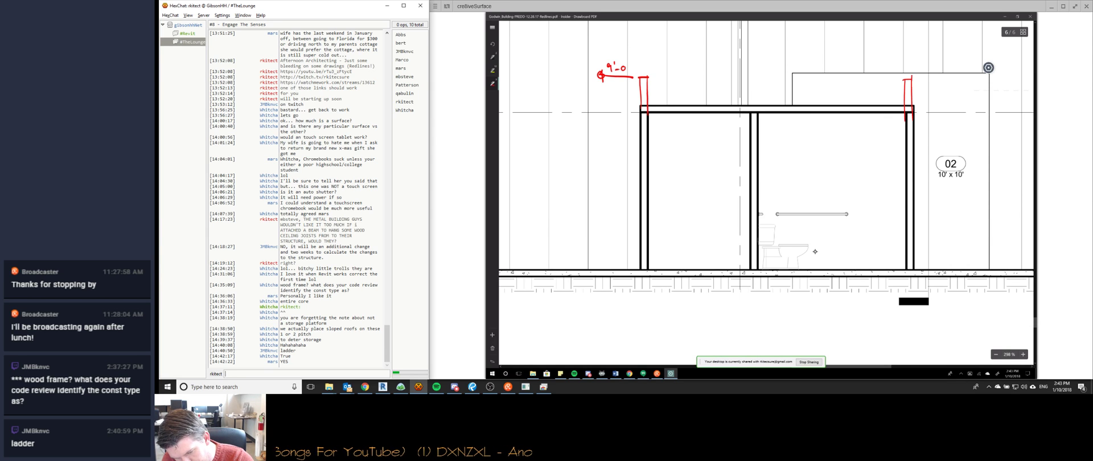
Add a right-corner arrow labelled 9'-0" and red ticks along the roof line.
{"action": "mouse_move", "coordinate": [917, 79]}
{"action": "left_mouse_down"}
{"action": "mouse_move", "coordinate": [941, 80]}
{"action": "mouse_move", "coordinate": [933, 86]}
{"action": "mouse_move", "coordinate": [941, 76]}
{"action": "left_mouse_up"}
{"action": "left_click_drag", "start_coordinate": [946, 65], "coordinate": [945, 69]}
{"action": "left_click_drag", "start_coordinate": [949, 70], "coordinate": [954, 71]}
{"action": "left_click_drag", "start_coordinate": [956, 68], "coordinate": [956, 68]}
{"action": "left_click_drag", "start_coordinate": [958, 63], "coordinate": [958, 65]}
{"action": "left_click_drag", "start_coordinate": [962, 63], "coordinate": [962, 65]}
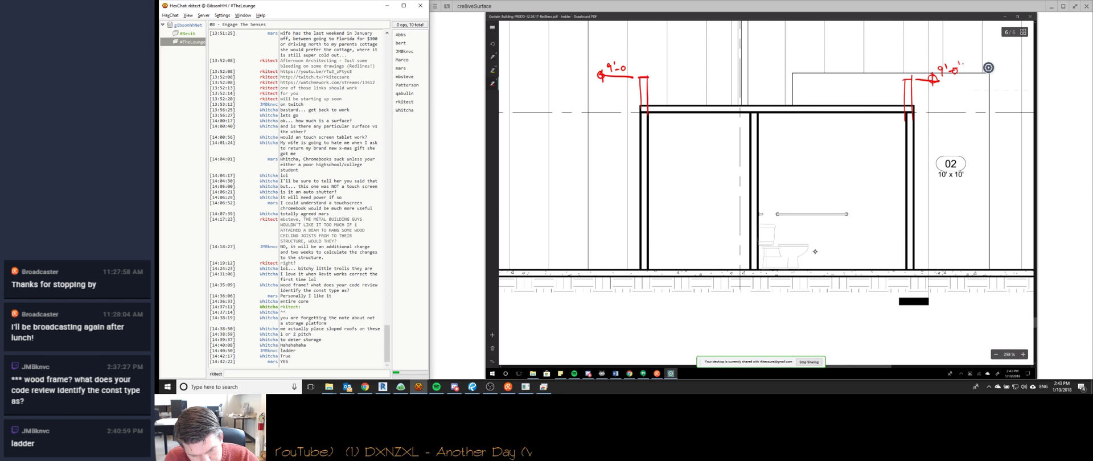
{"action": "mouse_move", "coordinate": [662, 91]}
{"action": "left_mouse_down"}
{"action": "mouse_move", "coordinate": [667, 110]}
{"action": "mouse_move", "coordinate": [891, 110]}
{"action": "left_mouse_up"}
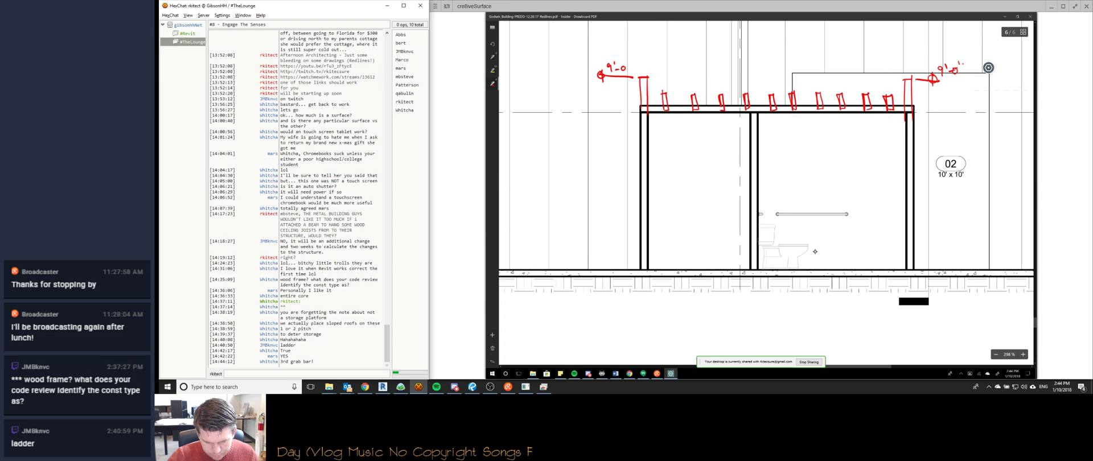
{"action": "scroll", "coordinate": [815, 251], "scroll_direction": "down", "scroll_amount": 1}
Zoom out on sheet A-3 until both building sections and the title block are visible.
{"action": "scroll", "coordinate": [815, 251], "scroll_direction": "down", "scroll_amount": 3}
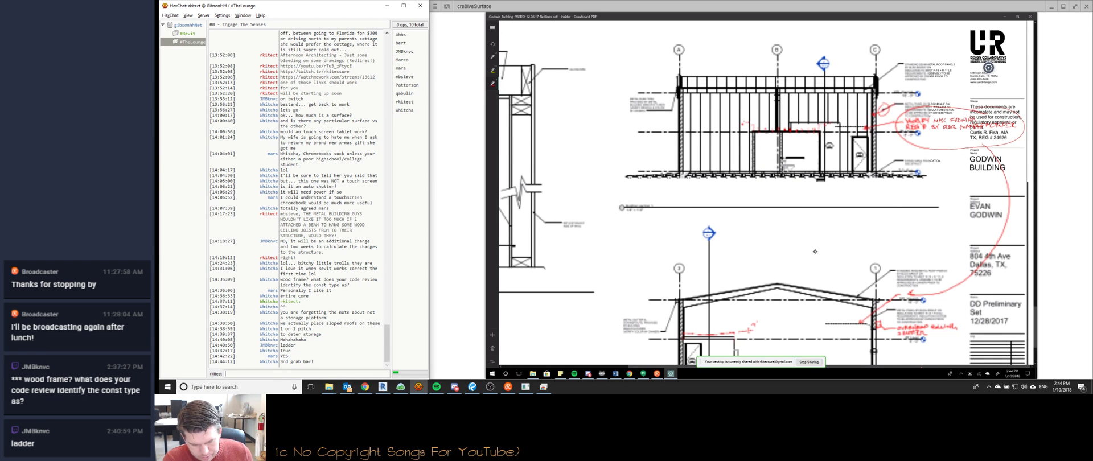
{"action": "scroll", "coordinate": [815, 251], "scroll_direction": "down", "scroll_amount": 2}
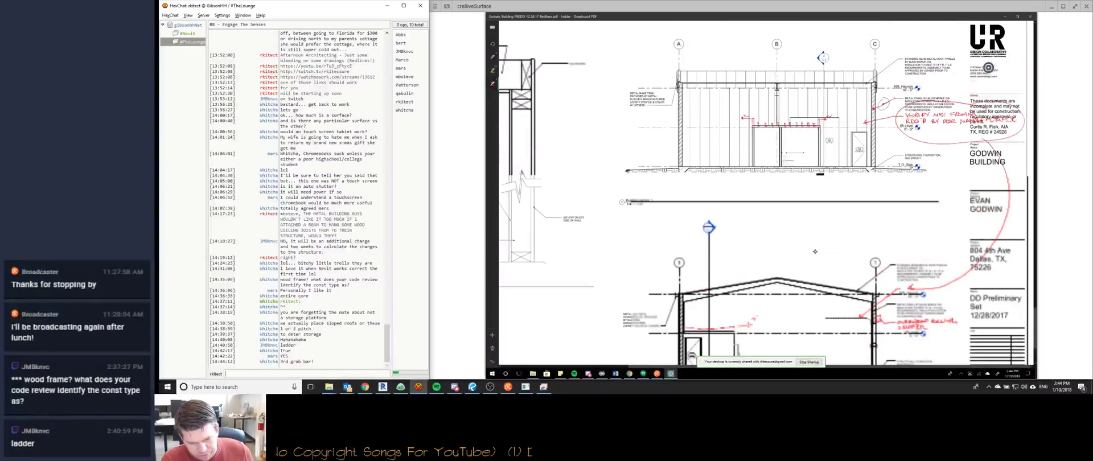
{"action": "scroll", "coordinate": [815, 251], "scroll_direction": "up", "scroll_amount": 1}
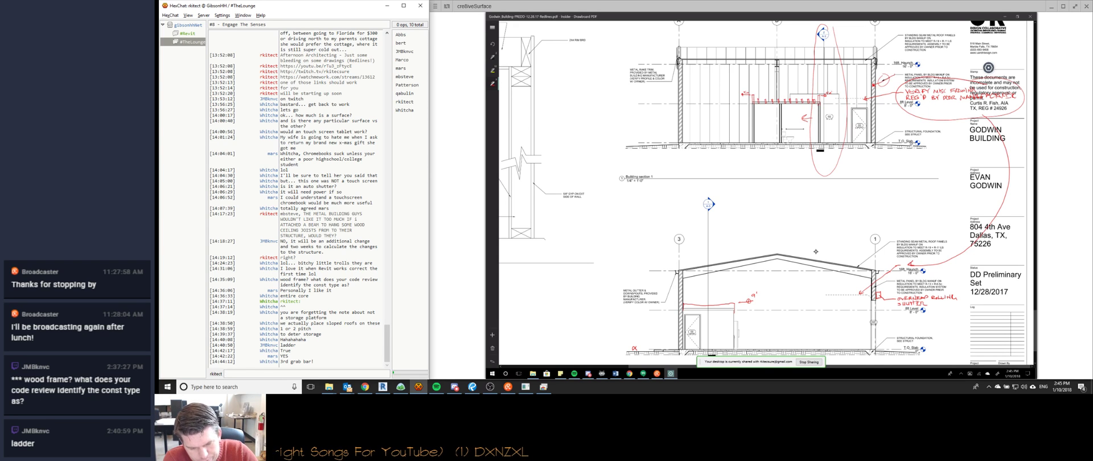
Scroll up to page 3 and inspect the Texas Accessibility Standards shower and elevator details.
{"action": "scroll", "coordinate": [816, 252], "scroll_direction": "down", "scroll_amount": 1, "text": "ctrl"}
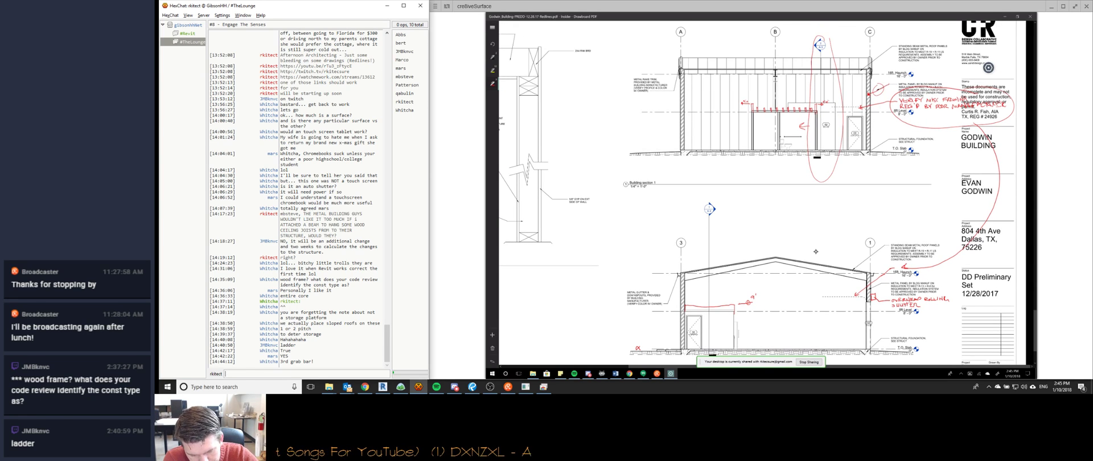
{"action": "scroll", "coordinate": [815, 251], "scroll_direction": "down", "scroll_amount": 5, "text": "ctrl"}
{"action": "scroll", "coordinate": [816, 252], "scroll_direction": "up", "scroll_amount": 5}
{"action": "scroll", "coordinate": [816, 251], "scroll_direction": "up", "scroll_amount": 4, "text": "ctrl"}
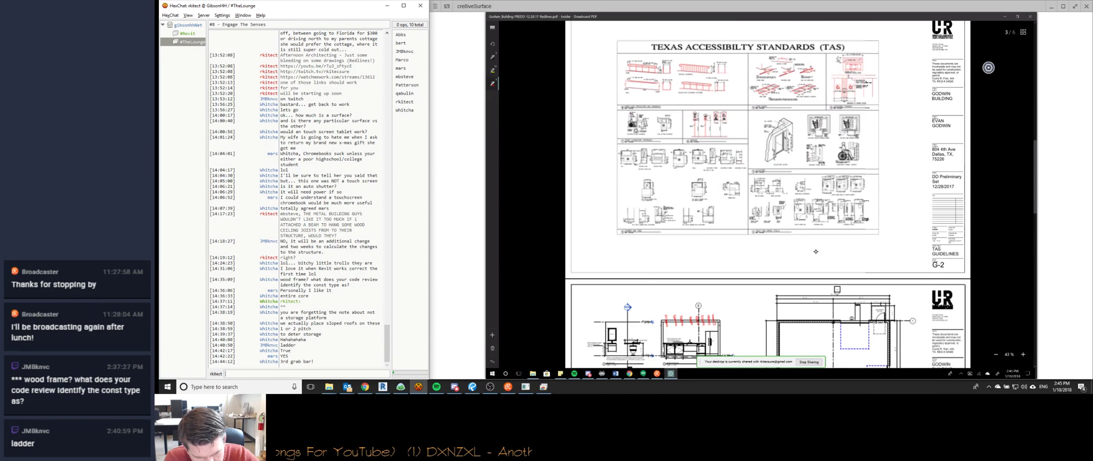
{"action": "scroll", "coordinate": [815, 252], "scroll_direction": "up", "scroll_amount": 3, "text": "ctrl"}
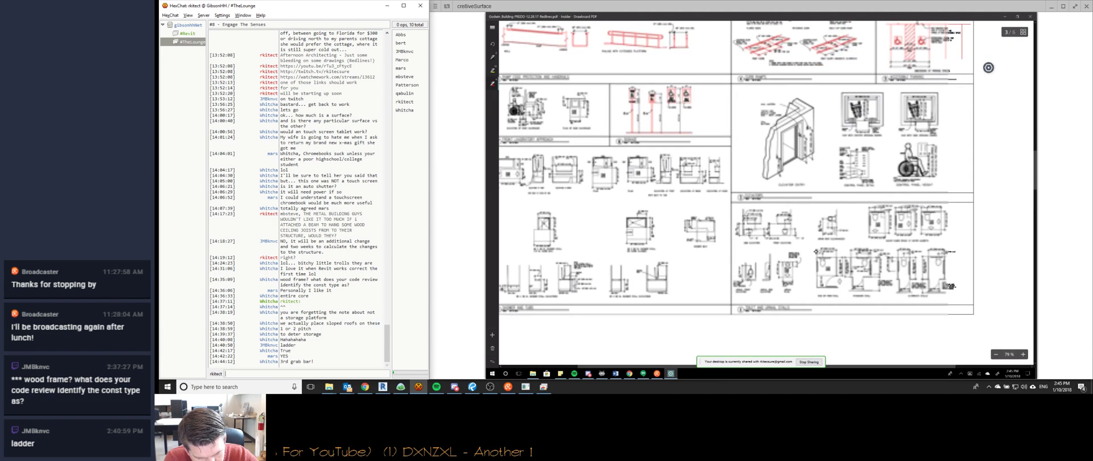
{"action": "scroll", "coordinate": [816, 251], "scroll_direction": "left", "scroll_amount": 3}
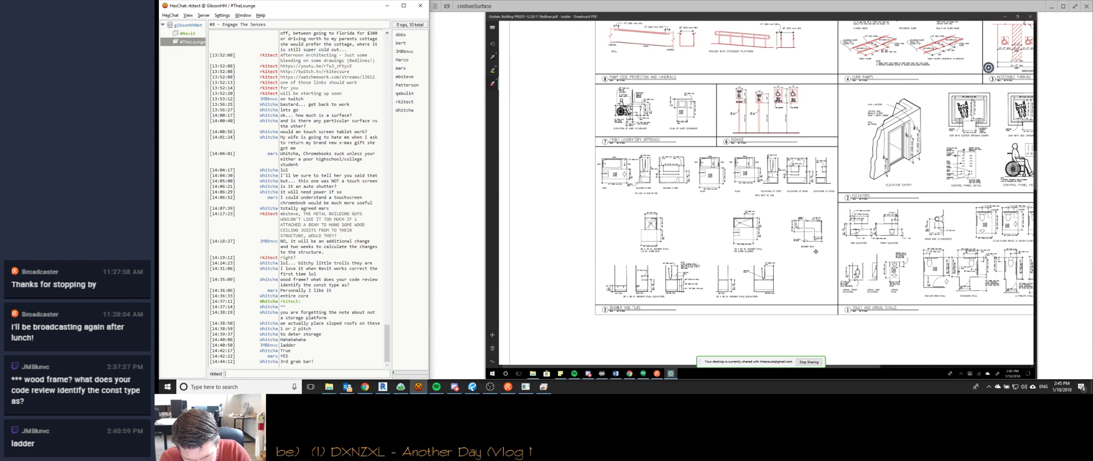
{"action": "scroll", "coordinate": [816, 252], "scroll_direction": "right", "scroll_amount": 1}
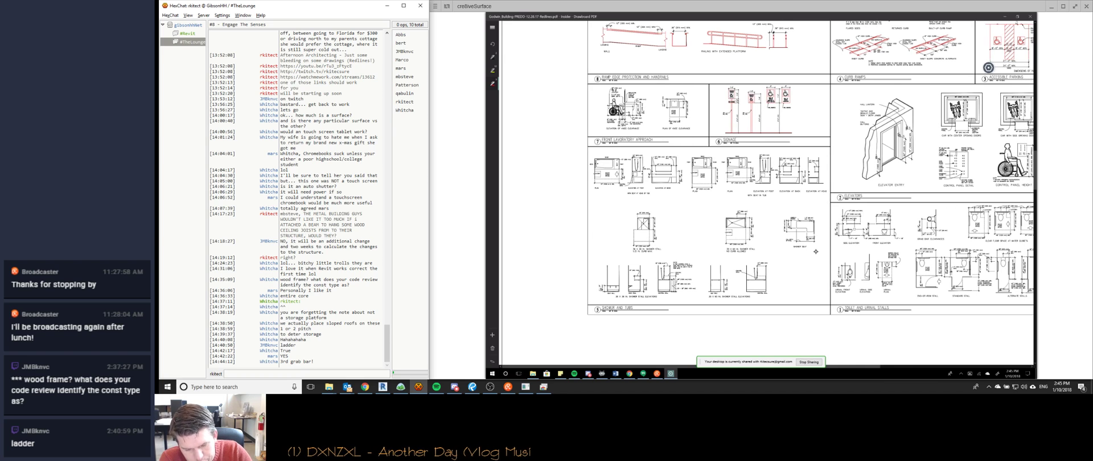
{"action": "scroll", "coordinate": [816, 252], "scroll_direction": "right", "scroll_amount": 3}
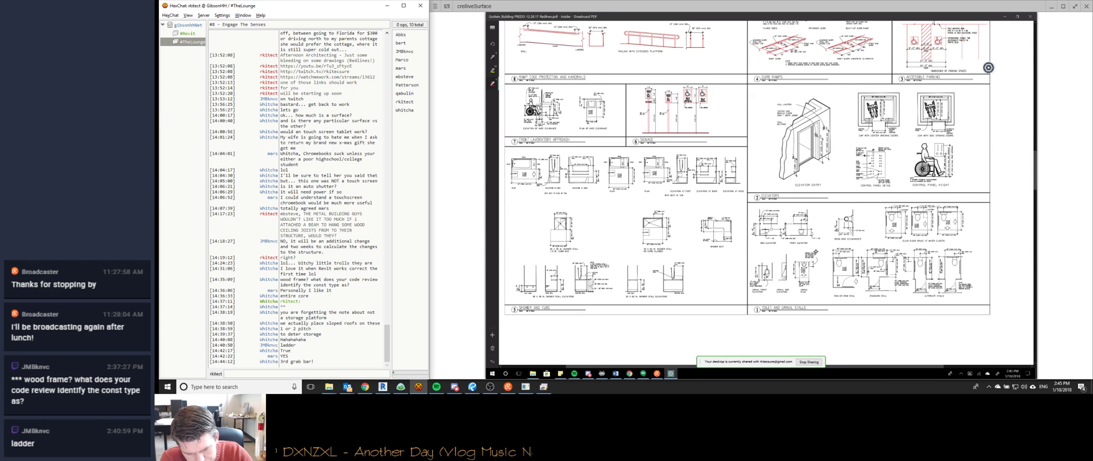
{"action": "scroll", "coordinate": [815, 252], "scroll_direction": "up", "scroll_amount": 5, "text": "ctrl"}
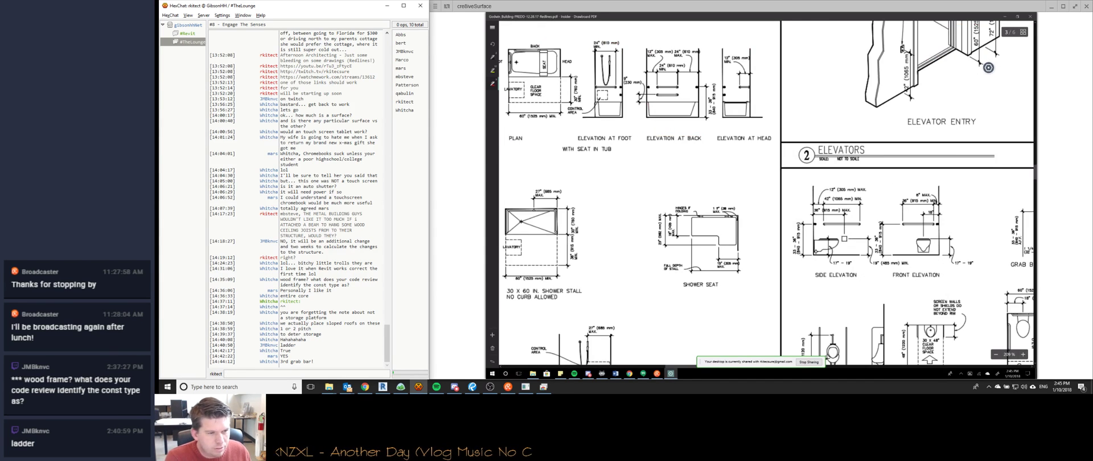
{"action": "scroll", "coordinate": [815, 252], "scroll_direction": "down", "scroll_amount": 5, "text": "ctrl"}
{"action": "scroll", "coordinate": [816, 251], "scroll_direction": "down", "scroll_amount": 10}
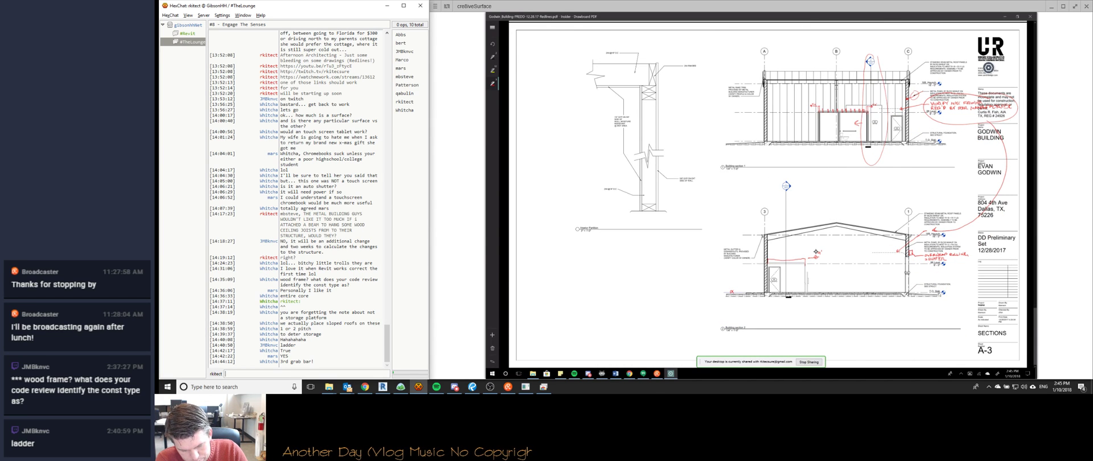
{"action": "scroll", "coordinate": [815, 252], "scroll_direction": "up", "scroll_amount": 2, "text": "ctrl"}
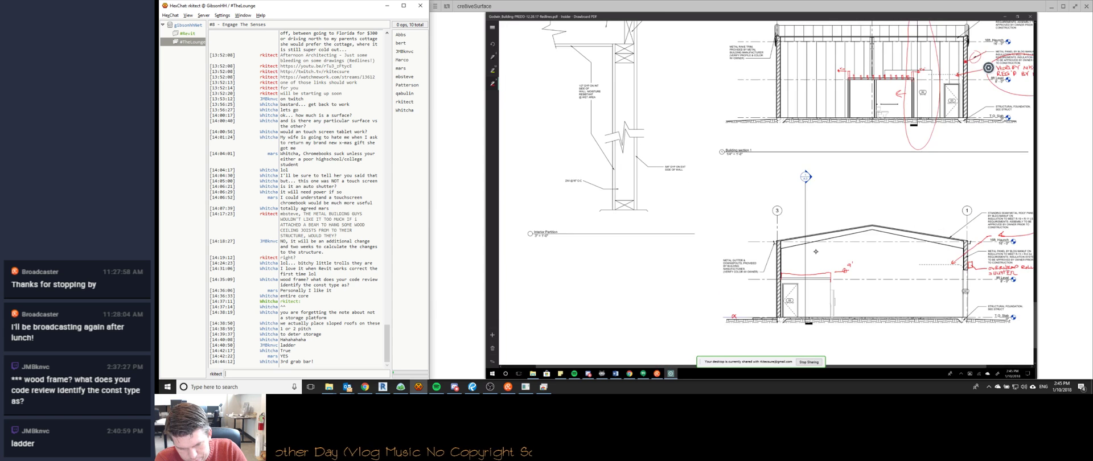
Scroll back to sheet A-3 for a closer view of Building section 1.
{"action": "scroll", "coordinate": [816, 251], "scroll_direction": "right", "scroll_amount": 2}
{"action": "scroll", "coordinate": [816, 252], "scroll_direction": "up", "scroll_amount": 3, "text": "ctrl"}
{"action": "scroll", "coordinate": [816, 252], "scroll_direction": "down", "scroll_amount": 2, "text": "ctrl"}
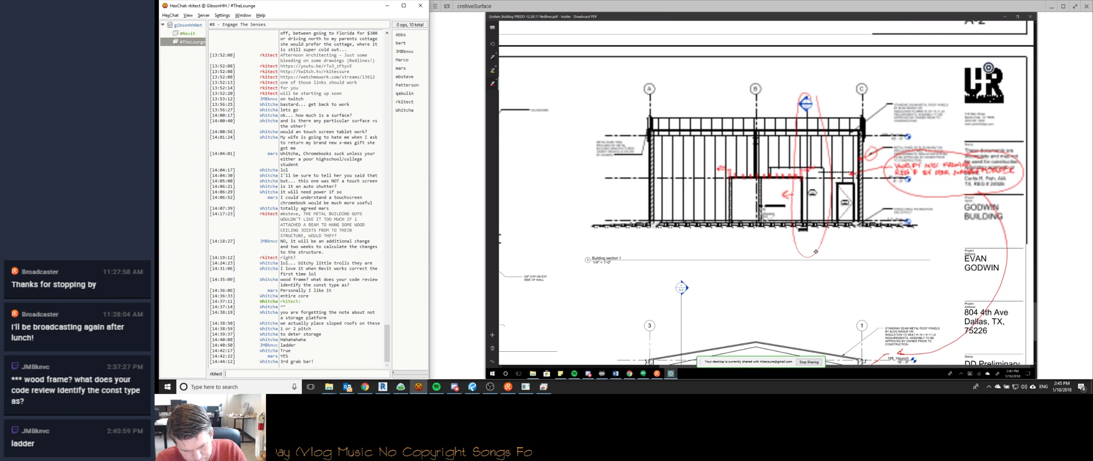
{"action": "scroll", "coordinate": [815, 252], "scroll_direction": "down", "scroll_amount": 3}
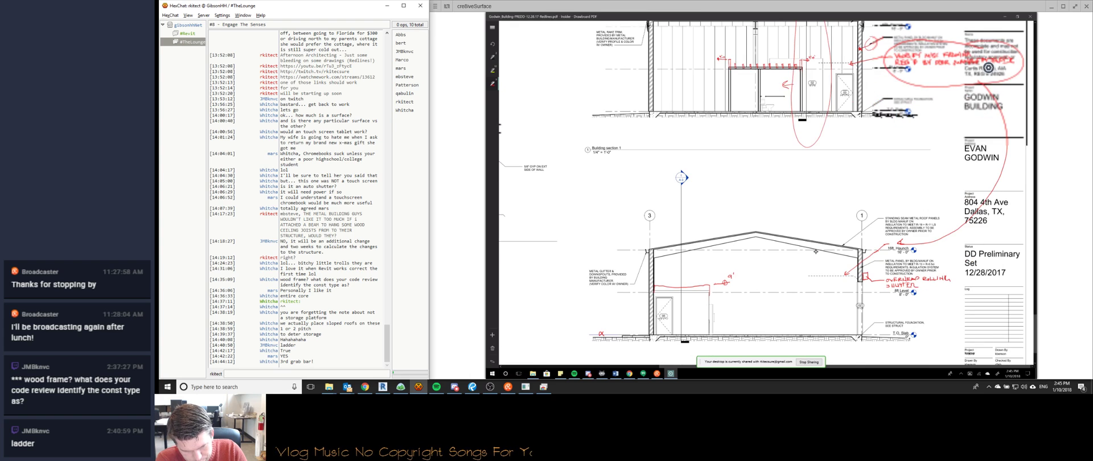
{"action": "scroll", "coordinate": [815, 252], "scroll_direction": "up", "scroll_amount": 3}
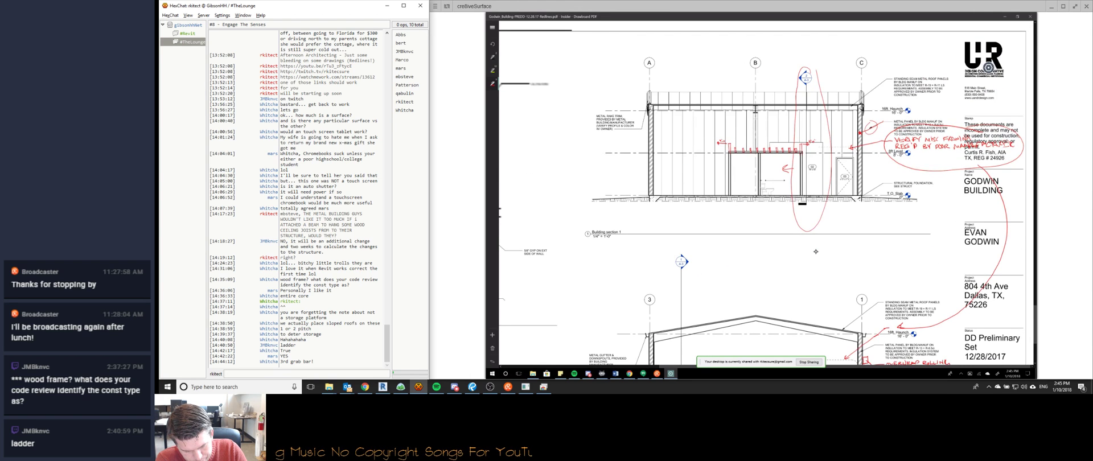
{"action": "scroll", "coordinate": [815, 251], "scroll_direction": "up", "scroll_amount": 2}
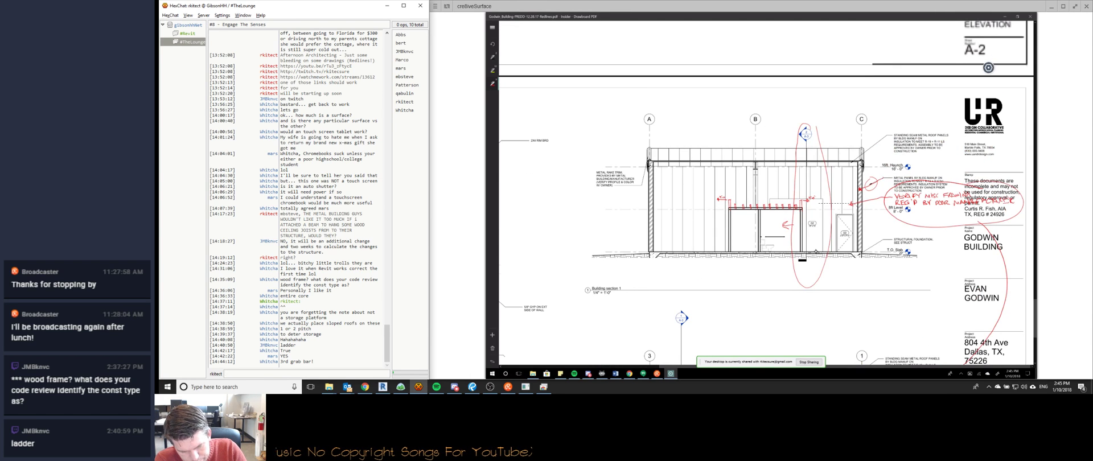
{"action": "scroll", "coordinate": [816, 251], "scroll_direction": "down", "scroll_amount": 6}
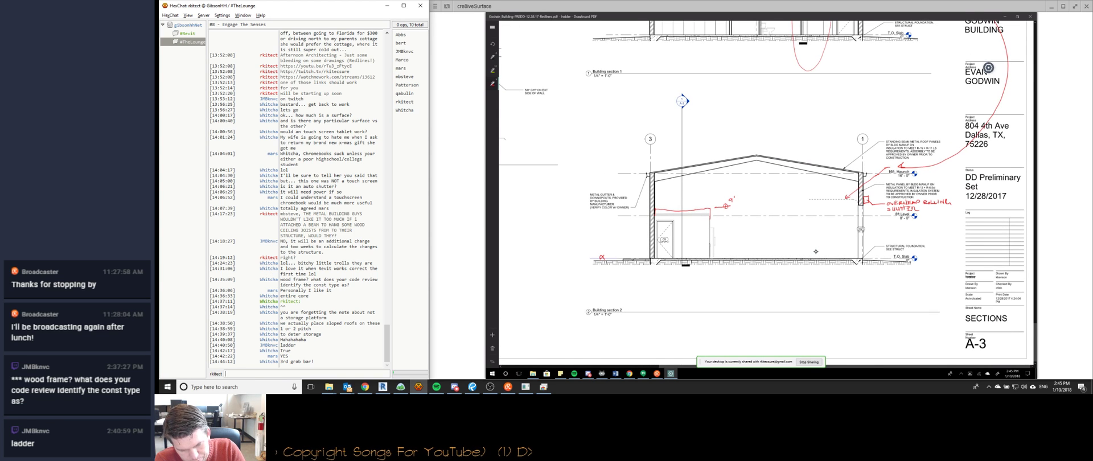
{"action": "scroll", "coordinate": [816, 251], "scroll_direction": "up", "scroll_amount": 5}
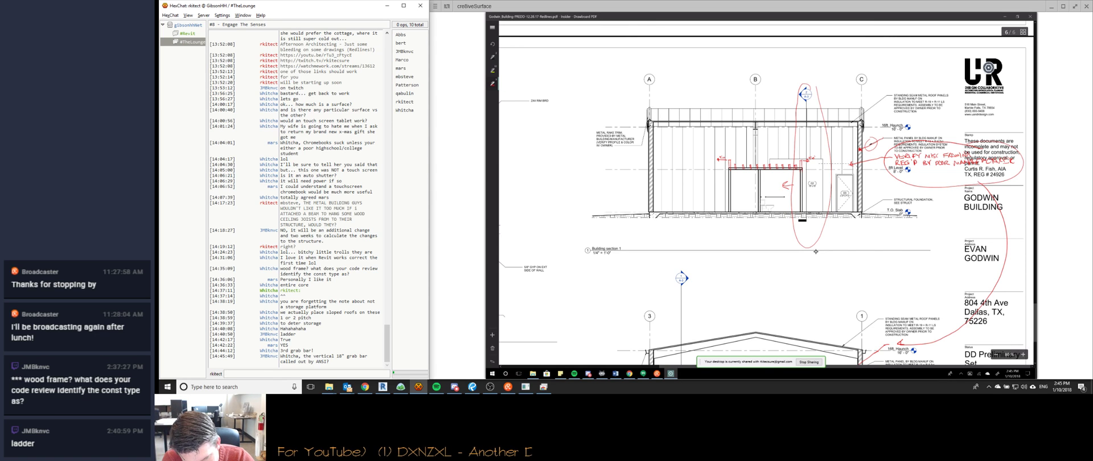
Draw a red vertical line with a circle on top down the section, then erase the circle marks.
{"action": "left_click_drag", "start_coordinate": [782, 98], "coordinate": [782, 221]}
{"action": "left_click_drag", "start_coordinate": [779, 221], "coordinate": [785, 225]}
{"action": "left_click_drag", "start_coordinate": [780, 95], "coordinate": [770, 100]}
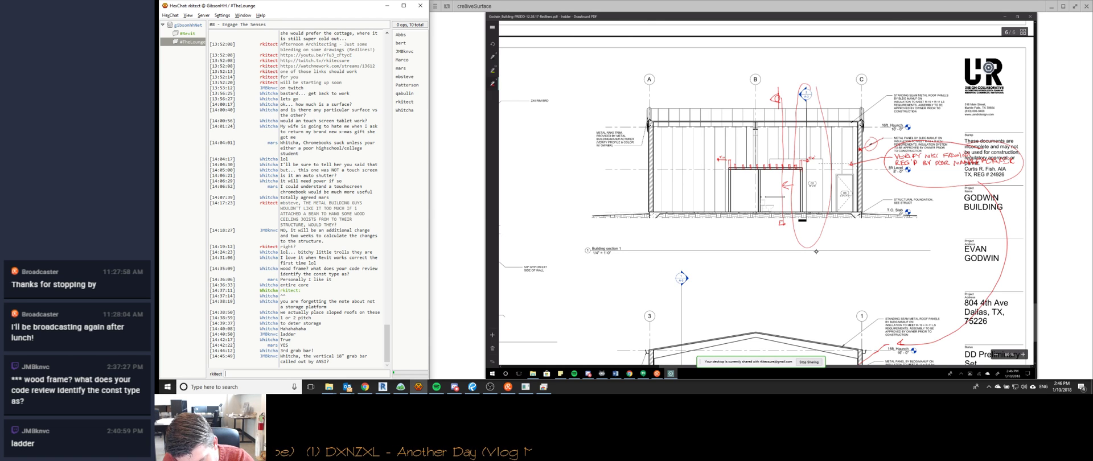
{"action": "left_click_drag", "start_coordinate": [781, 95], "coordinate": [771, 100]}
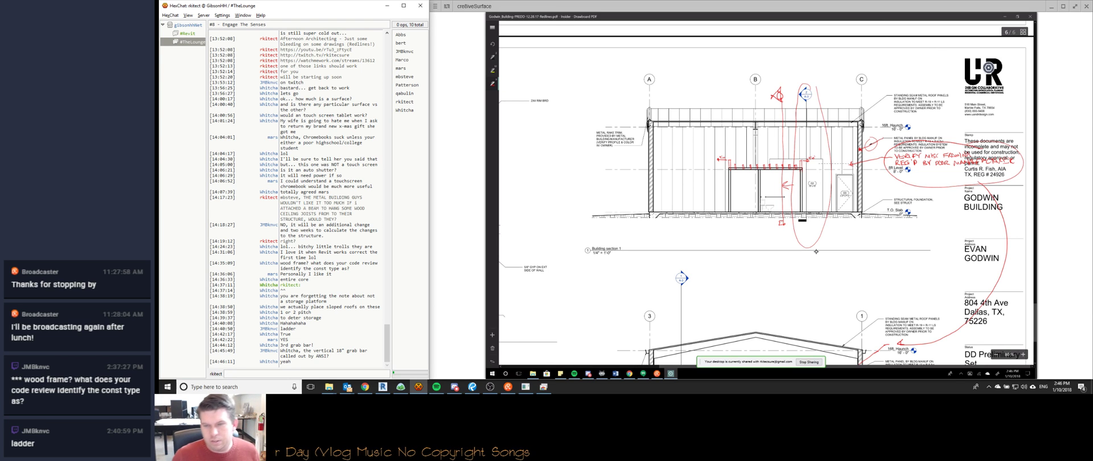
Zoom in to about 182% on the interior partition walls and red-marked ceiling area.
{"action": "scroll", "coordinate": [815, 252], "scroll_direction": "down", "scroll_amount": 2}
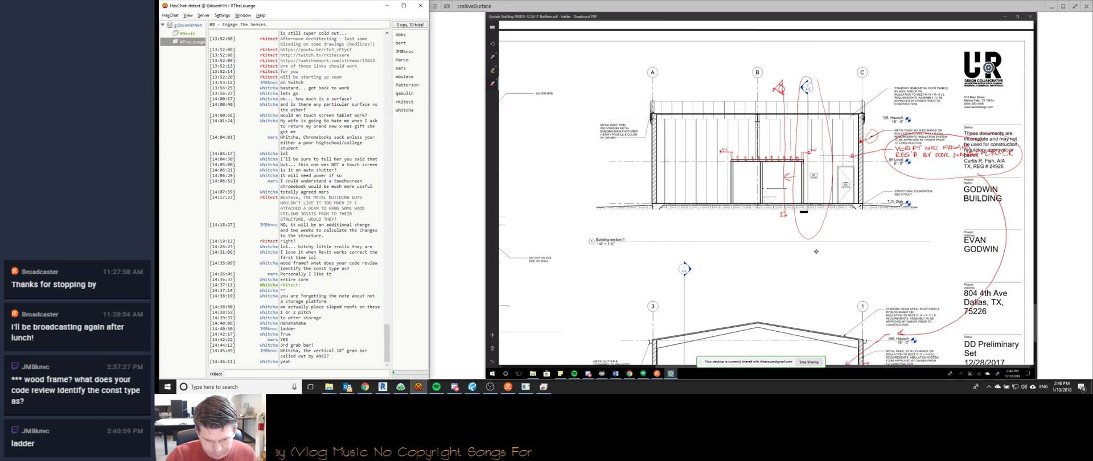
{"action": "scroll", "coordinate": [816, 251], "scroll_direction": "up", "scroll_amount": 4, "text": "ctrl"}
{"action": "scroll", "coordinate": [816, 251], "scroll_direction": "down", "scroll_amount": 1, "text": "ctrl"}
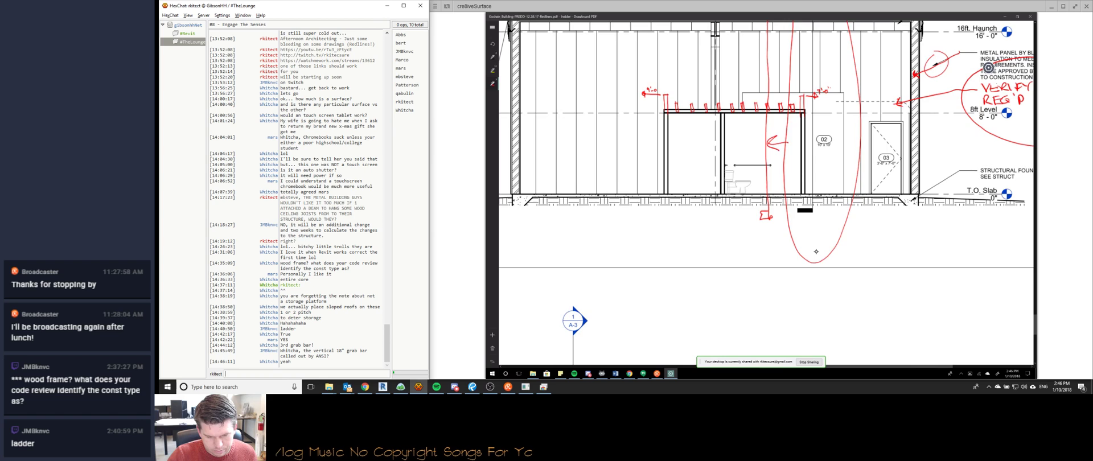
{"action": "scroll", "coordinate": [816, 252], "scroll_direction": "up", "scroll_amount": 2, "text": "ctrl"}
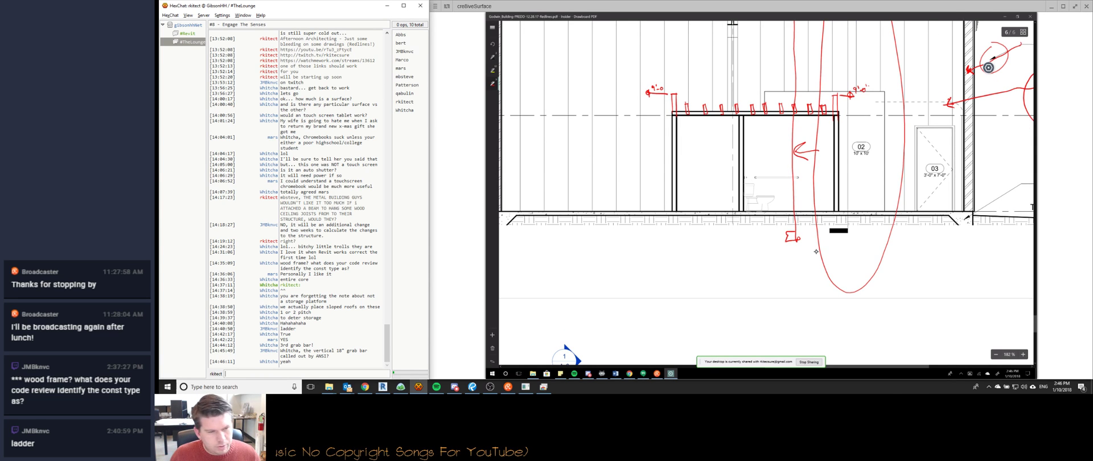
{"action": "left_click", "coordinate": [365, 387]}
Search 'texas wood framing' in a new tab and preview the Texas Timber Frames result.
{"action": "key", "text": "ctrl+t"}
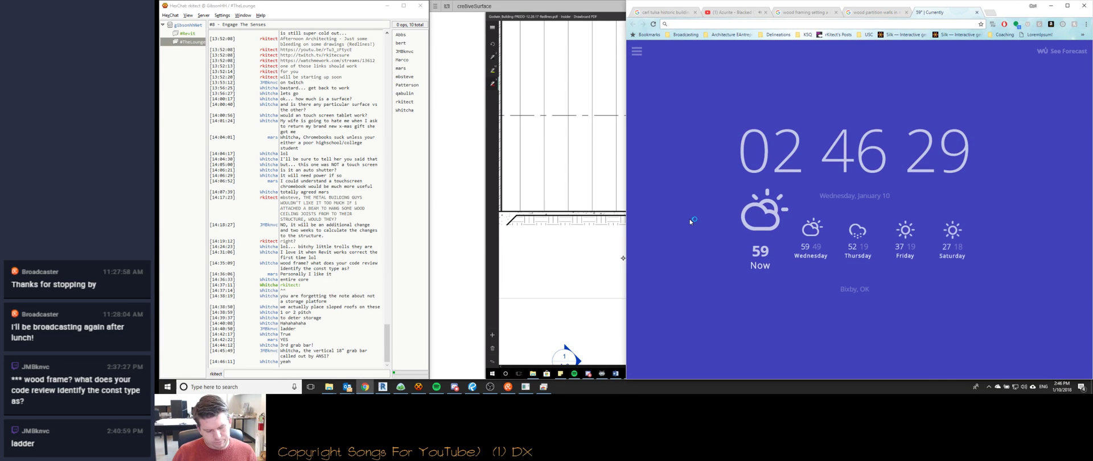
{"action": "type", "text": "te"}
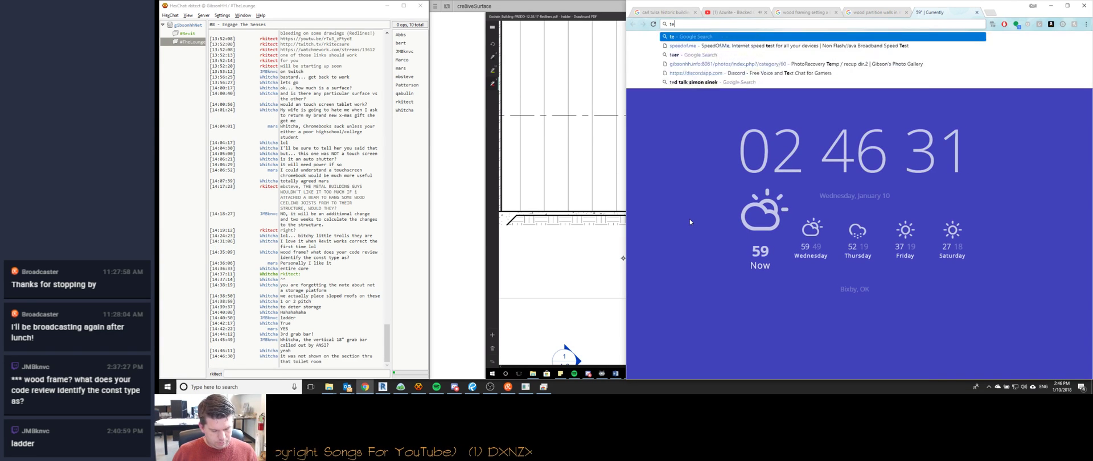
{"action": "type", "text": "xas wood framing"}
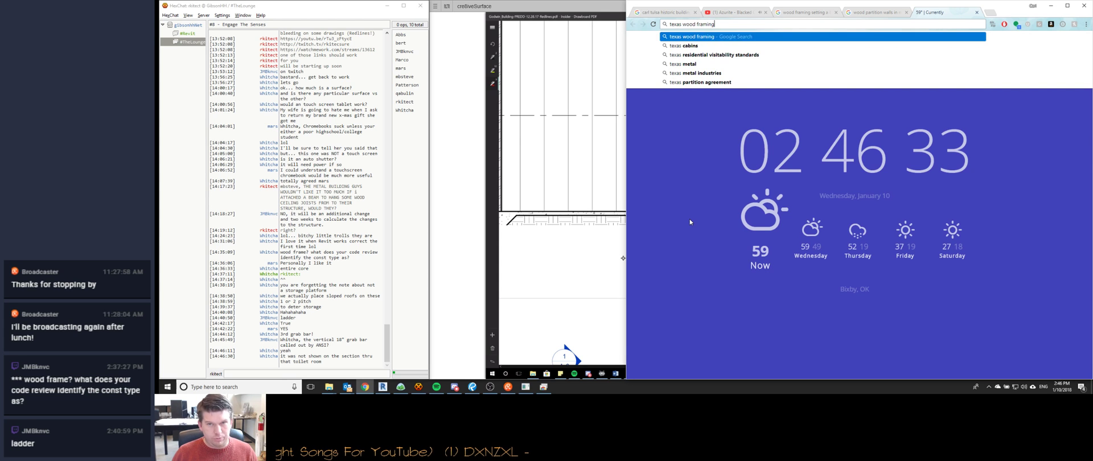
{"action": "key", "text": "Return"}
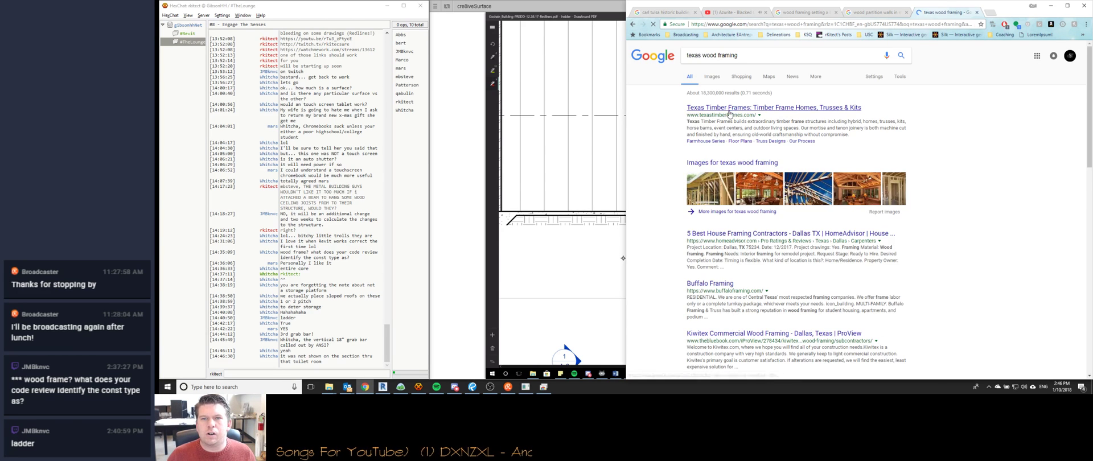
{"action": "left_click", "coordinate": [720, 108]}
{"action": "scroll", "coordinate": [669, 174], "scroll_direction": "down", "scroll_amount": 3}
{"action": "scroll", "coordinate": [669, 175], "scroll_direction": "up", "scroll_amount": 5}
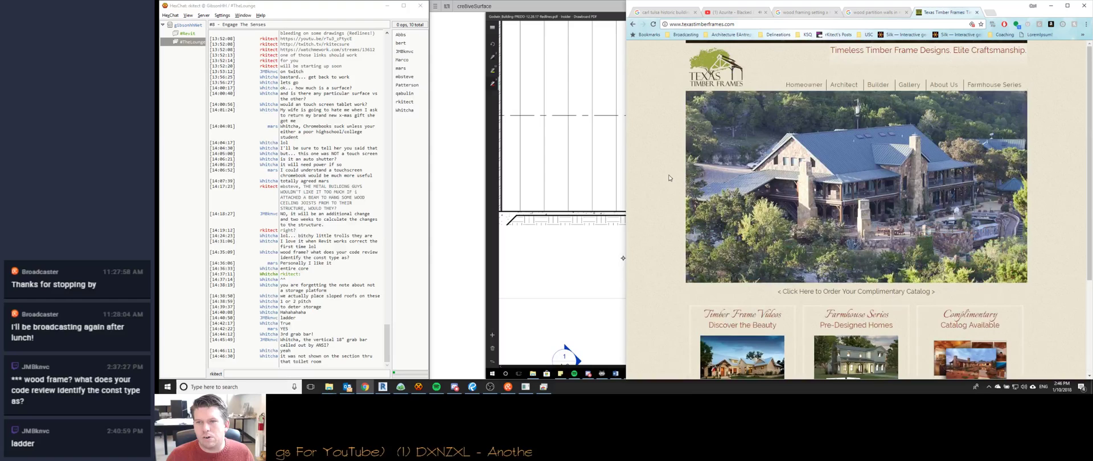
{"action": "left_click", "coordinate": [633, 24]}
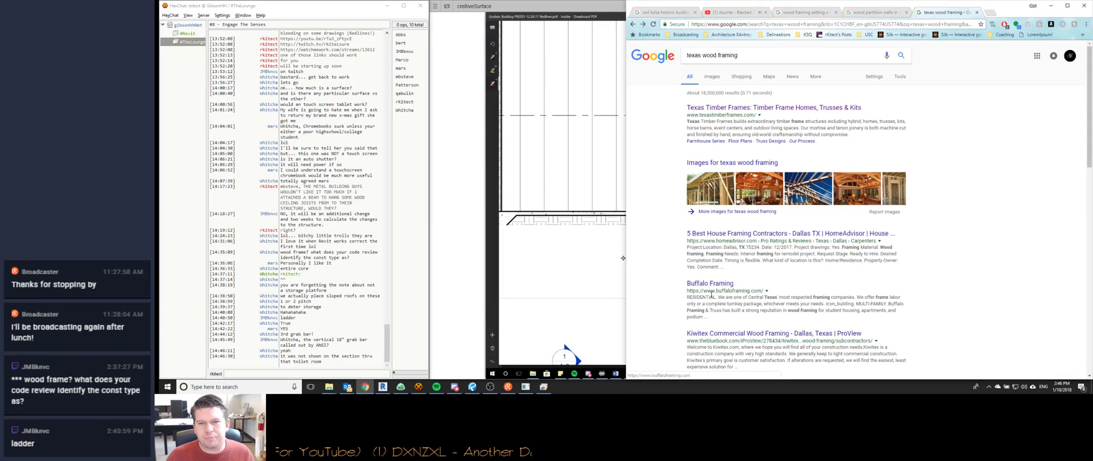
Replace the query with a Google search for 'wood span sharts'.
{"action": "scroll", "coordinate": [672, 226], "scroll_direction": "down", "scroll_amount": 3}
{"action": "scroll", "coordinate": [672, 226], "scroll_direction": "down", "scroll_amount": 6}
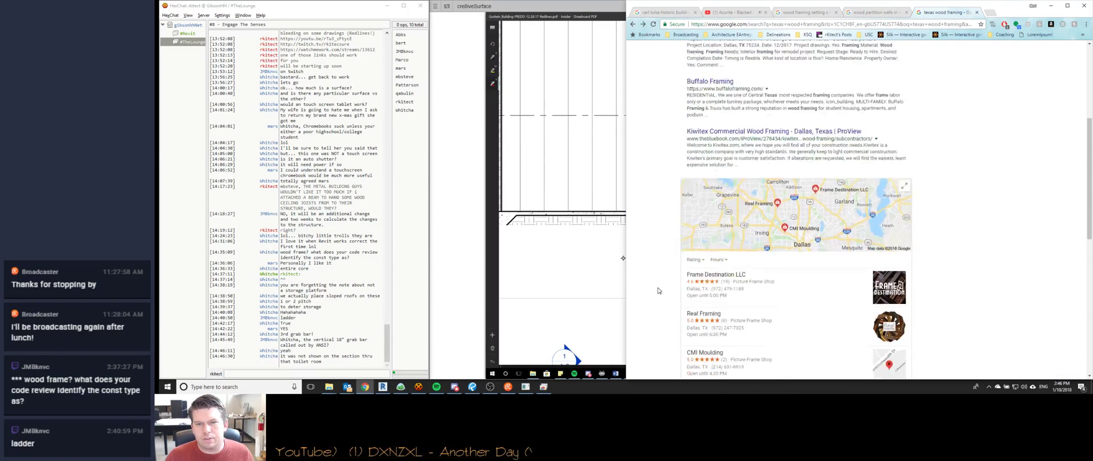
{"action": "scroll", "coordinate": [657, 290], "scroll_direction": "up", "scroll_amount": 10}
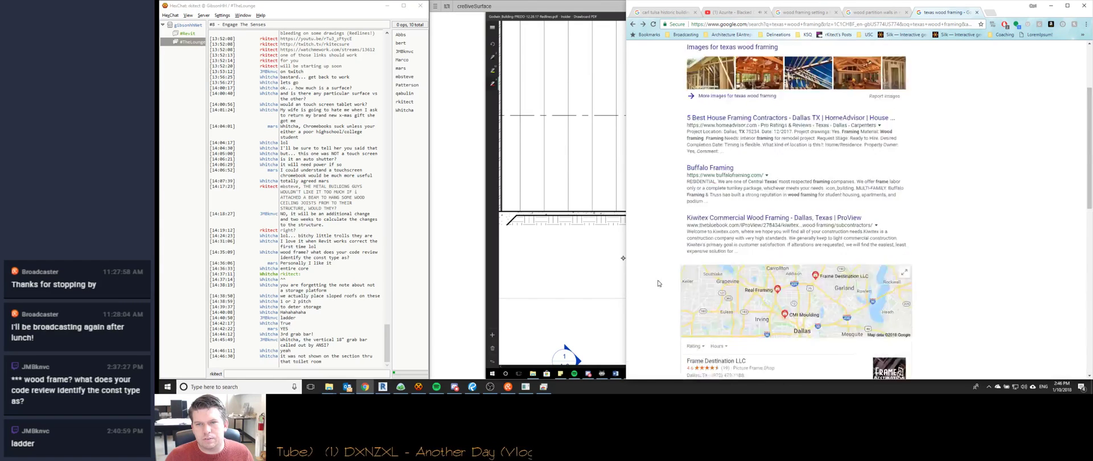
{"action": "triple_click", "coordinate": [723, 56]}
{"action": "type", "text": "wood span sharts"}
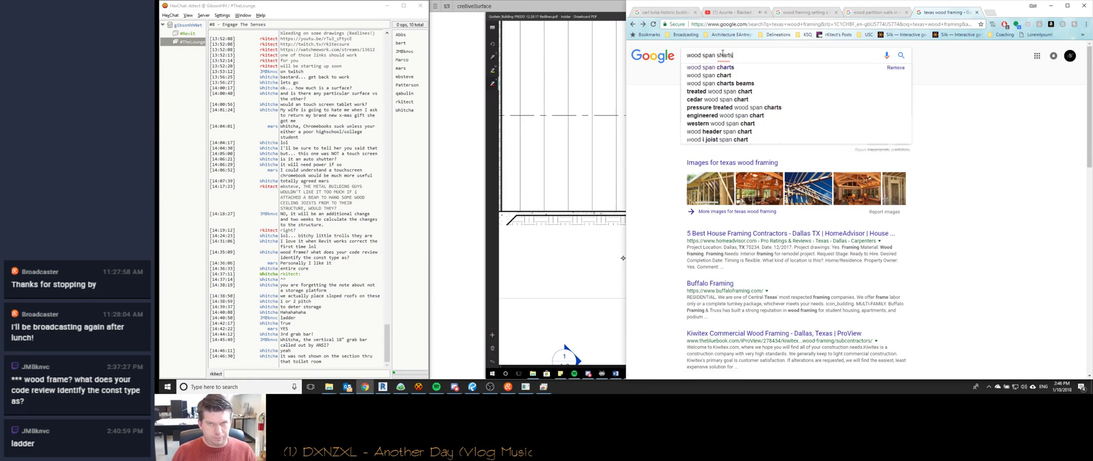
{"action": "key", "text": "Return"}
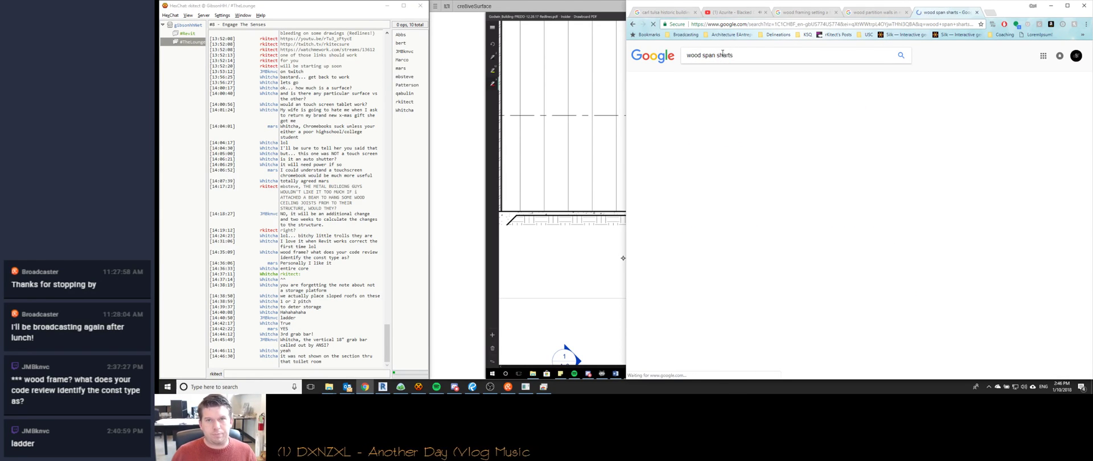
Open the Southern Pine span tables result and browse the Joists & Rafters span tables page.
{"action": "left_click", "coordinate": [734, 175]}
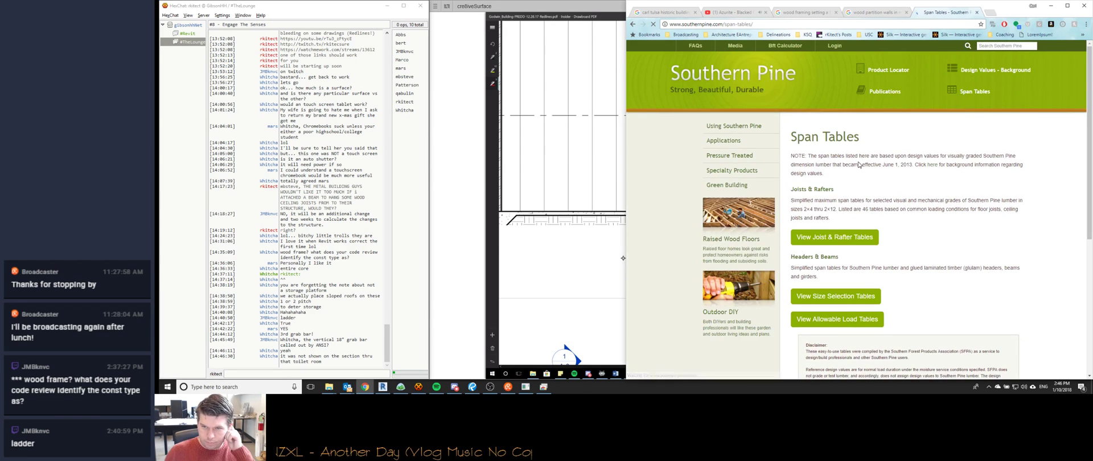
{"action": "scroll", "coordinate": [939, 227], "scroll_direction": "down", "scroll_amount": 1}
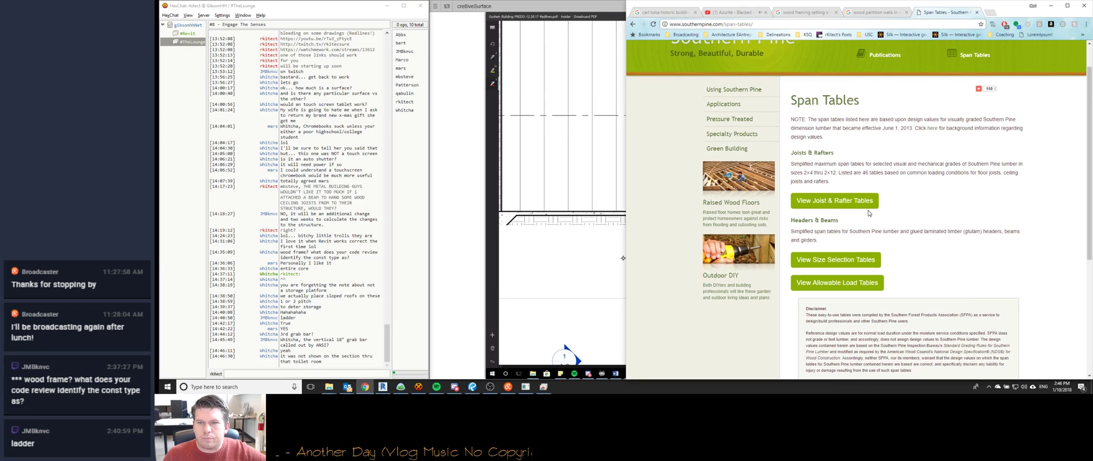
{"action": "left_click", "coordinate": [860, 204]}
{"action": "scroll", "coordinate": [885, 215], "scroll_direction": "down", "scroll_amount": 4}
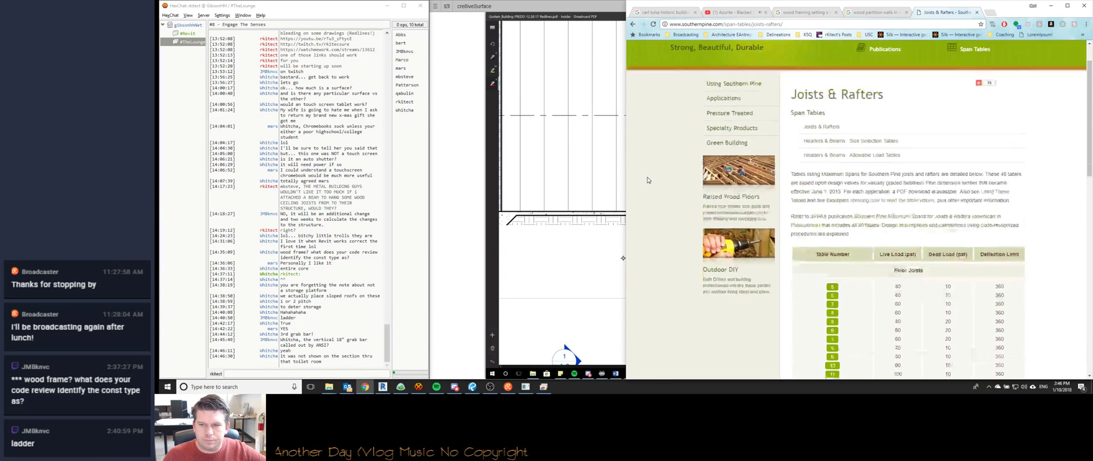
{"action": "scroll", "coordinate": [700, 222], "scroll_direction": "up", "scroll_amount": 3}
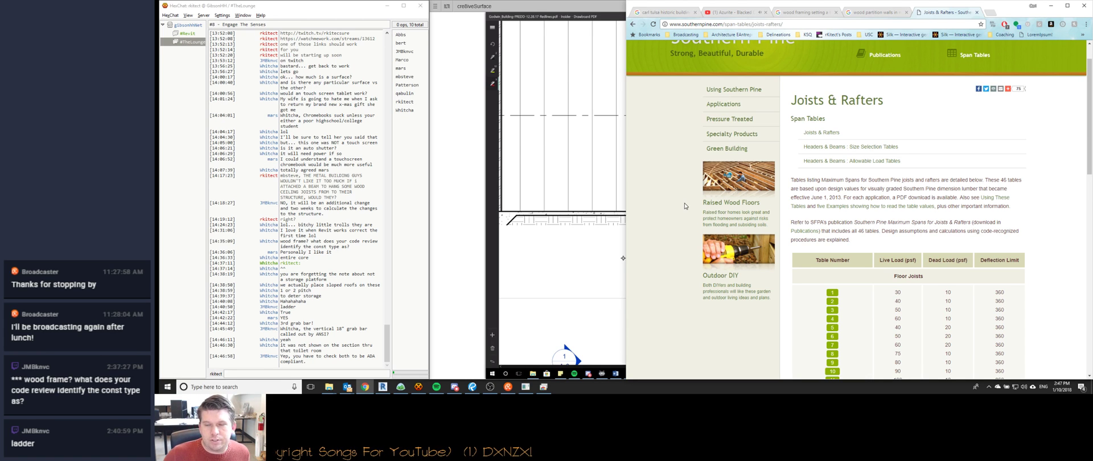
{"action": "scroll", "coordinate": [800, 211], "scroll_direction": "down", "scroll_amount": 1}
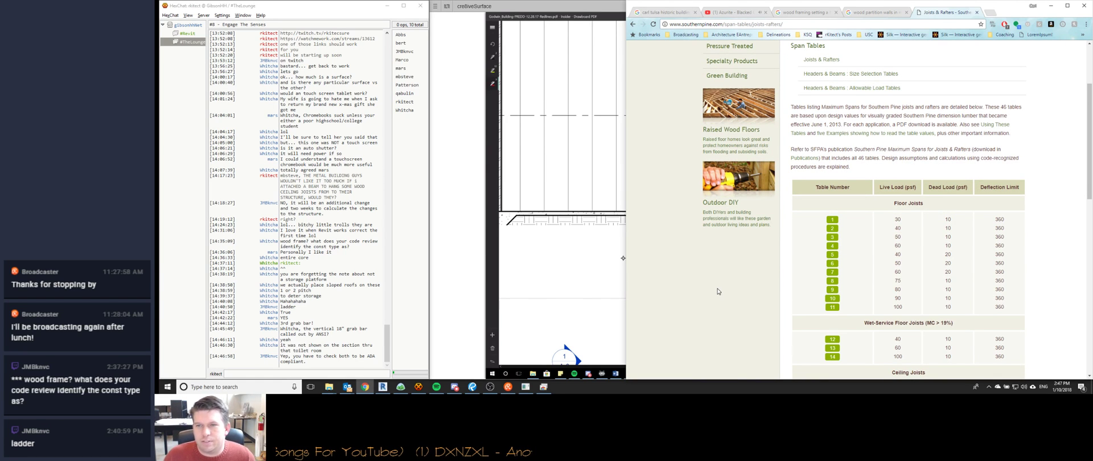
{"action": "scroll", "coordinate": [715, 293], "scroll_direction": "down", "scroll_amount": 1}
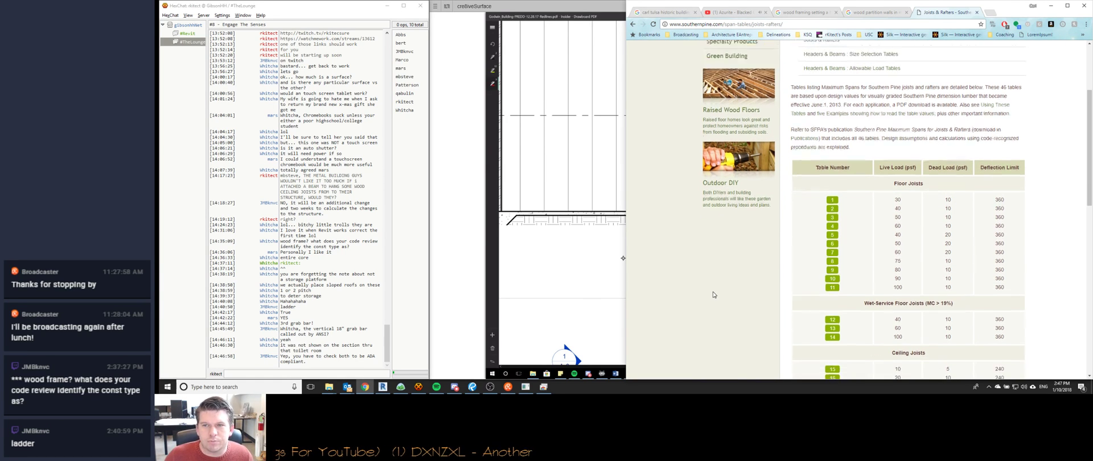
{"action": "scroll", "coordinate": [743, 233], "scroll_direction": "down", "scroll_amount": 7}
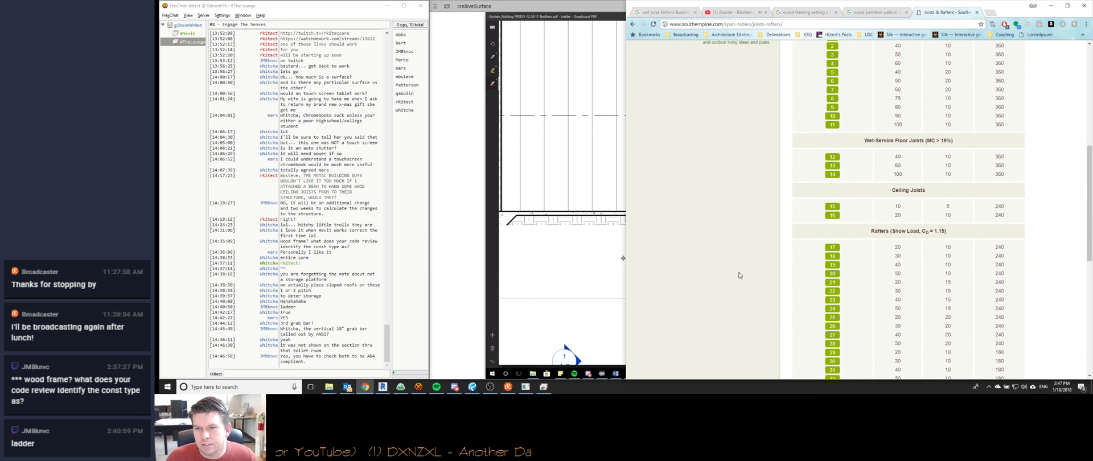
{"action": "scroll", "coordinate": [734, 229], "scroll_direction": "up", "scroll_amount": 7}
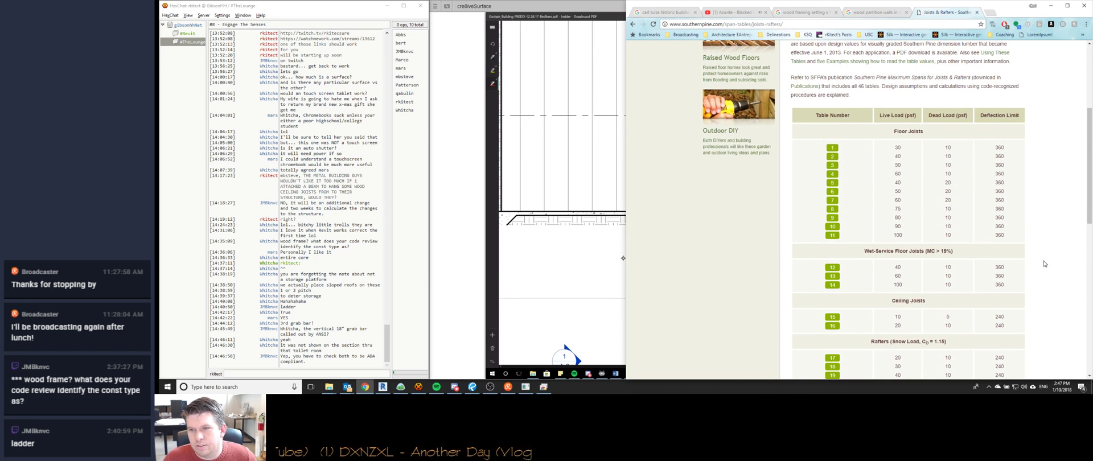
{"action": "scroll", "coordinate": [1045, 258], "scroll_direction": "up", "scroll_amount": 2}
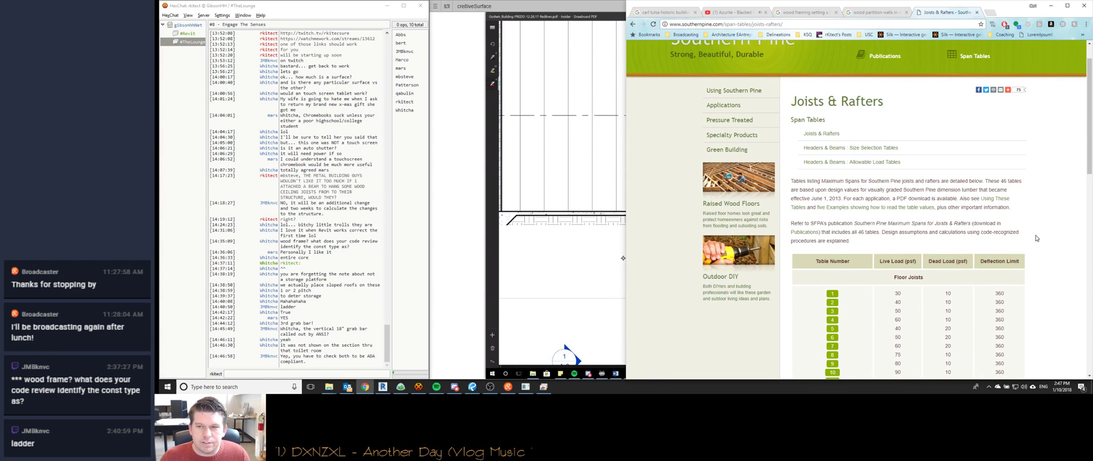
{"action": "scroll", "coordinate": [1037, 238], "scroll_direction": "down", "scroll_amount": 2}
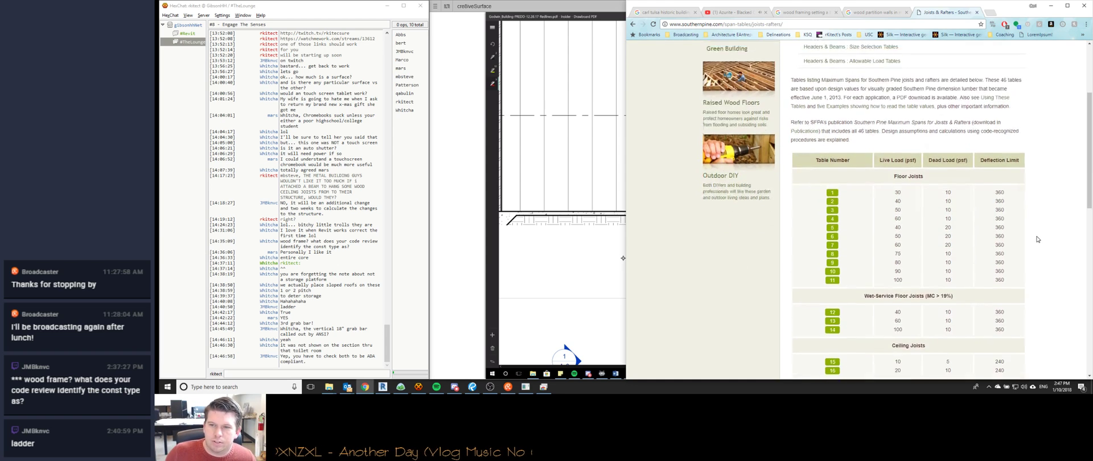
{"action": "scroll", "coordinate": [1037, 239], "scroll_direction": "down", "scroll_amount": 1}
{"action": "scroll", "coordinate": [1037, 239], "scroll_direction": "down", "scroll_amount": 3}
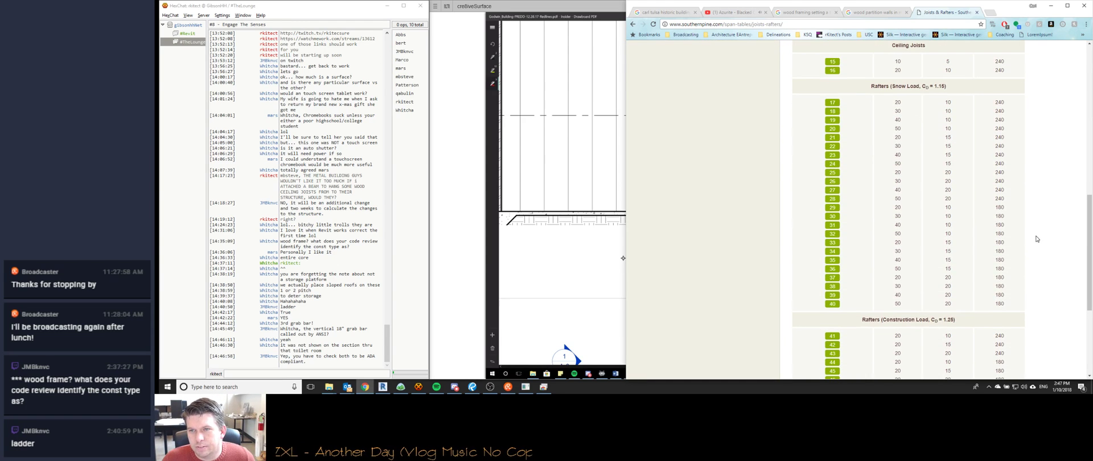
{"action": "scroll", "coordinate": [1037, 239], "scroll_direction": "up", "scroll_amount": 5}
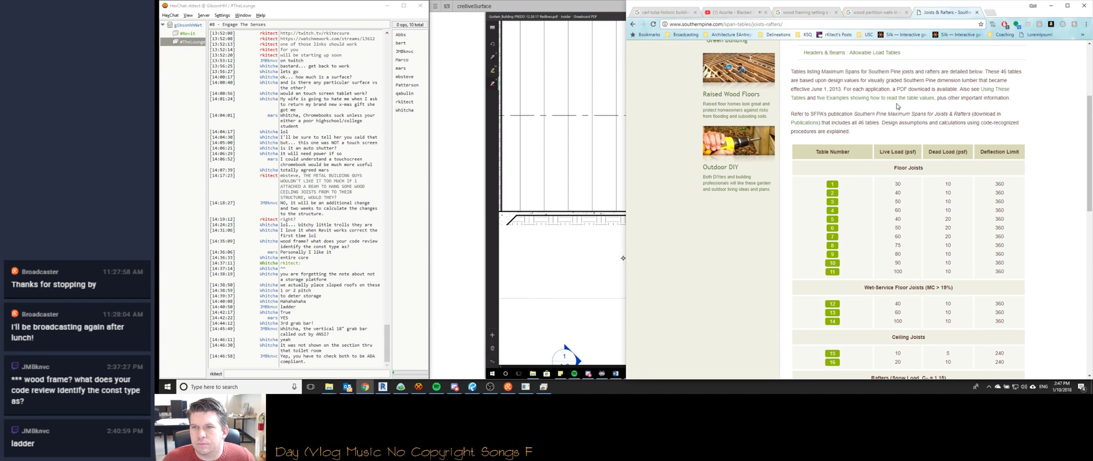
{"action": "scroll", "coordinate": [827, 161], "scroll_direction": "up", "scroll_amount": 1}
{"action": "scroll", "coordinate": [827, 161], "scroll_direction": "up", "scroll_amount": 2}
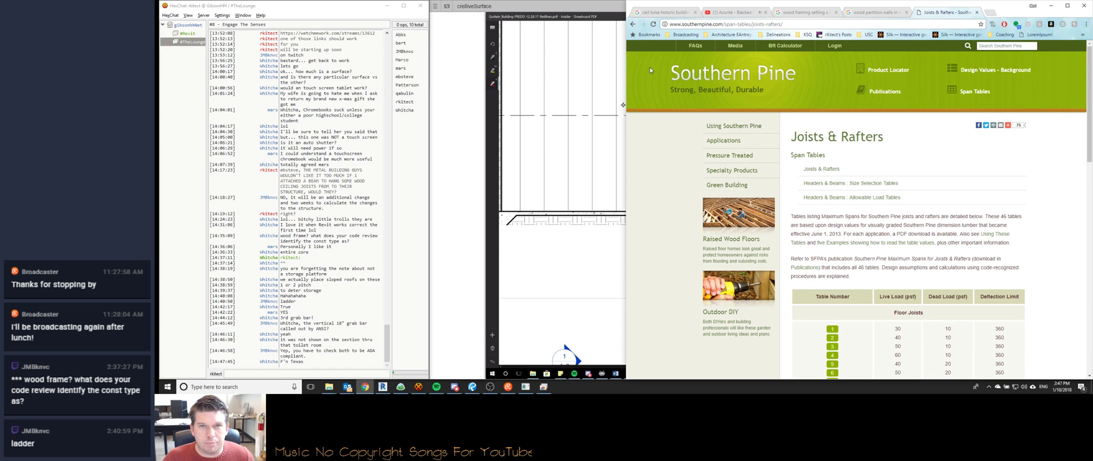
Check the headers and beams tables, then return to Joists & Rafters and open the Ceiling Joists table.
{"action": "left_click", "coordinate": [633, 25]}
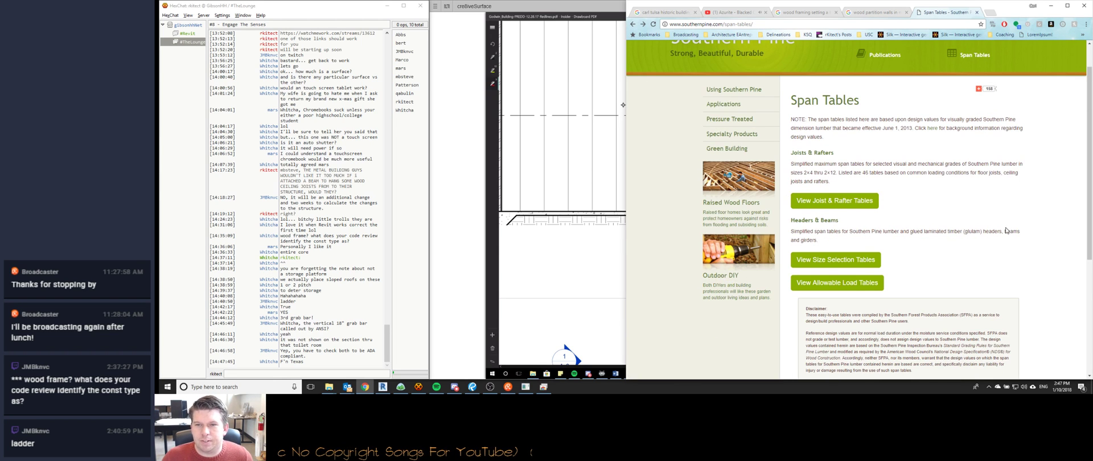
{"action": "scroll", "coordinate": [938, 222], "scroll_direction": "down", "scroll_amount": 1}
{"action": "left_click", "coordinate": [835, 188]}
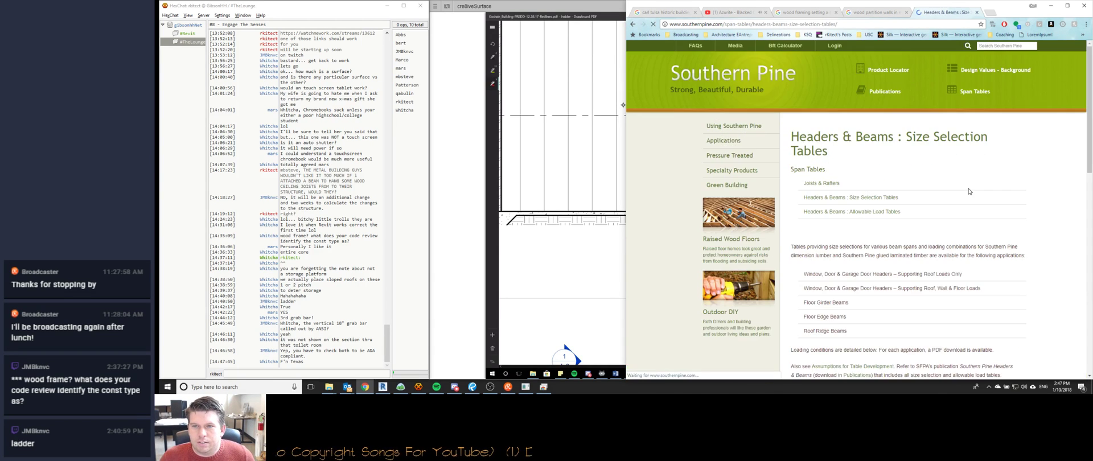
{"action": "scroll", "coordinate": [920, 211], "scroll_direction": "down", "scroll_amount": 2}
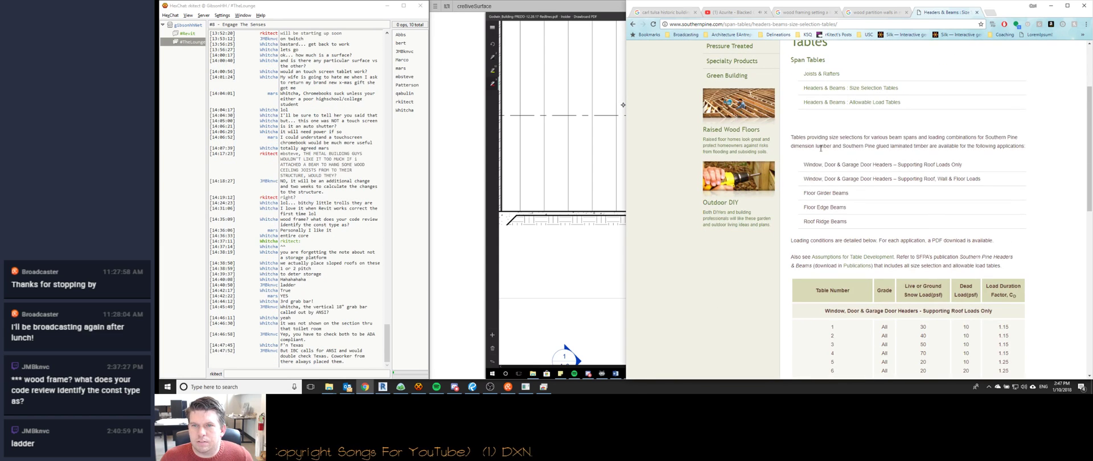
{"action": "left_click", "coordinate": [824, 74]}
{"action": "scroll", "coordinate": [904, 196], "scroll_direction": "down", "scroll_amount": 2}
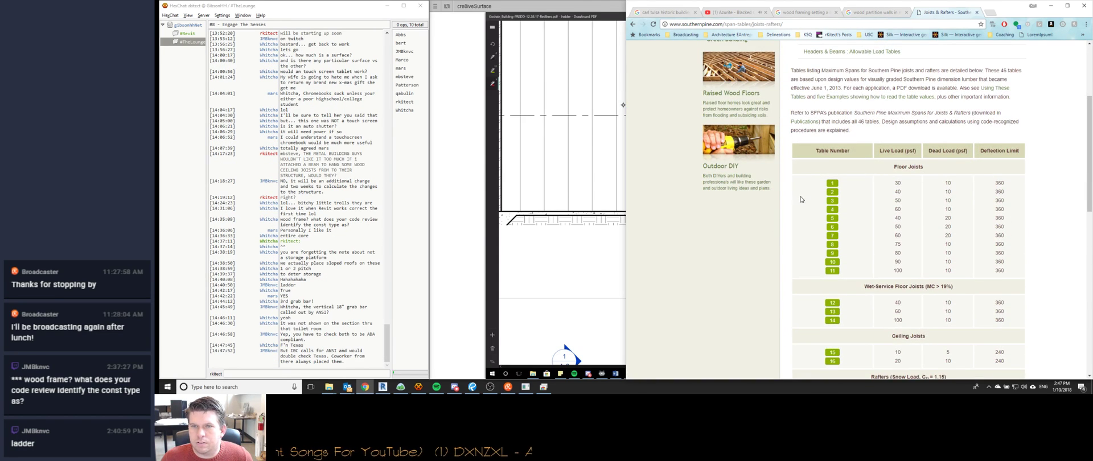
{"action": "scroll", "coordinate": [801, 234], "scroll_direction": "down", "scroll_amount": 2}
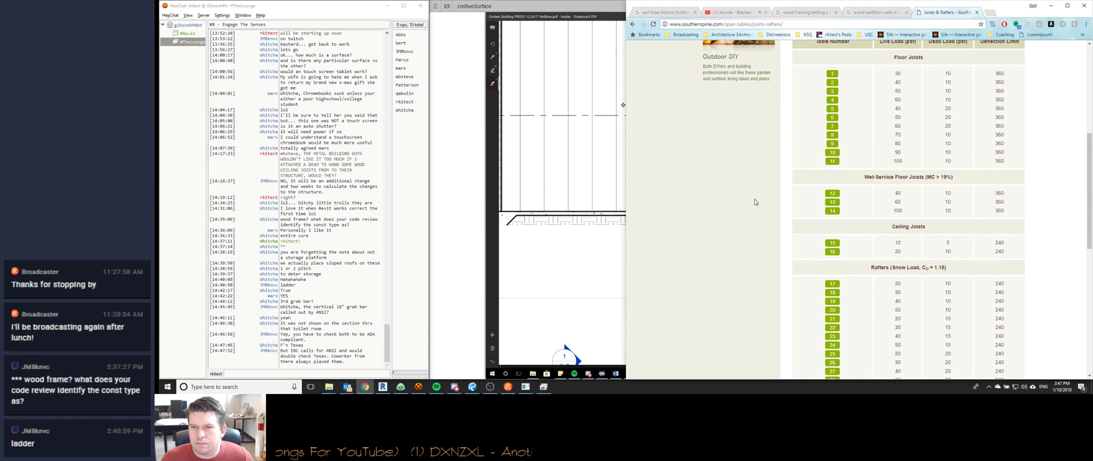
{"action": "scroll", "coordinate": [833, 251], "scroll_direction": "up", "scroll_amount": 2}
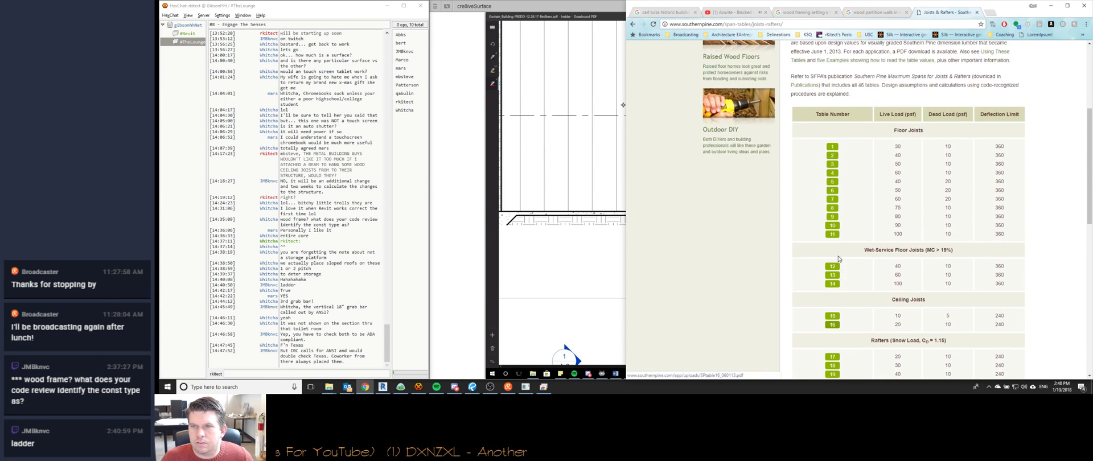
{"action": "scroll", "coordinate": [799, 253], "scroll_direction": "down", "scroll_amount": 2}
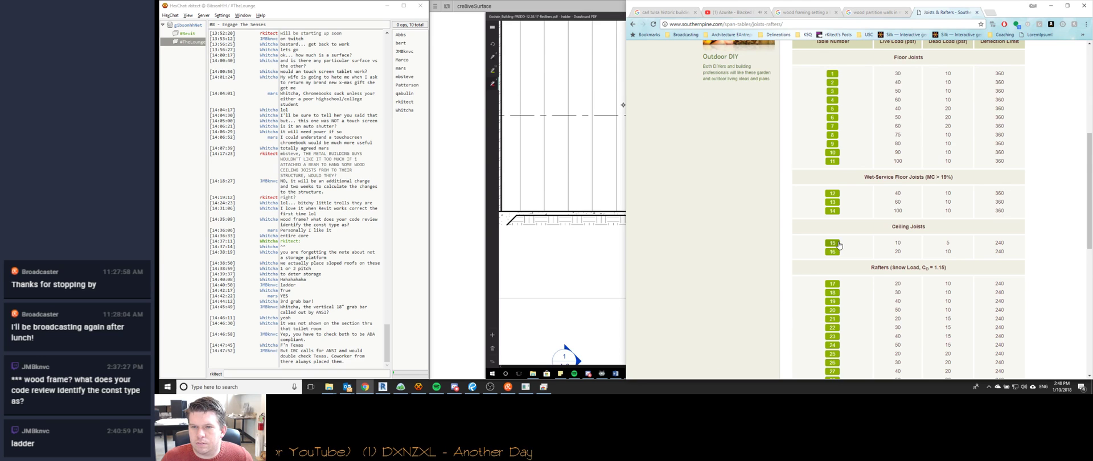
{"action": "left_click", "coordinate": [834, 244]}
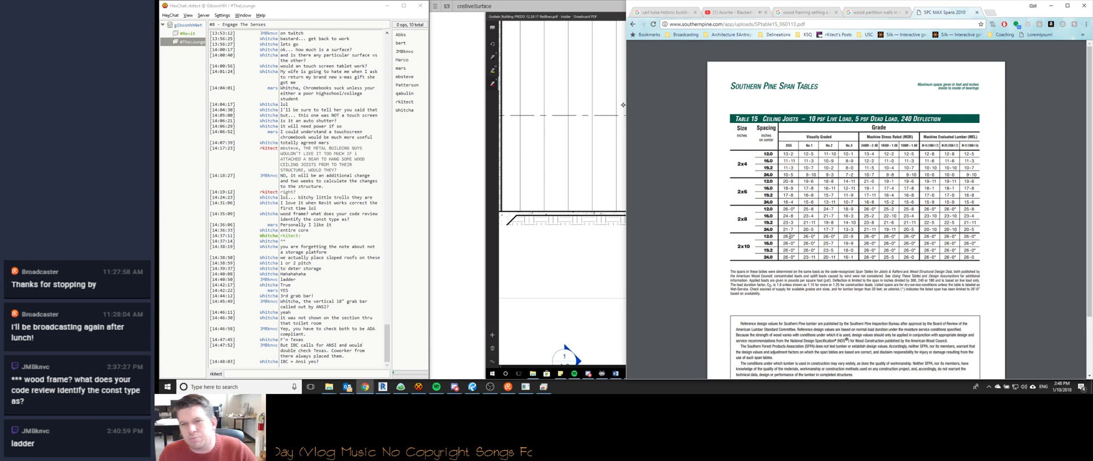
Review the Table 15 ceiling joist spans for 10 psf live and 5 psf dead load.
{"action": "scroll", "coordinate": [839, 245], "scroll_direction": "down", "scroll_amount": 3}
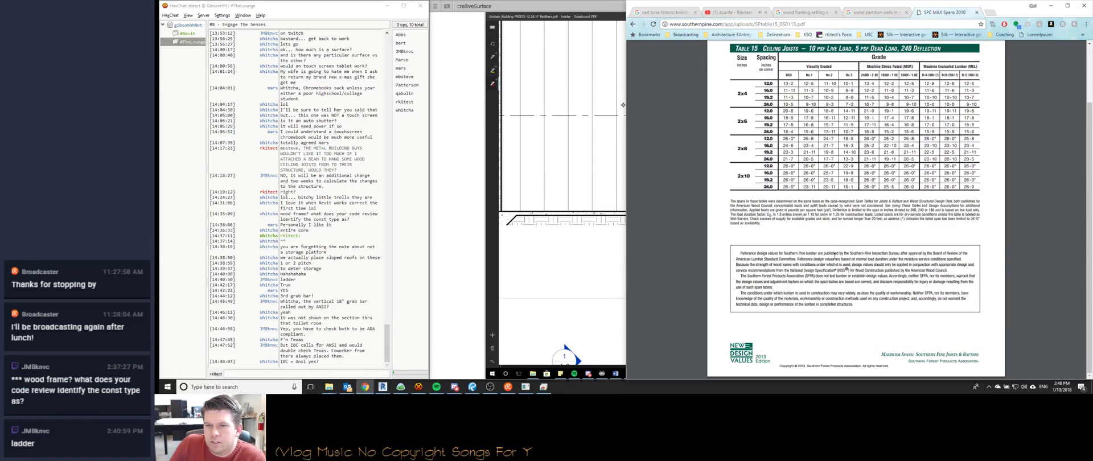
{"action": "scroll", "coordinate": [737, 172], "scroll_direction": "up", "scroll_amount": 3}
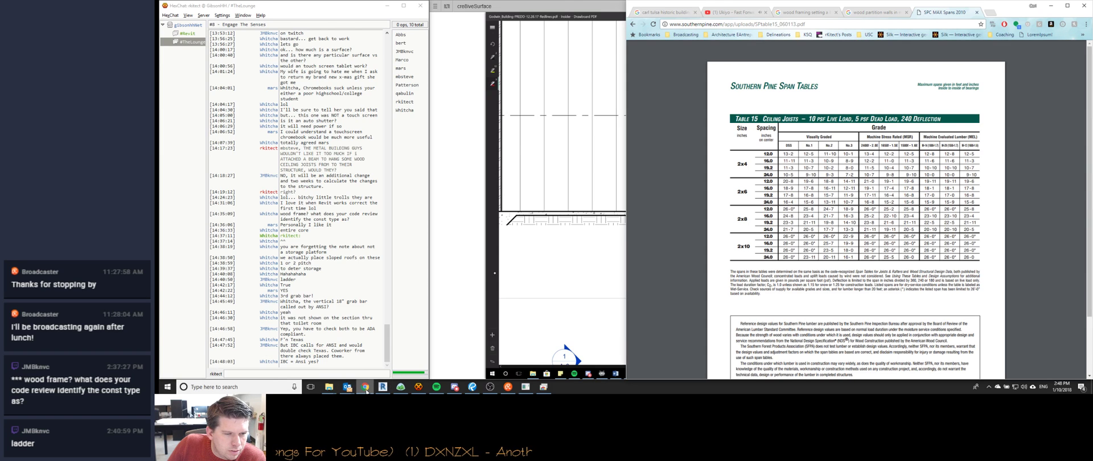
{"action": "left_click", "coordinate": [383, 386]}
{"action": "scroll", "coordinate": [409, 294], "scroll_direction": "up", "scroll_amount": 4}
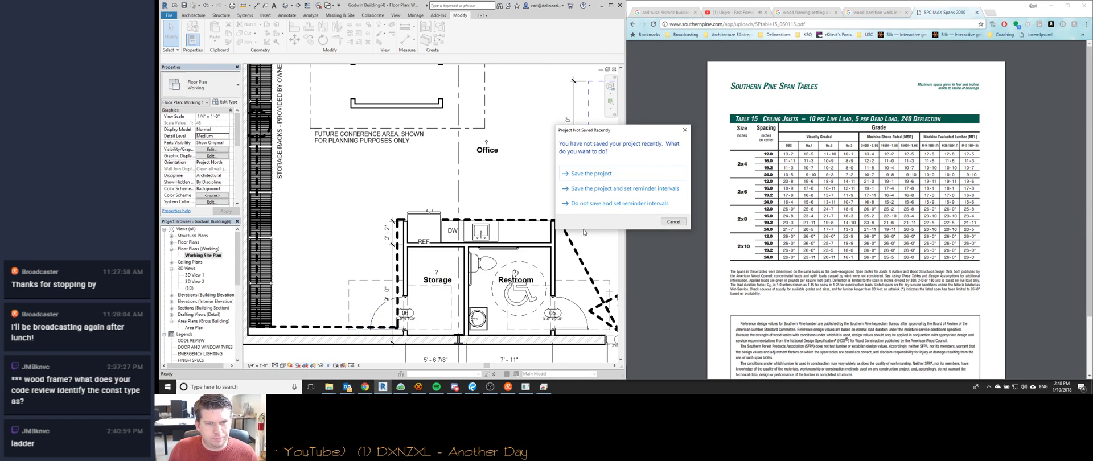
Dismiss the Project Not Saved reminder and return to the 3D view of the restroom and storage ceiling joists.
{"action": "left_click", "coordinate": [673, 221]}
{"action": "key", "text": "d"}
{"action": "key", "text": "i"}
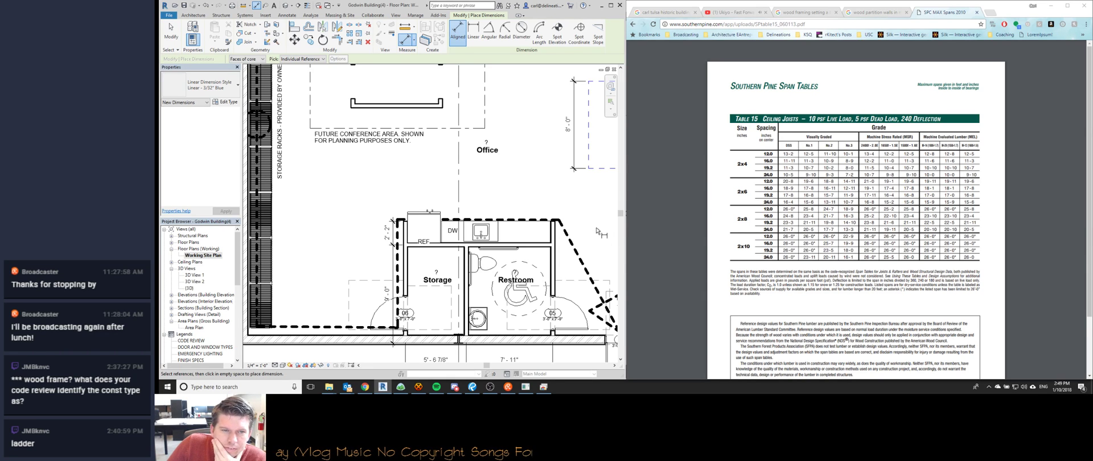
{"action": "left_click", "coordinate": [382, 387]}
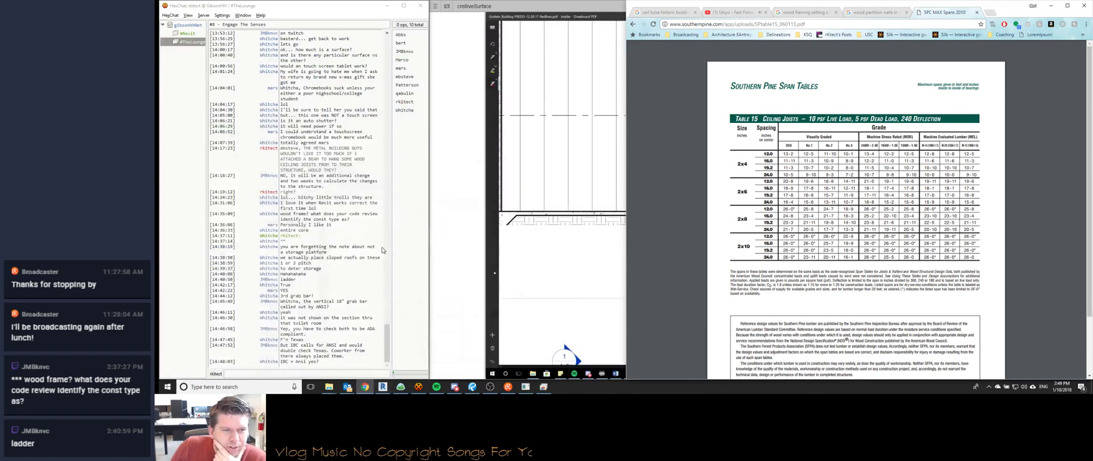
{"action": "left_click", "coordinate": [383, 388]}
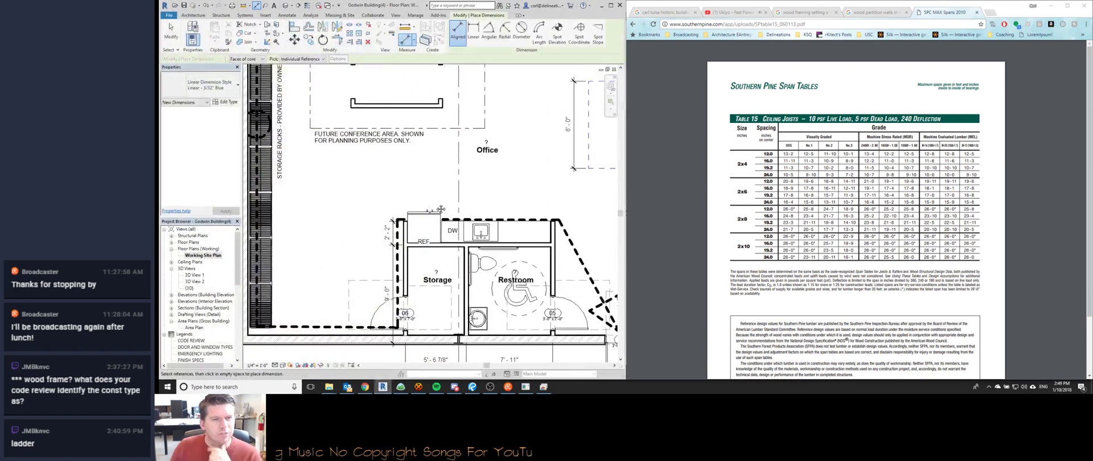
{"action": "key", "text": "ctrl+Tab"}
{"action": "middle_click_drag", "start_coordinate": [436, 201], "coordinate": [509, 262]}
Load Dimension Lumber.rfa through the joist's type properties and set the ceiling joists to 2x4.
{"action": "key", "text": "Escape"}
{"action": "left_click", "coordinate": [432, 190]}
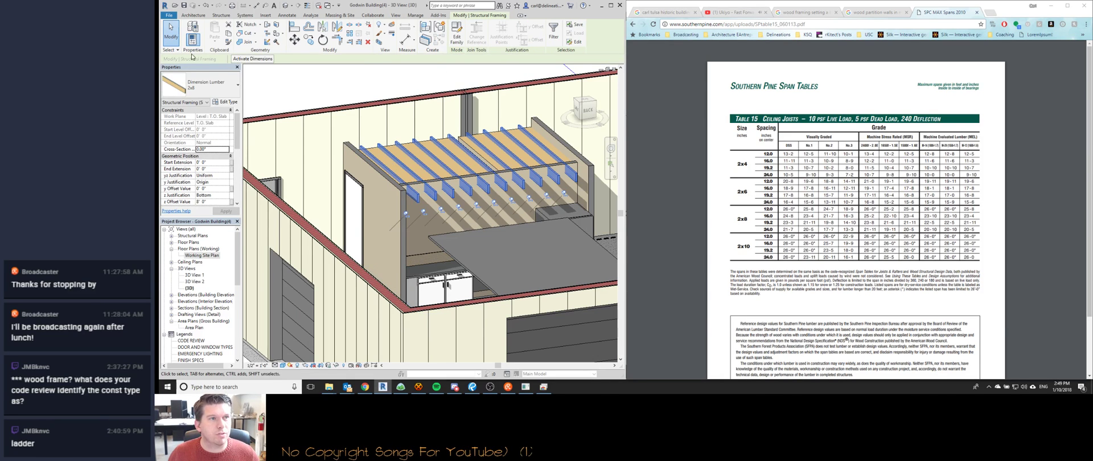
{"action": "left_click", "coordinate": [224, 101]}
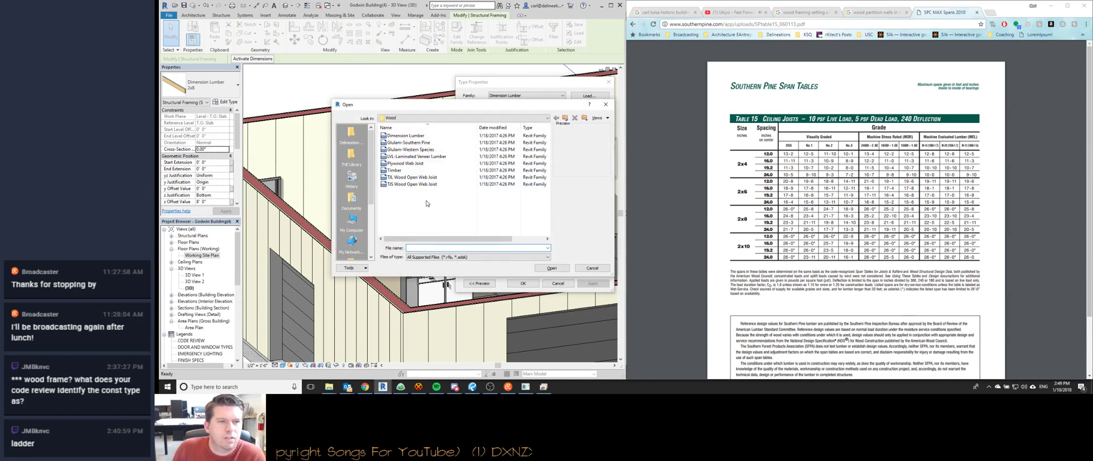
{"action": "left_click", "coordinate": [415, 136]}
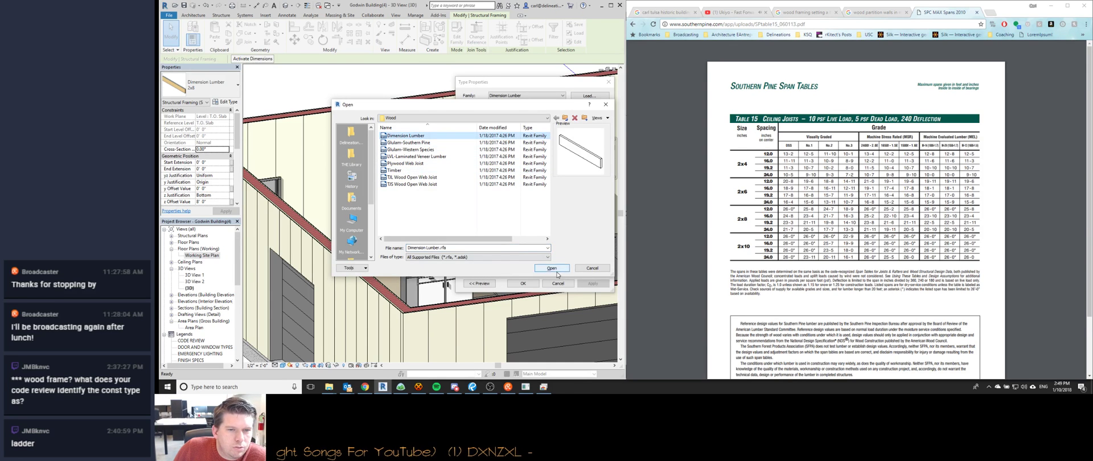
{"action": "left_click", "coordinate": [553, 268]}
{"action": "left_click", "coordinate": [480, 180]}
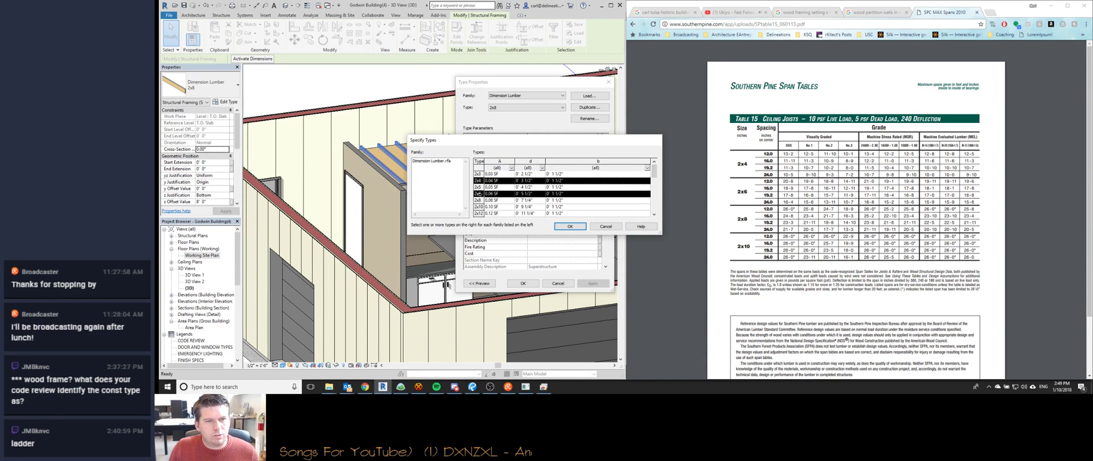
{"action": "left_click", "coordinate": [570, 226]}
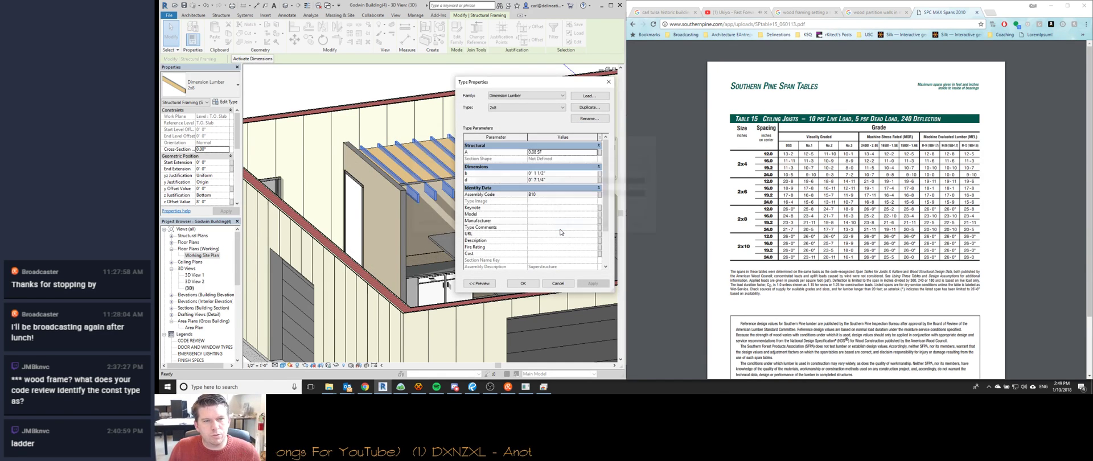
{"action": "left_click", "coordinate": [523, 283]}
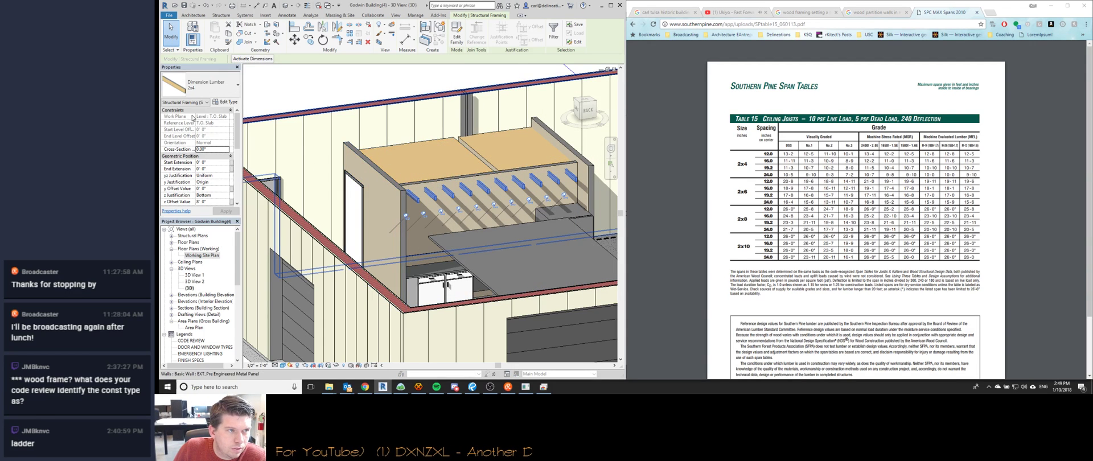
{"action": "key", "text": "ctrl+Tab"}
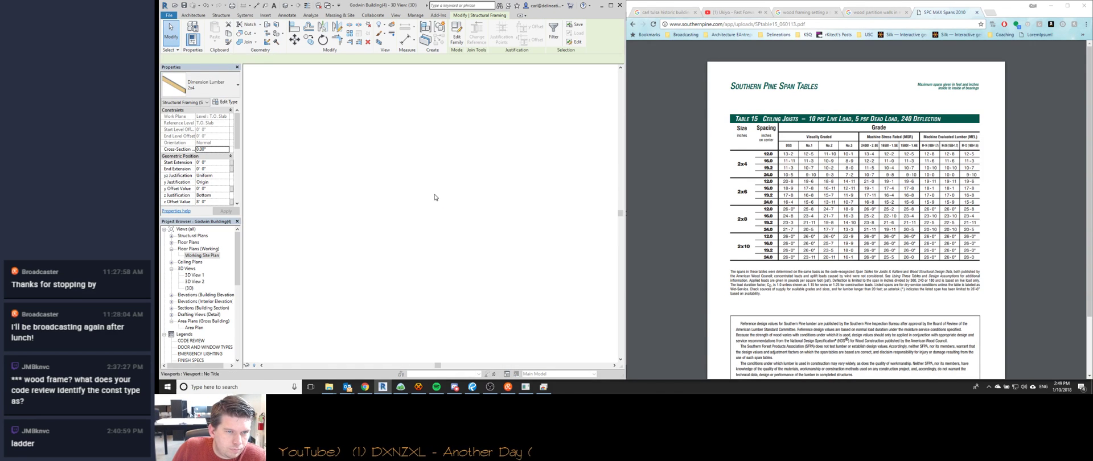
In 3D View 2, select all the kitchen ceiling joists and change them from 2x4 to 2x6.
{"action": "key", "text": "ctrl+Tab"}
{"action": "key", "text": "ctrl+Tab"}
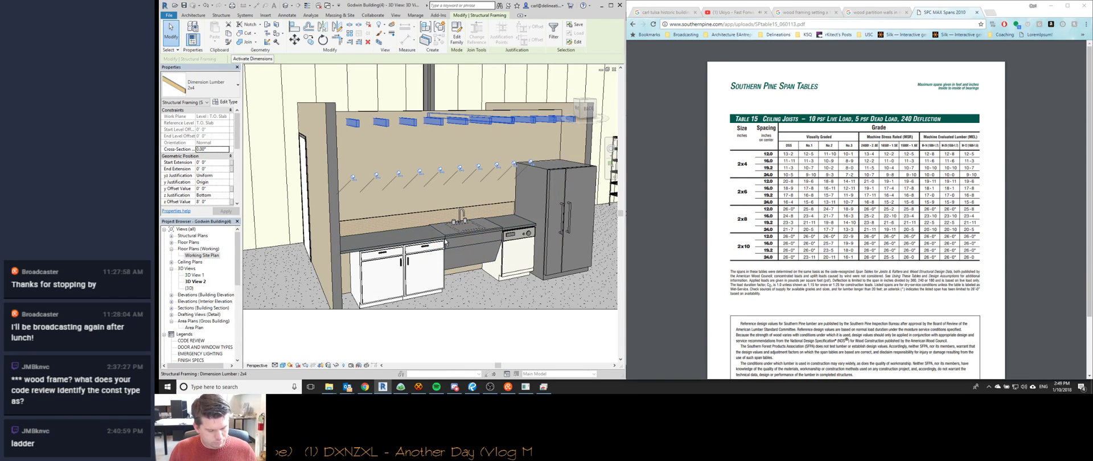
{"action": "key", "text": "shift+w"}
{"action": "left_click_drag", "start_coordinate": [442, 248], "coordinate": [459, 180]}
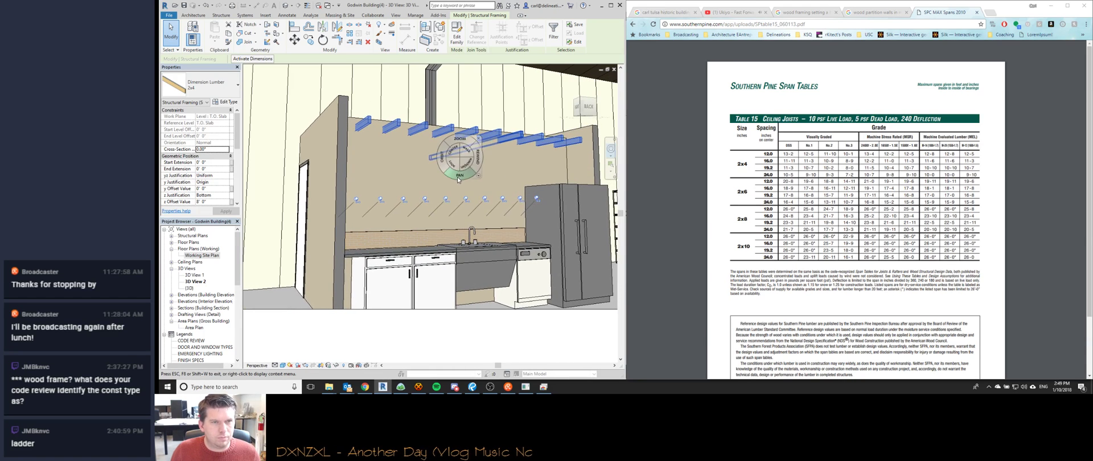
{"action": "key", "text": "Escape"}
{"action": "key", "text": "Escape"}
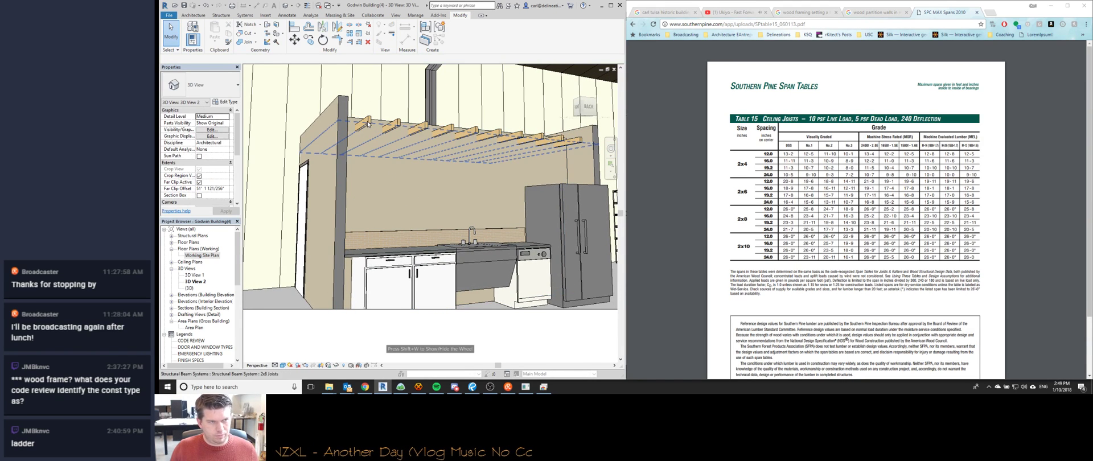
{"action": "left_click", "coordinate": [370, 123]}
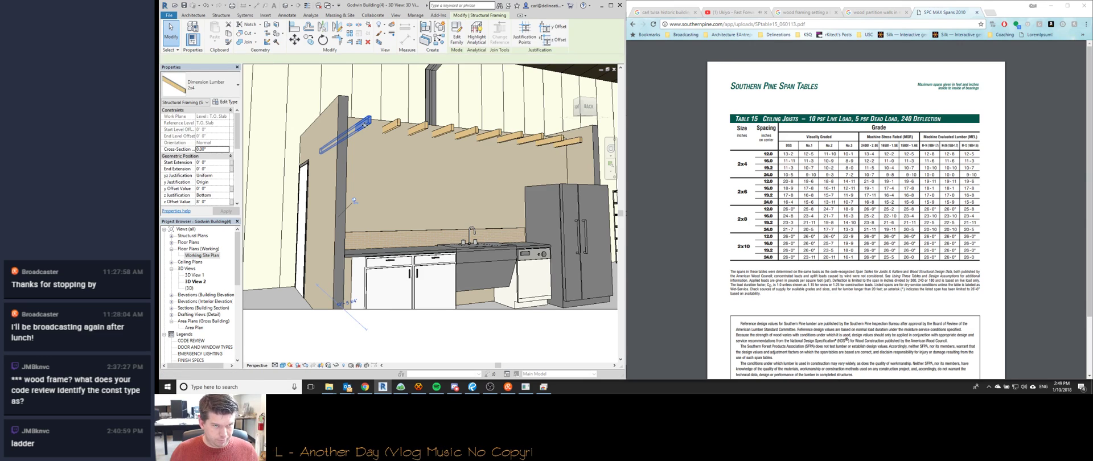
{"action": "key", "text": "s"}
{"action": "key", "text": "a"}
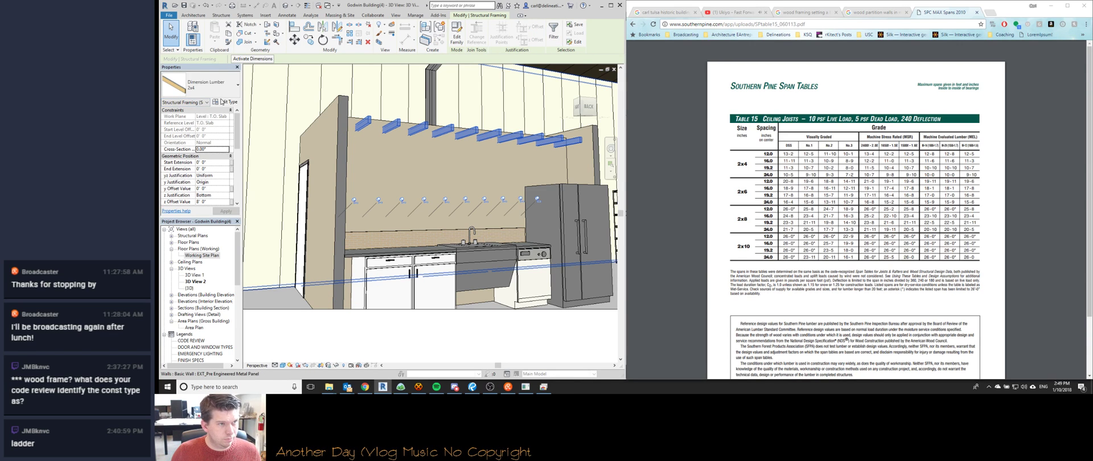
{"action": "left_click", "coordinate": [199, 84]}
{"action": "left_click", "coordinate": [216, 135]}
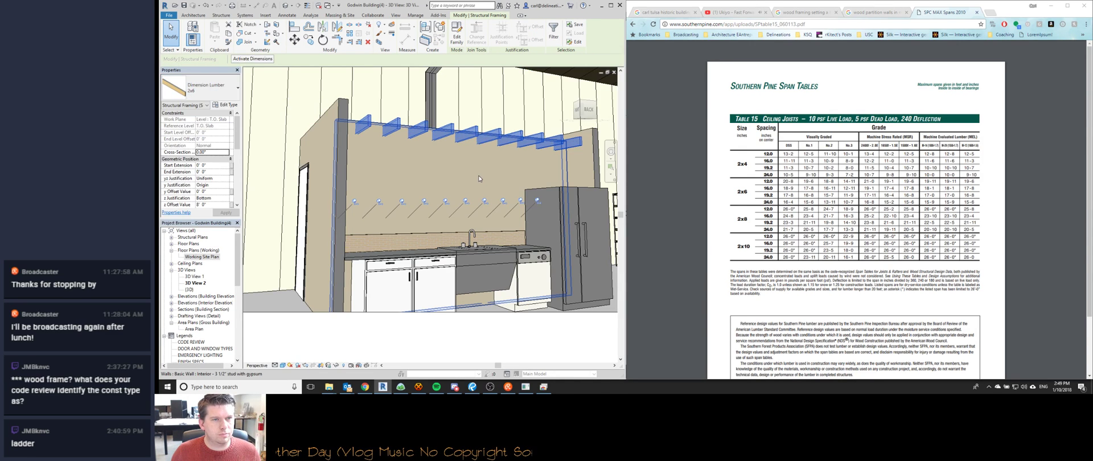
{"action": "key", "text": "Escape"}
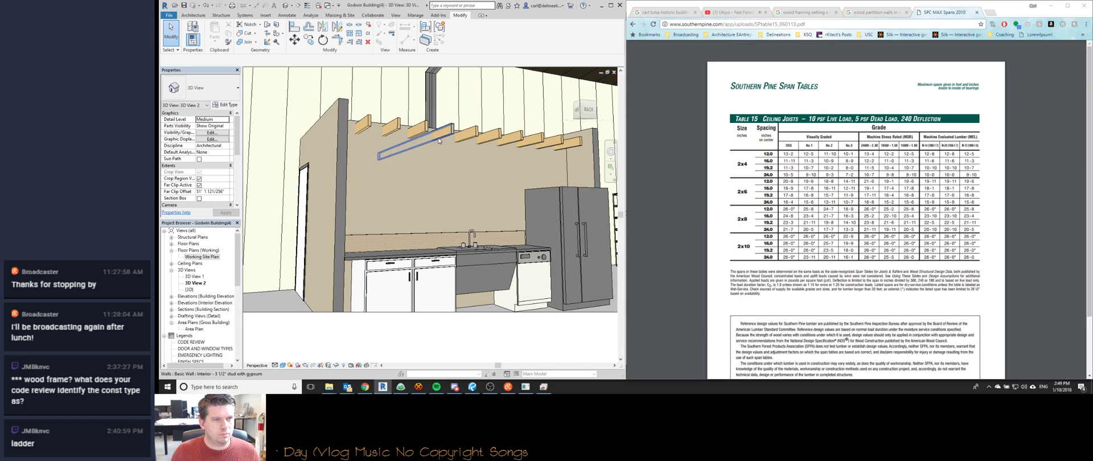
Select all the 2x6 ceiling joists again and change them to 2x8.
{"action": "key", "text": "ctrl+Tab"}
{"action": "key", "text": "ctrl+Tab"}
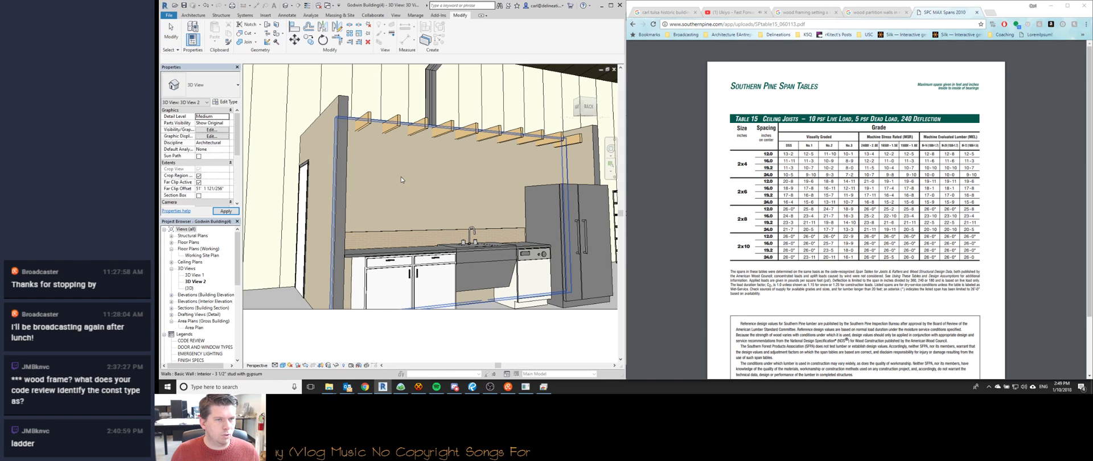
{"action": "left_click", "coordinate": [397, 126]}
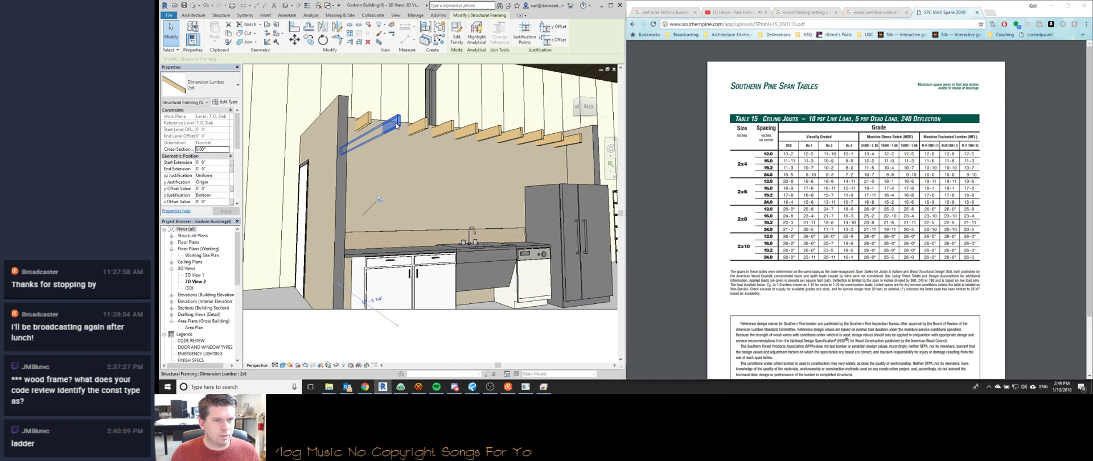
{"action": "key", "text": "s"}
{"action": "key", "text": "a"}
{"action": "left_click", "coordinate": [206, 90]}
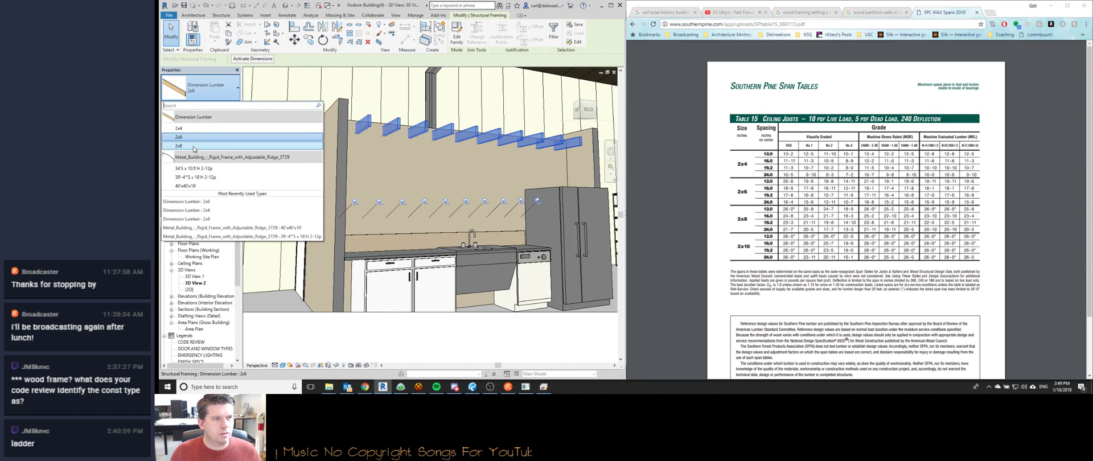
{"action": "left_click", "coordinate": [194, 147]}
{"action": "key", "text": "Escape"}
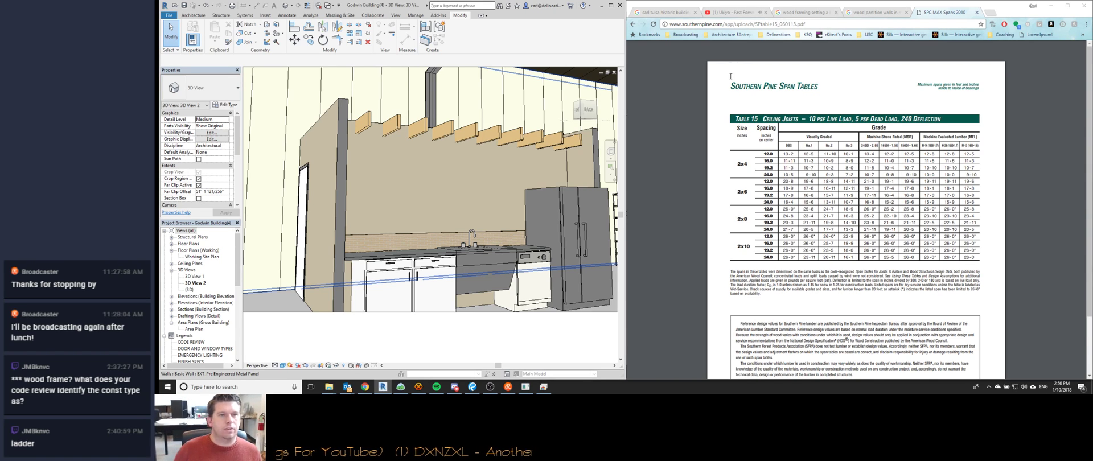
{"action": "double_click", "coordinate": [448, 127]}
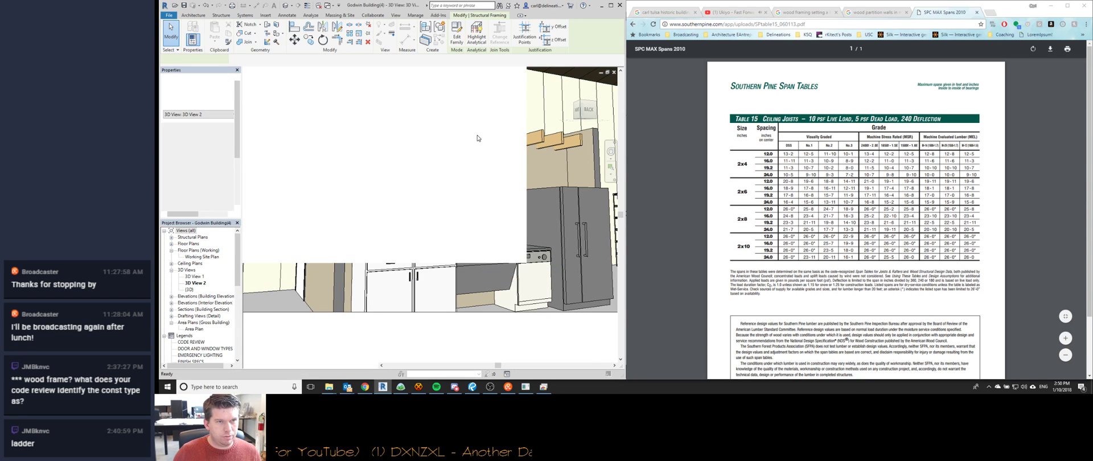
Close the Dimension Lumber family without saving and reassign the selected ceiling joists' framing type.
{"action": "key", "text": "ctrl+Tab"}
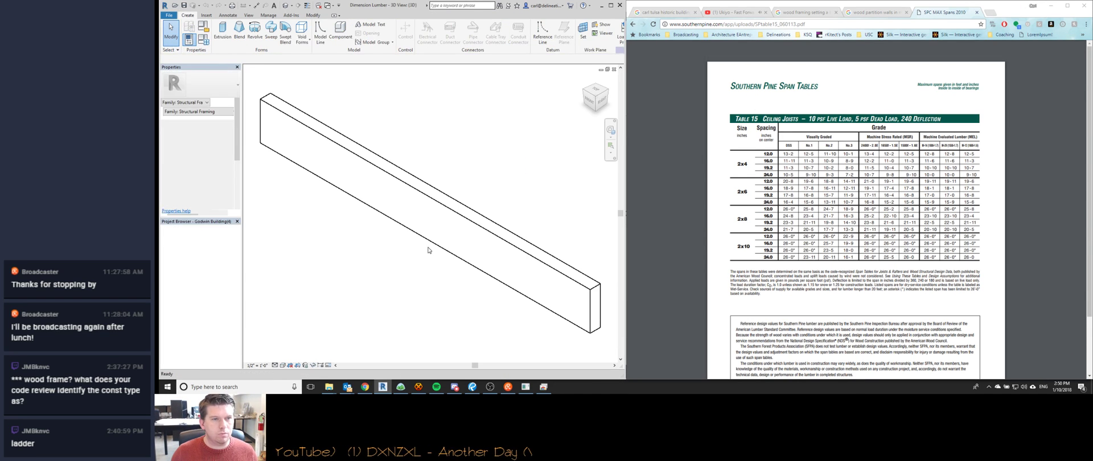
{"action": "double_click", "coordinate": [502, 124]}
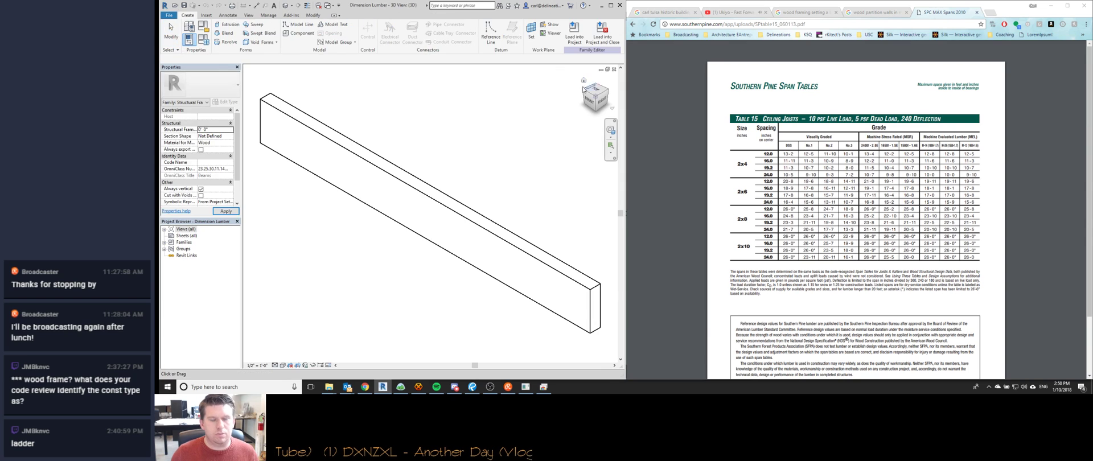
{"action": "left_click", "coordinate": [639, 197]}
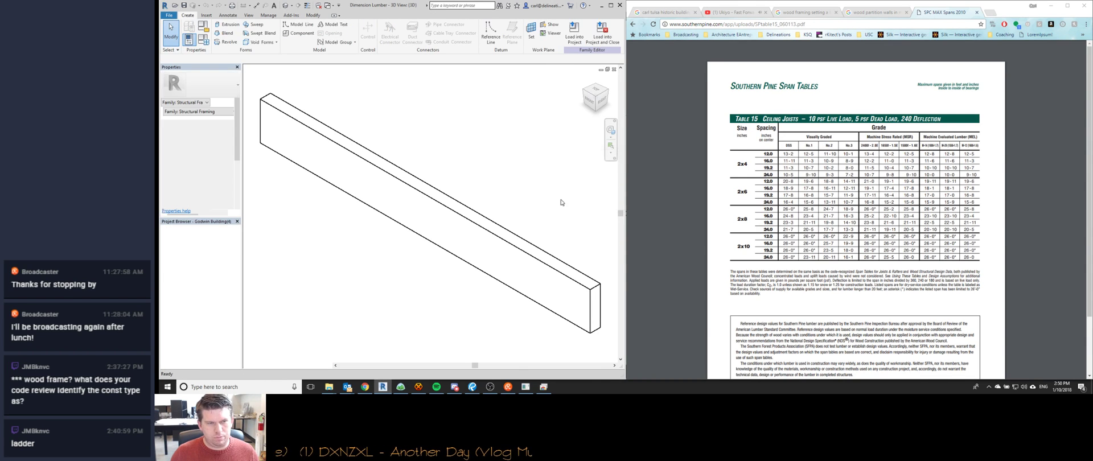
{"action": "left_click", "coordinate": [399, 122]}
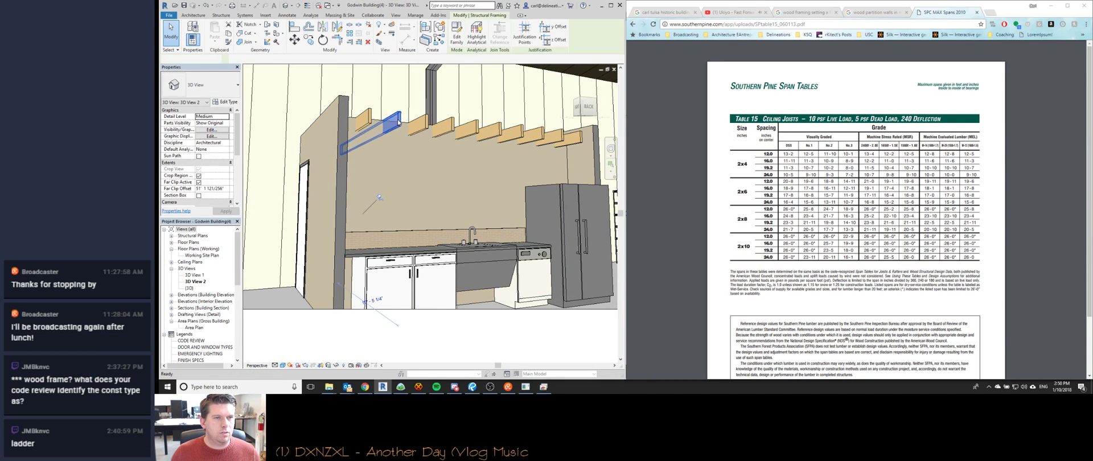
{"action": "key", "text": "s"}
{"action": "key", "text": "a"}
{"action": "left_click", "coordinate": [203, 97]}
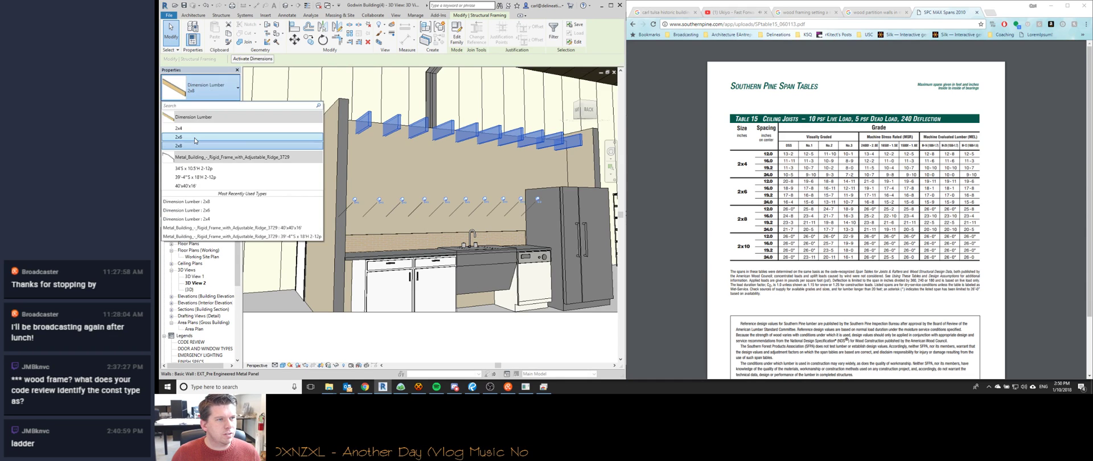
{"action": "left_click", "coordinate": [186, 157]}
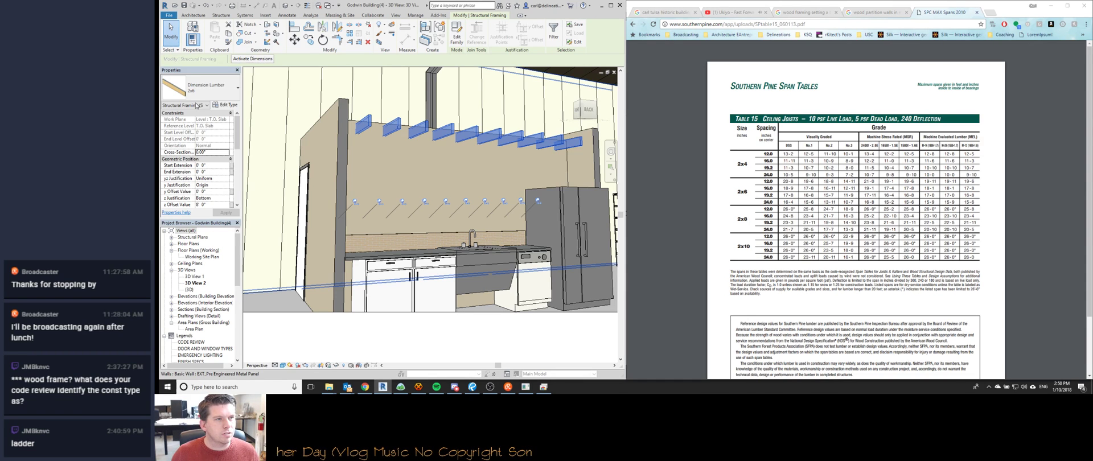
Set the ceiling joist system's Maximum Spacing to 1' 0" and select the three right-end joists.
{"action": "left_click", "coordinate": [371, 127]}
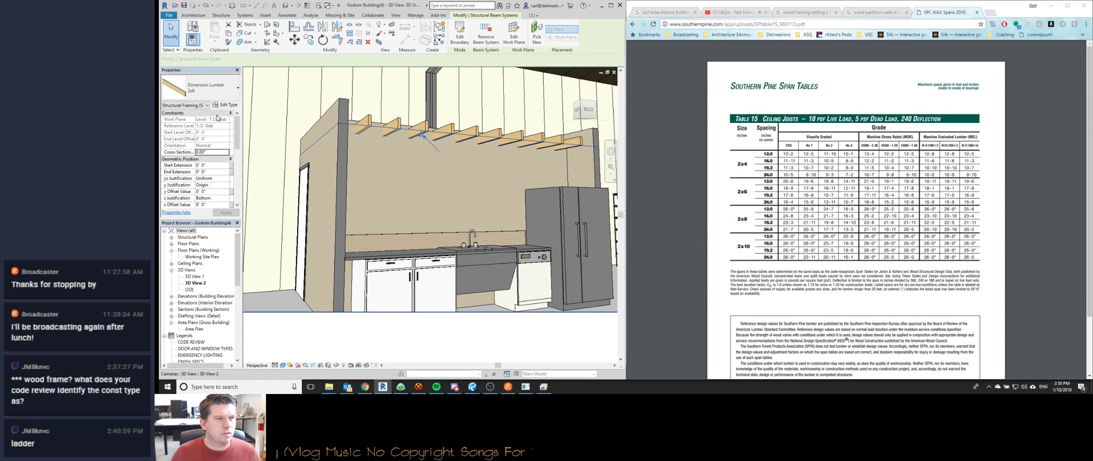
{"action": "type", "text": "1' 0\""}
{"action": "key", "text": "Return"}
{"action": "left_click_drag", "start_coordinate": [434, 186], "coordinate": [595, 133]}
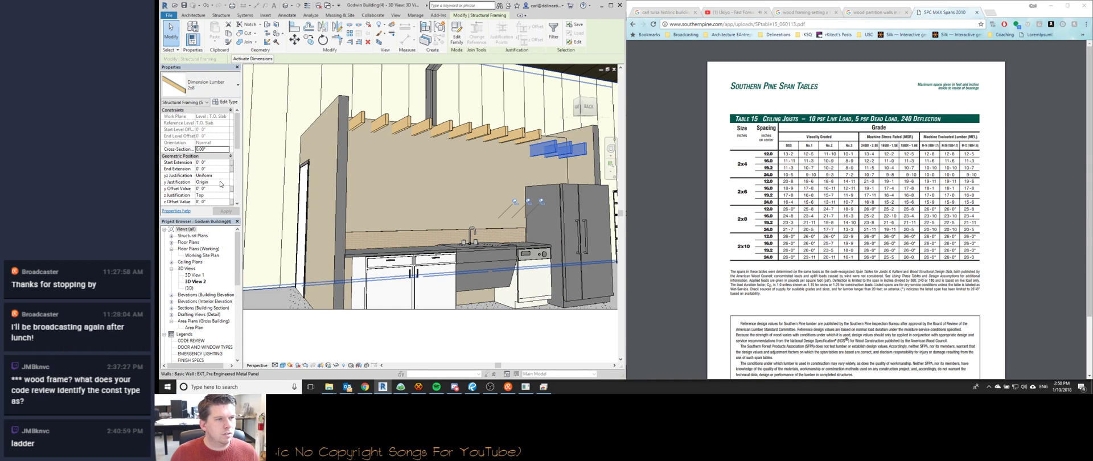
Change the three selected joists to Dimension Lumber 2x6 with z Justification Bottom, then deselect.
{"action": "left_click", "coordinate": [196, 85]}
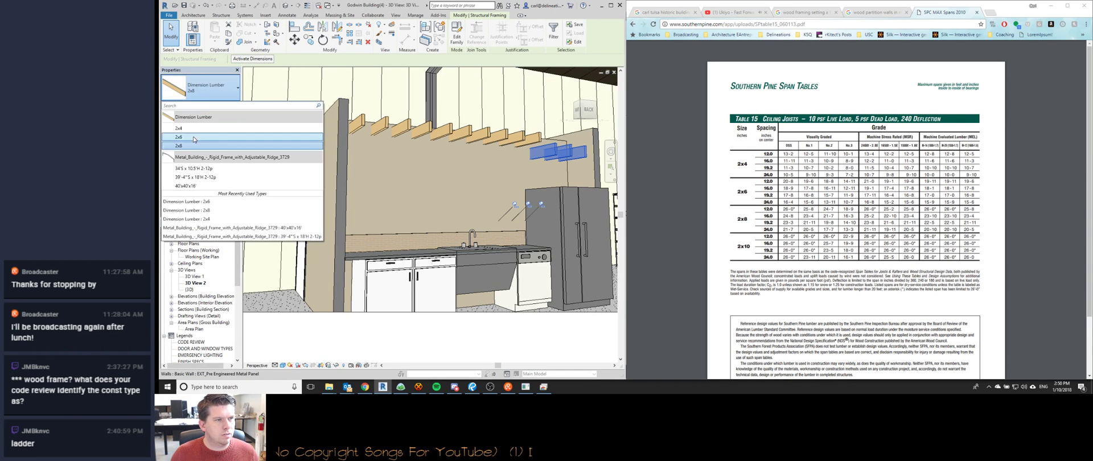
{"action": "left_click", "coordinate": [193, 137]}
{"action": "left_click", "coordinate": [226, 198]}
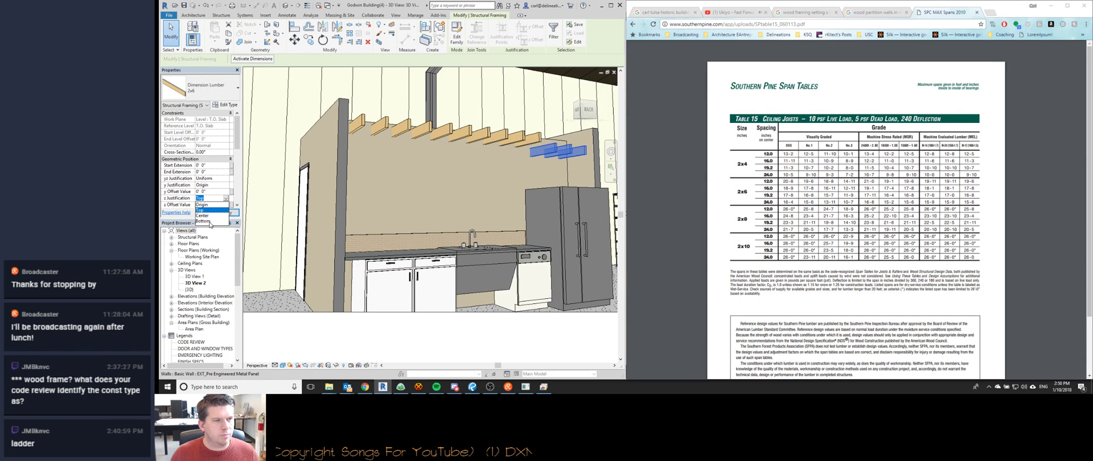
{"action": "left_click", "coordinate": [210, 221]}
{"action": "key", "text": "Escape"}
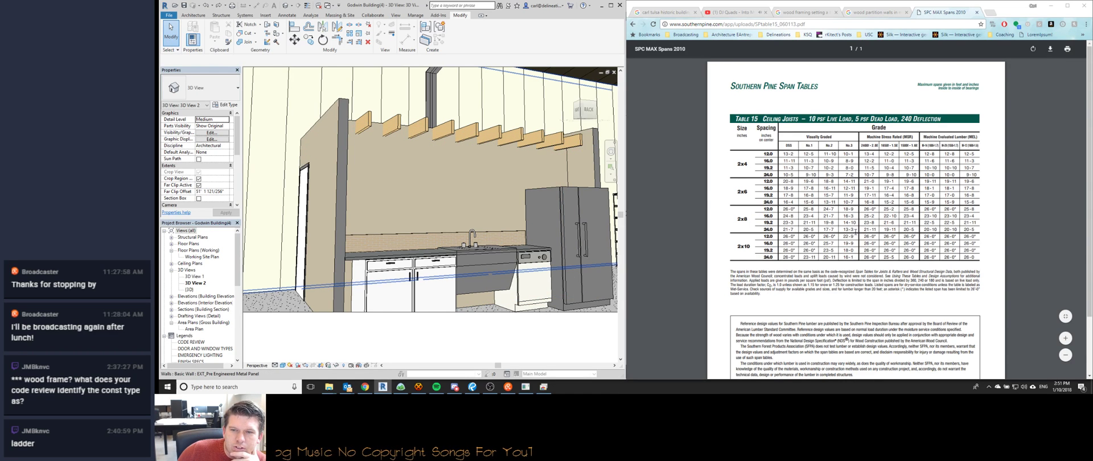
Select the ceiling joist beam system and set its Maximum Spacing to 2' 0".
{"action": "key", "text": "Tab"}
{"action": "left_click", "coordinate": [456, 137]}
{"action": "left_click", "coordinate": [214, 151]}
{"action": "type", "text": "0"}
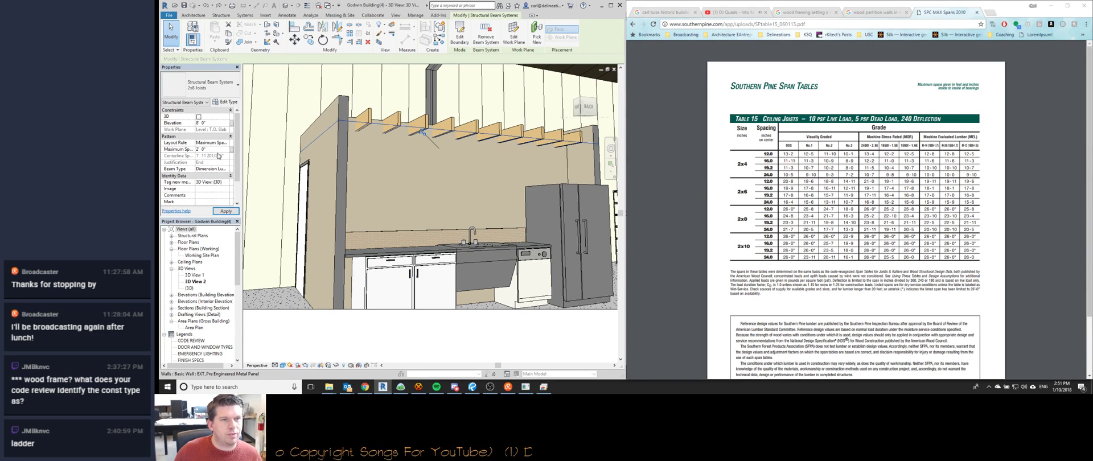
{"action": "key", "text": "Return"}
{"action": "key", "text": "Escape"}
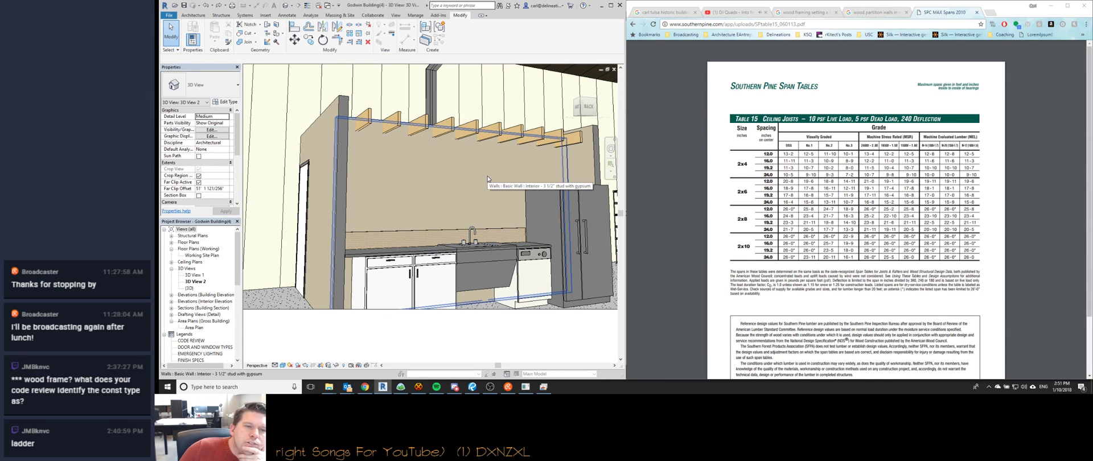
Use the navigation wheel to look left and pan the kitchen view down.
{"action": "key", "text": "shift+w"}
{"action": "left_click_drag", "start_coordinate": [479, 212], "coordinate": [266, 228]}
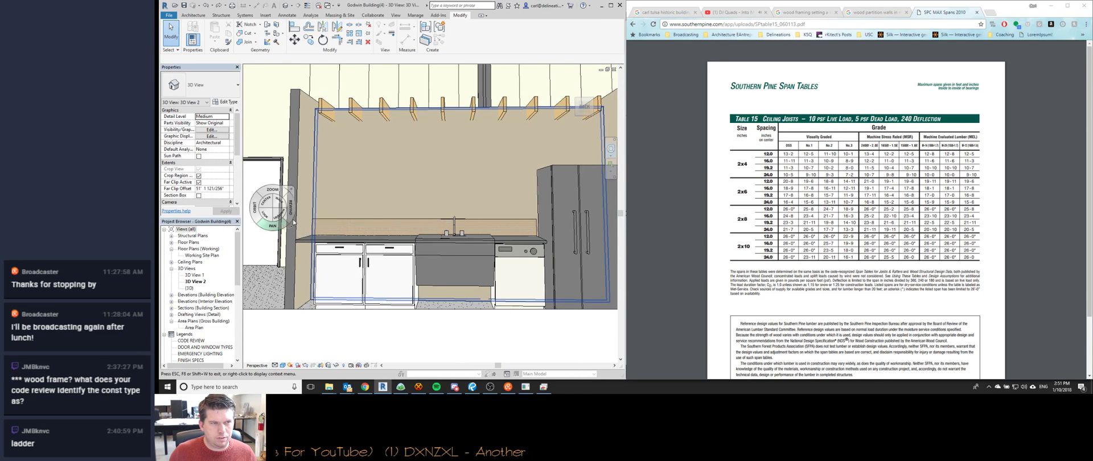
{"action": "left_click_drag", "start_coordinate": [476, 237], "coordinate": [428, 276]}
{"action": "right_click", "coordinate": [428, 276]}
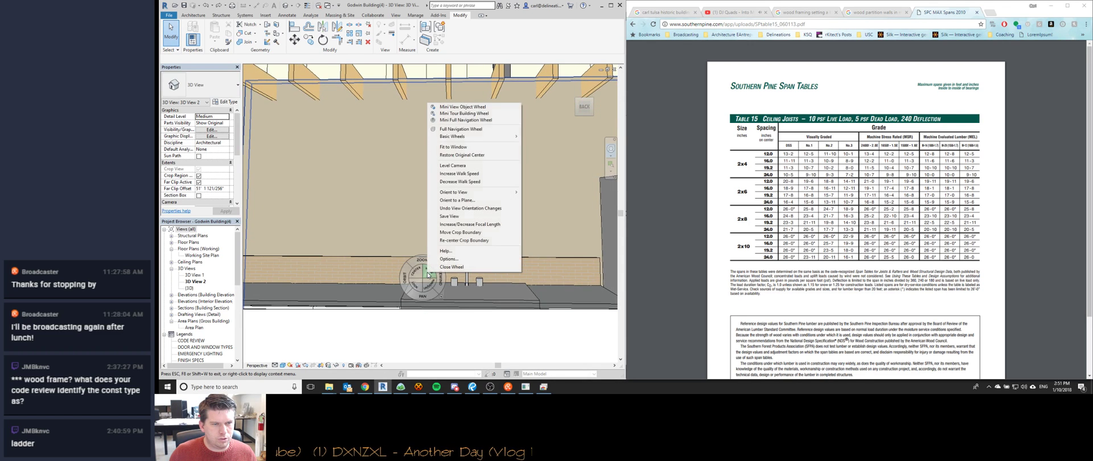
Increase the camera focal length to widen the field of view around the kitchen.
{"action": "left_click", "coordinate": [462, 224]}
{"action": "left_click_drag", "start_coordinate": [463, 225], "coordinate": [471, 331]}
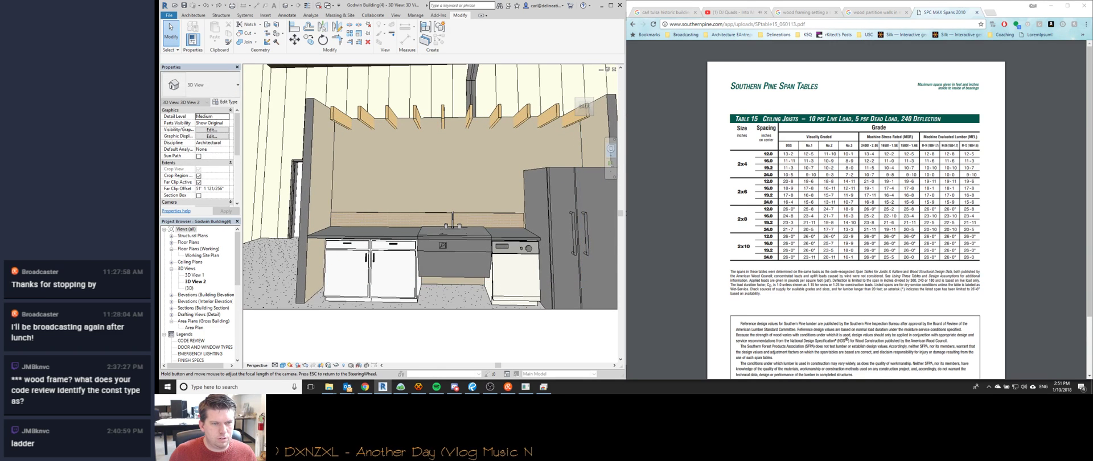
{"action": "left_click_drag", "start_coordinate": [447, 237], "coordinate": [383, 259]}
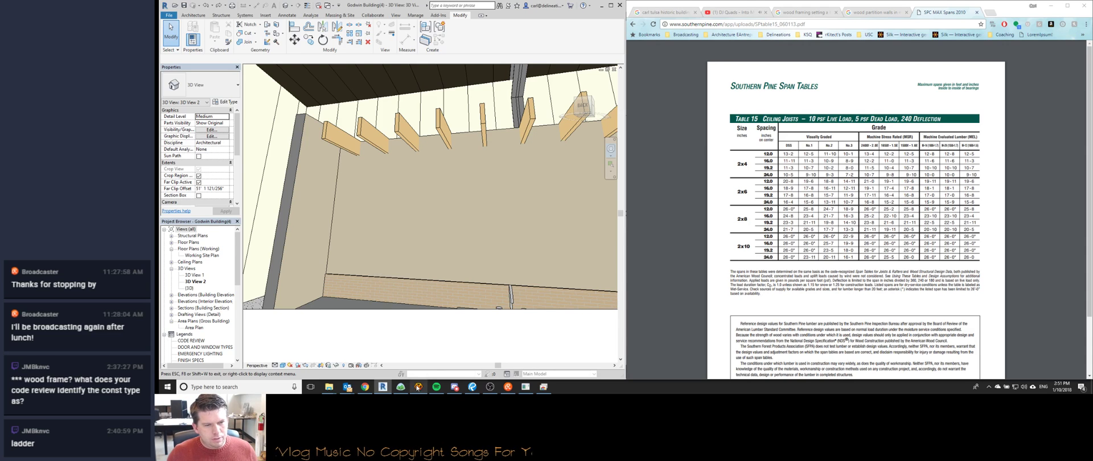
Send a HexChat reply ending 'out redlining on a tablet'.
{"action": "left_click", "coordinate": [419, 387]}
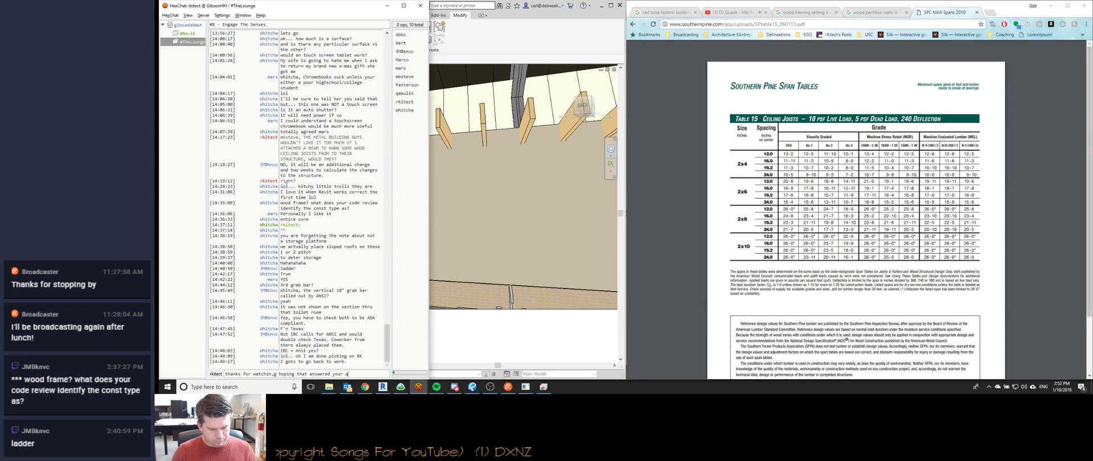
{"action": "type", "text": "out redlini"}
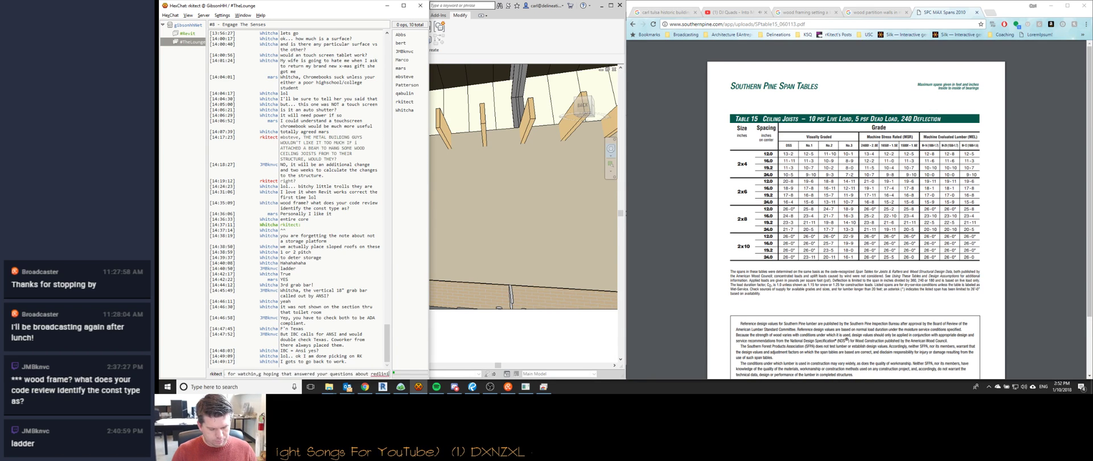
{"action": "type", "text": "ng on a tablet"}
{"action": "key", "text": "Return"}
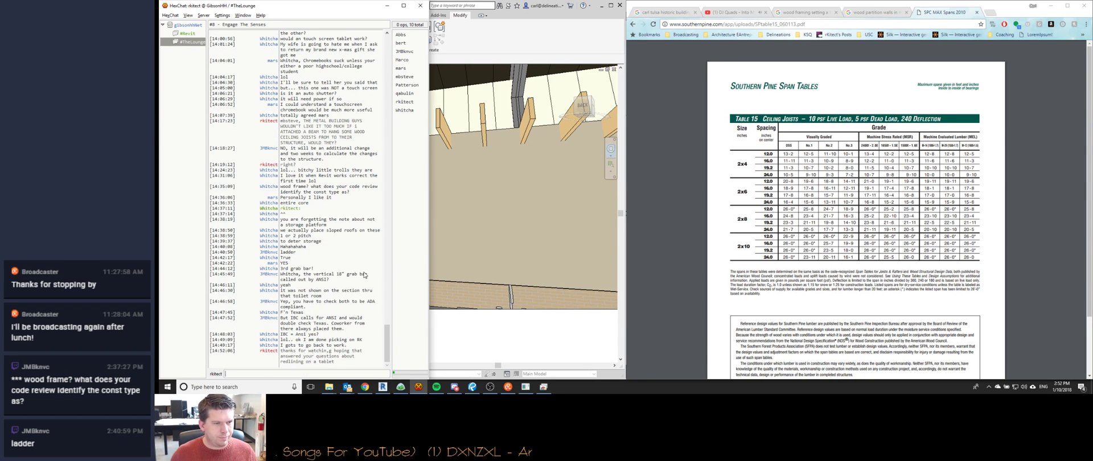
Back in Revit, pan and zoom the 3D view, briefly selecting the sink cabinet.
{"action": "left_click", "coordinate": [540, 32]}
{"action": "middle_click_drag", "start_coordinate": [455, 193], "coordinate": [416, 198]}
{"action": "scroll", "coordinate": [446, 198], "scroll_direction": "down", "scroll_amount": 2}
{"action": "left_click_drag", "start_coordinate": [415, 197], "coordinate": [443, 212]}
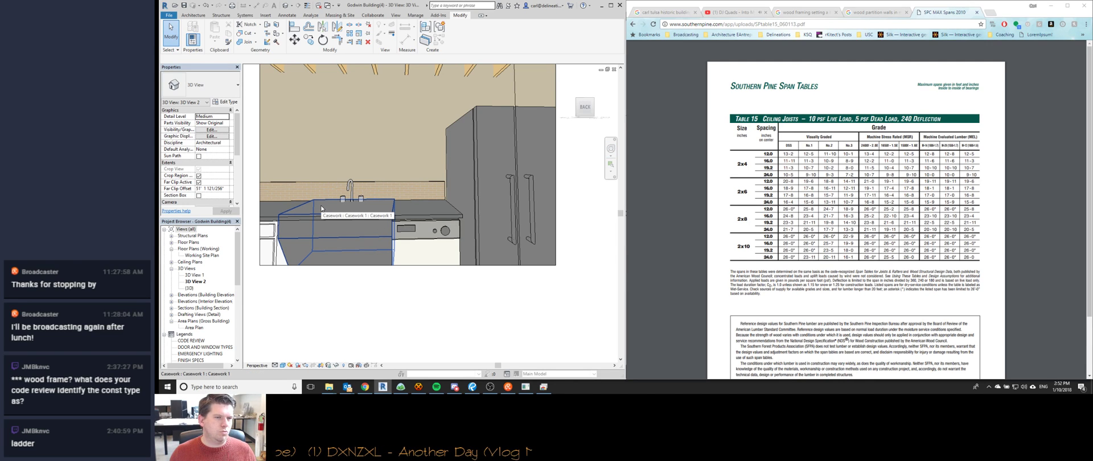
{"action": "left_click", "coordinate": [321, 209]}
{"action": "key", "text": "Escape"}
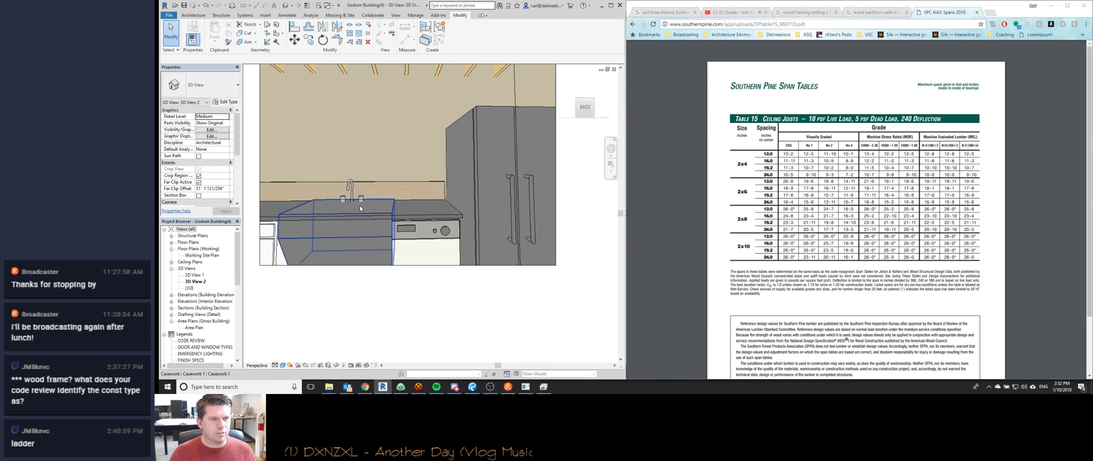
{"action": "left_click", "coordinate": [350, 225]}
{"action": "key", "text": "Escape"}
{"action": "scroll", "coordinate": [380, 155], "scroll_direction": "up", "scroll_amount": 2}
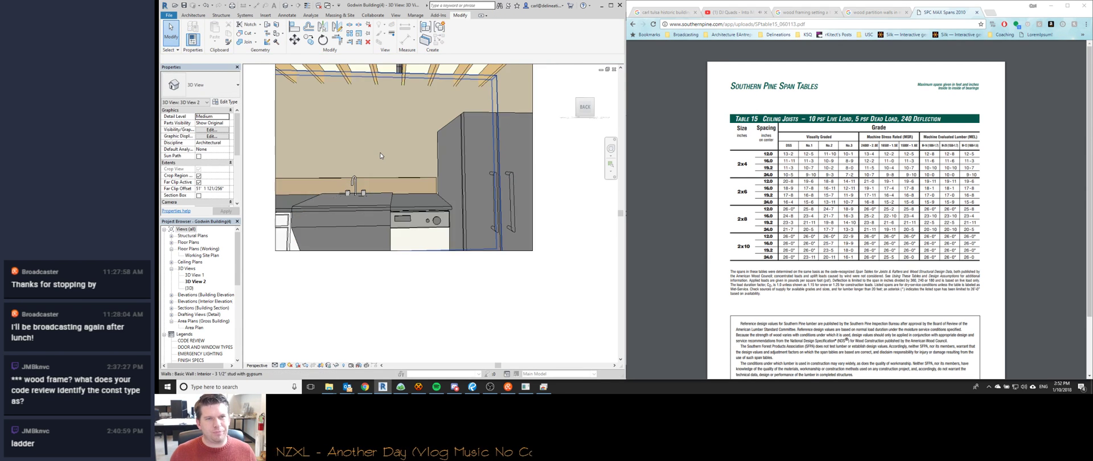
{"action": "middle_click_drag", "start_coordinate": [380, 153], "coordinate": [428, 187]}
{"action": "scroll", "coordinate": [426, 185], "scroll_direction": "down", "scroll_amount": 1}
Walk the camera backward until the kitchen sits within the larger building interior.
{"action": "key", "text": "shift+w"}
{"action": "left_click_drag", "start_coordinate": [433, 202], "coordinate": [460, 271]}
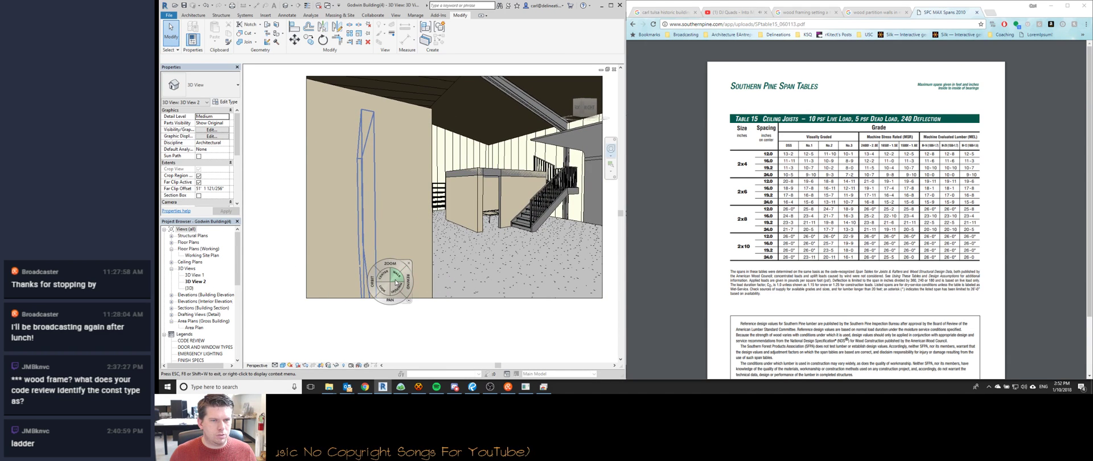
{"action": "left_click_drag", "start_coordinate": [396, 283], "coordinate": [350, 266]}
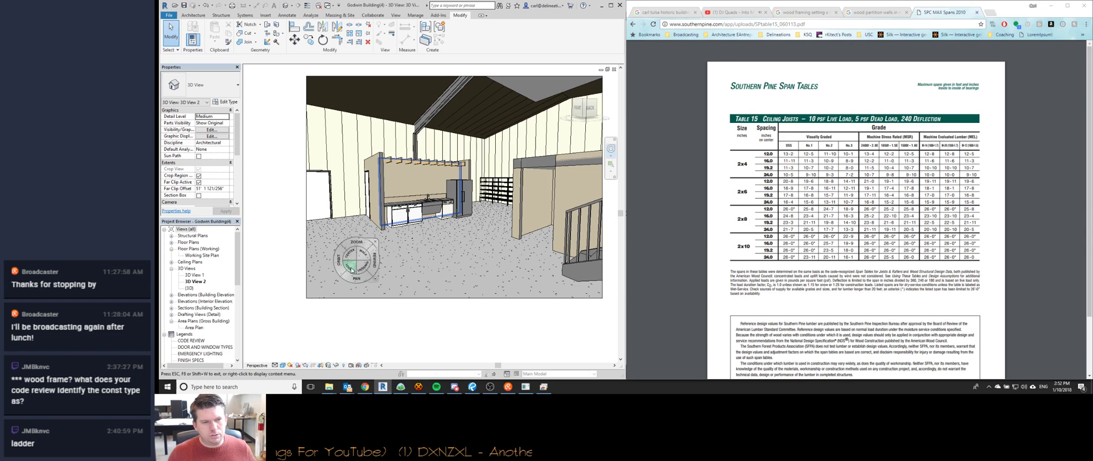
{"action": "left_click", "coordinate": [454, 387]}
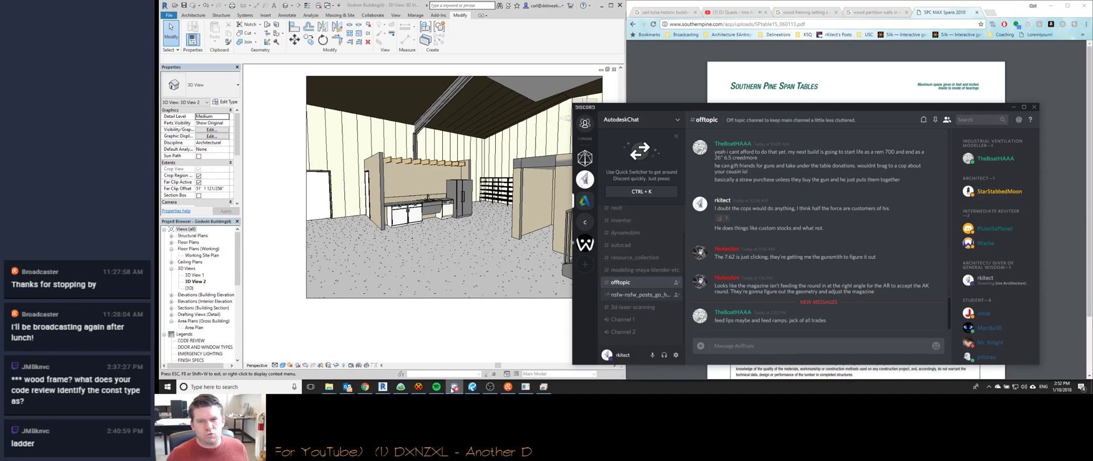
In Discord, open the WatchMeWork server's off_topic channel.
{"action": "left_click", "coordinate": [584, 244]}
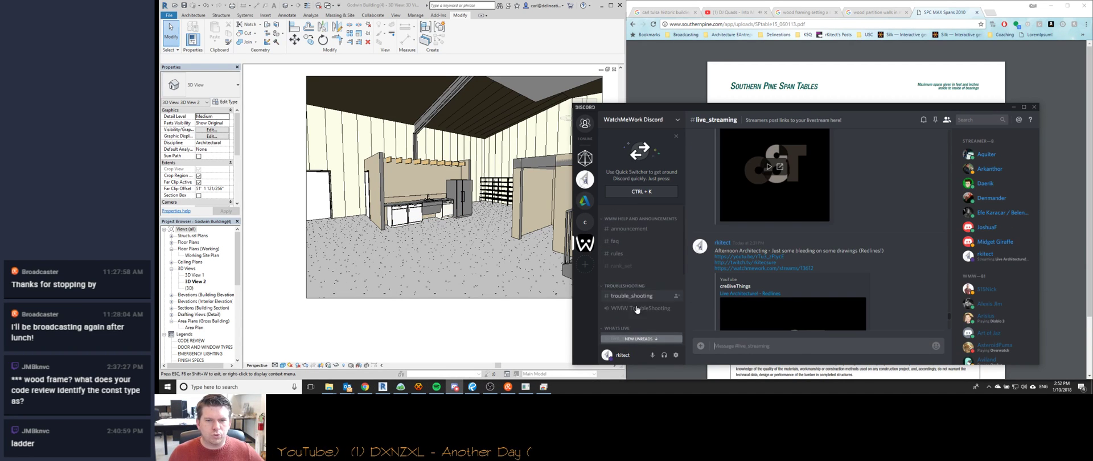
{"action": "scroll", "coordinate": [638, 284], "scroll_direction": "down", "scroll_amount": 3}
{"action": "left_click", "coordinate": [638, 297]}
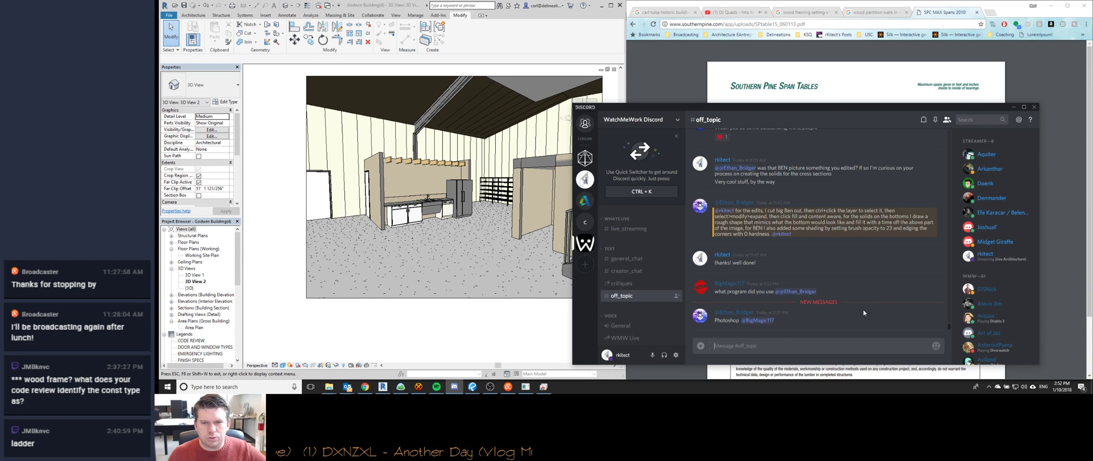
Hide Revit's navigation wheel and bring the shared-screen PDF markup window to the front.
{"action": "left_click", "coordinate": [1034, 62]}
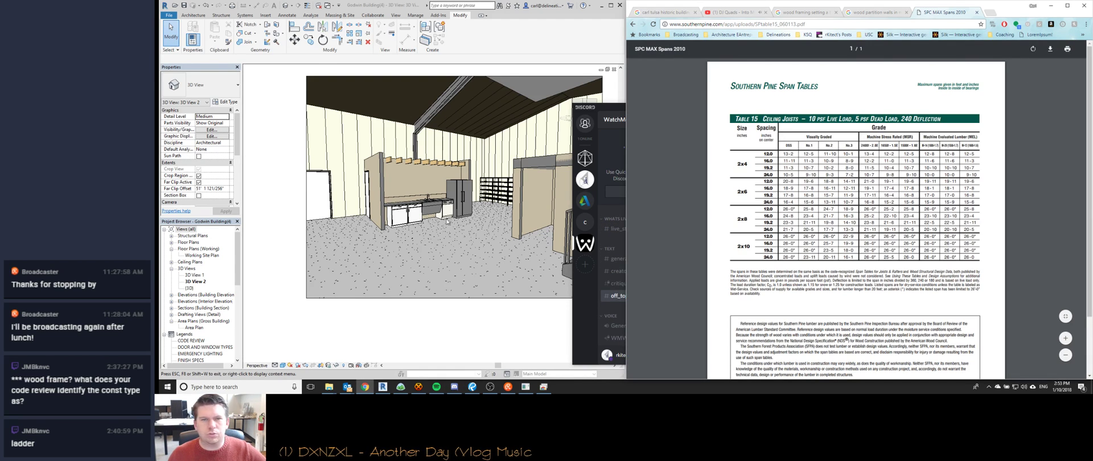
{"action": "left_click", "coordinate": [400, 386]}
{"action": "left_click", "coordinate": [454, 322]}
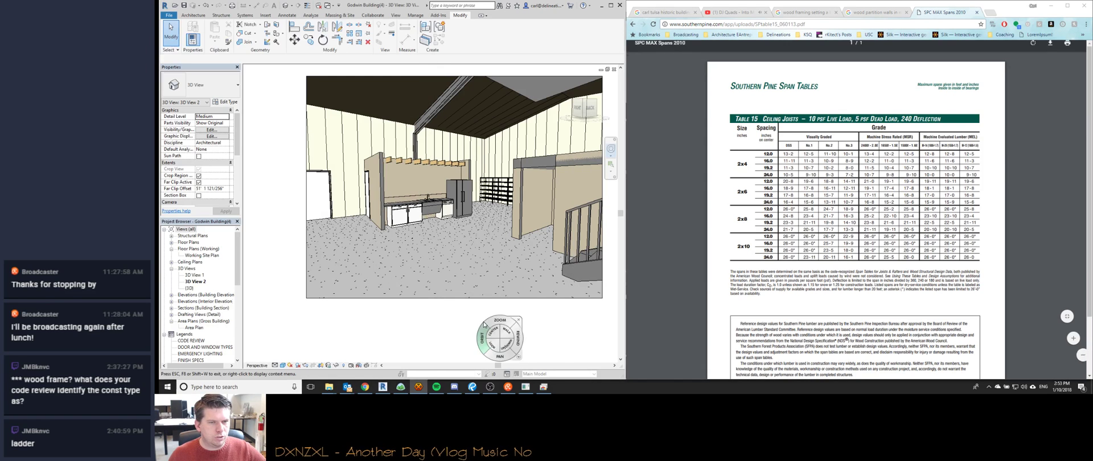
{"action": "left_click", "coordinate": [572, 284]}
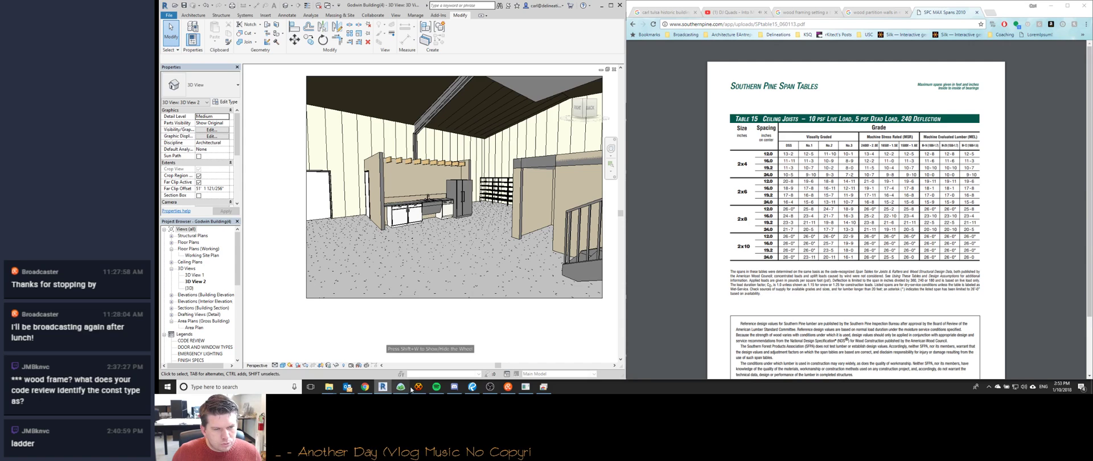
{"action": "mouse_move", "coordinate": [450, 389]}
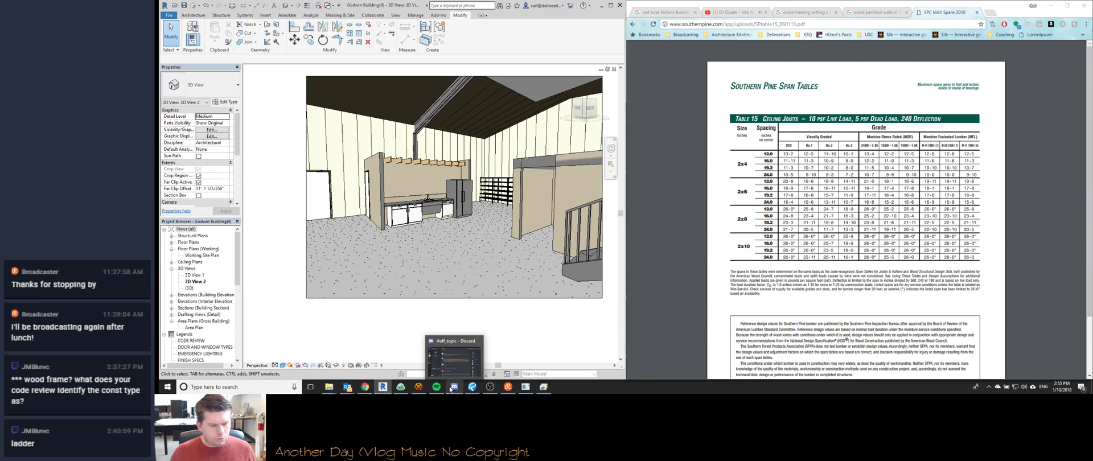
{"action": "left_click", "coordinate": [544, 386]}
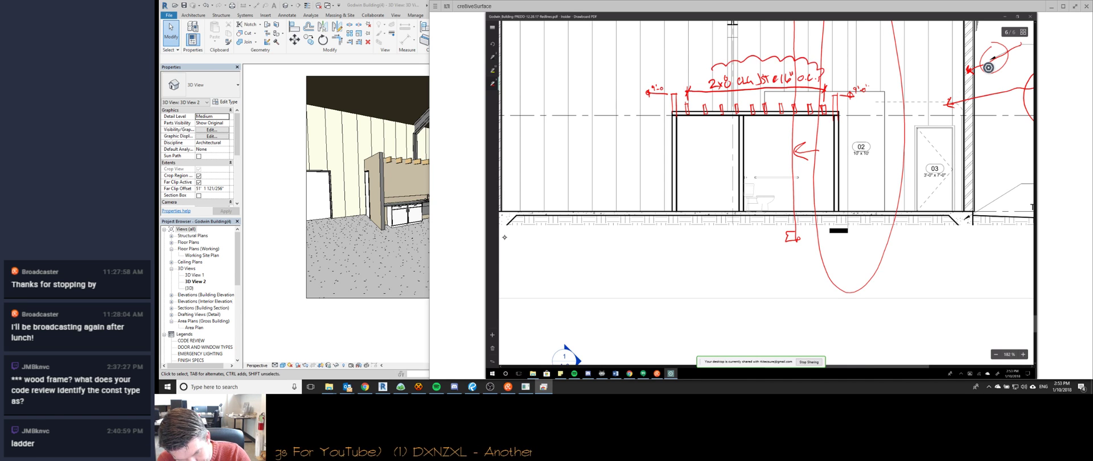
Close the revision cloud around the joist note and scroll to Building section 2.
{"action": "left_click_drag", "start_coordinate": [744, 95], "coordinate": [712, 64]}
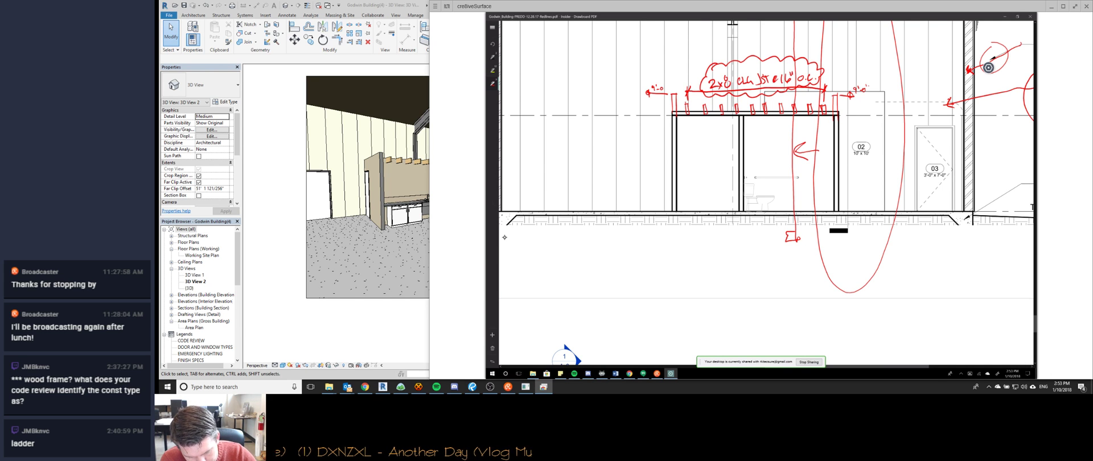
{"action": "scroll", "coordinate": [505, 238], "scroll_direction": "down", "scroll_amount": 3, "text": "ctrl"}
{"action": "scroll", "coordinate": [504, 238], "scroll_direction": "down", "scroll_amount": 3}
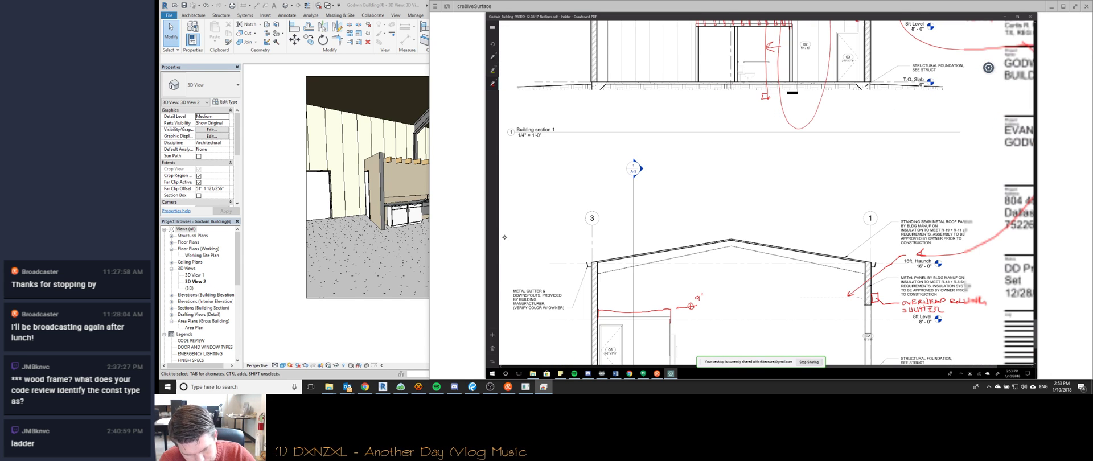
{"action": "scroll", "coordinate": [504, 238], "scroll_direction": "down", "scroll_amount": 3}
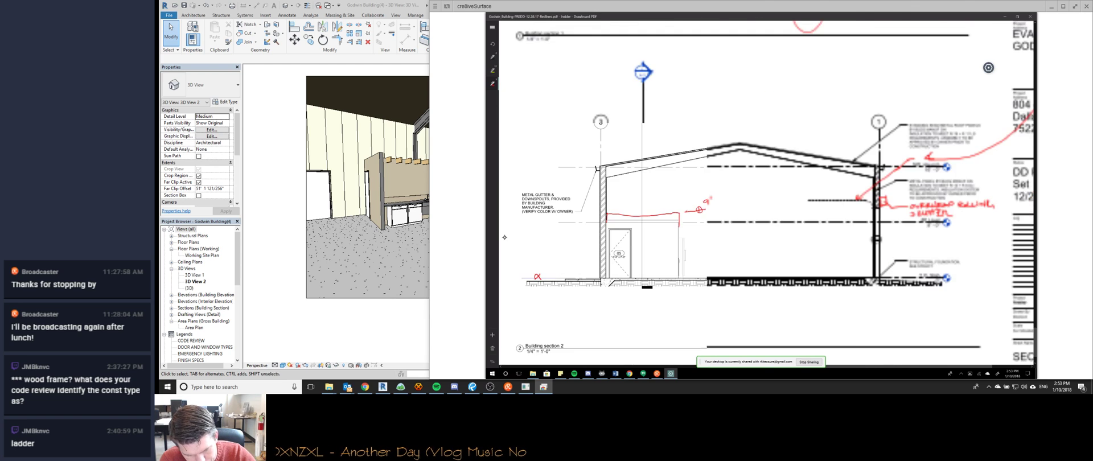
{"action": "scroll", "coordinate": [505, 237], "scroll_direction": "up", "scroll_amount": 3, "text": "ctrl"}
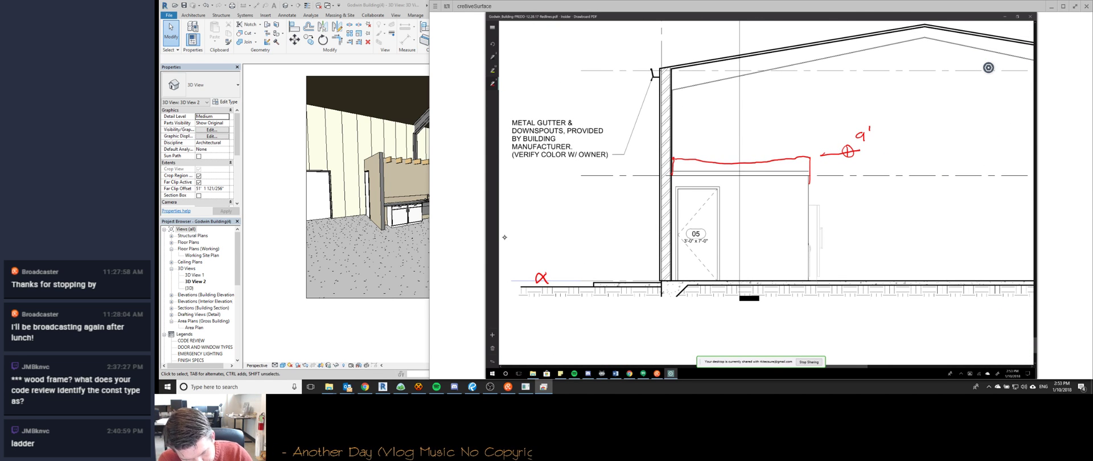
{"action": "scroll", "coordinate": [505, 237], "scroll_direction": "down", "scroll_amount": 3, "text": "ctrl"}
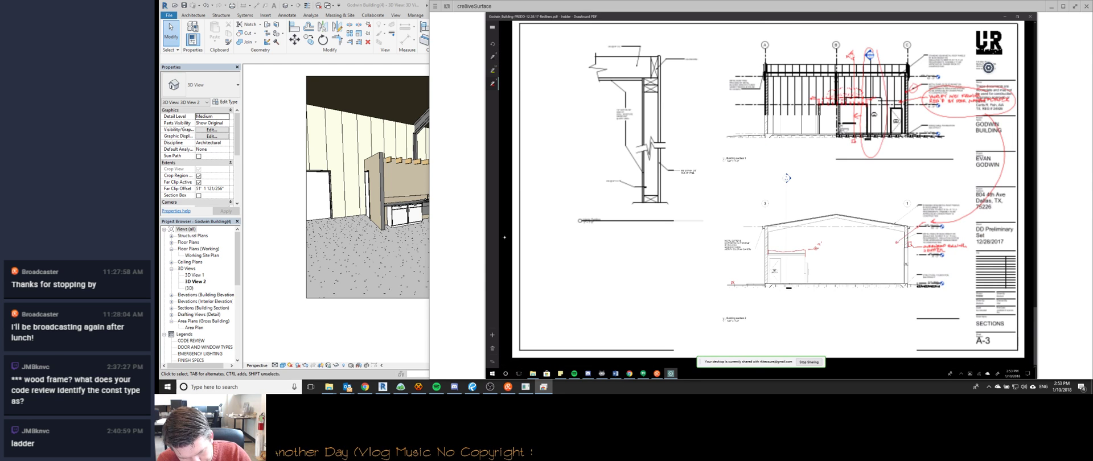
{"action": "scroll", "coordinate": [504, 237], "scroll_direction": "up", "scroll_amount": 3, "text": "ctrl"}
{"action": "scroll", "coordinate": [504, 238], "scroll_direction": "up", "scroll_amount": 2, "text": "ctrl"}
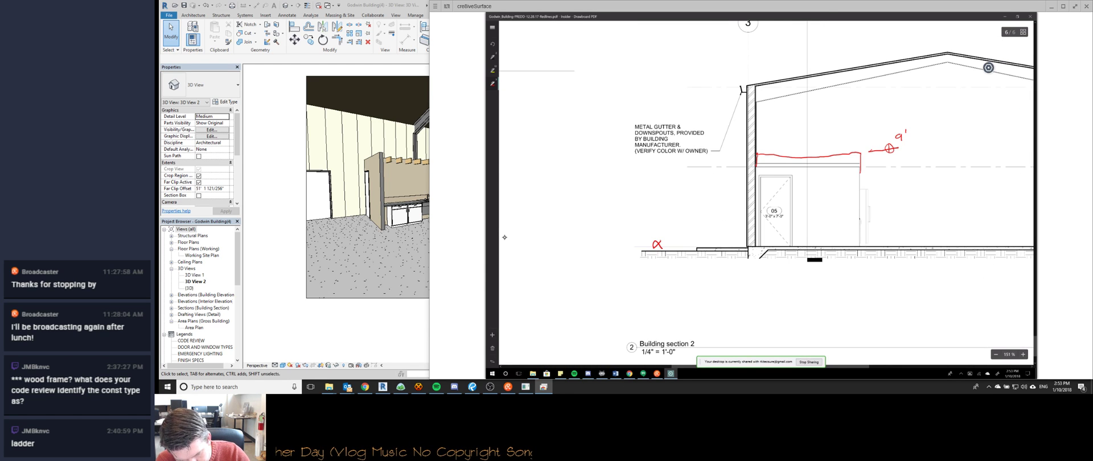
{"action": "scroll", "coordinate": [505, 237], "scroll_direction": "up", "scroll_amount": 2, "text": "ctrl"}
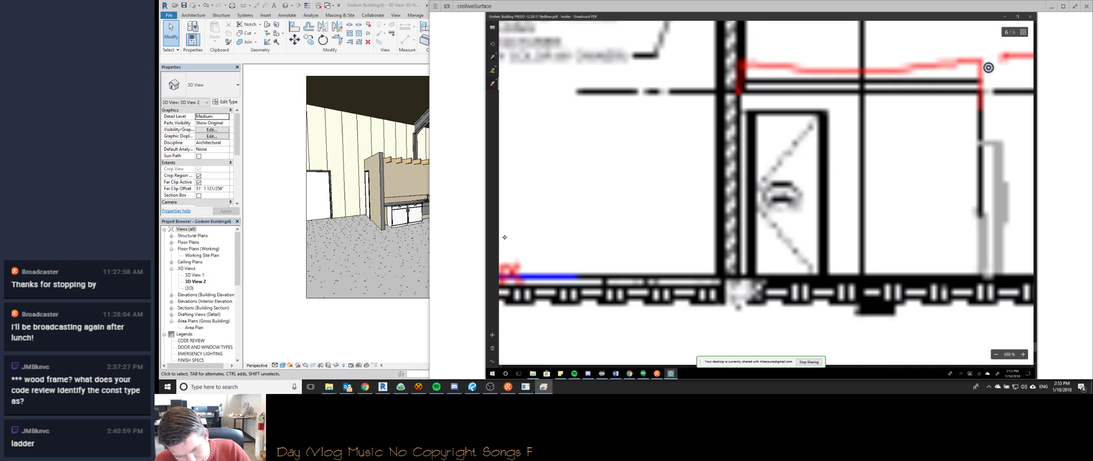
{"action": "scroll", "coordinate": [504, 237], "scroll_direction": "down", "scroll_amount": 3, "text": "ctrl"}
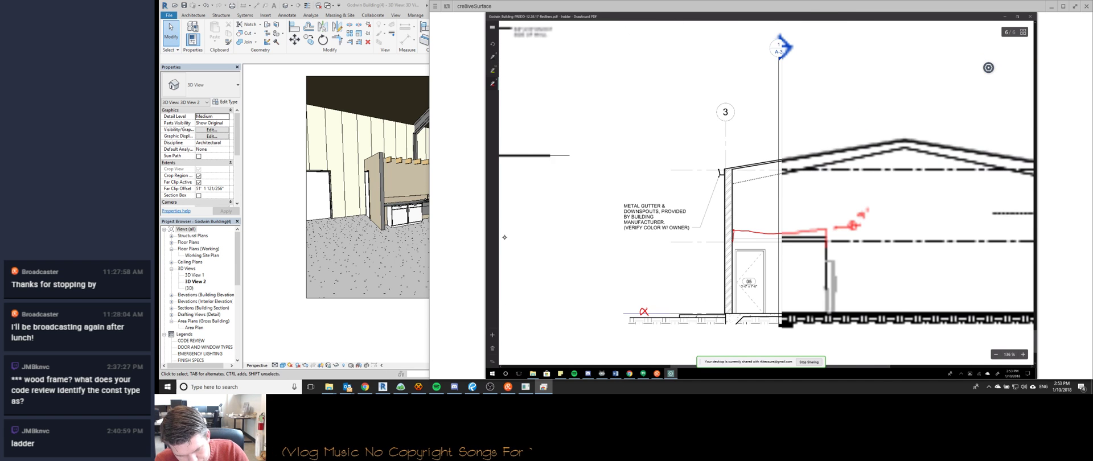
{"action": "scroll", "coordinate": [504, 237], "scroll_direction": "up", "scroll_amount": 3, "text": "ctrl"}
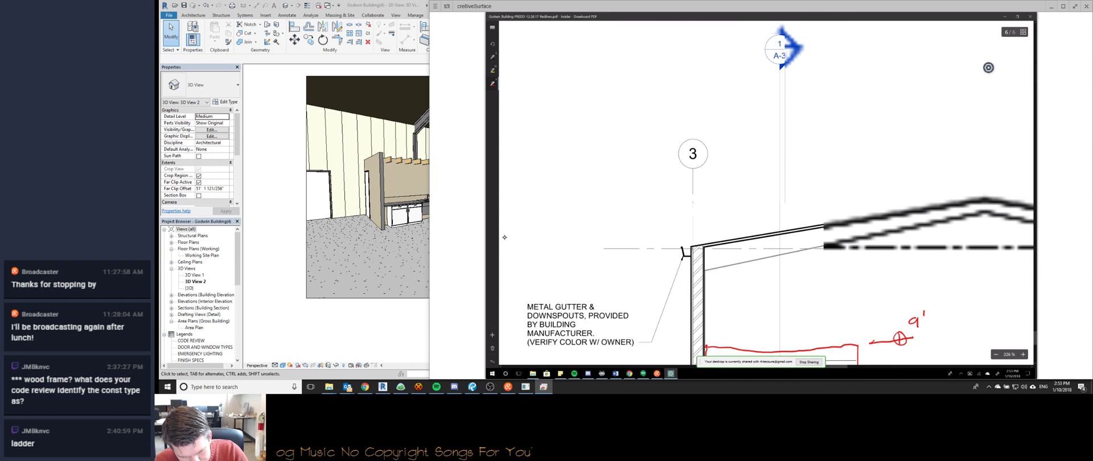
{"action": "scroll", "coordinate": [504, 237], "scroll_direction": "down", "scroll_amount": 5, "text": "ctrl"}
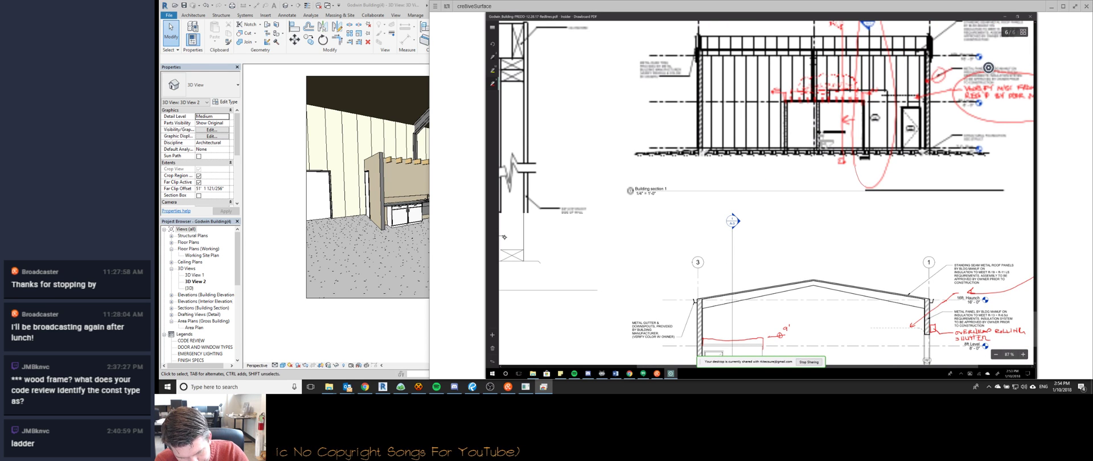
{"action": "scroll", "coordinate": [504, 237], "scroll_direction": "down", "scroll_amount": 2}
{"action": "scroll", "coordinate": [504, 237], "scroll_direction": "up", "scroll_amount": 2, "text": "ctrl"}
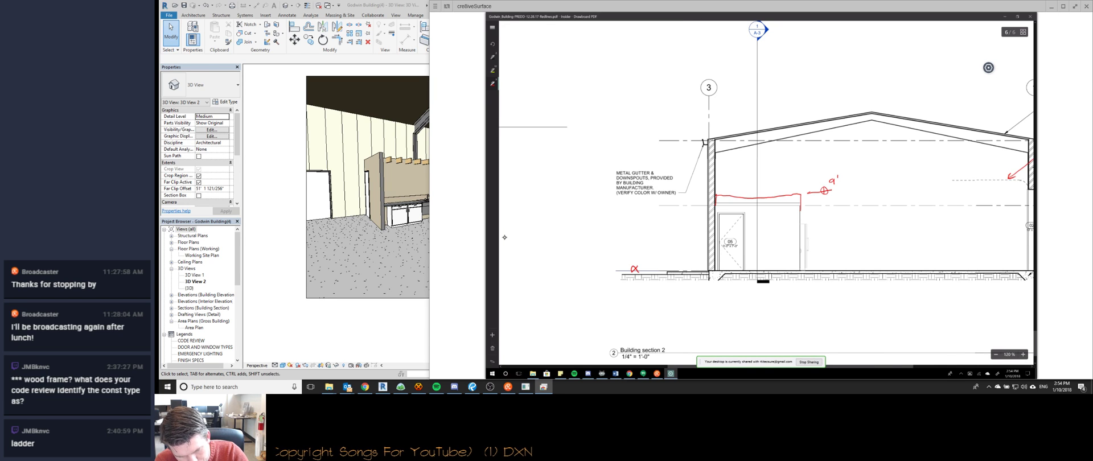
{"action": "scroll", "coordinate": [504, 237], "scroll_direction": "down", "scroll_amount": 2, "text": "ctrl"}
Circle the gutter-and-door corner in red, draw a leader, and handwrite a note at its end.
{"action": "left_click_drag", "start_coordinate": [773, 175], "coordinate": [734, 165]}
{"action": "left_click_drag", "start_coordinate": [728, 165], "coordinate": [749, 93]}
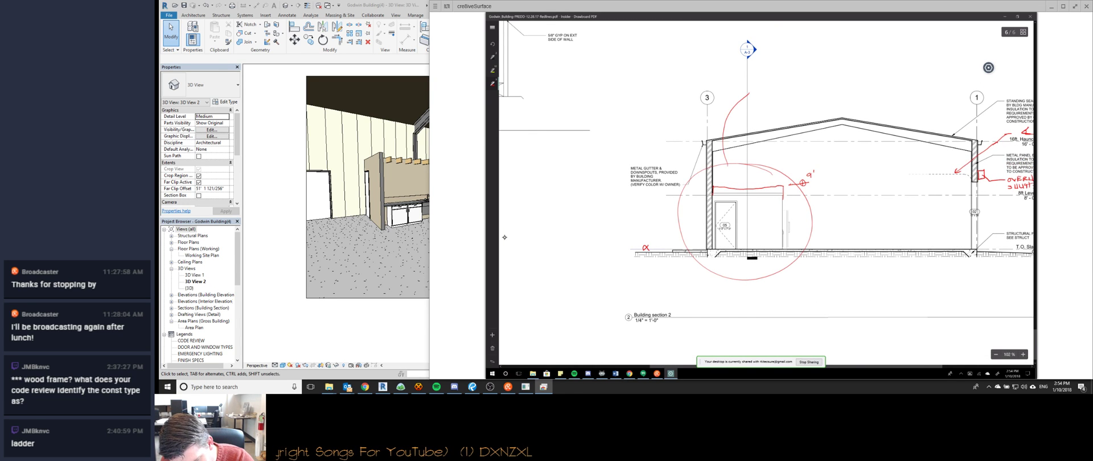
{"action": "left_click_drag", "start_coordinate": [753, 89], "coordinate": [753, 94]}
{"action": "left_click_drag", "start_coordinate": [757, 88], "coordinate": [758, 94]}
{"action": "left_click_drag", "start_coordinate": [763, 87], "coordinate": [763, 93]}
{"action": "left_click_drag", "start_coordinate": [768, 87], "coordinate": [768, 93]}
{"action": "left_click_drag", "start_coordinate": [770, 88], "coordinate": [775, 91]}
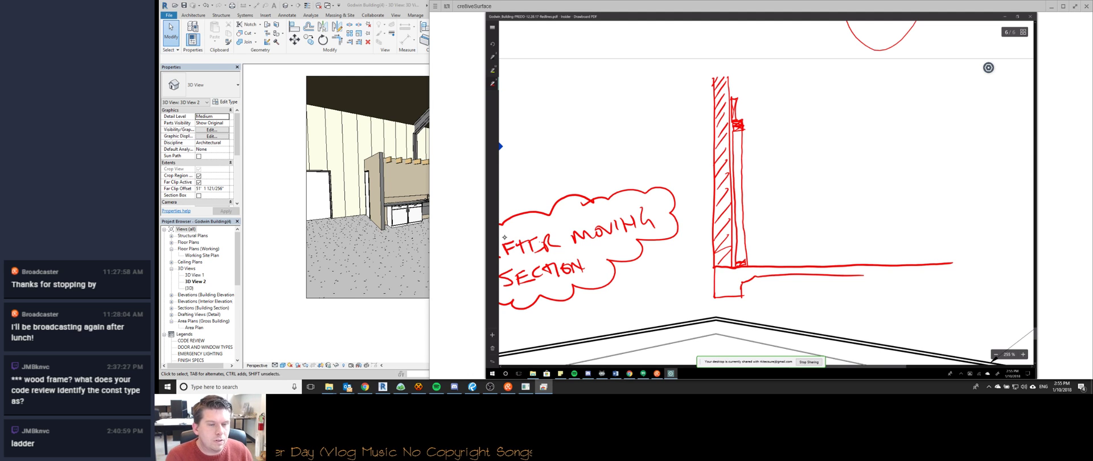
{"action": "left_click", "coordinate": [383, 182]}
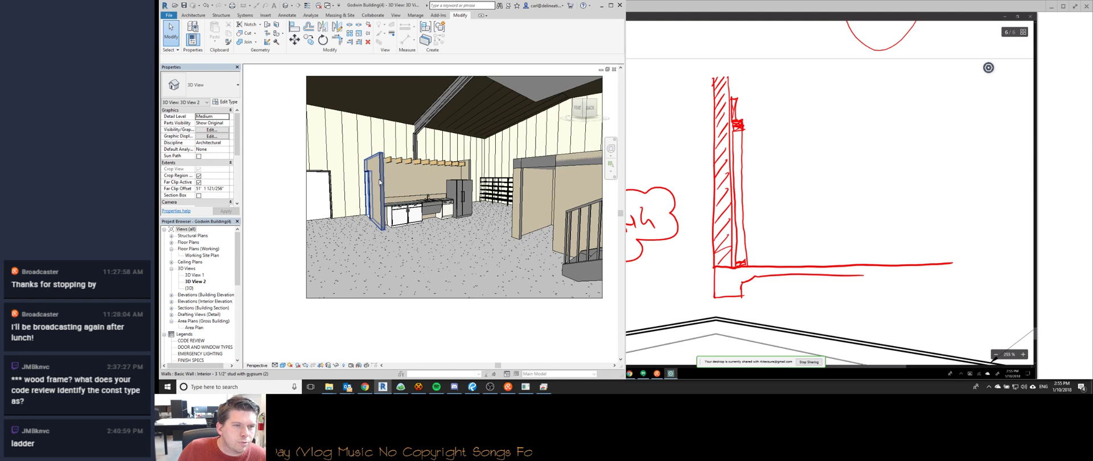
{"action": "left_click", "coordinate": [380, 182]}
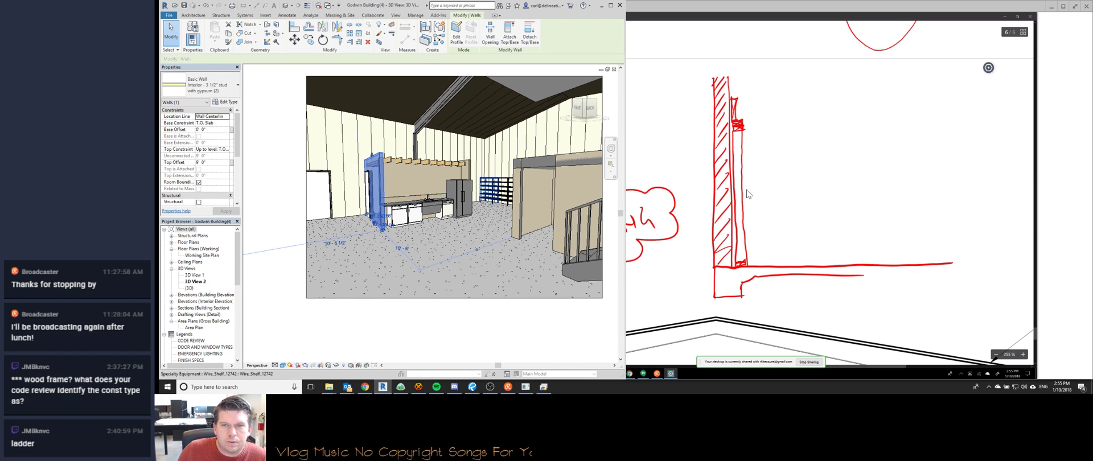
{"action": "left_click", "coordinate": [796, 185]}
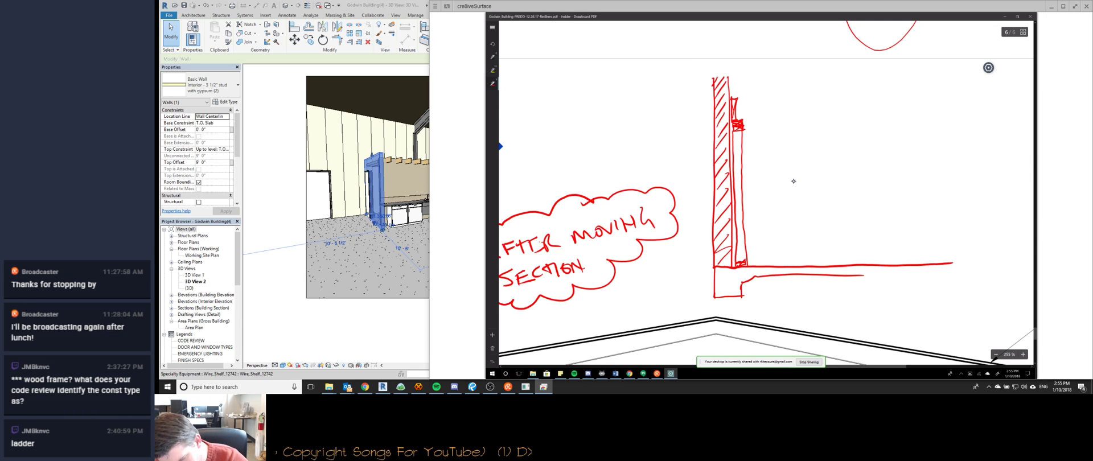
{"action": "left_click_drag", "start_coordinate": [916, 274], "coordinate": [965, 272]}
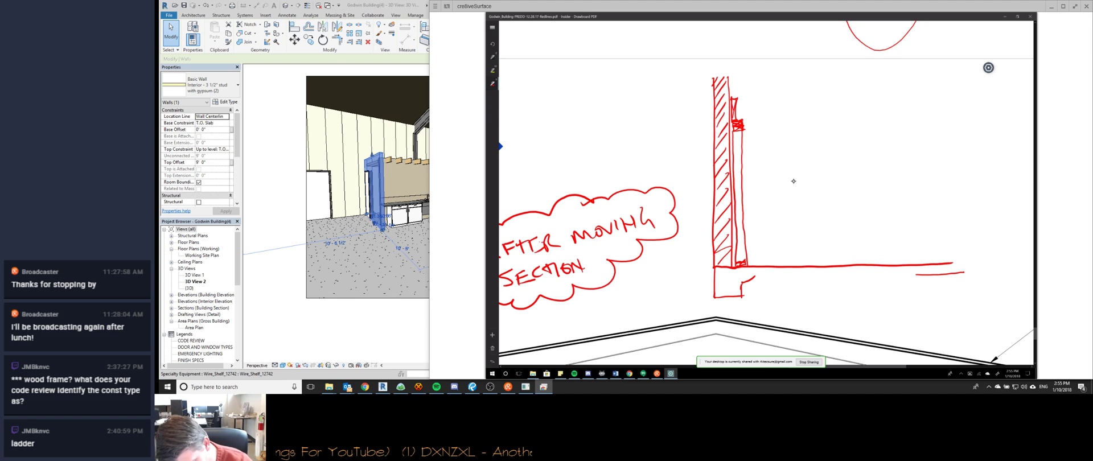
Extend the red slab line to the left and add a short stroke near the top.
{"action": "left_click_drag", "start_coordinate": [755, 276], "coordinate": [774, 276]}
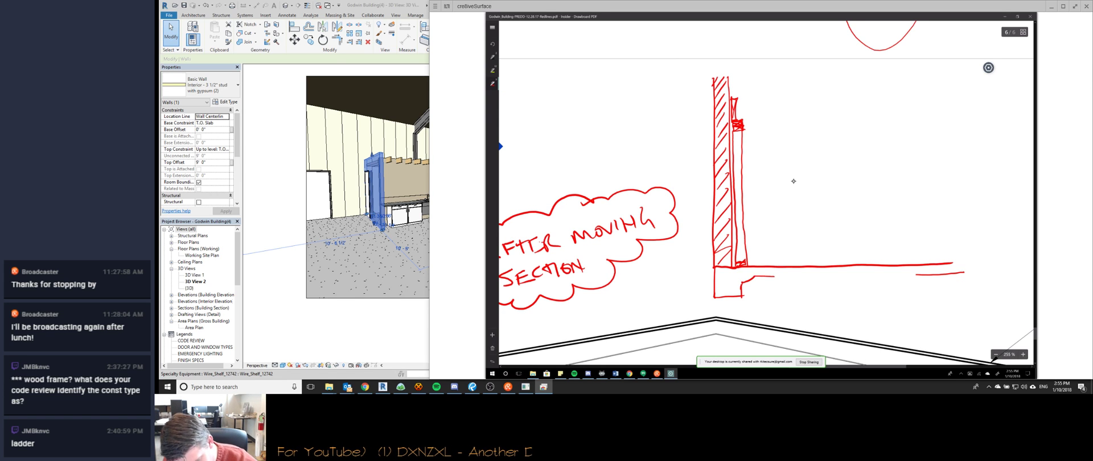
{"action": "left_click_drag", "start_coordinate": [916, 274], "coordinate": [858, 275]}
{"action": "scroll", "coordinate": [793, 181], "scroll_direction": "right", "scroll_amount": 1}
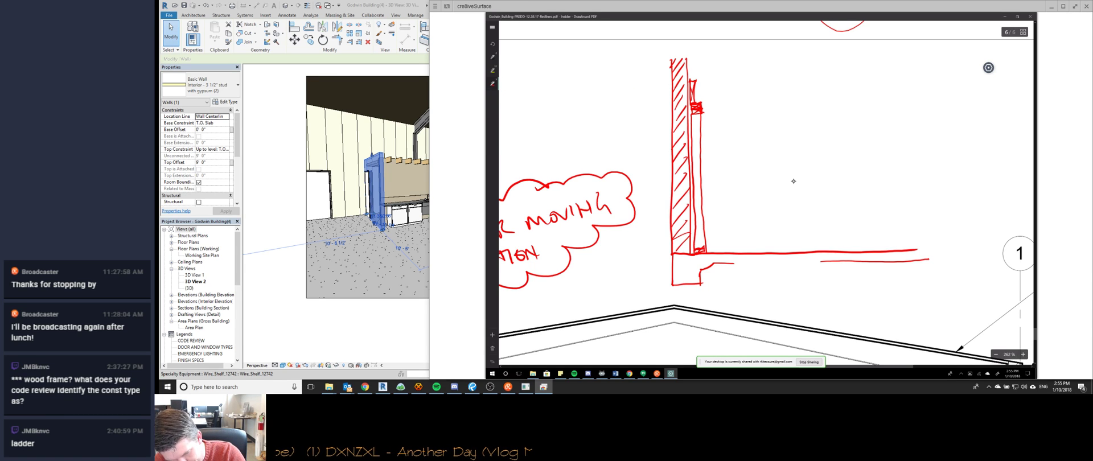
{"action": "mouse_move", "coordinate": [892, 100]}
{"action": "left_mouse_down"}
{"action": "mouse_move", "coordinate": [870, 101]}
{"action": "mouse_move", "coordinate": [883, 121]}
{"action": "left_mouse_up"}
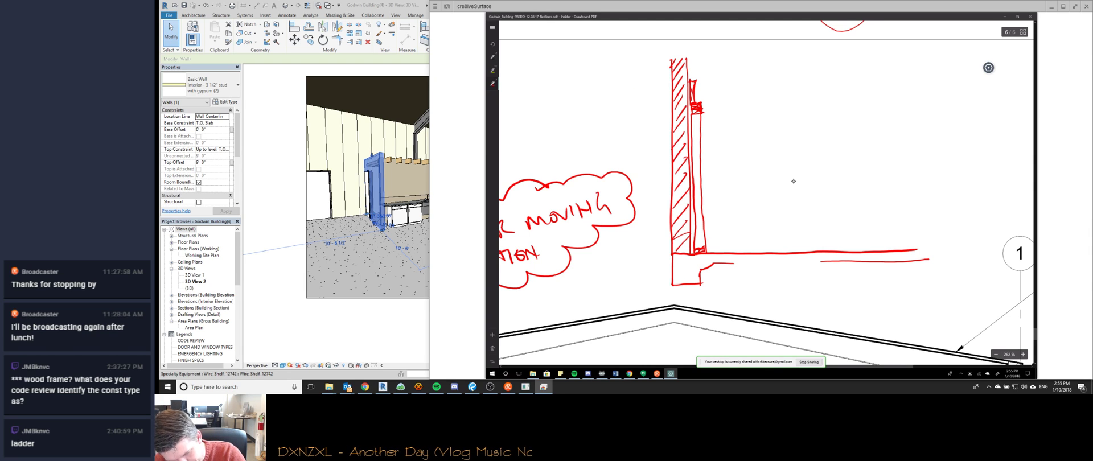
Sketch a new stud with both edges and a bottom plate, erasing a misdrawn edge.
{"action": "left_click_drag", "start_coordinate": [875, 248], "coordinate": [877, 134]}
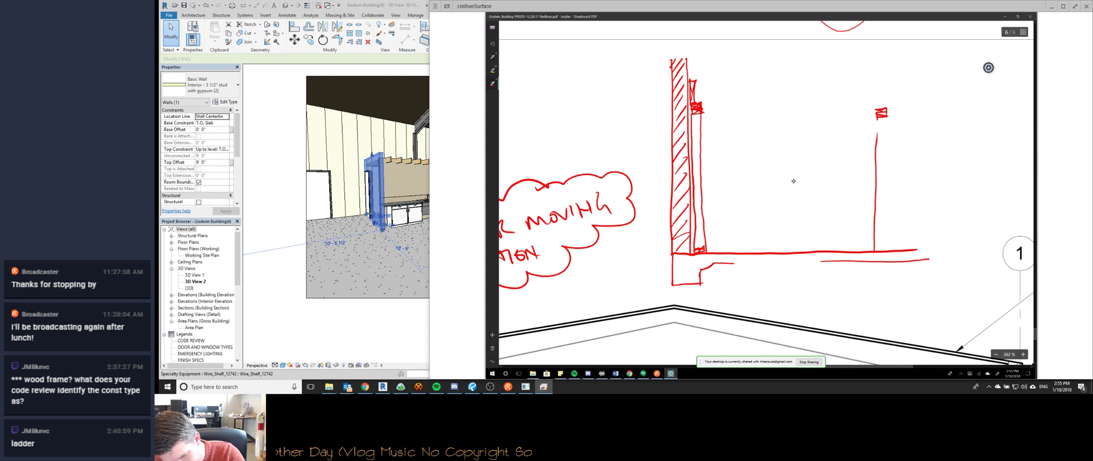
{"action": "left_click_drag", "start_coordinate": [886, 114], "coordinate": [888, 254]}
{"action": "left_click_drag", "start_coordinate": [892, 193], "coordinate": [892, 256]}
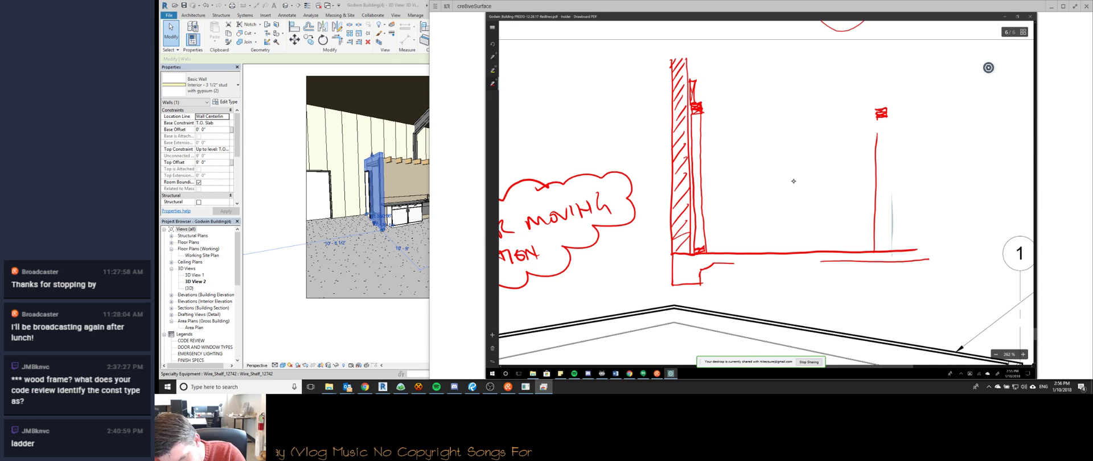
{"action": "left_click_drag", "start_coordinate": [886, 116], "coordinate": [887, 251]}
{"action": "left_click_drag", "start_coordinate": [887, 245], "coordinate": [876, 250]}
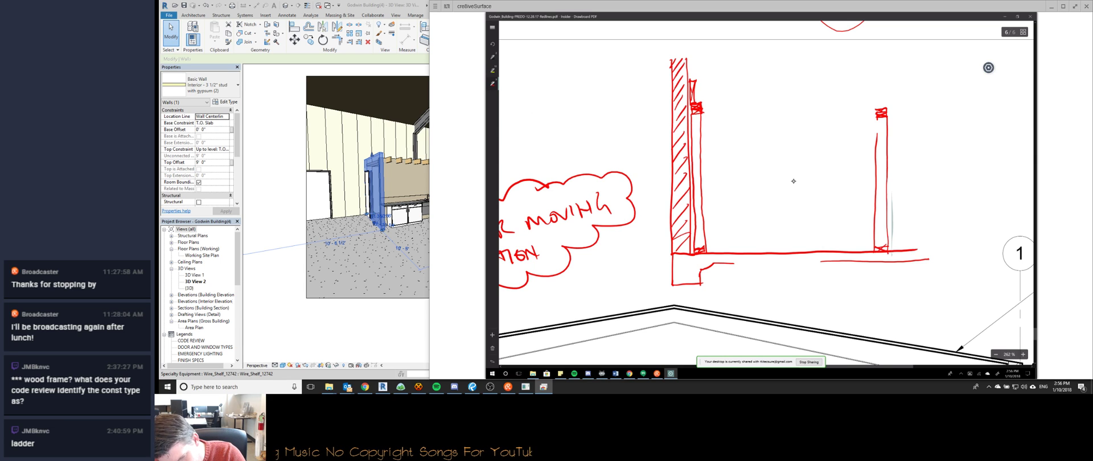
{"action": "left_click_drag", "start_coordinate": [877, 117], "coordinate": [876, 142]}
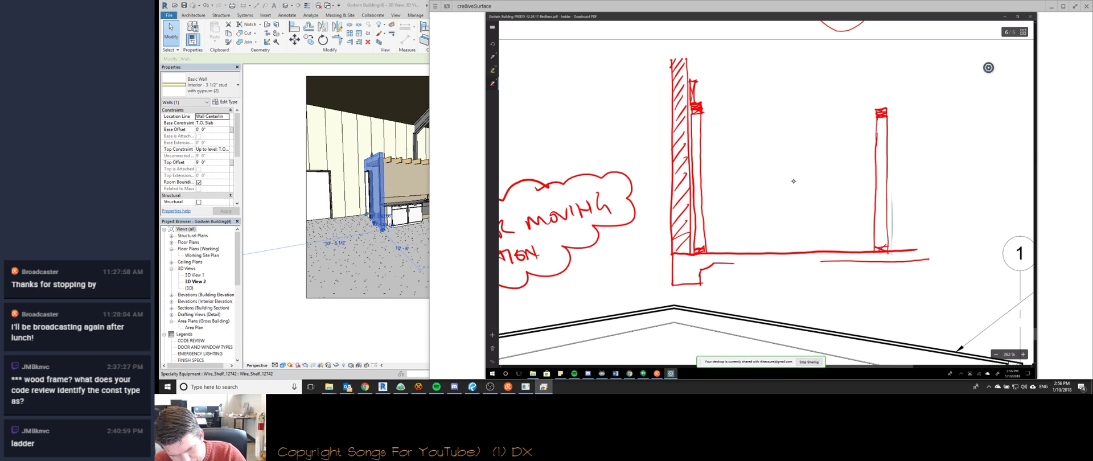
Draw a header across the studs and hatch the small box beneath it.
{"action": "left_click_drag", "start_coordinate": [693, 81], "coordinate": [922, 85]}
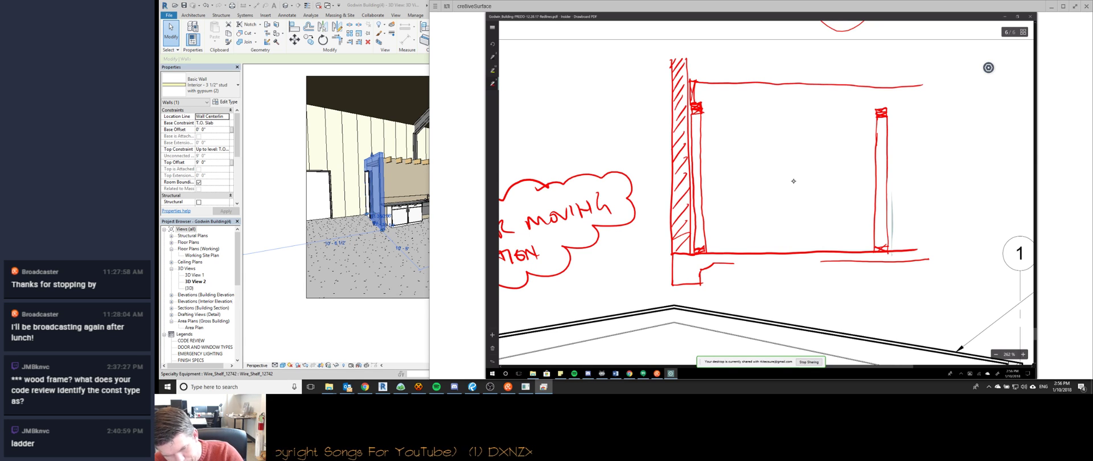
{"action": "left_click_drag", "start_coordinate": [694, 101], "coordinate": [938, 105]}
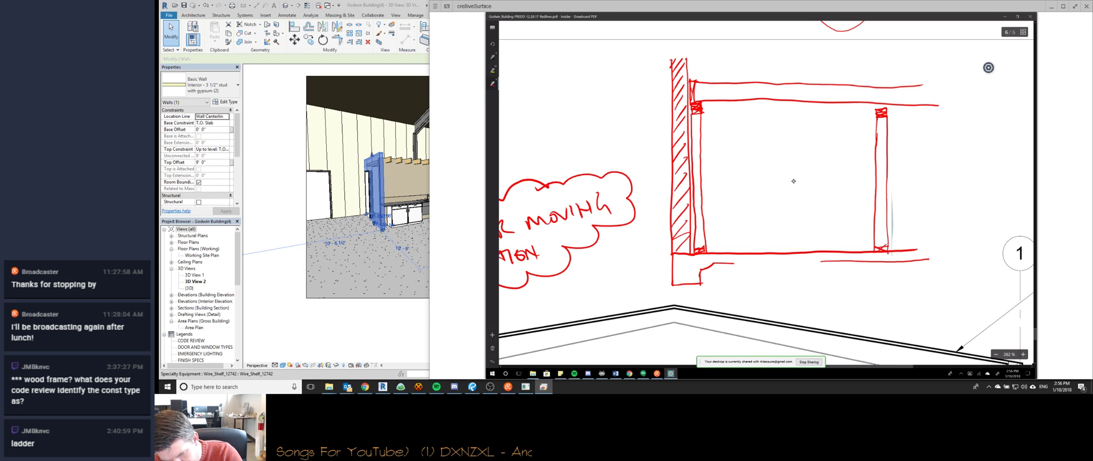
{"action": "left_click_drag", "start_coordinate": [919, 85], "coordinate": [937, 105]}
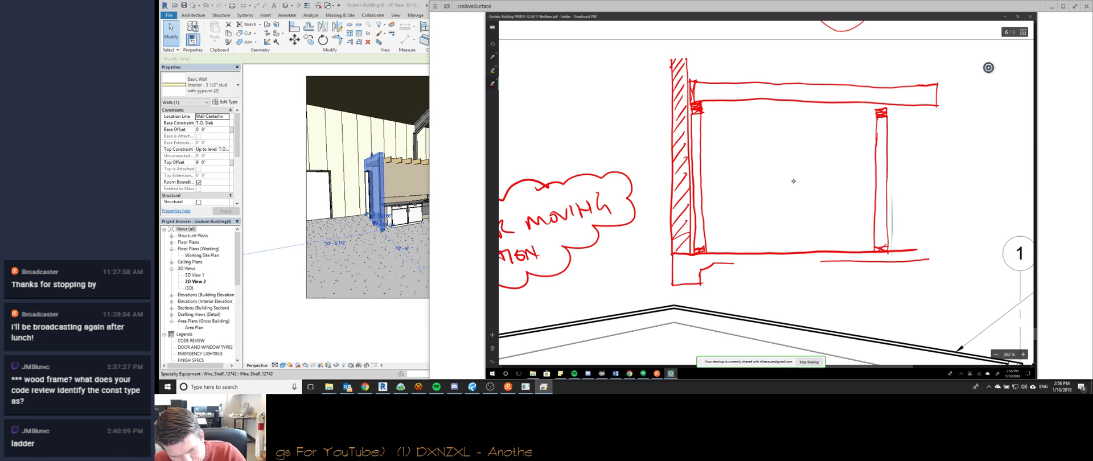
{"action": "left_click_drag", "start_coordinate": [875, 122], "coordinate": [887, 115]}
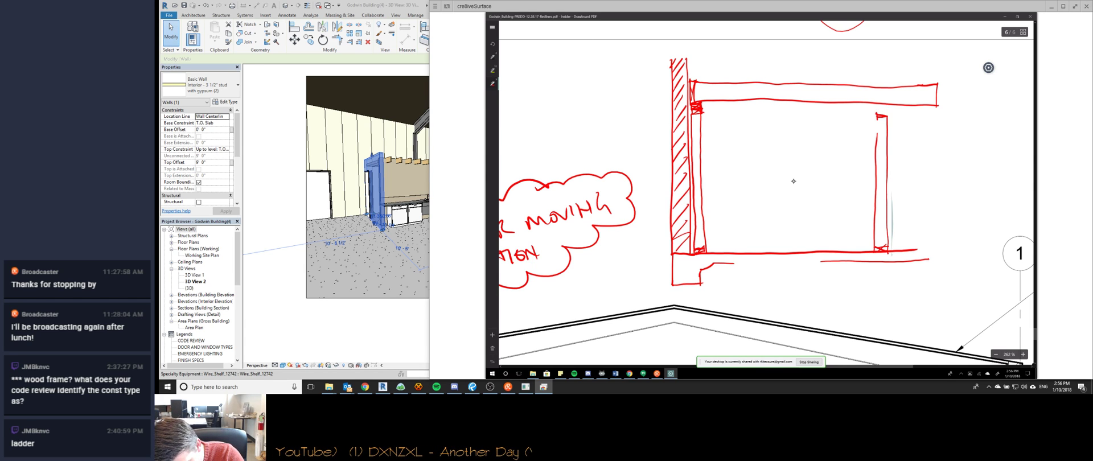
{"action": "left_click_drag", "start_coordinate": [877, 104], "coordinate": [887, 109]}
{"action": "mouse_move", "coordinate": [888, 103]}
{"action": "left_mouse_down"}
{"action": "mouse_move", "coordinate": [877, 108]}
{"action": "mouse_move", "coordinate": [887, 117]}
{"action": "left_mouse_up"}
{"action": "left_click_drag", "start_coordinate": [887, 110], "coordinate": [876, 142]}
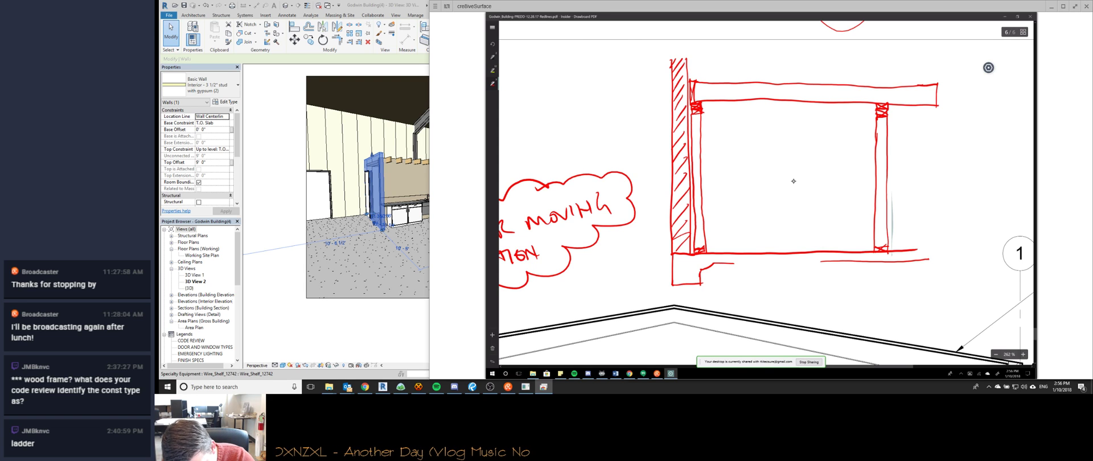
Draw red lines along both studs' inner edges and beneath the top beam, then zoom in.
{"action": "left_click_drag", "start_coordinate": [703, 103], "coordinate": [703, 115]}
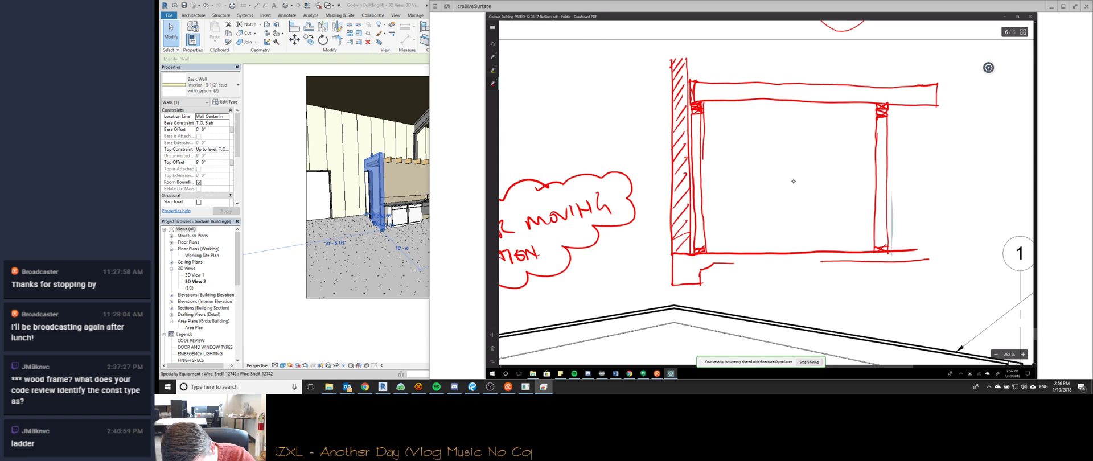
{"action": "left_click_drag", "start_coordinate": [702, 176], "coordinate": [707, 252]}
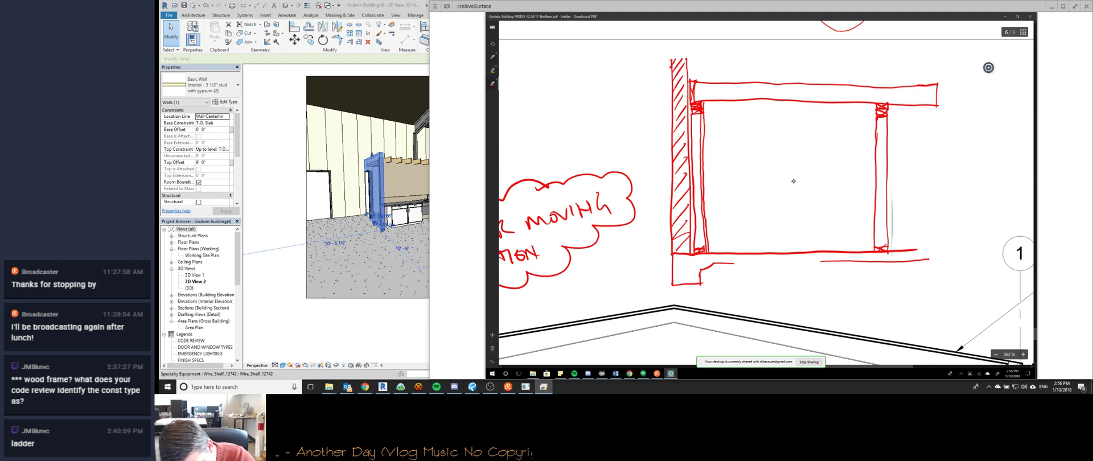
{"action": "left_click_drag", "start_coordinate": [873, 104], "coordinate": [867, 247]}
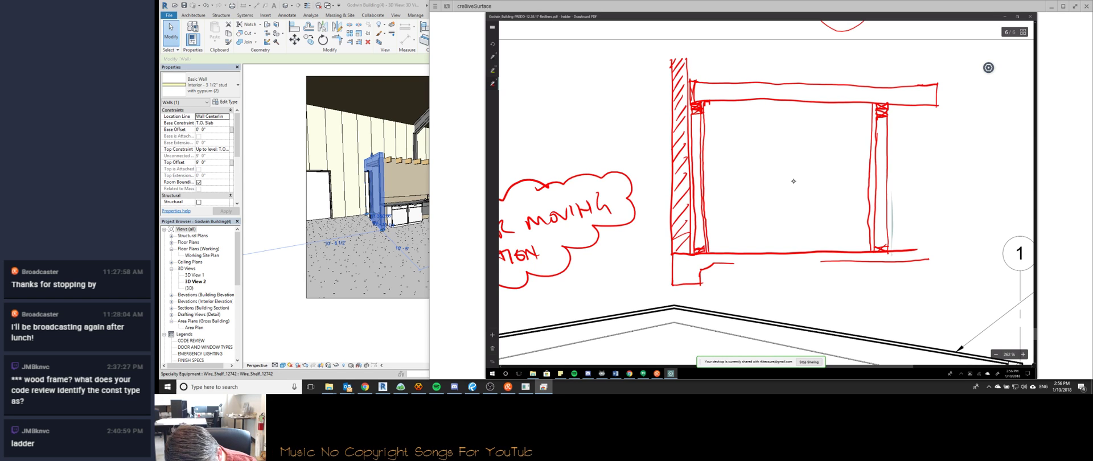
{"action": "left_click_drag", "start_coordinate": [711, 104], "coordinate": [861, 107]}
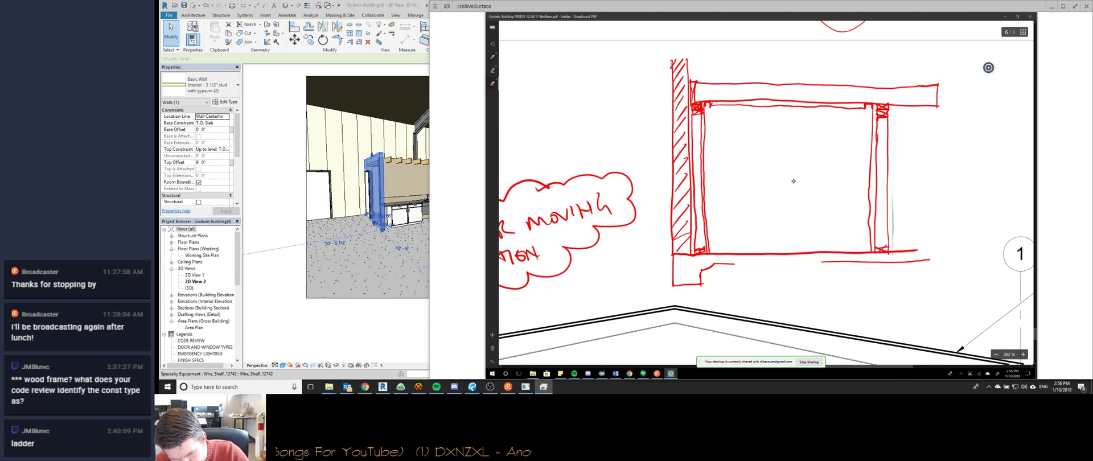
{"action": "scroll", "coordinate": [794, 181], "scroll_direction": "up", "scroll_amount": 2, "text": "ctrl"}
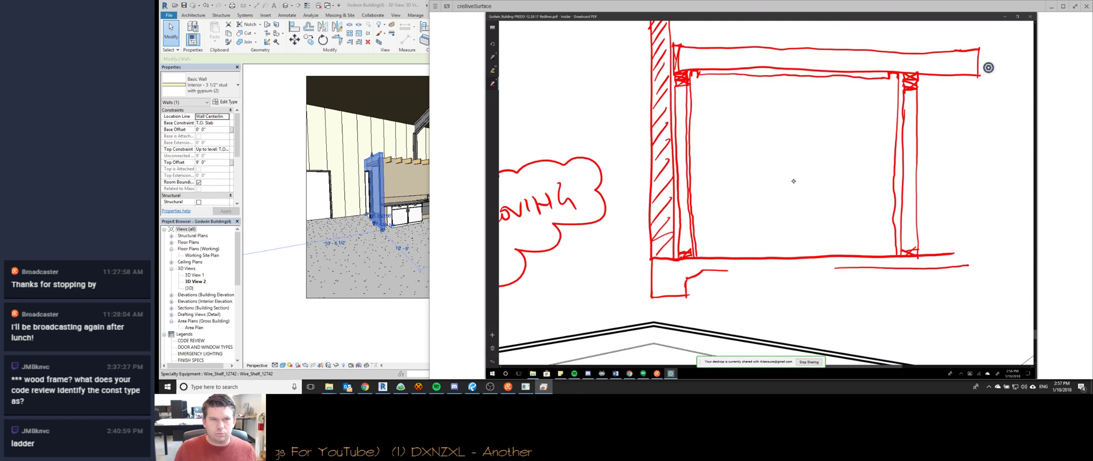
{"action": "left_click", "coordinate": [418, 386]}
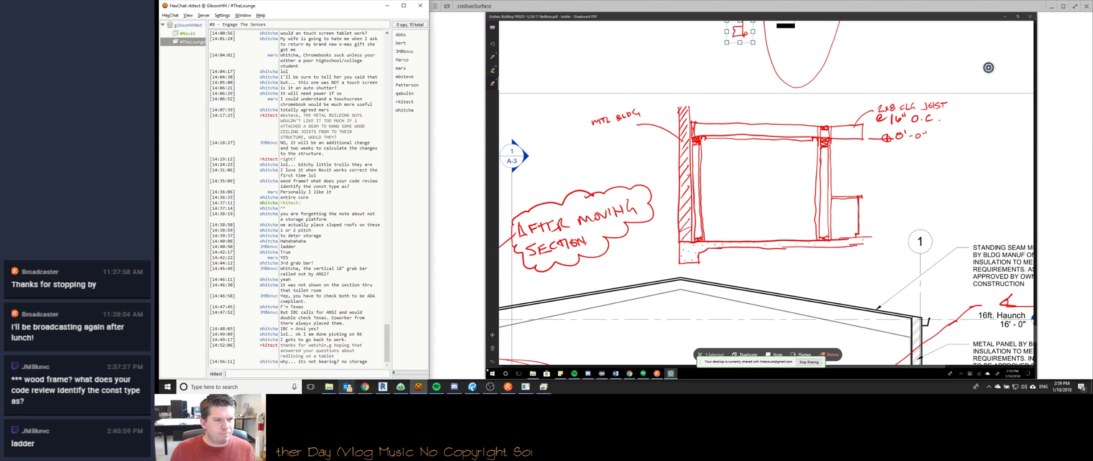
Return to the Revit 3D kitchen view.
{"action": "left_click", "coordinate": [382, 387]}
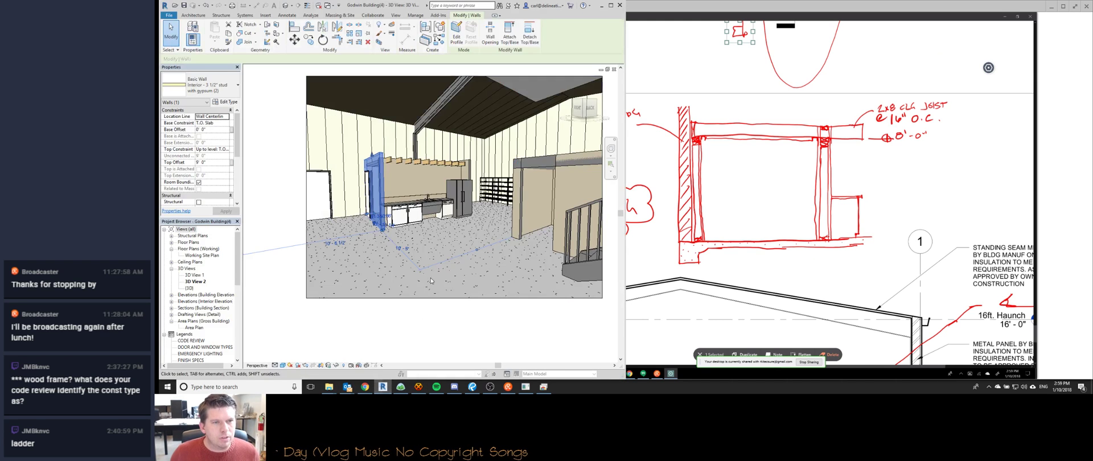
Walk the Revit camera toward the kitchen counter, then snap the redlined drawing set to the left half.
{"action": "key", "text": "shift+w"}
{"action": "left_click_drag", "start_coordinate": [430, 302], "coordinate": [397, 345]}
{"action": "key", "text": "Escape"}
{"action": "key", "text": "Escape"}
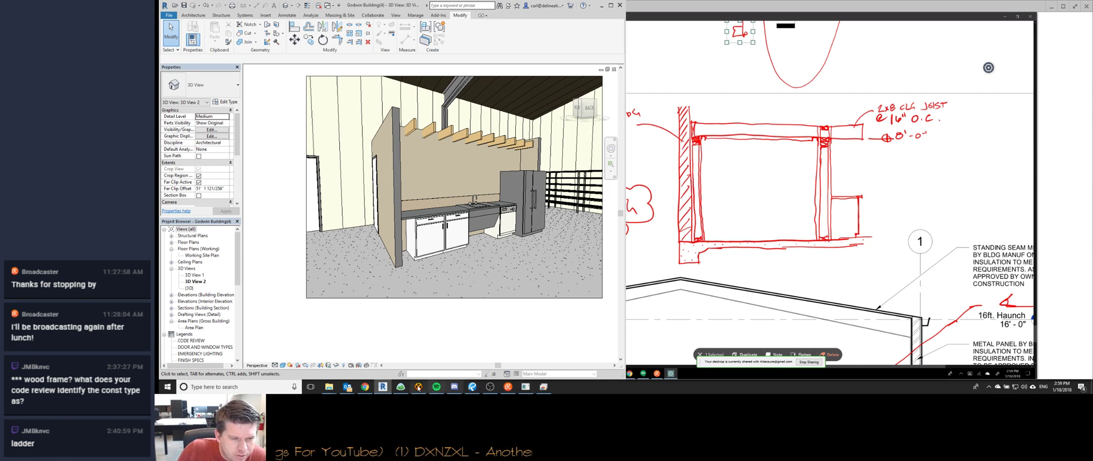
{"action": "left_click", "coordinate": [472, 386]}
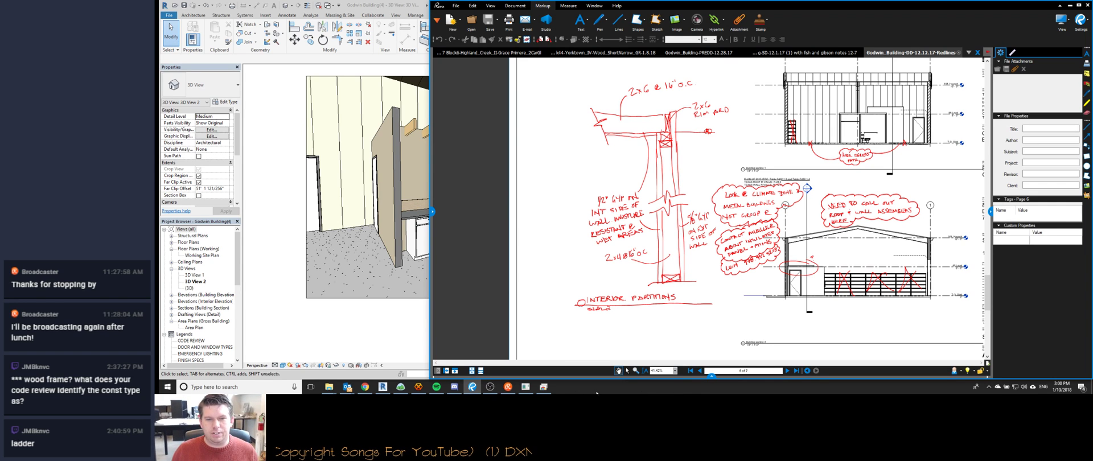
{"action": "key", "text": "super+Left"}
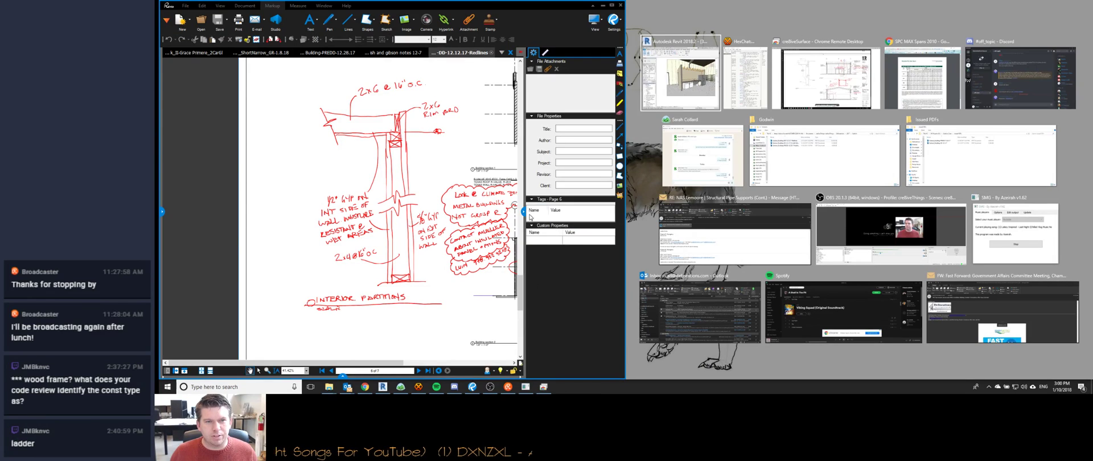
Snap the remote-desktop PDF markup to the right half beside the drawing set and zoom in.
{"action": "left_click", "coordinate": [826, 79]}
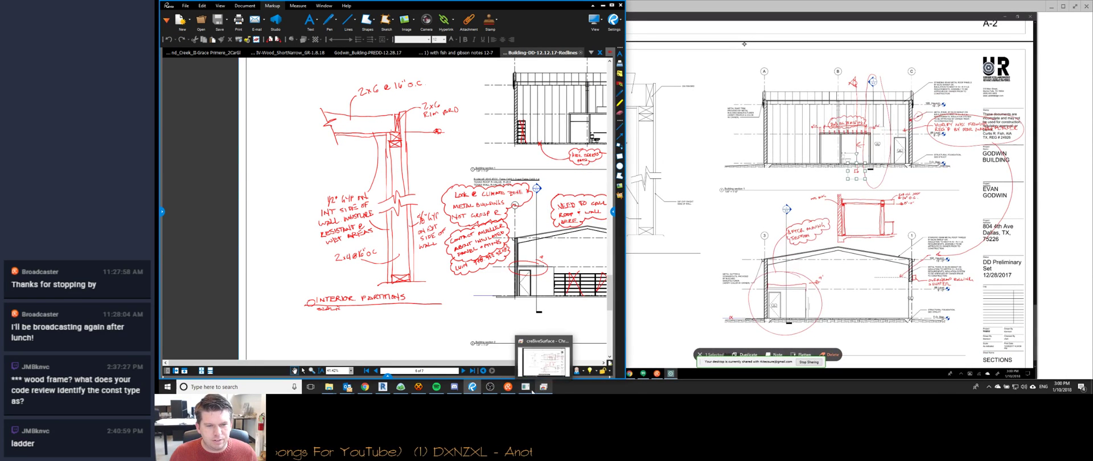
{"action": "left_click", "coordinate": [543, 388]}
{"action": "key", "text": "super+Left"}
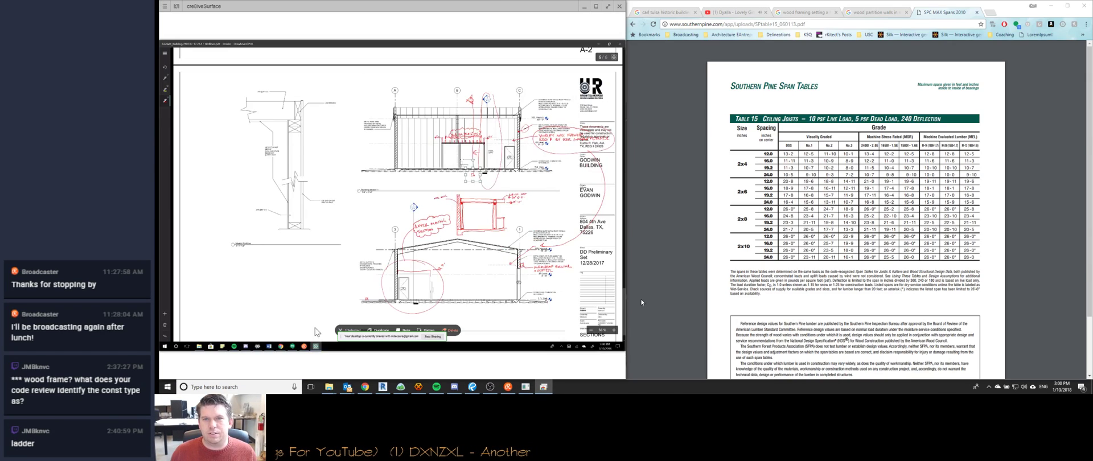
{"action": "key", "text": "super+Right"}
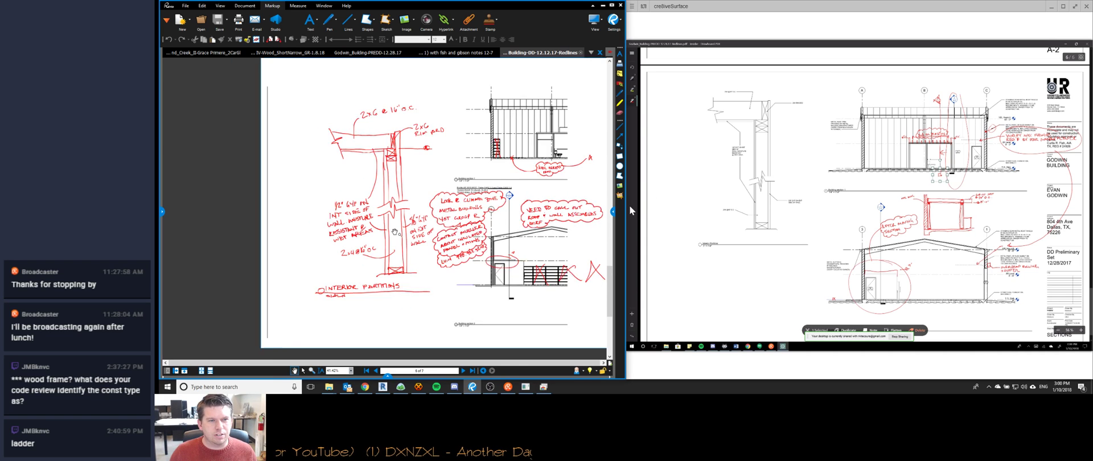
{"action": "left_click", "coordinate": [691, 216]}
{"action": "scroll", "coordinate": [723, 188], "scroll_direction": "up", "scroll_amount": 3}
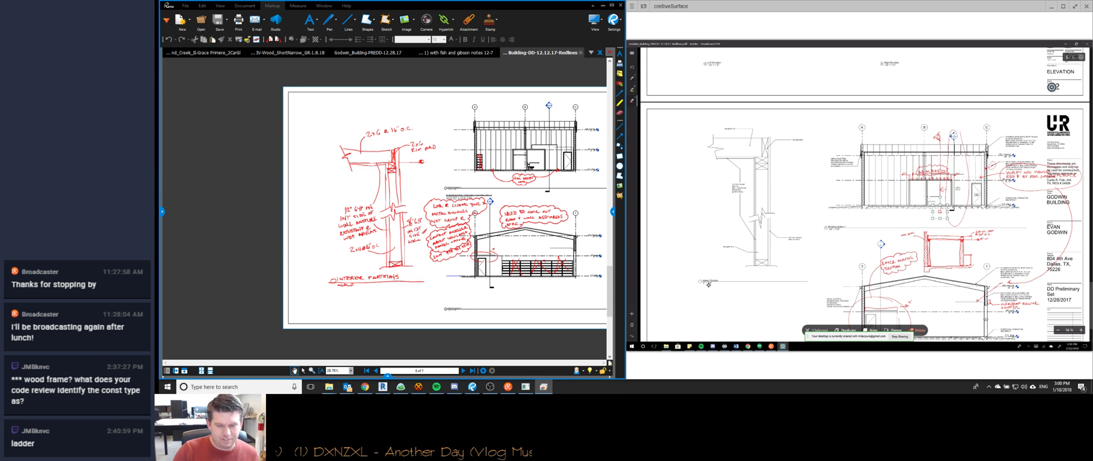
{"action": "scroll", "coordinate": [709, 285], "scroll_direction": "up", "scroll_amount": 4}
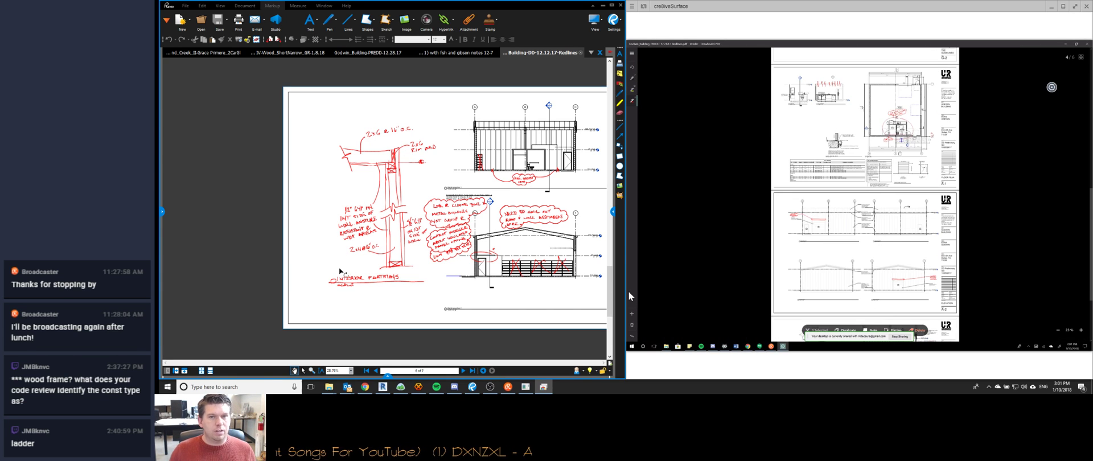
{"action": "left_click", "coordinate": [541, 7]}
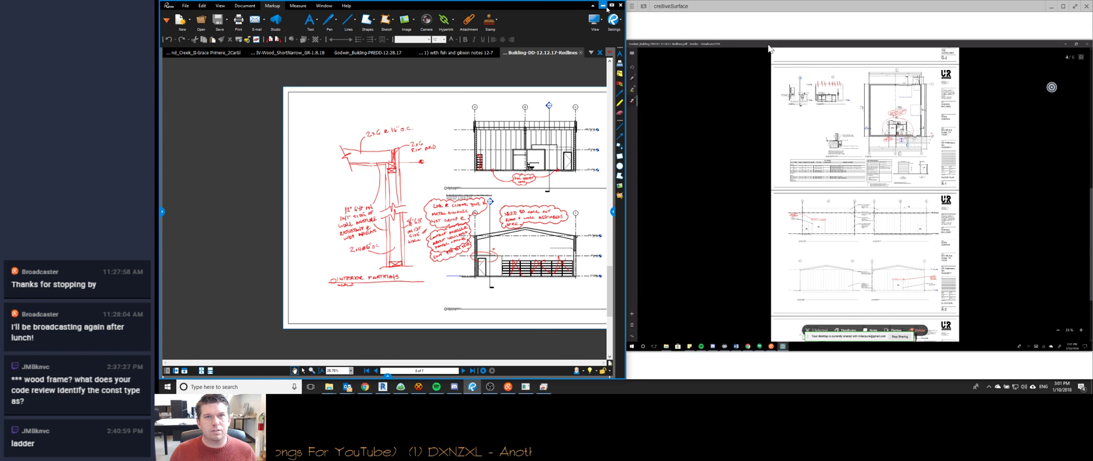
Minimize the drawing set and capture a screenshot of the Revit kitchen view.
{"action": "left_click", "coordinate": [603, 6]}
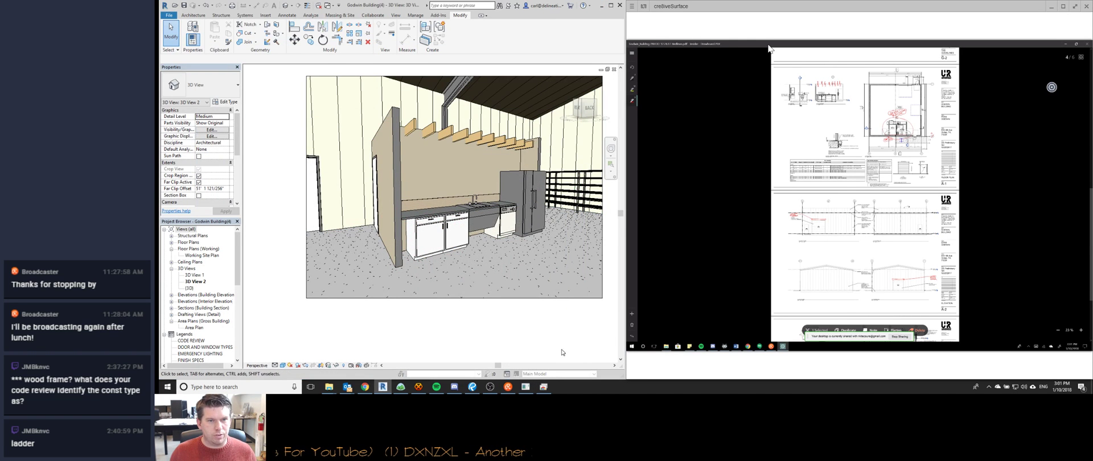
{"action": "scroll", "coordinate": [527, 323], "scroll_direction": "up", "scroll_amount": 2}
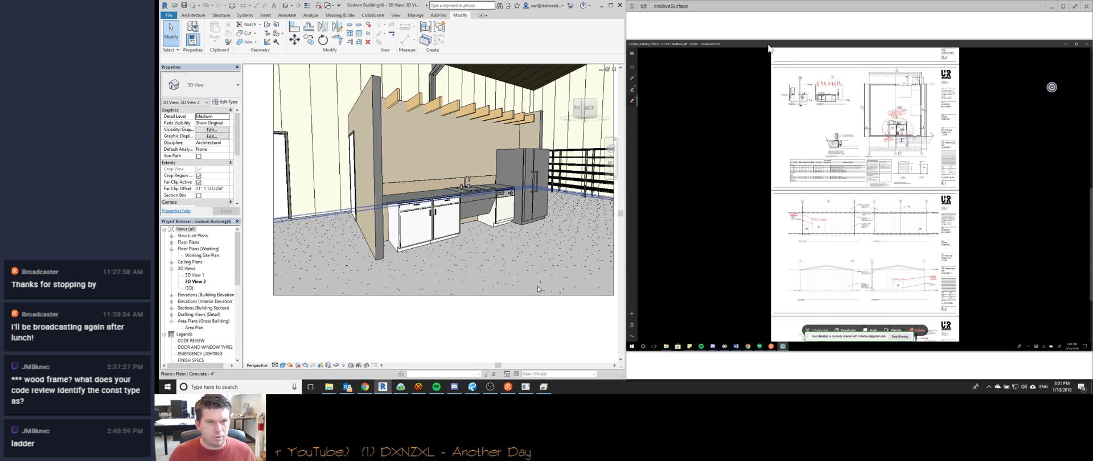
{"action": "key", "text": "ctrl+Print"}
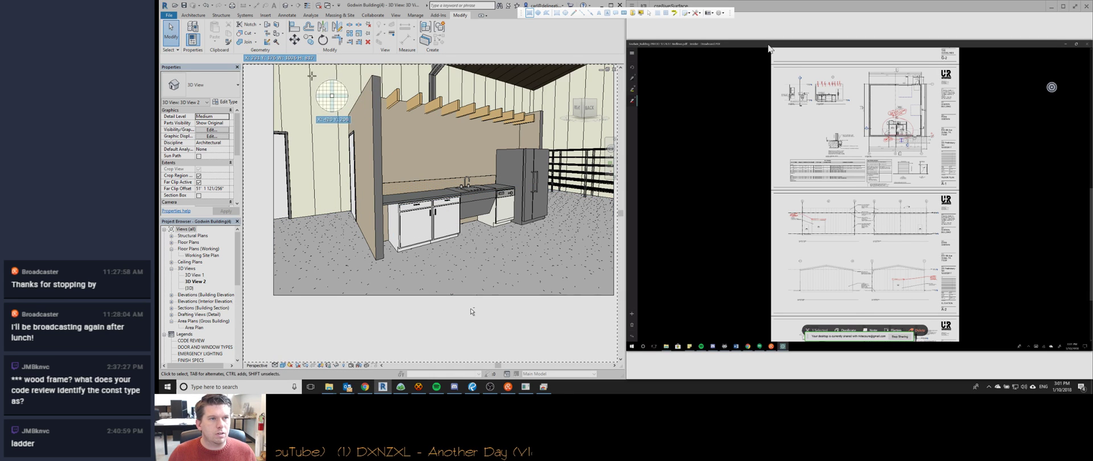
{"action": "left_click_drag", "start_coordinate": [316, 69], "coordinate": [567, 278]}
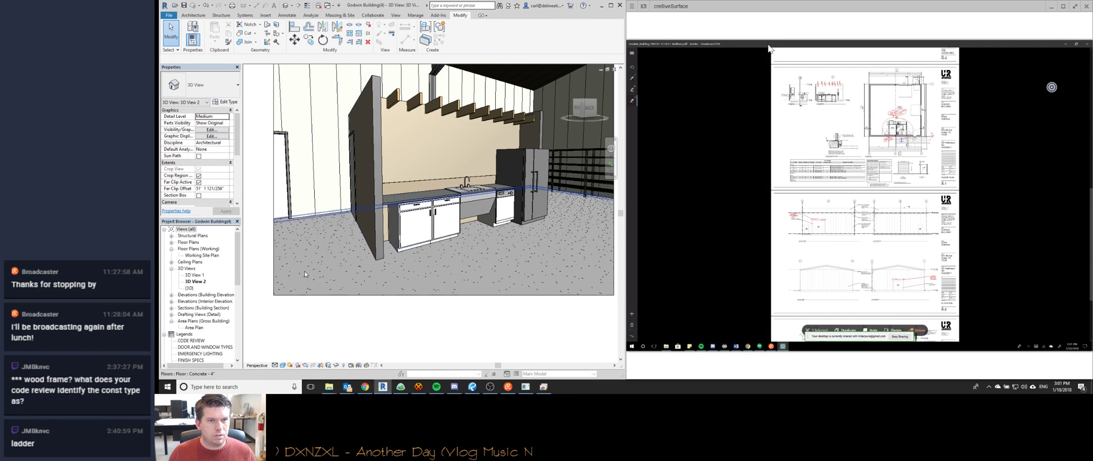
Set the view's detail level to Fine and apply ambient shadows in Graphic Display Options.
{"action": "left_click", "coordinate": [275, 366]}
{"action": "left_click", "coordinate": [285, 359]}
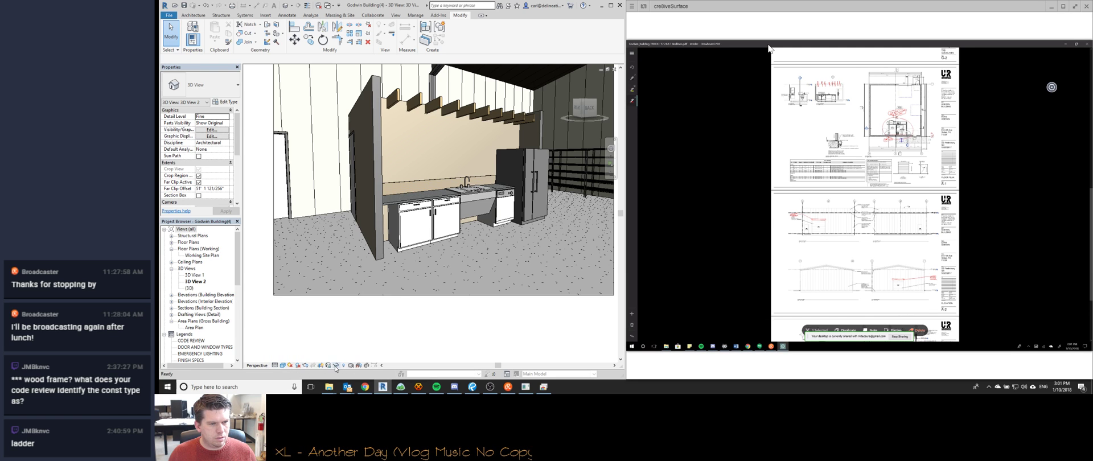
{"action": "left_click", "coordinate": [282, 365]}
{"action": "left_click", "coordinate": [298, 311]}
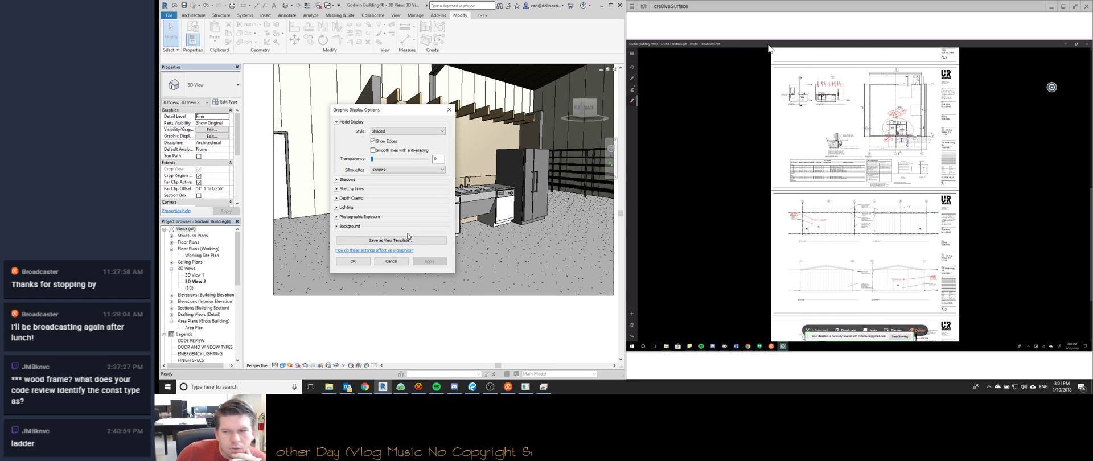
{"action": "left_click", "coordinate": [338, 179]}
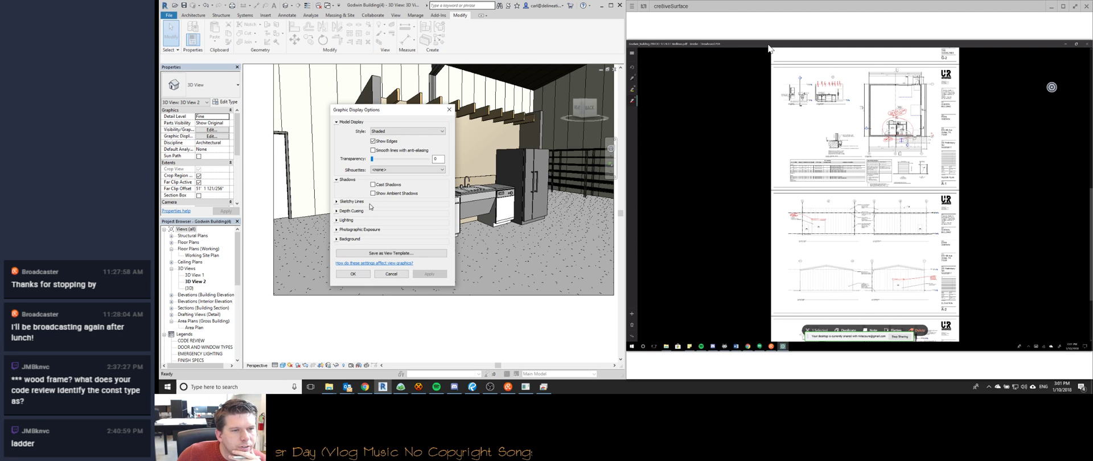
{"action": "left_click", "coordinate": [373, 192]}
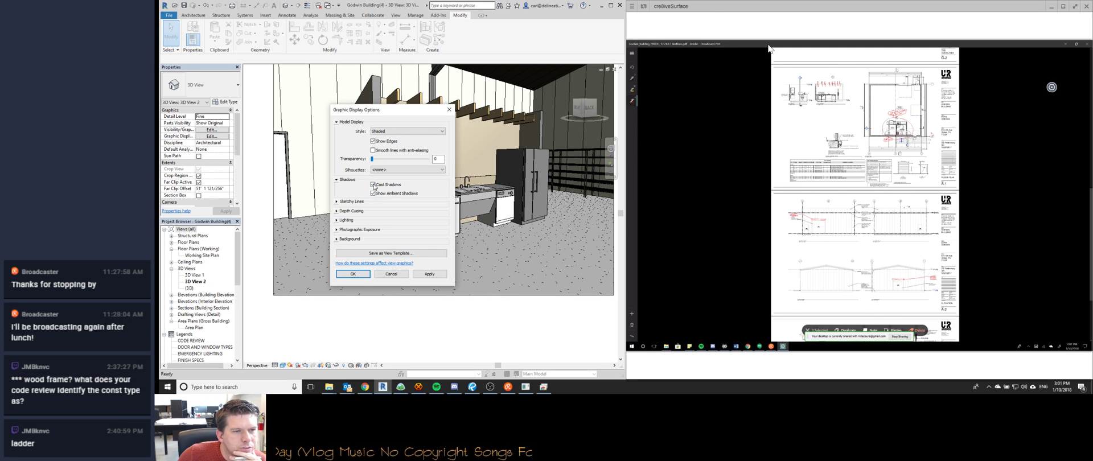
{"action": "left_click", "coordinate": [424, 275]}
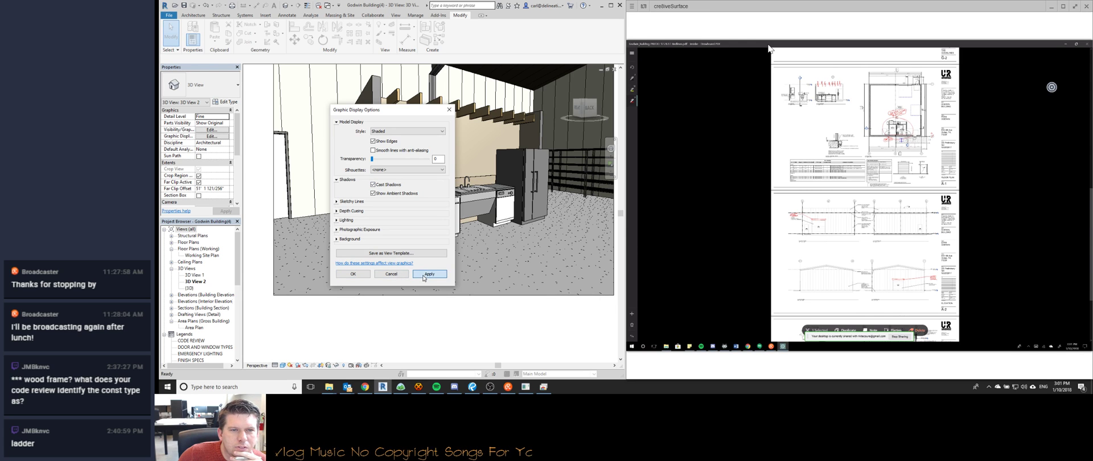
Tune lighting to ambient light 16 and sun 14, applying each change, then close the dialog.
{"action": "left_click", "coordinate": [336, 219]}
{"action": "left_click", "coordinate": [396, 274]}
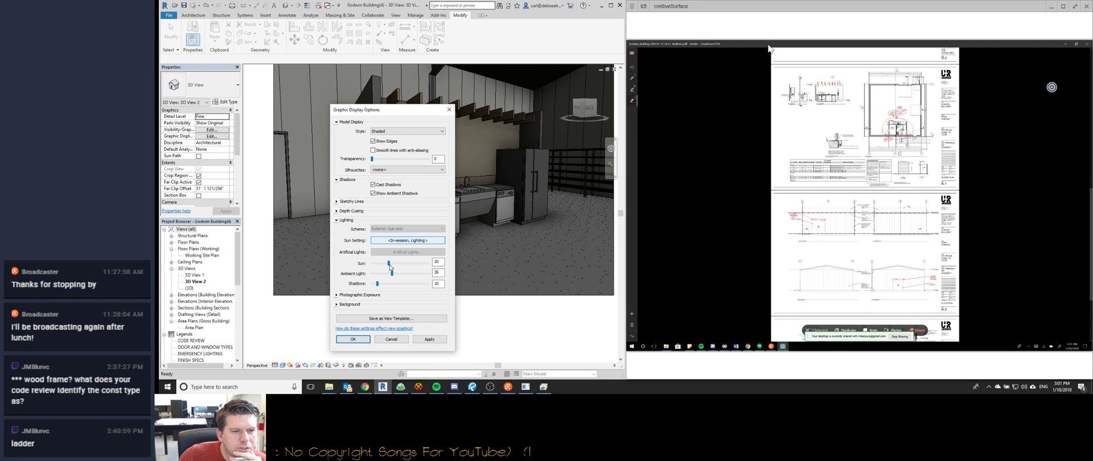
{"action": "left_click", "coordinate": [428, 340]}
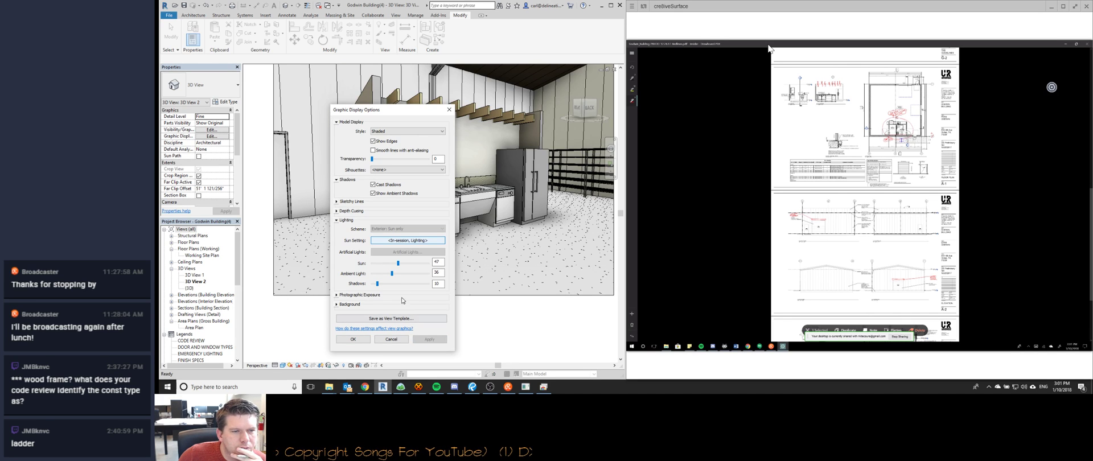
{"action": "left_click", "coordinate": [387, 274]}
{"action": "left_click", "coordinate": [429, 339]}
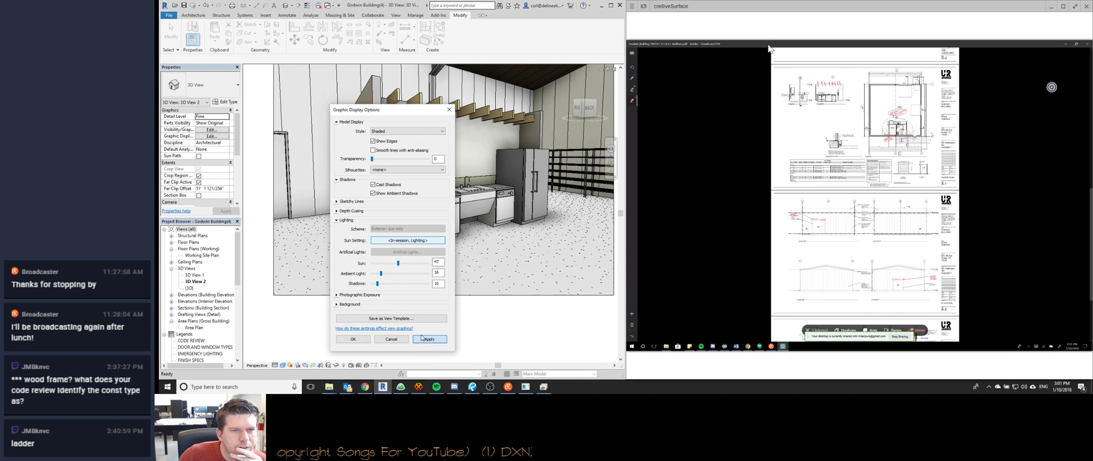
{"action": "left_click", "coordinate": [395, 265]}
{"action": "left_click", "coordinate": [429, 340]}
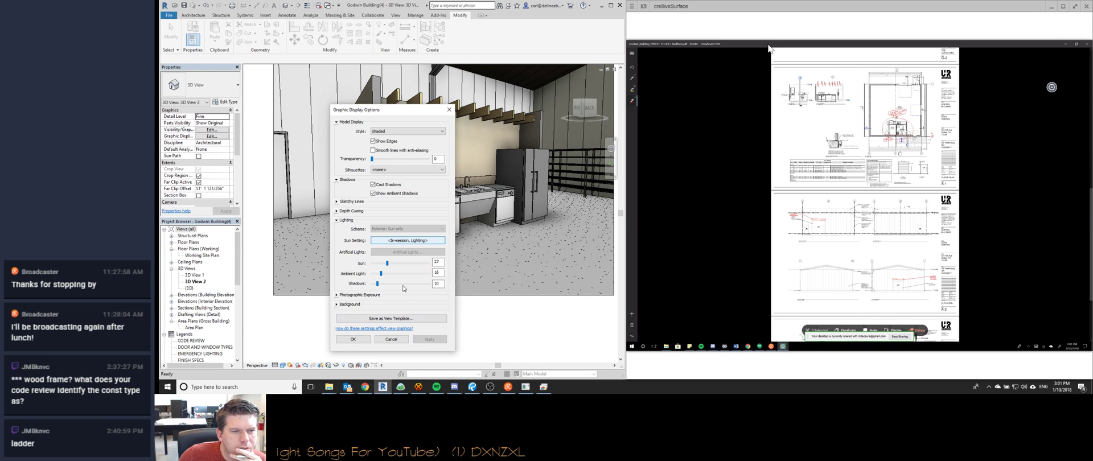
{"action": "left_click_drag", "start_coordinate": [388, 266], "coordinate": [388, 270]}
{"action": "left_click", "coordinate": [429, 339]}
{"action": "left_click_drag", "start_coordinate": [377, 264], "coordinate": [379, 265]}
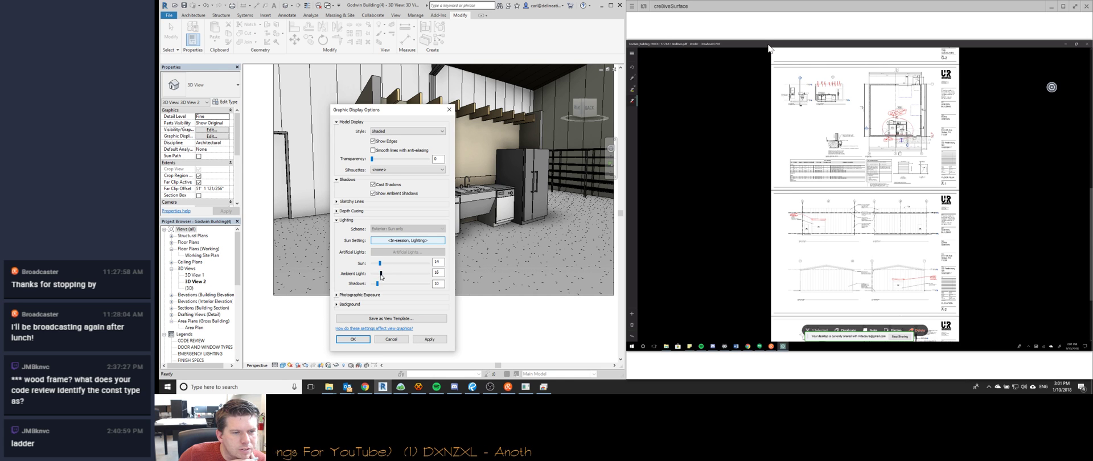
{"action": "left_click", "coordinate": [428, 339]}
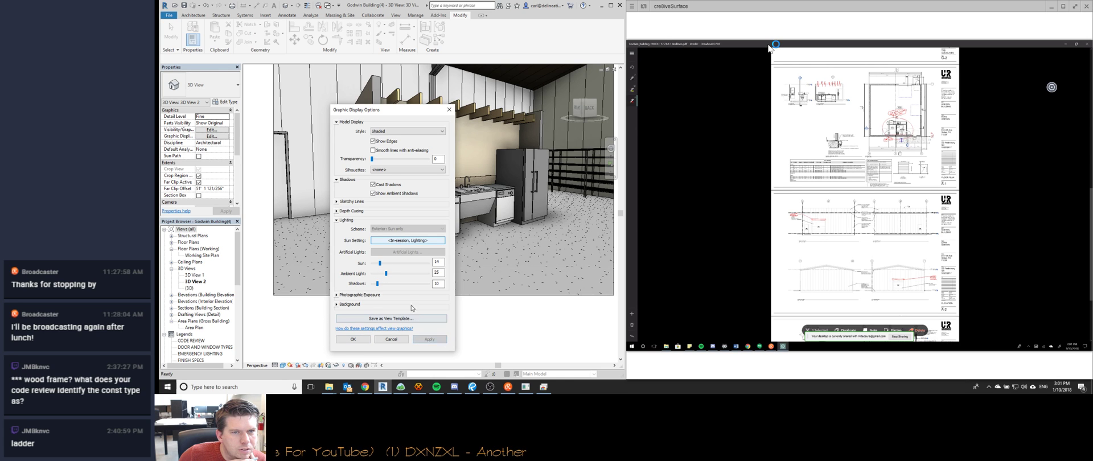
{"action": "left_click", "coordinate": [383, 340]}
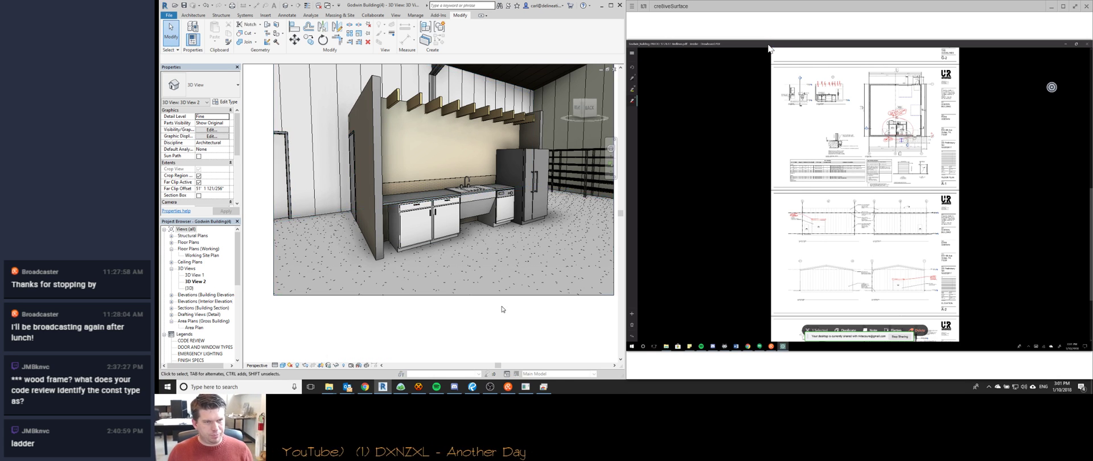
Select the sink casework and drag its top down below the counter.
{"action": "left_click", "coordinate": [472, 205]}
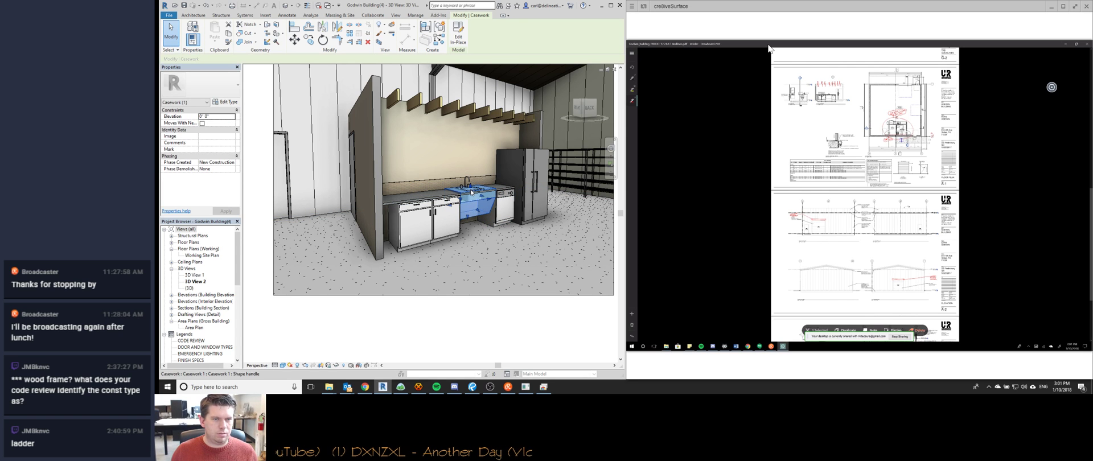
{"action": "scroll", "coordinate": [464, 186], "scroll_direction": "up", "scroll_amount": 5}
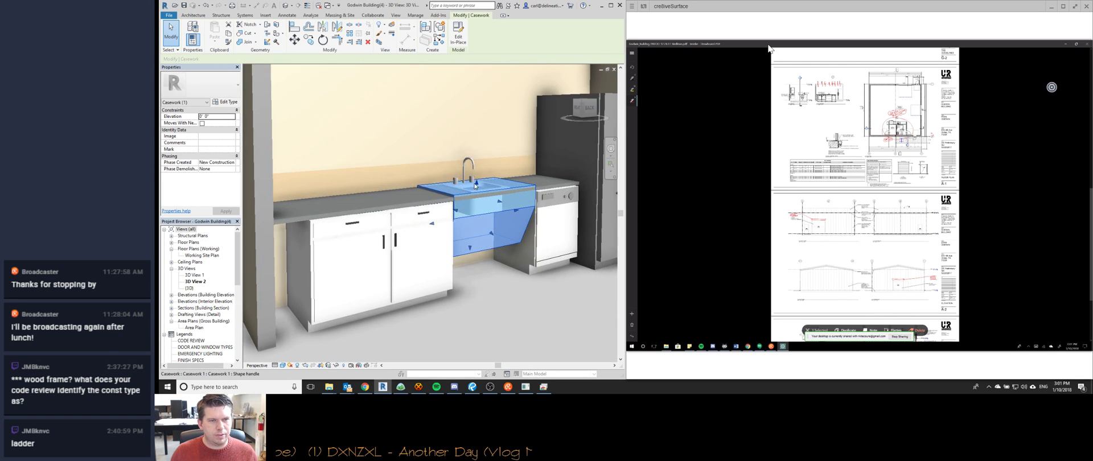
{"action": "left_click_drag", "start_coordinate": [476, 182], "coordinate": [479, 197]}
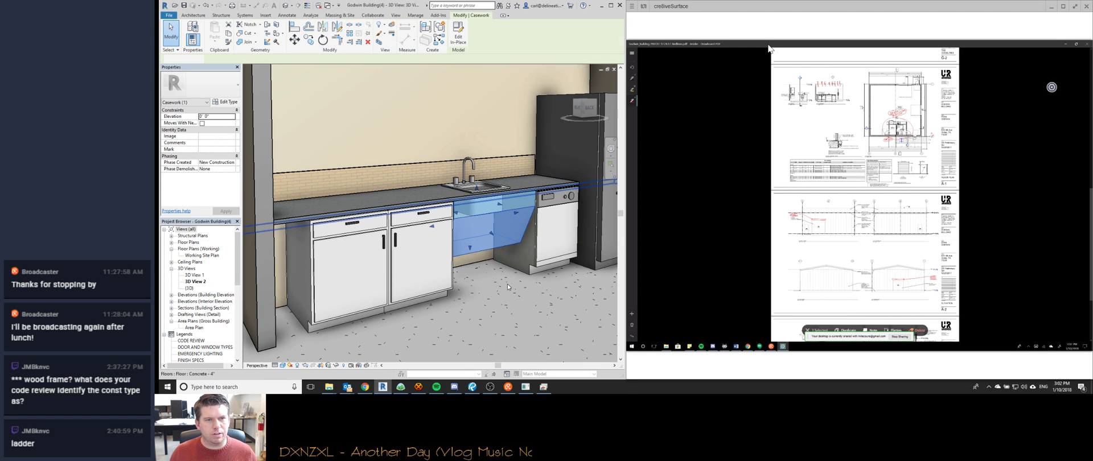
{"action": "left_click", "coordinate": [514, 262]}
{"action": "middle_click_drag", "start_coordinate": [513, 262], "coordinate": [514, 263]}
{"action": "scroll", "coordinate": [514, 263], "scroll_direction": "down", "scroll_amount": 6}
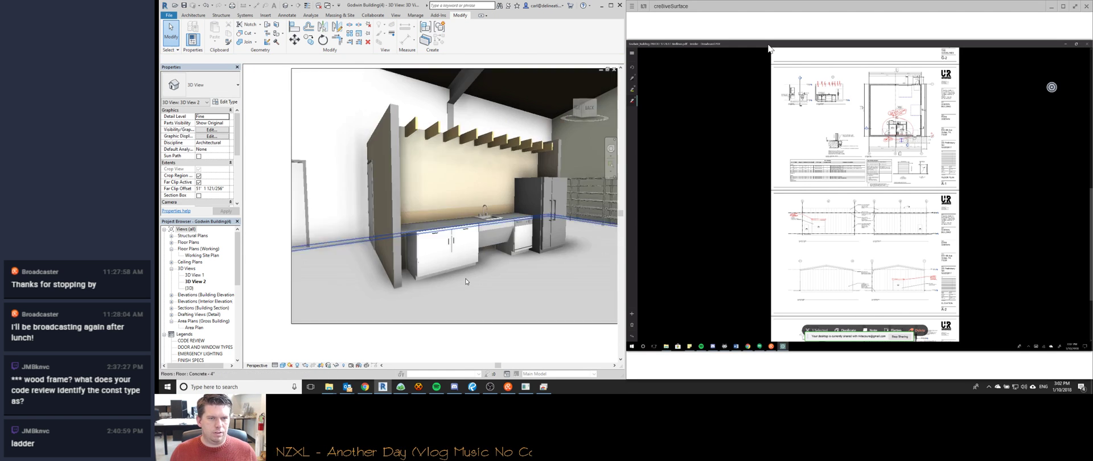
Maximize the Revit window so the kitchen 3D view fills the screen.
{"action": "middle_click_drag", "start_coordinate": [496, 275], "coordinate": [481, 268]}
{"action": "double_click", "coordinate": [406, 5]}
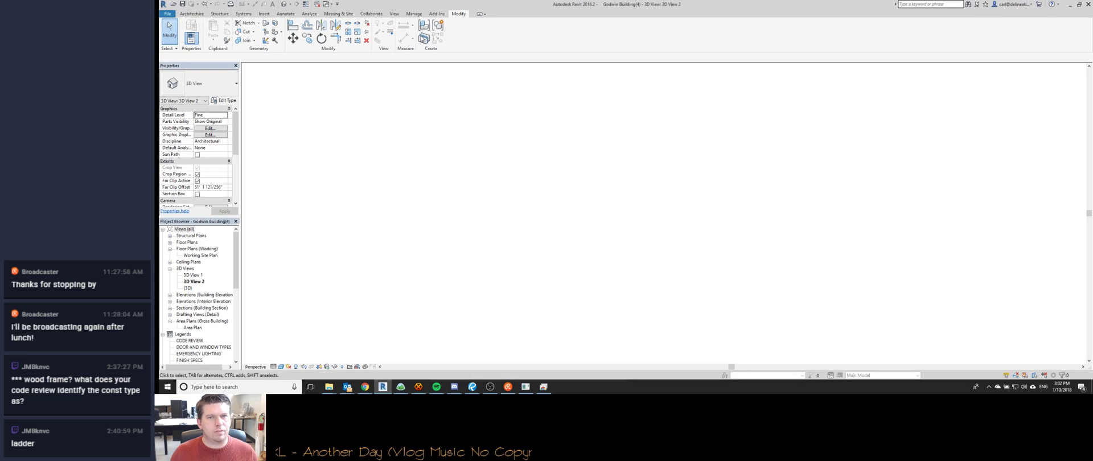
{"action": "scroll", "coordinate": [517, 164], "scroll_direction": "up", "scroll_amount": 3}
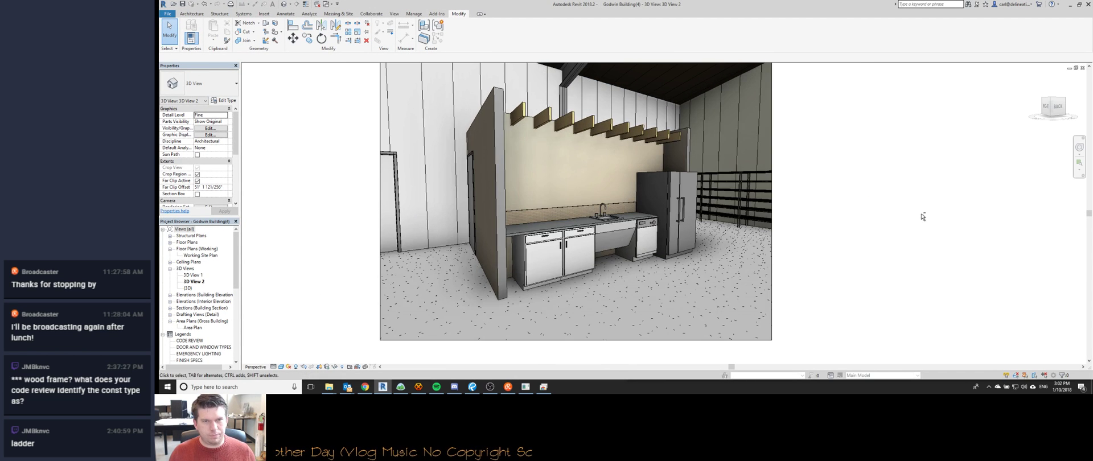
Start a screen capture of the kitchen view area and adjust the view.
{"action": "key", "text": "Print"}
{"action": "left_click_drag", "start_coordinate": [403, 66], "coordinate": [746, 327]}
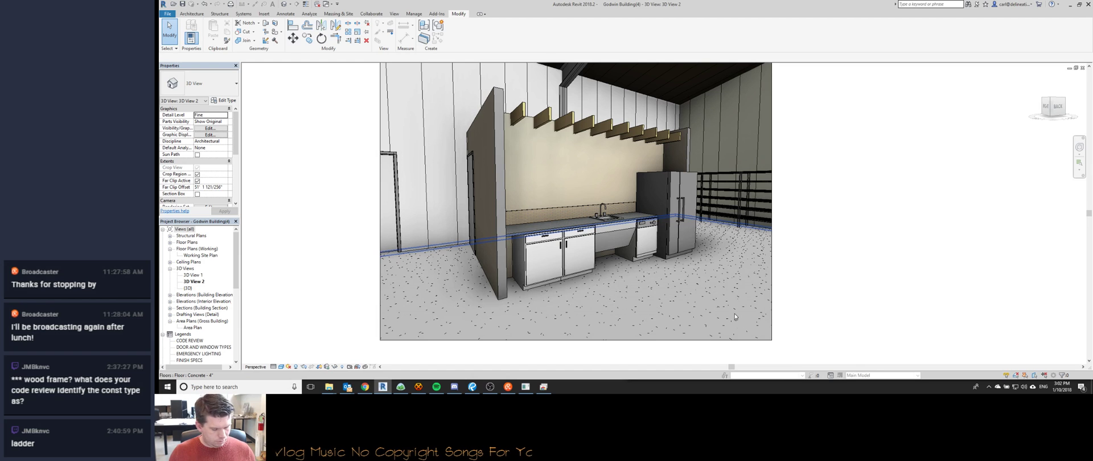
{"action": "mouse_move", "coordinate": [885, 185]}
{"action": "middle_mouse_down"}
{"action": "mouse_move", "coordinate": [888, 202]}
{"action": "mouse_move", "coordinate": [874, 189]}
{"action": "mouse_move", "coordinate": [880, 209]}
{"action": "middle_mouse_up"}
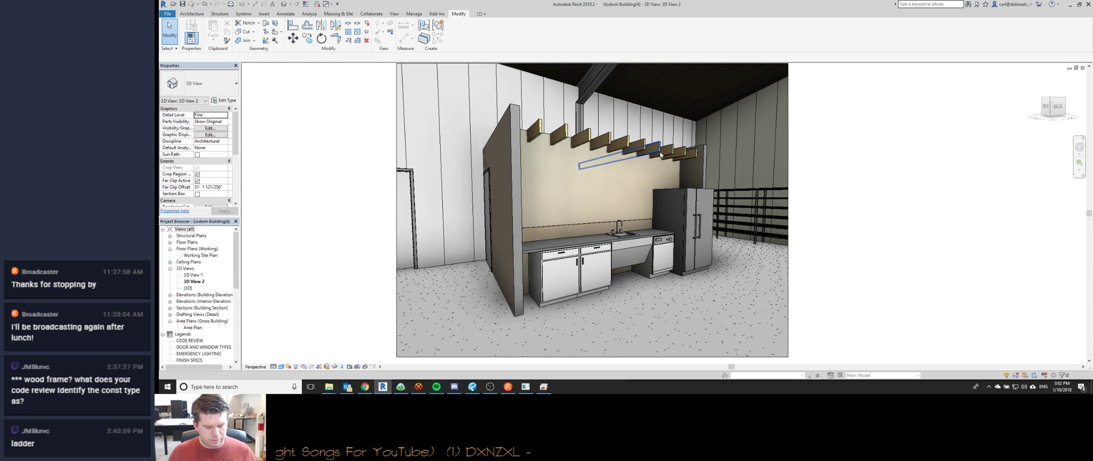
{"action": "scroll", "coordinate": [535, 204], "scroll_direction": "down", "scroll_amount": 4}
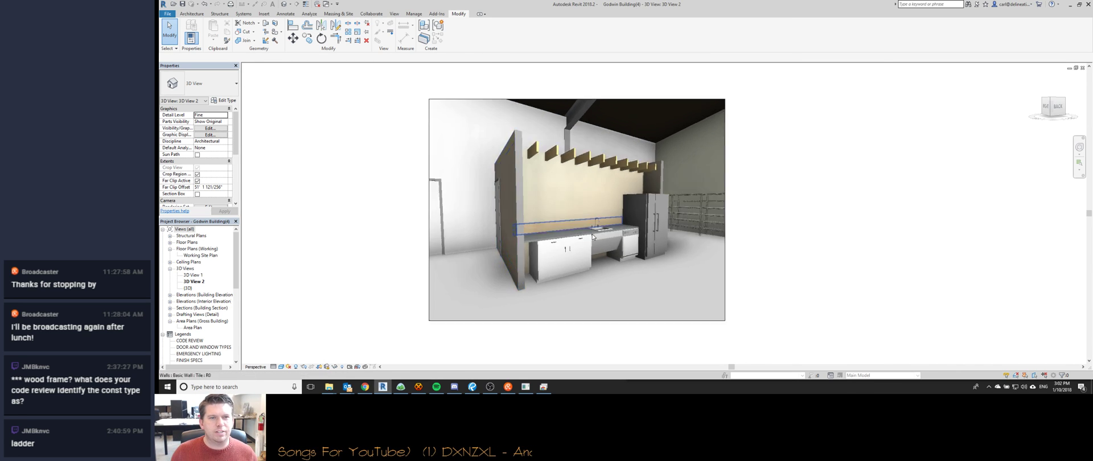
{"action": "scroll", "coordinate": [582, 193], "scroll_direction": "up", "scroll_amount": 6}
{"action": "scroll", "coordinate": [582, 194], "scroll_direction": "down", "scroll_amount": 5}
Cancel the capture, fit the kitchen view to the window, and restart the capture.
{"action": "key", "text": "ctrl+Print"}
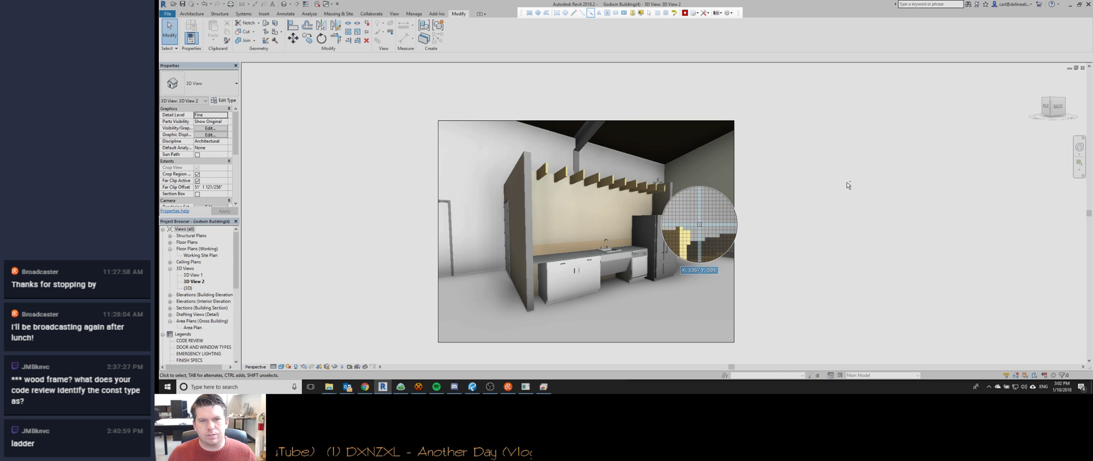
{"action": "key", "text": "Escape"}
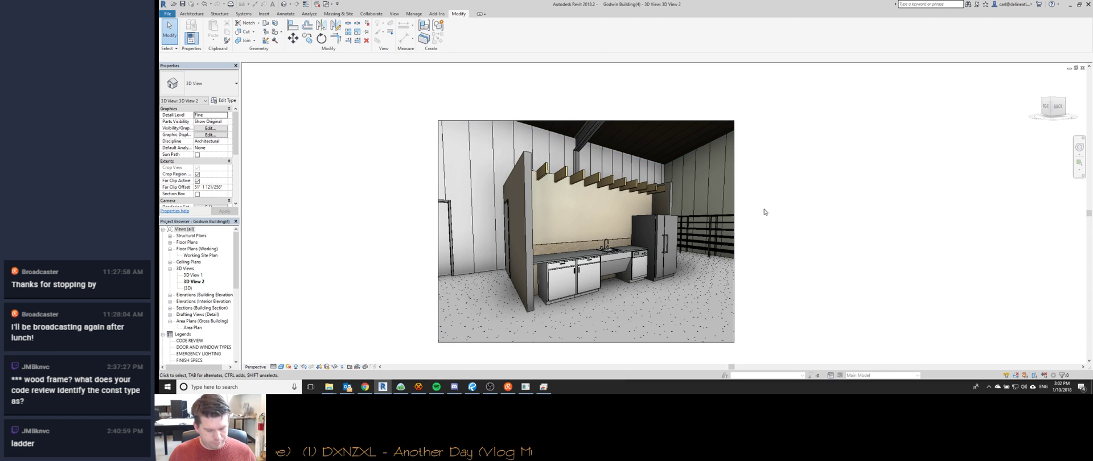
{"action": "scroll", "coordinate": [765, 253], "scroll_direction": "up", "scroll_amount": 2}
{"action": "middle_click", "coordinate": [773, 227]}
{"action": "middle_click", "coordinate": [773, 227]}
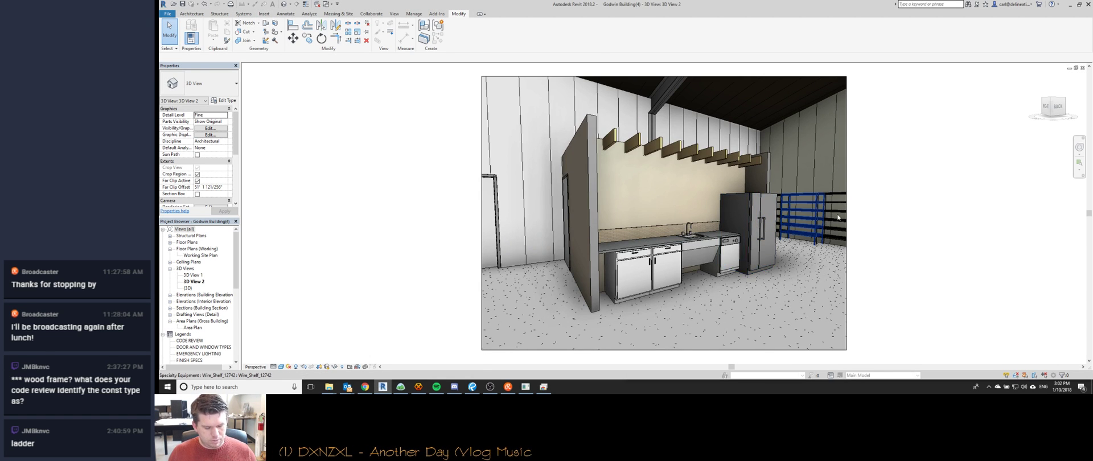
{"action": "key", "text": "Print"}
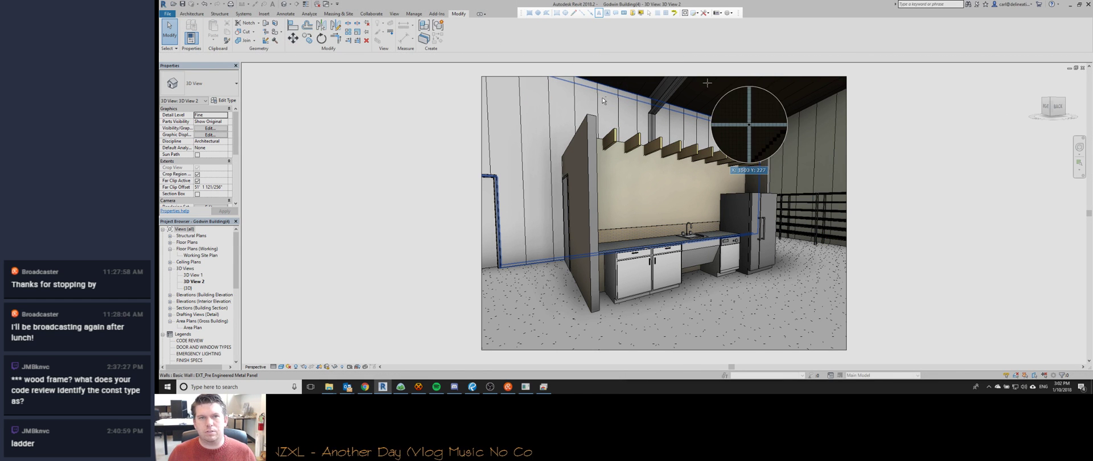
Add the red text label '2x8 CLG JST @ 16" O.C' near the ceiling.
{"action": "key", "text": "Escape"}
{"action": "key", "text": "Print"}
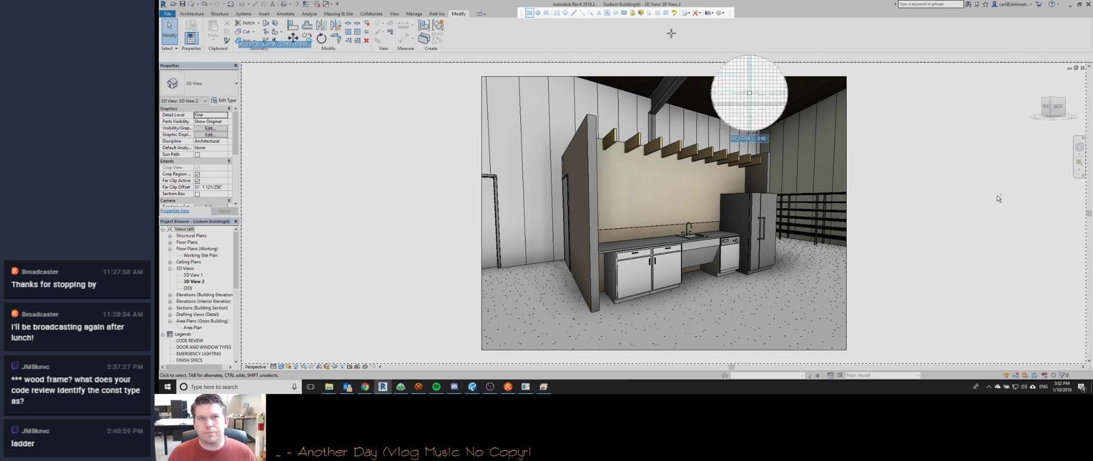
{"action": "left_click", "coordinate": [599, 13]}
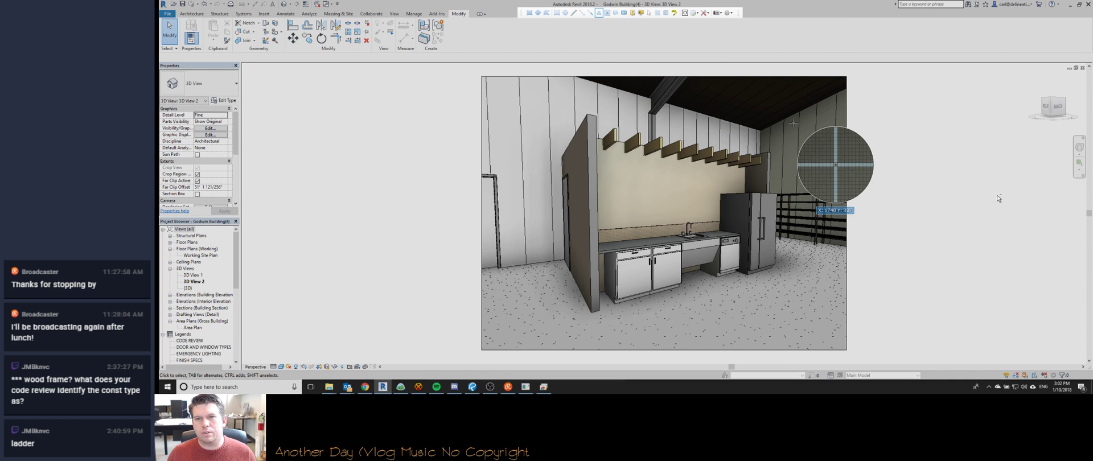
{"action": "left_click", "coordinate": [799, 117]}
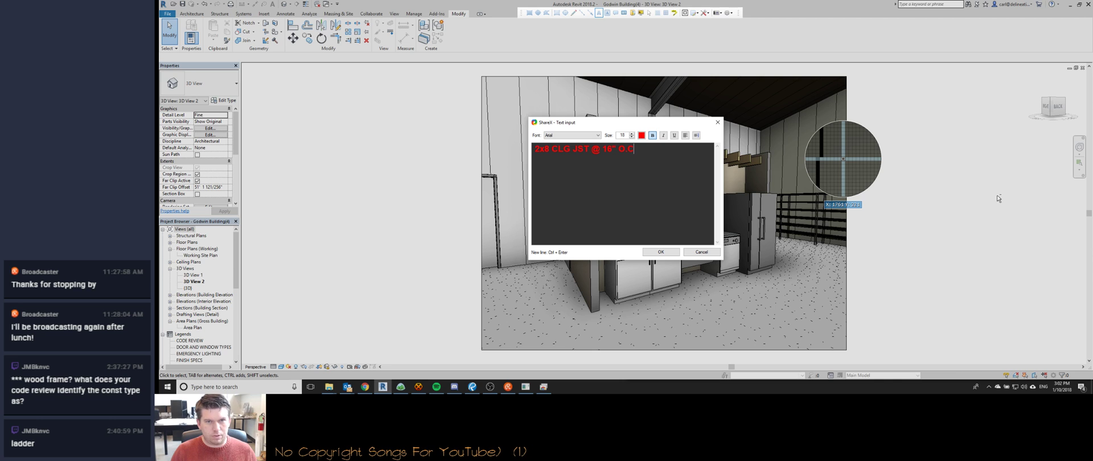
{"action": "left_click", "coordinate": [669, 251]}
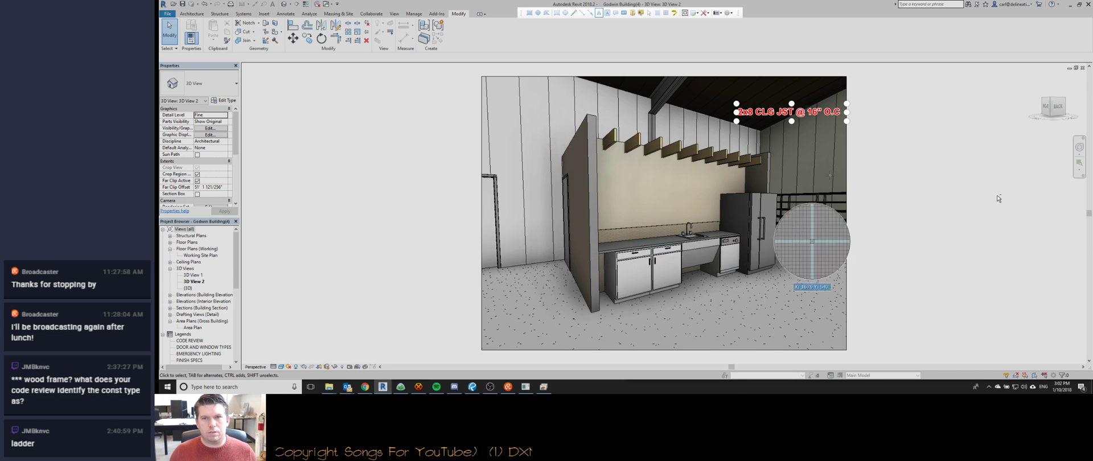
{"action": "mouse_move", "coordinate": [769, 118]}
{"action": "left_mouse_down"}
{"action": "mouse_move", "coordinate": [794, 118]}
{"action": "mouse_move", "coordinate": [778, 116]}
{"action": "left_mouse_up"}
Add a 'Wall @ 9'' text label just below the joist label.
{"action": "left_click", "coordinate": [822, 149]}
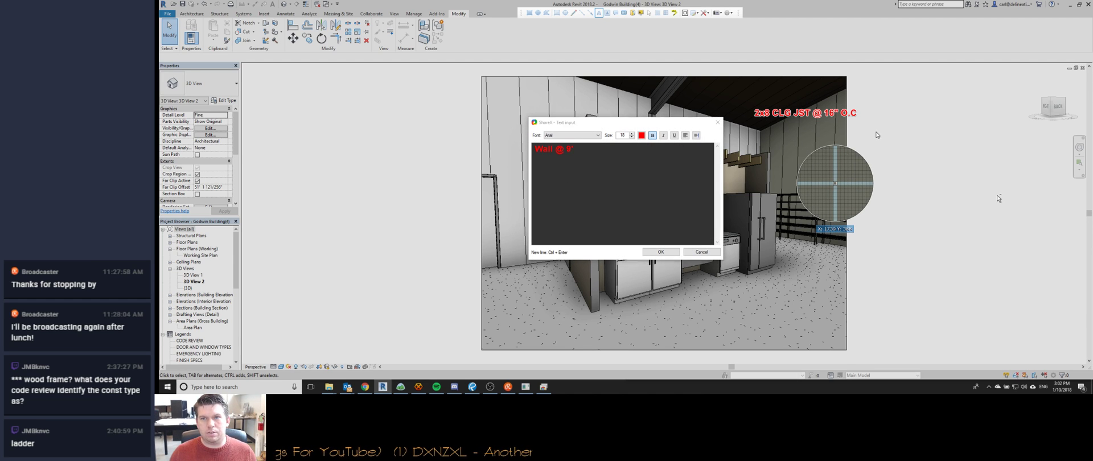
{"action": "key", "text": "Return"}
{"action": "left_click_drag", "start_coordinate": [787, 144], "coordinate": [805, 140]}
Try prefixing the joist label with 'Bottom of 2x8', then cancel the edit.
{"action": "left_click", "coordinate": [807, 120]}
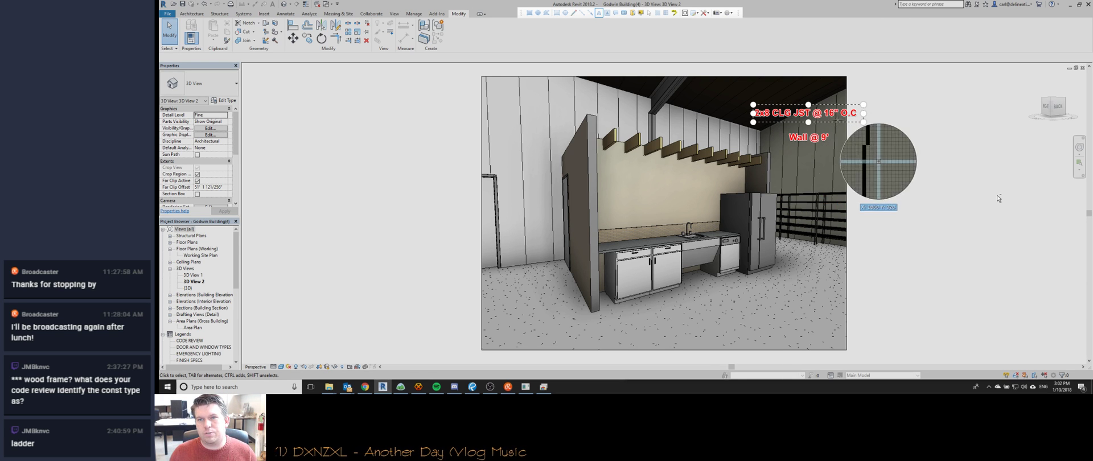
{"action": "double_click", "coordinate": [847, 112]}
{"action": "left_click", "coordinate": [666, 150]}
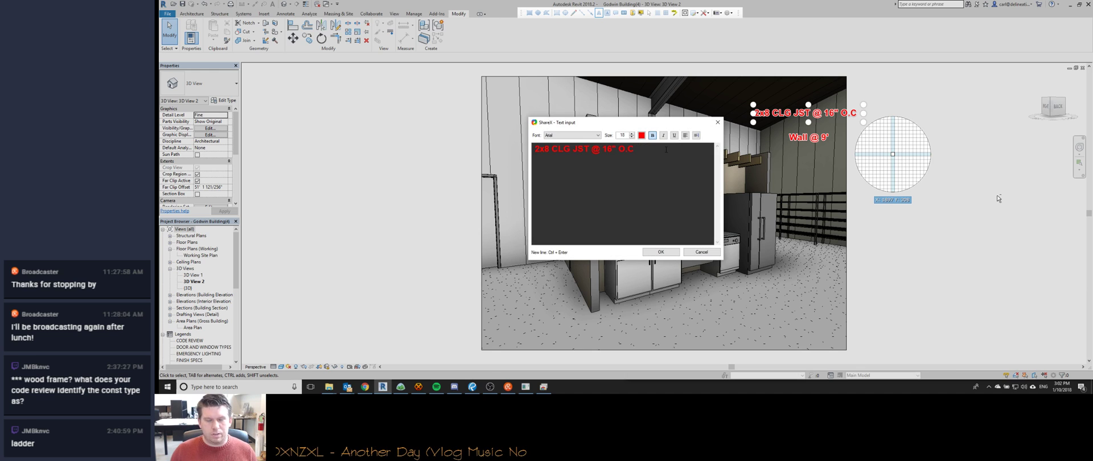
{"action": "key", "text": "Return"}
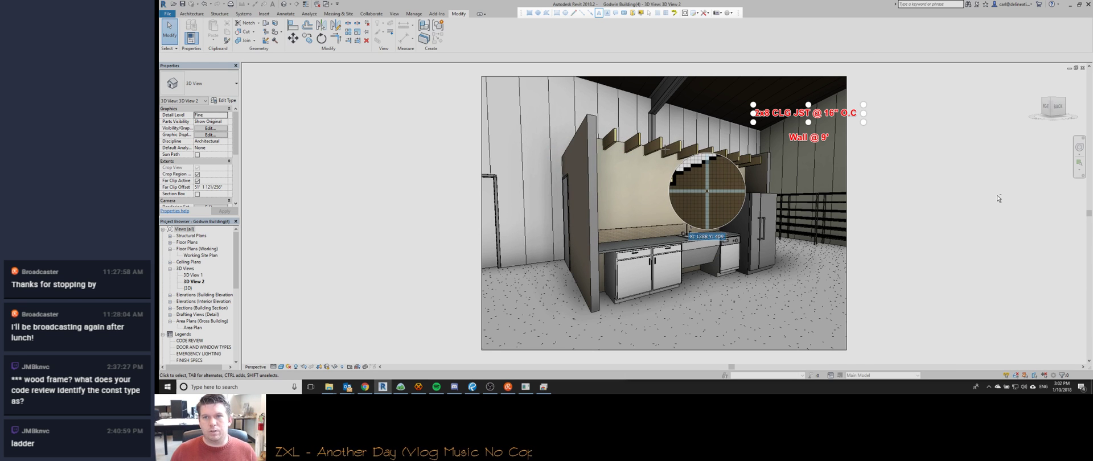
{"action": "double_click", "coordinate": [768, 114]}
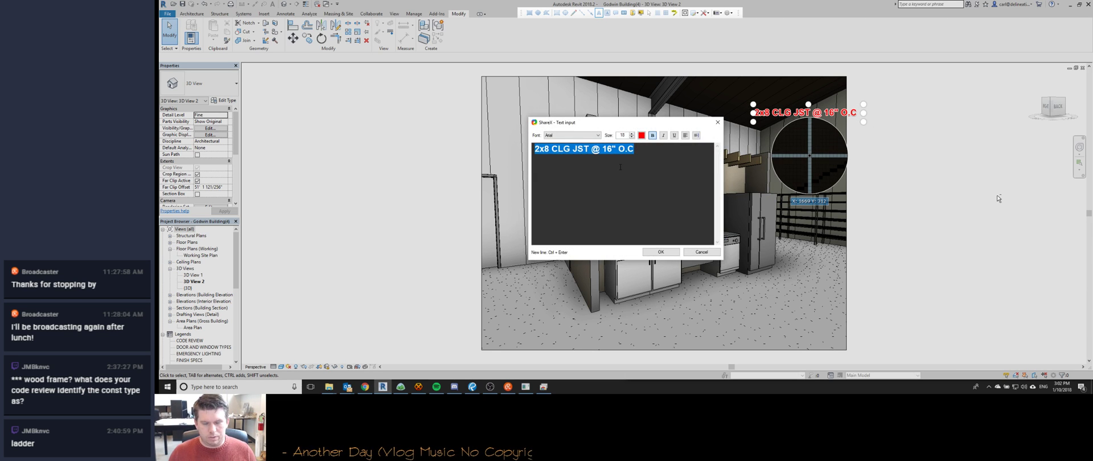
{"action": "key", "text": "Home"}
{"action": "type", "text": "Bottom of 2x8"}
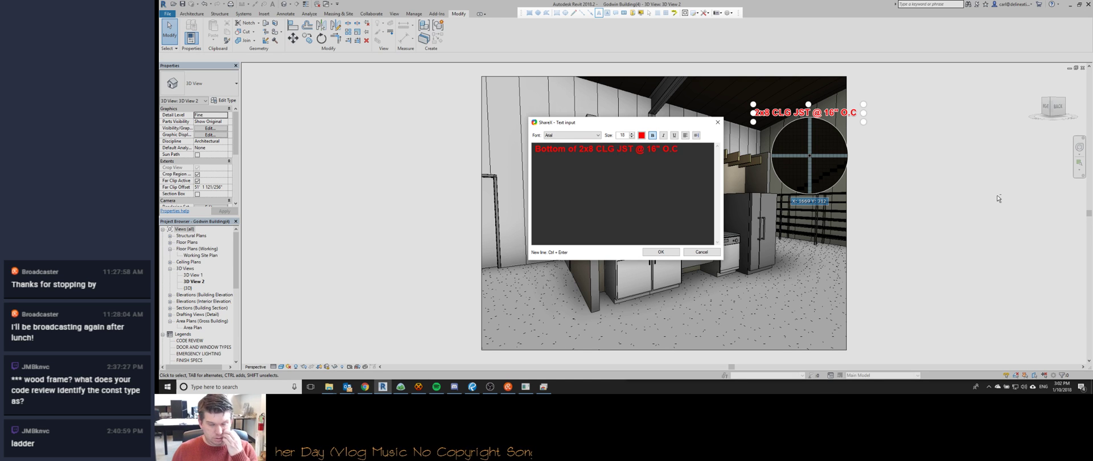
{"action": "key", "text": "Escape"}
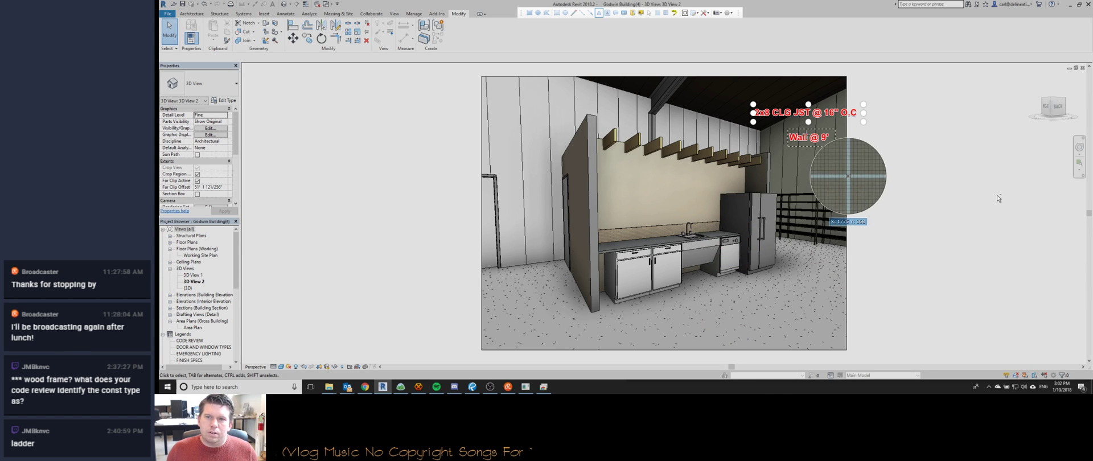
Remove the Wall @ 9' label and finalize the joist label as '2x8 CLG JST @ 16" O.C, Cantilevered over break'.
{"action": "right_click", "coordinate": [804, 136]}
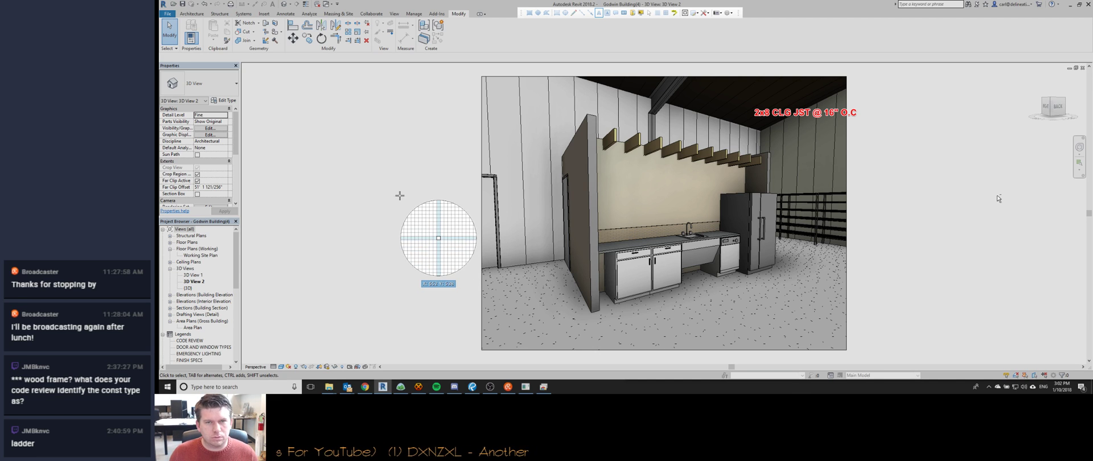
{"action": "left_click_drag", "start_coordinate": [776, 109], "coordinate": [776, 117]}
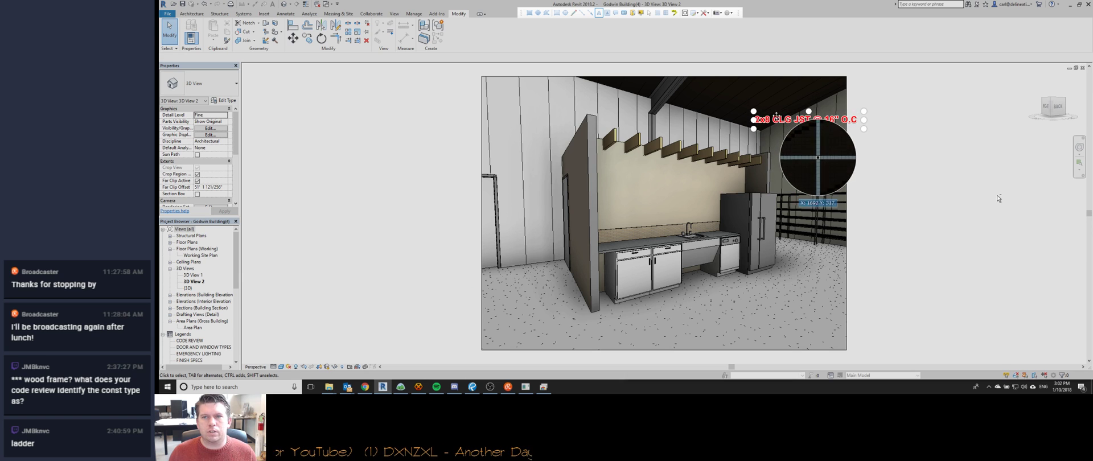
{"action": "double_click", "coordinate": [786, 119]}
{"action": "left_click", "coordinate": [636, 149]}
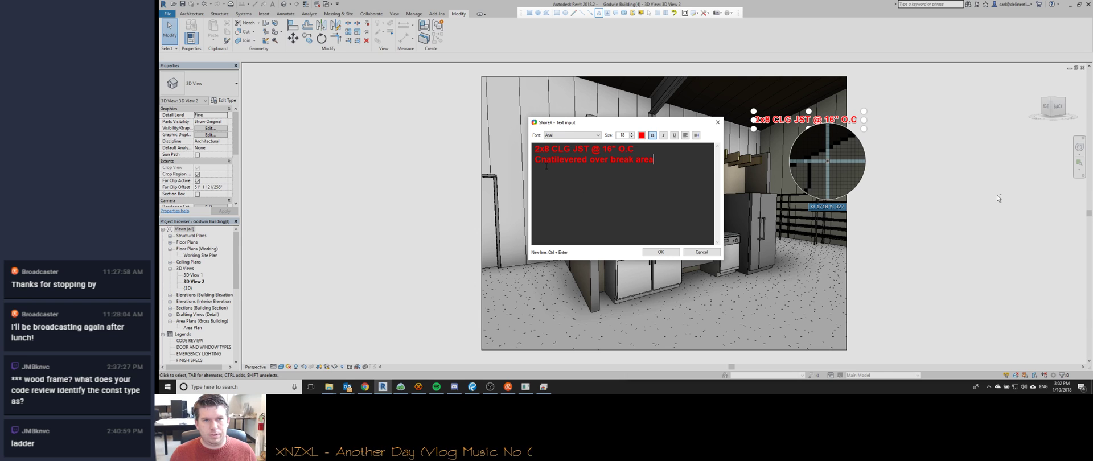
{"action": "key", "text": "BackSpace"}
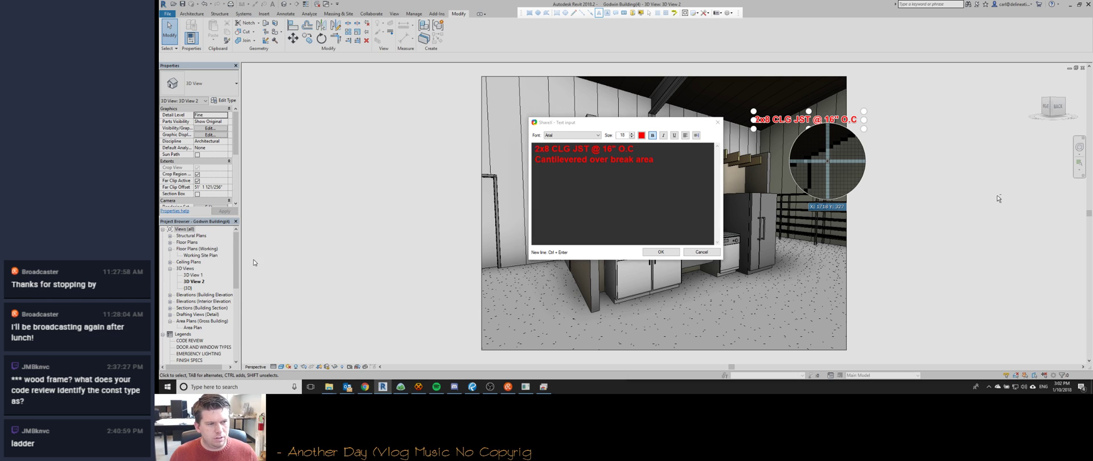
{"action": "left_click", "coordinate": [660, 252]}
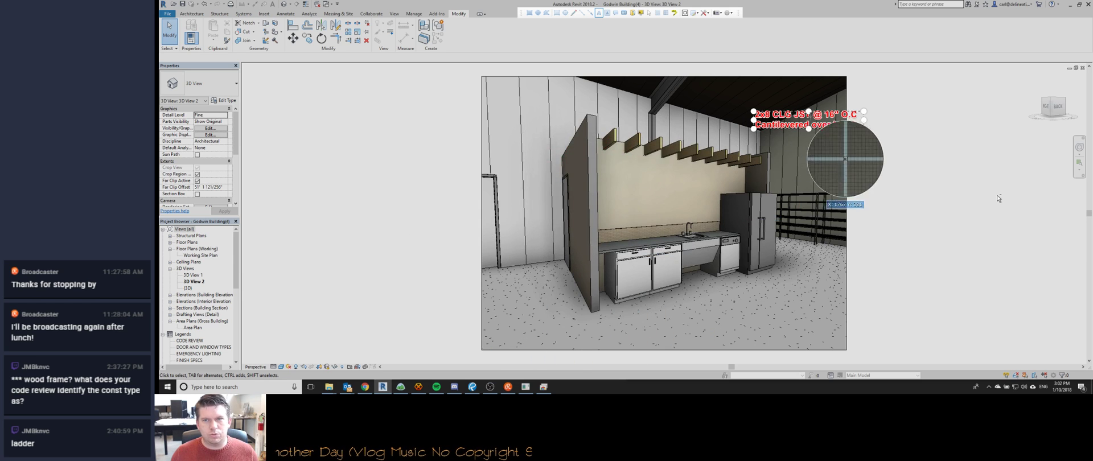
{"action": "left_click_drag", "start_coordinate": [795, 122], "coordinate": [822, 122]}
Draw a red arrow from the label to the ceiling joists and capture the 3D view region.
{"action": "left_click", "coordinate": [591, 13]}
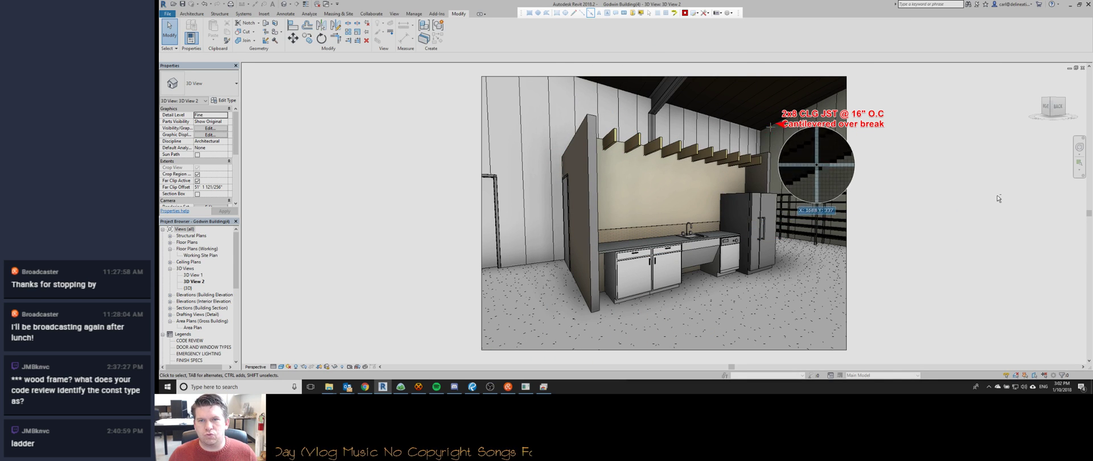
{"action": "left_click_drag", "start_coordinate": [778, 124], "coordinate": [750, 153]}
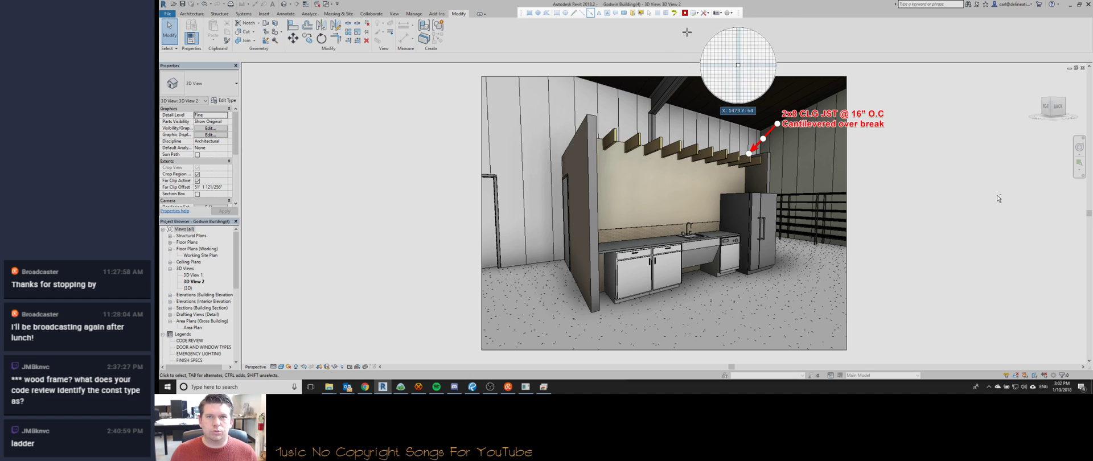
{"action": "left_click", "coordinate": [529, 13]}
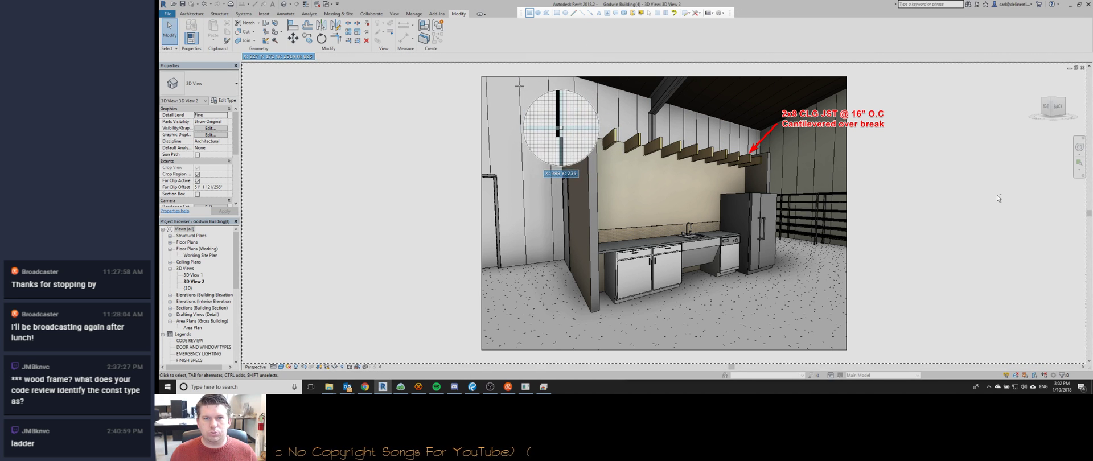
{"action": "mouse_move", "coordinate": [520, 81]}
{"action": "left_mouse_down"}
{"action": "mouse_move", "coordinate": [888, 268]}
{"action": "mouse_move", "coordinate": [892, 323]}
{"action": "left_mouse_up"}
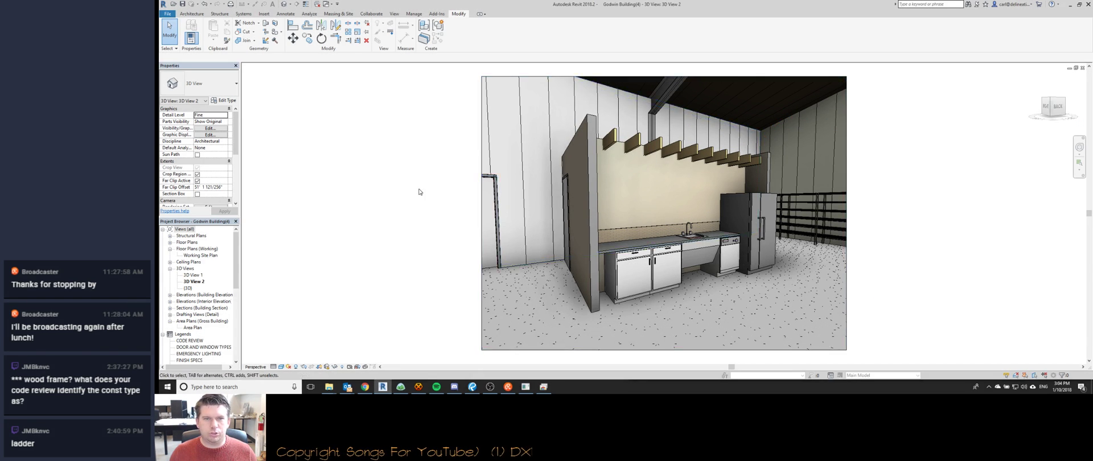
{"action": "left_click", "coordinate": [418, 387]}
Focus the HexChat message box, then bring the Chrome span table window forward.
{"action": "left_click", "coordinate": [262, 375]}
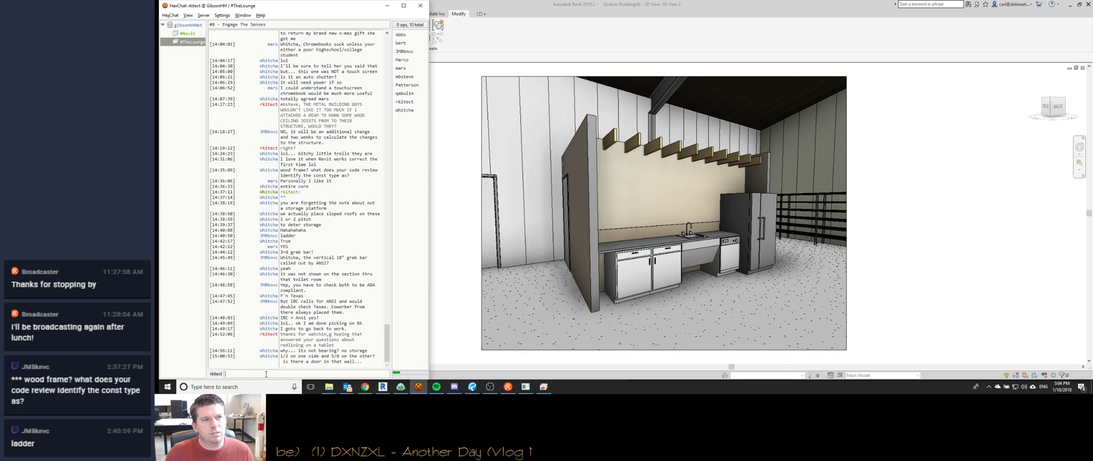
{"action": "mouse_move", "coordinate": [366, 387]}
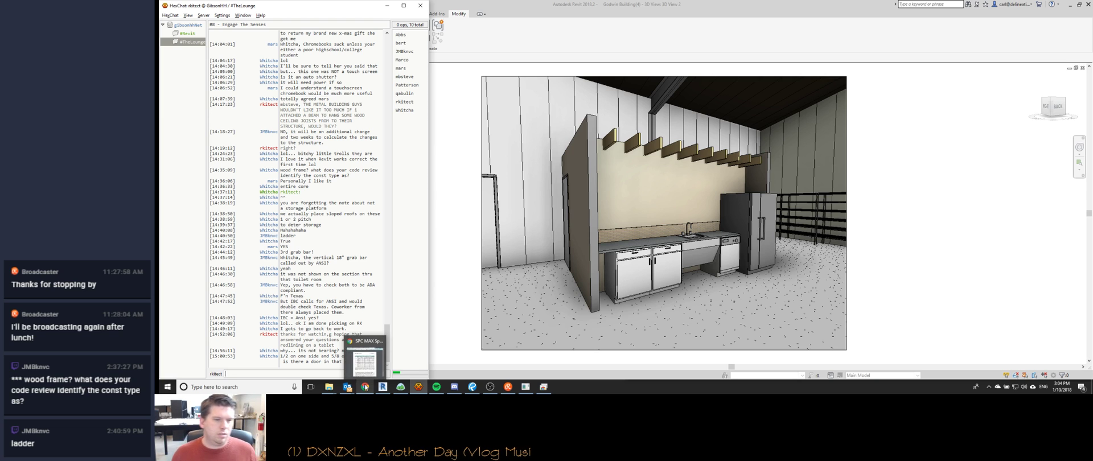
{"action": "left_click", "coordinate": [365, 363]}
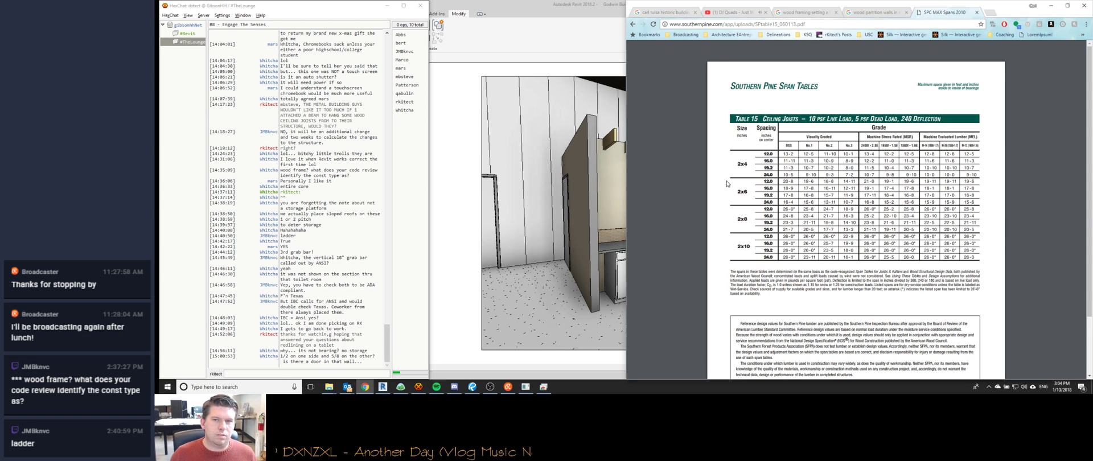
In a new tab, Google 'hollo wmetal door throat sizes' and view the image results.
{"action": "key", "text": "ctrl+t"}
{"action": "type", "text": "hollo wme"}
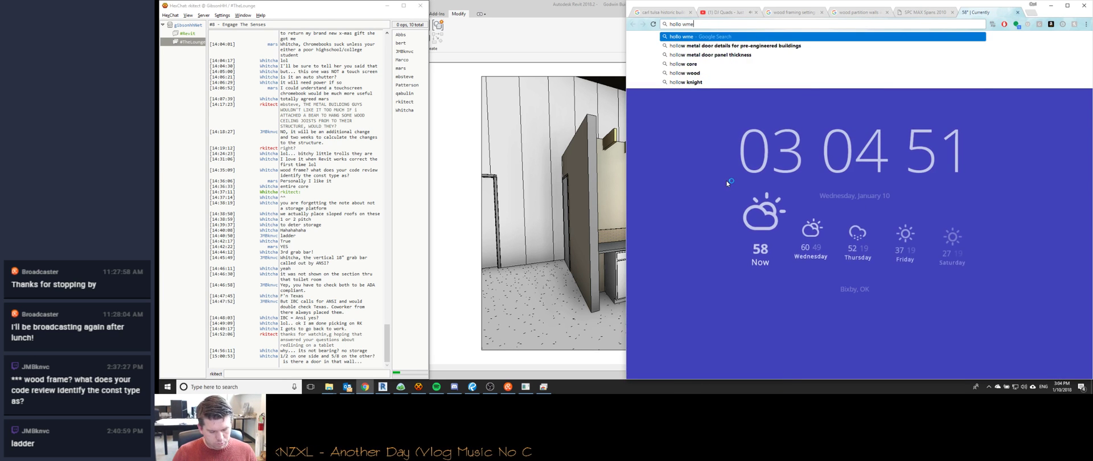
{"action": "type", "text": "tal door throat sizes"}
{"action": "key", "text": "Return"}
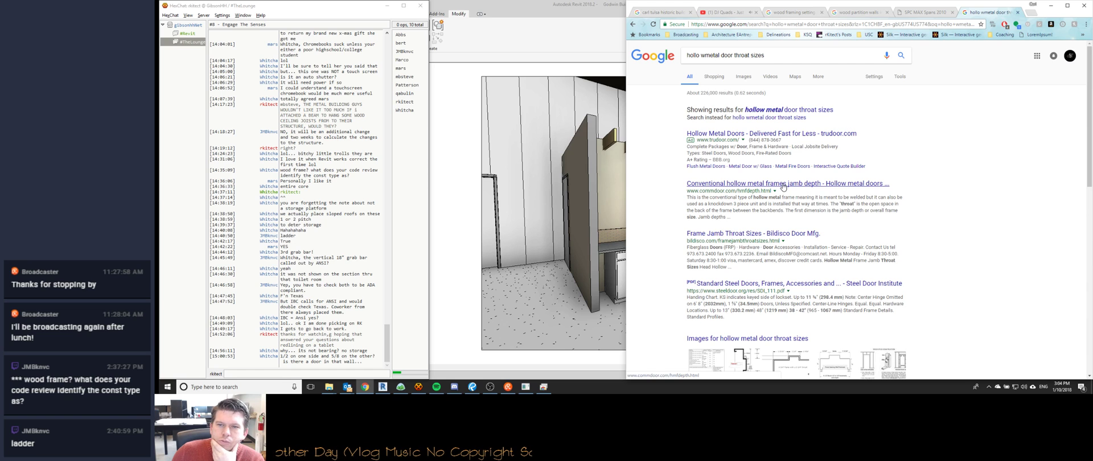
{"action": "scroll", "coordinate": [743, 268], "scroll_direction": "down", "scroll_amount": 2}
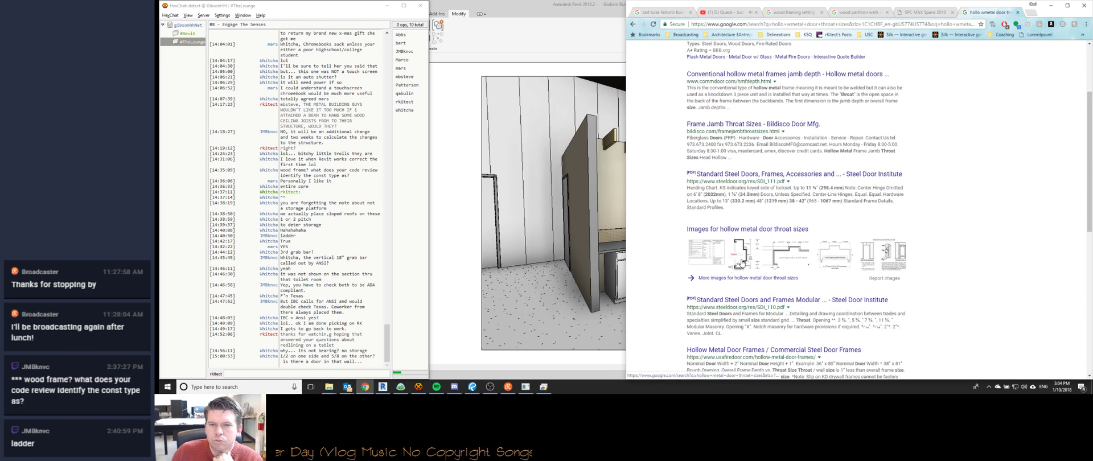
{"action": "left_click", "coordinate": [740, 230]}
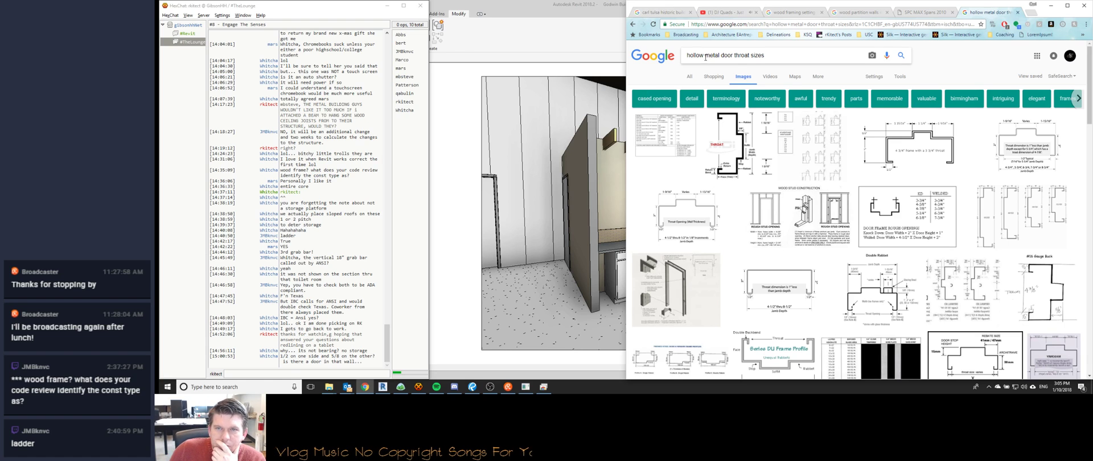
Refine the query to 'hollow metal door standard throat sizes' and return to web results.
{"action": "left_click", "coordinate": [736, 55]}
{"action": "type", "text": "standard"}
{"action": "key", "text": "Return"}
{"action": "left_click", "coordinate": [757, 55]}
{"action": "key", "text": "Return"}
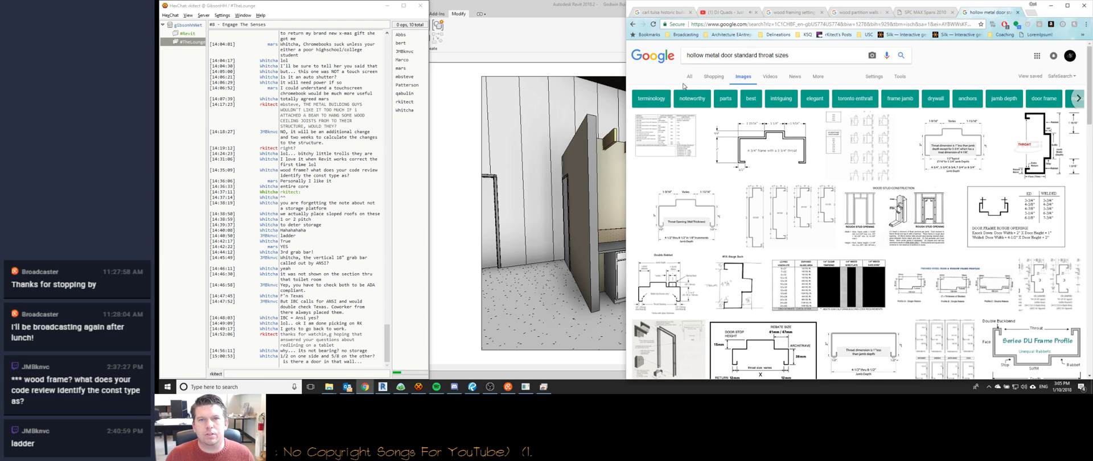
{"action": "left_click", "coordinate": [689, 76]}
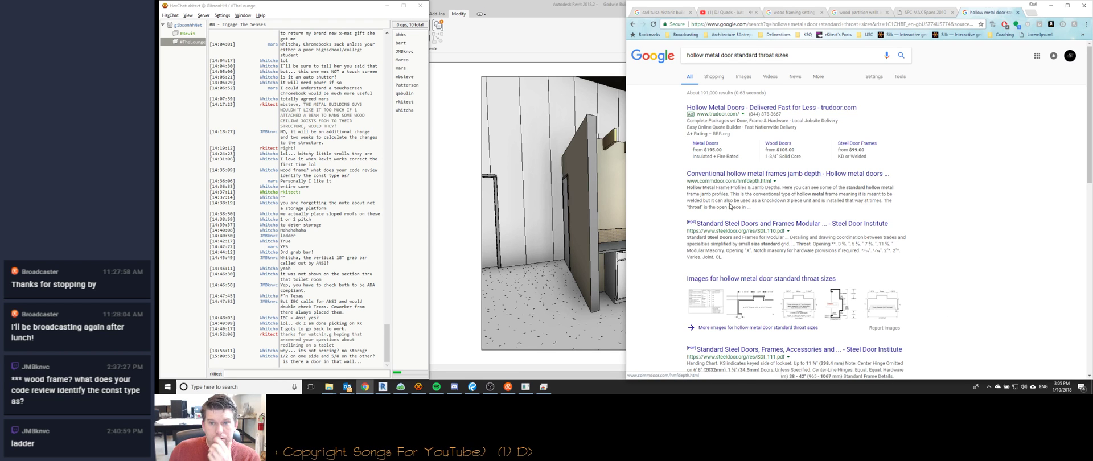
Check the Standard Steel Doors and Frames PDF, then open the Bildisco frame jamb throat sizes page.
{"action": "left_click", "coordinate": [732, 225]}
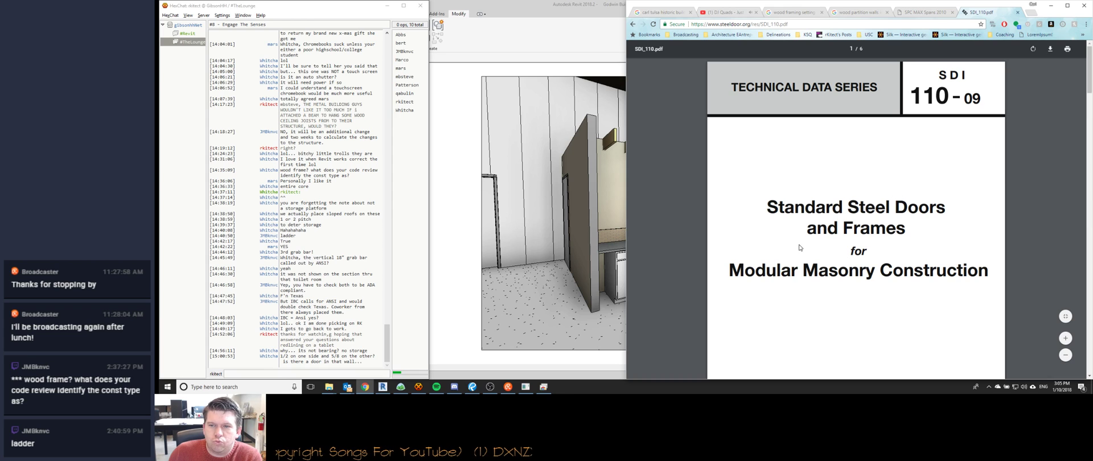
{"action": "scroll", "coordinate": [764, 190], "scroll_direction": "down", "scroll_amount": 1}
{"action": "scroll", "coordinate": [764, 194], "scroll_direction": "up", "scroll_amount": 1}
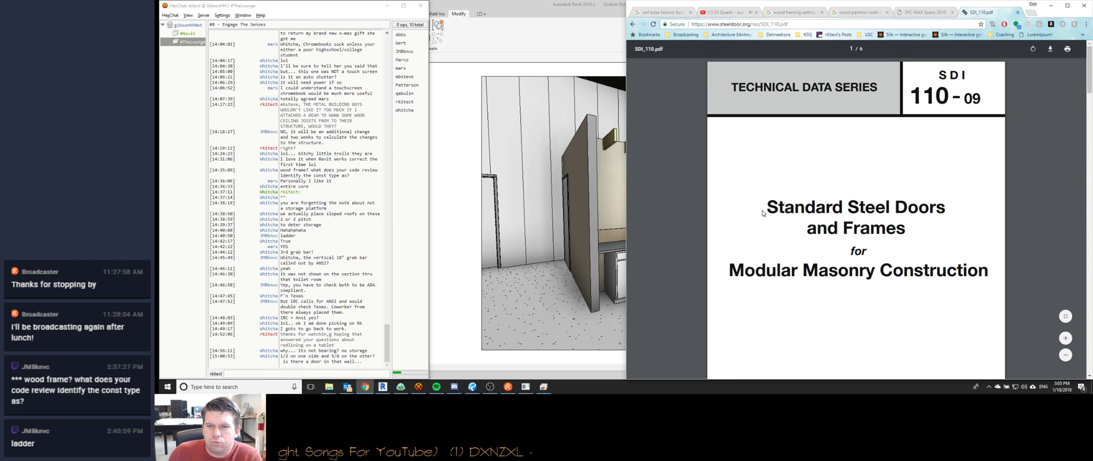
{"action": "left_click", "coordinate": [632, 24]}
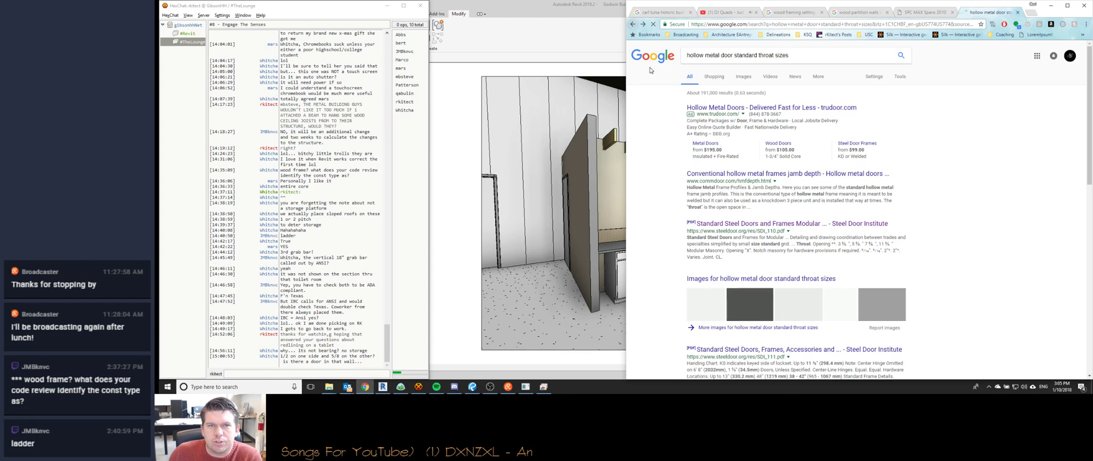
{"action": "scroll", "coordinate": [687, 199], "scroll_direction": "down", "scroll_amount": 3}
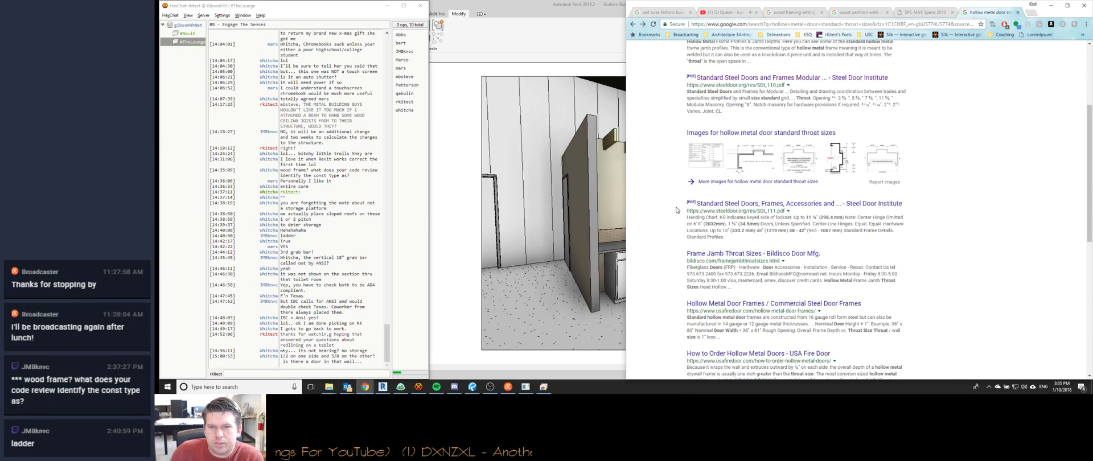
{"action": "scroll", "coordinate": [677, 245], "scroll_direction": "down", "scroll_amount": 1}
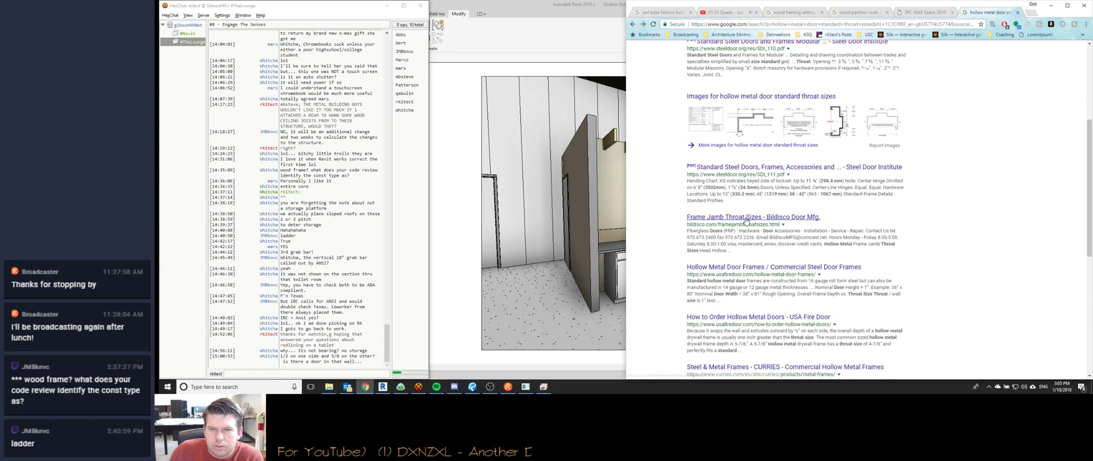
{"action": "left_click", "coordinate": [740, 220]}
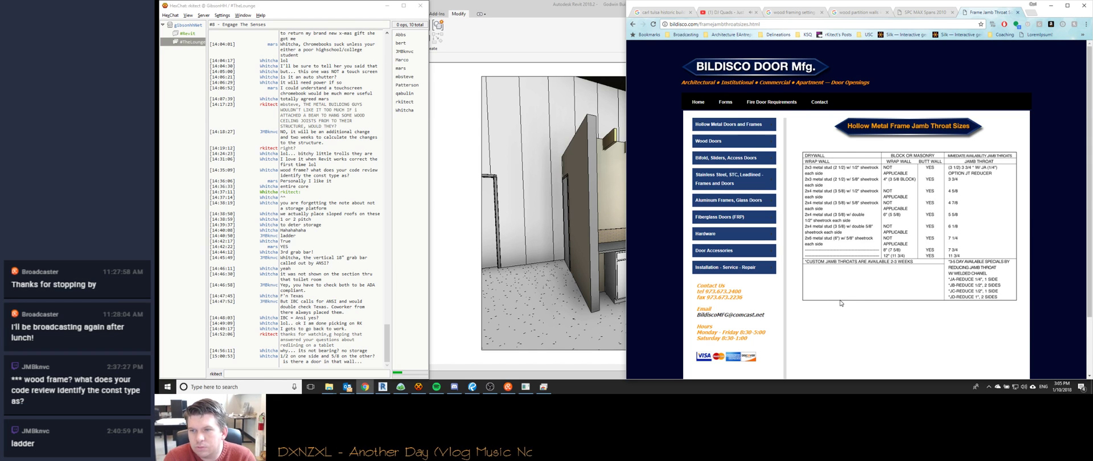
Launch the calculator from the system search with 'calc'.
{"action": "key", "text": "super"}
{"action": "type", "text": "calc"}
{"action": "key", "text": "Return"}
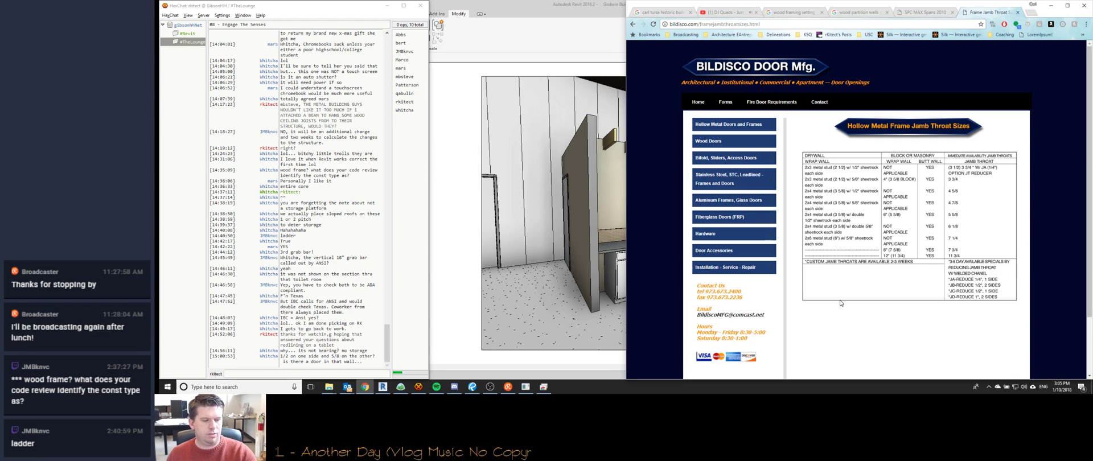
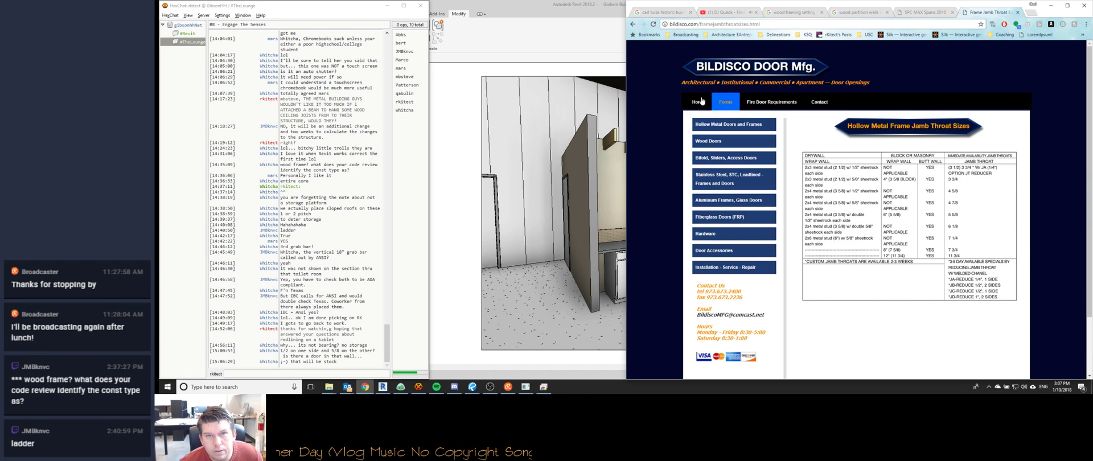
Go back through the Google results to the throat size image results.
{"action": "left_click", "coordinate": [633, 25]}
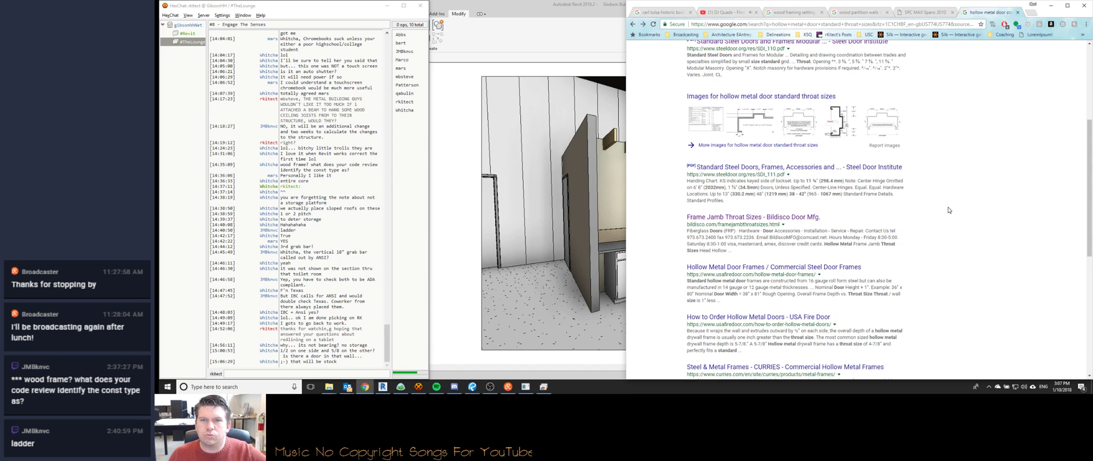
{"action": "left_click", "coordinate": [633, 24]}
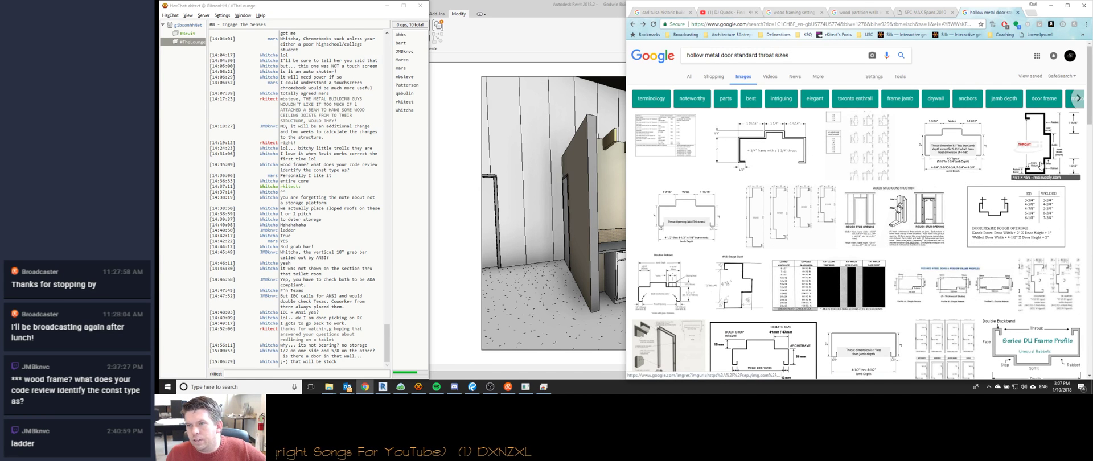
{"action": "left_click", "coordinate": [293, 374]}
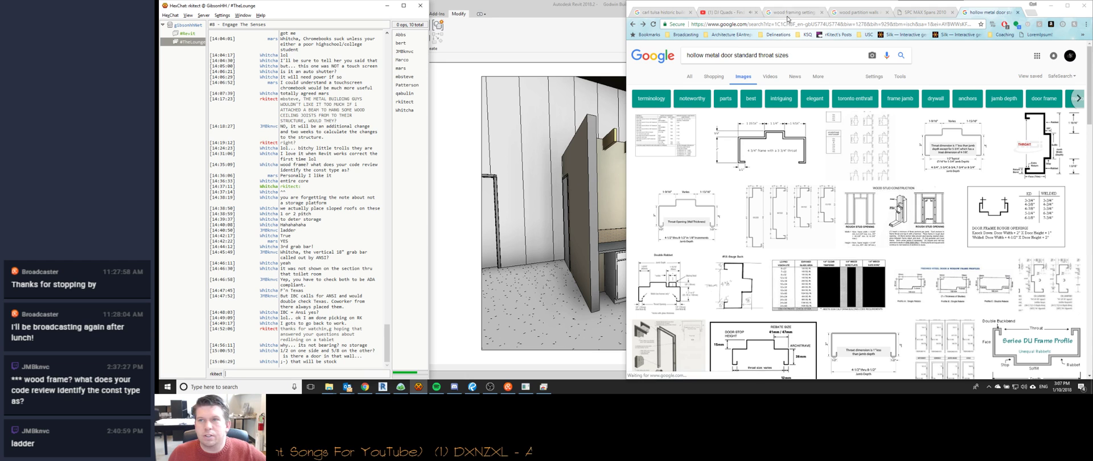
Close the hollow metal door search tab, leaving the SPC MAX Spans 2010 PDF, and switch to Revit.
{"action": "left_click", "coordinate": [978, 11]}
{"action": "left_click", "coordinate": [1017, 12]}
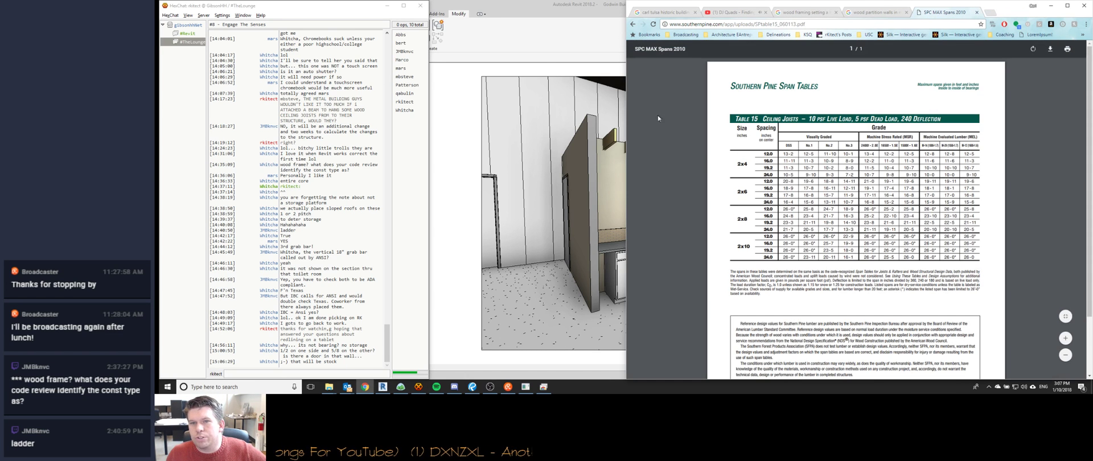
{"action": "left_click", "coordinate": [549, 14]}
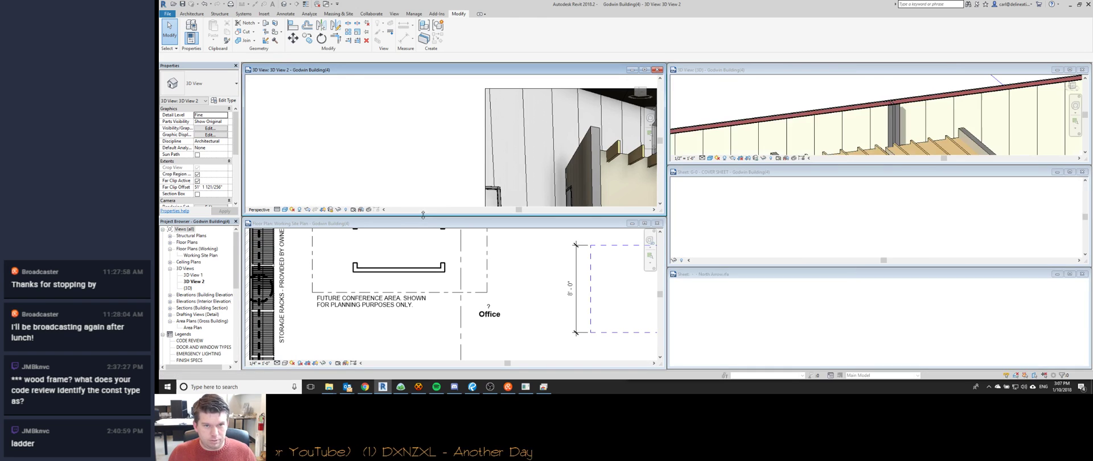
Tile the open views with WT, then maximize 3D View 2 of the kitchenette.
{"action": "key", "text": "w"}
{"action": "key", "text": "t"}
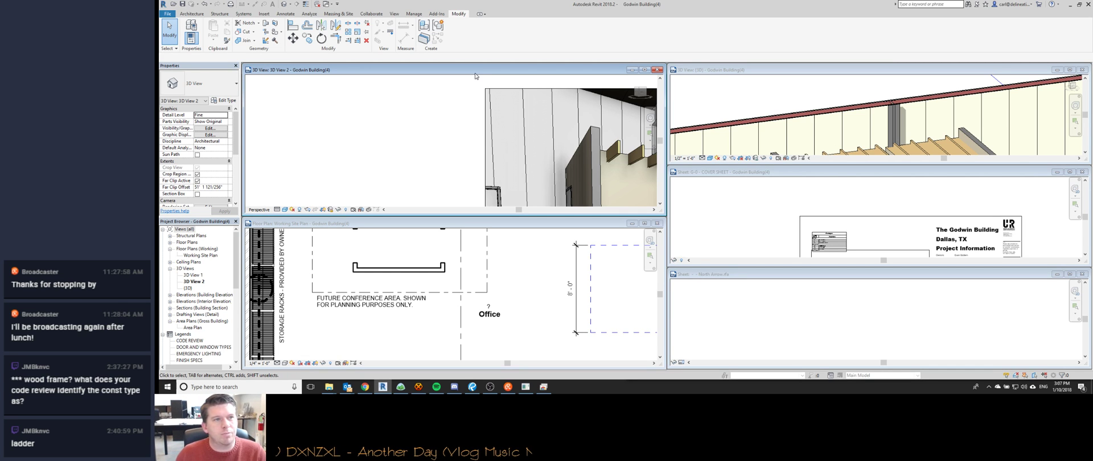
{"action": "double_click", "coordinate": [475, 70]}
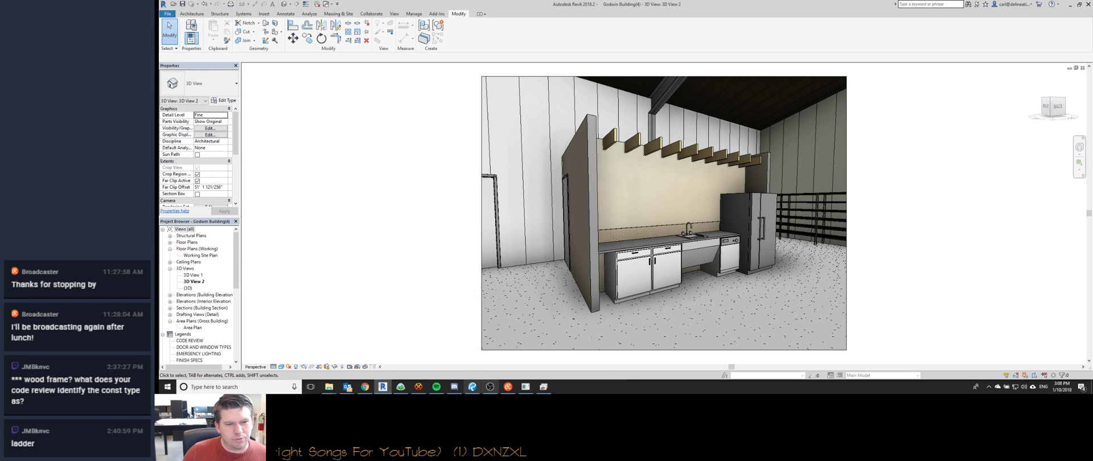
{"action": "left_click", "coordinate": [418, 386]}
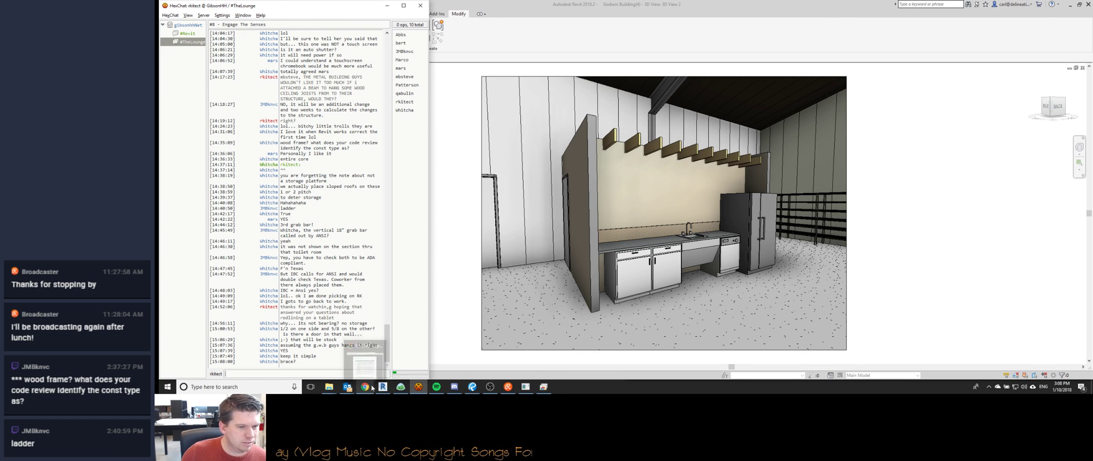
{"action": "left_click", "coordinate": [759, 9]}
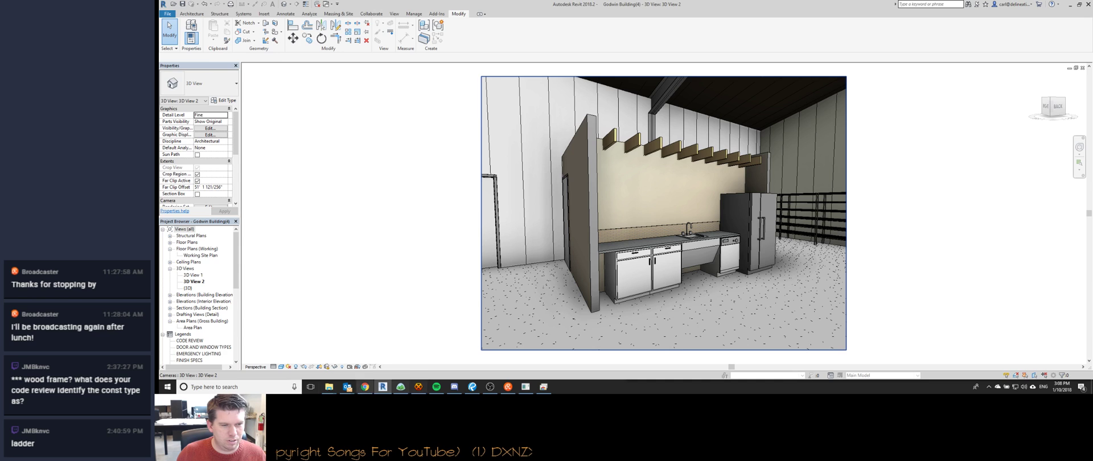
{"action": "left_click", "coordinate": [414, 391]}
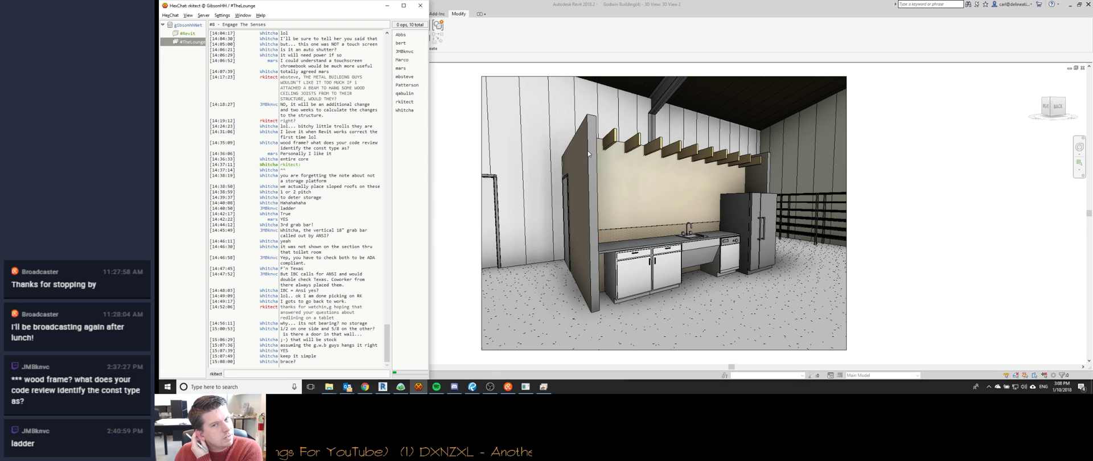
{"action": "mouse_move", "coordinate": [367, 390]}
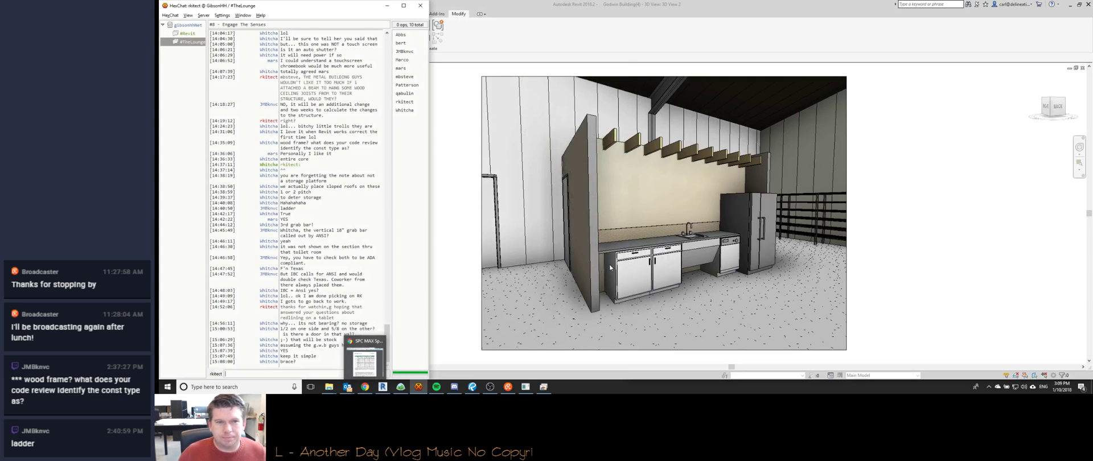
{"action": "left_click", "coordinate": [452, 246]}
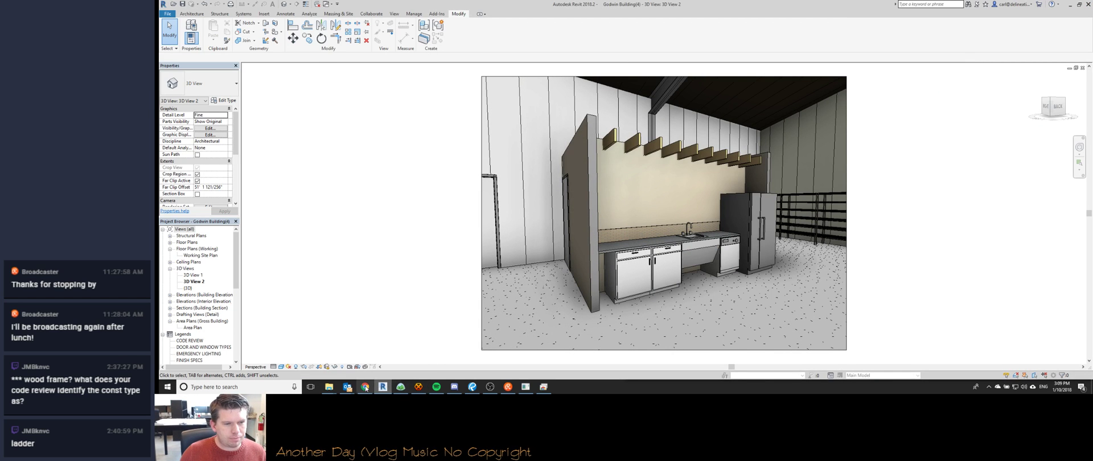
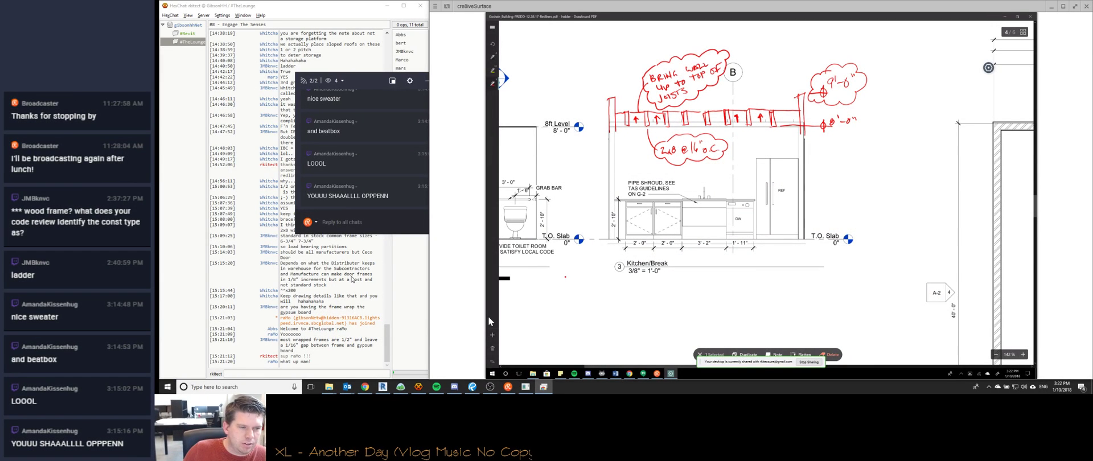
Switch from the chat back to the Google image results for hollow metal door frame profiles.
{"action": "left_click", "coordinate": [342, 373]}
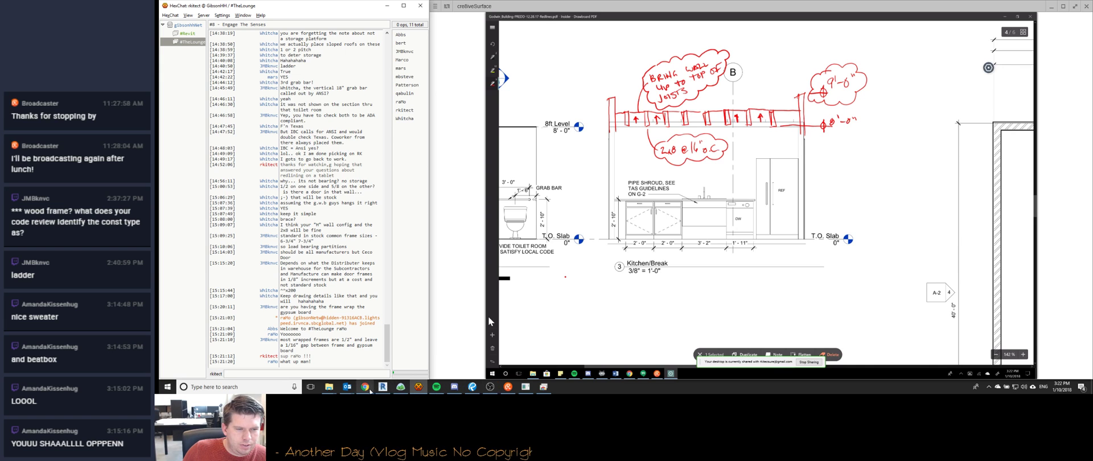
{"action": "left_click", "coordinate": [365, 387]}
{"action": "scroll", "coordinate": [812, 226], "scroll_direction": "up", "scroll_amount": 5}
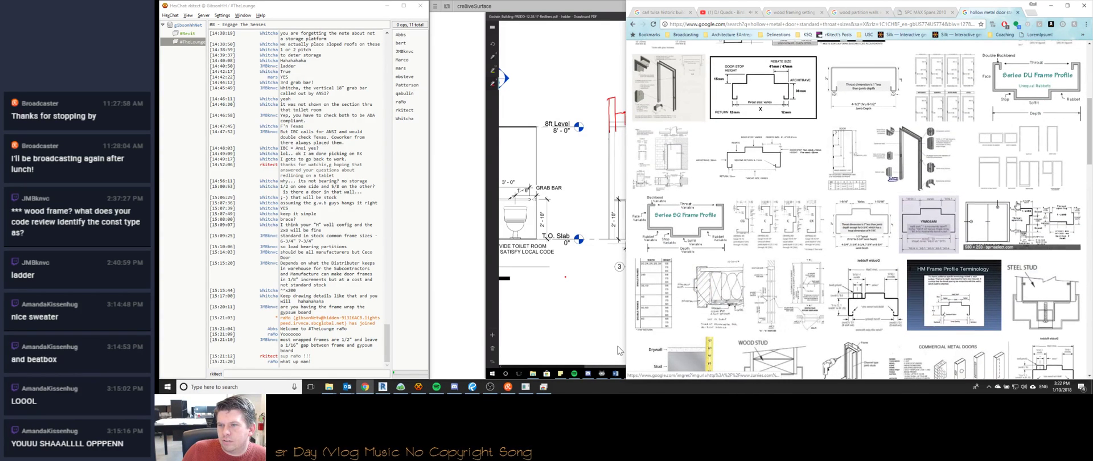
Preview the STEEL STUD frame image, then refine the search to 'hollow metal door wrap frame'.
{"action": "scroll", "coordinate": [1044, 245], "scroll_direction": "down", "scroll_amount": 1}
{"action": "left_click", "coordinate": [1044, 262]}
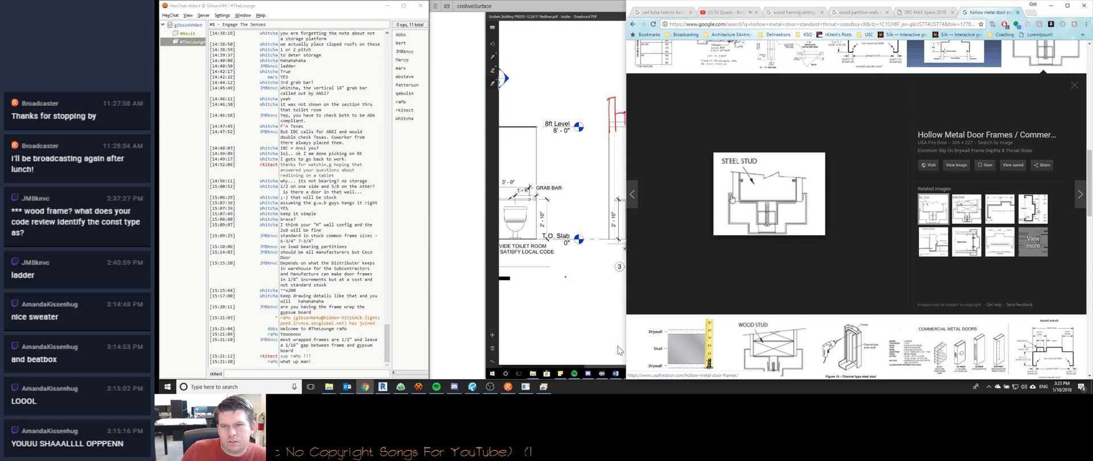
{"action": "scroll", "coordinate": [854, 197], "scroll_direction": "up", "scroll_amount": 12}
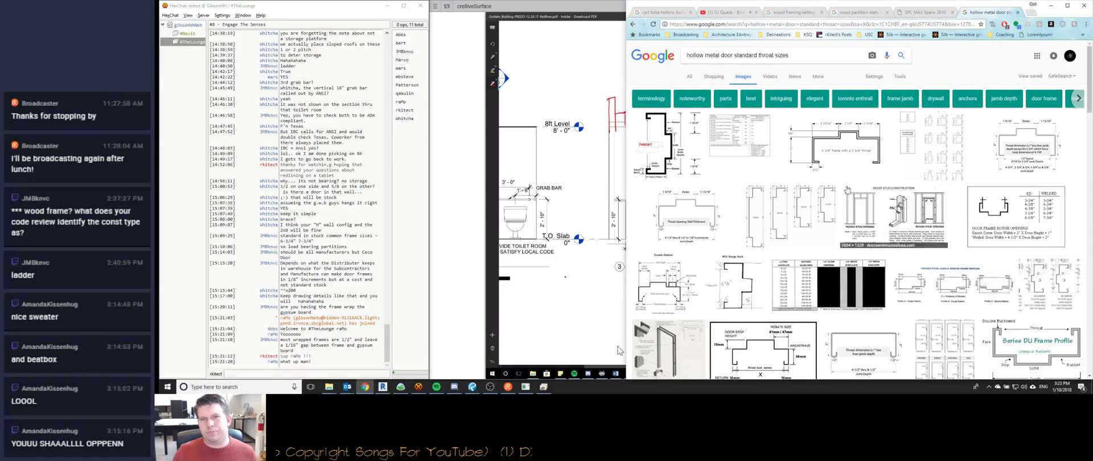
{"action": "left_click_drag", "start_coordinate": [800, 56], "coordinate": [735, 57]}
{"action": "type", "text": "wrap frame"}
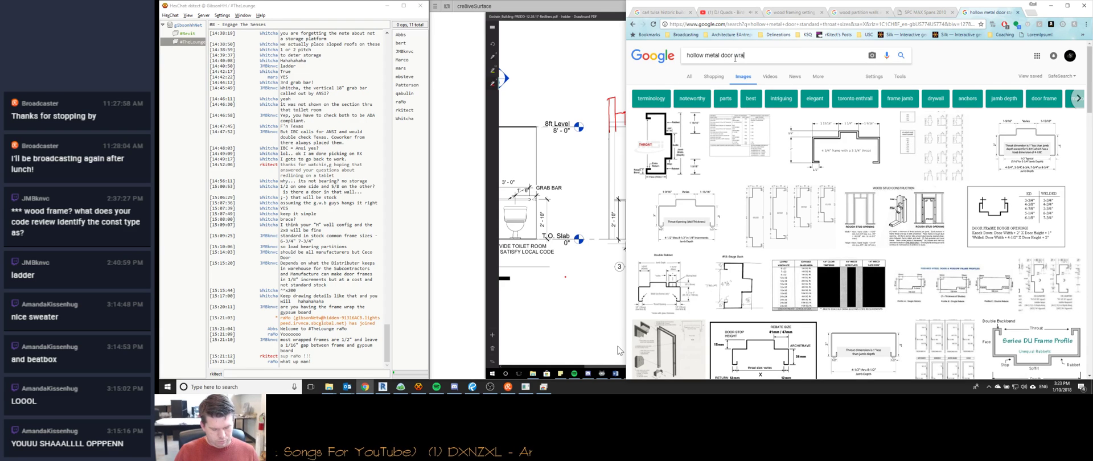
{"action": "key", "text": "Return"}
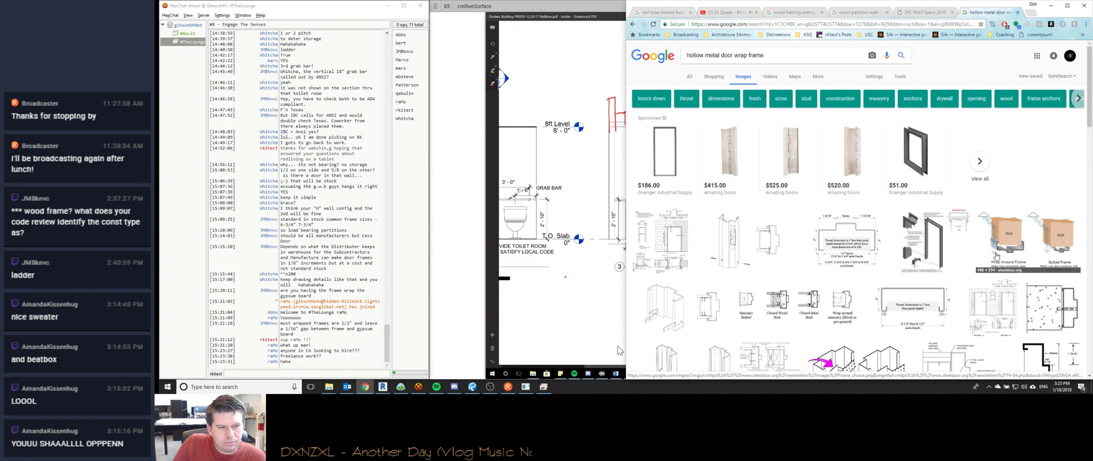
Preview the Wrap-Around Frame image, then send two chat messages in HexChat.
{"action": "left_click", "coordinate": [996, 256]}
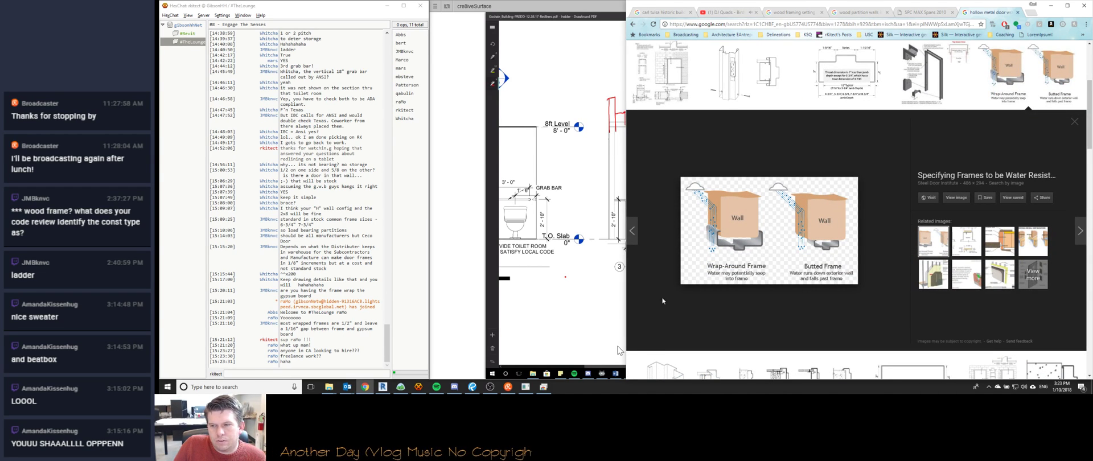
{"action": "key", "text": "alt+Tab"}
{"action": "type", "text": "are you back in CA now man?"}
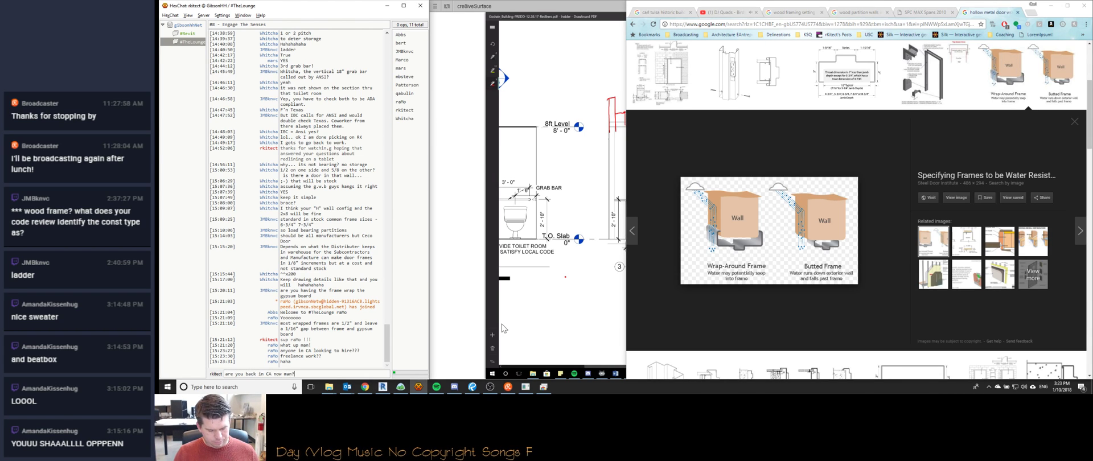
{"action": "key", "text": "Return"}
{"action": "type", "text": "I hate that I didn't "}
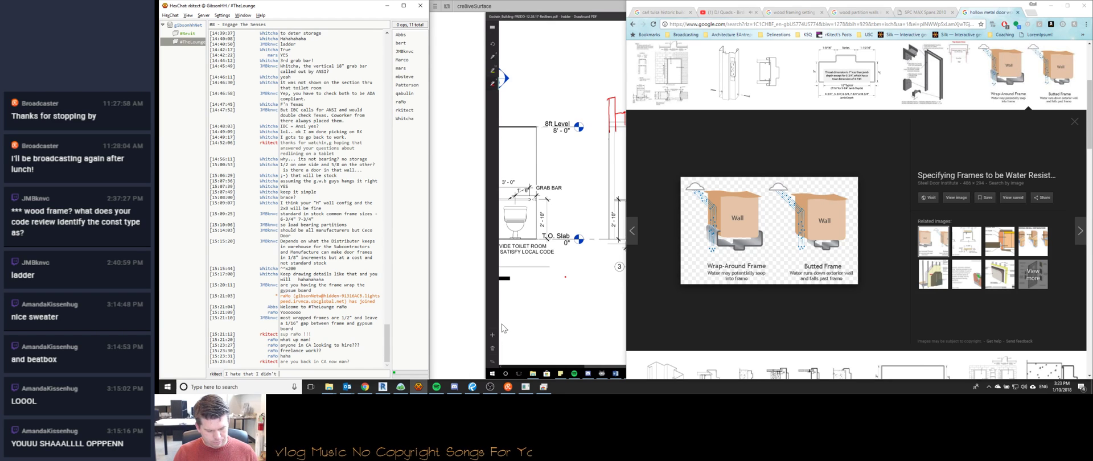
{"action": "type", "text": "have anythign to send"}
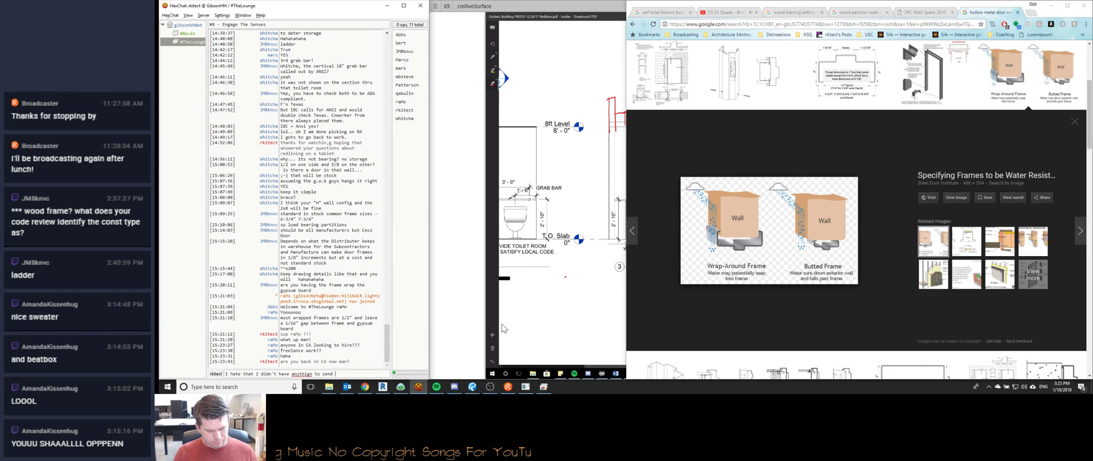
{"action": "type", "text": " your way"}
{"action": "key", "text": "Return"}
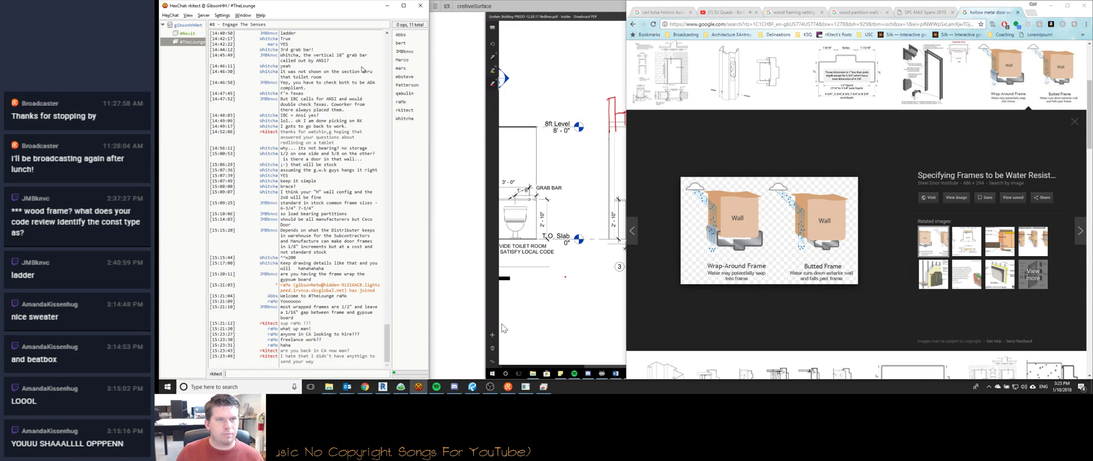
Back in Chrome, preview the hollow metal frame profile and then the SDI 110 masonry detail.
{"action": "left_click", "coordinate": [841, 3]}
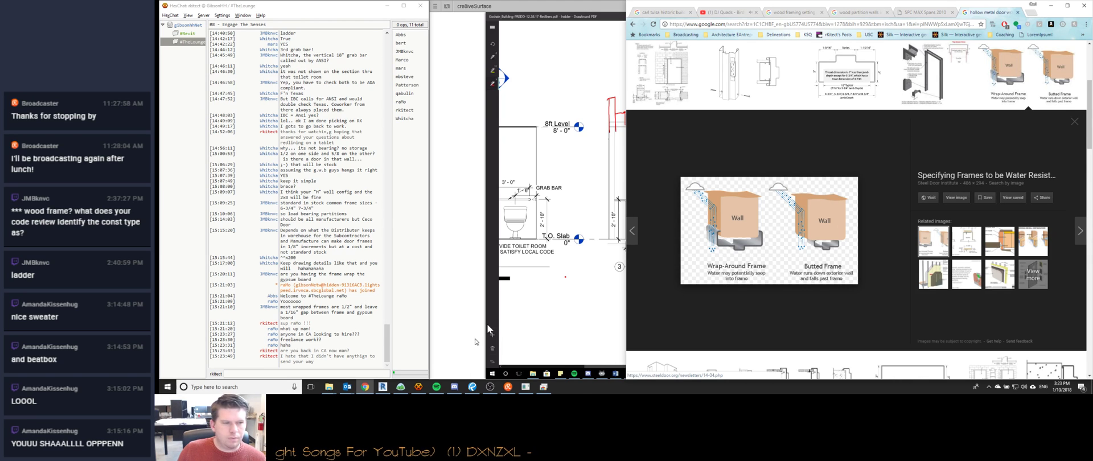
{"action": "scroll", "coordinate": [841, 227], "scroll_direction": "up", "scroll_amount": 3}
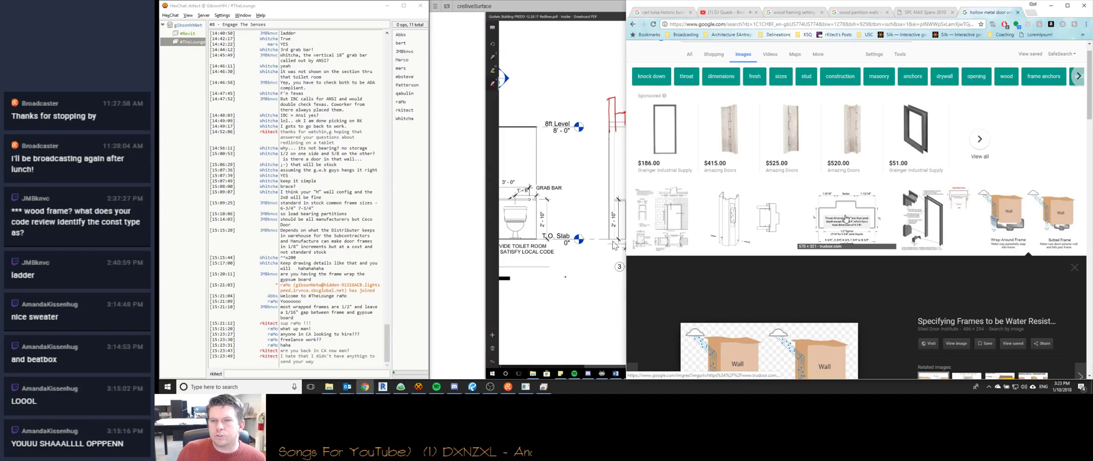
{"action": "left_click", "coordinate": [846, 218]}
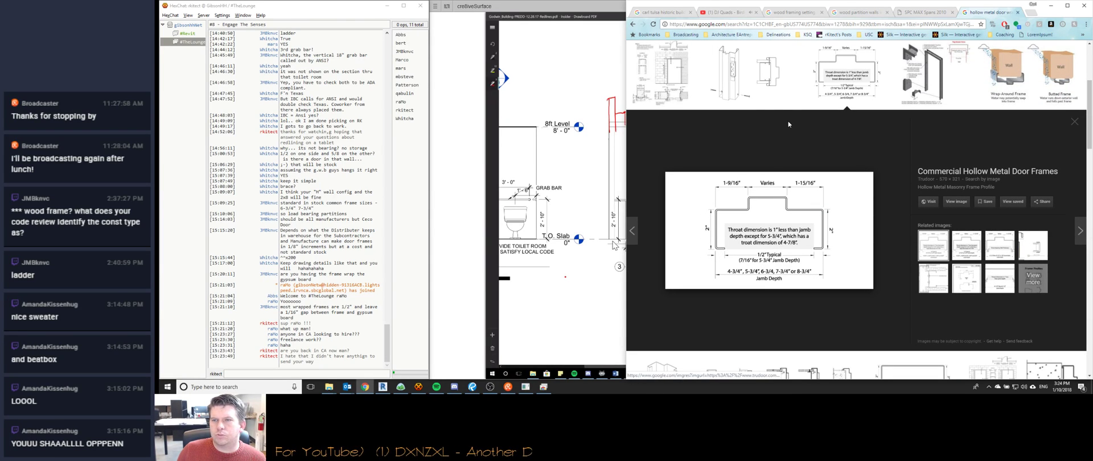
{"action": "left_click", "coordinate": [677, 67]}
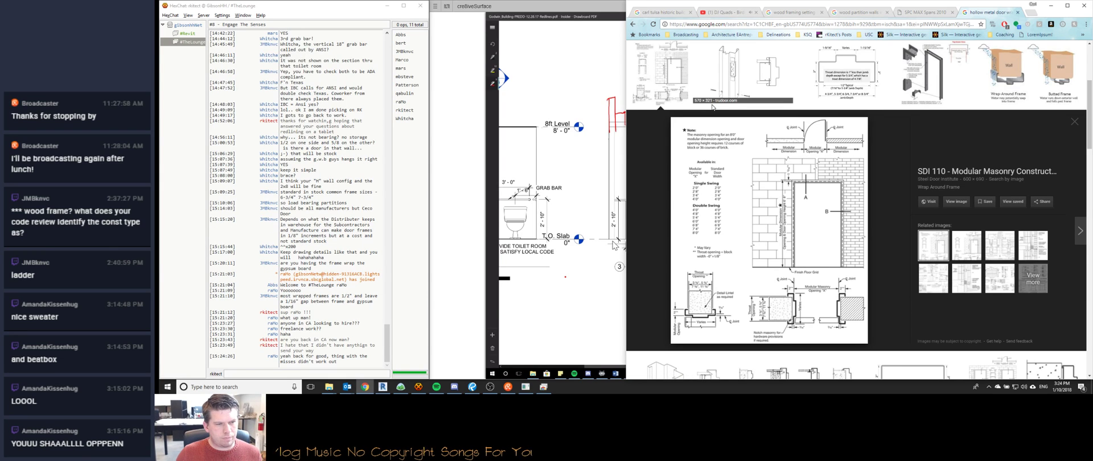
Send the chat replies ':/', 'hate to hear that.' and 'Closed doors = open opportunities', then return to Drawboard.
{"action": "left_click", "coordinate": [343, 373]}
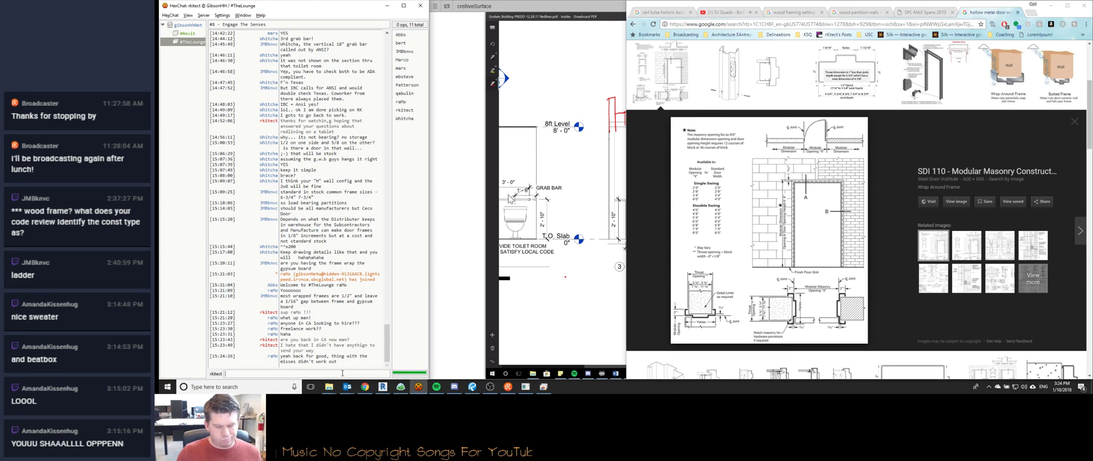
{"action": "type", "text": ":/"}
{"action": "key", "text": "Return"}
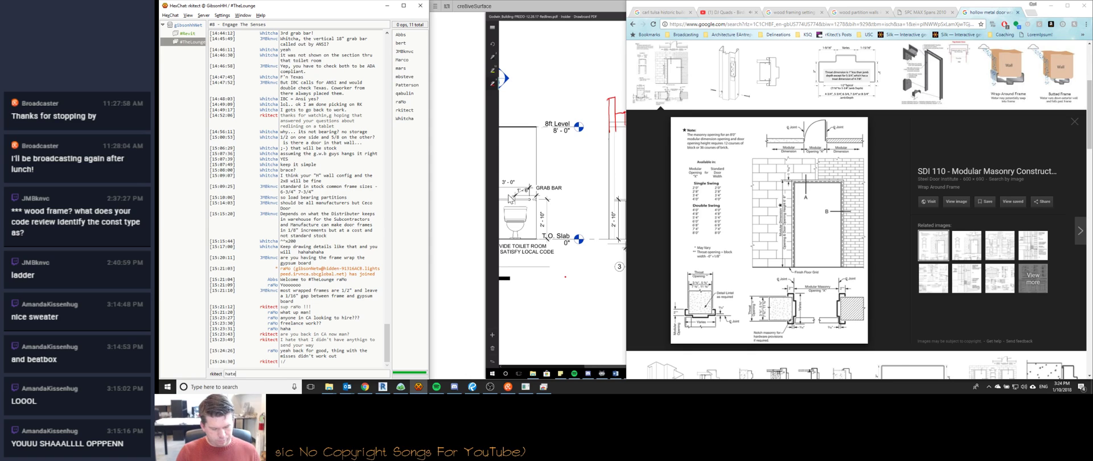
{"action": "type", "text": "hate to hear that"}
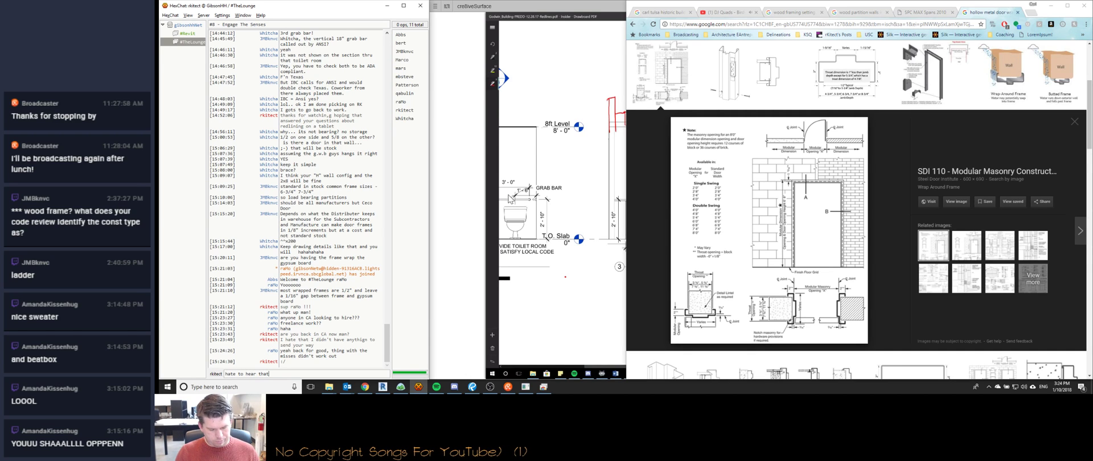
{"action": "type", "text": ". Thought"}
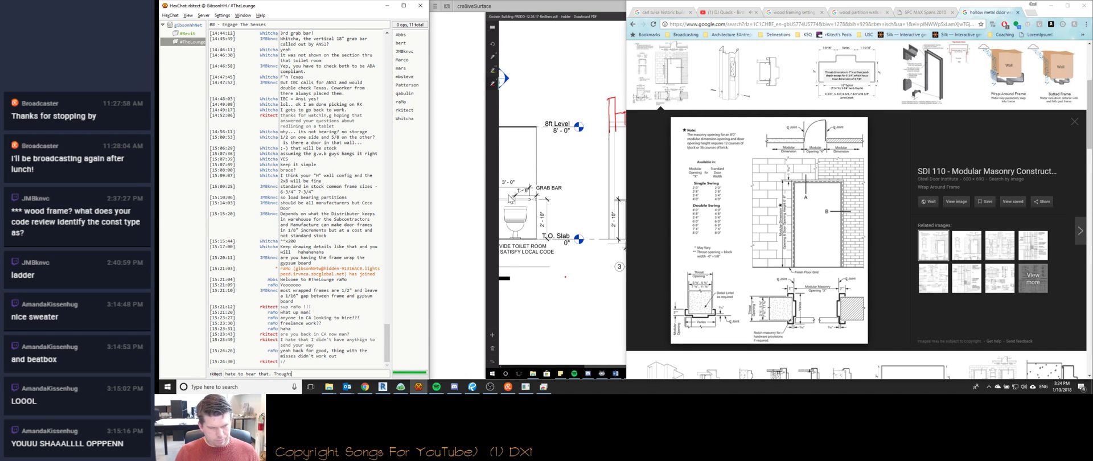
{"action": "key", "text": "BackSpace"}
{"action": "key", "text": "BackSpace"}
{"action": "key", "text": "BackSpace"}
{"action": "key", "text": "BackSpace"}
{"action": "key", "text": "BackSpace"}
{"action": "key", "text": "BackSpace"}
{"action": "key", "text": "Return"}
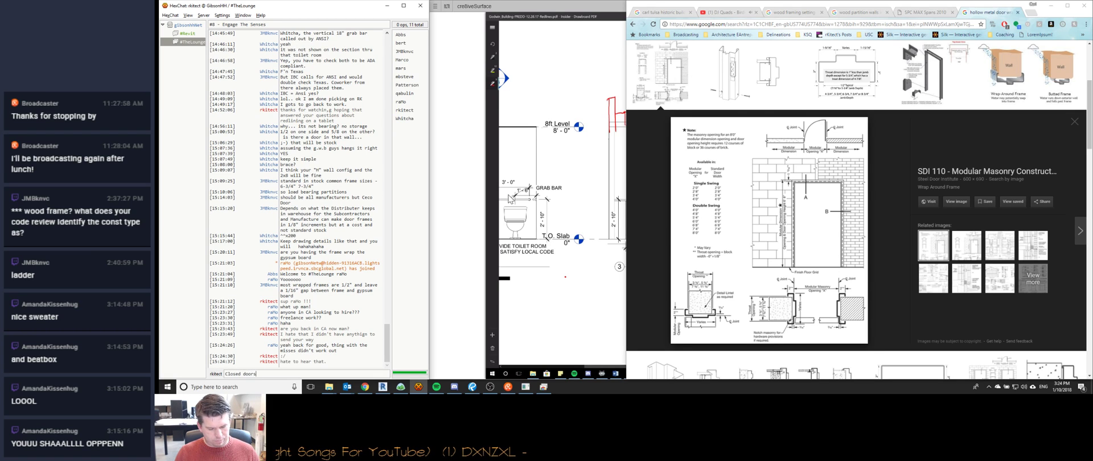
{"action": "type", "text": "Closed doors = open opportunities"}
{"action": "key", "text": "Return"}
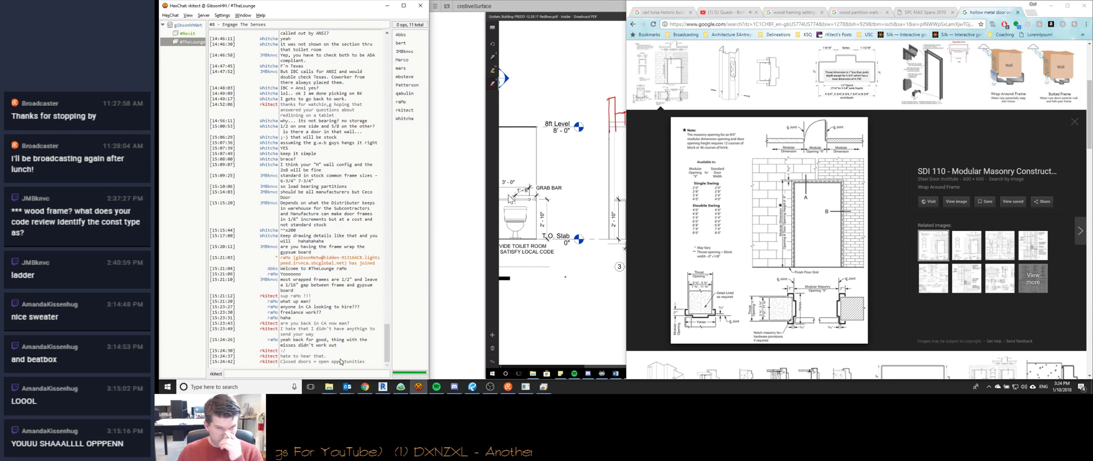
{"action": "left_click", "coordinate": [568, 265]}
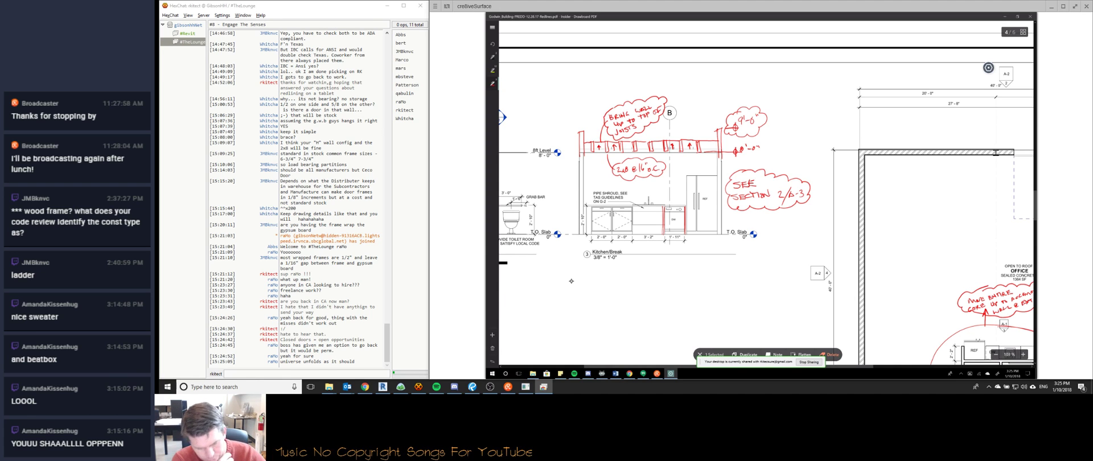
Draw a short red ink stroke at the dishwasher's lower corner in the Kitchen/Break section.
{"action": "left_click_drag", "start_coordinate": [685, 235], "coordinate": [697, 247]}
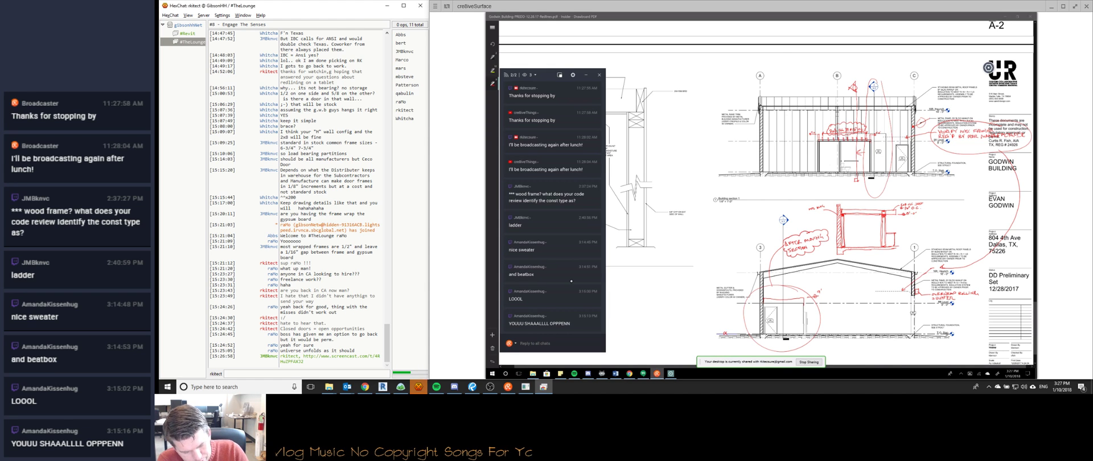
Scroll the PDF back to the Lot 19 floor plan sheet showing the 'Turn off door clearances' note.
{"action": "key", "text": "alt+Tab"}
{"action": "scroll", "coordinate": [571, 281], "scroll_direction": "down", "scroll_amount": 3, "text": "ctrl"}
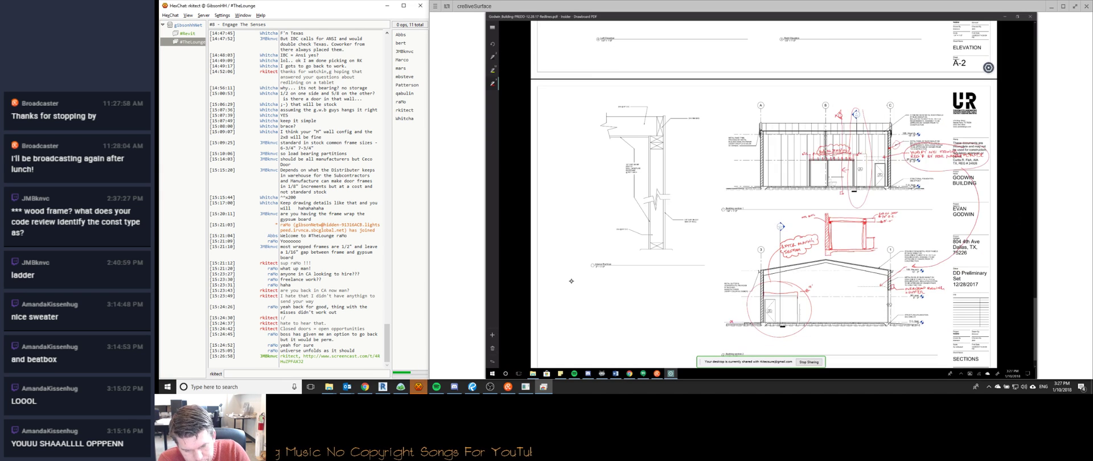
{"action": "scroll", "coordinate": [572, 281], "scroll_direction": "down", "scroll_amount": 2, "text": "ctrl"}
{"action": "scroll", "coordinate": [571, 281], "scroll_direction": "up", "scroll_amount": 10}
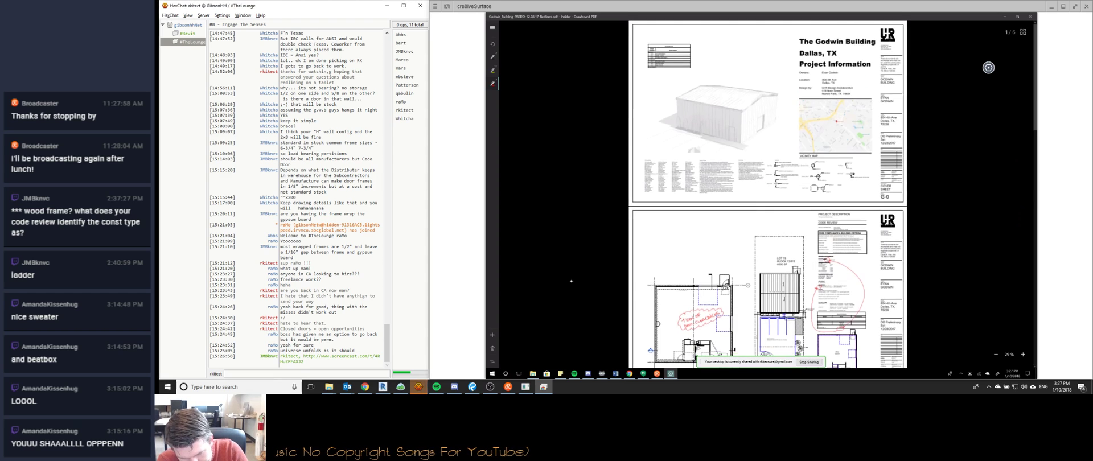
{"action": "scroll", "coordinate": [572, 282], "scroll_direction": "up", "scroll_amount": 1, "text": "ctrl"}
{"action": "scroll", "coordinate": [572, 281], "scroll_direction": "up", "scroll_amount": 5, "text": "ctrl"}
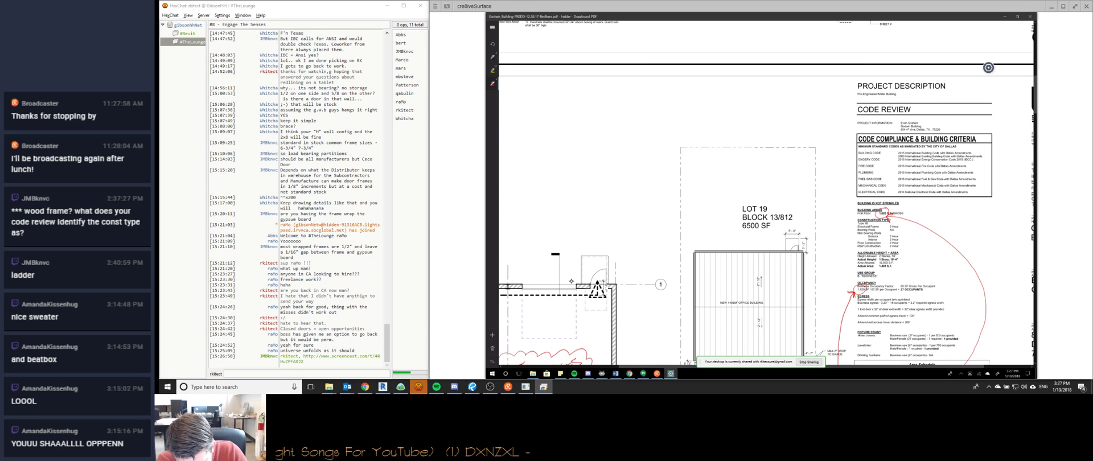
{"action": "scroll", "coordinate": [571, 281], "scroll_direction": "down", "scroll_amount": 1}
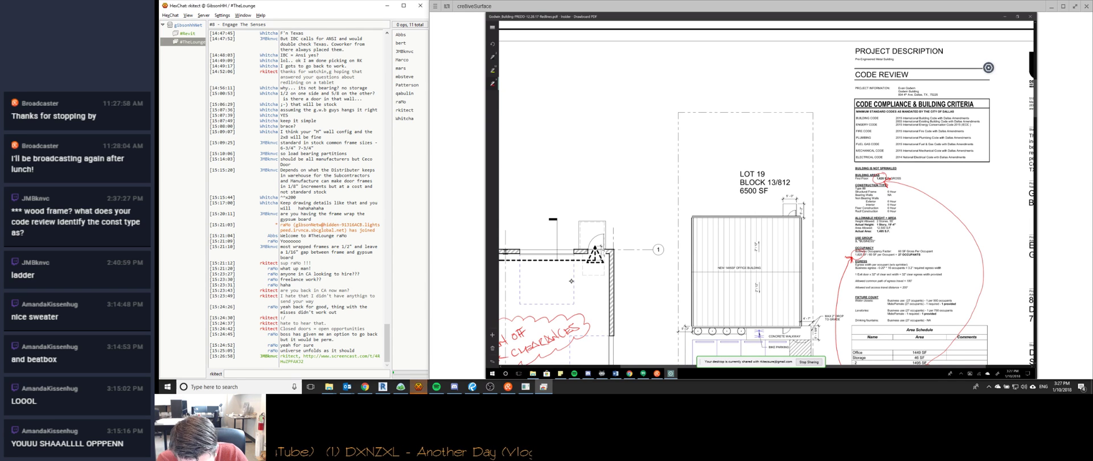
{"action": "scroll", "coordinate": [571, 281], "scroll_direction": "down", "scroll_amount": 3}
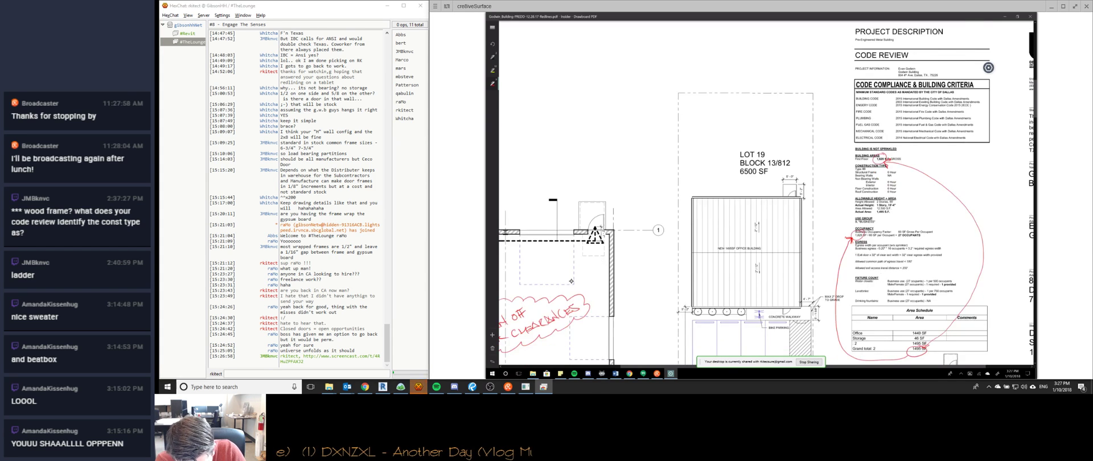
{"action": "scroll", "coordinate": [572, 281], "scroll_direction": "up", "scroll_amount": 5}
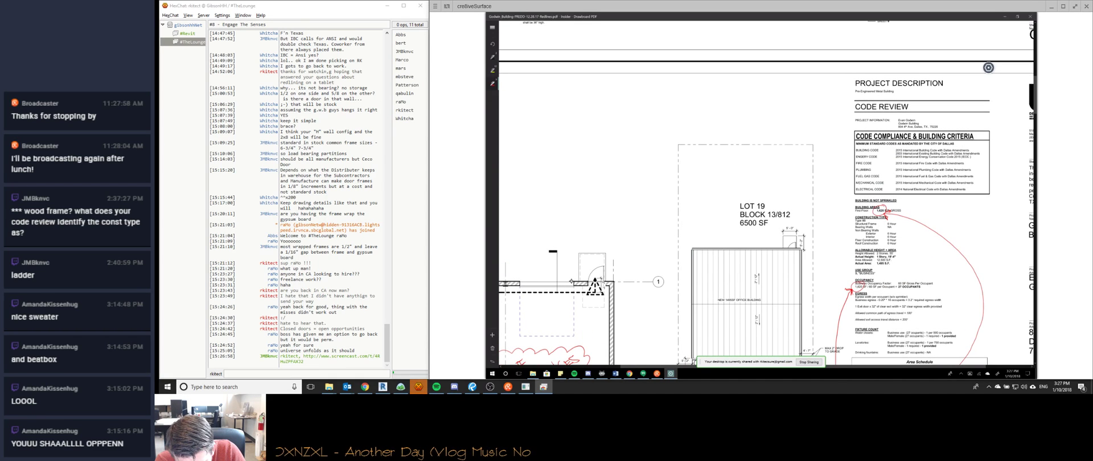
{"action": "scroll", "coordinate": [571, 282], "scroll_direction": "down", "scroll_amount": 1}
{"action": "scroll", "coordinate": [571, 281], "scroll_direction": "down", "scroll_amount": 2}
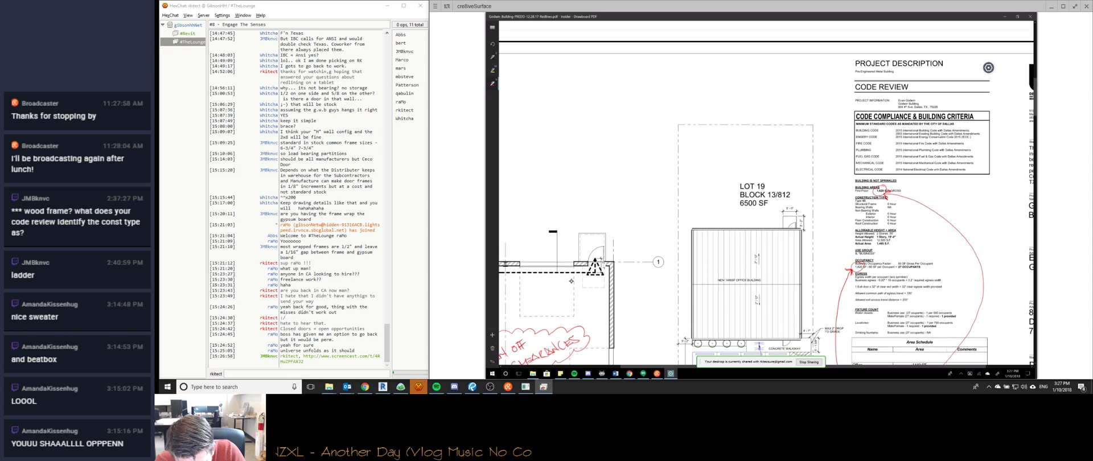
{"action": "scroll", "coordinate": [571, 282], "scroll_direction": "down", "scroll_amount": 2}
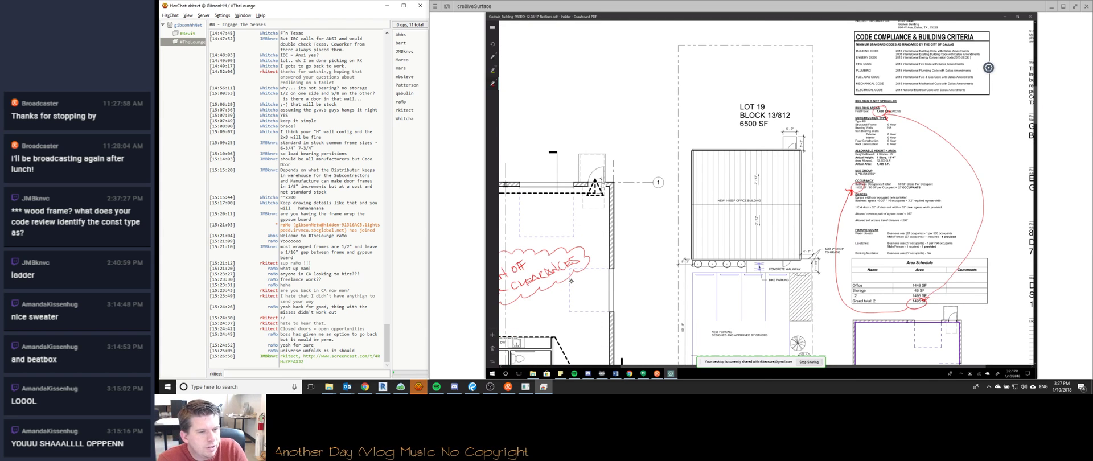
{"action": "scroll", "coordinate": [572, 281], "scroll_direction": "down", "scroll_amount": 10}
{"action": "scroll", "coordinate": [767, 193], "scroll_direction": "up", "scroll_amount": 15}
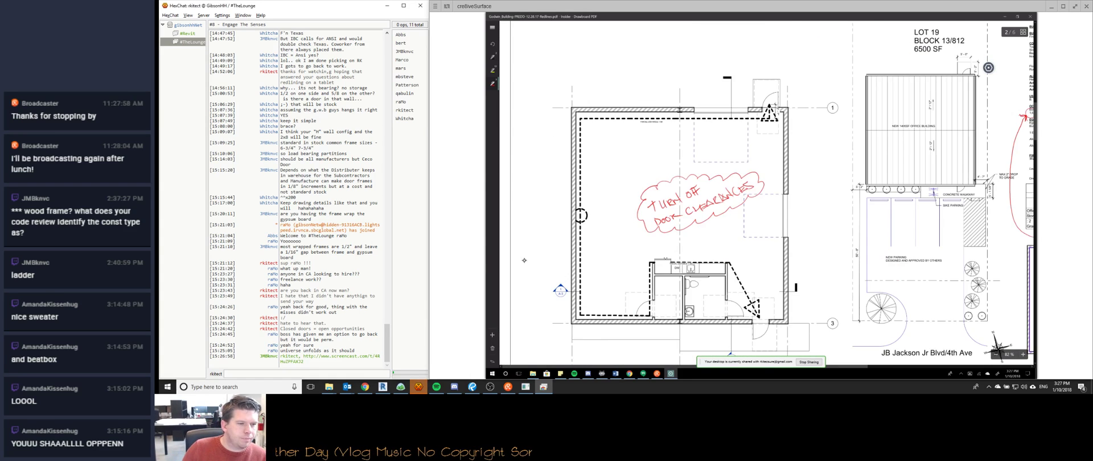
View the linked jamb and head detail image in Chrome, then close it and return to Drawboard.
{"action": "left_click", "coordinate": [326, 360]}
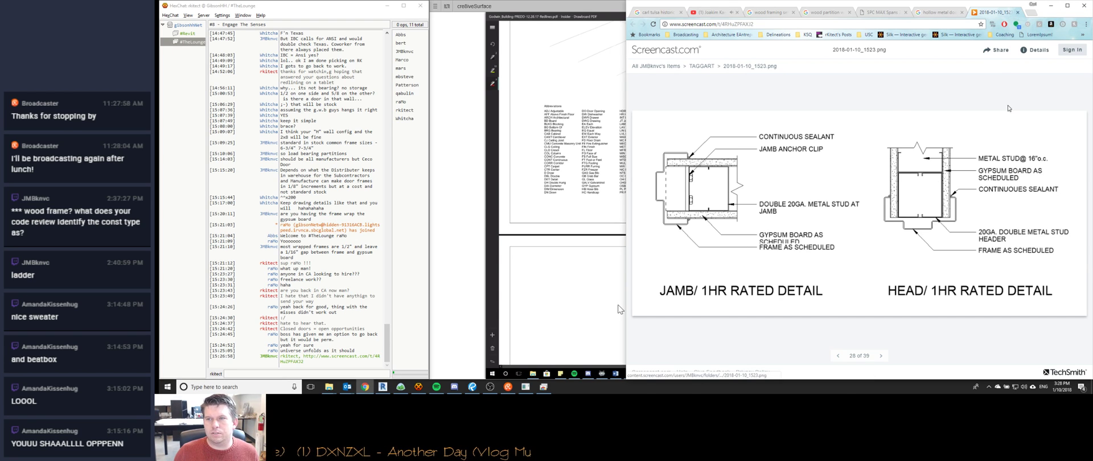
{"action": "left_click", "coordinate": [1018, 12]}
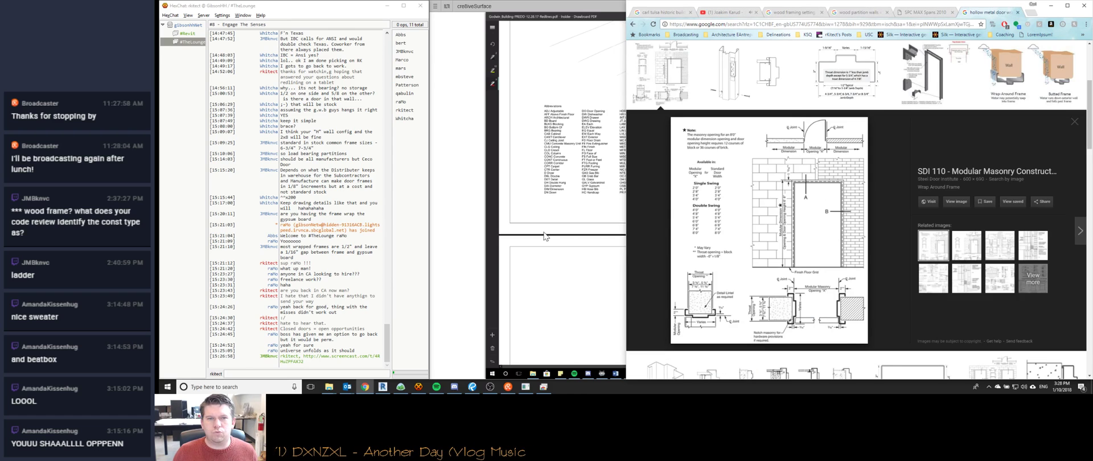
{"action": "left_click", "coordinate": [560, 278]}
{"action": "scroll", "coordinate": [644, 176], "scroll_direction": "down", "scroll_amount": 4}
On sheet A-3, X out the wall-section detail and write 'WELL ADD MORE DETAIL LATER' underlined.
{"action": "scroll", "coordinate": [644, 175], "scroll_direction": "up", "scroll_amount": 1}
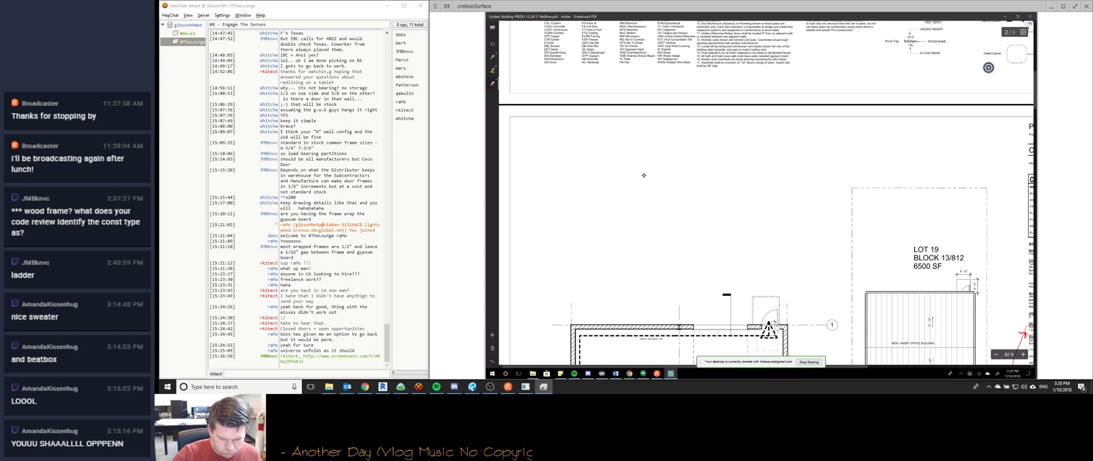
{"action": "scroll", "coordinate": [644, 176], "scroll_direction": "down", "scroll_amount": 3, "text": "ctrl"}
{"action": "scroll", "coordinate": [644, 175], "scroll_direction": "down", "scroll_amount": 2}
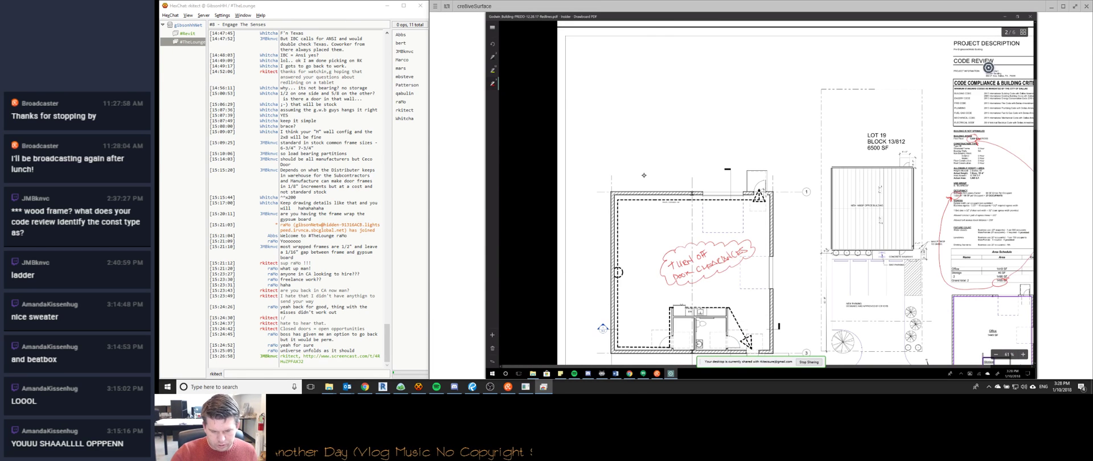
{"action": "scroll", "coordinate": [643, 175], "scroll_direction": "down", "scroll_amount": 1}
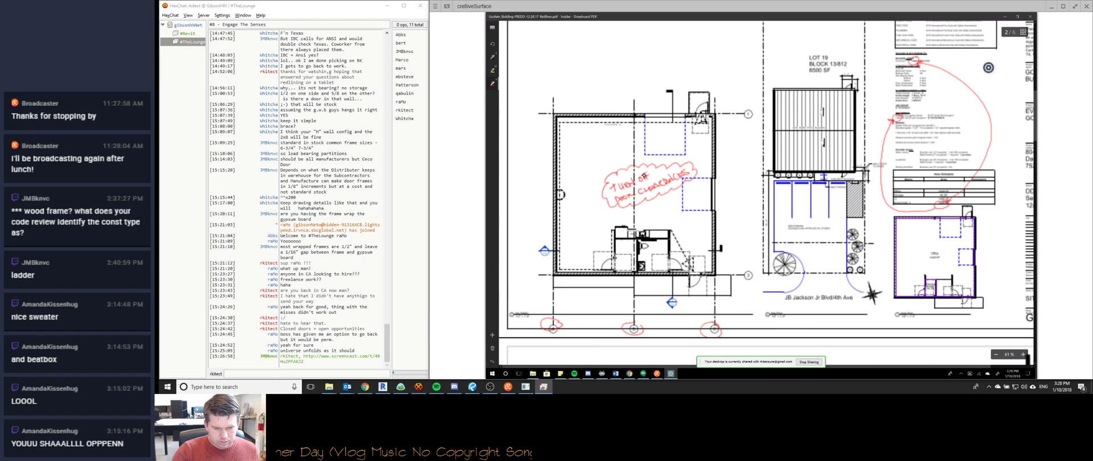
{"action": "scroll", "coordinate": [644, 176], "scroll_direction": "down", "scroll_amount": 8}
{"action": "scroll", "coordinate": [644, 175], "scroll_direction": "up", "scroll_amount": 6, "text": "ctrl"}
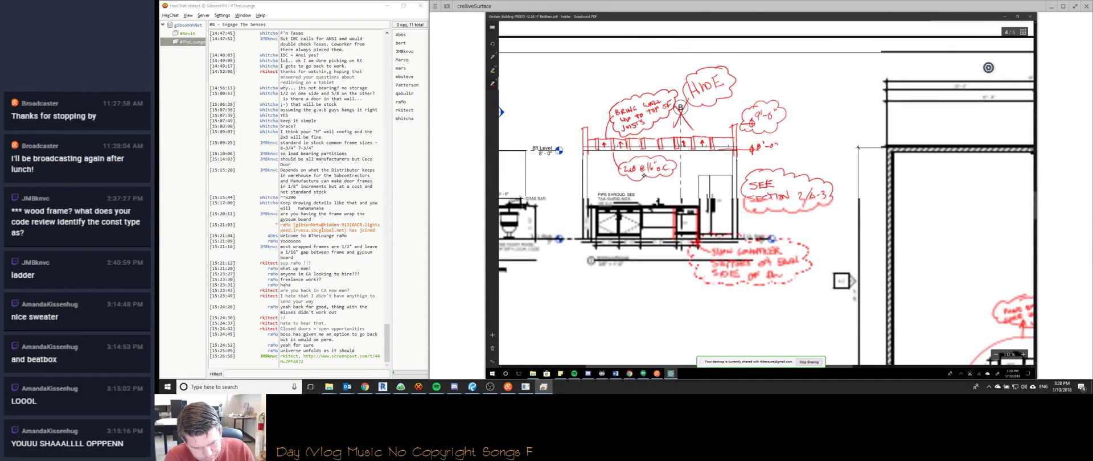
{"action": "scroll", "coordinate": [643, 176], "scroll_direction": "down", "scroll_amount": 3, "text": "ctrl"}
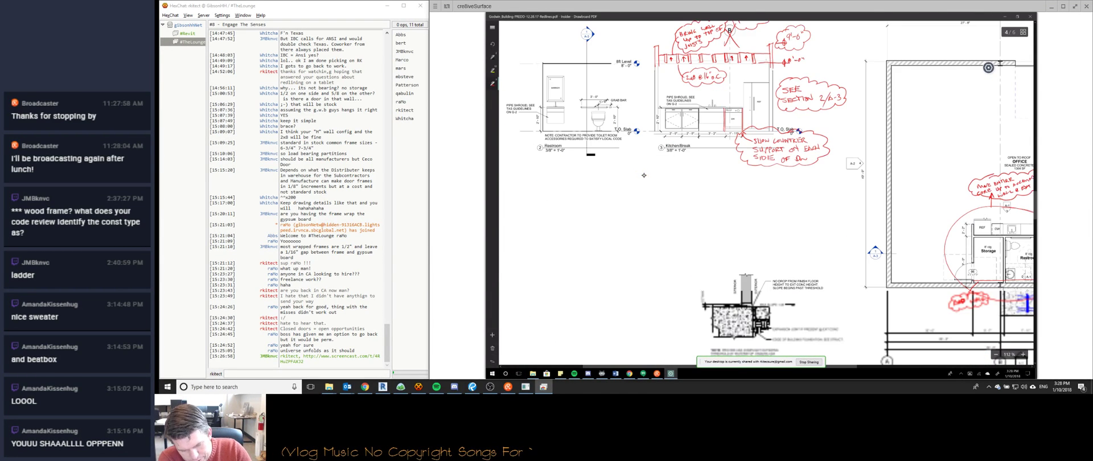
{"action": "scroll", "coordinate": [644, 175], "scroll_direction": "down", "scroll_amount": 5}
{"action": "scroll", "coordinate": [643, 176], "scroll_direction": "down", "scroll_amount": 3, "text": "ctrl"}
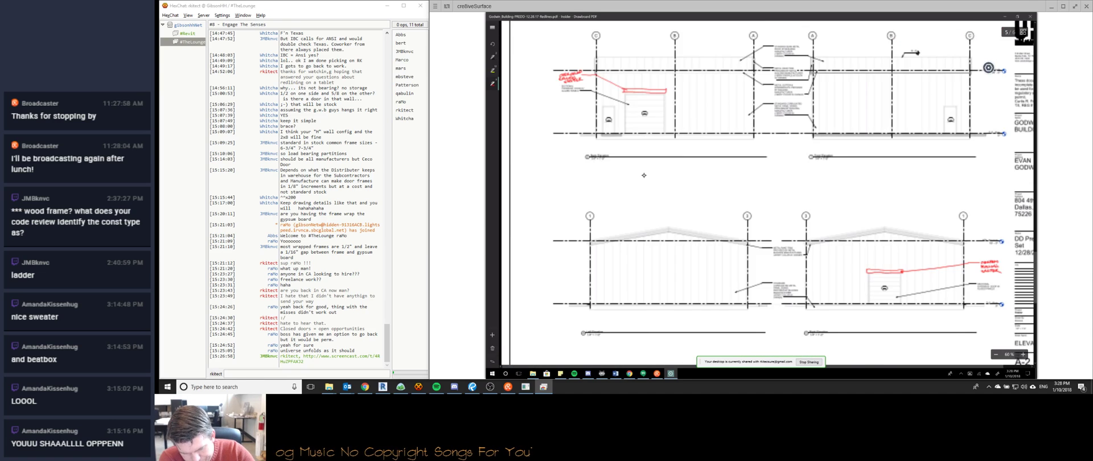
{"action": "scroll", "coordinate": [644, 175], "scroll_direction": "down", "scroll_amount": 5}
{"action": "scroll", "coordinate": [644, 175], "scroll_direction": "up", "scroll_amount": 2, "text": "ctrl"}
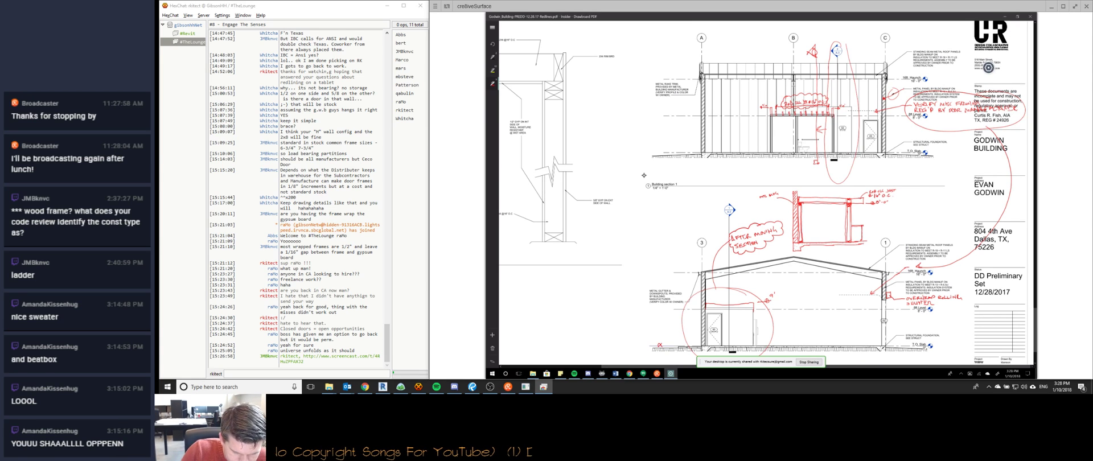
{"action": "key", "text": "alt+Tab"}
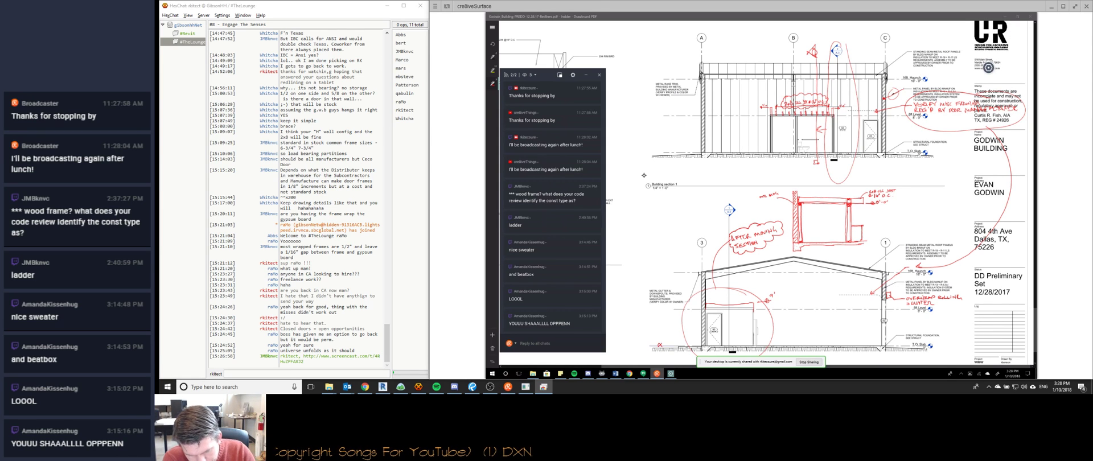
{"action": "key", "text": "alt+Tab"}
{"action": "scroll", "coordinate": [644, 175], "scroll_direction": "down", "scroll_amount": 2, "text": "ctrl"}
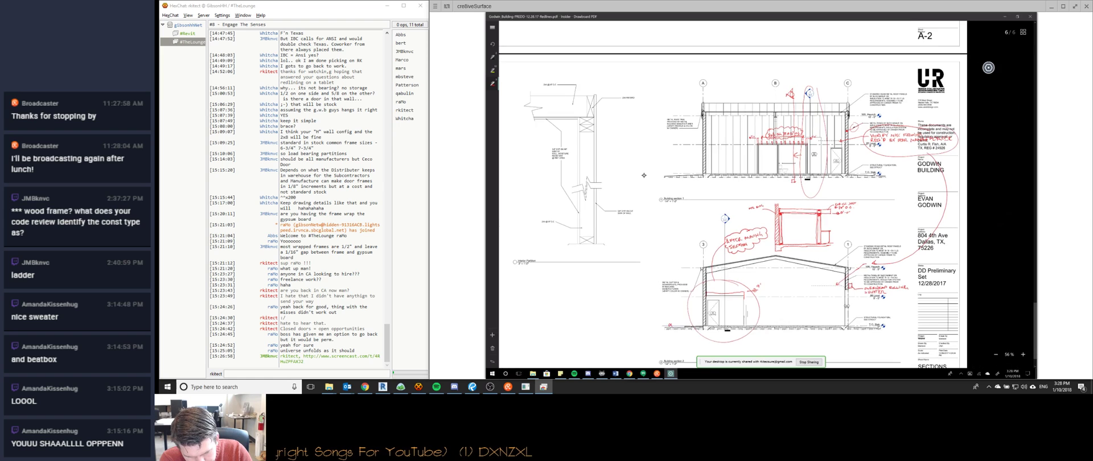
{"action": "scroll", "coordinate": [644, 175], "scroll_direction": "down", "scroll_amount": 2, "text": "ctrl"}
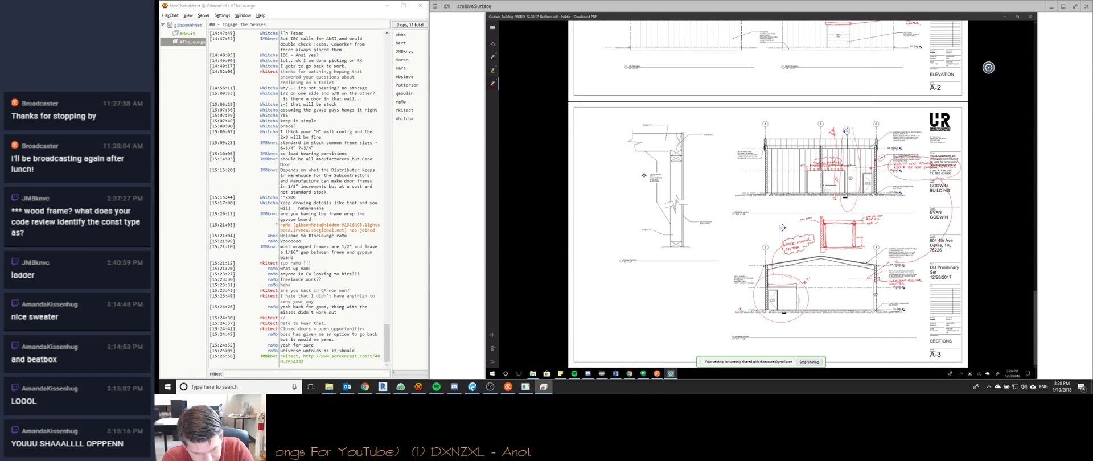
{"action": "left_click_drag", "start_coordinate": [628, 127], "coordinate": [712, 260]}
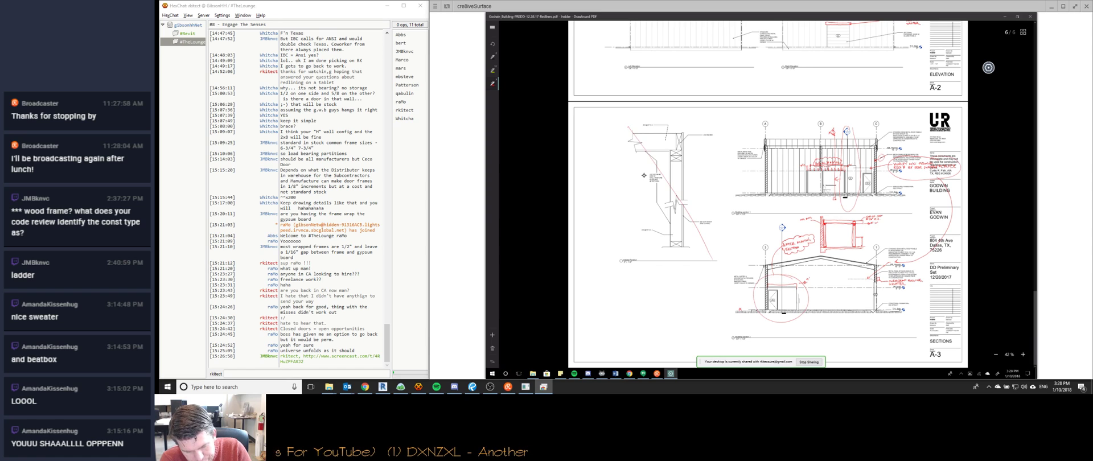
{"action": "mouse_move", "coordinate": [707, 122]}
{"action": "left_mouse_down"}
{"action": "mouse_move", "coordinate": [639, 263]}
{"action": "mouse_move", "coordinate": [653, 274]}
{"action": "mouse_move", "coordinate": [700, 271]}
{"action": "left_mouse_up"}
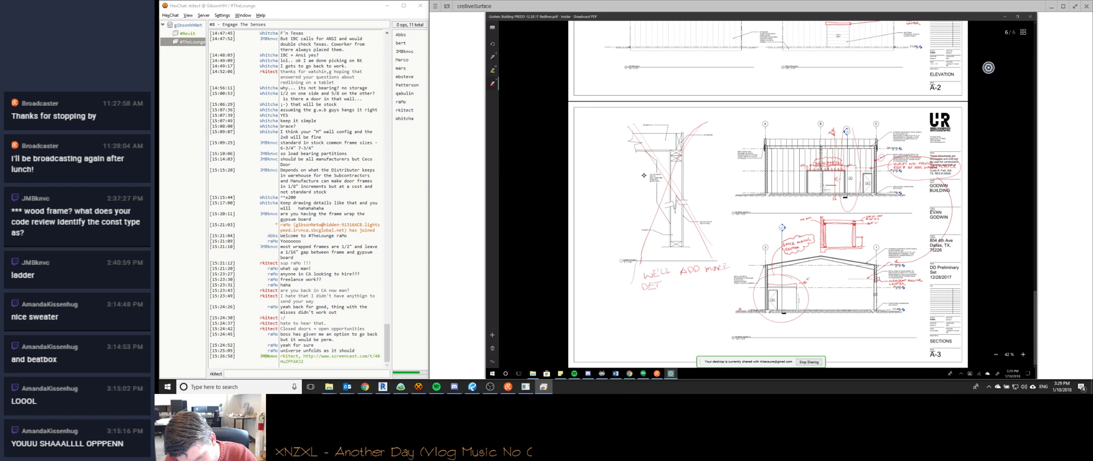
{"action": "left_click_drag", "start_coordinate": [664, 280], "coordinate": [720, 282]}
{"action": "mouse_move", "coordinate": [720, 251]}
{"action": "left_mouse_down"}
{"action": "mouse_move", "coordinate": [735, 263]}
{"action": "mouse_move", "coordinate": [695, 288]}
{"action": "mouse_move", "coordinate": [658, 294]}
{"action": "mouse_move", "coordinate": [636, 273]}
{"action": "mouse_move", "coordinate": [724, 254]}
{"action": "left_mouse_up"}
Renumber the A-2 grid bubble from 3 to 2, then scroll back to the G-1 sheet.
{"action": "scroll", "coordinate": [643, 175], "scroll_direction": "down", "scroll_amount": 3, "text": "ctrl"}
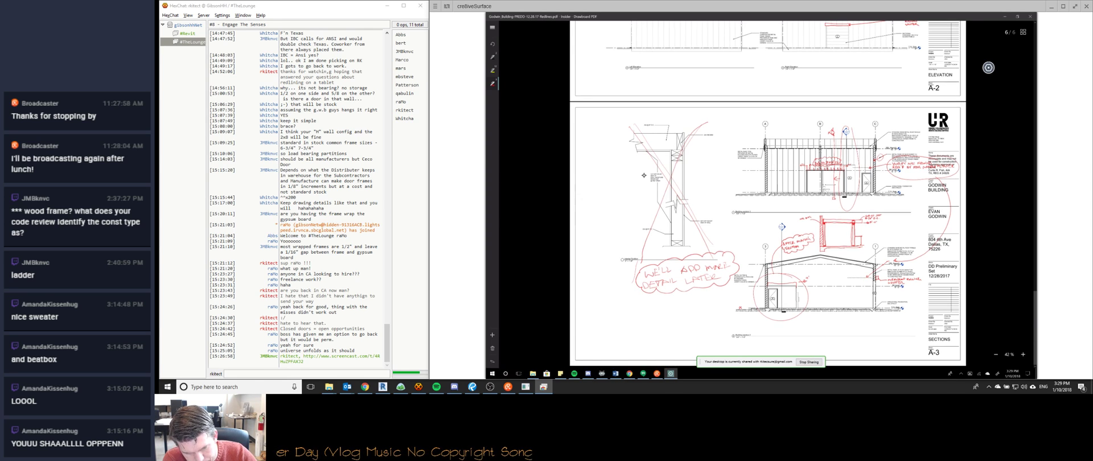
{"action": "scroll", "coordinate": [643, 175], "scroll_direction": "down", "scroll_amount": 2, "text": "ctrl"}
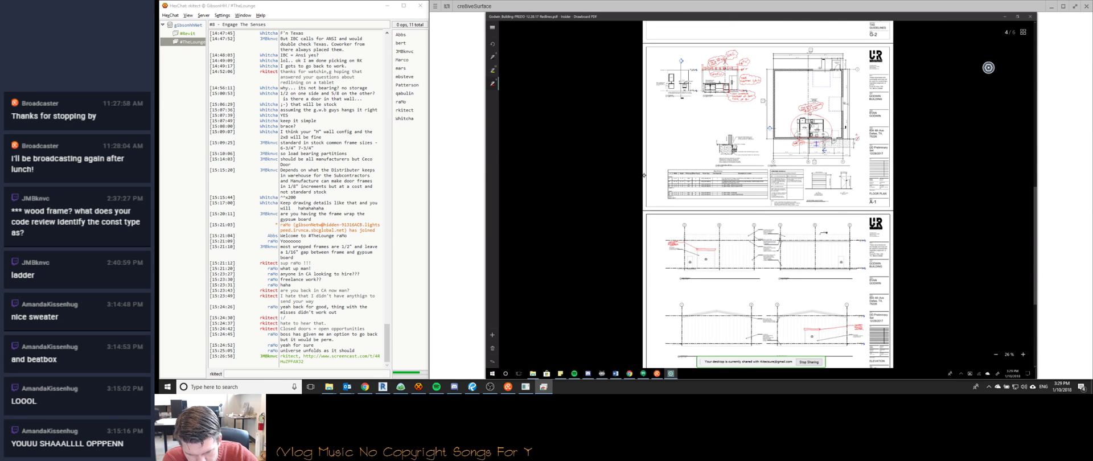
{"action": "scroll", "coordinate": [643, 175], "scroll_direction": "down", "scroll_amount": 1}
{"action": "scroll", "coordinate": [988, 67], "scroll_direction": "down", "scroll_amount": 3}
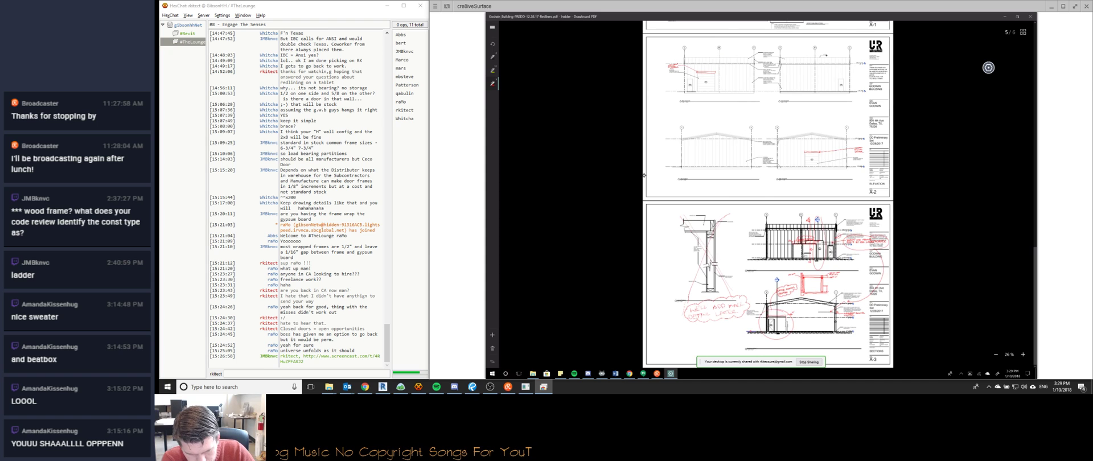
{"action": "scroll", "coordinate": [643, 176], "scroll_direction": "up", "scroll_amount": 5, "text": "ctrl"}
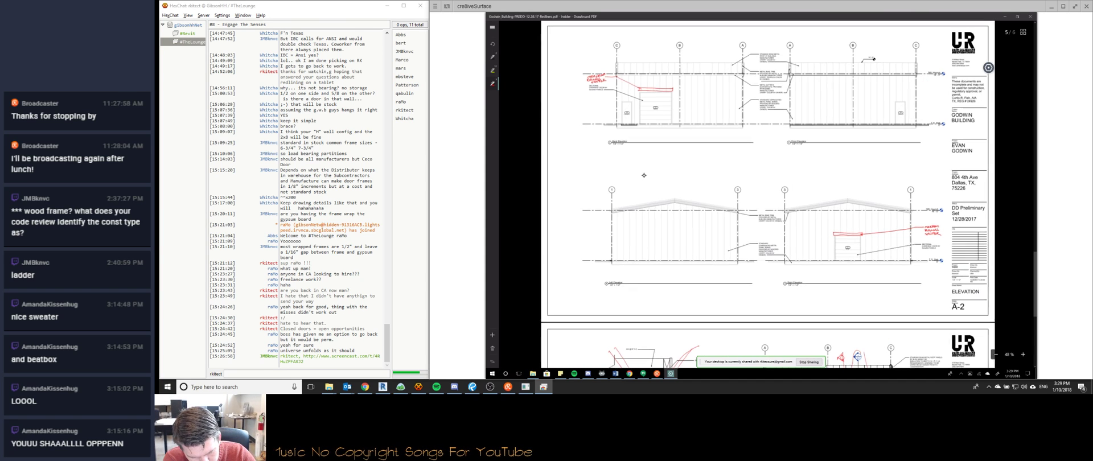
{"action": "left_click_drag", "start_coordinate": [735, 187], "coordinate": [740, 195]}
{"action": "left_click_drag", "start_coordinate": [738, 180], "coordinate": [788, 184]}
{"action": "scroll", "coordinate": [644, 175], "scroll_direction": "down", "scroll_amount": 3}
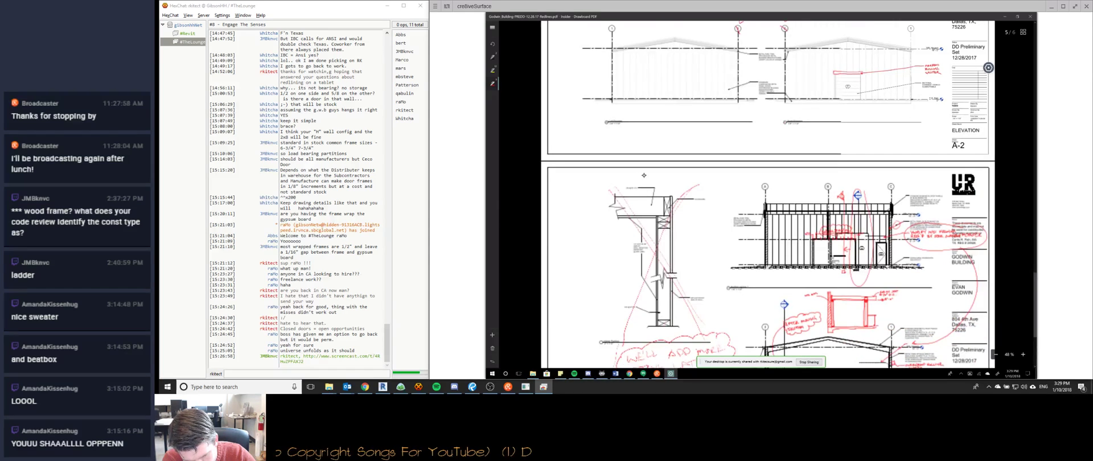
{"action": "scroll", "coordinate": [644, 176], "scroll_direction": "down", "scroll_amount": 2}
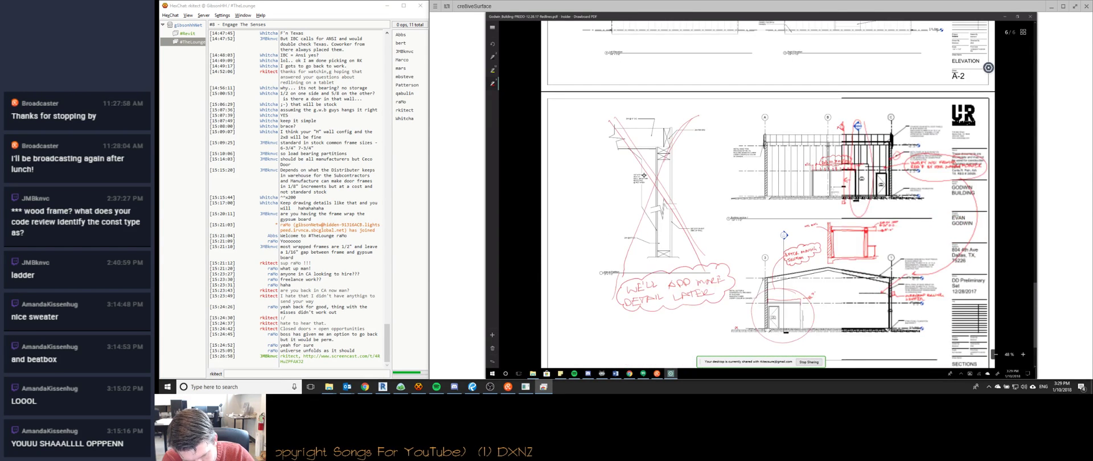
{"action": "scroll", "coordinate": [643, 175], "scroll_direction": "up", "scroll_amount": 5}
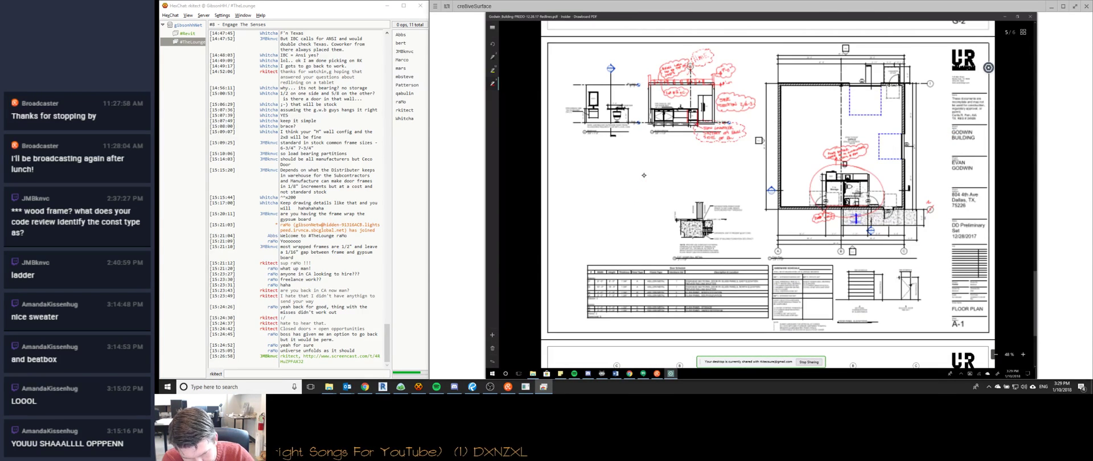
{"action": "scroll", "coordinate": [644, 175], "scroll_direction": "up", "scroll_amount": 6}
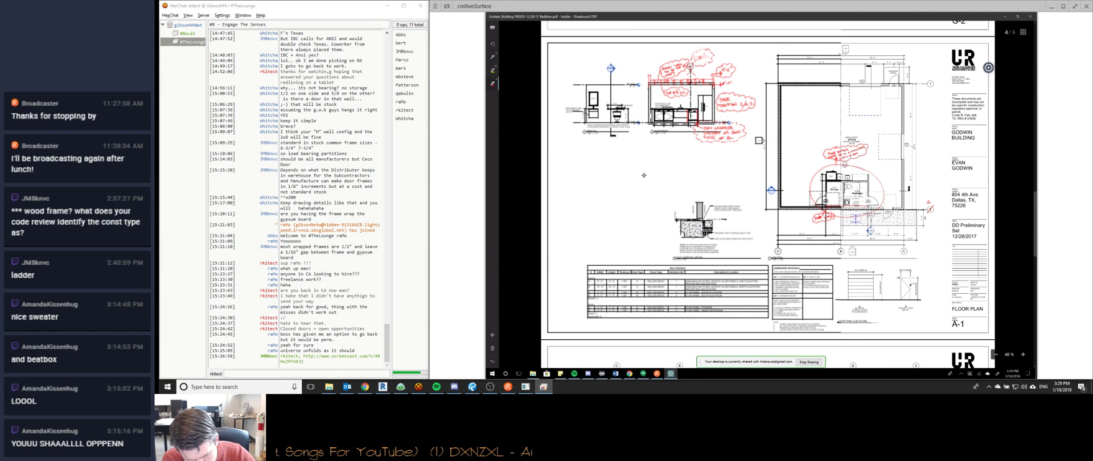
{"action": "scroll", "coordinate": [643, 175], "scroll_direction": "down", "scroll_amount": 1}
{"action": "scroll", "coordinate": [644, 175], "scroll_direction": "down", "scroll_amount": 2}
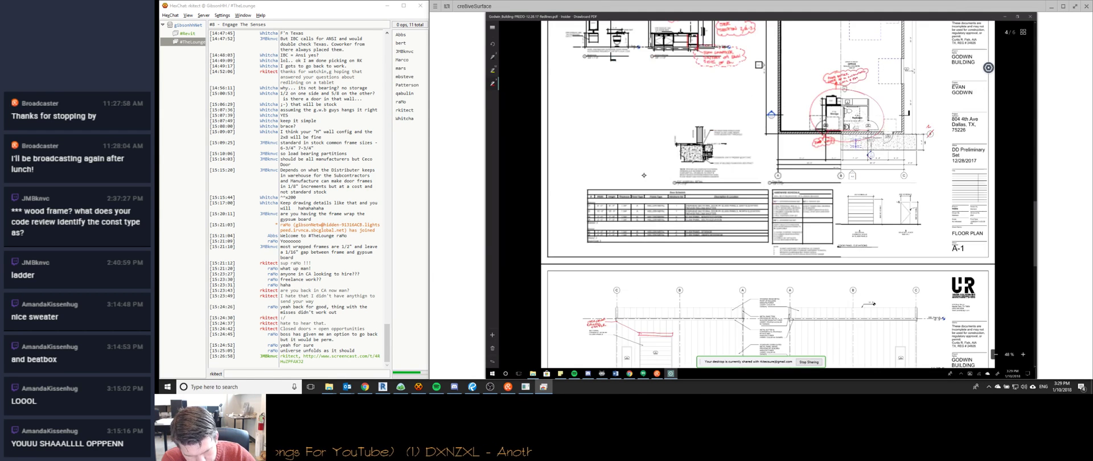
{"action": "scroll", "coordinate": [644, 175], "scroll_direction": "up", "scroll_amount": 10}
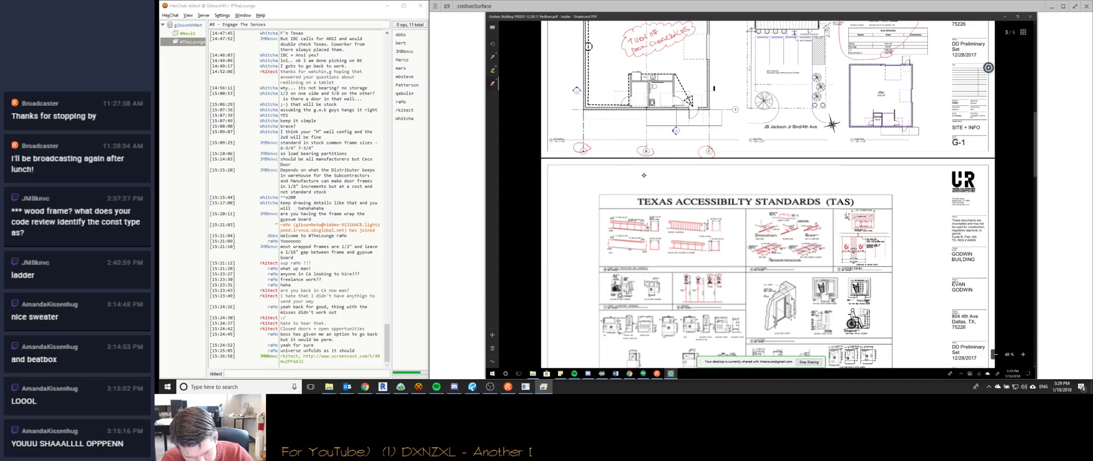
{"action": "scroll", "coordinate": [644, 175], "scroll_direction": "down", "scroll_amount": 1}
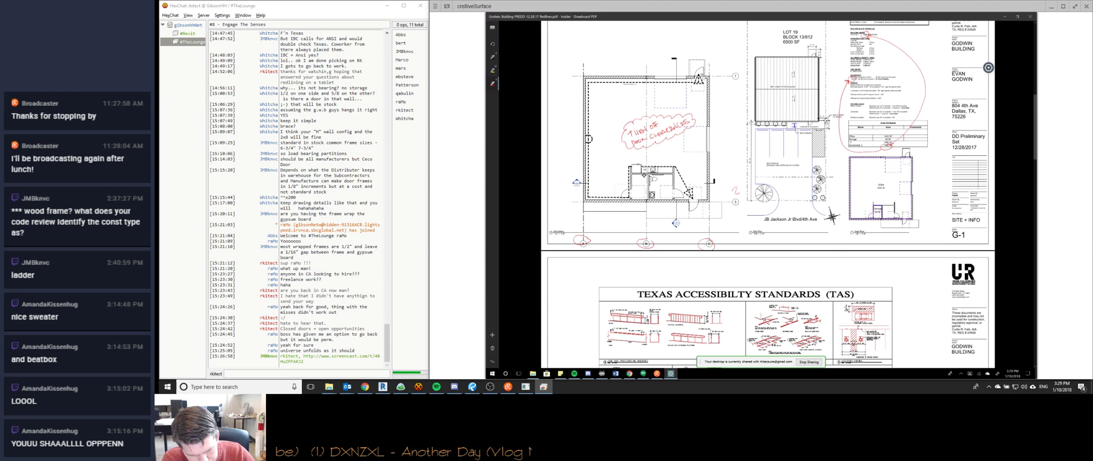
Redo the stray 2 mark, X out grid bubbles 1, A and B, and bracket the HIDE GRIDS note.
{"action": "left_click_drag", "start_coordinate": [733, 188], "coordinate": [739, 194]}
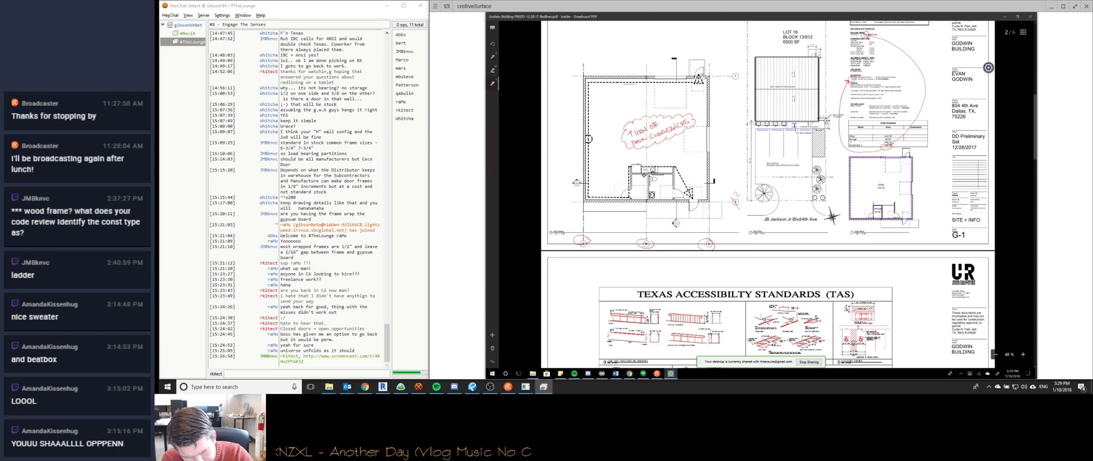
{"action": "left_click_drag", "start_coordinate": [716, 72], "coordinate": [725, 83]}
{"action": "left_click_drag", "start_coordinate": [725, 72], "coordinate": [717, 83]}
{"action": "left_click_drag", "start_coordinate": [721, 204], "coordinate": [727, 197]}
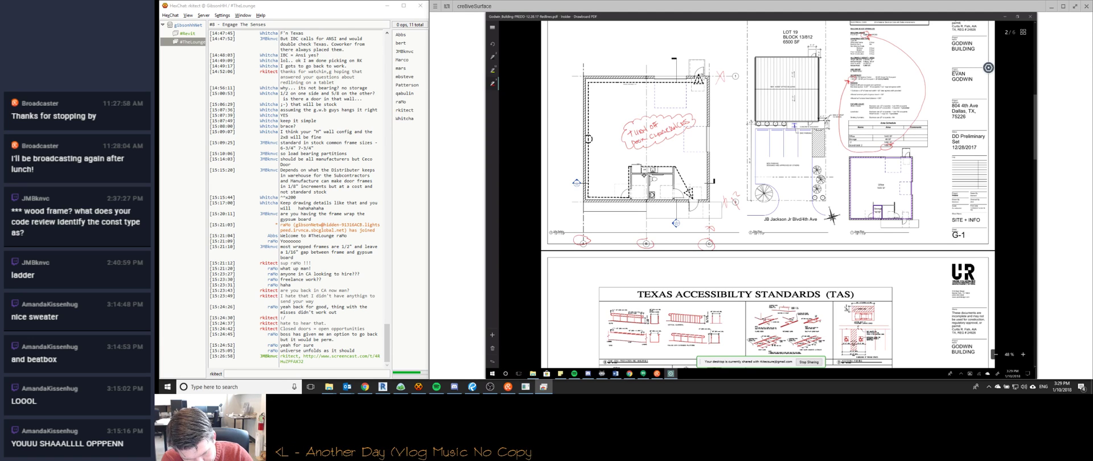
{"action": "left_click_drag", "start_coordinate": [642, 222], "coordinate": [650, 229]}
{"action": "left_click_drag", "start_coordinate": [651, 222], "coordinate": [641, 229]}
{"action": "left_click_drag", "start_coordinate": [578, 221], "coordinate": [589, 226]}
{"action": "left_click_drag", "start_coordinate": [589, 221], "coordinate": [578, 227]}
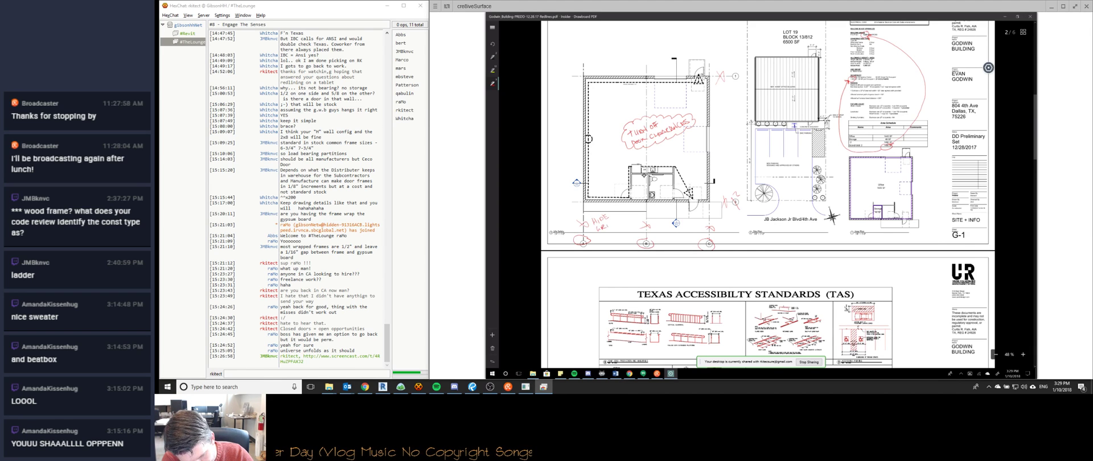
{"action": "mouse_move", "coordinate": [619, 220]}
{"action": "left_mouse_down"}
{"action": "mouse_move", "coordinate": [599, 232]}
{"action": "mouse_move", "coordinate": [609, 210]}
{"action": "left_mouse_up"}
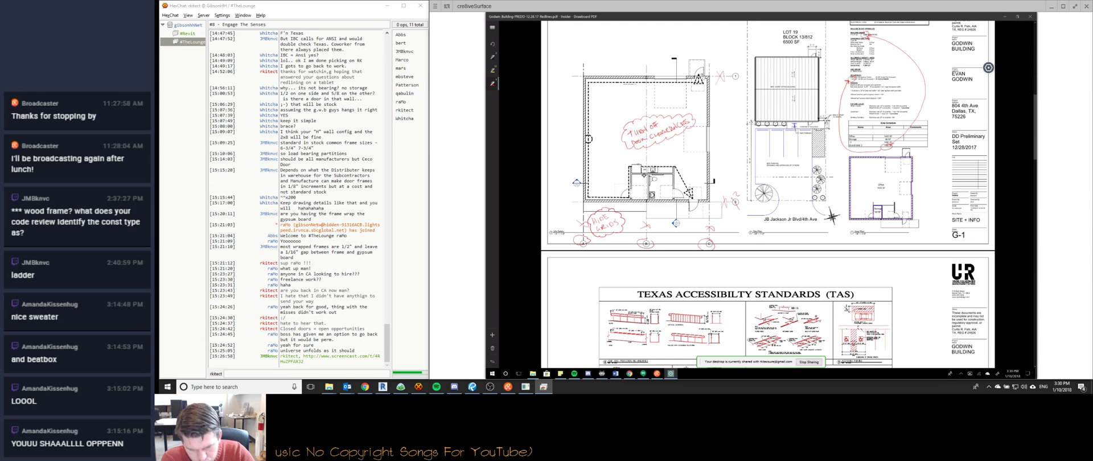
On the cover sheet's 3D view, ring the shrubs along the left wall with a red ellipse and select it.
{"action": "scroll", "coordinate": [643, 175], "scroll_direction": "down", "scroll_amount": 2, "text": "ctrl"}
{"action": "scroll", "coordinate": [644, 175], "scroll_direction": "down", "scroll_amount": 3, "text": "ctrl"}
{"action": "scroll", "coordinate": [643, 175], "scroll_direction": "up", "scroll_amount": 5}
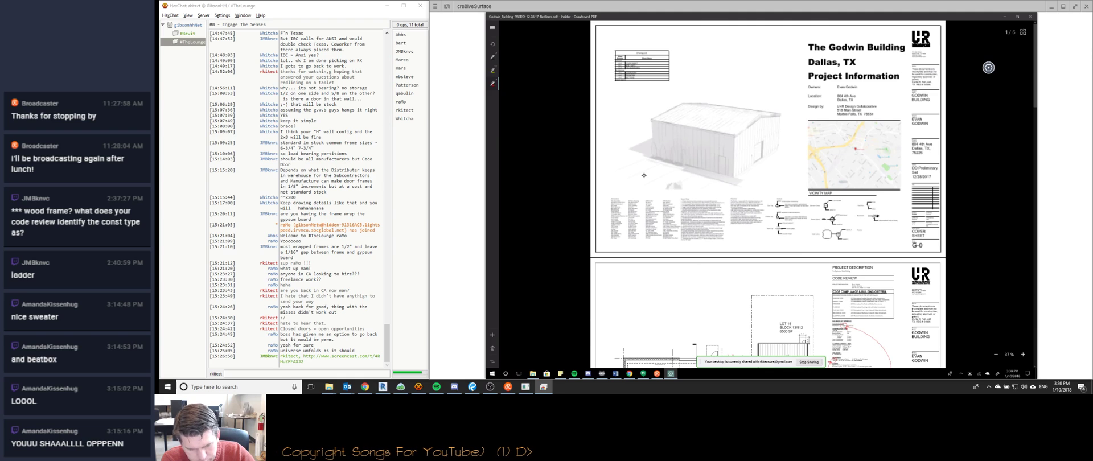
{"action": "scroll", "coordinate": [644, 175], "scroll_direction": "up", "scroll_amount": 4, "text": "ctrl"}
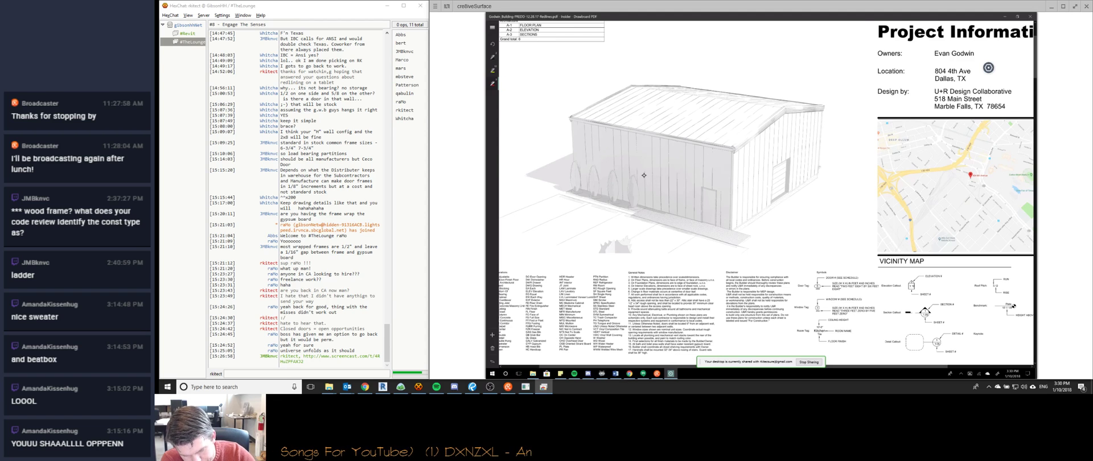
{"action": "scroll", "coordinate": [644, 175], "scroll_direction": "down", "scroll_amount": 10}
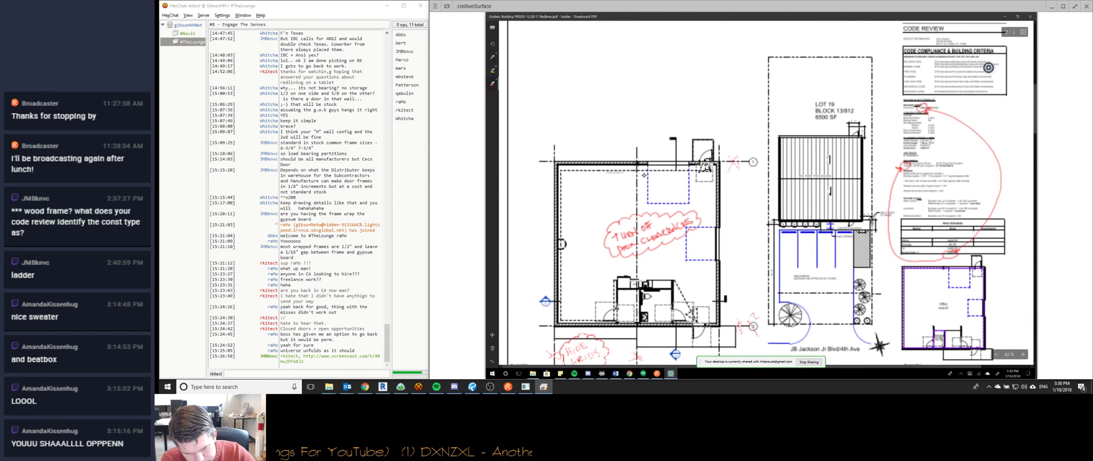
{"action": "scroll", "coordinate": [643, 175], "scroll_direction": "up", "scroll_amount": 10}
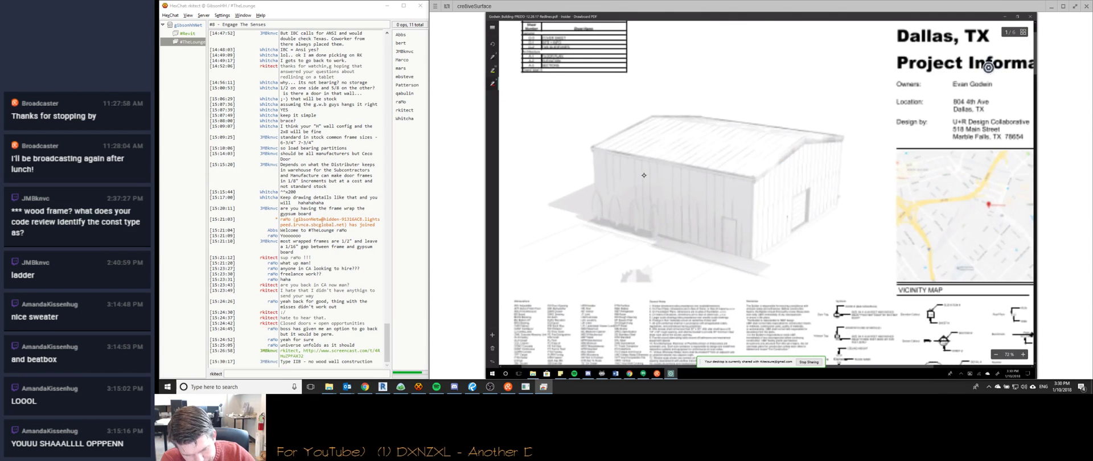
{"action": "scroll", "coordinate": [643, 176], "scroll_direction": "left", "scroll_amount": 1}
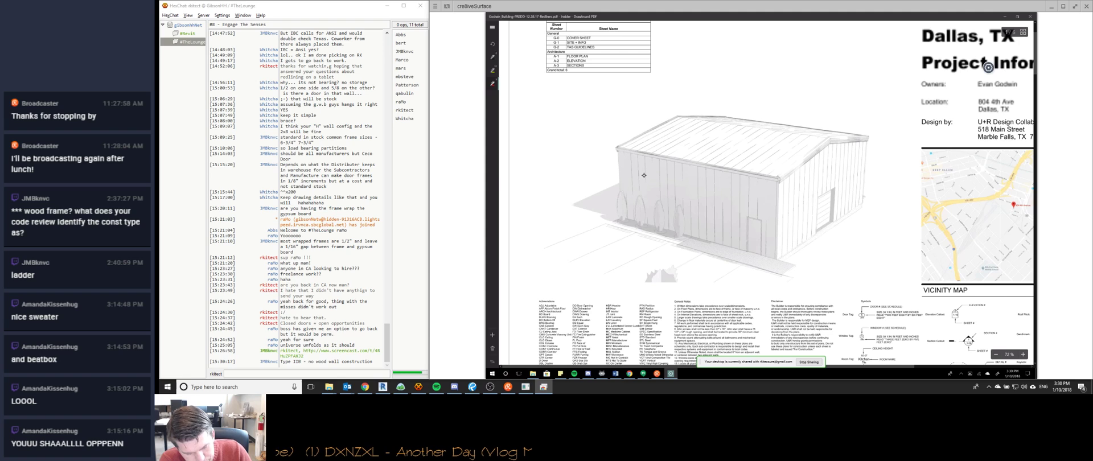
{"action": "left_click_drag", "start_coordinate": [705, 207], "coordinate": [664, 188]}
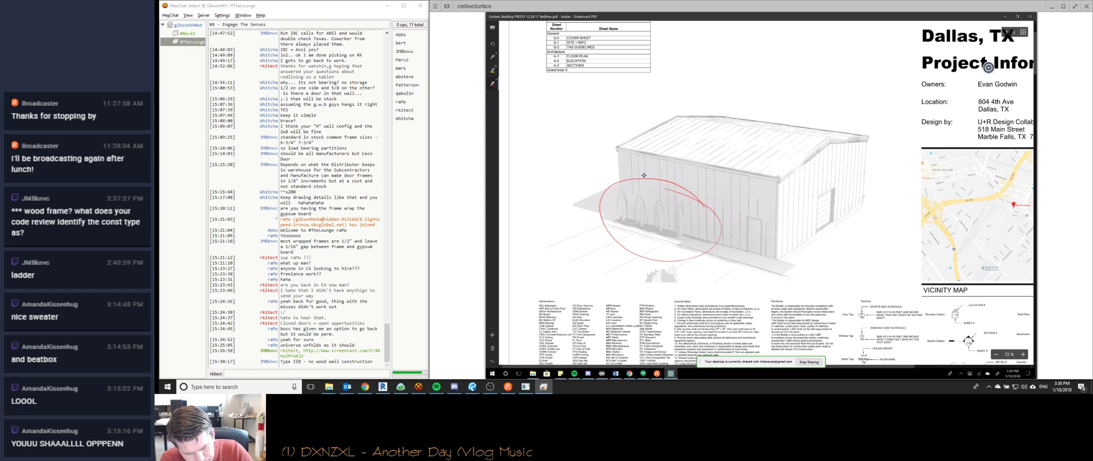
{"action": "left_click", "coordinate": [644, 175]}
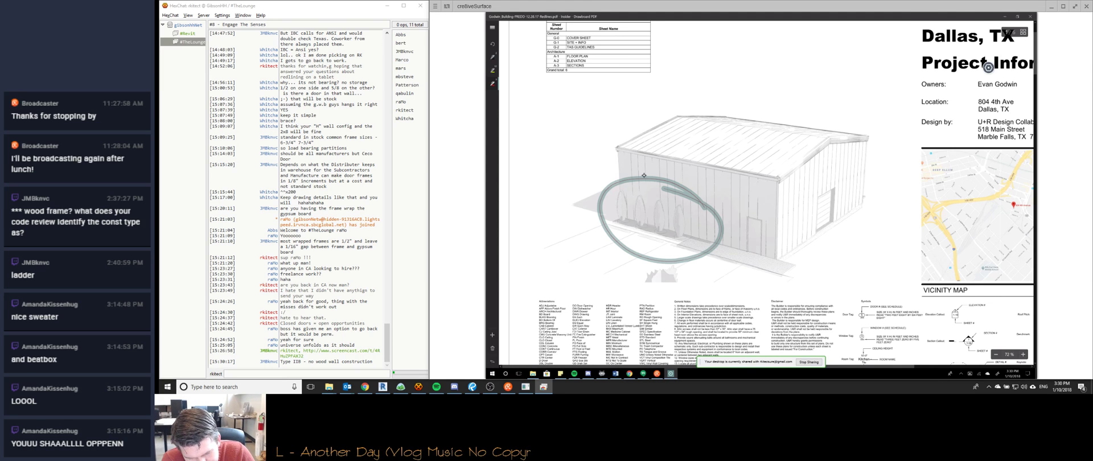
{"action": "scroll", "coordinate": [644, 176], "scroll_direction": "down", "scroll_amount": 10}
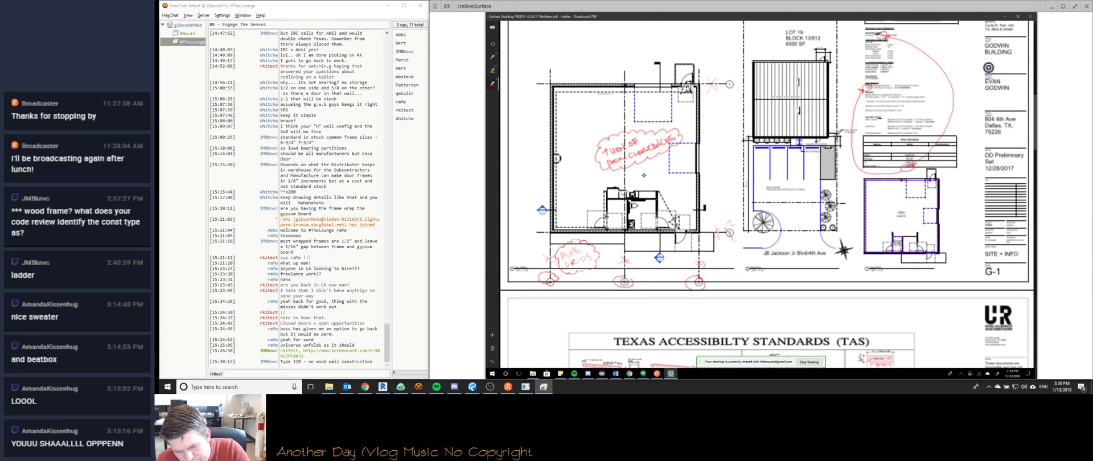
Scroll through the sheets to the G-1 code review notes: 1,620 SF gross area, 27 occupants.
{"action": "scroll", "coordinate": [644, 175], "scroll_direction": "up", "scroll_amount": 3, "text": "ctrl"}
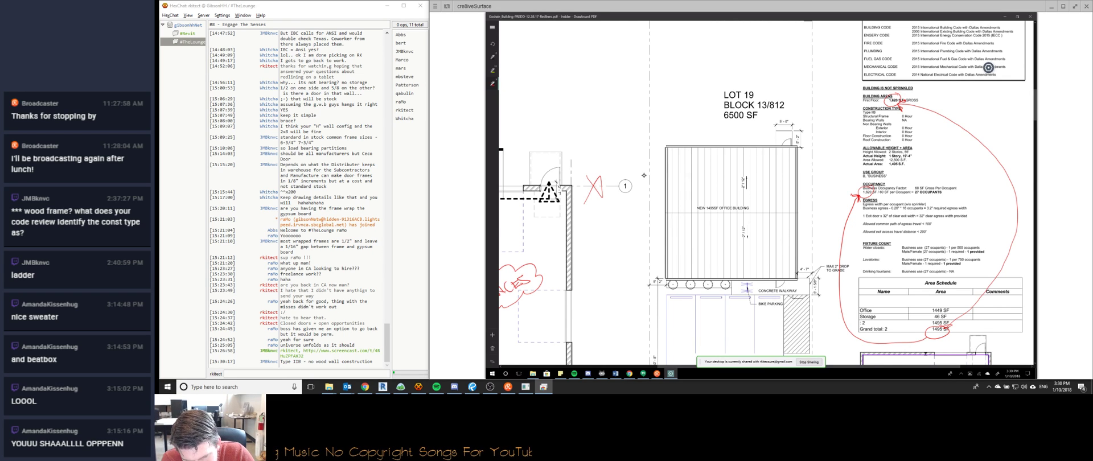
{"action": "scroll", "coordinate": [643, 175], "scroll_direction": "down", "scroll_amount": 3, "text": "ctrl"}
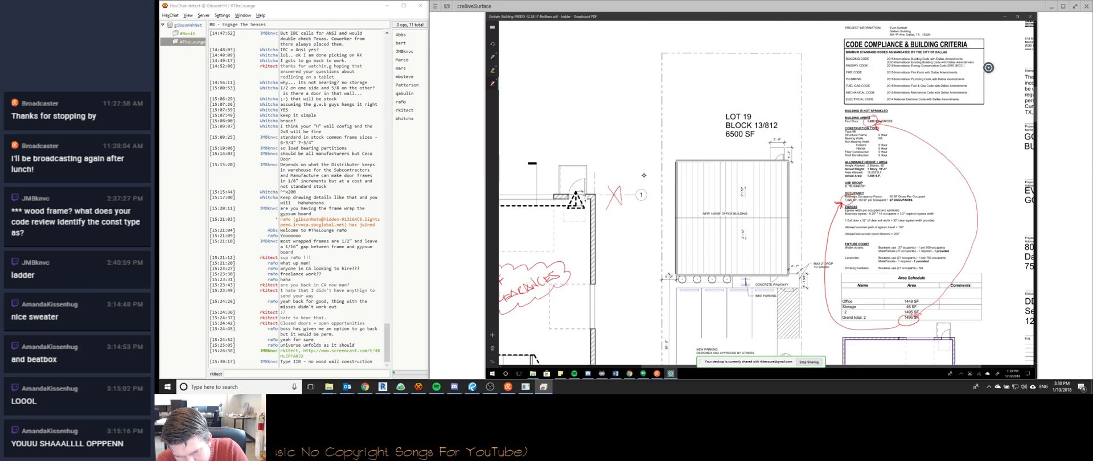
{"action": "scroll", "coordinate": [644, 175], "scroll_direction": "up", "scroll_amount": 3, "text": "ctrl"}
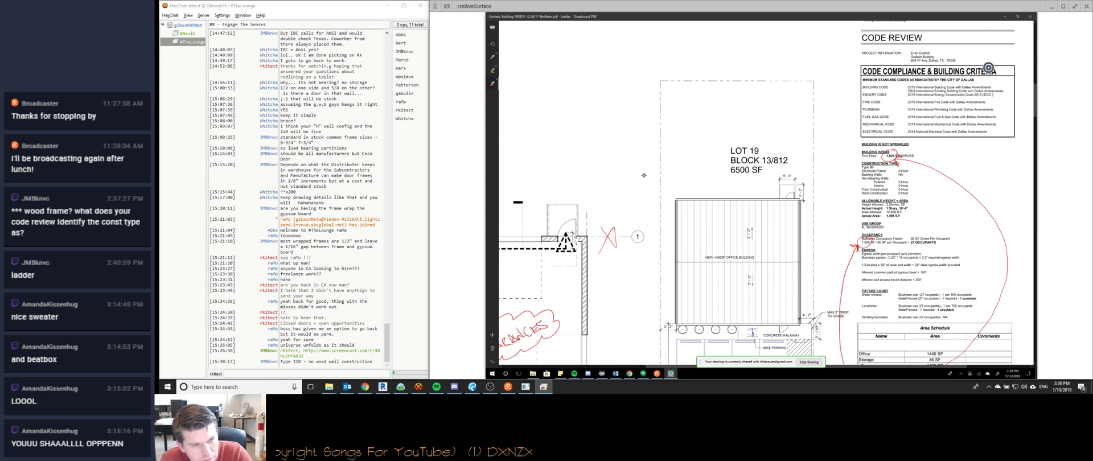
{"action": "scroll", "coordinate": [643, 175], "scroll_direction": "down", "scroll_amount": 2, "text": "ctrl"}
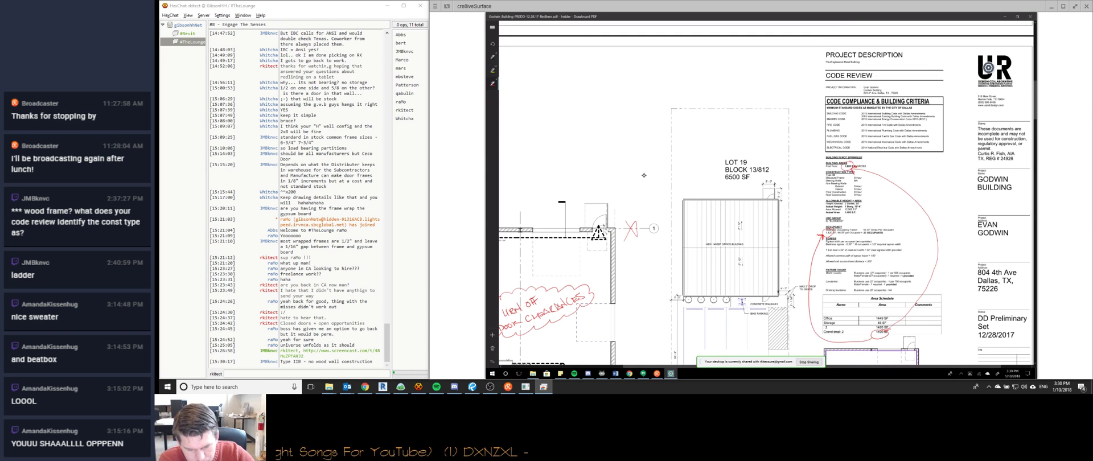
{"action": "scroll", "coordinate": [644, 175], "scroll_direction": "down", "scroll_amount": 2, "text": "ctrl"}
{"action": "scroll", "coordinate": [644, 176], "scroll_direction": "down", "scroll_amount": 10}
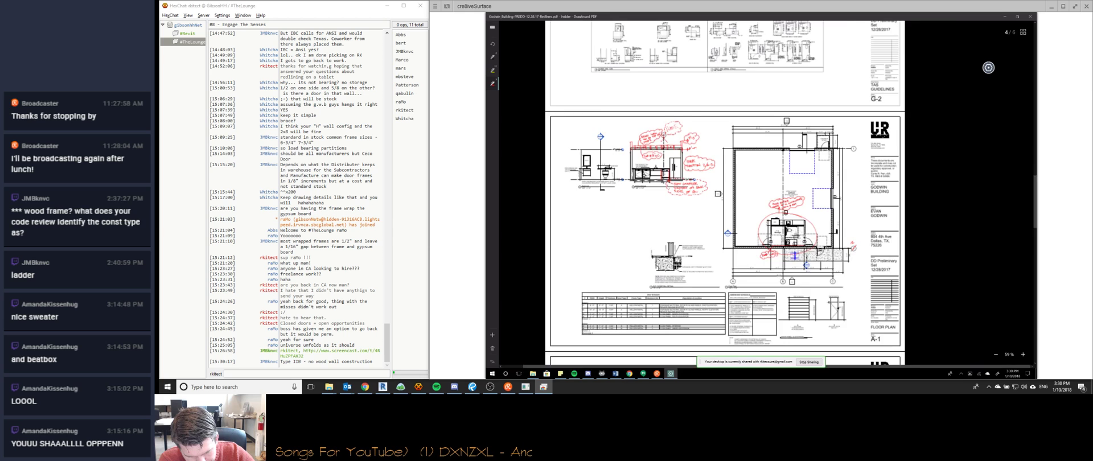
{"action": "scroll", "coordinate": [644, 175], "scroll_direction": "up", "scroll_amount": 3}
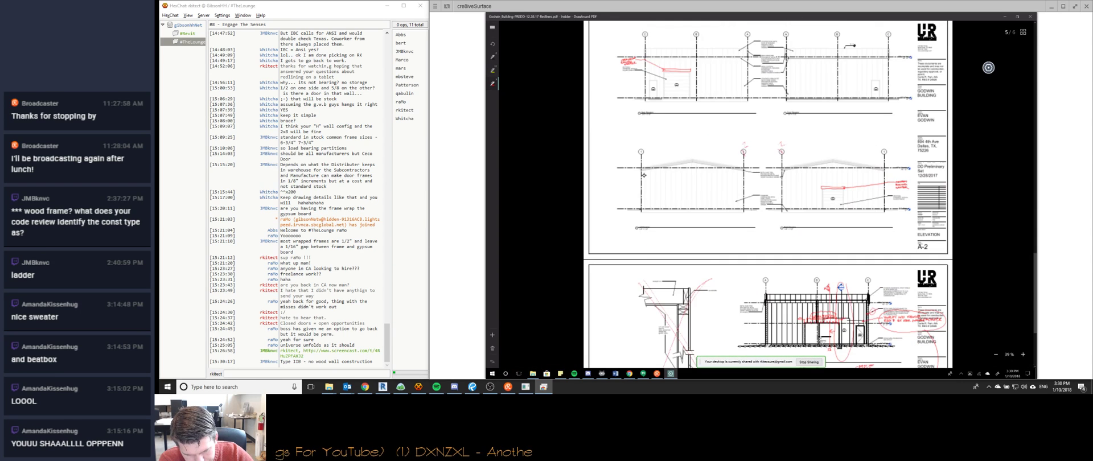
{"action": "scroll", "coordinate": [644, 175], "scroll_direction": "up", "scroll_amount": 10}
{"action": "scroll", "coordinate": [643, 174], "scroll_direction": "down", "scroll_amount": 3}
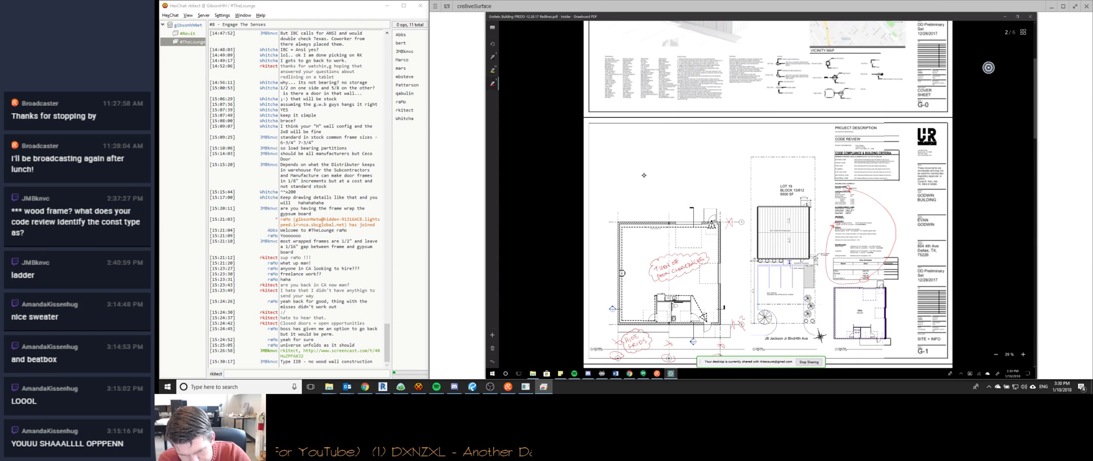
{"action": "scroll", "coordinate": [643, 175], "scroll_direction": "up", "scroll_amount": 1, "text": "ctrl"}
{"action": "scroll", "coordinate": [644, 175], "scroll_direction": "up", "scroll_amount": 10, "text": "ctrl"}
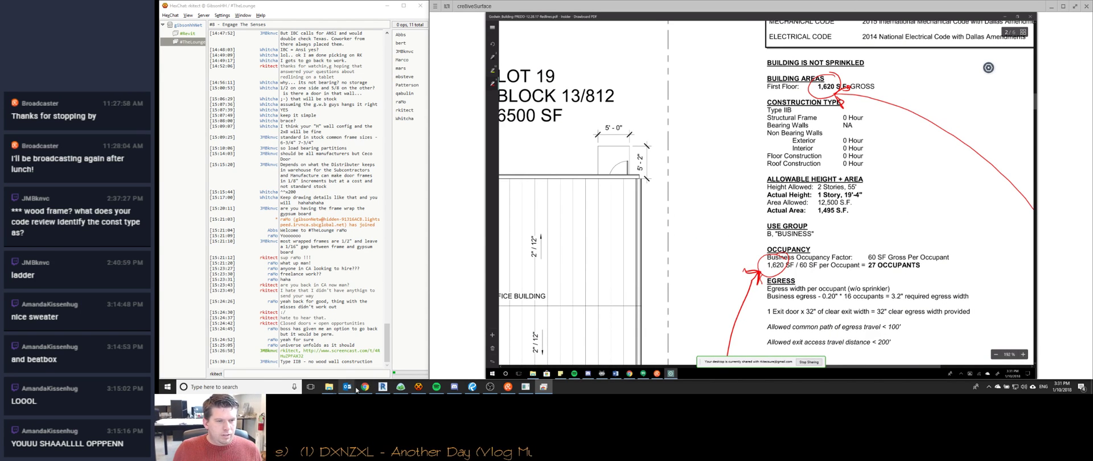
Search the web for 'building construction types' in a new Chrome tab.
{"action": "left_click", "coordinate": [365, 386]}
{"action": "key", "text": "ctrl+t"}
{"action": "type", "text": "building construction types"}
{"action": "key", "text": "Return"}
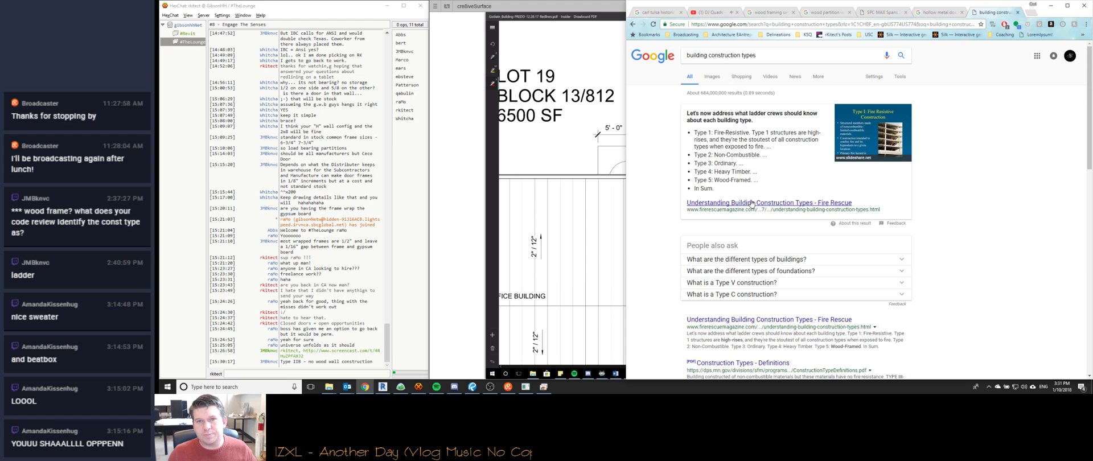
Open the Fire Rescue Magazine construction types article and dismiss the load-error message.
{"action": "left_click", "coordinate": [750, 203]}
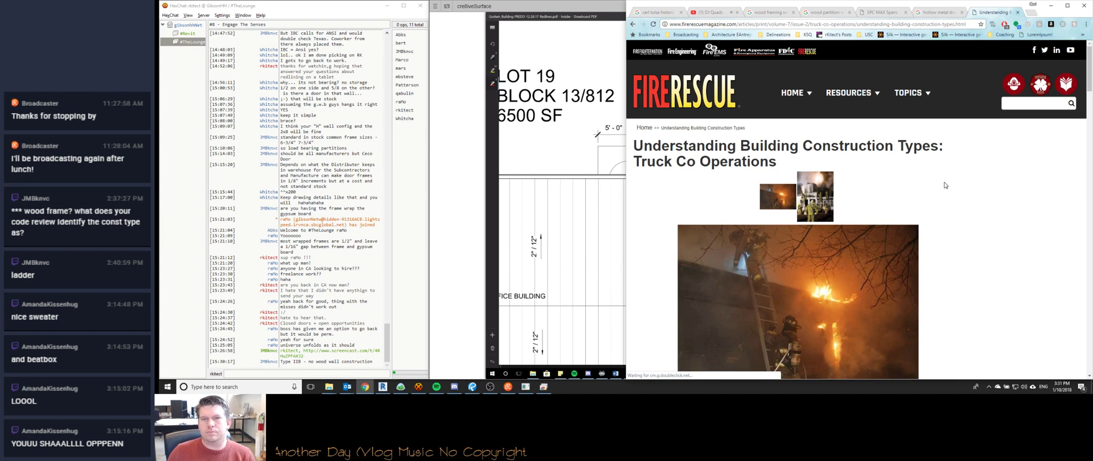
{"action": "scroll", "coordinate": [944, 185], "scroll_direction": "down", "scroll_amount": 5}
{"action": "scroll", "coordinate": [945, 187], "scroll_direction": "up", "scroll_amount": 4}
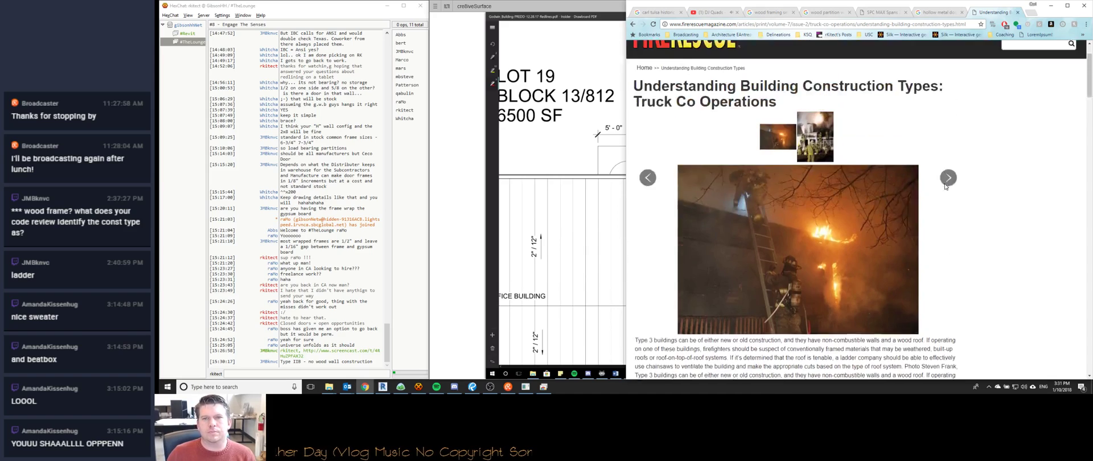
{"action": "scroll", "coordinate": [944, 186], "scroll_direction": "down", "scroll_amount": 8}
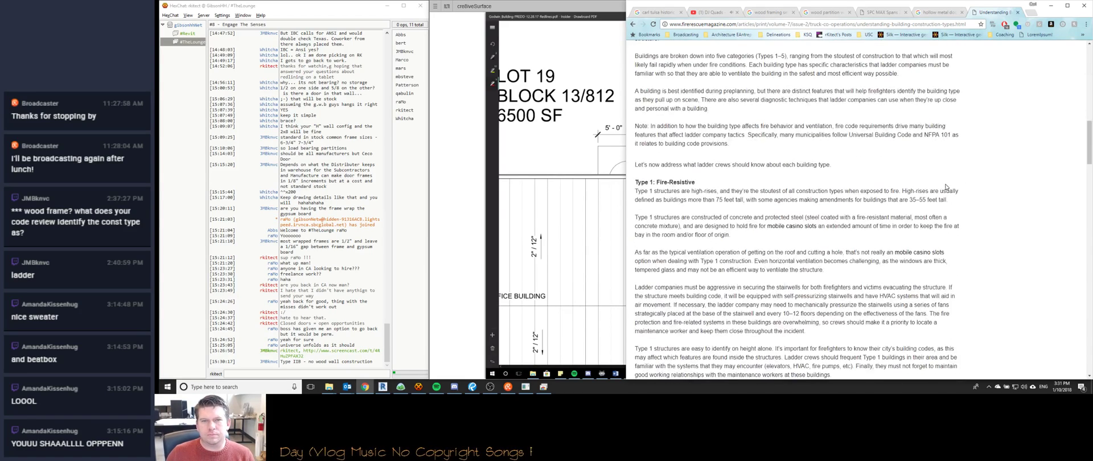
{"action": "scroll", "coordinate": [946, 183], "scroll_direction": "down", "scroll_amount": 2}
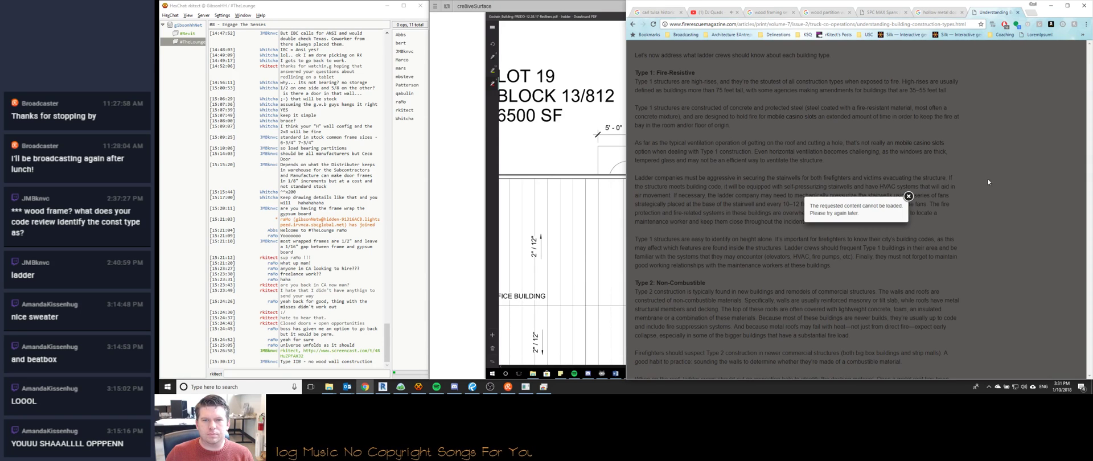
{"action": "left_click", "coordinate": [1021, 167]}
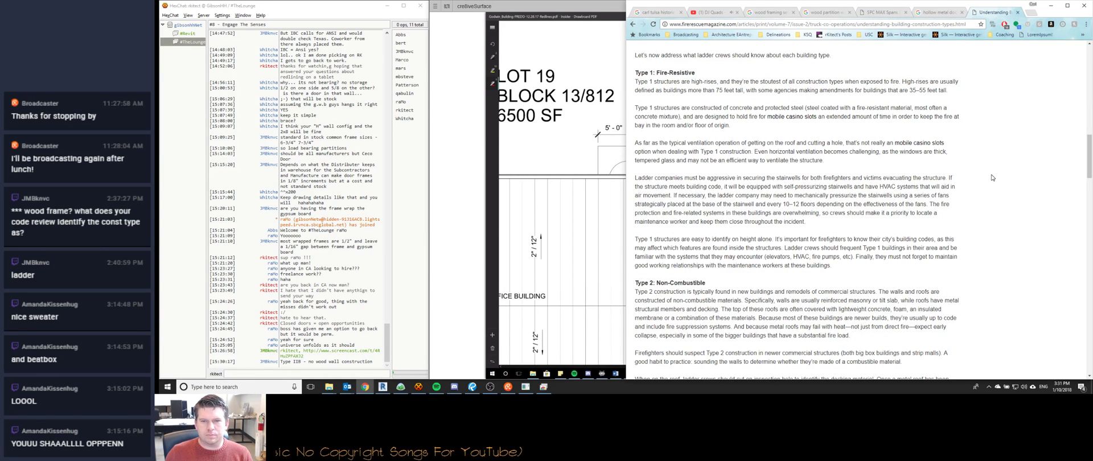
{"action": "scroll", "coordinate": [991, 178], "scroll_direction": "down", "scroll_amount": 2}
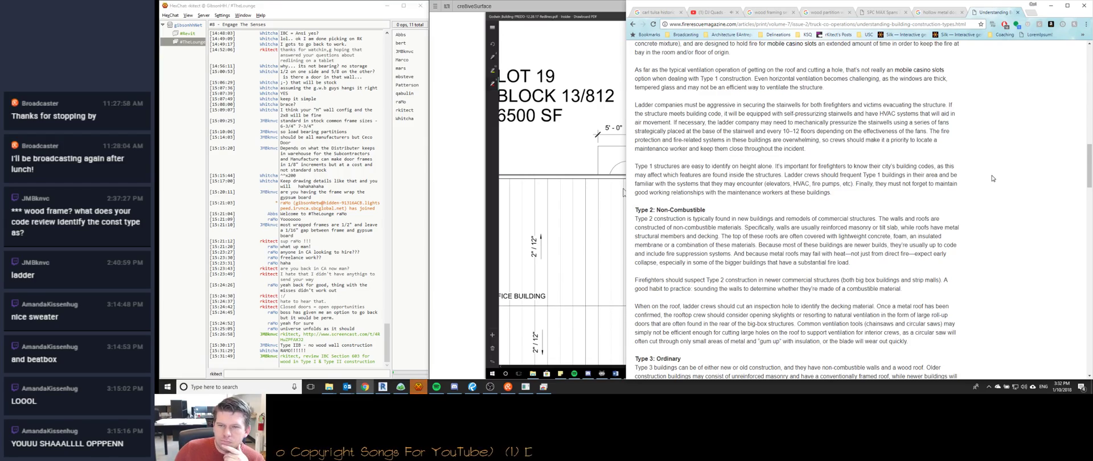
{"action": "scroll", "coordinate": [992, 178], "scroll_direction": "down", "scroll_amount": 2}
{"action": "scroll", "coordinate": [992, 178], "scroll_direction": "down", "scroll_amount": 3}
{"action": "scroll", "coordinate": [992, 178], "scroll_direction": "down", "scroll_amount": 4}
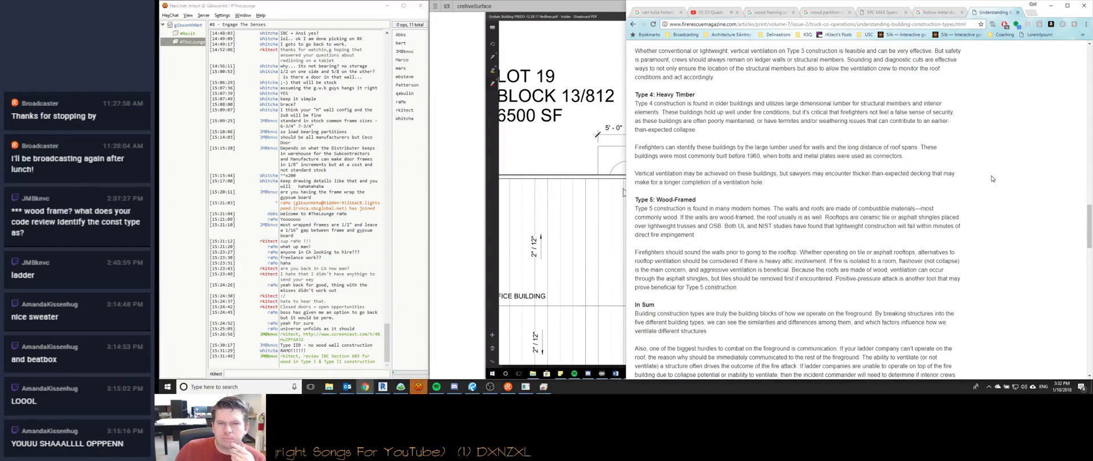
{"action": "scroll", "coordinate": [992, 178], "scroll_direction": "up", "scroll_amount": 8}
{"action": "scroll", "coordinate": [992, 178], "scroll_direction": "up", "scroll_amount": 5}
{"action": "scroll", "coordinate": [991, 180], "scroll_direction": "down", "scroll_amount": 3}
{"action": "scroll", "coordinate": [991, 180], "scroll_direction": "up", "scroll_amount": 4}
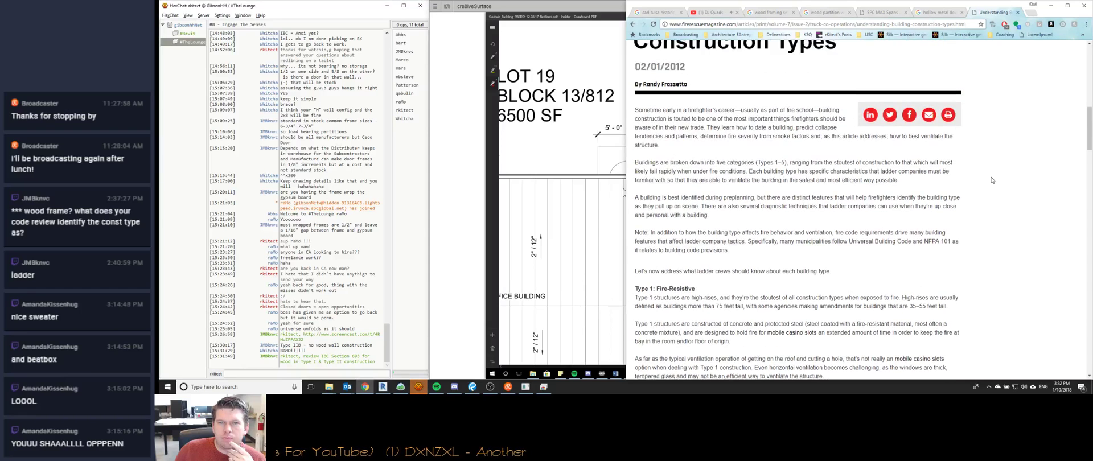
{"action": "scroll", "coordinate": [991, 180], "scroll_direction": "down", "scroll_amount": 1}
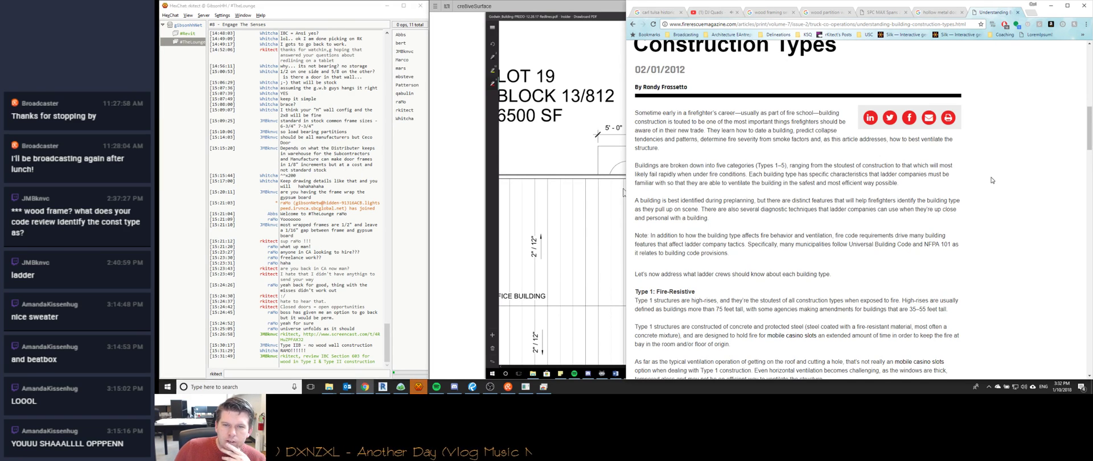
{"action": "scroll", "coordinate": [992, 180], "scroll_direction": "down", "scroll_amount": 1}
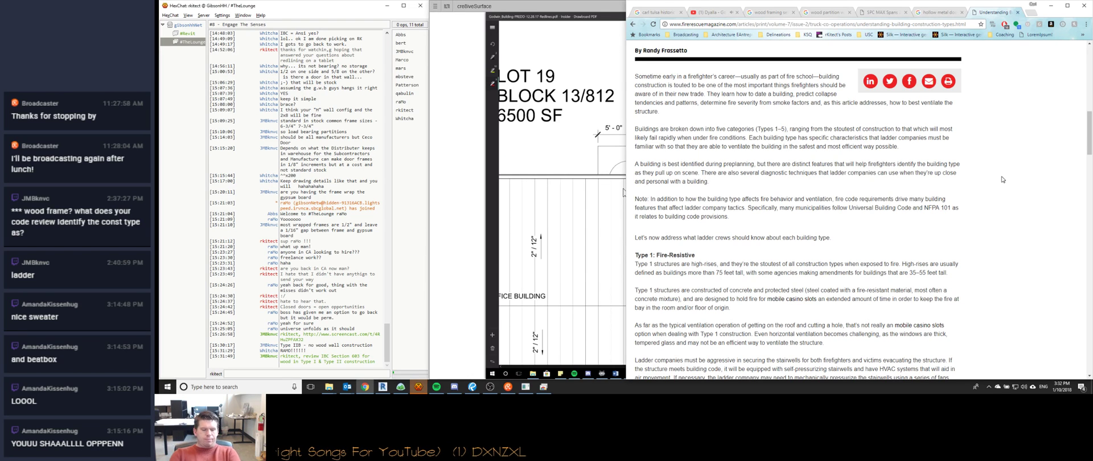
{"action": "key", "text": "ctrl+t"}
{"action": "type", "text": "ibc 2016"}
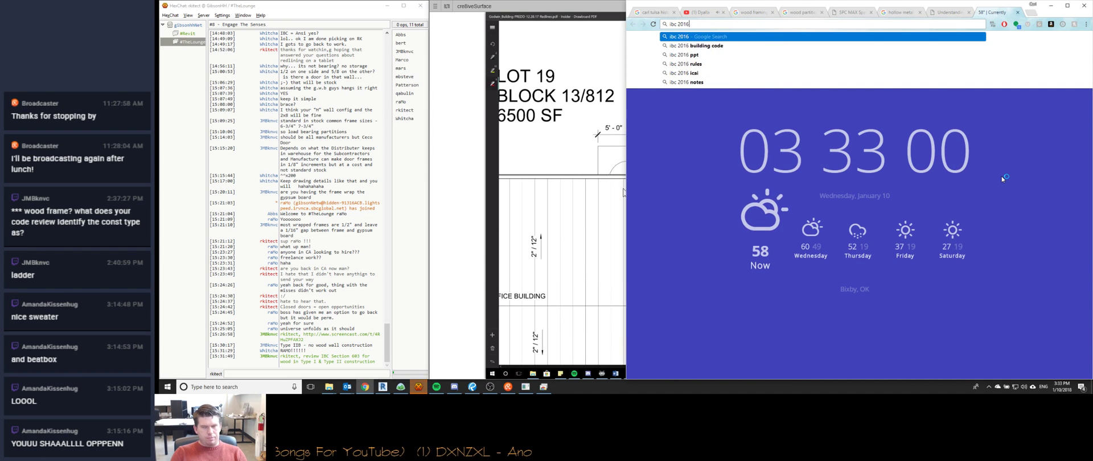
{"action": "key", "text": "BackSpace"}
{"action": "type", "text": "5"}
{"action": "key", "text": "Return"}
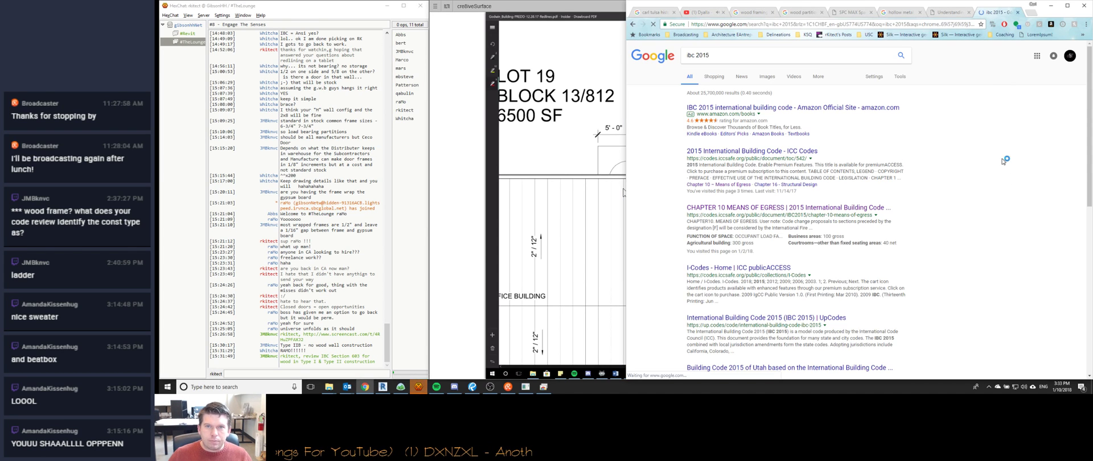
{"action": "left_click", "coordinate": [764, 151]}
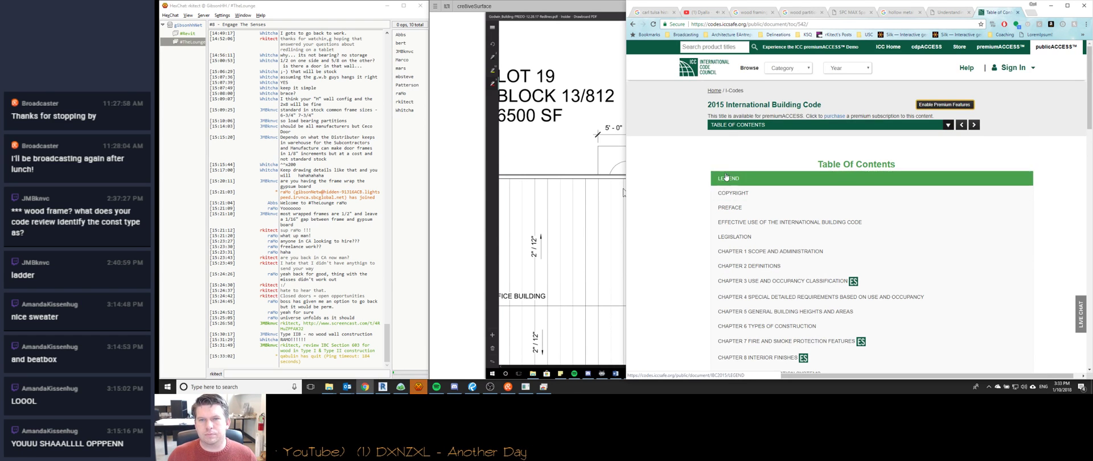
{"action": "scroll", "coordinate": [743, 181], "scroll_direction": "down", "scroll_amount": 5}
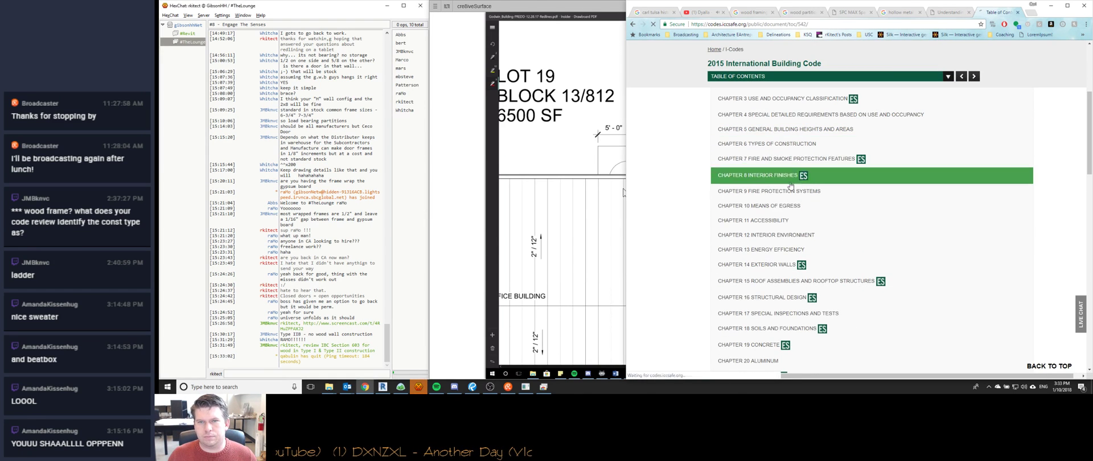
{"action": "left_click", "coordinate": [797, 143]}
{"action": "scroll", "coordinate": [801, 185], "scroll_direction": "down", "scroll_amount": 1}
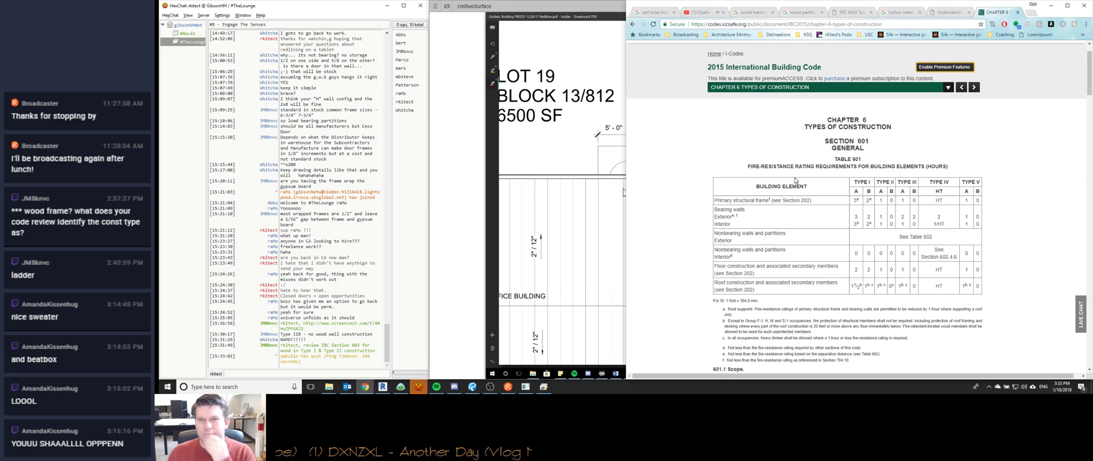
{"action": "scroll", "coordinate": [797, 181], "scroll_direction": "down", "scroll_amount": 1}
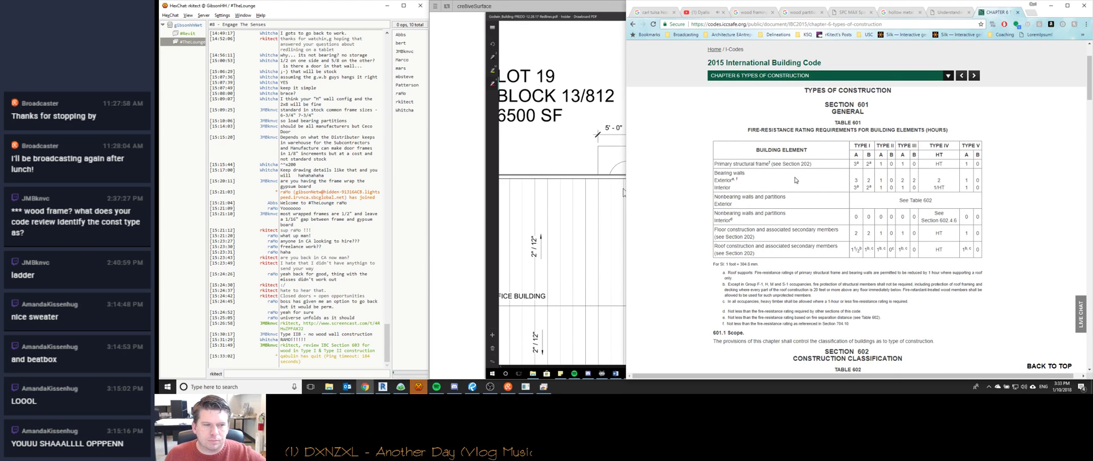
{"action": "scroll", "coordinate": [796, 180], "scroll_direction": "down", "scroll_amount": 1}
{"action": "scroll", "coordinate": [795, 180], "scroll_direction": "down", "scroll_amount": 3}
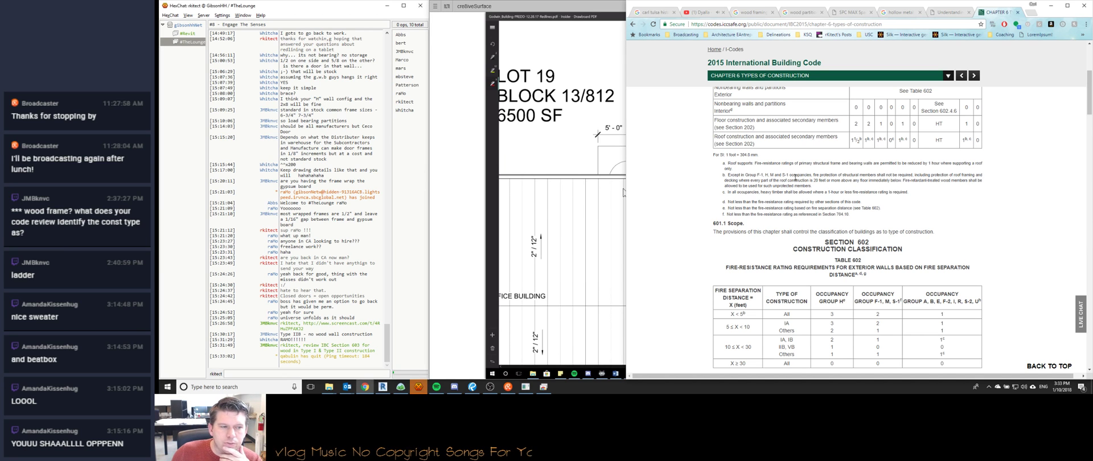
{"action": "scroll", "coordinate": [795, 178], "scroll_direction": "down", "scroll_amount": 10}
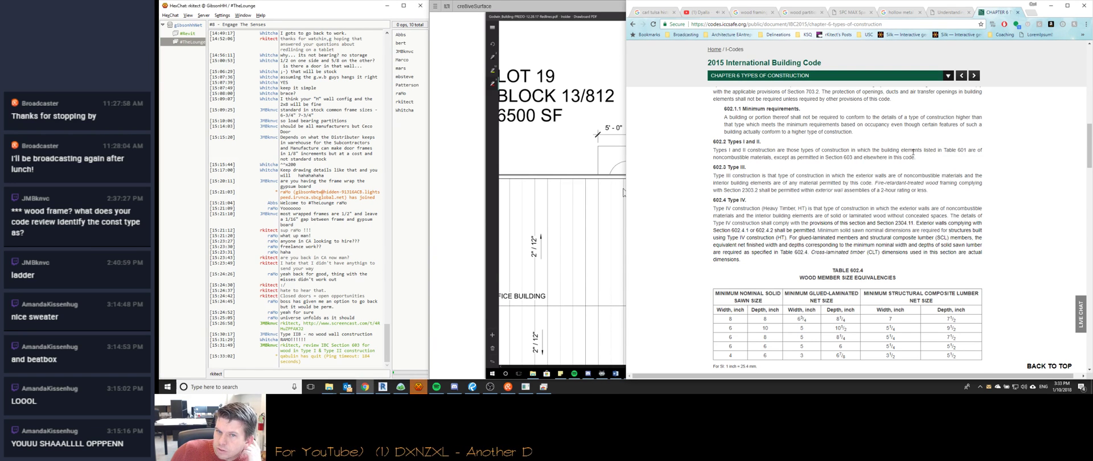
{"action": "scroll", "coordinate": [913, 152], "scroll_direction": "up", "scroll_amount": 15}
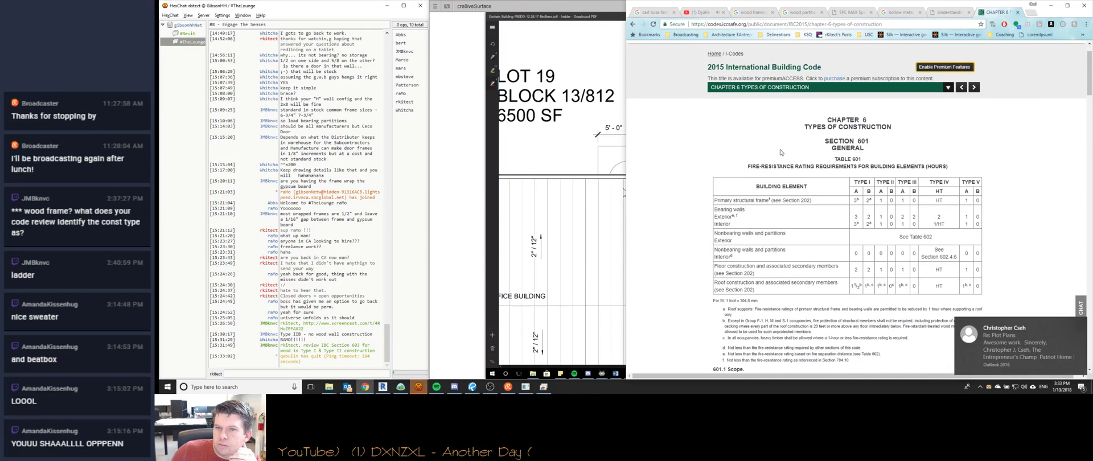
{"action": "scroll", "coordinate": [800, 152], "scroll_direction": "down", "scroll_amount": 1}
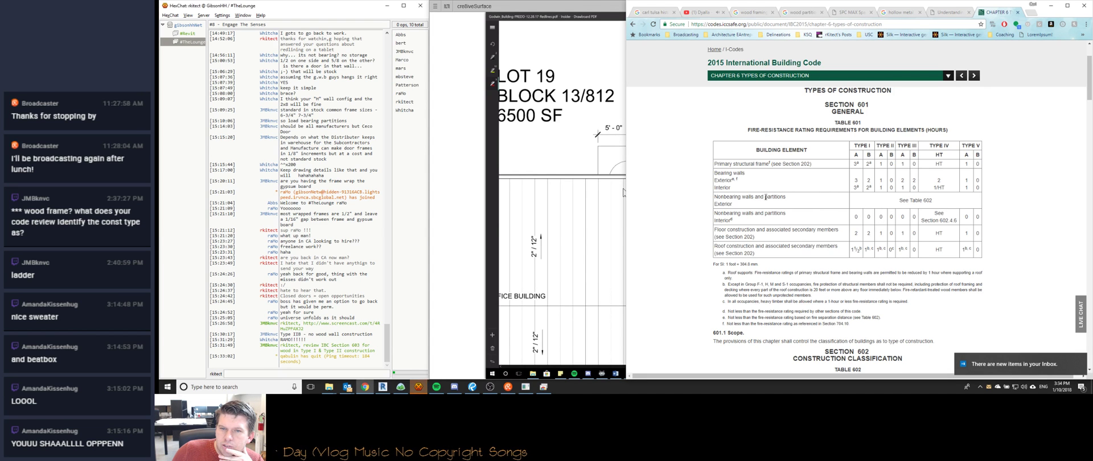
{"action": "scroll", "coordinate": [804, 205], "scroll_direction": "down", "scroll_amount": 3}
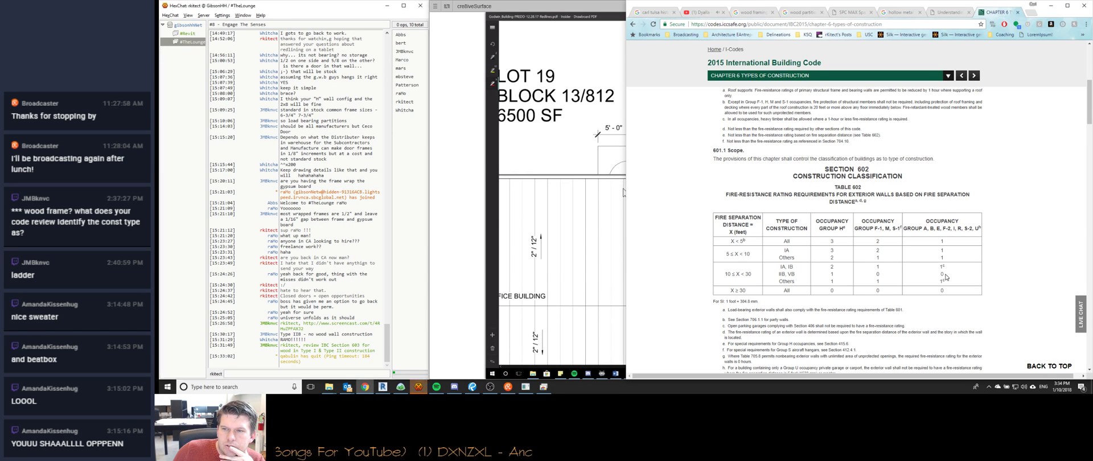
{"action": "scroll", "coordinate": [896, 251], "scroll_direction": "down", "scroll_amount": 1}
{"action": "scroll", "coordinate": [896, 251], "scroll_direction": "down", "scroll_amount": 6}
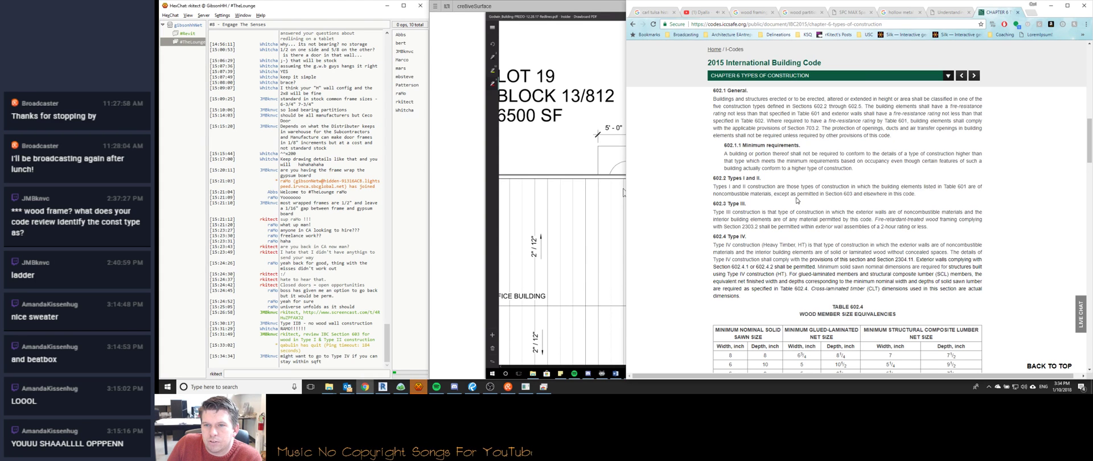
{"action": "scroll", "coordinate": [832, 193], "scroll_direction": "down", "scroll_amount": 10}
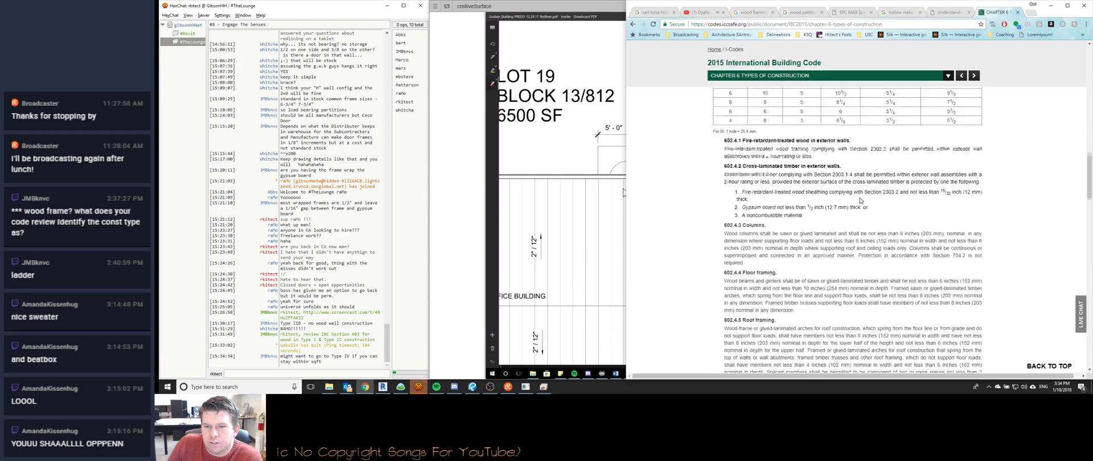
{"action": "scroll", "coordinate": [824, 200], "scroll_direction": "down", "scroll_amount": 15}
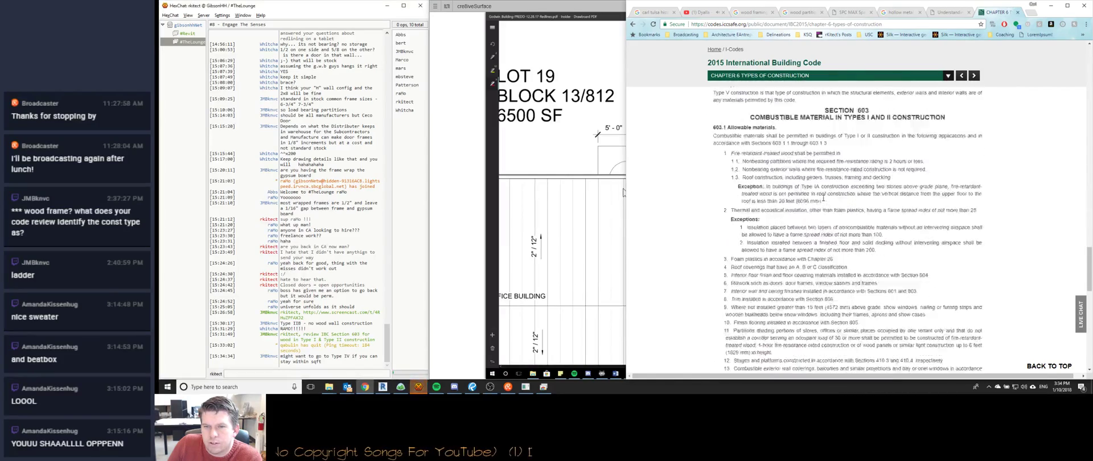
{"action": "scroll", "coordinate": [824, 201], "scroll_direction": "up", "scroll_amount": 15}
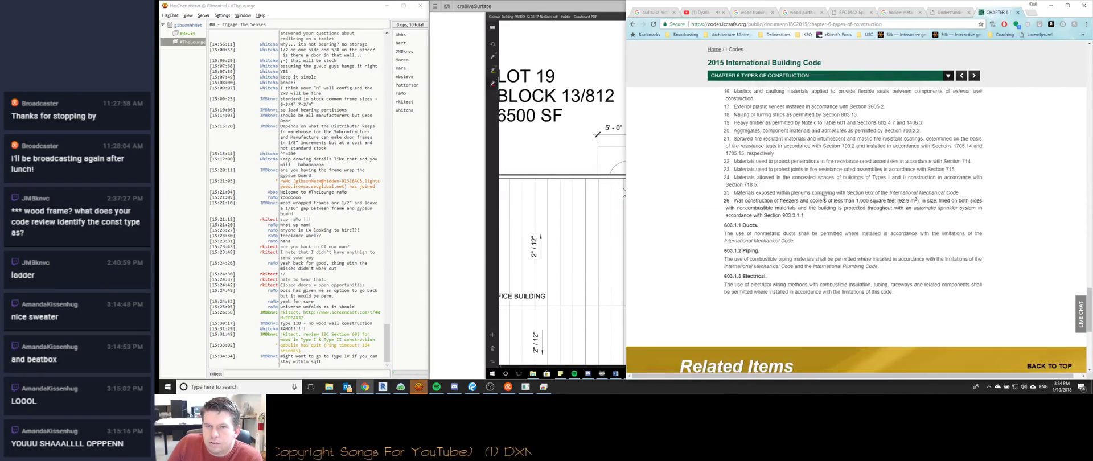
{"action": "scroll", "coordinate": [823, 200], "scroll_direction": "up", "scroll_amount": 5}
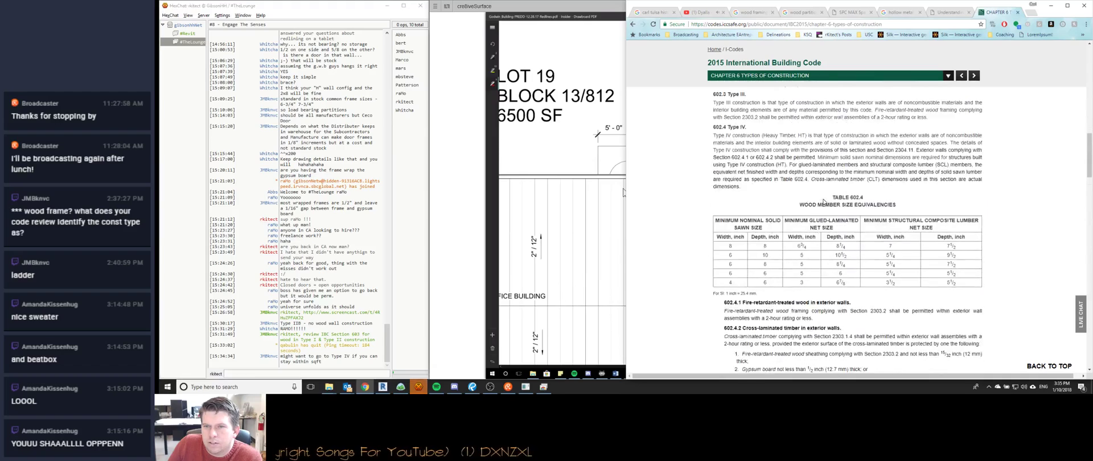
{"action": "scroll", "coordinate": [796, 222], "scroll_direction": "up", "scroll_amount": 1}
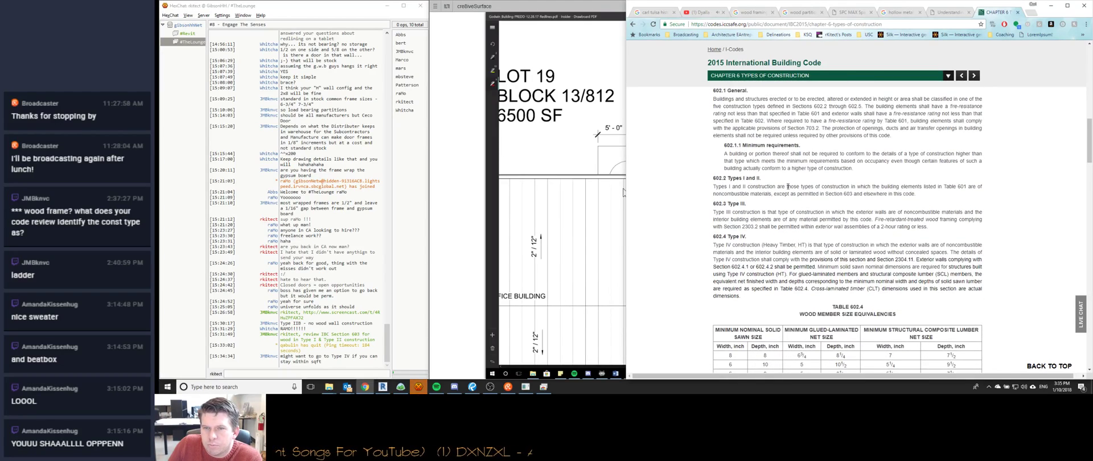
{"action": "scroll", "coordinate": [837, 194], "scroll_direction": "down", "scroll_amount": 5}
{"action": "scroll", "coordinate": [836, 194], "scroll_direction": "up", "scroll_amount": 4}
{"action": "scroll", "coordinate": [841, 174], "scroll_direction": "down", "scroll_amount": 12}
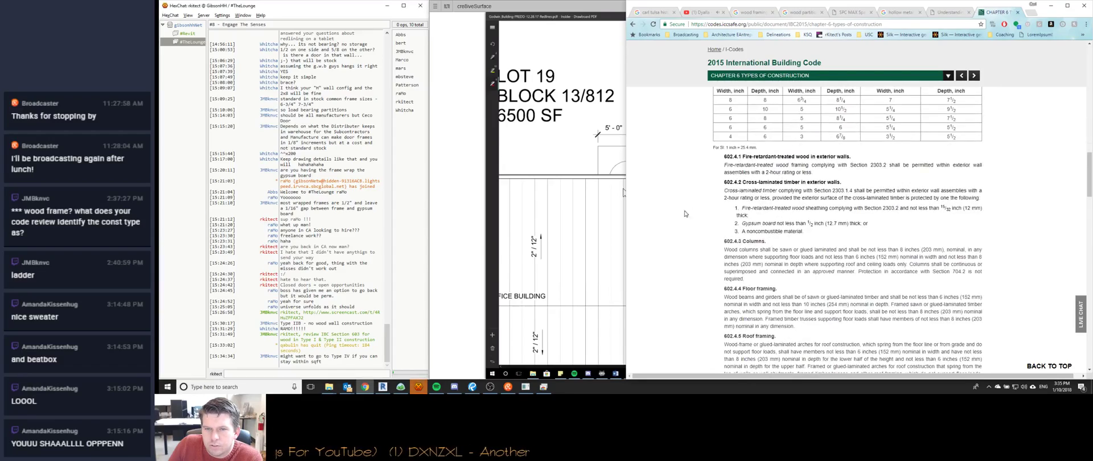
{"action": "scroll", "coordinate": [689, 214], "scroll_direction": "down", "scroll_amount": 8}
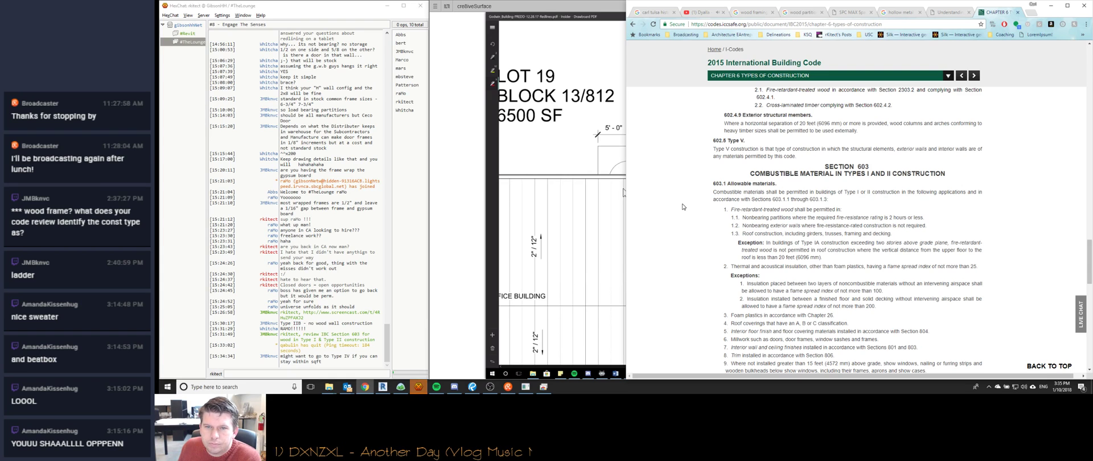
{"action": "scroll", "coordinate": [683, 207], "scroll_direction": "down", "scroll_amount": 2}
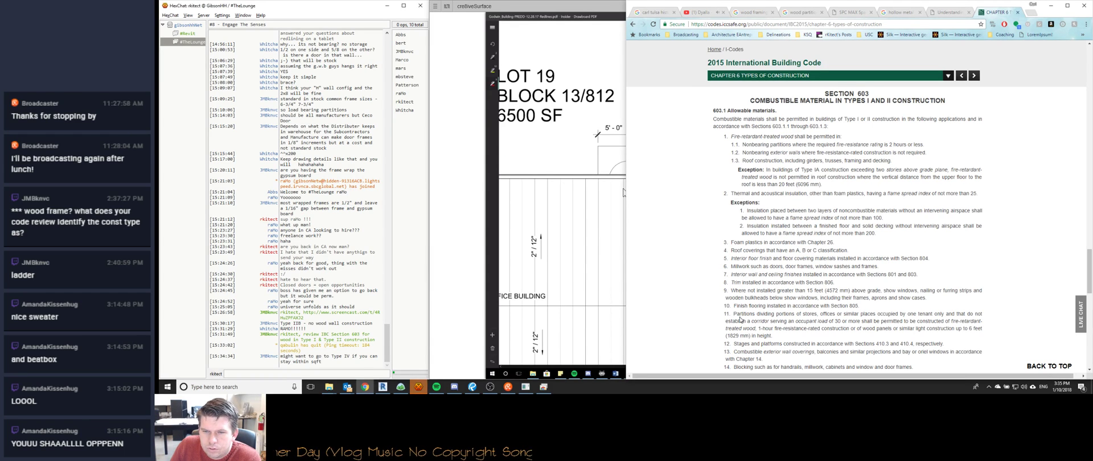
{"action": "scroll", "coordinate": [744, 320], "scroll_direction": "down", "scroll_amount": 1}
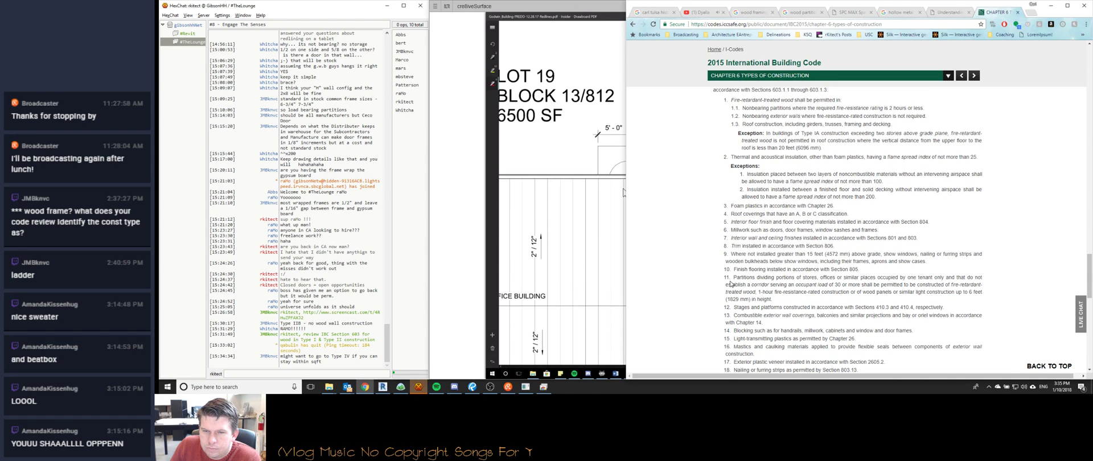
{"action": "scroll", "coordinate": [729, 306], "scroll_direction": "down", "scroll_amount": 1}
{"action": "scroll", "coordinate": [731, 309], "scroll_direction": "down", "scroll_amount": 1}
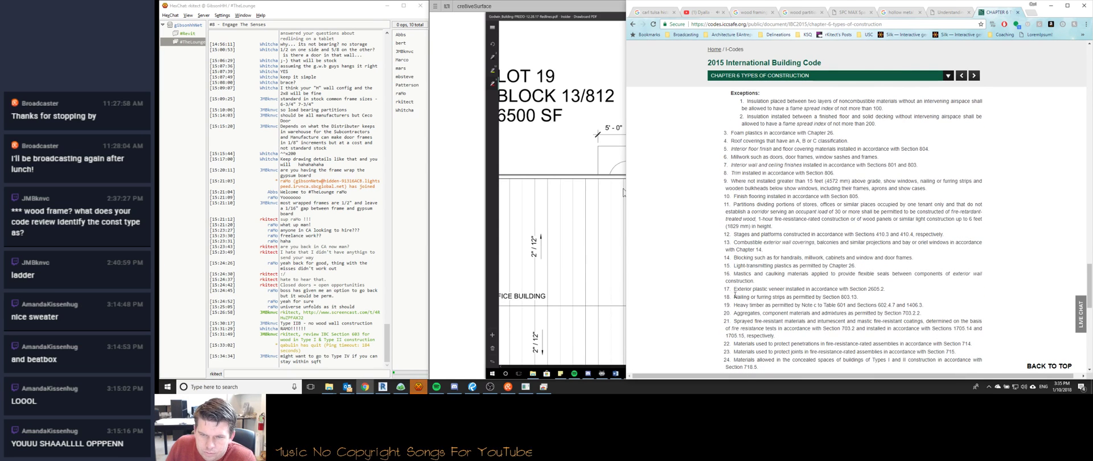
{"action": "scroll", "coordinate": [734, 295], "scroll_direction": "down", "scroll_amount": 2}
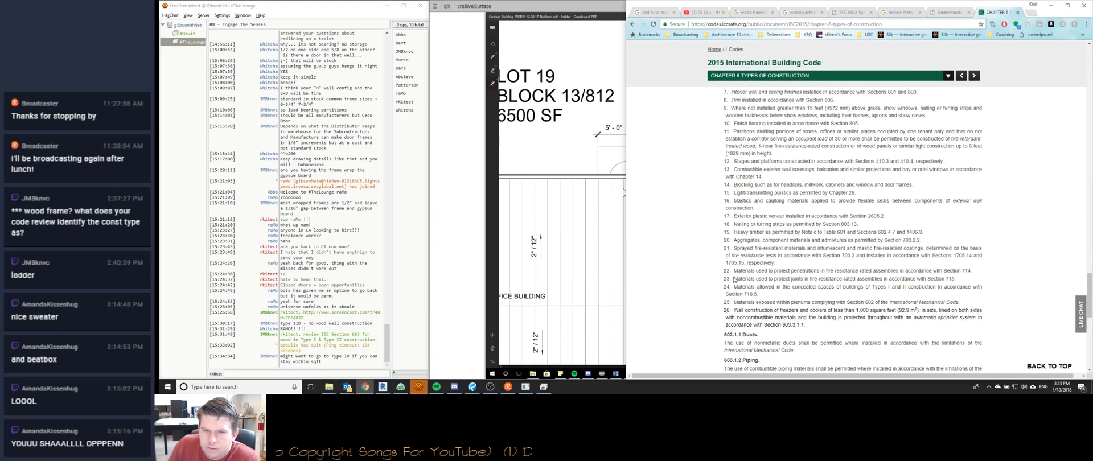
{"action": "scroll", "coordinate": [734, 280], "scroll_direction": "up", "scroll_amount": 2}
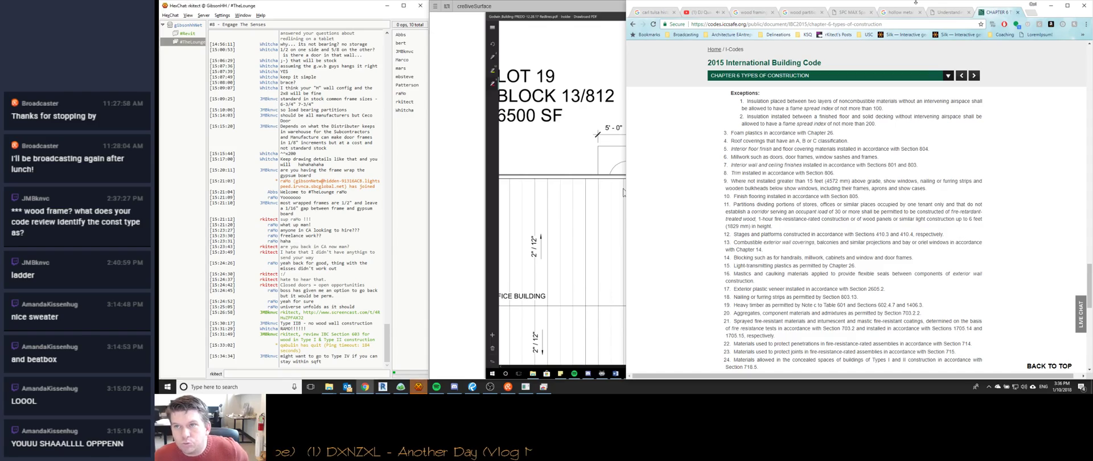
{"action": "scroll", "coordinate": [1006, 225], "scroll_direction": "up", "scroll_amount": 5}
{"action": "scroll", "coordinate": [1006, 225], "scroll_direction": "up", "scroll_amount": 10}
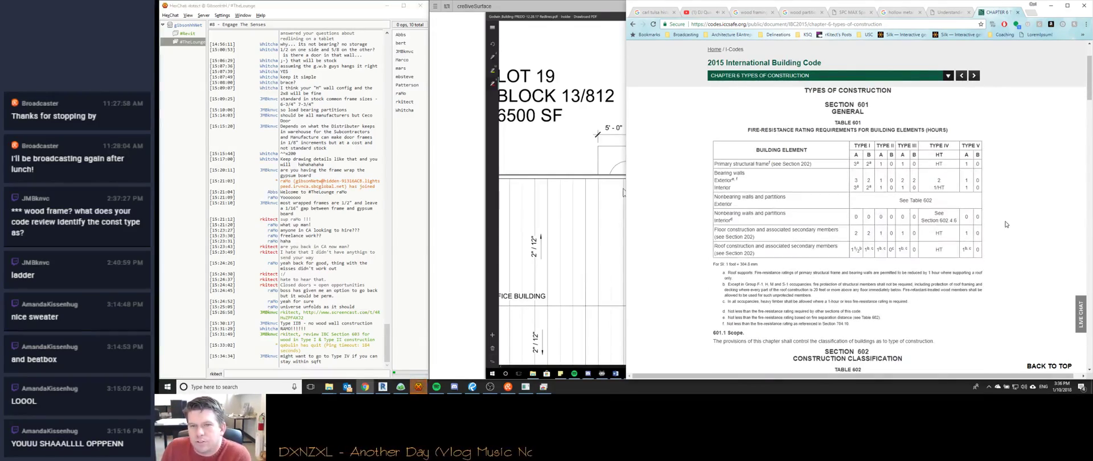
{"action": "scroll", "coordinate": [1003, 233], "scroll_direction": "down", "scroll_amount": 1}
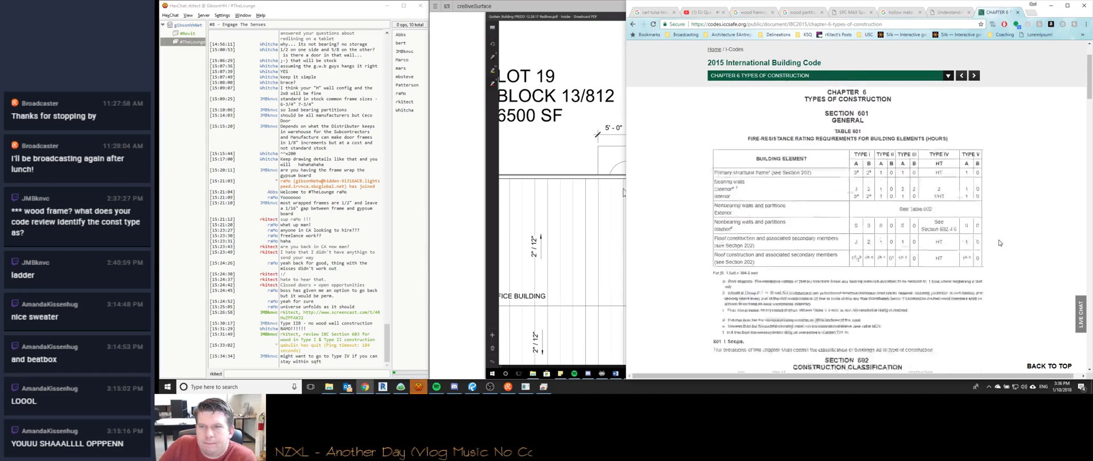
{"action": "scroll", "coordinate": [999, 243], "scroll_direction": "up", "scroll_amount": 3}
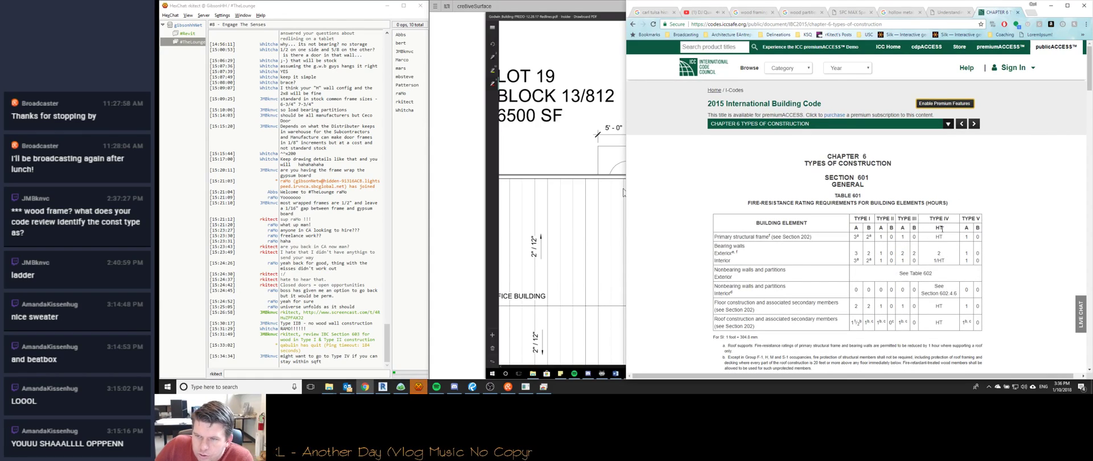
{"action": "scroll", "coordinate": [935, 233], "scroll_direction": "down", "scroll_amount": 8}
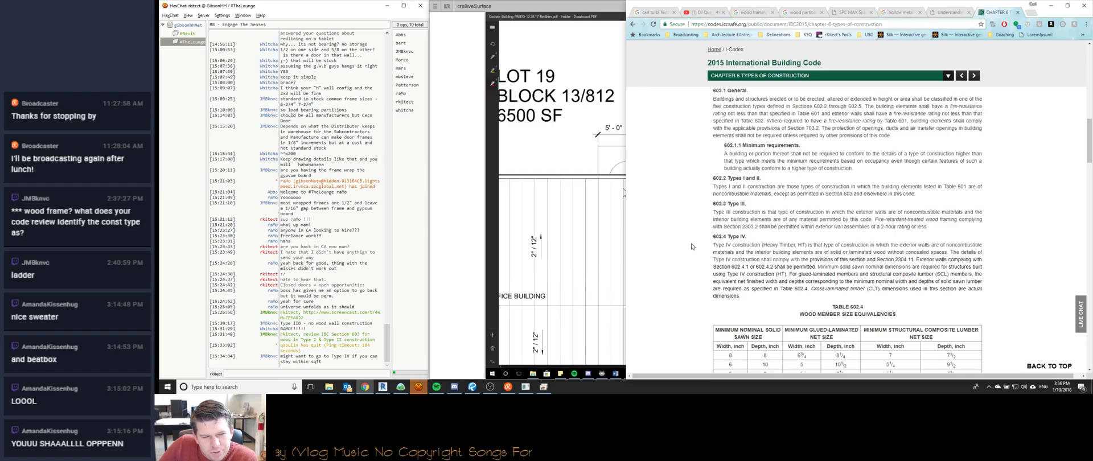
{"action": "scroll", "coordinate": [692, 246], "scroll_direction": "down", "scroll_amount": 5}
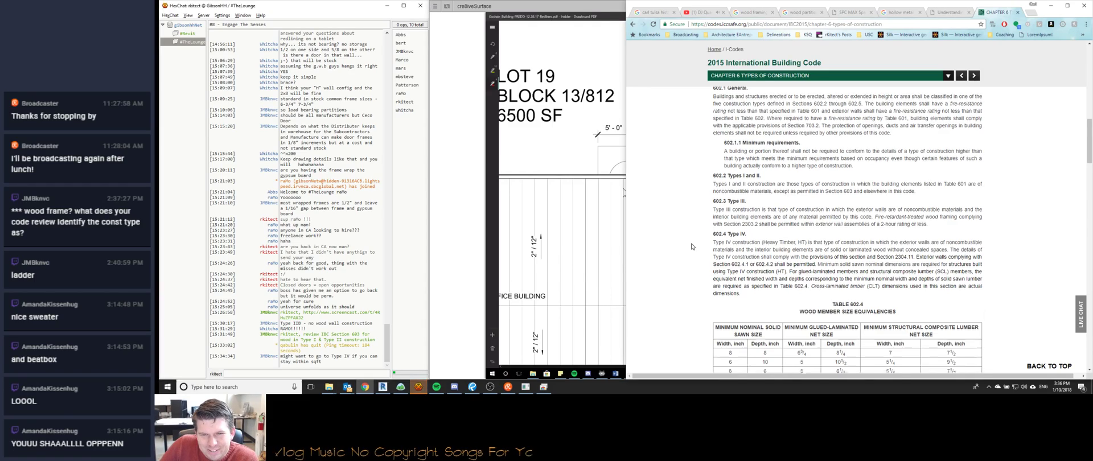
{"action": "scroll", "coordinate": [692, 246], "scroll_direction": "down", "scroll_amount": 5}
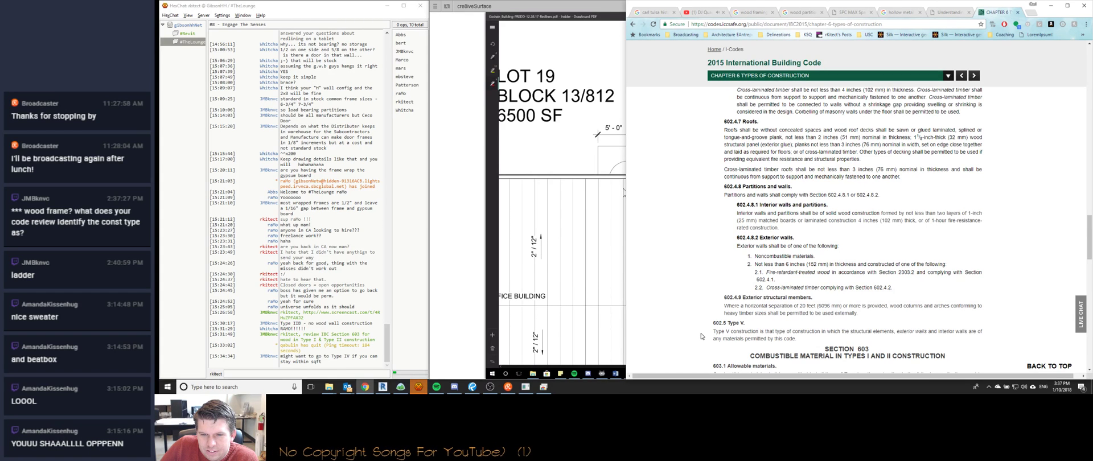
{"action": "scroll", "coordinate": [702, 336], "scroll_direction": "up", "scroll_amount": 10}
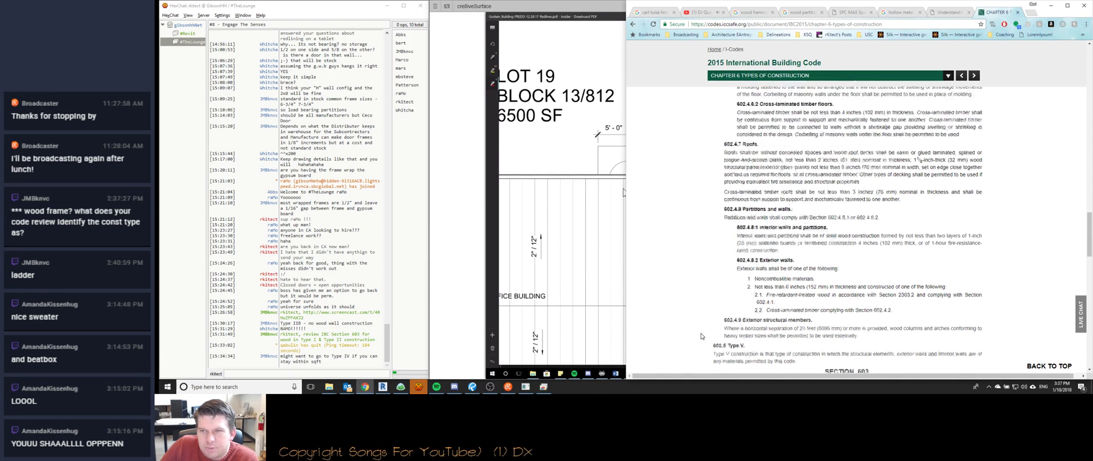
{"action": "scroll", "coordinate": [702, 336], "scroll_direction": "up", "scroll_amount": 8}
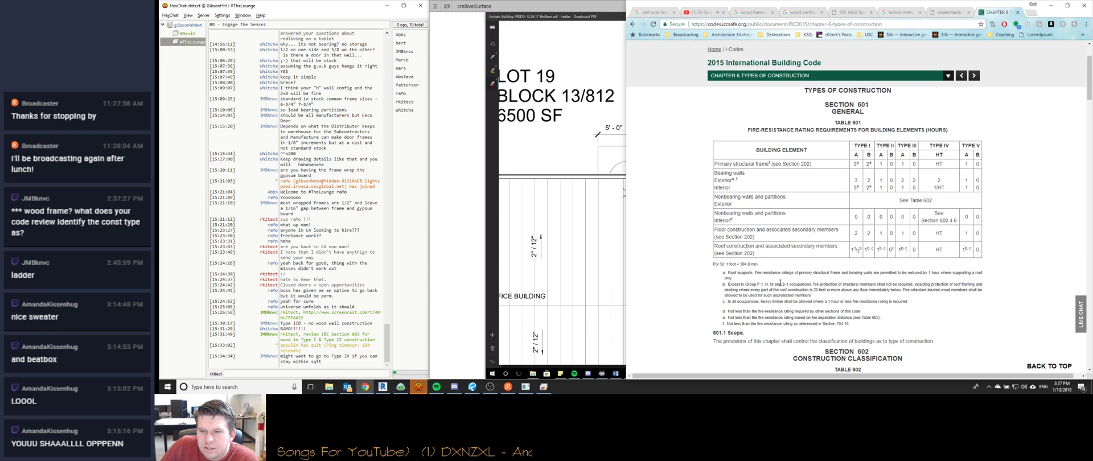
{"action": "scroll", "coordinate": [748, 225], "scroll_direction": "down", "scroll_amount": 3}
{"action": "scroll", "coordinate": [697, 250], "scroll_direction": "down", "scroll_amount": 6}
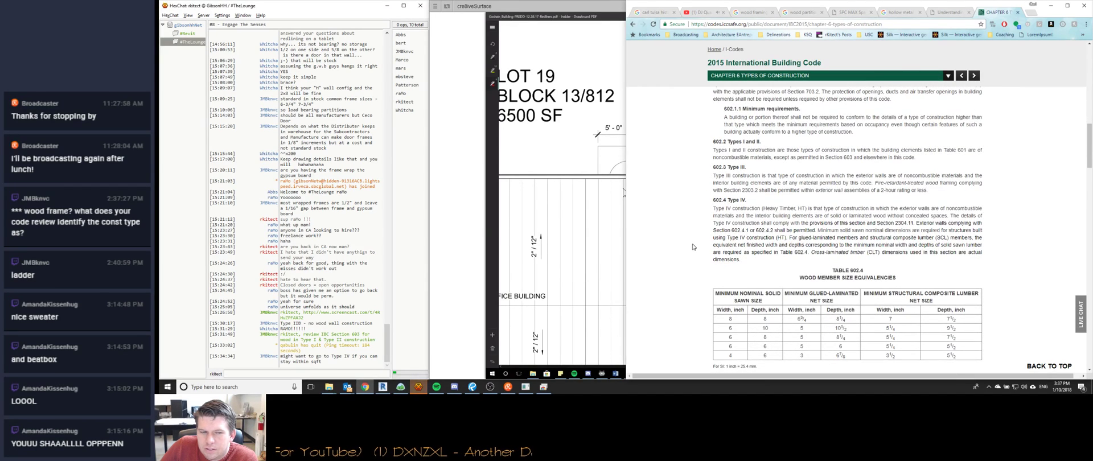
Check the #Revit and #TheLounge chat channels, then return to the building code page.
{"action": "left_click", "coordinate": [419, 387]}
{"action": "left_click", "coordinate": [187, 35]}
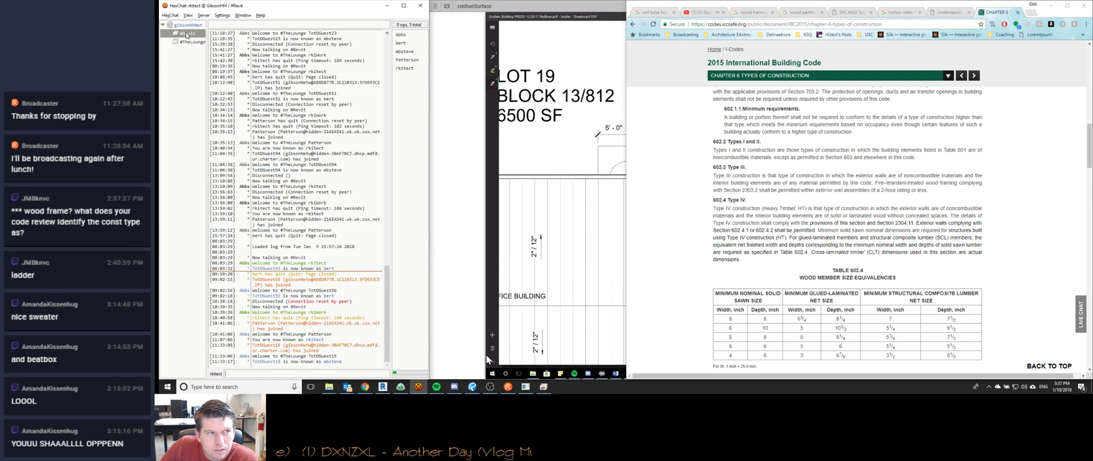
{"action": "left_click", "coordinate": [189, 42]}
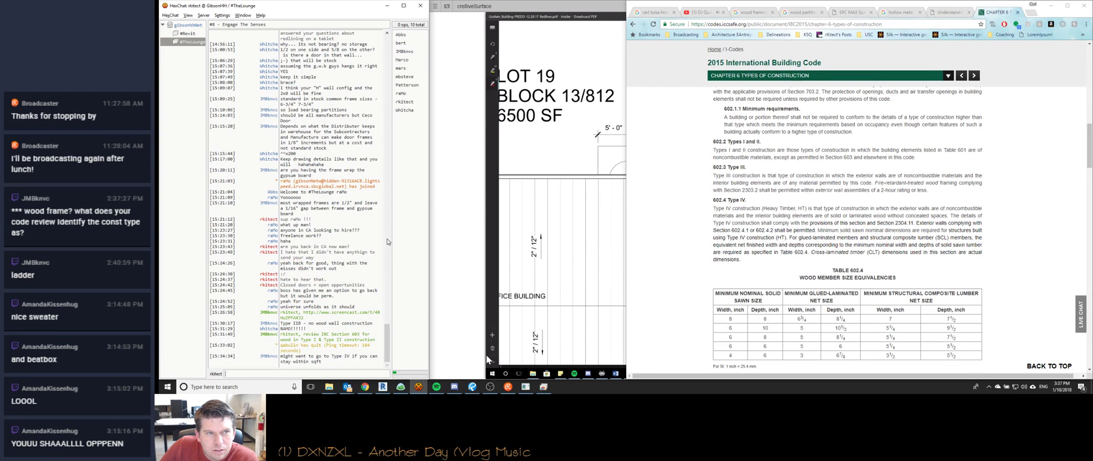
{"action": "left_click", "coordinate": [1006, 206]}
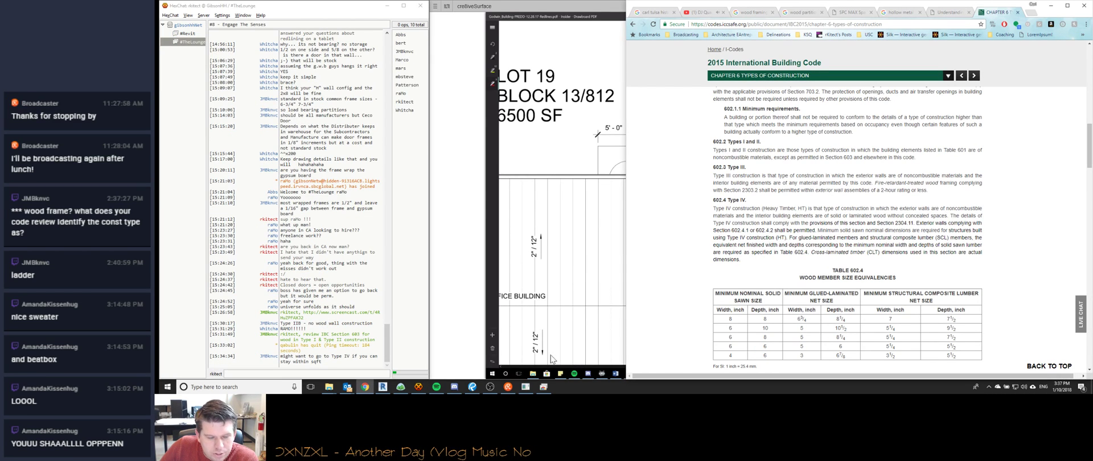
{"action": "key", "text": "alt+Tab"}
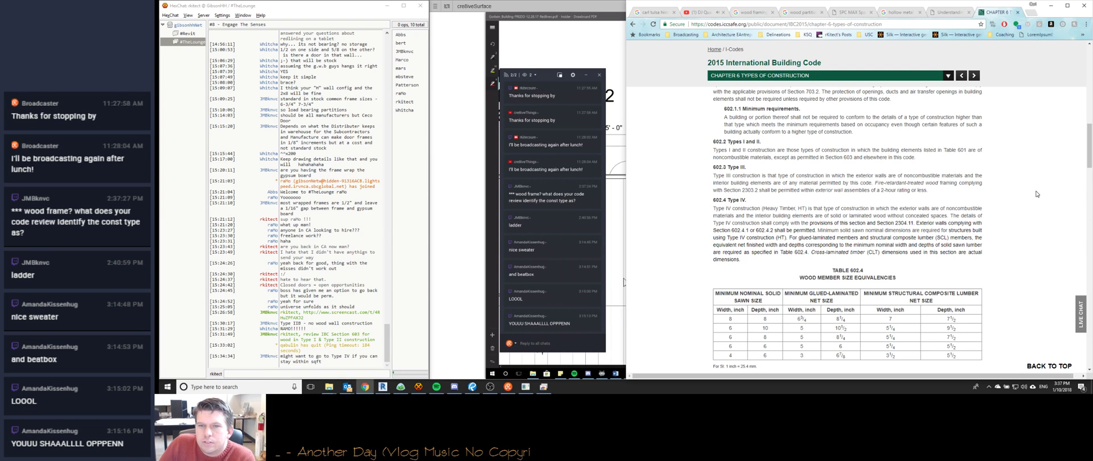
Scroll the IBC Chapter 6 page back up toward Table 601.
{"action": "scroll", "coordinate": [1020, 192], "scroll_direction": "down", "scroll_amount": 1}
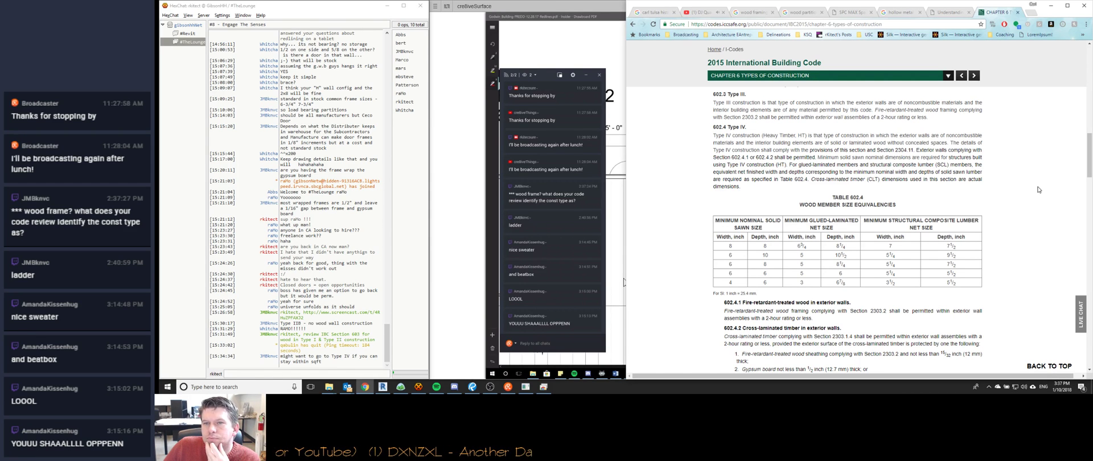
{"action": "scroll", "coordinate": [1038, 189], "scroll_direction": "down", "scroll_amount": 3}
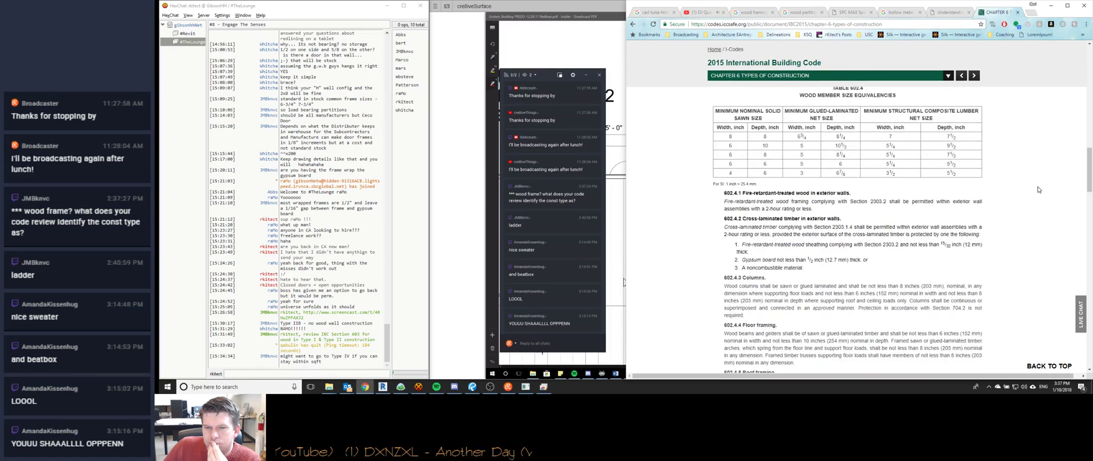
{"action": "scroll", "coordinate": [1038, 189], "scroll_direction": "up", "scroll_amount": 3}
{"action": "scroll", "coordinate": [1038, 189], "scroll_direction": "up", "scroll_amount": 10}
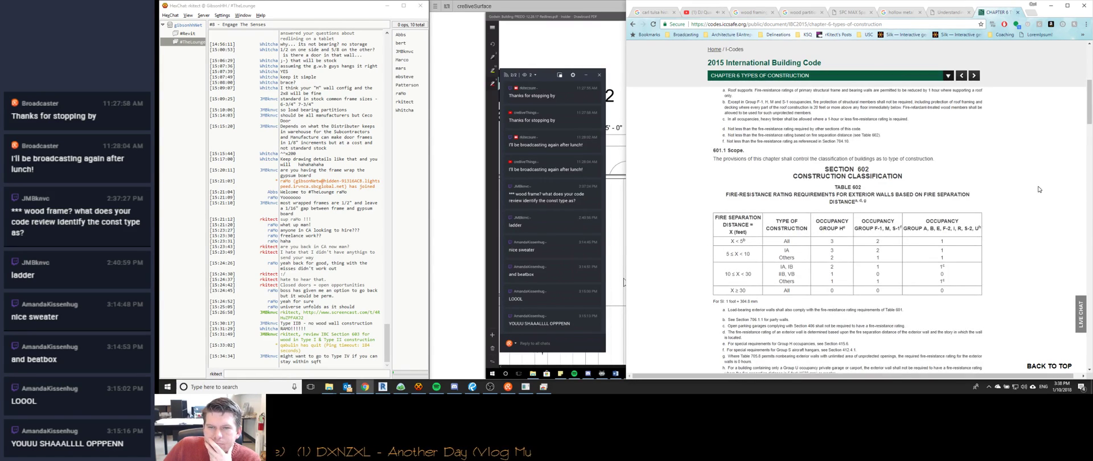
{"action": "scroll", "coordinate": [1037, 190], "scroll_direction": "up", "scroll_amount": 5}
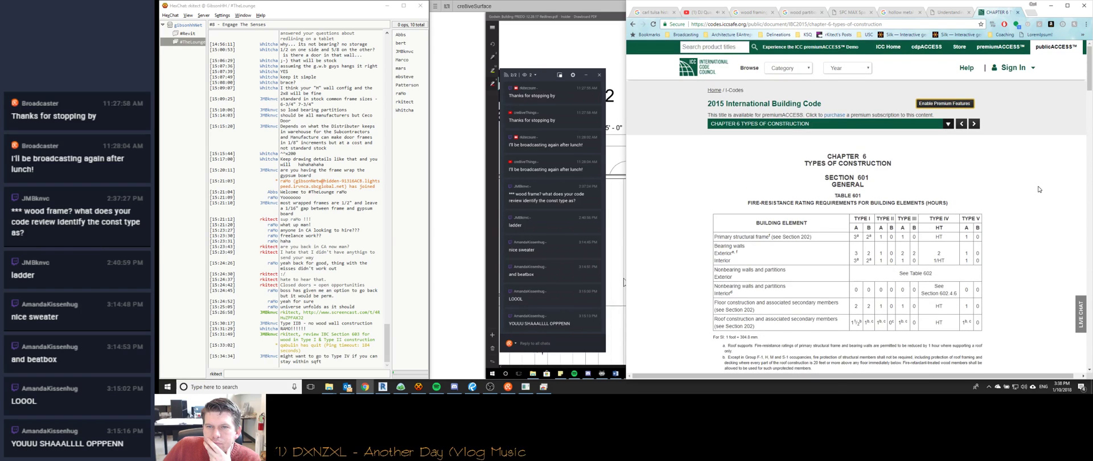
Jump to IBC Chapter 3, Use and Occupancy Classification, from the chapter list.
{"action": "left_click", "coordinate": [848, 123]}
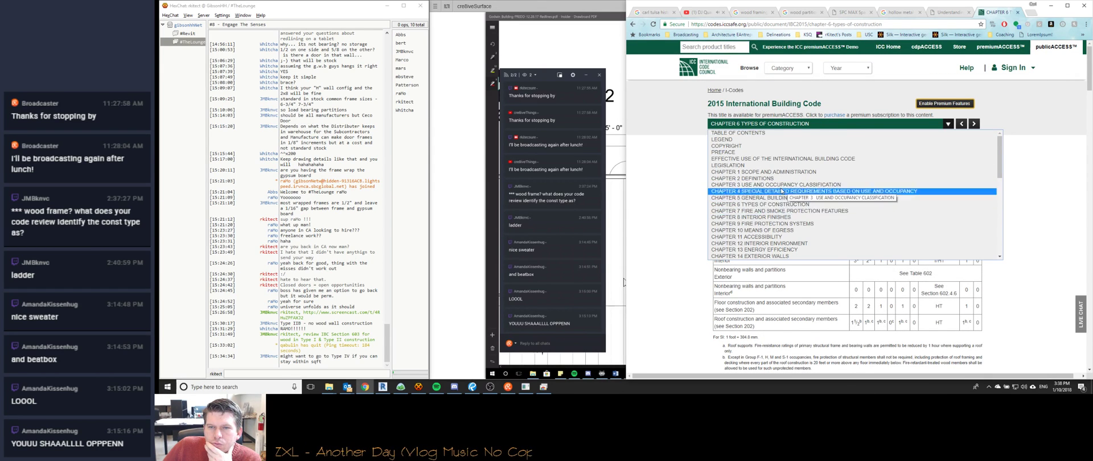
{"action": "left_click", "coordinate": [784, 185]}
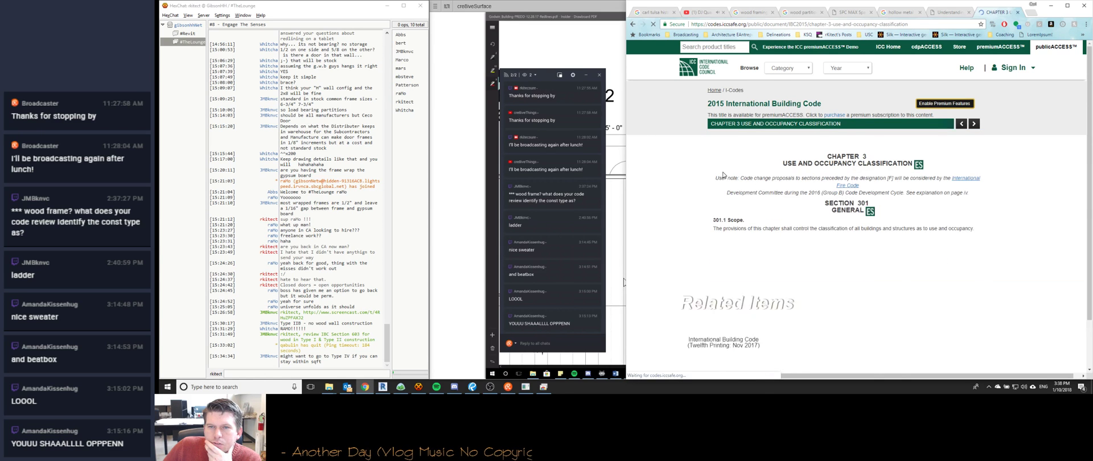
{"action": "scroll", "coordinate": [722, 175], "scroll_direction": "down", "scroll_amount": 3}
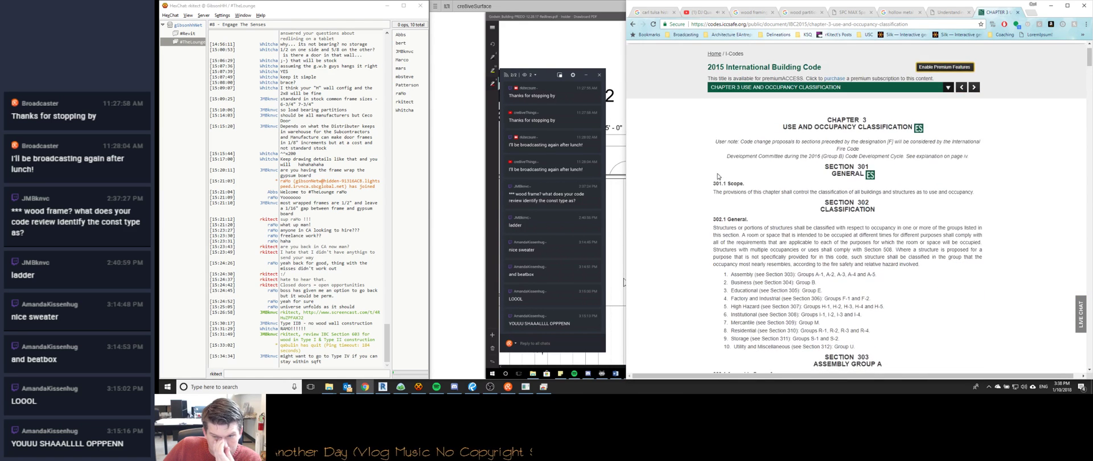
{"action": "scroll", "coordinate": [718, 177], "scroll_direction": "down", "scroll_amount": 6}
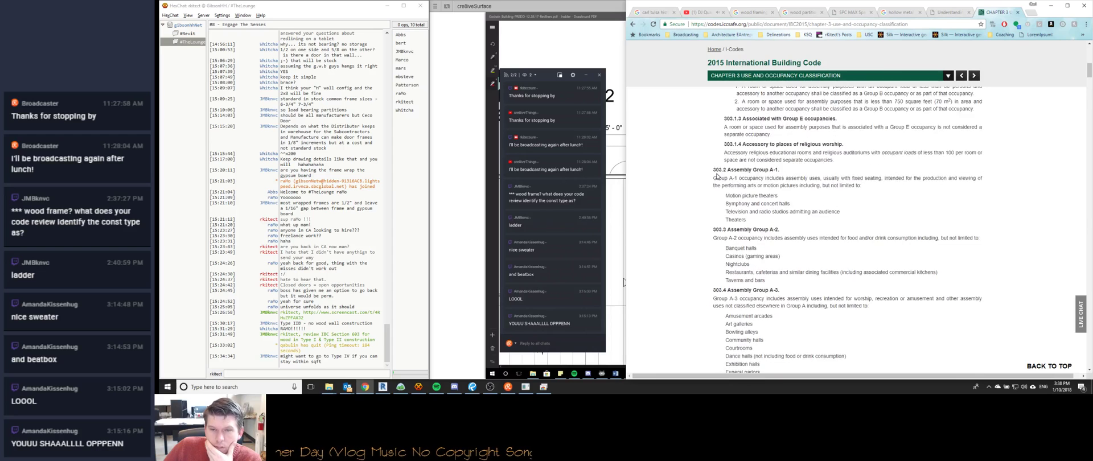
Switch to Chapter 5 and scroll through Tables 504.3, 504.4 and 506.2.
{"action": "left_click", "coordinate": [766, 77]}
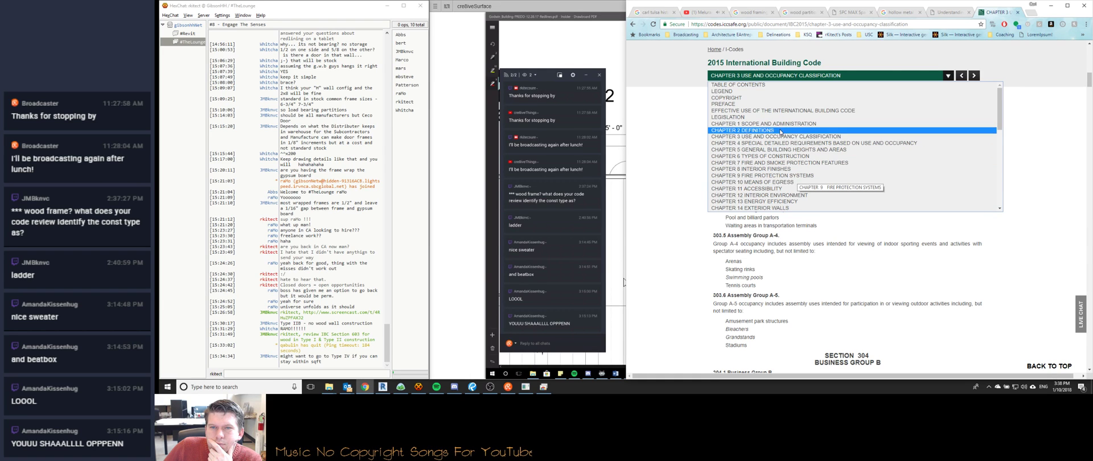
{"action": "left_click", "coordinate": [781, 149]}
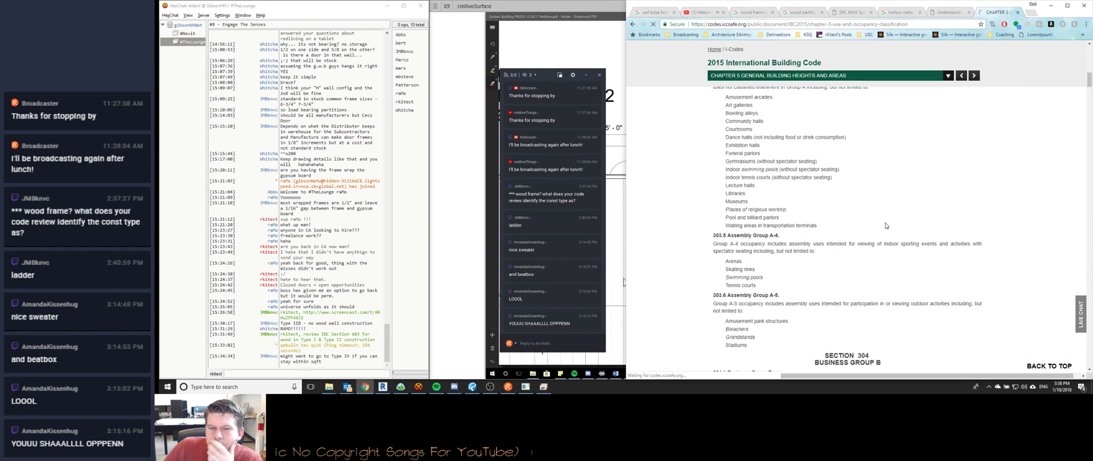
{"action": "scroll", "coordinate": [895, 223], "scroll_direction": "down", "scroll_amount": 5}
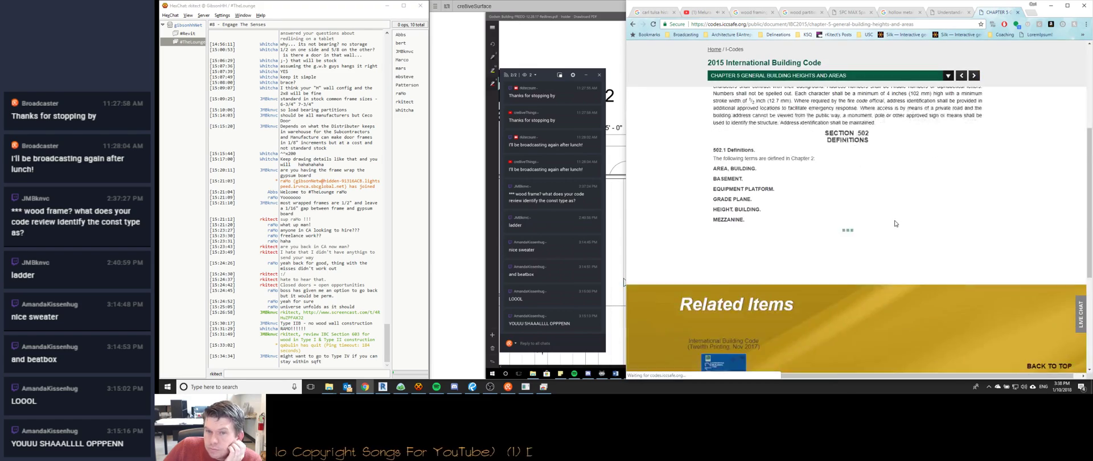
{"action": "scroll", "coordinate": [895, 223], "scroll_direction": "down", "scroll_amount": 10}
{"action": "scroll", "coordinate": [893, 222], "scroll_direction": "down", "scroll_amount": 2}
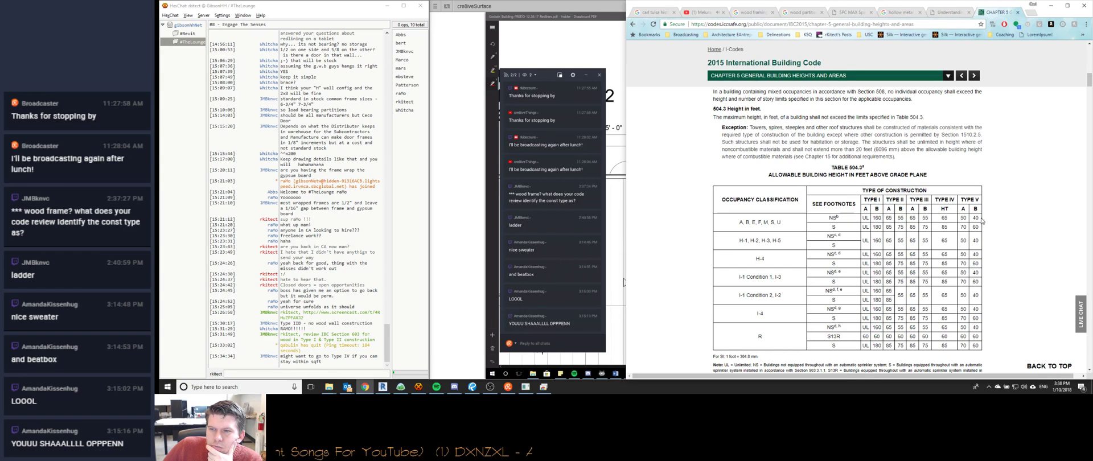
{"action": "scroll", "coordinate": [1002, 227], "scroll_direction": "down", "scroll_amount": 5}
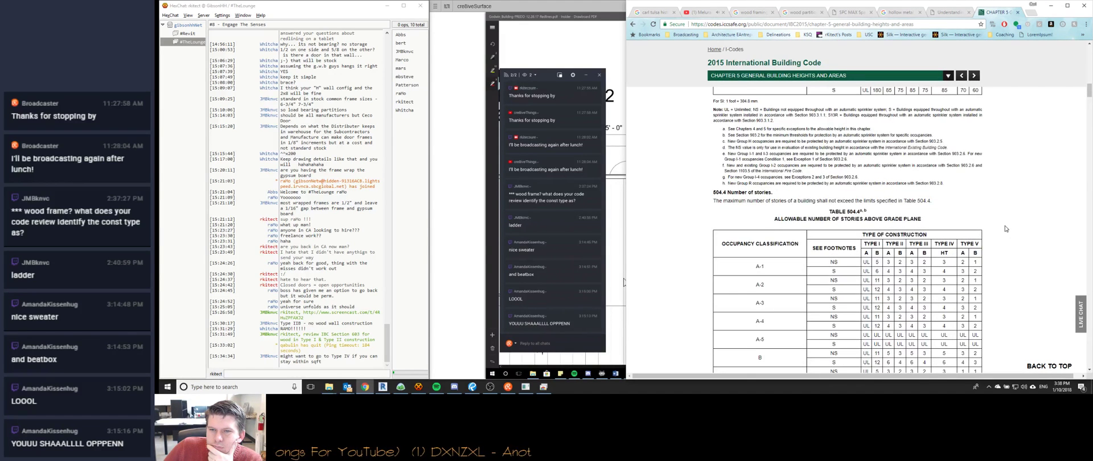
{"action": "scroll", "coordinate": [1005, 228], "scroll_direction": "down", "scroll_amount": 3}
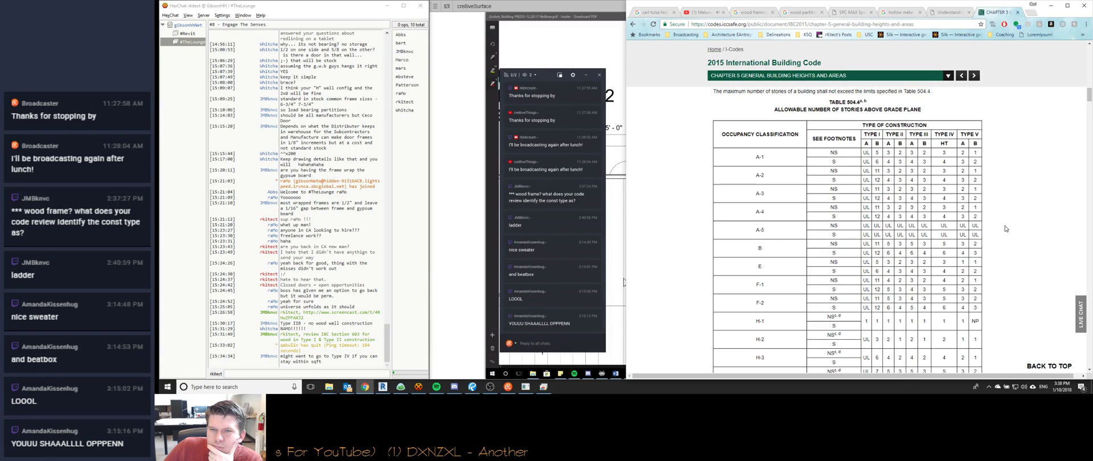
{"action": "scroll", "coordinate": [1003, 228], "scroll_direction": "down", "scroll_amount": 6}
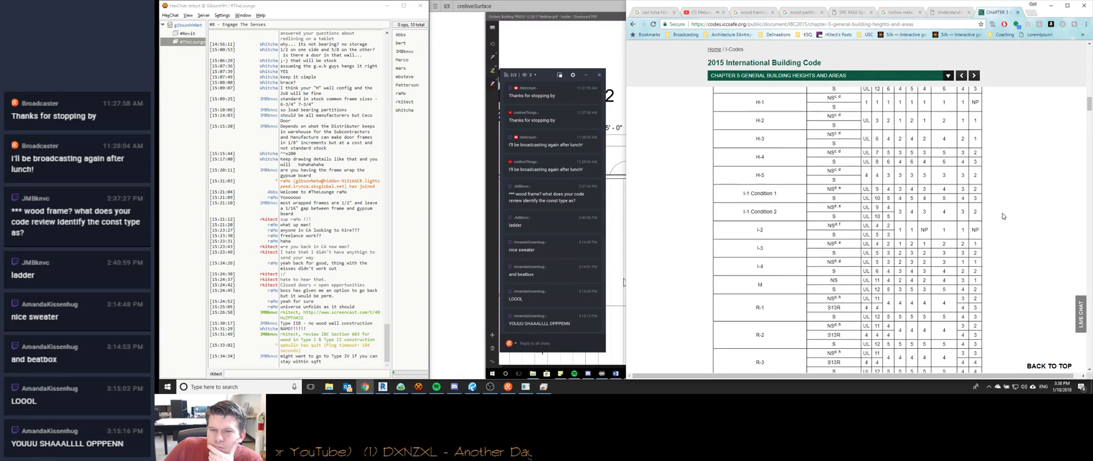
{"action": "scroll", "coordinate": [1003, 215], "scroll_direction": "up", "scroll_amount": 7}
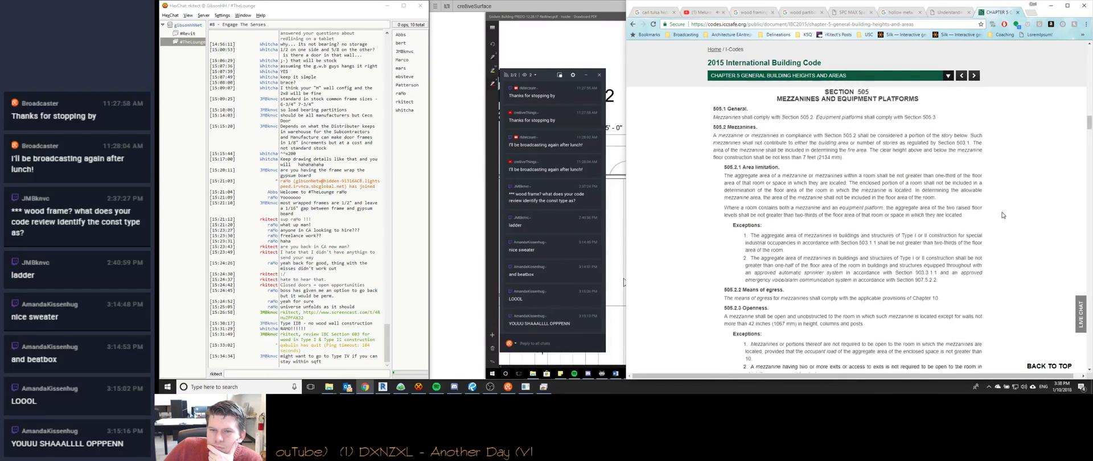
{"action": "scroll", "coordinate": [1003, 215], "scroll_direction": "up", "scroll_amount": 10}
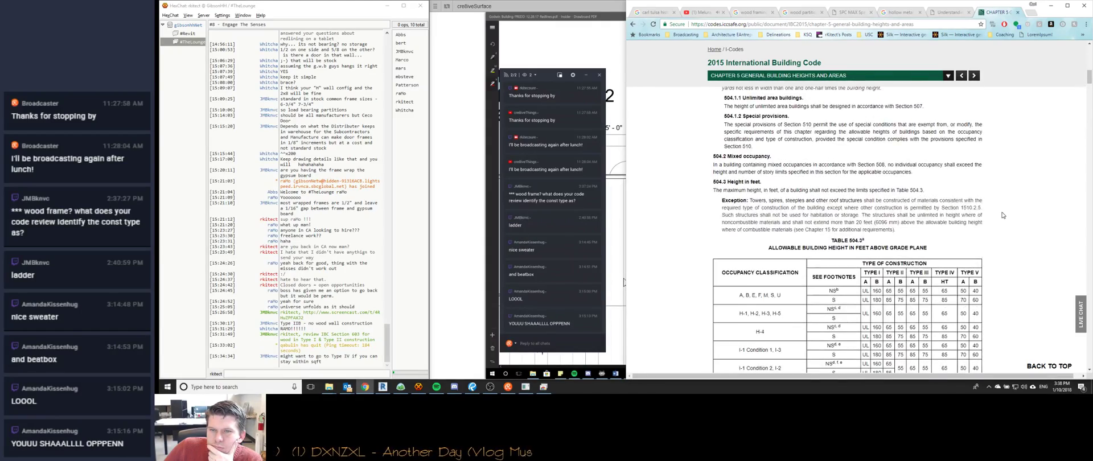
{"action": "scroll", "coordinate": [1003, 215], "scroll_direction": "up", "scroll_amount": 3}
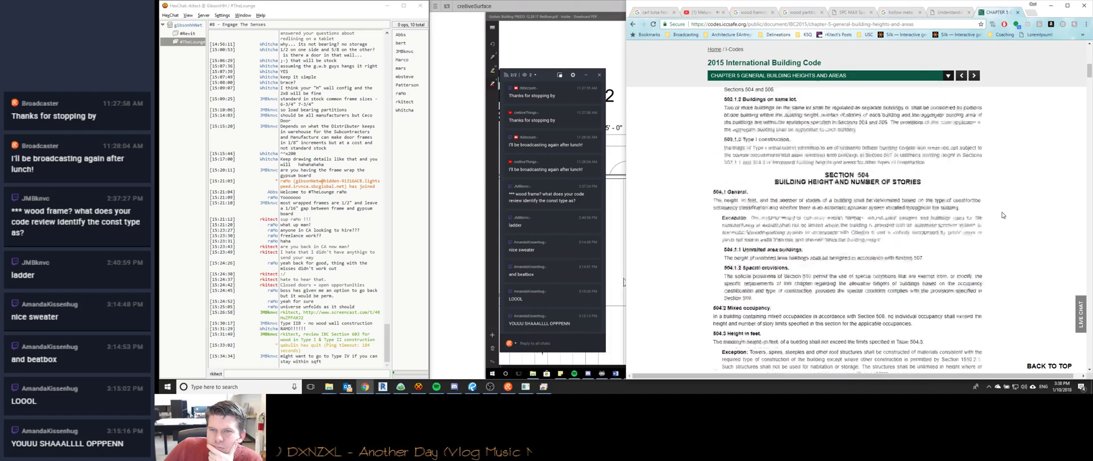
{"action": "scroll", "coordinate": [1003, 215], "scroll_direction": "up", "scroll_amount": 2}
{"action": "scroll", "coordinate": [1003, 215], "scroll_direction": "down", "scroll_amount": 4}
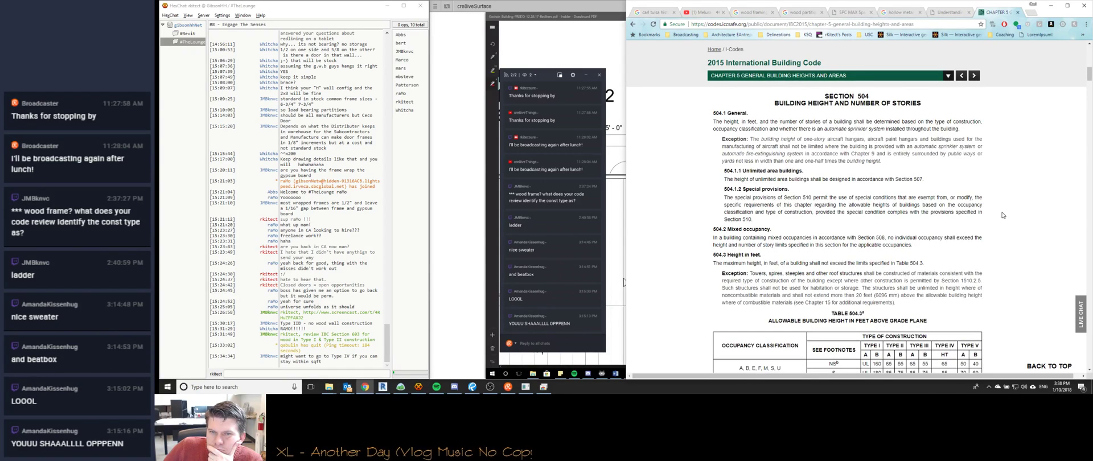
{"action": "scroll", "coordinate": [1003, 215], "scroll_direction": "down", "scroll_amount": 5}
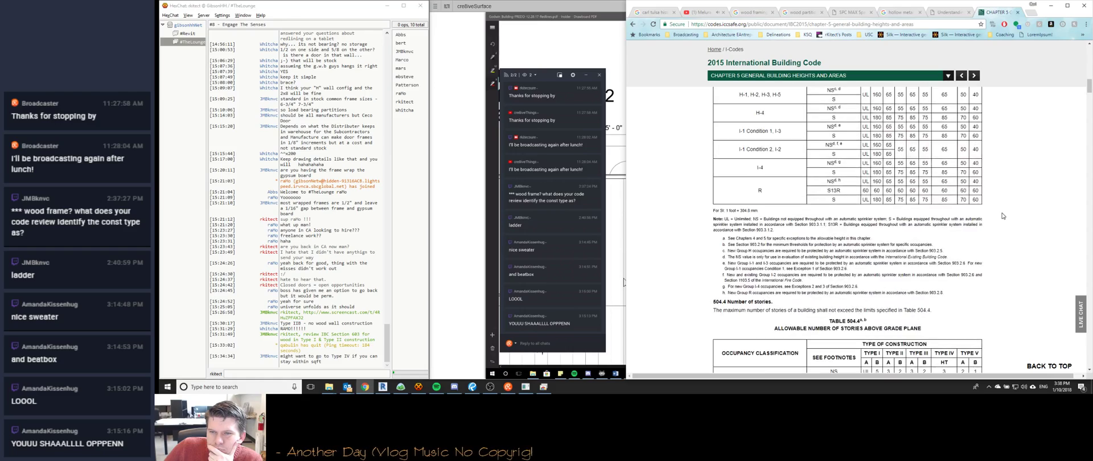
{"action": "scroll", "coordinate": [1003, 215], "scroll_direction": "down", "scroll_amount": 8}
{"action": "scroll", "coordinate": [1003, 215], "scroll_direction": "down", "scroll_amount": 10}
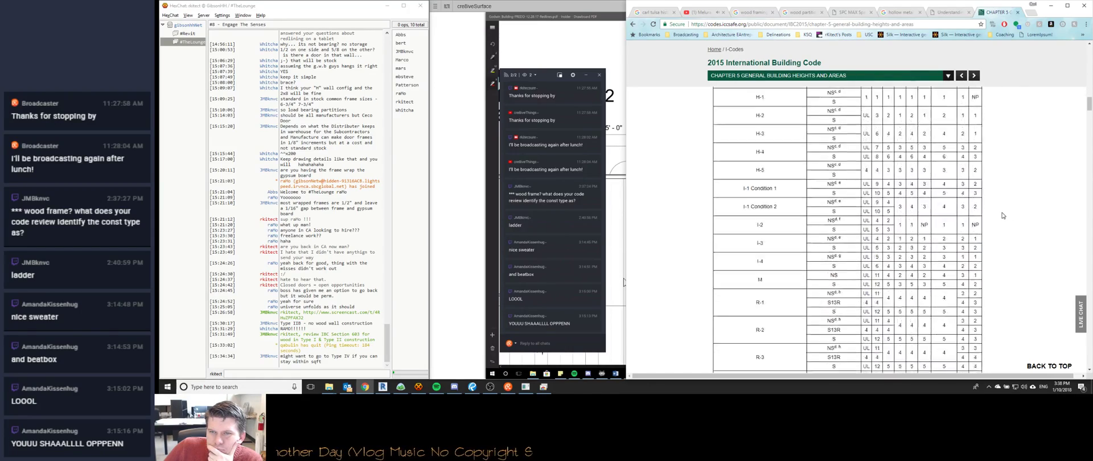
{"action": "scroll", "coordinate": [1002, 215], "scroll_direction": "down", "scroll_amount": 9}
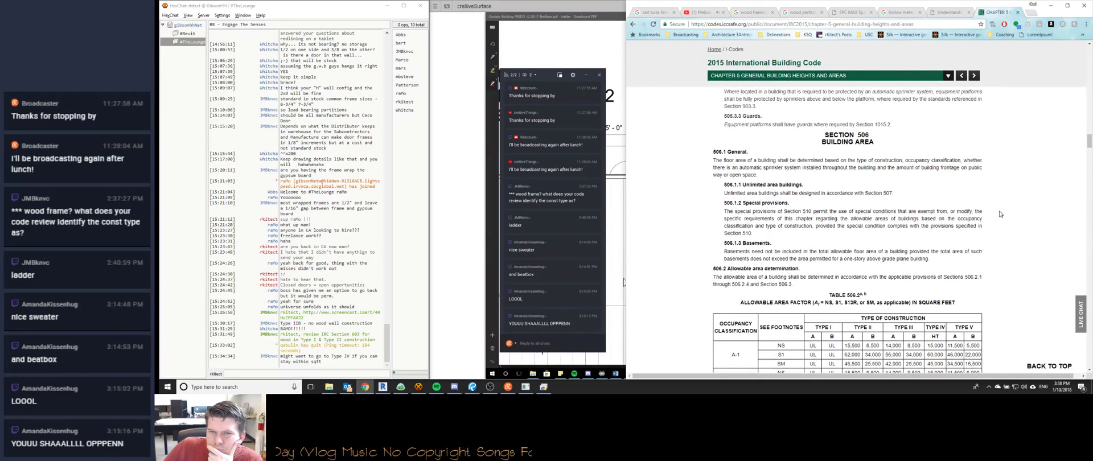
{"action": "scroll", "coordinate": [1000, 214], "scroll_direction": "down", "scroll_amount": 3}
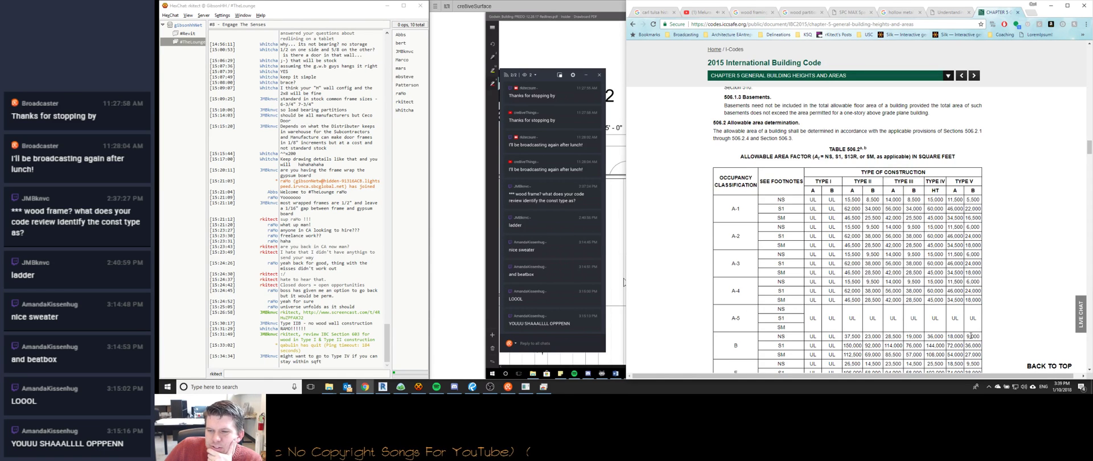
{"action": "scroll", "coordinate": [1000, 285], "scroll_direction": "down", "scroll_amount": 1}
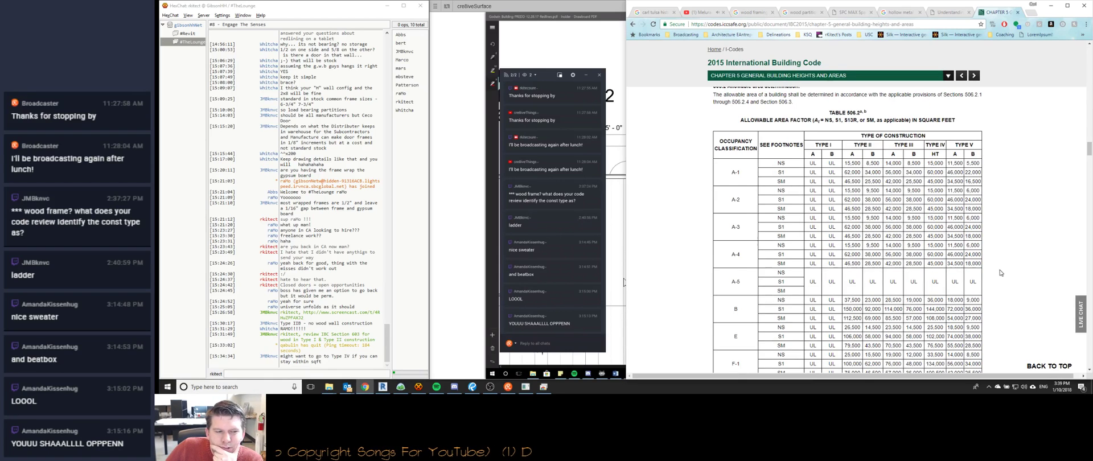
{"action": "scroll", "coordinate": [1009, 280], "scroll_direction": "down", "scroll_amount": 2}
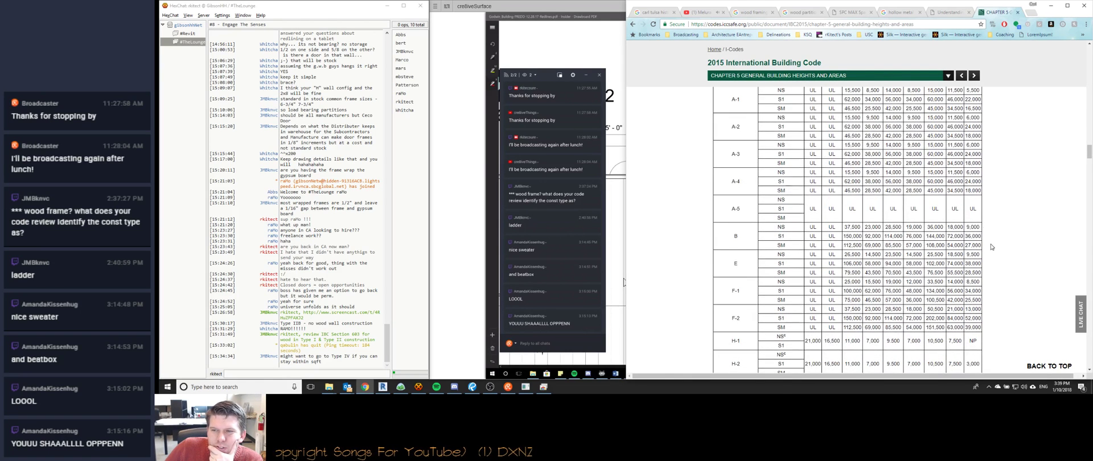
{"action": "scroll", "coordinate": [993, 244], "scroll_direction": "up", "scroll_amount": 2}
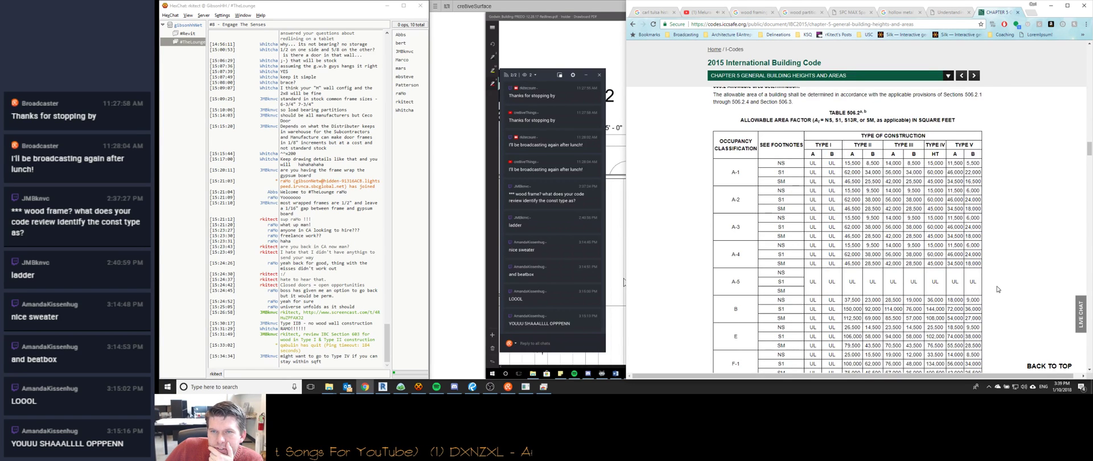
{"action": "scroll", "coordinate": [999, 296], "scroll_direction": "down", "scroll_amount": 6}
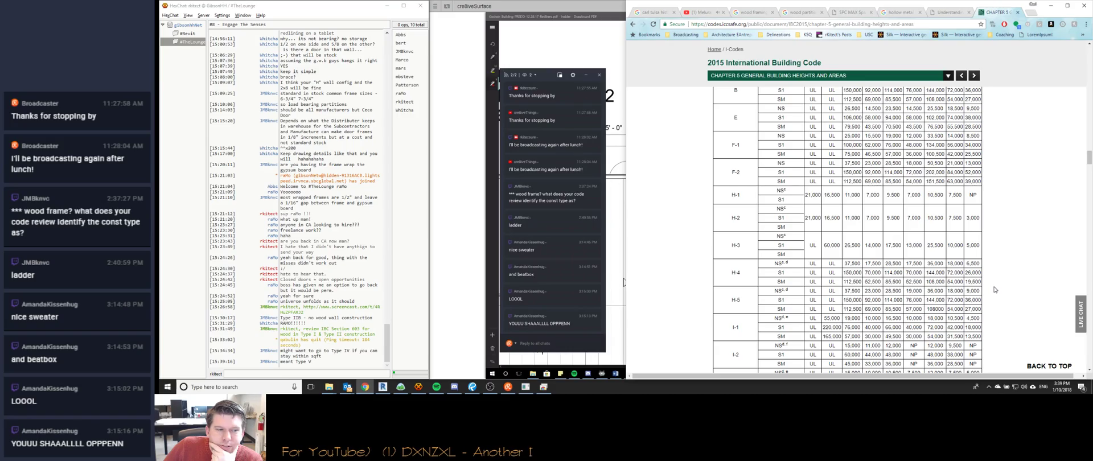
{"action": "scroll", "coordinate": [991, 292], "scroll_direction": "up", "scroll_amount": 5}
{"action": "scroll", "coordinate": [989, 292], "scroll_direction": "up", "scroll_amount": 15}
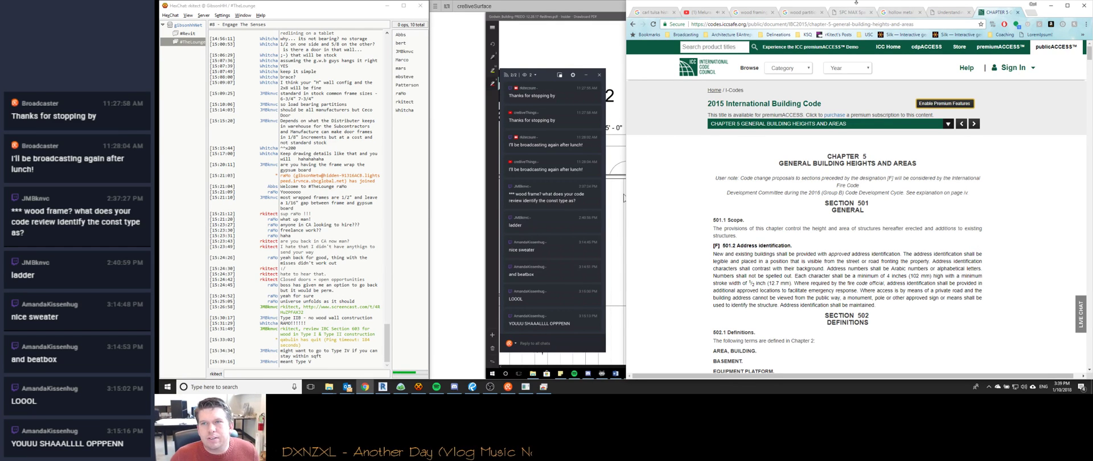
Search the web for the UL wall wizard and open the UL Product Spec building systems page.
{"action": "key", "text": "ctrl+t"}
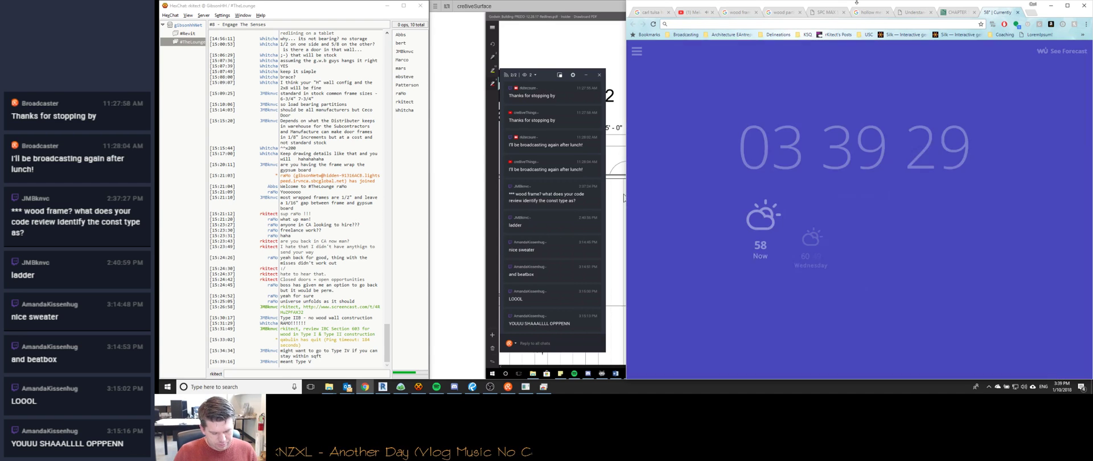
{"action": "type", "text": "s"}
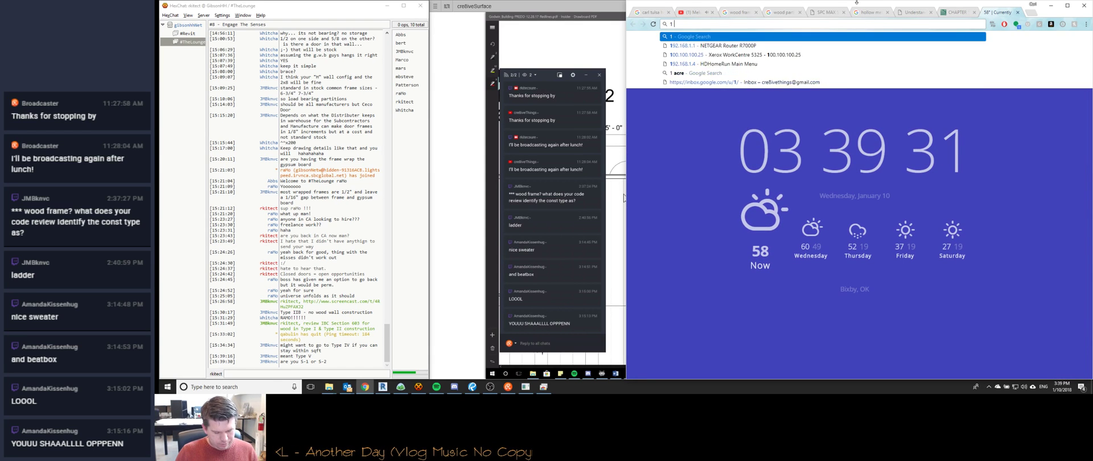
{"action": "key", "text": "BackSpace"}
{"action": "type", "text": "ul"}
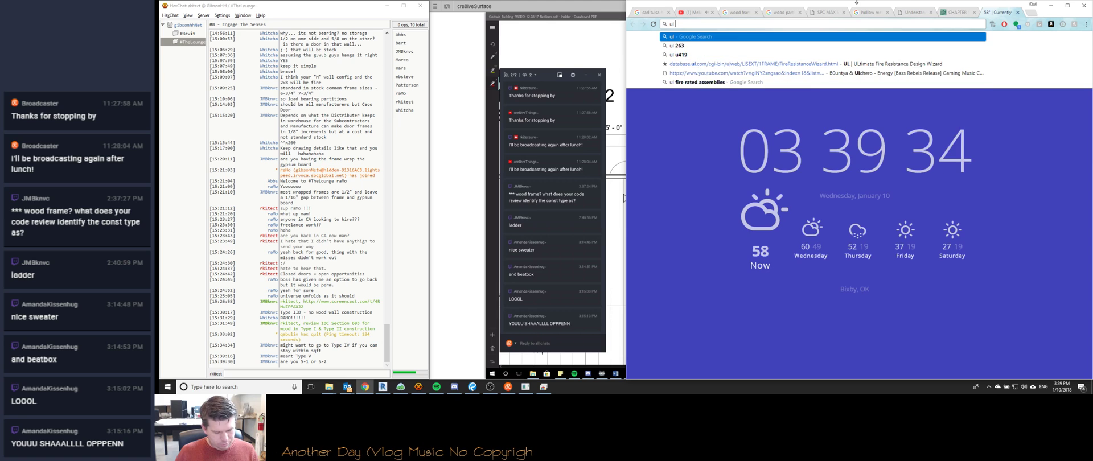
{"action": "type", "text": " wall"}
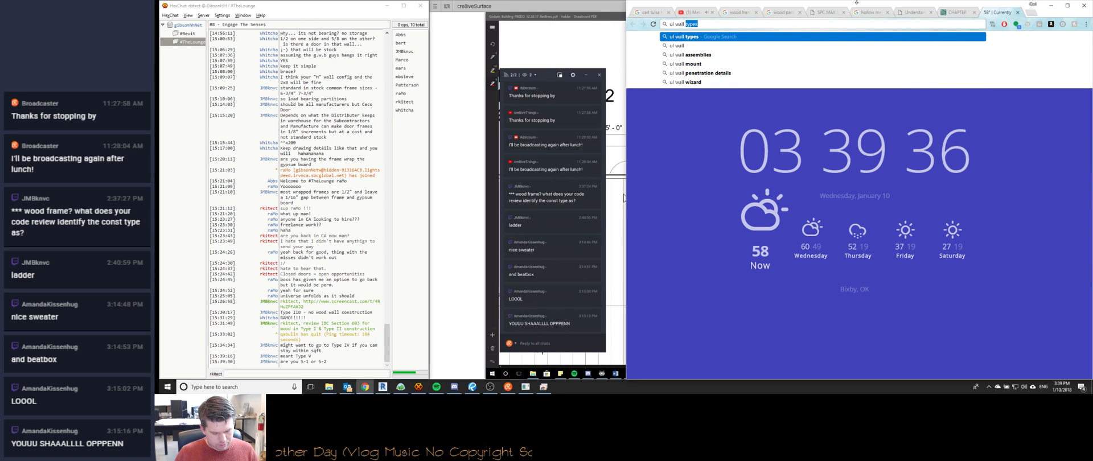
{"action": "type", "text": " sw"}
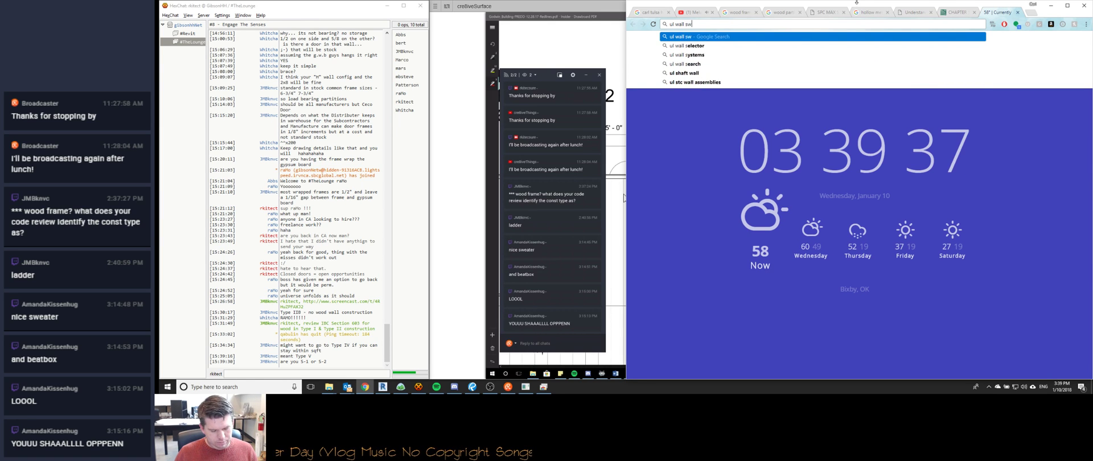
{"action": "type", "text": "izard"}
{"action": "key", "text": "Return"}
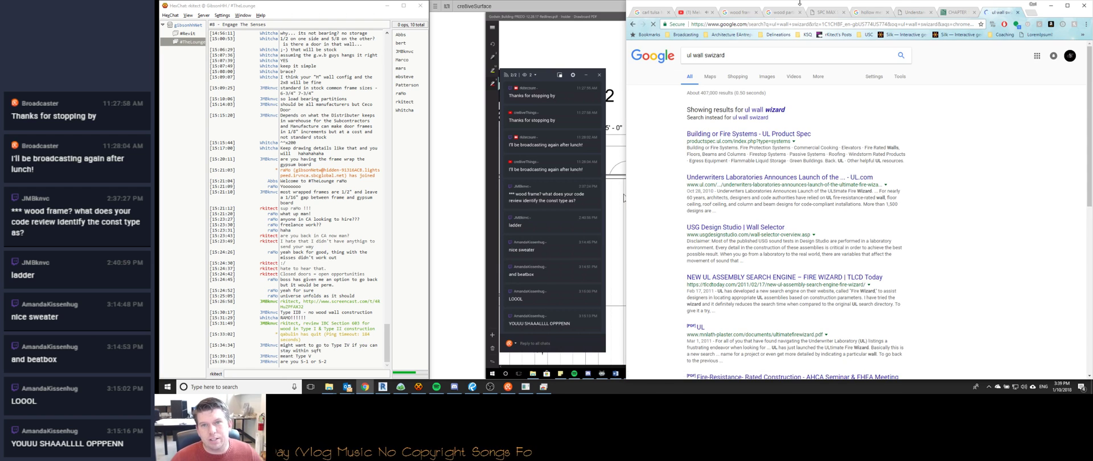
{"action": "left_click", "coordinate": [740, 134]}
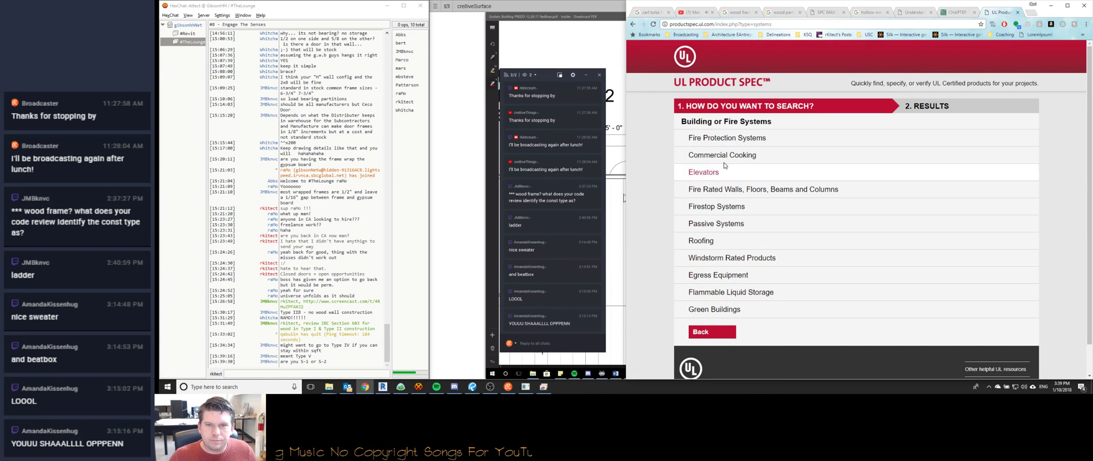
Open the fire-rated search with specific parameters and set assembly type to Walls and Partitions.
{"action": "left_click", "coordinate": [727, 190]}
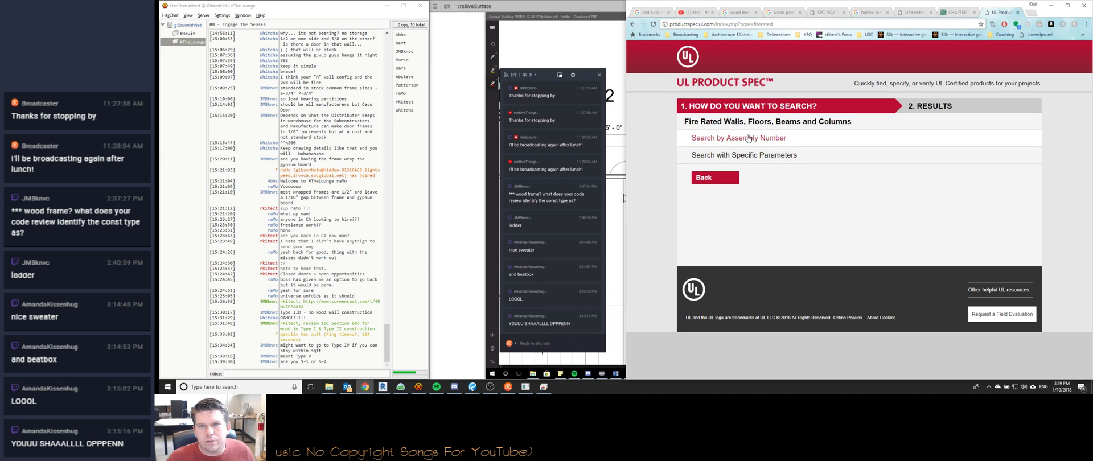
{"action": "left_click", "coordinate": [748, 139]}
{"action": "left_click", "coordinate": [633, 24]}
{"action": "left_click", "coordinate": [740, 156]}
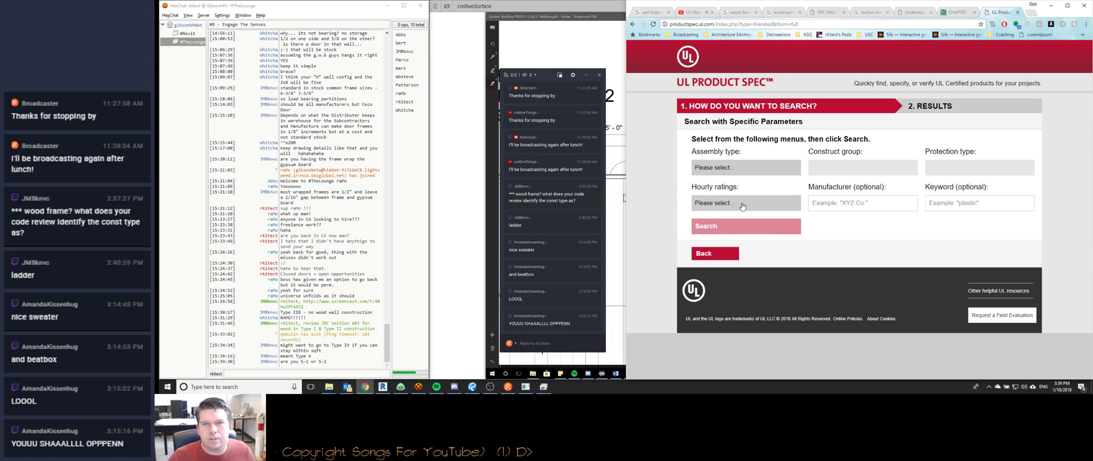
{"action": "left_click", "coordinate": [736, 170]}
{"action": "left_click", "coordinate": [731, 228]}
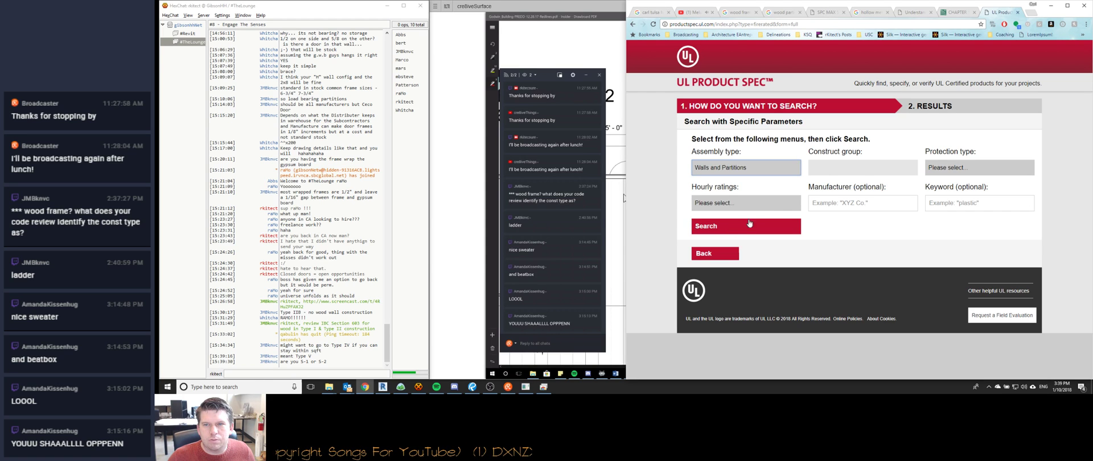
{"action": "left_click", "coordinate": [854, 169]}
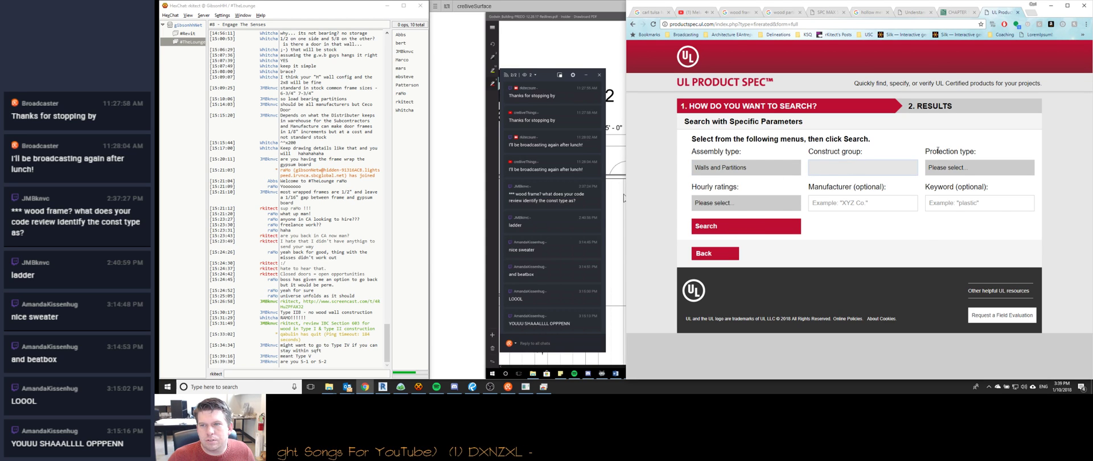
Set protection to Wood Stud, Gypsum Board, Lath &/or Plaster, rating 1 to 2 hr, and search.
{"action": "left_click", "coordinate": [962, 167]}
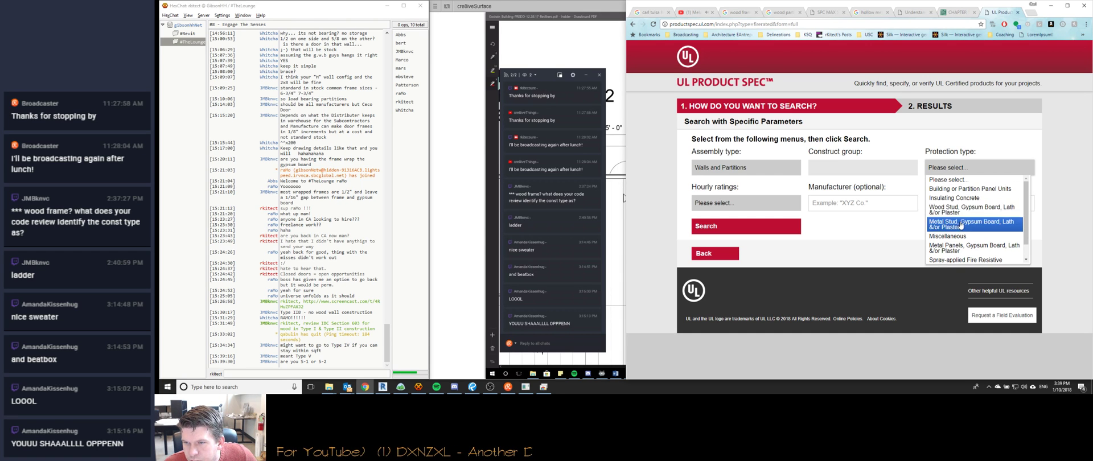
{"action": "scroll", "coordinate": [961, 230], "scroll_direction": "down", "scroll_amount": 1}
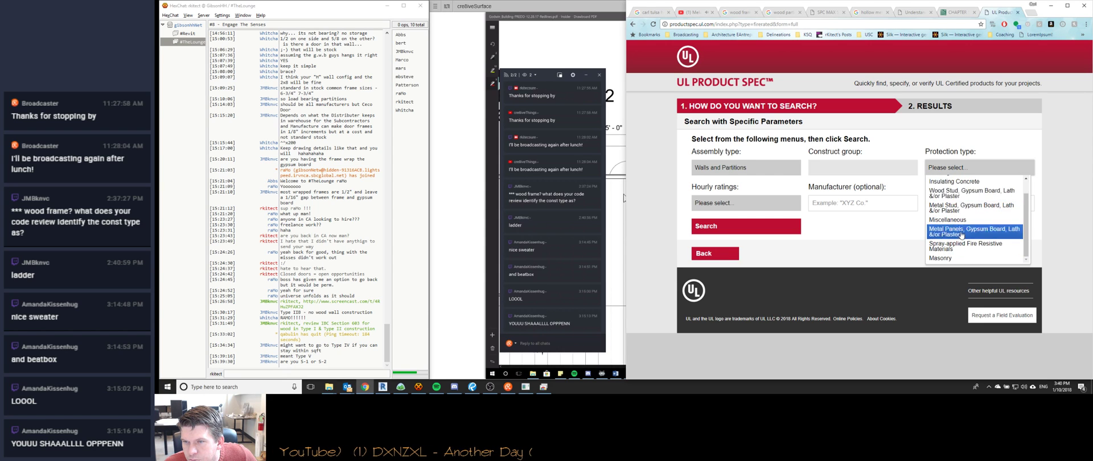
{"action": "scroll", "coordinate": [962, 234], "scroll_direction": "up", "scroll_amount": 1}
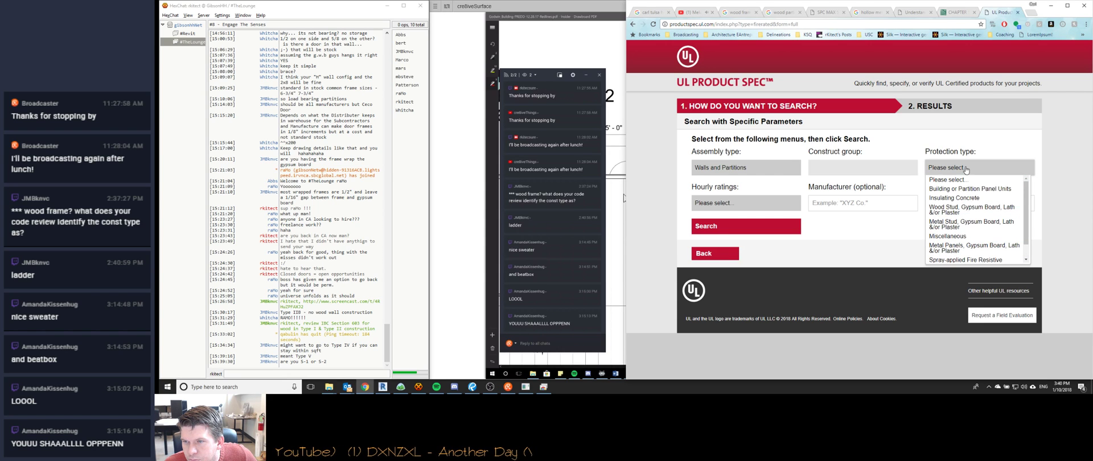
{"action": "left_click", "coordinate": [966, 212]}
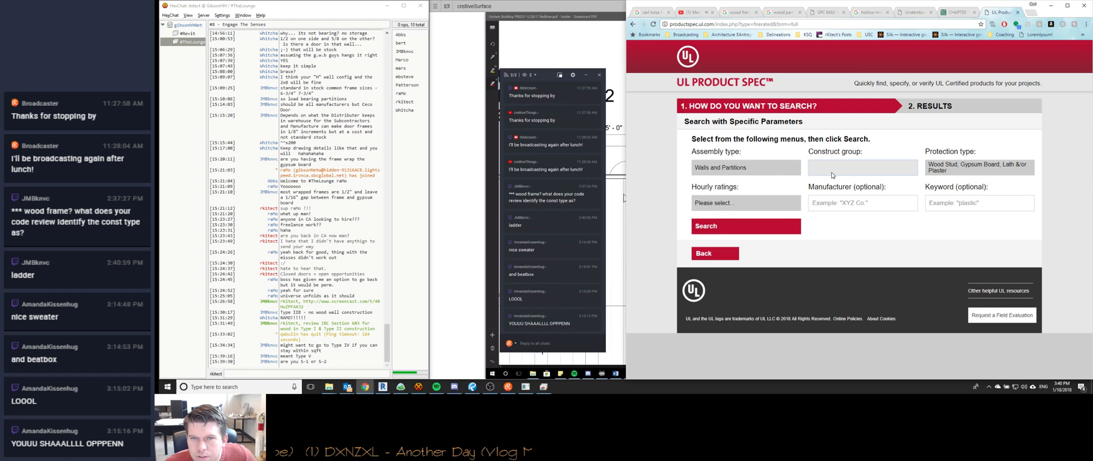
{"action": "left_click", "coordinate": [753, 203]}
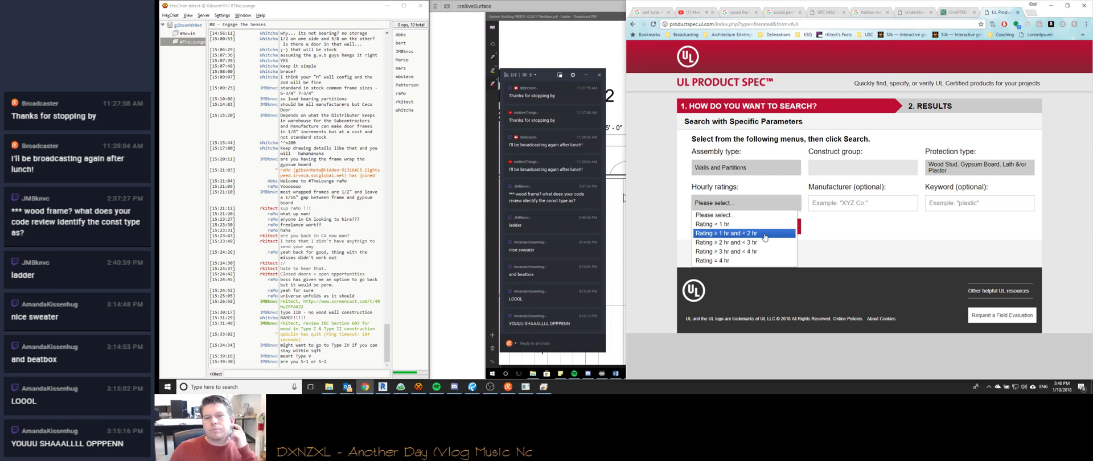
{"action": "left_click", "coordinate": [764, 235]}
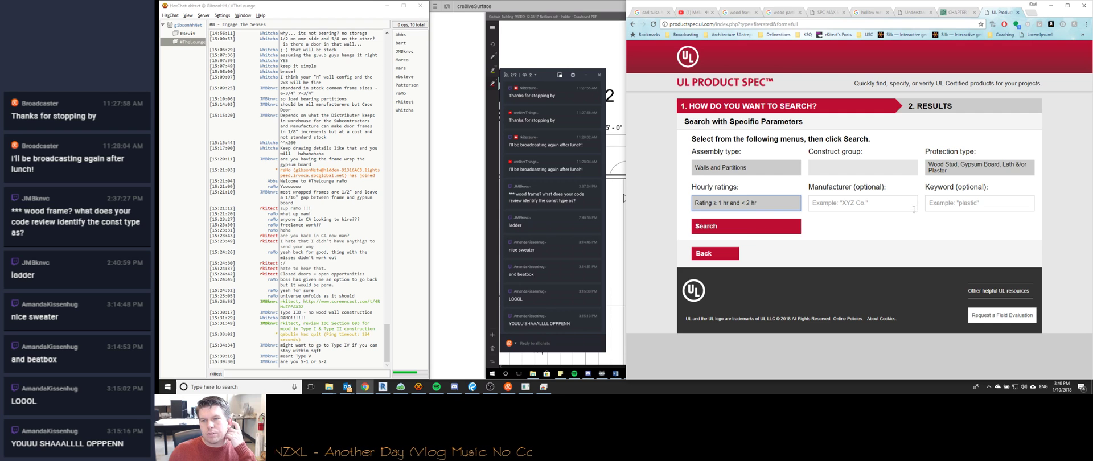
{"action": "left_click", "coordinate": [764, 230]}
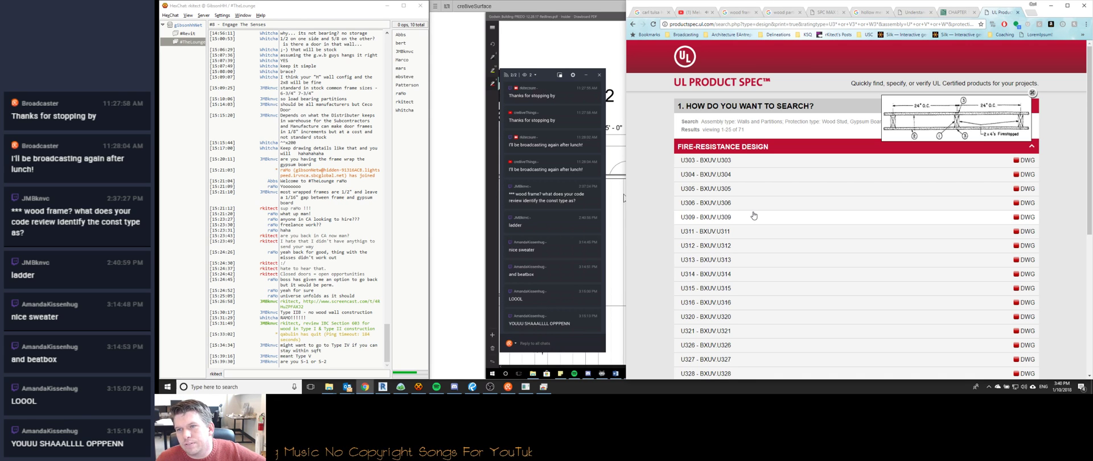
Open design U309 and read through its 2x4 wood stud and 5/8 in. gypsum board details.
{"action": "left_click", "coordinate": [754, 216]}
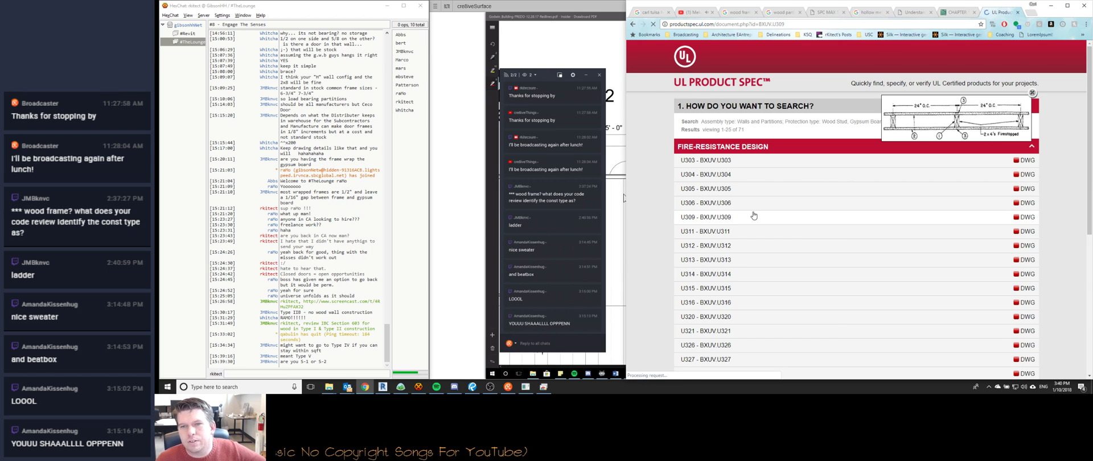
{"action": "scroll", "coordinate": [754, 215], "scroll_direction": "down", "scroll_amount": 4}
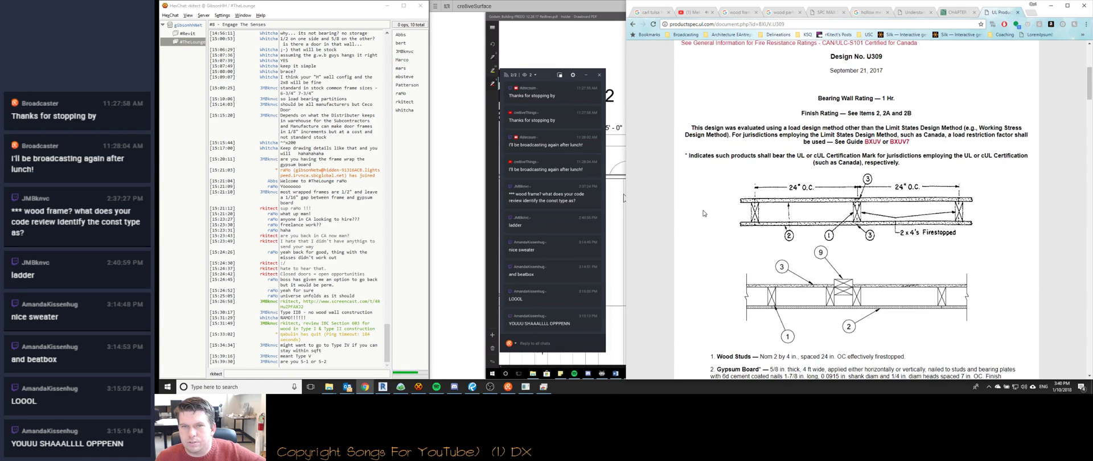
{"action": "scroll", "coordinate": [703, 213], "scroll_direction": "down", "scroll_amount": 4}
{"action": "scroll", "coordinate": [704, 213], "scroll_direction": "down", "scroll_amount": 2}
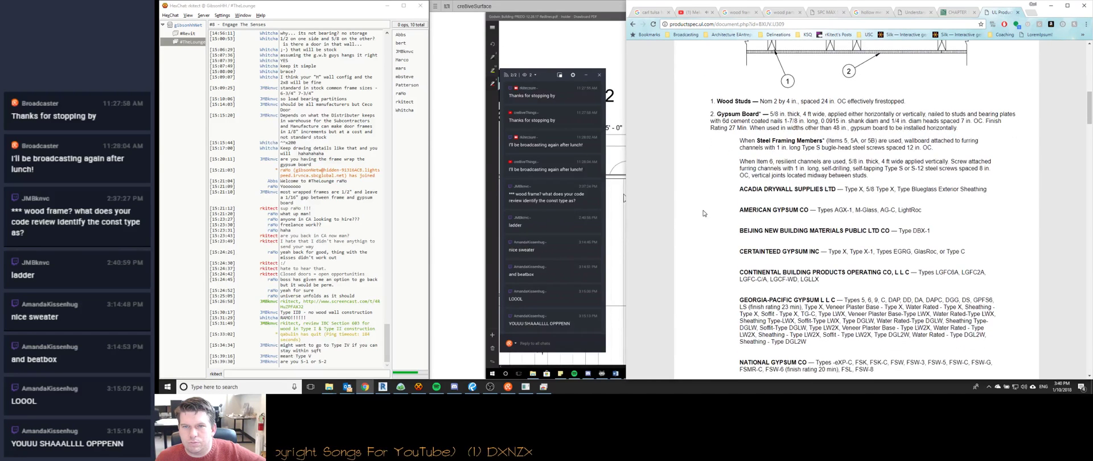
{"action": "scroll", "coordinate": [711, 217], "scroll_direction": "up", "scroll_amount": 4}
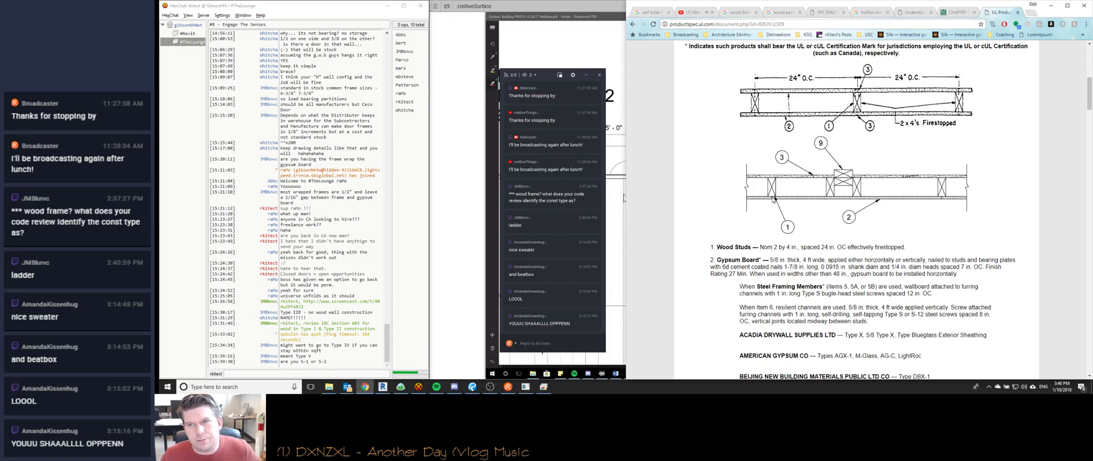
{"action": "scroll", "coordinate": [849, 227], "scroll_direction": "down", "scroll_amount": 1}
{"action": "scroll", "coordinate": [849, 227], "scroll_direction": "down", "scroll_amount": 20}
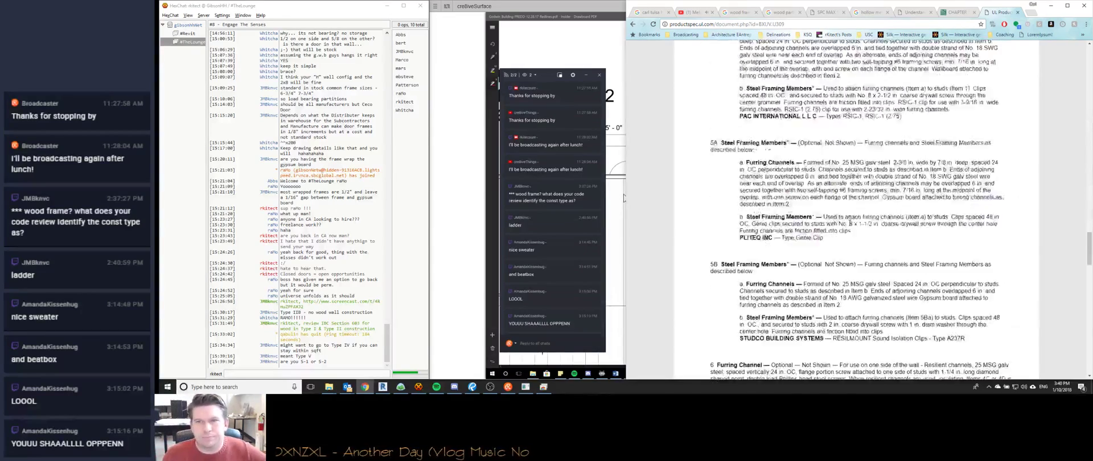
{"action": "scroll", "coordinate": [849, 215], "scroll_direction": "up", "scroll_amount": 20}
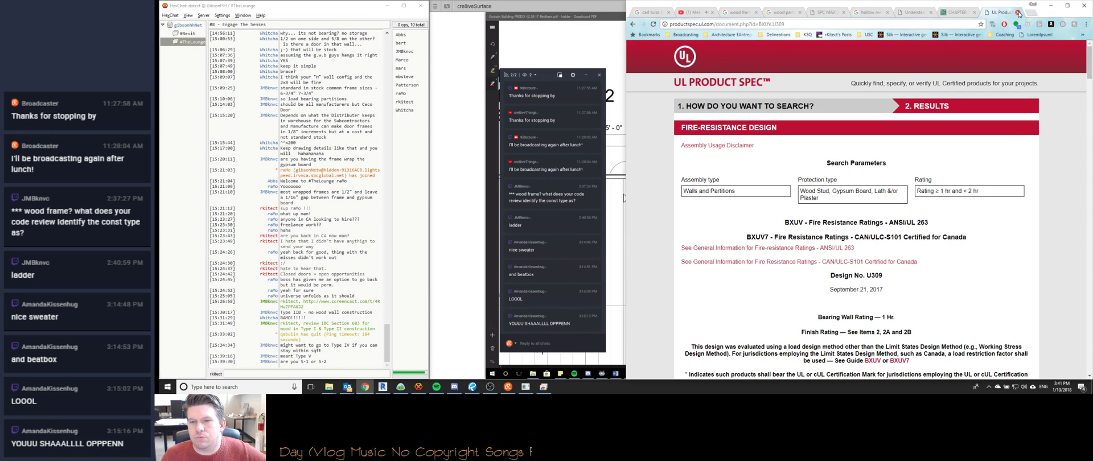
Close the UL page and scroll IBC Chapter 5 to Table 504.3 allowable building heights.
{"action": "left_click", "coordinate": [1019, 13]}
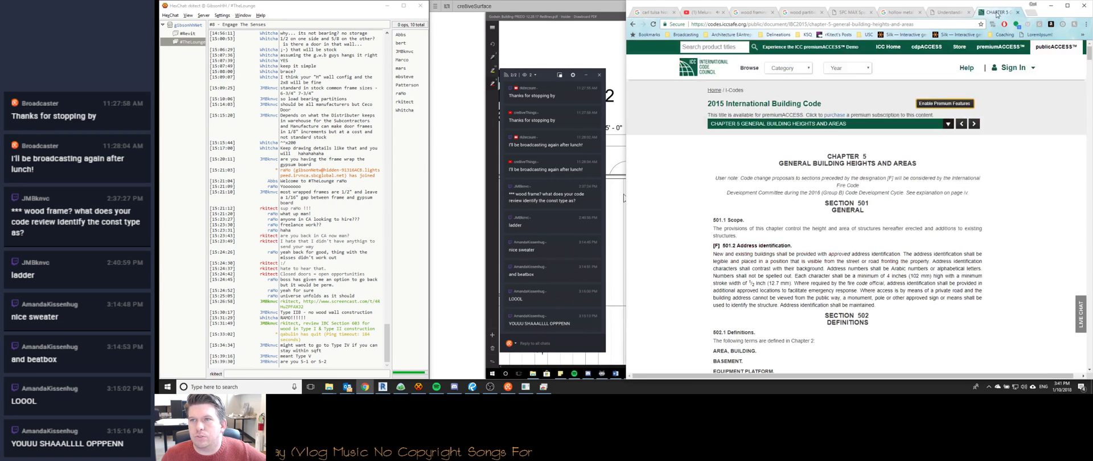
{"action": "middle_click", "coordinate": [794, 237]}
{"action": "scroll", "coordinate": [794, 237], "scroll_direction": "down", "scroll_amount": 11}
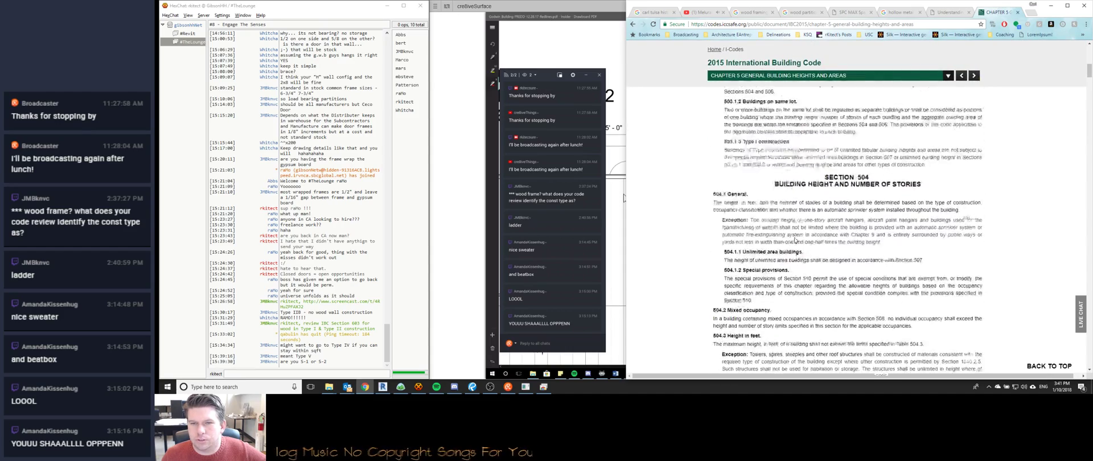
{"action": "scroll", "coordinate": [795, 240], "scroll_direction": "up", "scroll_amount": 12}
{"action": "scroll", "coordinate": [795, 240], "scroll_direction": "down", "scroll_amount": 10}
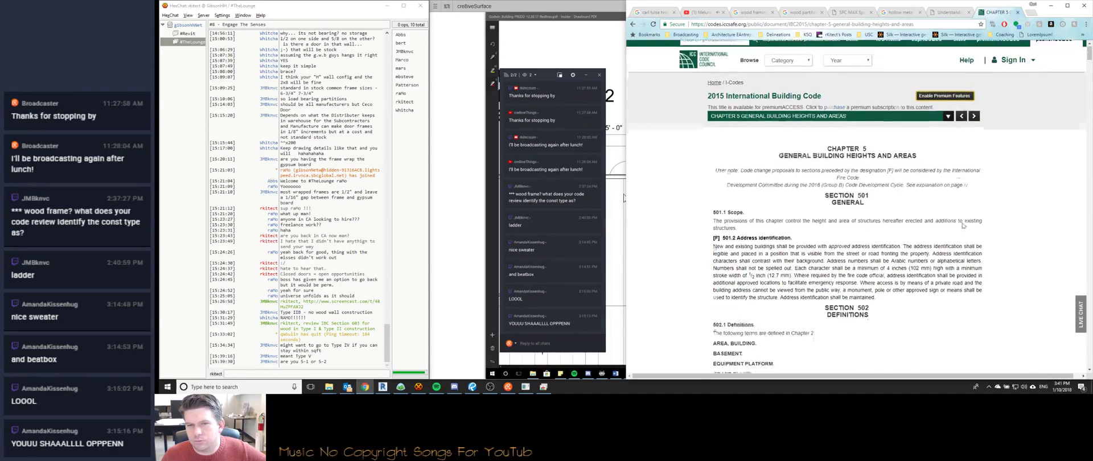
{"action": "scroll", "coordinate": [721, 258], "scroll_direction": "down", "scroll_amount": 12}
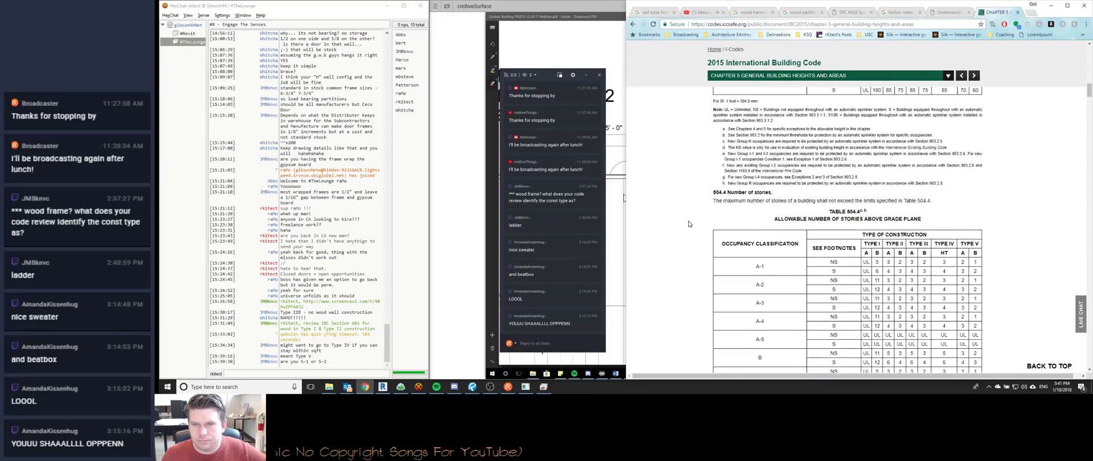
{"action": "scroll", "coordinate": [689, 224], "scroll_direction": "down", "scroll_amount": 12}
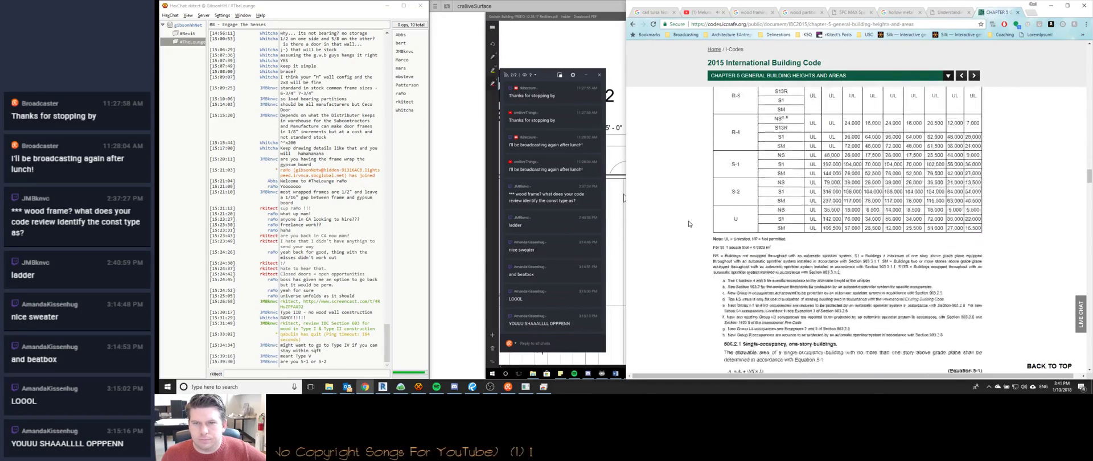
{"action": "scroll", "coordinate": [689, 220], "scroll_direction": "down", "scroll_amount": 12}
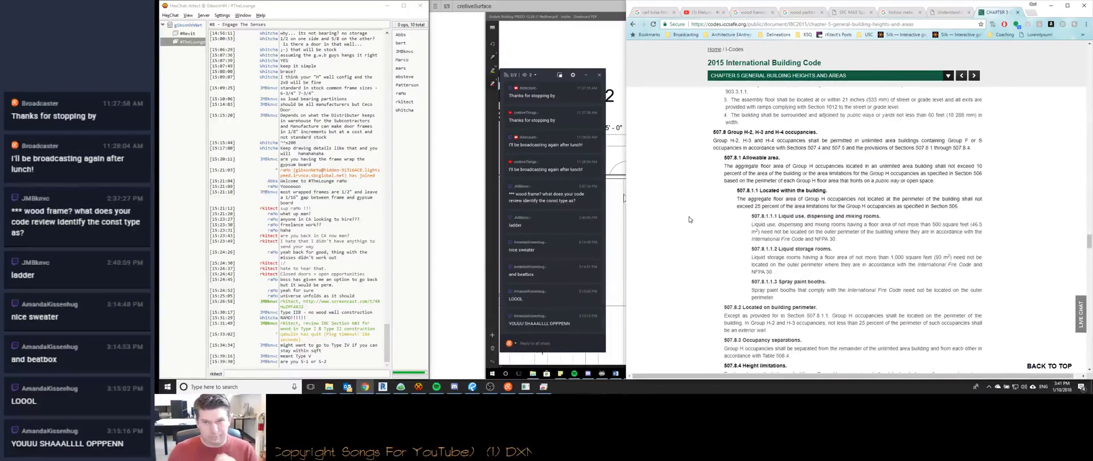
{"action": "scroll", "coordinate": [690, 221], "scroll_direction": "up", "scroll_amount": 20}
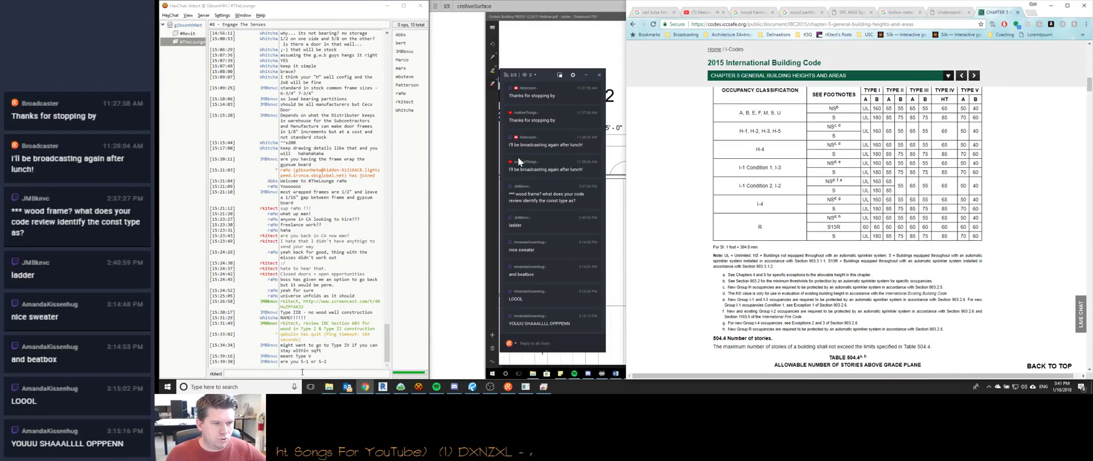
{"action": "left_click", "coordinate": [384, 7]}
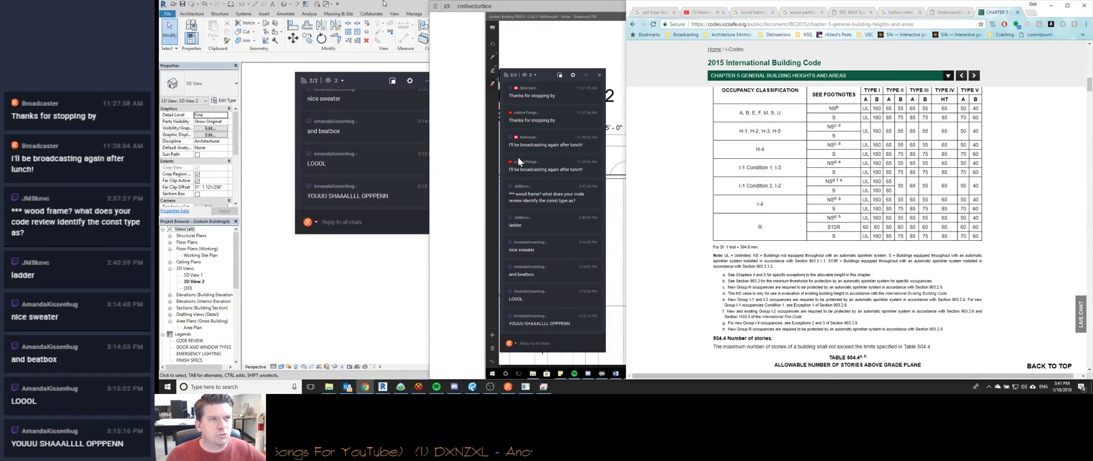
Review the kitchen cabinets, sink and refrigerator in Revit's 3D View 2, then show the remote desktop.
{"action": "left_click", "coordinate": [382, 387]}
{"action": "mouse_move", "coordinate": [401, 390]}
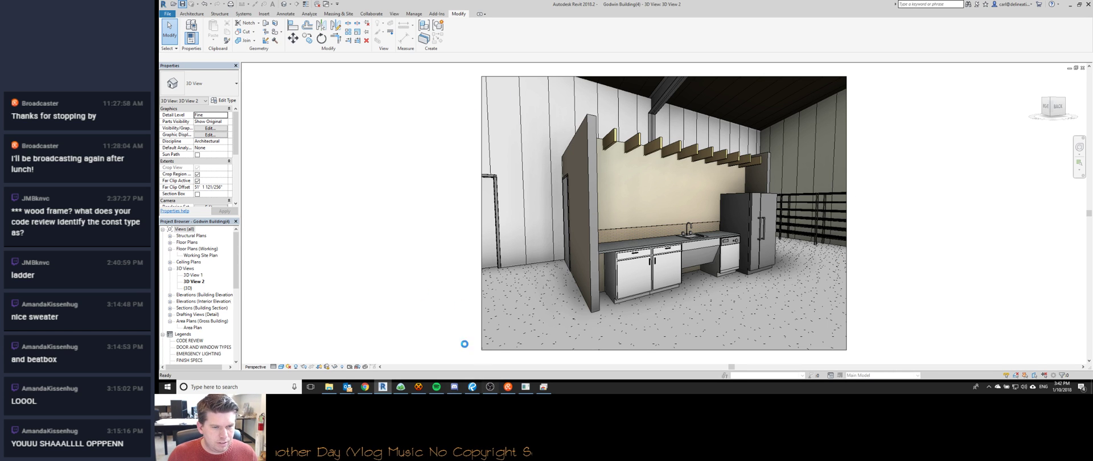
{"action": "left_click", "coordinate": [419, 387]}
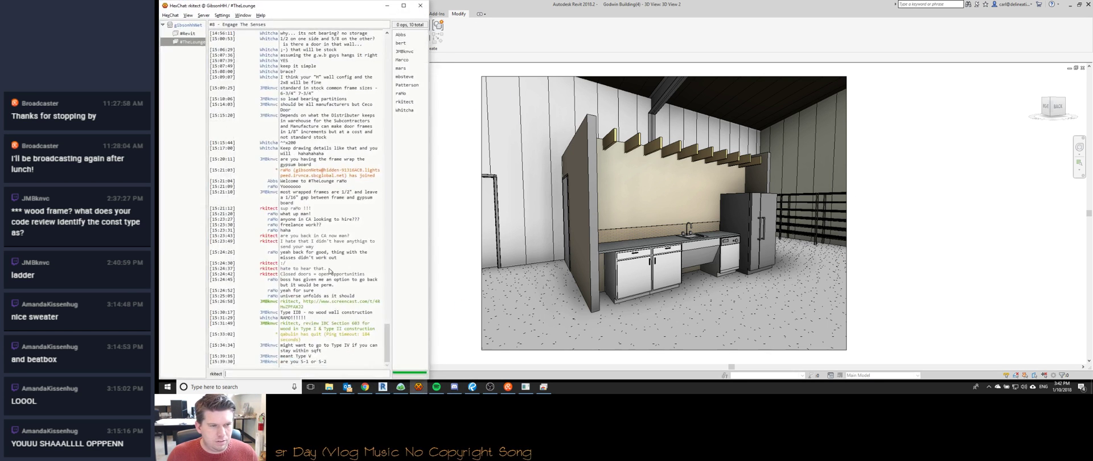
{"action": "left_click", "coordinate": [447, 161]}
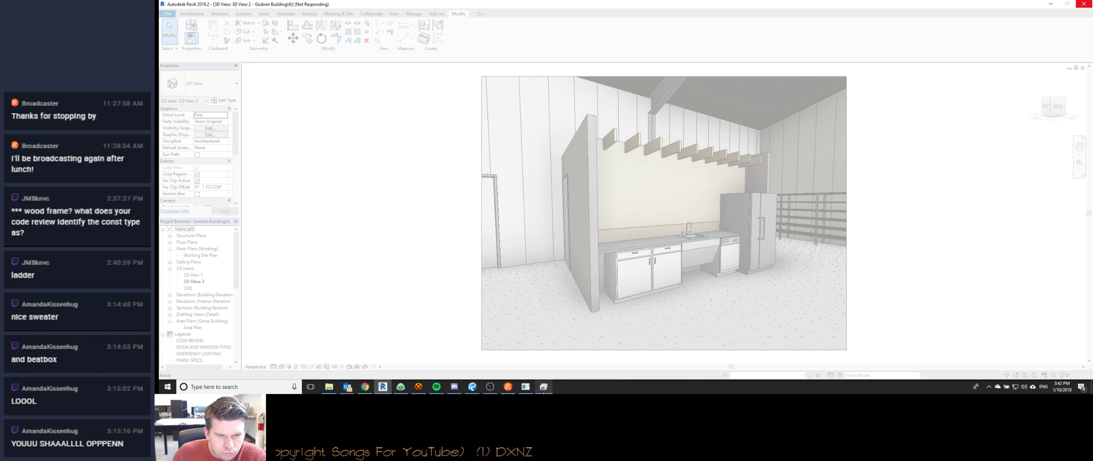
{"action": "left_click", "coordinate": [544, 388]}
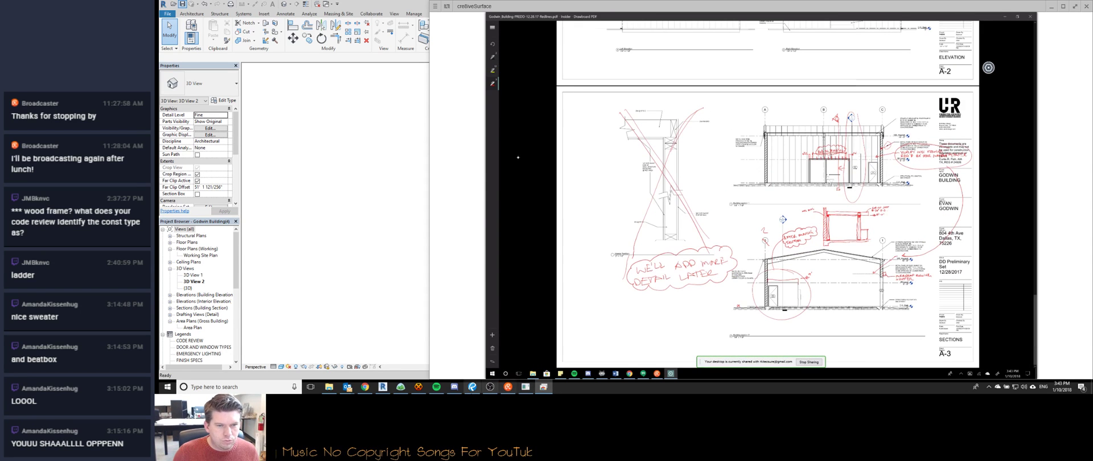
Switch back and forth between the chat window and the redlined Godwin PDF drawings.
{"action": "left_click", "coordinate": [419, 386]}
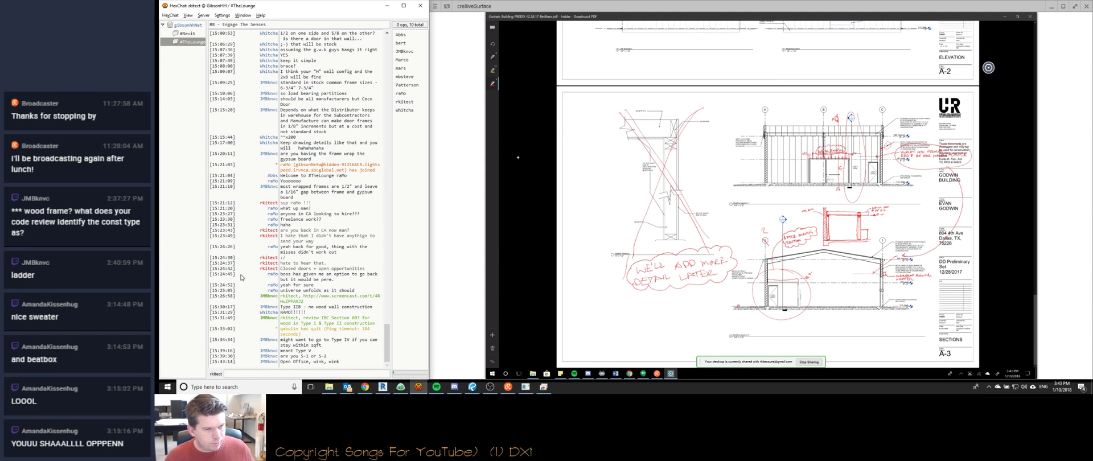
{"action": "left_click", "coordinate": [735, 10]}
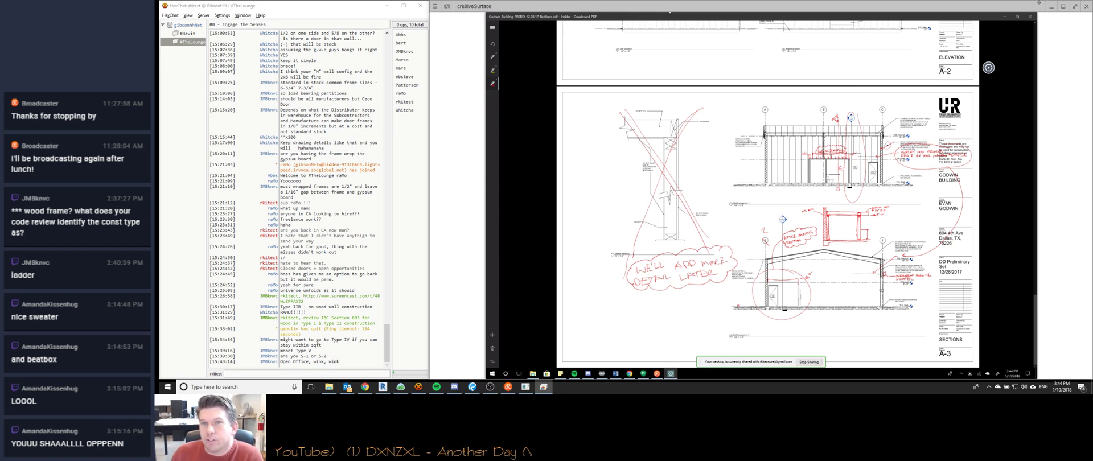
{"action": "left_click", "coordinate": [315, 8]}
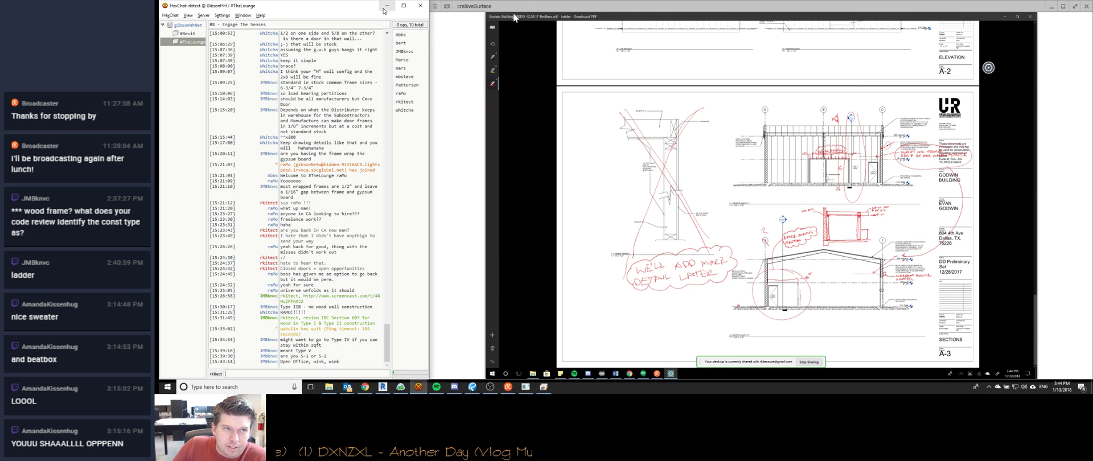
{"action": "left_click", "coordinate": [686, 17]}
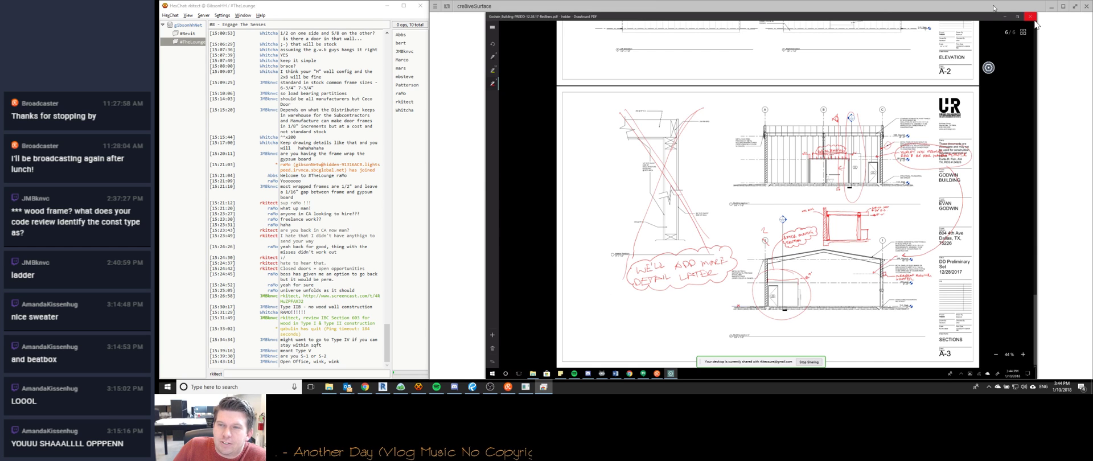
{"action": "left_click", "coordinate": [372, 7]}
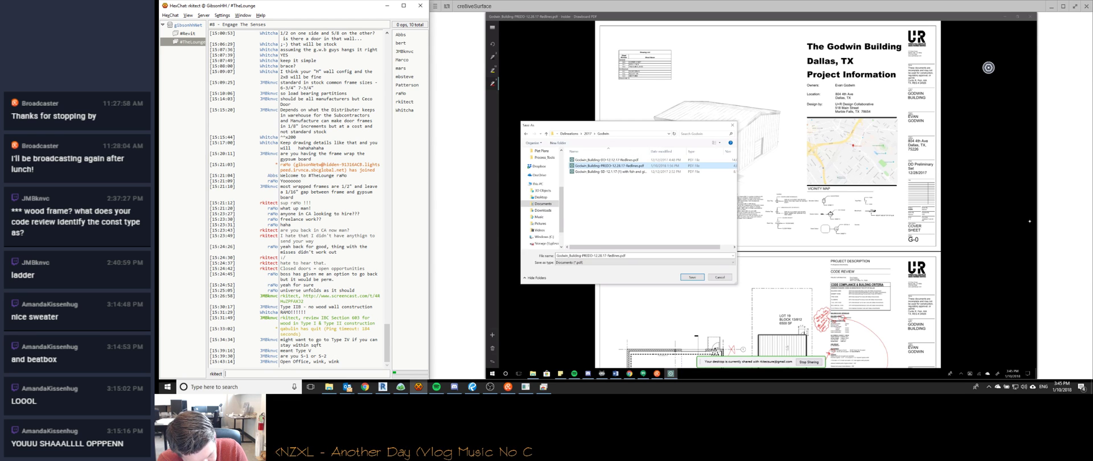
Save over Godwin_Building-PREDD-12.28.17-Redlines and open the Godwin folder in File Explorer.
{"action": "key", "text": "Return"}
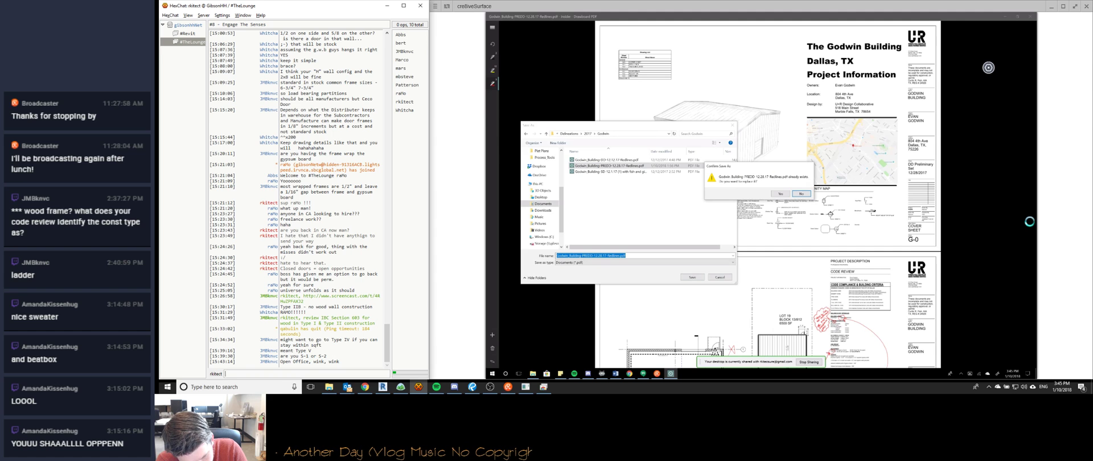
{"action": "left_click", "coordinate": [781, 194]}
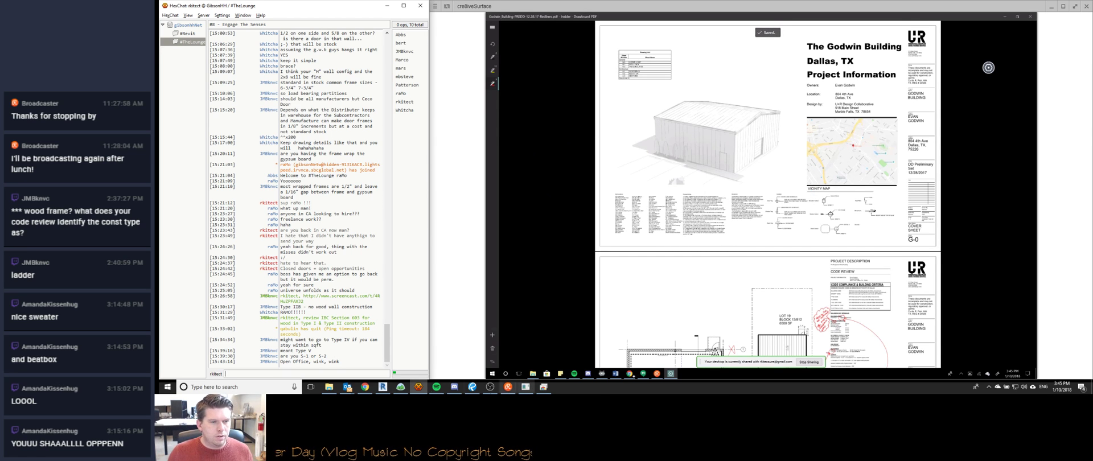
{"action": "left_click", "coordinate": [329, 386]}
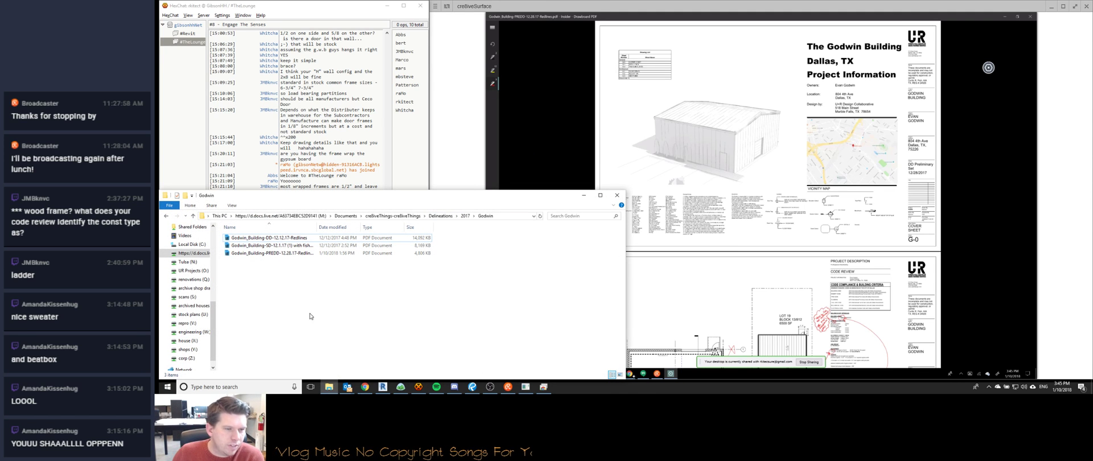
Open a second File Explorer window and place it beside the Godwin folder.
{"action": "left_click", "coordinate": [331, 387]}
{"action": "left_click", "coordinate": [332, 388]}
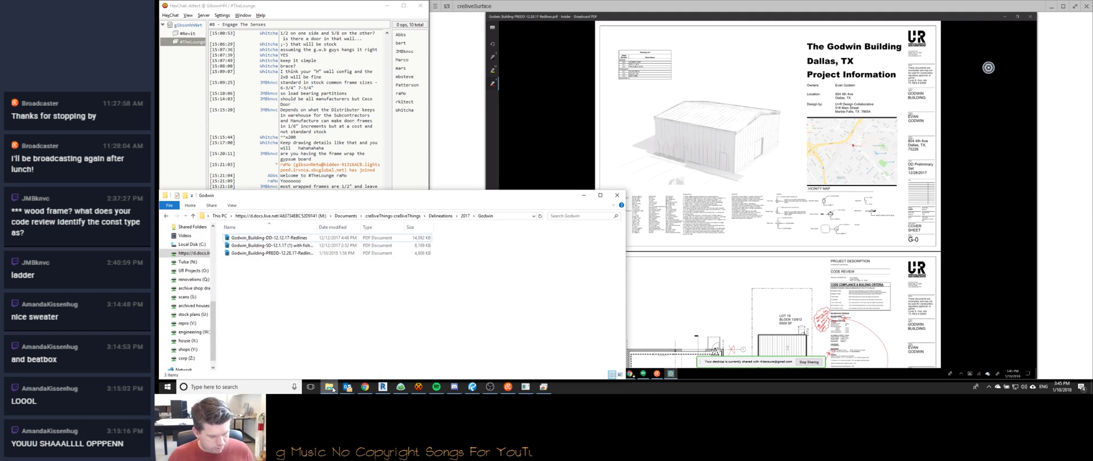
{"action": "middle_click", "coordinate": [333, 389]}
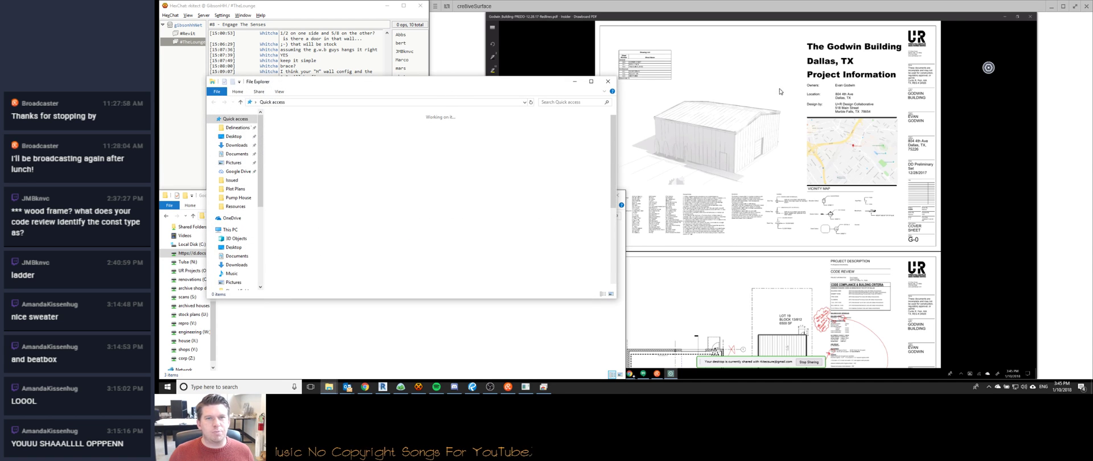
{"action": "left_click_drag", "start_coordinate": [780, 88], "coordinate": [901, 103]}
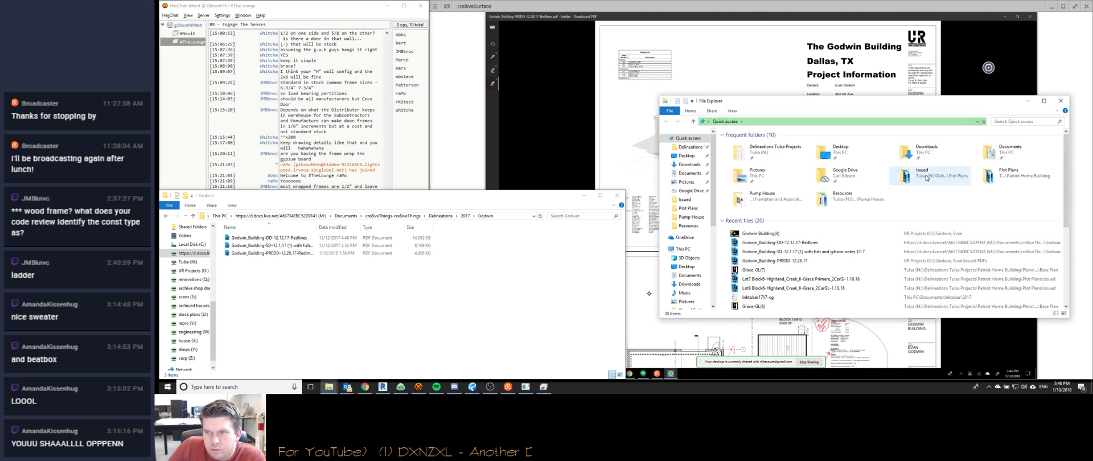
{"action": "scroll", "coordinate": [692, 275], "scroll_direction": "down", "scroll_amount": 5}
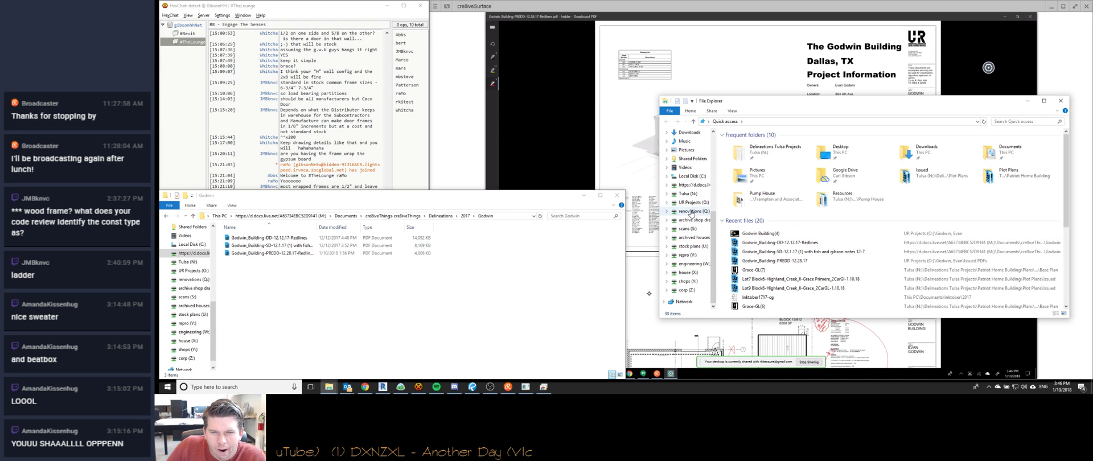
{"action": "left_click", "coordinate": [689, 202]}
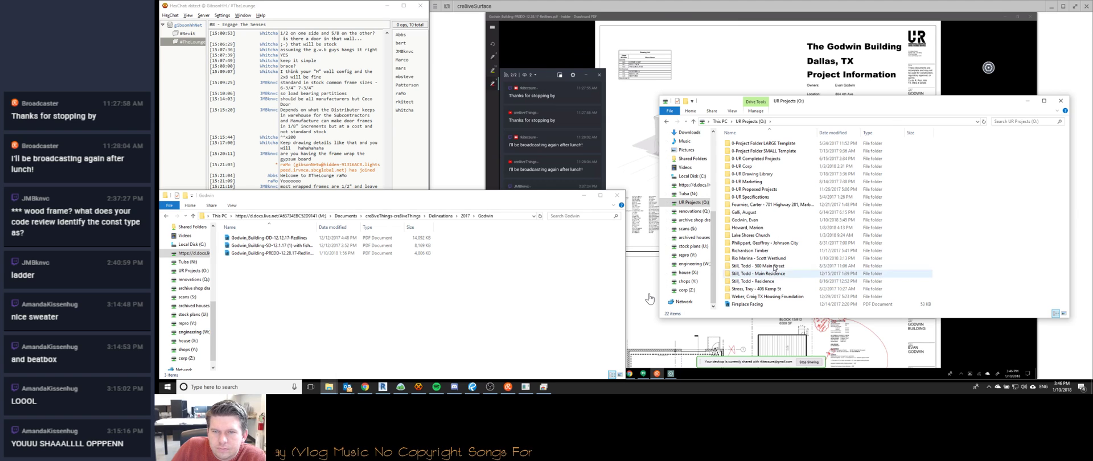
{"action": "double_click", "coordinate": [774, 221]}
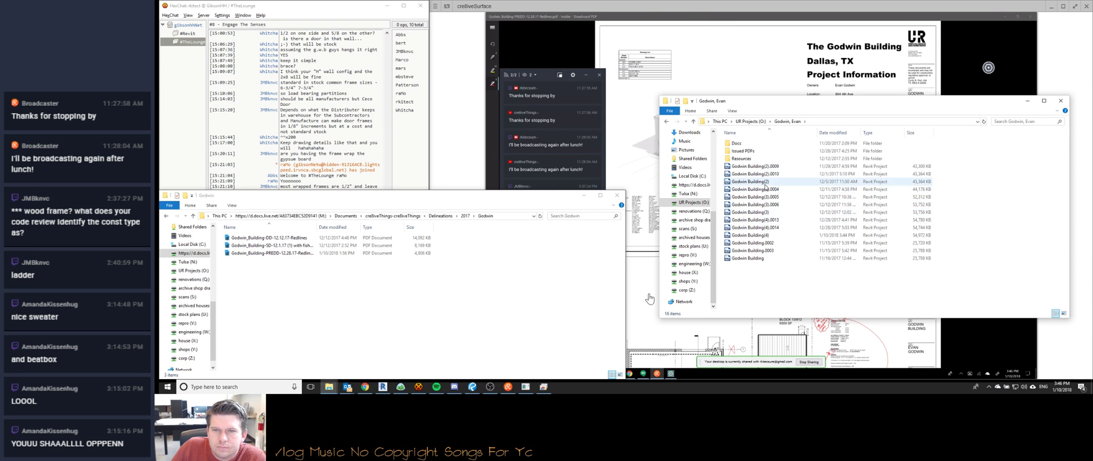
{"action": "double_click", "coordinate": [752, 159]}
{"action": "left_click", "coordinate": [310, 254]}
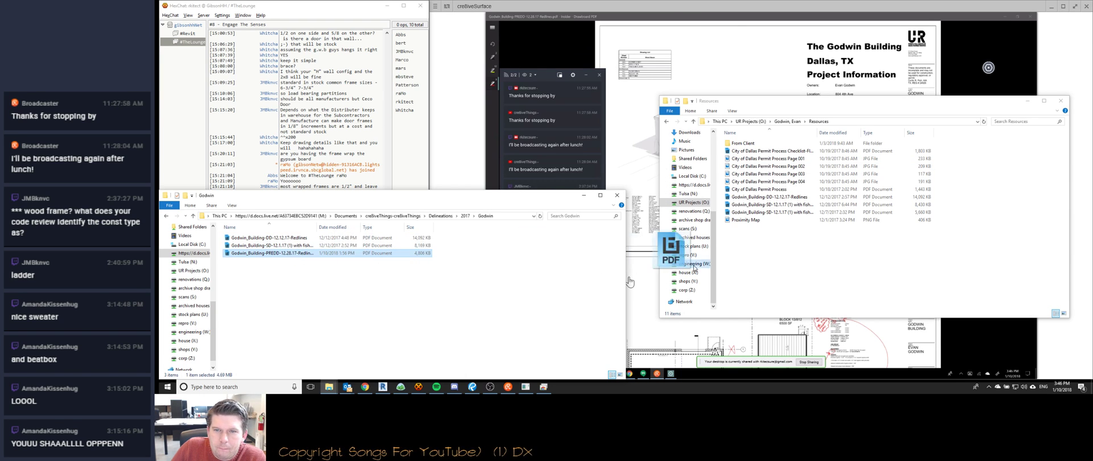
Drag a copy of the PREDD redlines PDF into Resources, accepting the security warning.
{"action": "left_click_drag", "start_coordinate": [678, 267], "coordinate": [755, 259]}
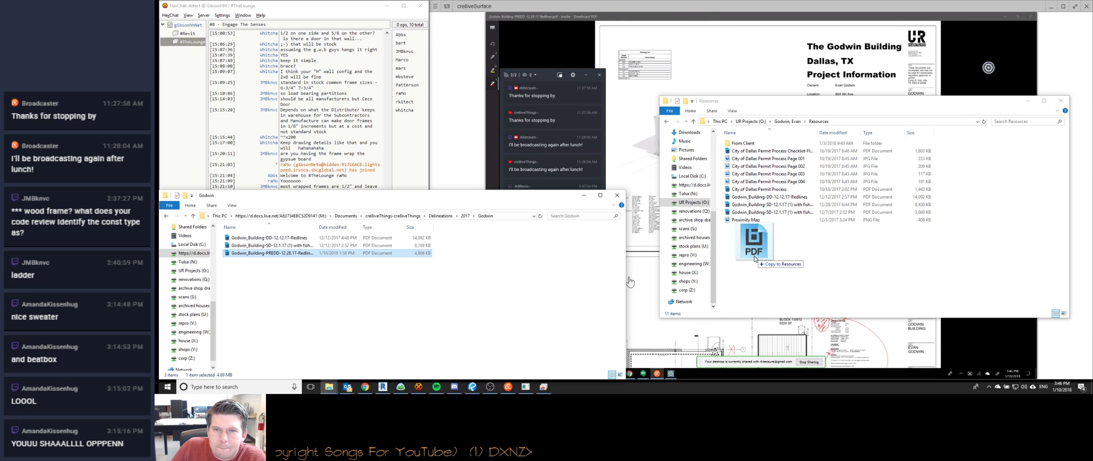
{"action": "left_click_drag", "start_coordinate": [754, 259], "coordinate": [755, 259]}
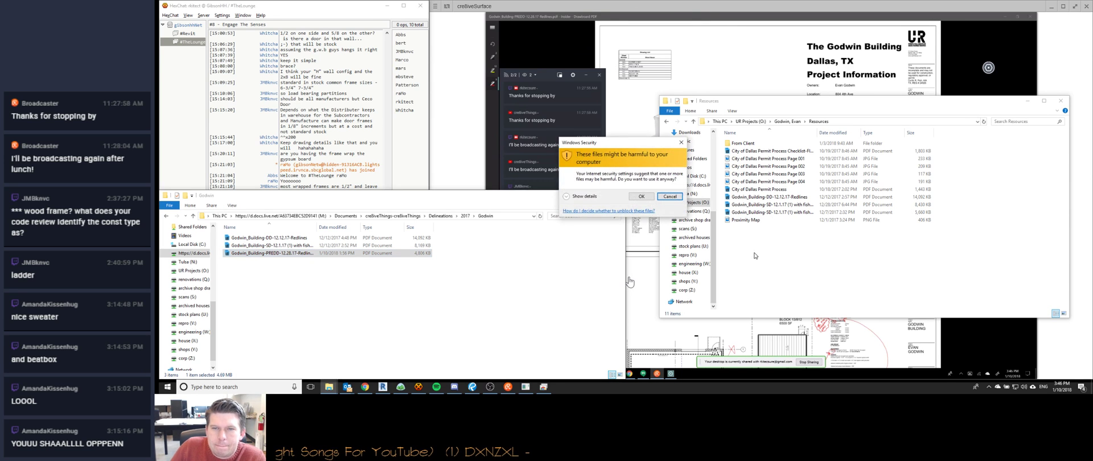
{"action": "left_click", "coordinate": [641, 196]}
Check the Basecamp project's to-do lists, then return to the Resources folder window.
{"action": "left_click", "coordinate": [400, 387]}
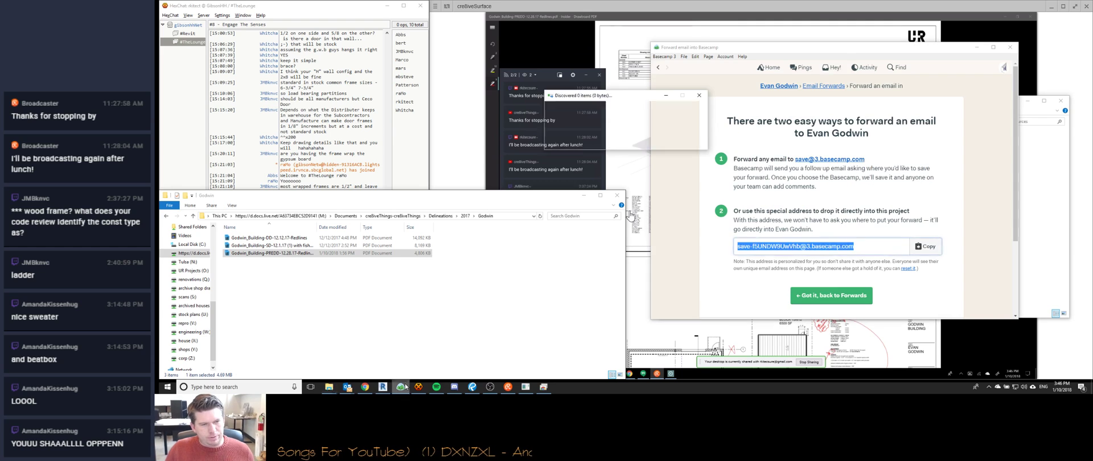
{"action": "left_click", "coordinate": [938, 100]}
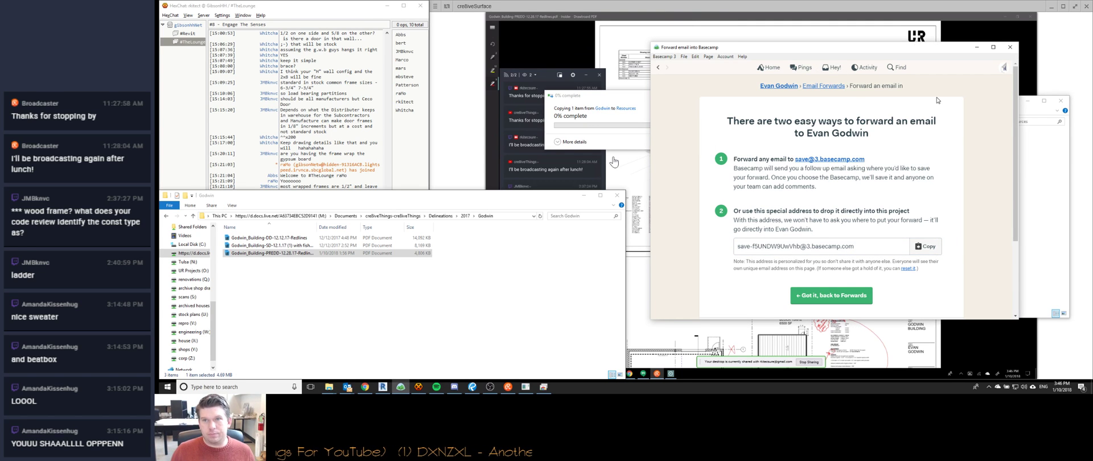
{"action": "left_click", "coordinate": [791, 88]}
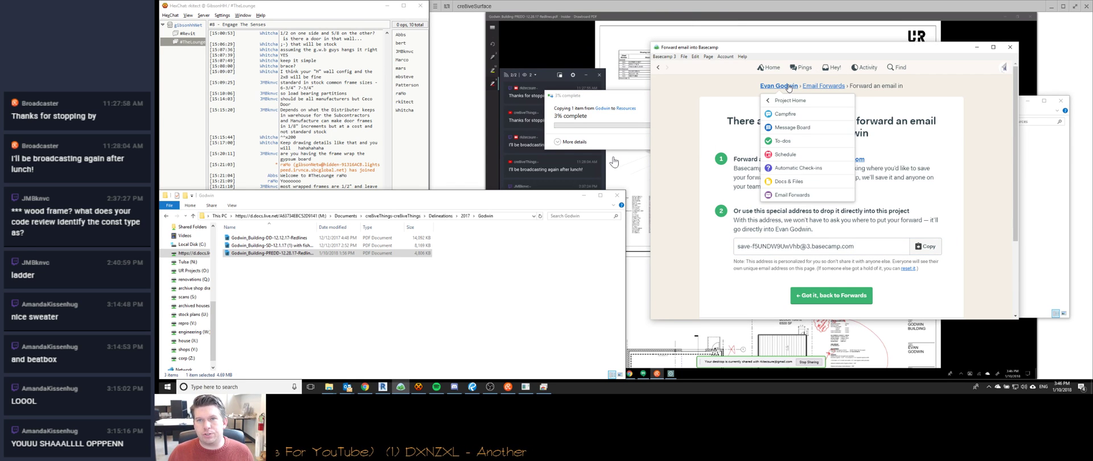
{"action": "left_click", "coordinate": [788, 143]}
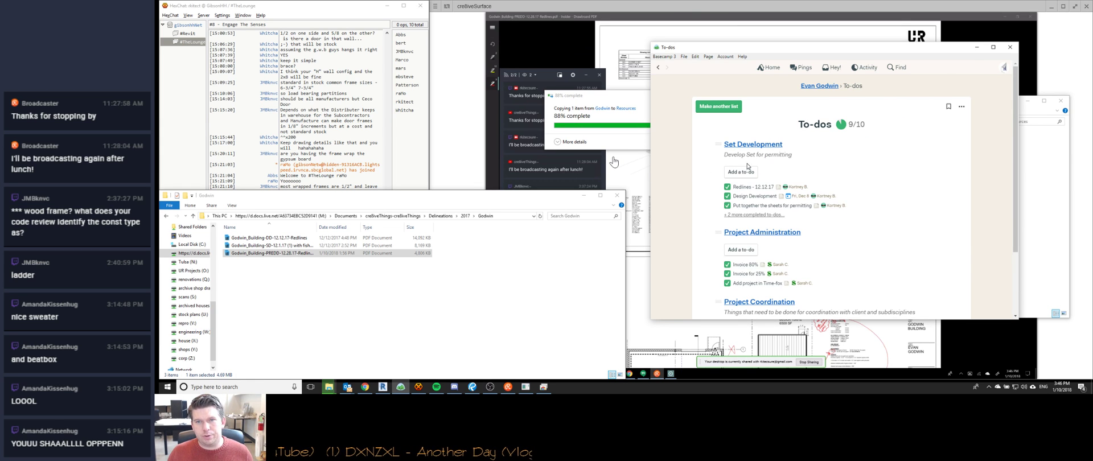
{"action": "left_click", "coordinate": [977, 49]}
{"action": "left_click", "coordinate": [402, 294]}
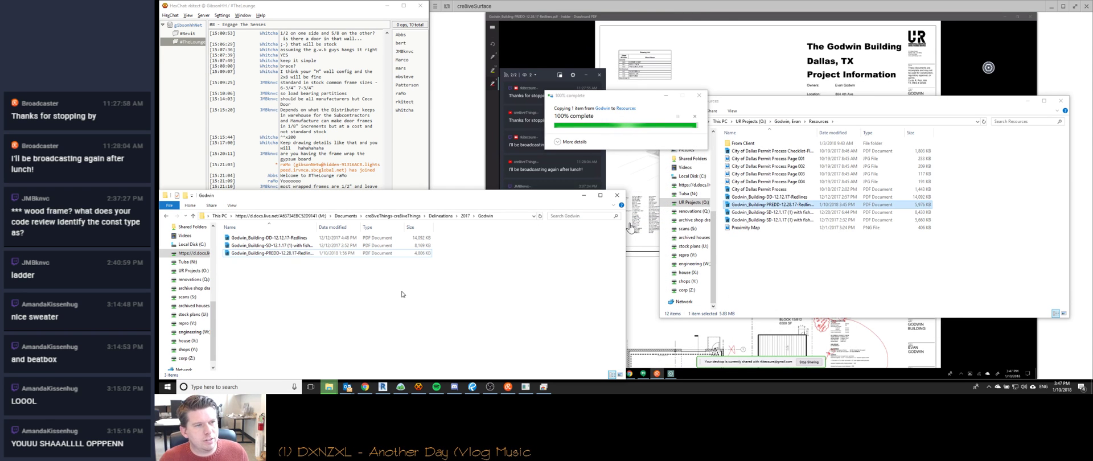
{"action": "left_click", "coordinate": [347, 14]}
{"action": "left_click", "coordinate": [818, 261]}
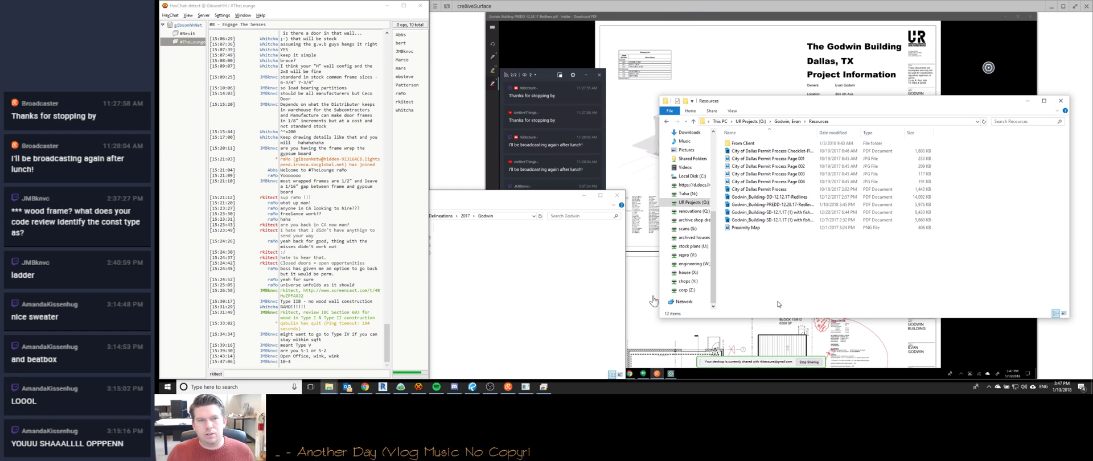
Point the Resources window at other drives, entering n:\ and browsing the X: and Q: drives.
{"action": "left_click", "coordinate": [549, 265]}
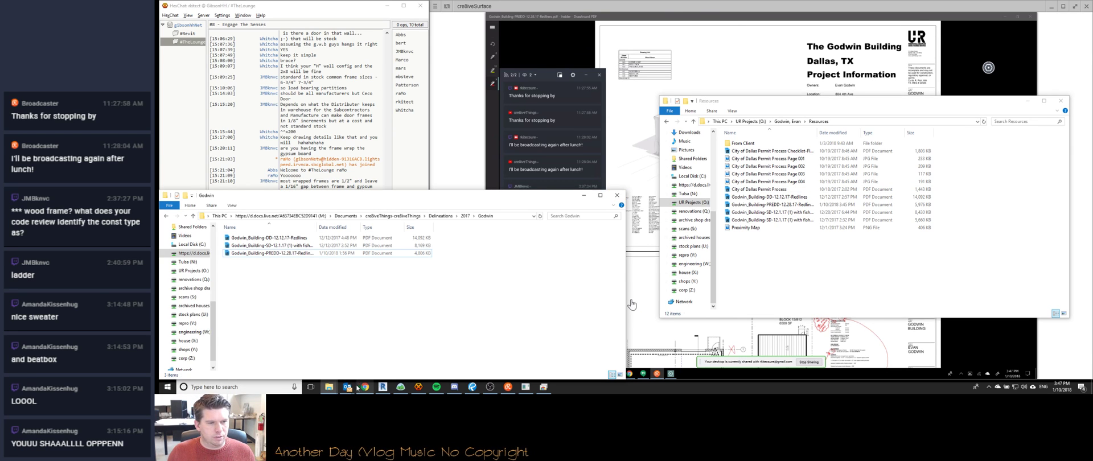
{"action": "left_click", "coordinate": [814, 106]}
{"action": "left_click", "coordinate": [881, 121]}
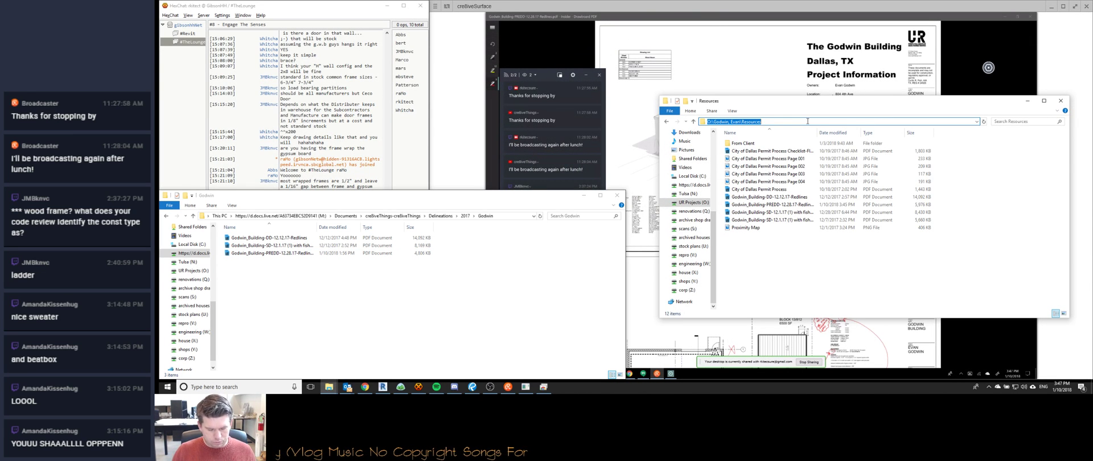
{"action": "type", "text": "n:\\"}
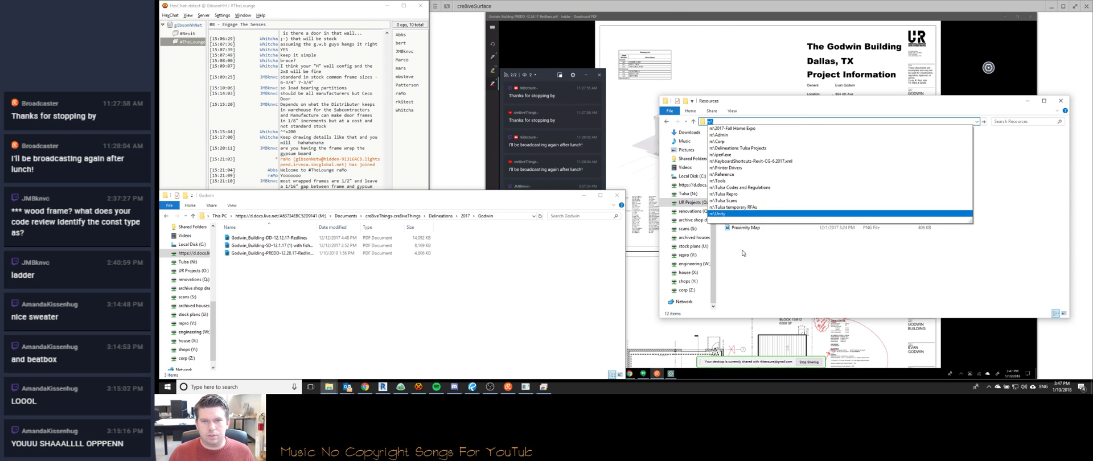
{"action": "left_click", "coordinate": [688, 272]}
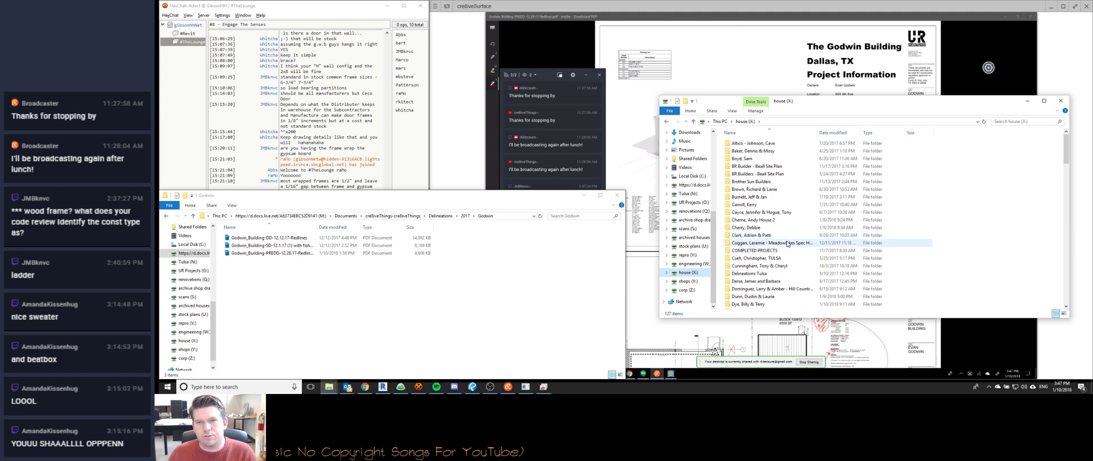
{"action": "scroll", "coordinate": [777, 246], "scroll_direction": "down", "scroll_amount": 10}
{"action": "scroll", "coordinate": [768, 248], "scroll_direction": "down", "scroll_amount": 9}
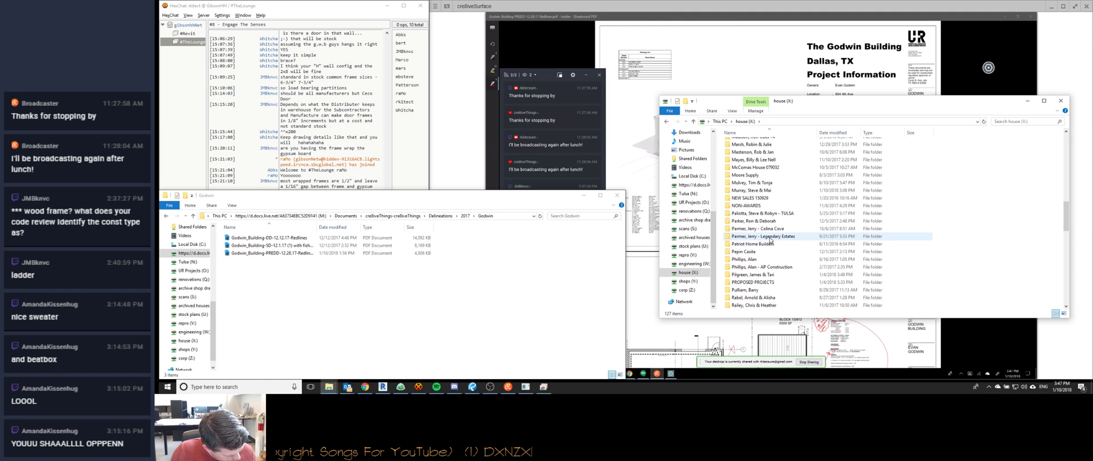
{"action": "scroll", "coordinate": [771, 236], "scroll_direction": "down", "scroll_amount": 5}
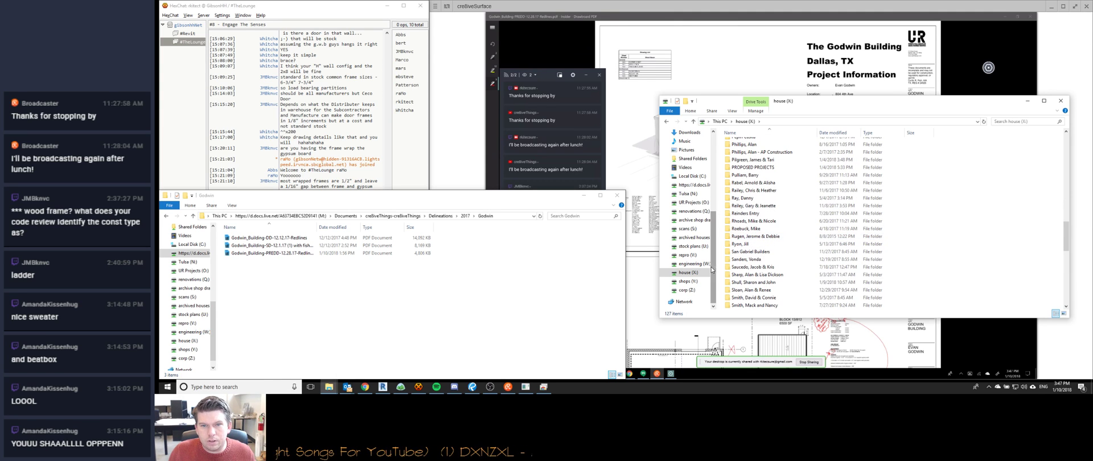
{"action": "left_click", "coordinate": [694, 211]}
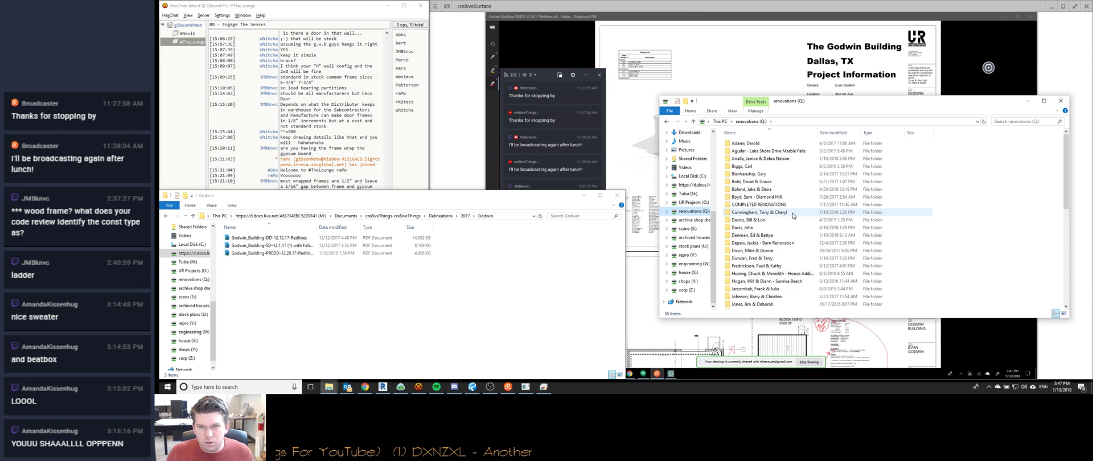
{"action": "scroll", "coordinate": [793, 215], "scroll_direction": "down", "scroll_amount": 10}
{"action": "scroll", "coordinate": [793, 215], "scroll_direction": "down", "scroll_amount": 1}
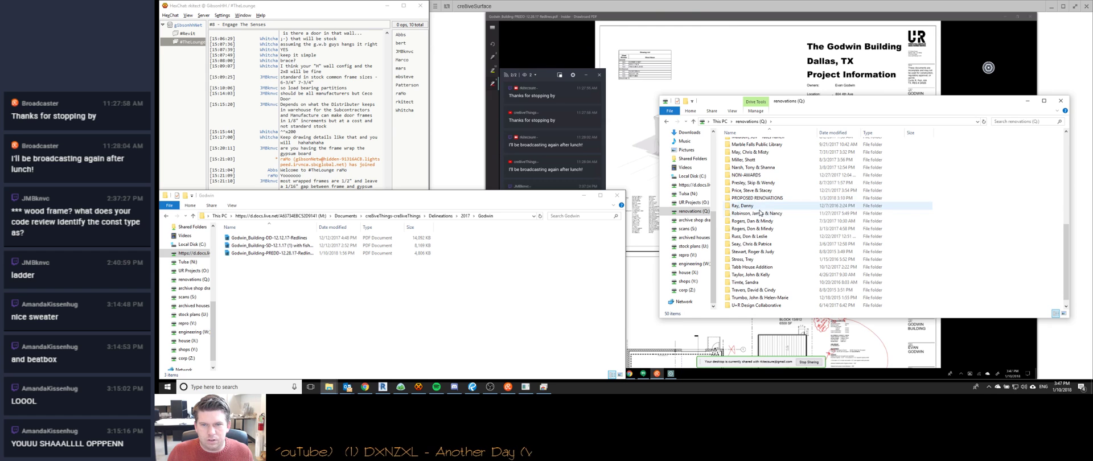
{"action": "scroll", "coordinate": [758, 238], "scroll_direction": "up", "scroll_amount": 2}
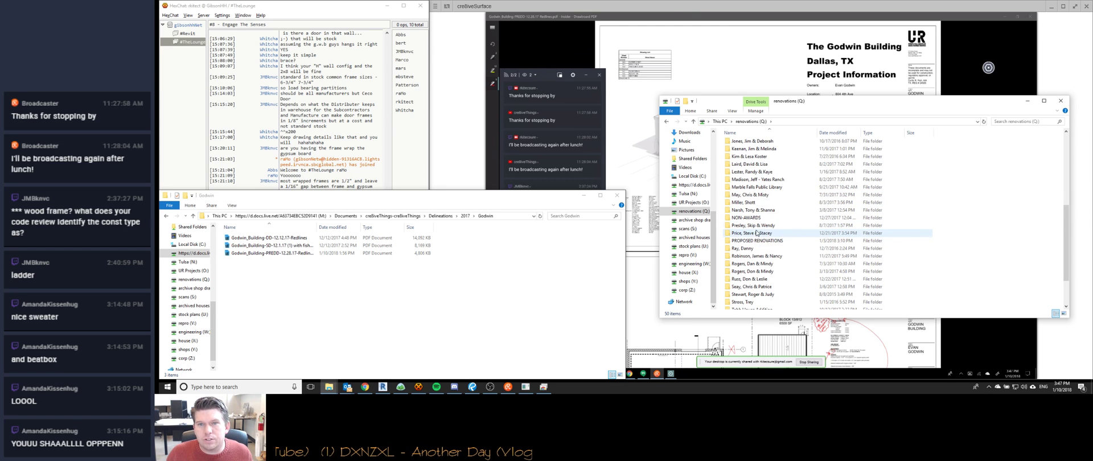
Open Wolf Creek Ranch's Issued PDFs sorted newest first and launch Lester House BID SET 11-7-2017.
{"action": "double_click", "coordinate": [753, 175]}
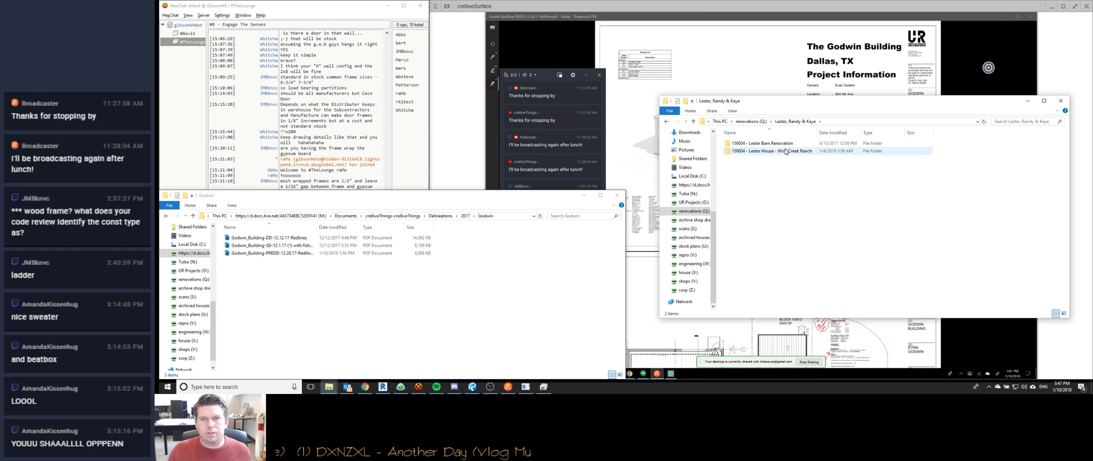
{"action": "double_click", "coordinate": [784, 151]}
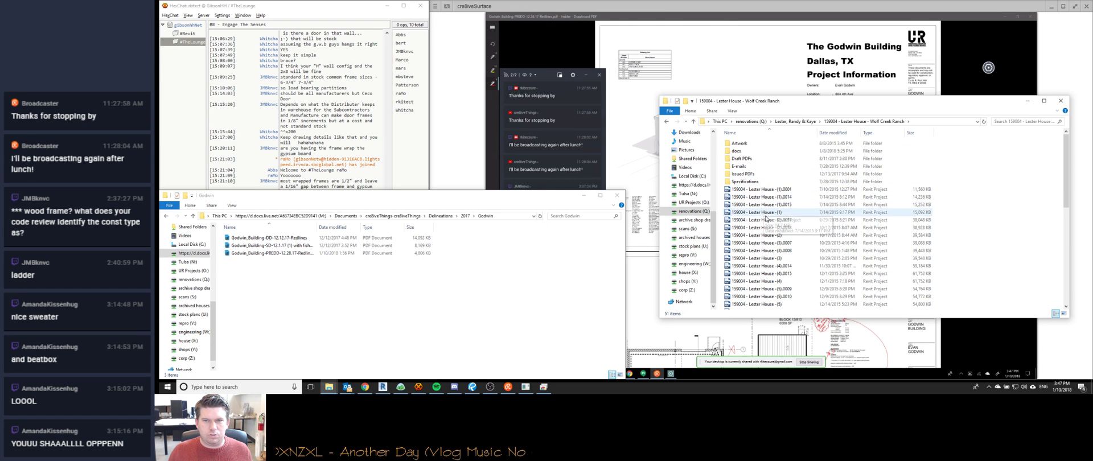
{"action": "double_click", "coordinate": [742, 174]}
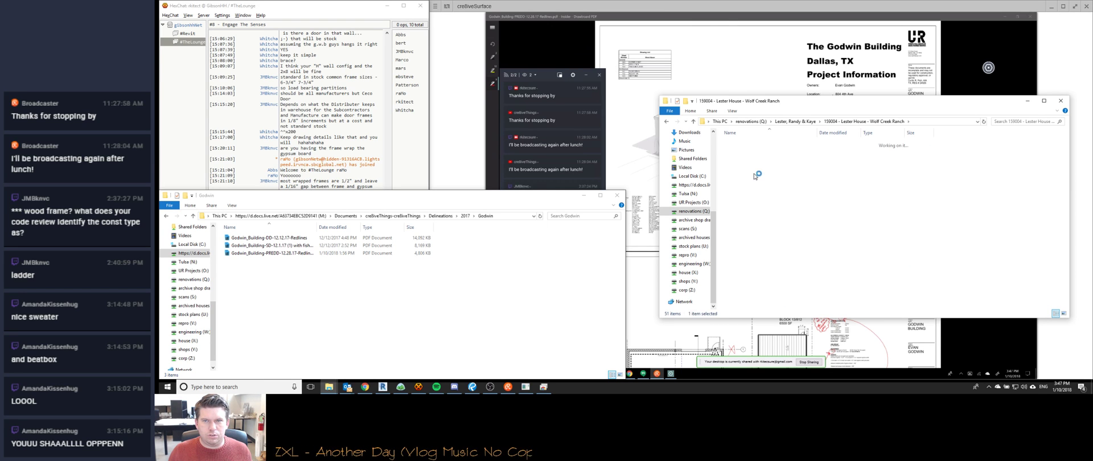
{"action": "left_click_drag", "start_coordinate": [836, 143], "coordinate": [869, 189]}
{"action": "left_click", "coordinate": [880, 136]}
{"action": "left_click", "coordinate": [880, 135]}
{"action": "left_click", "coordinate": [880, 135]}
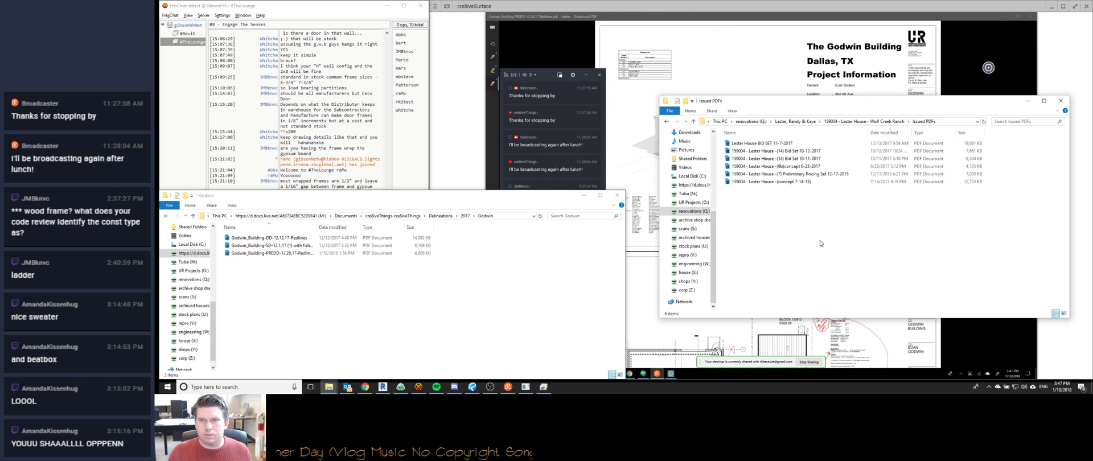
{"action": "double_click", "coordinate": [762, 144]}
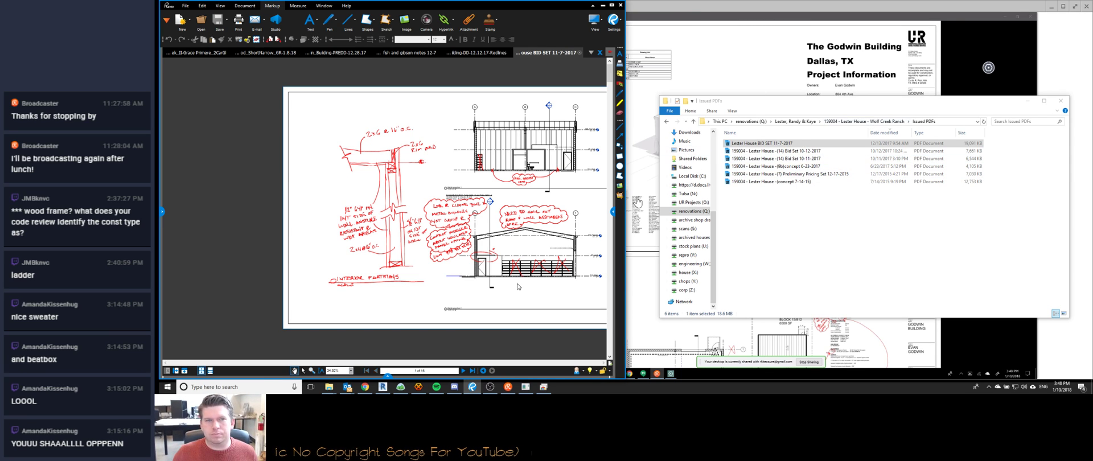
Close the Godwin Building project in Revit.
{"action": "left_click", "coordinate": [382, 388]}
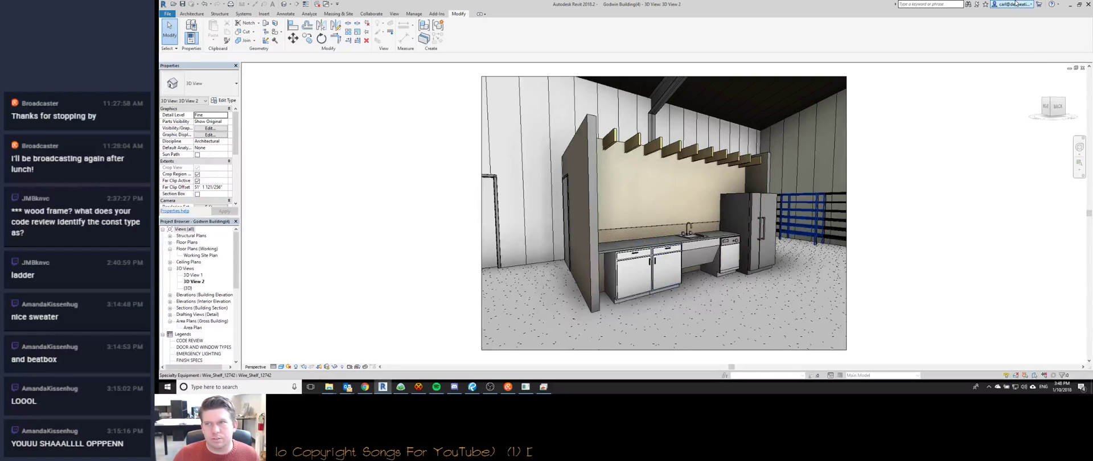
{"action": "left_click", "coordinate": [167, 15]}
{"action": "left_click", "coordinate": [181, 211]}
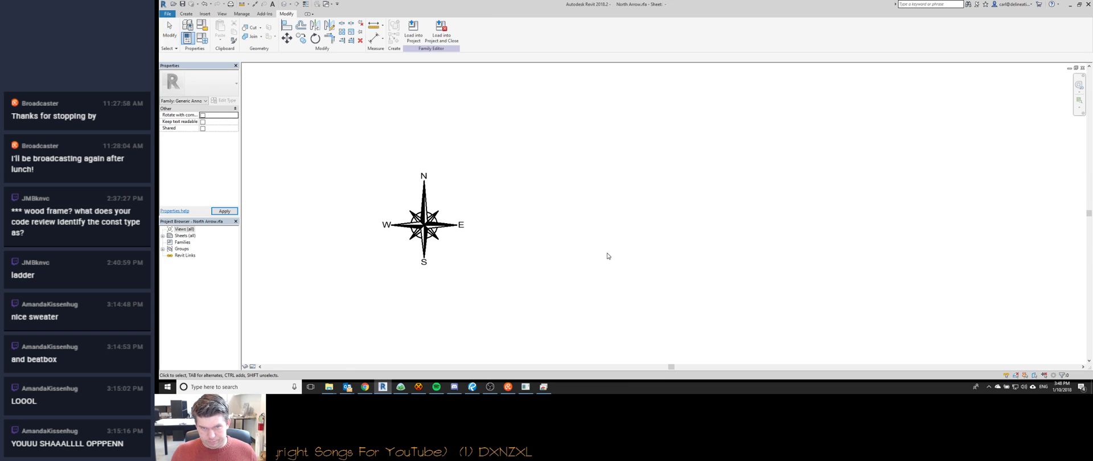
From the Lester House folder, open 159004 - Lester House - (14) in Revit.
{"action": "mouse_move", "coordinate": [329, 387]}
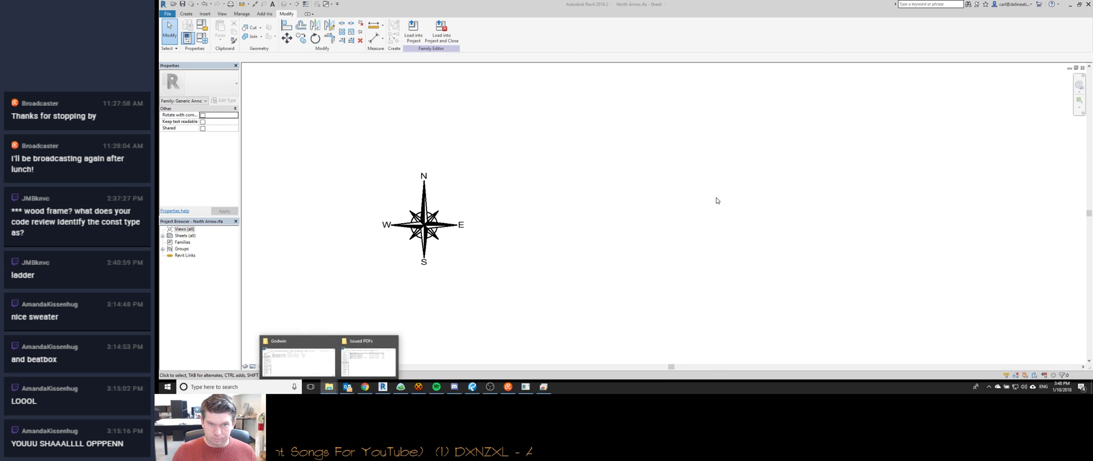
{"action": "left_click", "coordinate": [373, 357]}
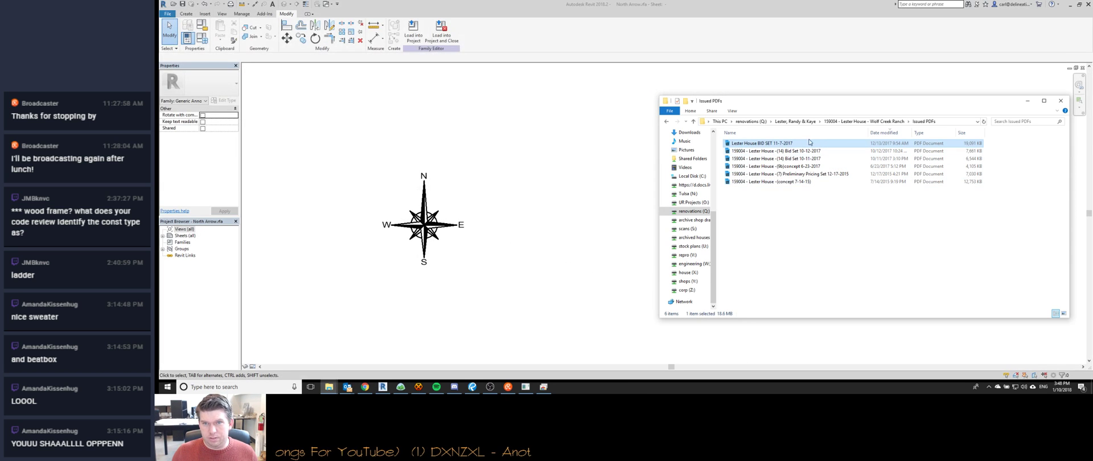
{"action": "left_click", "coordinate": [868, 122]}
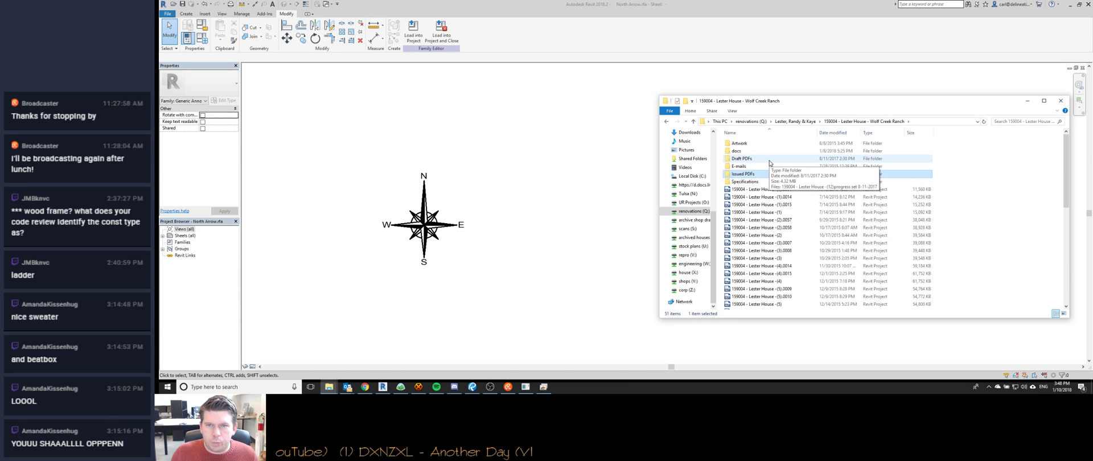
{"action": "scroll", "coordinate": [771, 225], "scroll_direction": "down", "scroll_amount": 10}
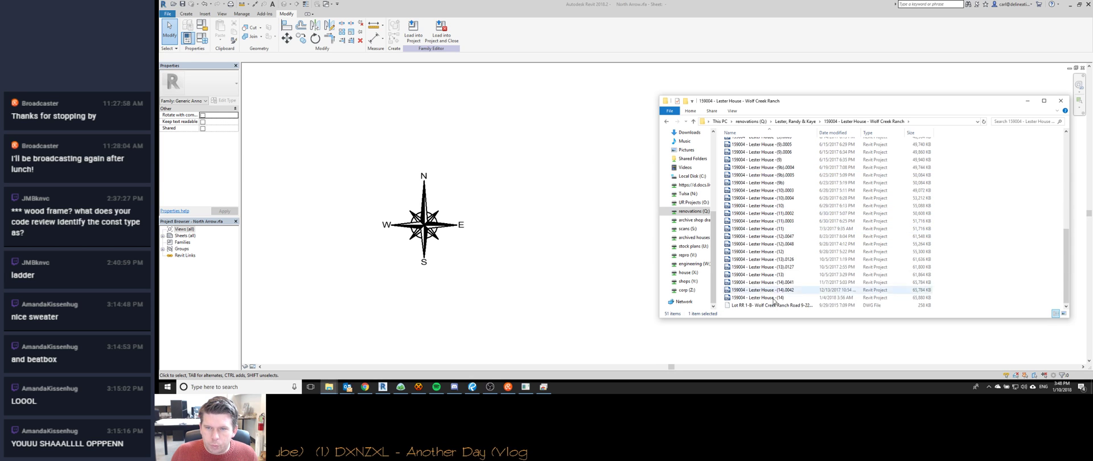
{"action": "double_click", "coordinate": [763, 298]}
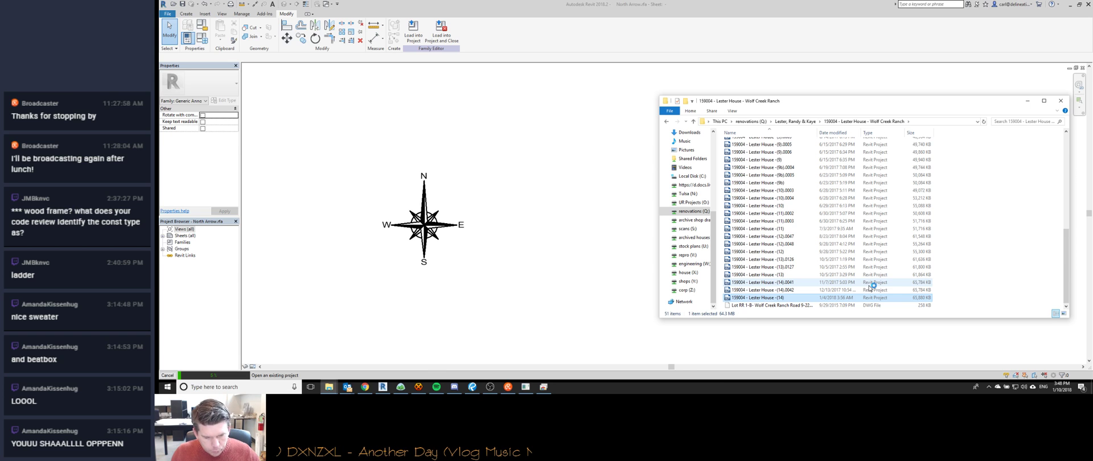
{"action": "left_click", "coordinate": [401, 387]}
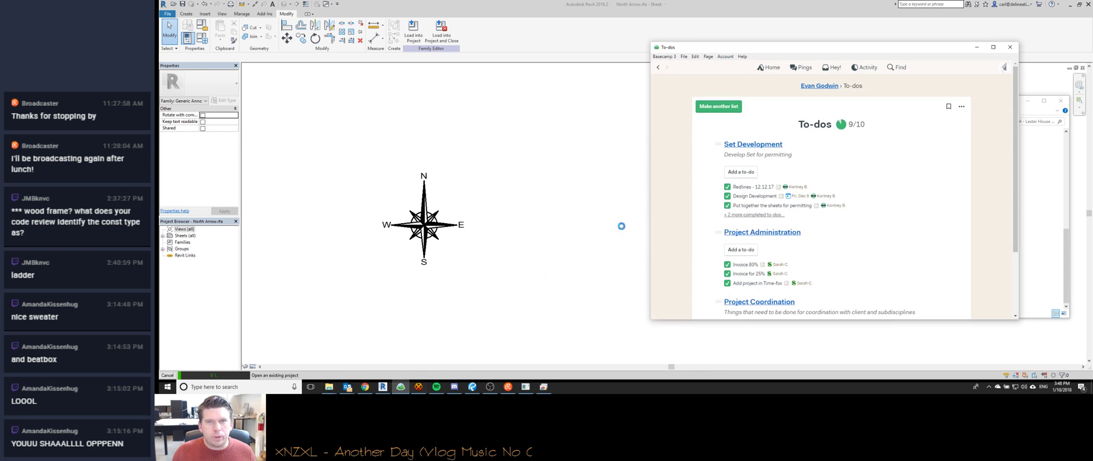
Search 'lester' in Basecamp's jump panel, clear it, and go to the Home page.
{"action": "key", "text": "ctrl+j"}
{"action": "type", "text": "lester"}
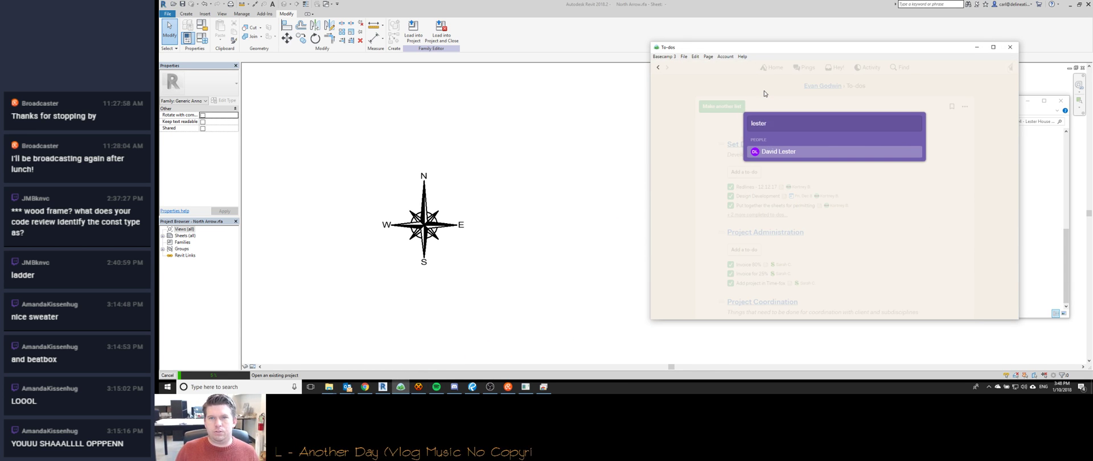
{"action": "key", "text": "ctrl+a"}
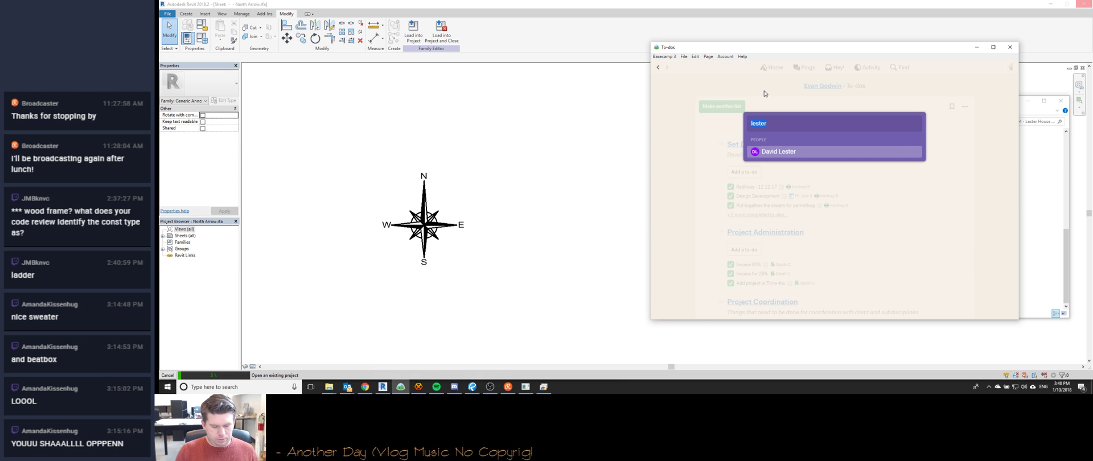
{"action": "key", "text": "BackSpace"}
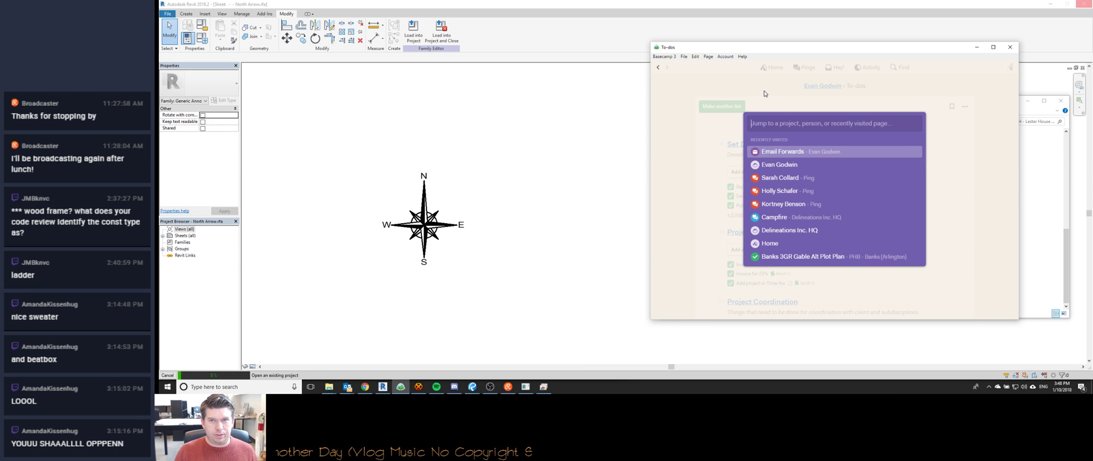
{"action": "key", "text": "Escape"}
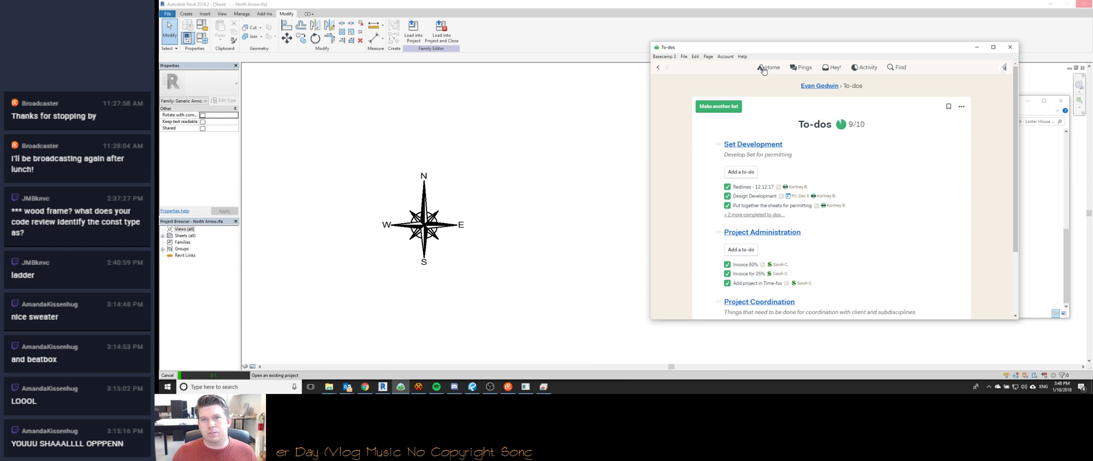
{"action": "left_click", "coordinate": [763, 69]}
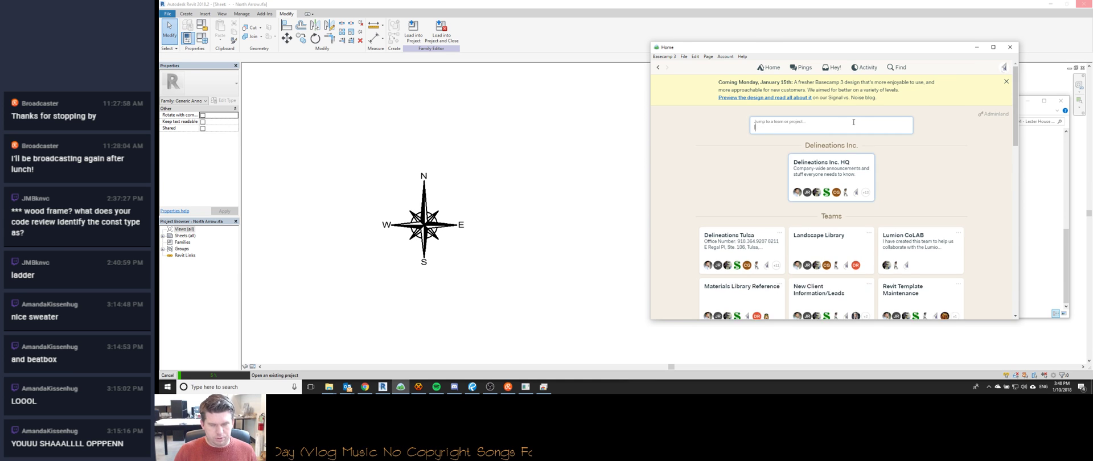
{"action": "type", "text": "lester"}
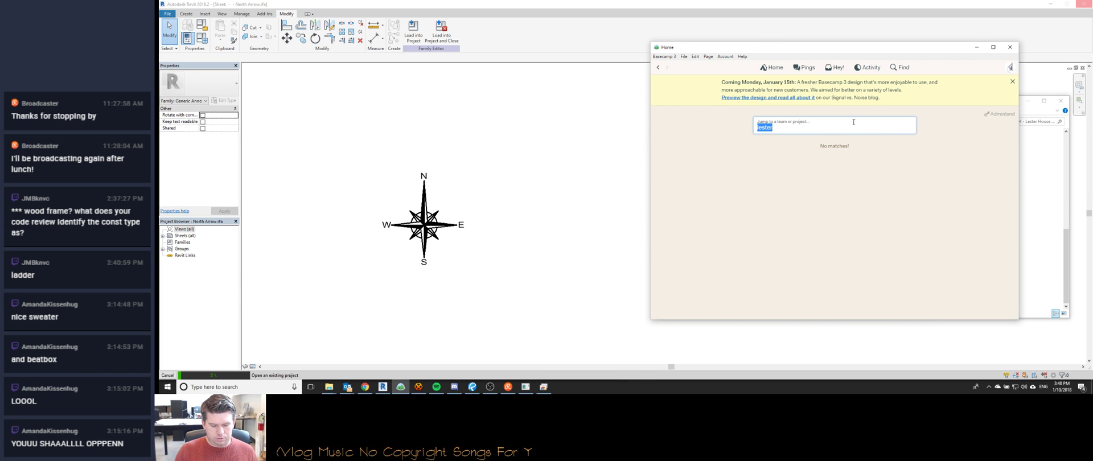
{"action": "type", "text": "Da"}
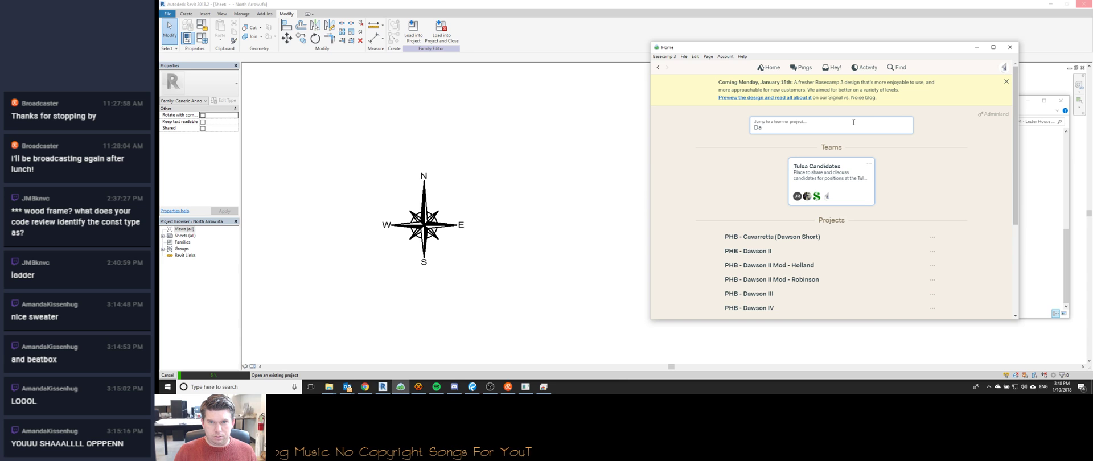
{"action": "key", "text": "BackSpace"}
{"action": "key", "text": "BackSpace"}
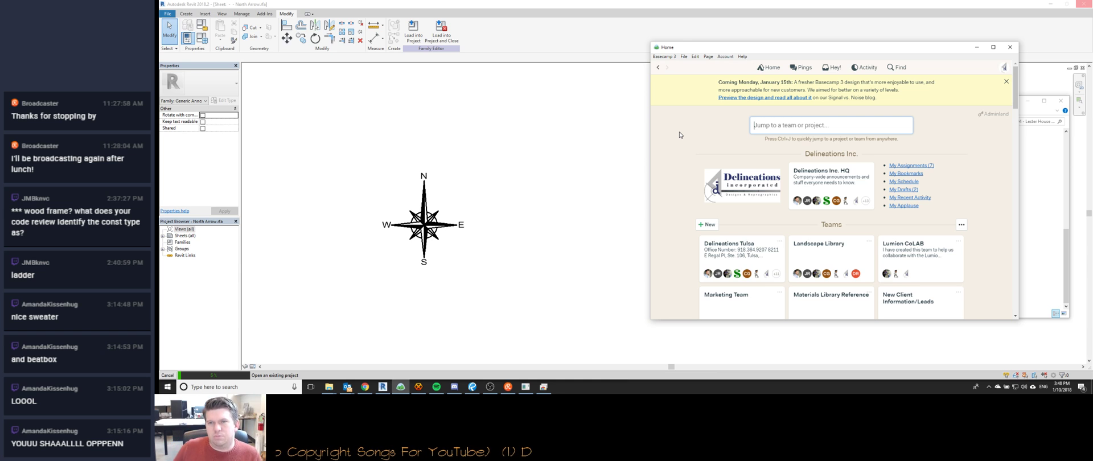
{"action": "scroll", "coordinate": [679, 135], "scroll_direction": "down", "scroll_amount": 5}
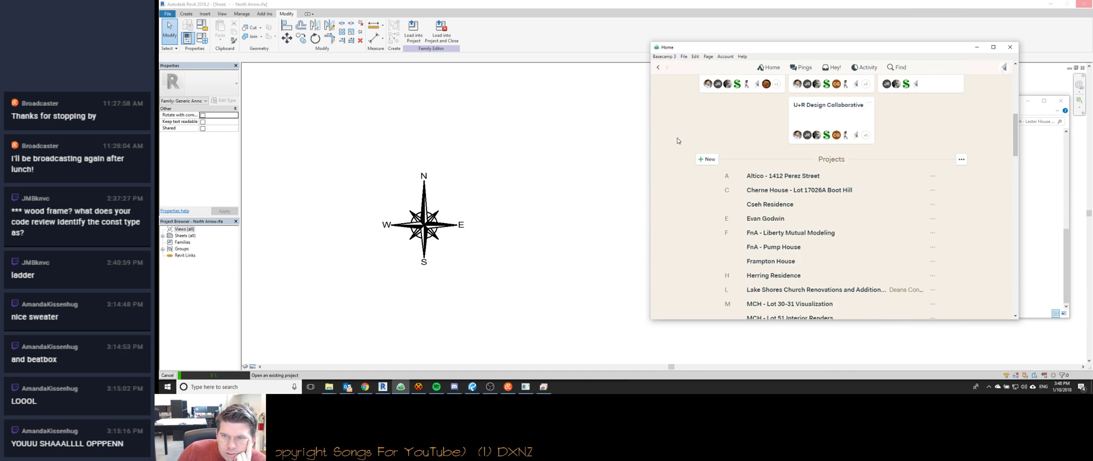
{"action": "scroll", "coordinate": [733, 194], "scroll_direction": "down", "scroll_amount": 3}
{"action": "scroll", "coordinate": [734, 195], "scroll_direction": "up", "scroll_amount": 2}
{"action": "scroll", "coordinate": [736, 198], "scroll_direction": "down", "scroll_amount": 1}
{"action": "scroll", "coordinate": [736, 199], "scroll_direction": "down", "scroll_amount": 5}
{"action": "scroll", "coordinate": [737, 198], "scroll_direction": "up", "scroll_amount": 3}
{"action": "scroll", "coordinate": [738, 198], "scroll_direction": "up", "scroll_amount": 3}
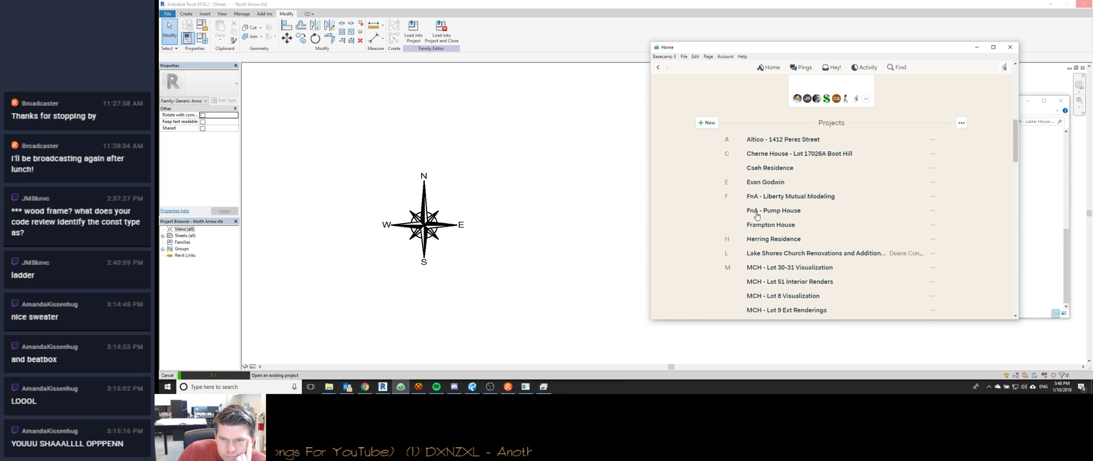
{"action": "scroll", "coordinate": [758, 218], "scroll_direction": "down", "scroll_amount": 10}
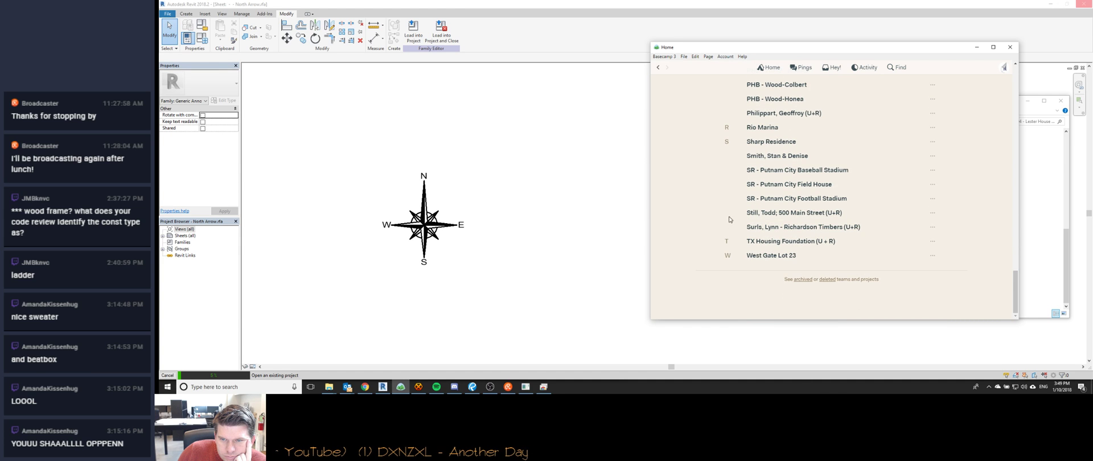
{"action": "scroll", "coordinate": [758, 247], "scroll_direction": "up", "scroll_amount": 1}
{"action": "scroll", "coordinate": [748, 216], "scroll_direction": "up", "scroll_amount": 15}
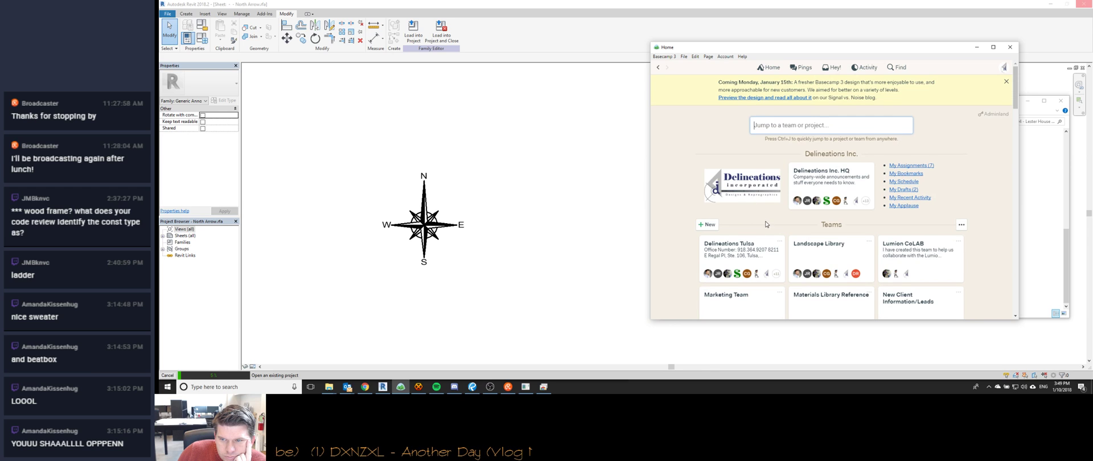
{"action": "scroll", "coordinate": [765, 224], "scroll_direction": "down", "scroll_amount": 10}
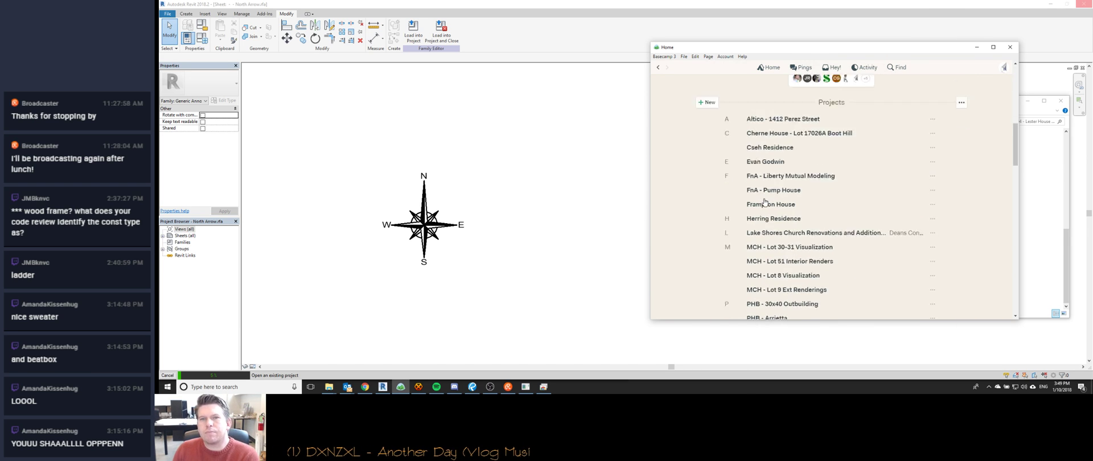
{"action": "scroll", "coordinate": [765, 202], "scroll_direction": "up", "scroll_amount": 2}
{"action": "scroll", "coordinate": [808, 227], "scroll_direction": "down", "scroll_amount": 12}
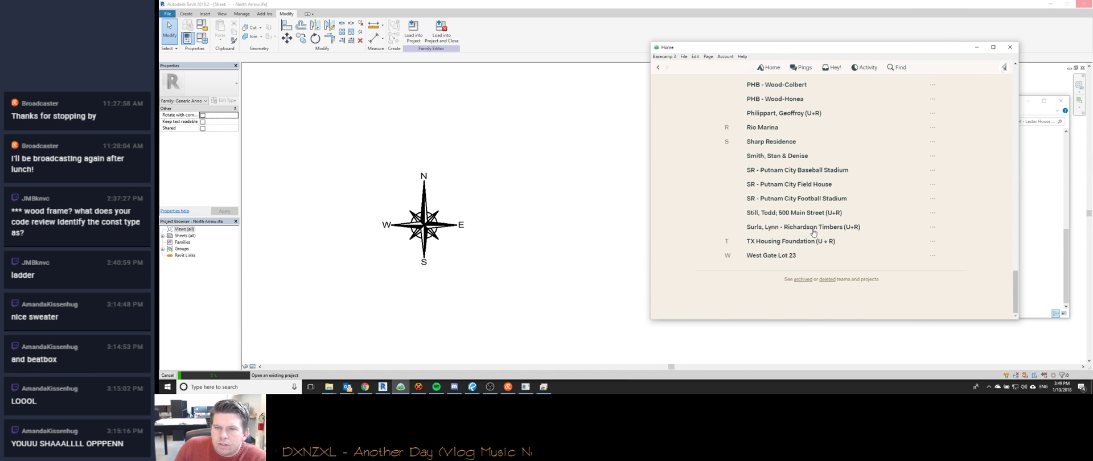
{"action": "scroll", "coordinate": [757, 251], "scroll_direction": "up", "scroll_amount": 2}
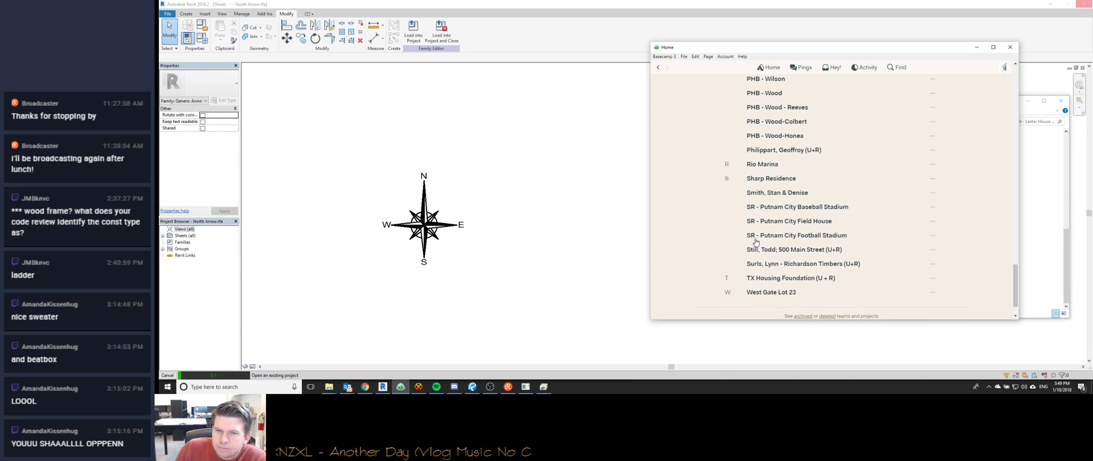
{"action": "scroll", "coordinate": [797, 193], "scroll_direction": "up", "scroll_amount": 3}
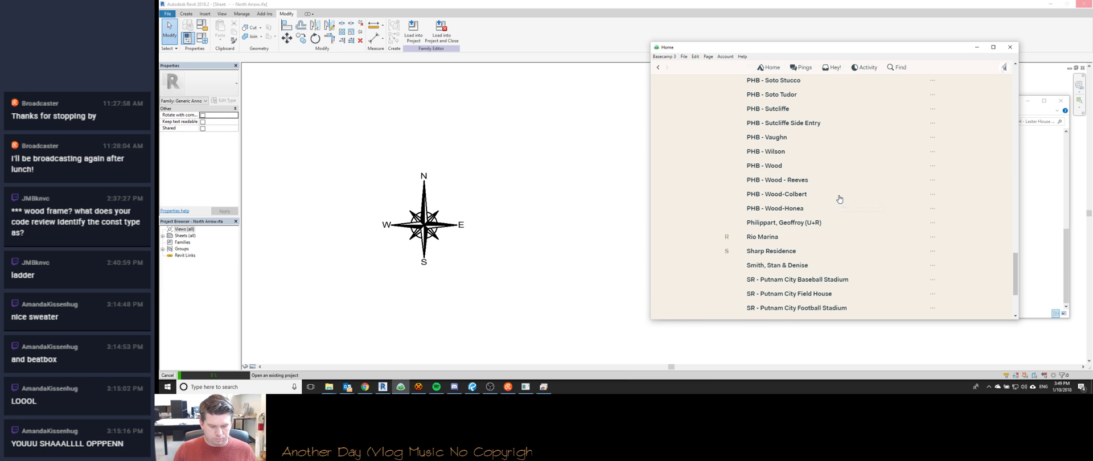
{"action": "key", "text": "ctrl+f"}
{"action": "type", "text": "lester"}
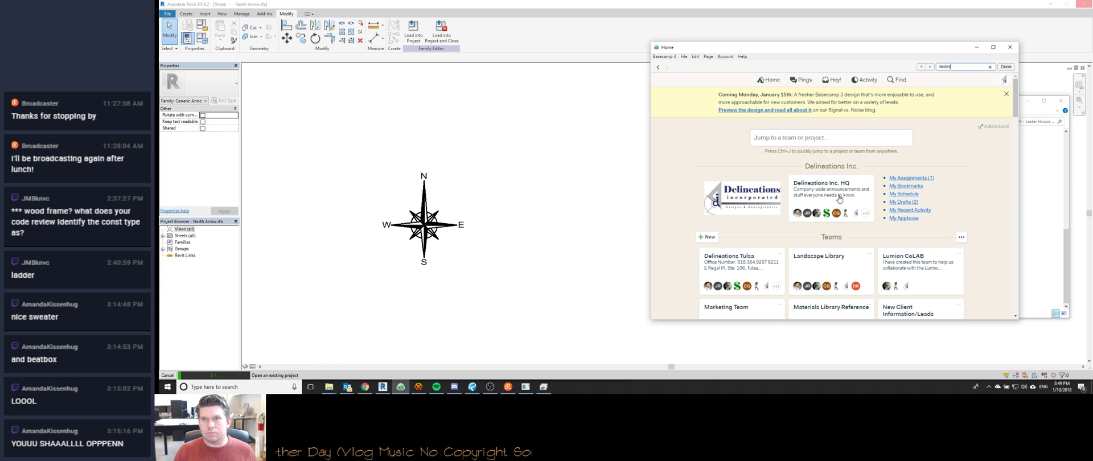
{"action": "key", "text": "Escape"}
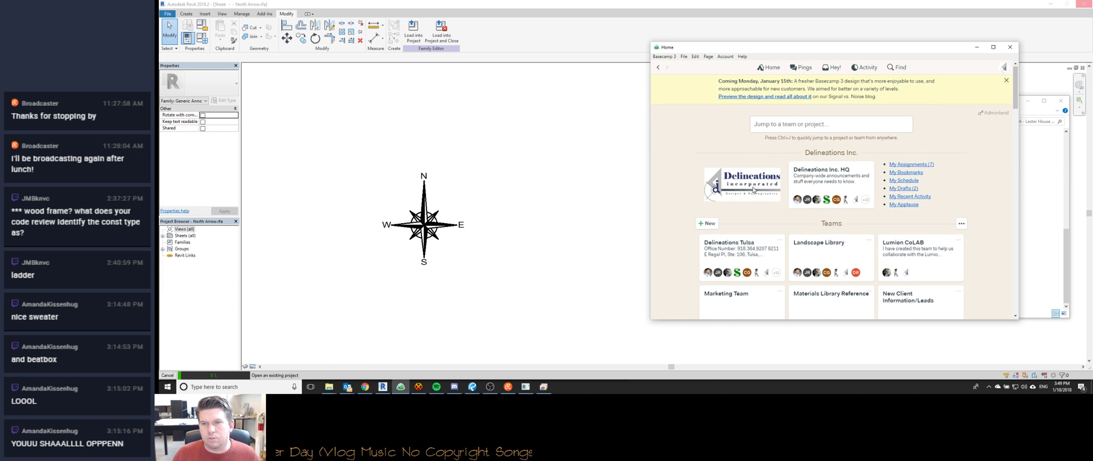
{"action": "scroll", "coordinate": [787, 216], "scroll_direction": "down", "scroll_amount": 5}
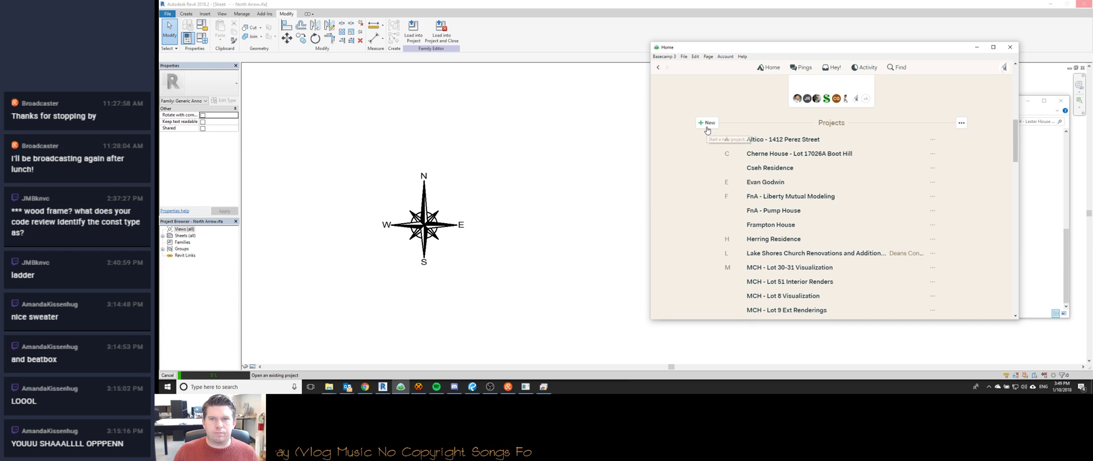
{"action": "scroll", "coordinate": [718, 258], "scroll_direction": "down", "scroll_amount": 3}
{"action": "scroll", "coordinate": [715, 253], "scroll_direction": "up", "scroll_amount": 8}
{"action": "scroll", "coordinate": [710, 245], "scroll_direction": "down", "scroll_amount": 5}
Start a new Basecamp project from the Residential - Standard template.
{"action": "left_click", "coordinate": [705, 130]}
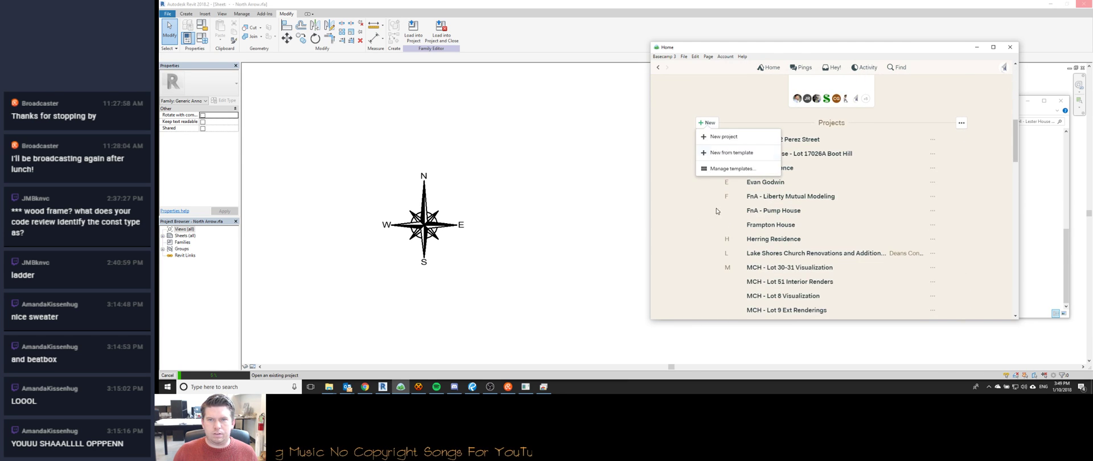
{"action": "scroll", "coordinate": [835, 228], "scroll_direction": "down", "scroll_amount": 6}
{"action": "scroll", "coordinate": [835, 228], "scroll_direction": "down", "scroll_amount": 3}
{"action": "scroll", "coordinate": [831, 228], "scroll_direction": "up", "scroll_amount": 12}
{"action": "scroll", "coordinate": [770, 228], "scroll_direction": "down", "scroll_amount": 6}
{"action": "scroll", "coordinate": [735, 202], "scroll_direction": "up", "scroll_amount": 3}
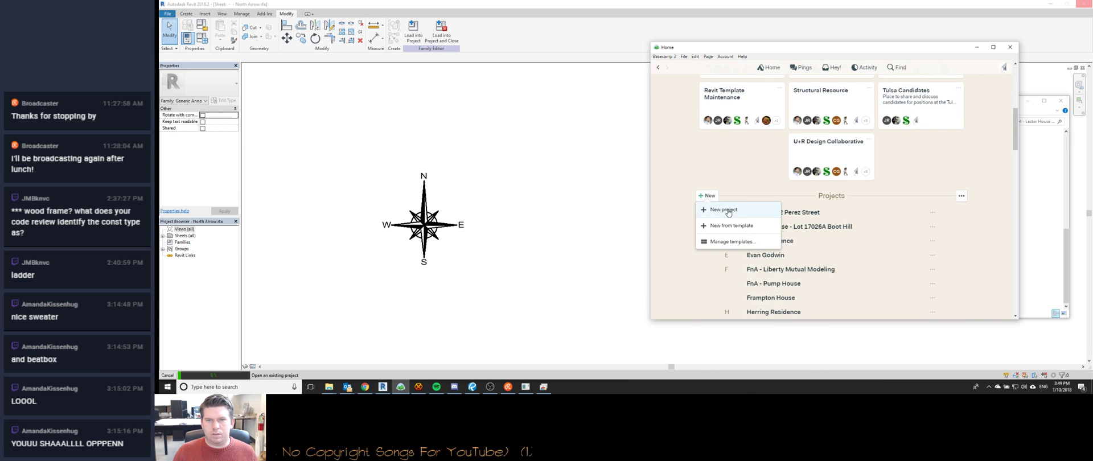
{"action": "left_click", "coordinate": [728, 209]}
{"action": "left_click", "coordinate": [727, 231]}
{"action": "left_click", "coordinate": [707, 196]}
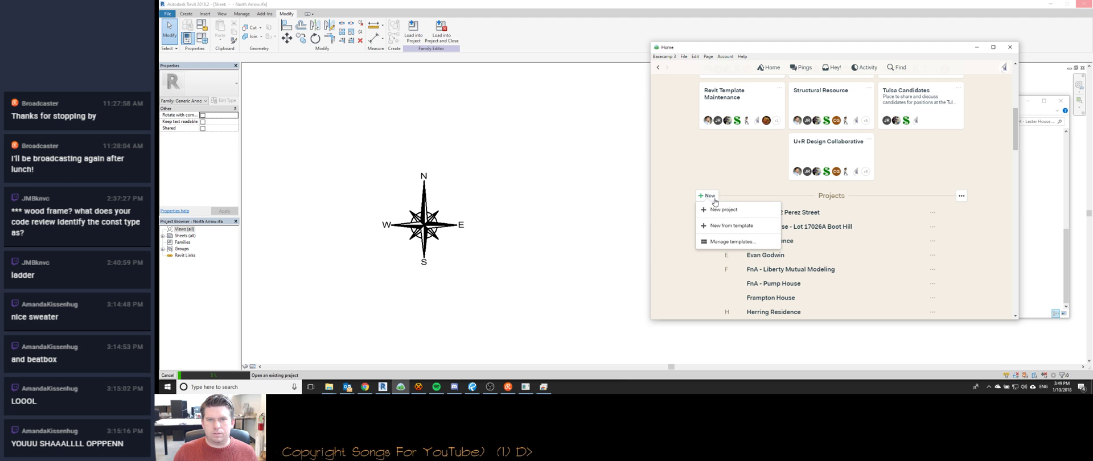
{"action": "left_click", "coordinate": [731, 222]}
{"action": "left_click", "coordinate": [742, 215]}
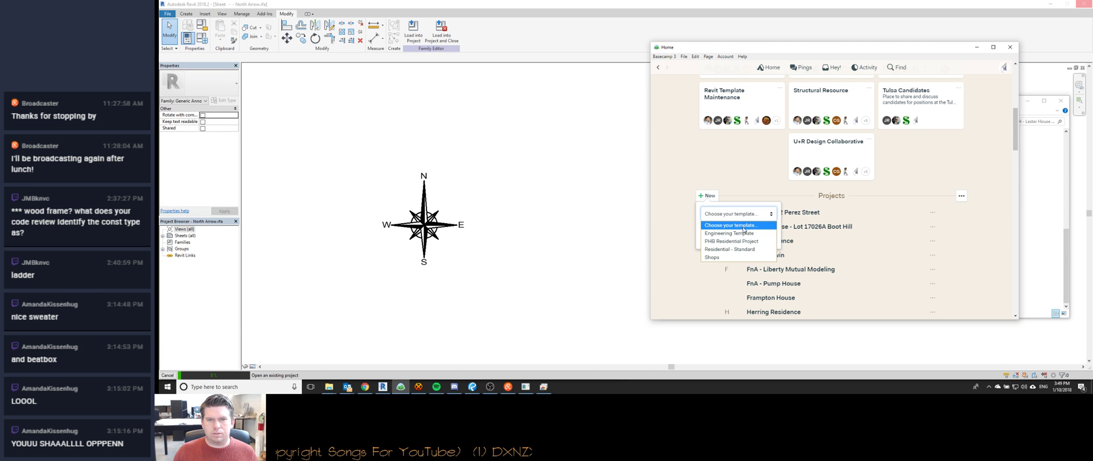
{"action": "left_click", "coordinate": [741, 251]}
{"action": "left_click", "coordinate": [710, 230]}
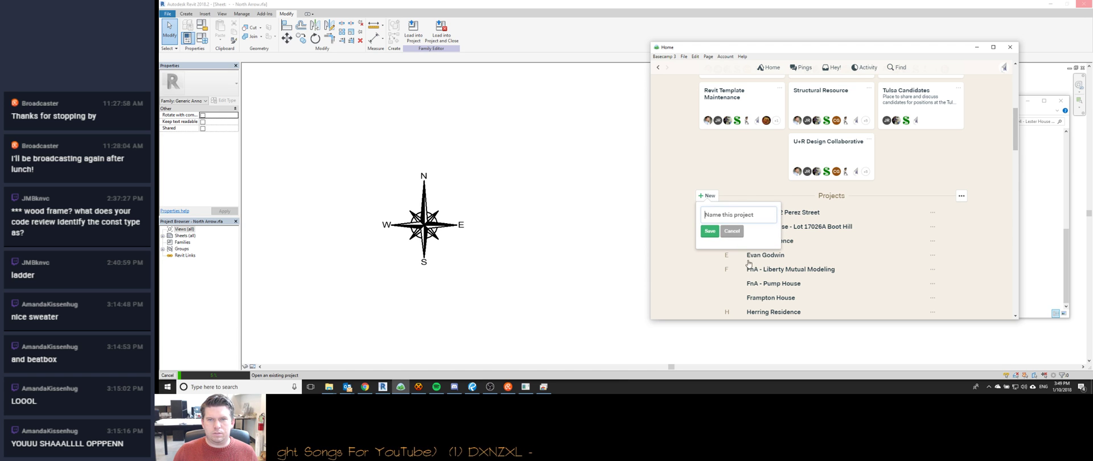
Name the new house project after the Lester clients and save it.
{"action": "type", "text": "Lester"}
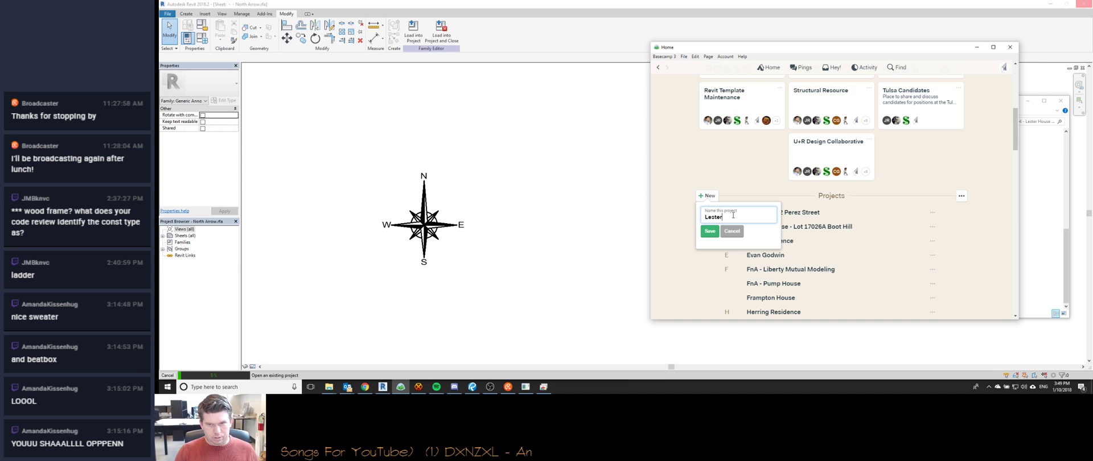
{"action": "scroll", "coordinate": [832, 265], "scroll_direction": "down", "scroll_amount": 3}
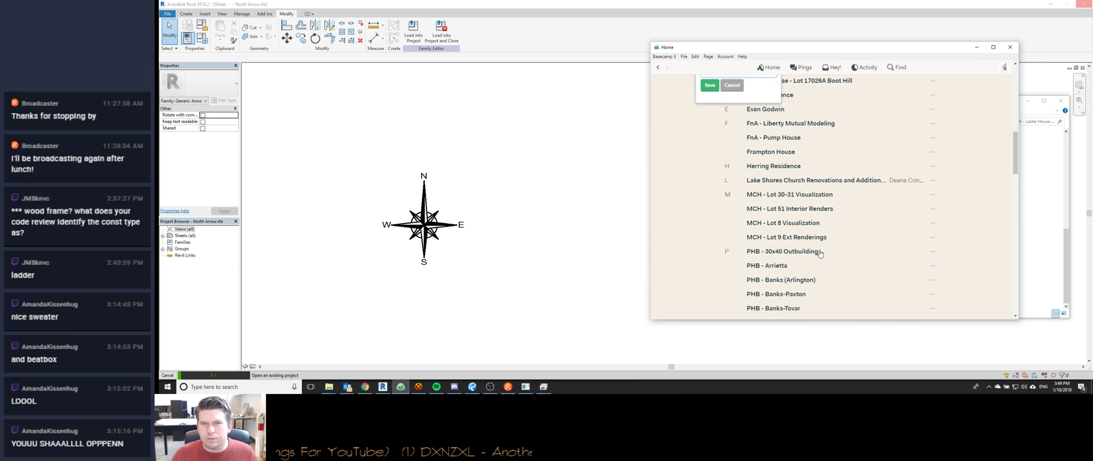
{"action": "scroll", "coordinate": [813, 240], "scroll_direction": "down", "scroll_amount": 1}
{"action": "scroll", "coordinate": [813, 241], "scroll_direction": "down", "scroll_amount": 15}
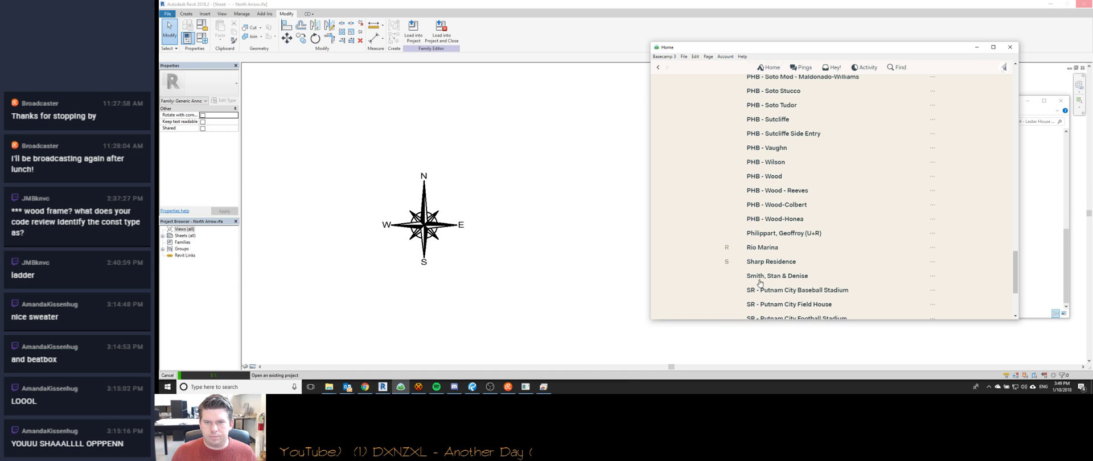
{"action": "scroll", "coordinate": [740, 232], "scroll_direction": "up", "scroll_amount": 20}
{"action": "scroll", "coordinate": [737, 229], "scroll_direction": "down", "scroll_amount": 5}
{"action": "scroll", "coordinate": [738, 229], "scroll_direction": "down", "scroll_amount": 1}
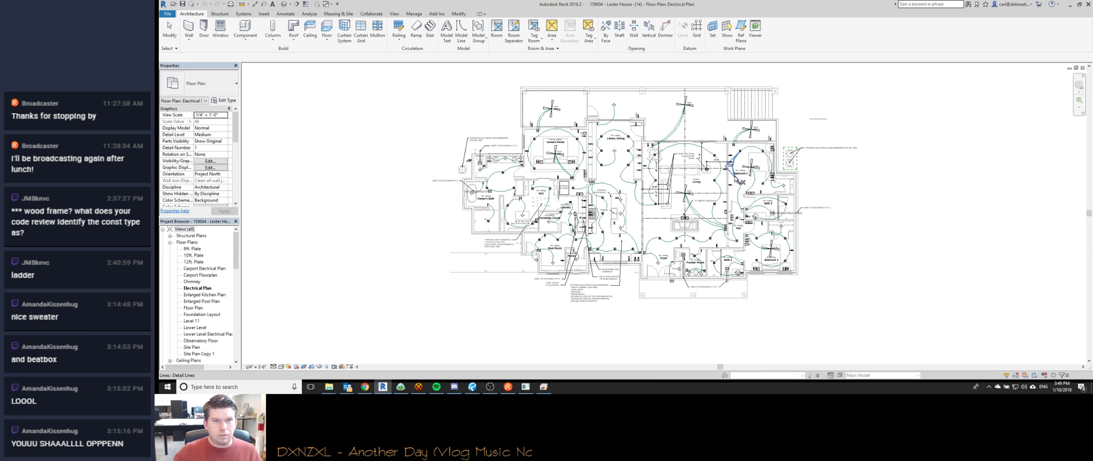
{"action": "key", "text": "alt+Tab"}
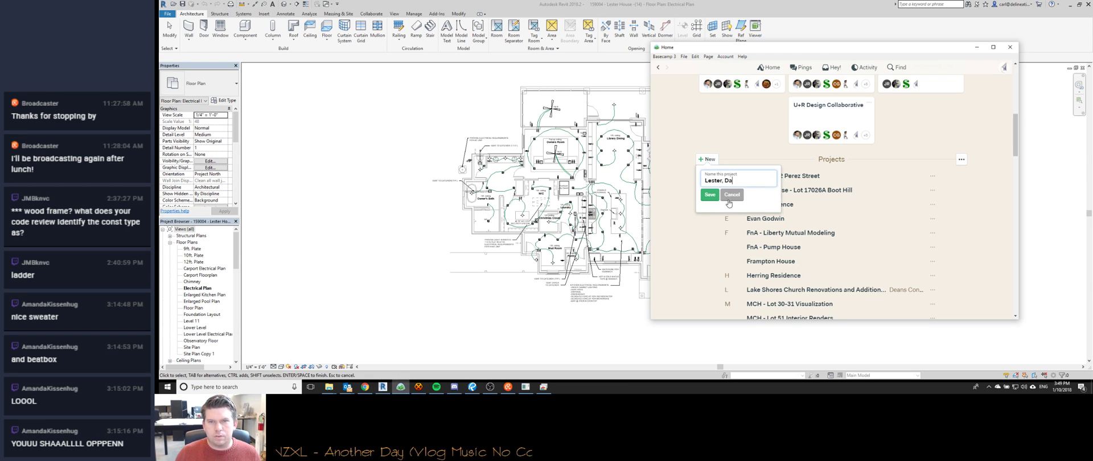
{"action": "key", "text": "BackSpace"}
{"action": "key", "text": "BackSpace"}
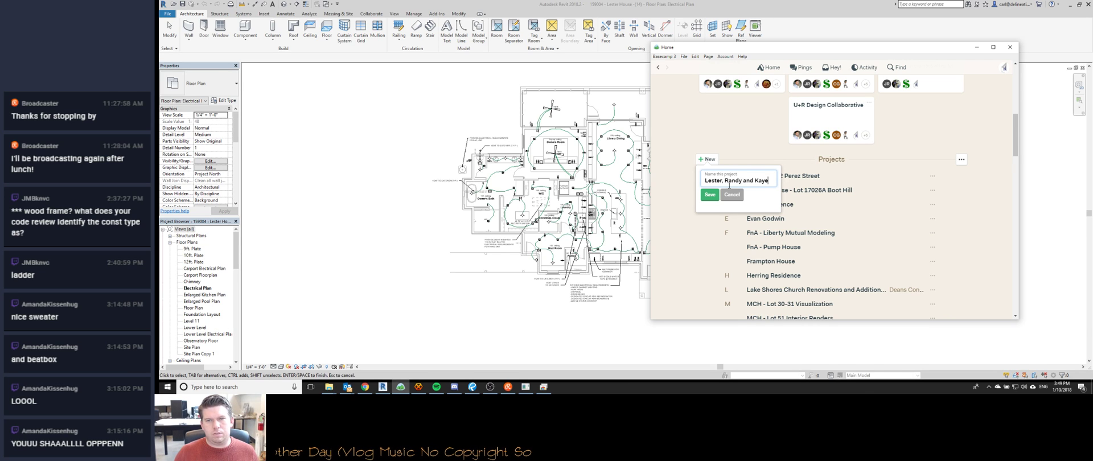
{"action": "type", "text": "- House"}
{"action": "left_click", "coordinate": [710, 195]}
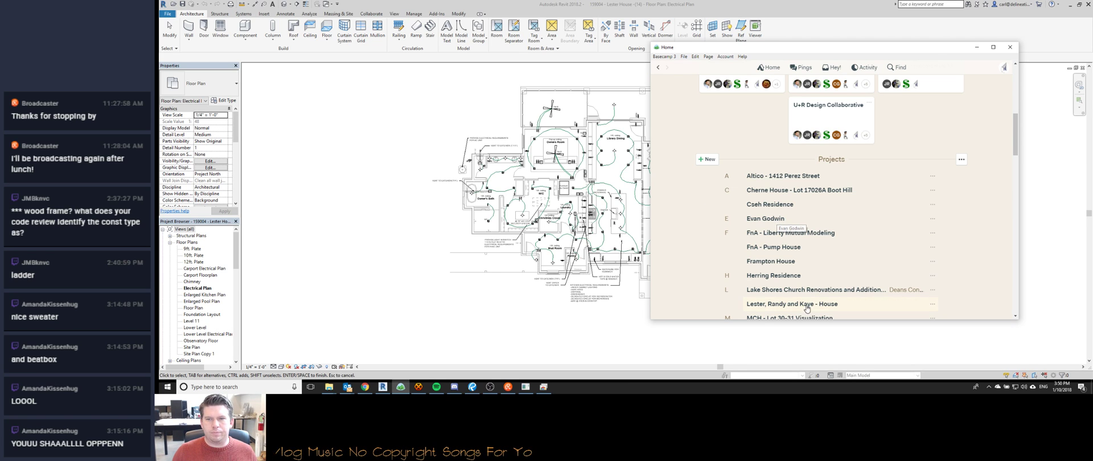
Open the project's people setup and add the drafting technician as an invitee.
{"action": "left_click", "coordinate": [819, 123]}
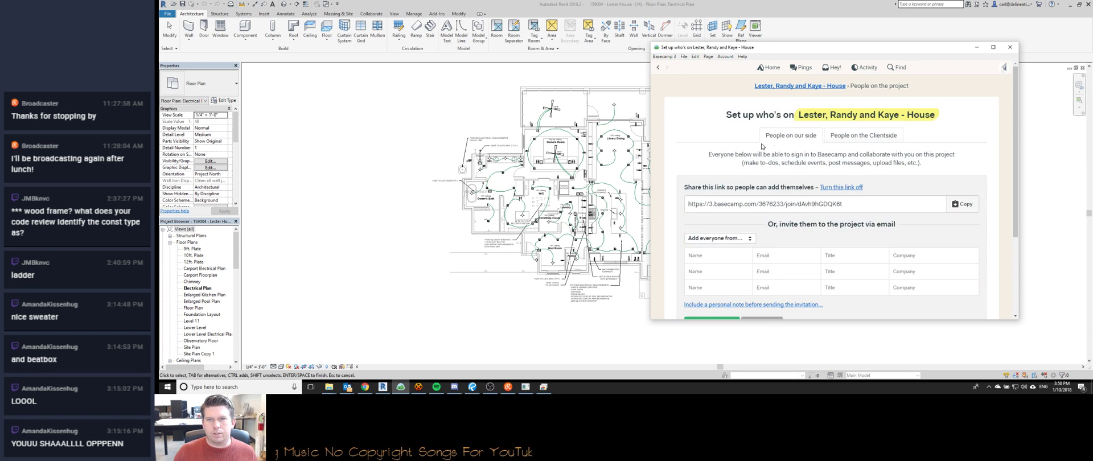
{"action": "left_click", "coordinate": [727, 255]}
{"action": "type", "text": "Sar"}
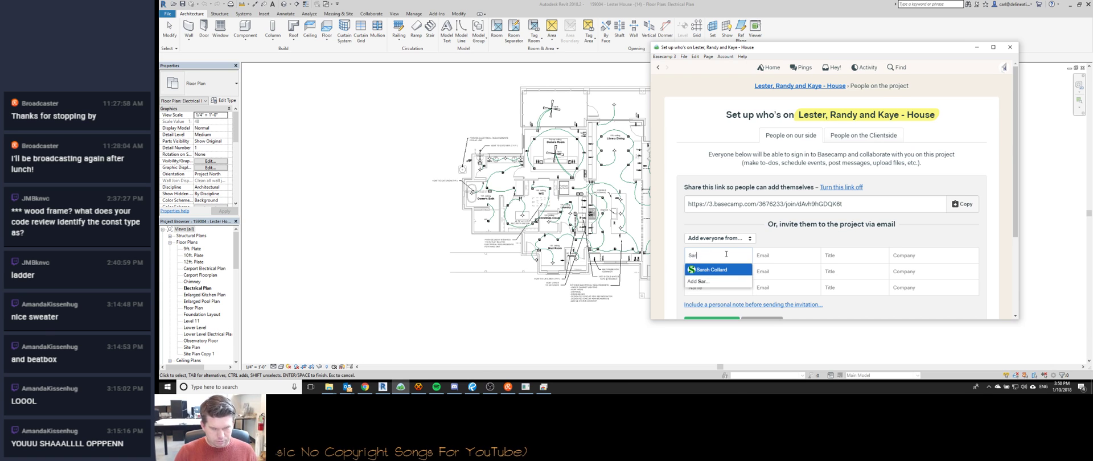
{"action": "type", "text": "a"}
{"action": "key", "text": "BackSpace"}
{"action": "key", "text": "BackSpace"}
{"action": "key", "text": "BackSpace"}
{"action": "key", "text": "BackSpace"}
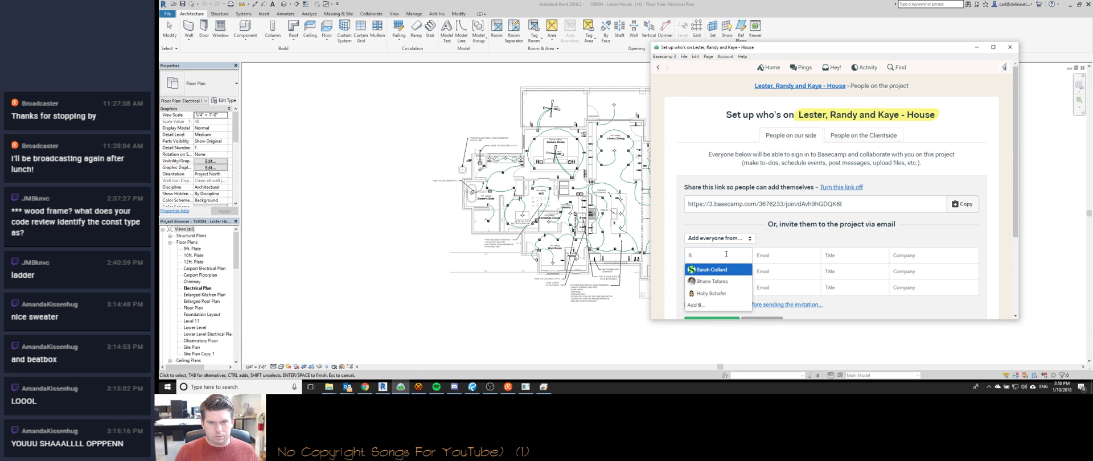
{"action": "type", "text": "Kor"}
{"action": "key", "text": "Return"}
Add the director, office manager and Printing account as further invitees.
{"action": "type", "text": "Jer"}
{"action": "key", "text": "Return"}
{"action": "scroll", "coordinate": [746, 231], "scroll_direction": "down", "scroll_amount": 2}
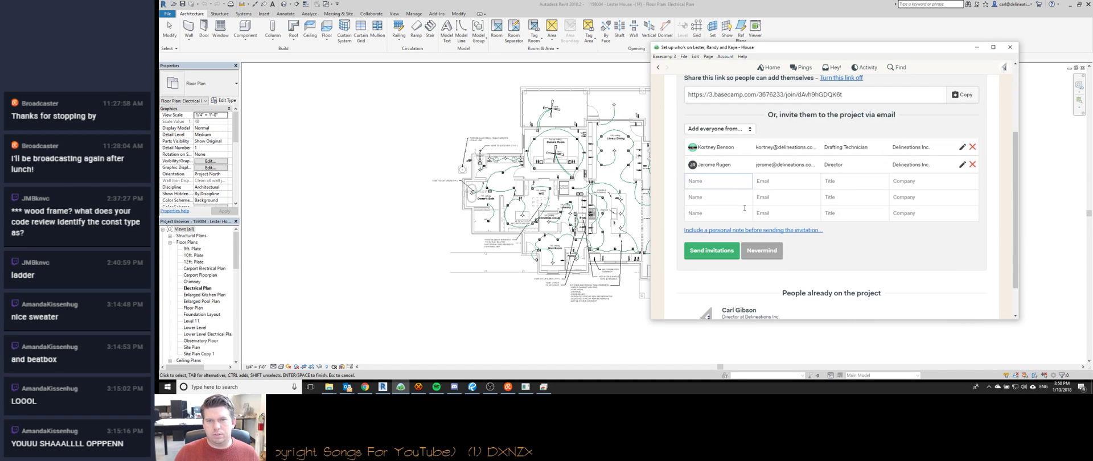
{"action": "type", "text": "Sara"}
{"action": "key", "text": "Return"}
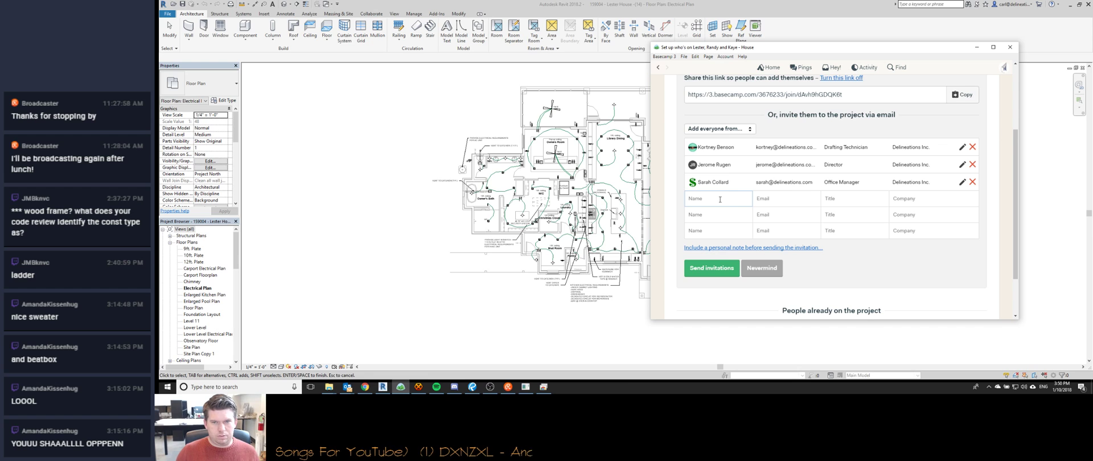
{"action": "type", "text": "Pri"}
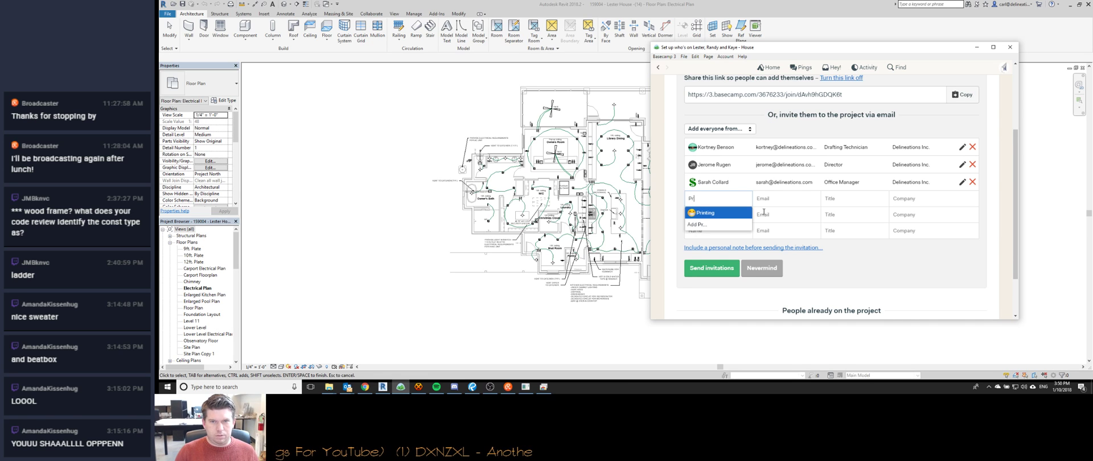
{"action": "key", "text": "Return"}
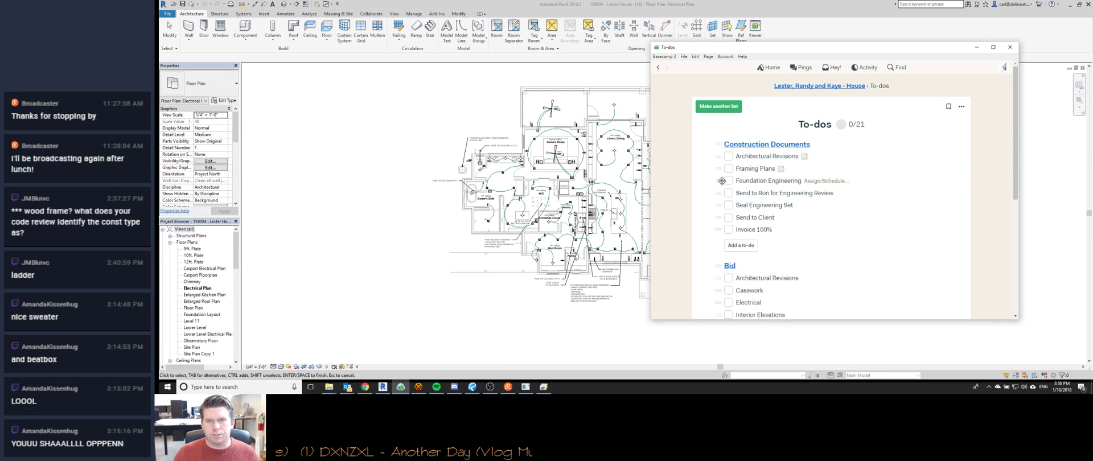
Add a Foundation Detailing to-do under Construction Documents for the drafting technician, noting structural document review.
{"action": "left_click", "coordinate": [752, 181]}
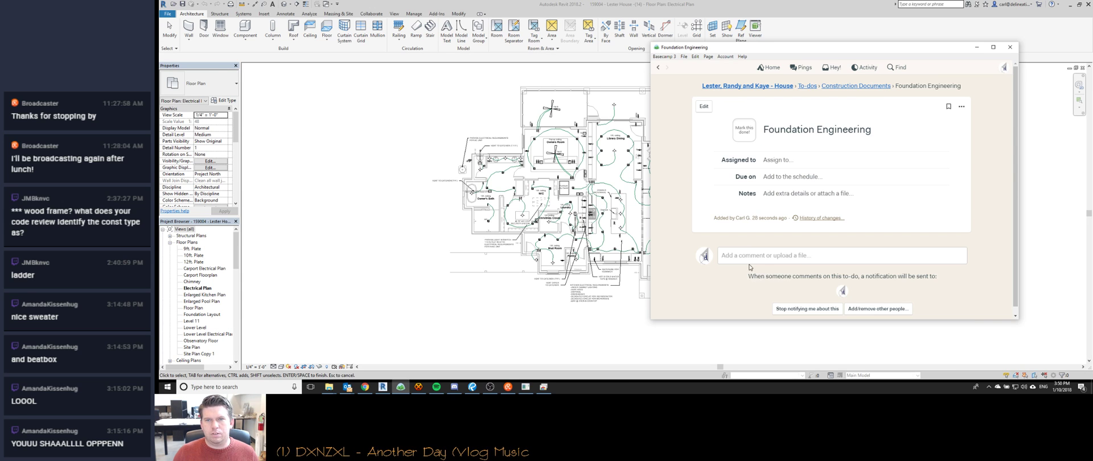
{"action": "left_click", "coordinate": [660, 68]}
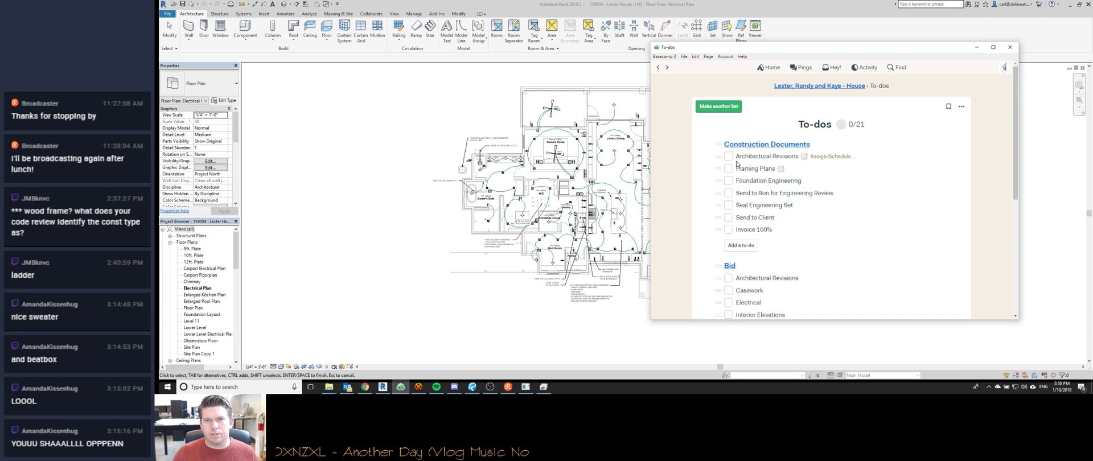
{"action": "left_click", "coordinate": [746, 246]}
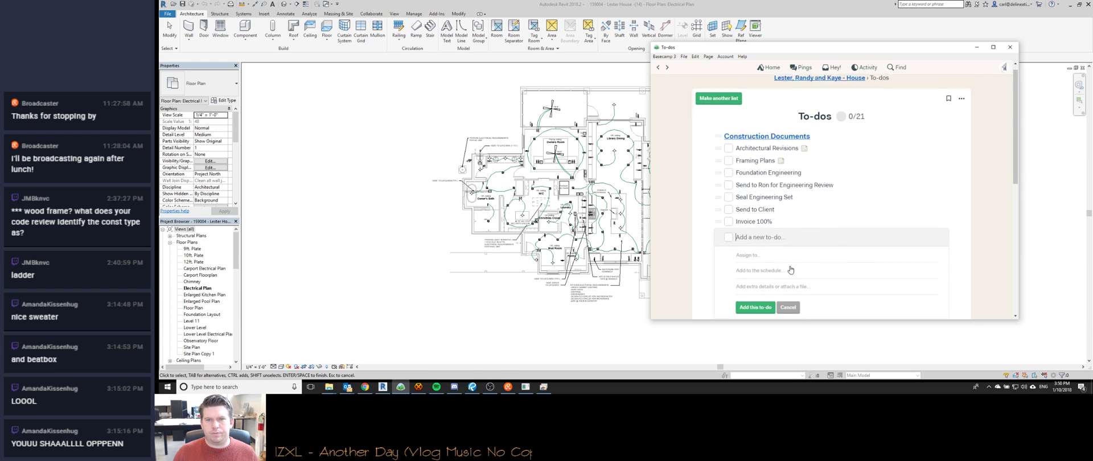
{"action": "type", "text": "Foundation De"}
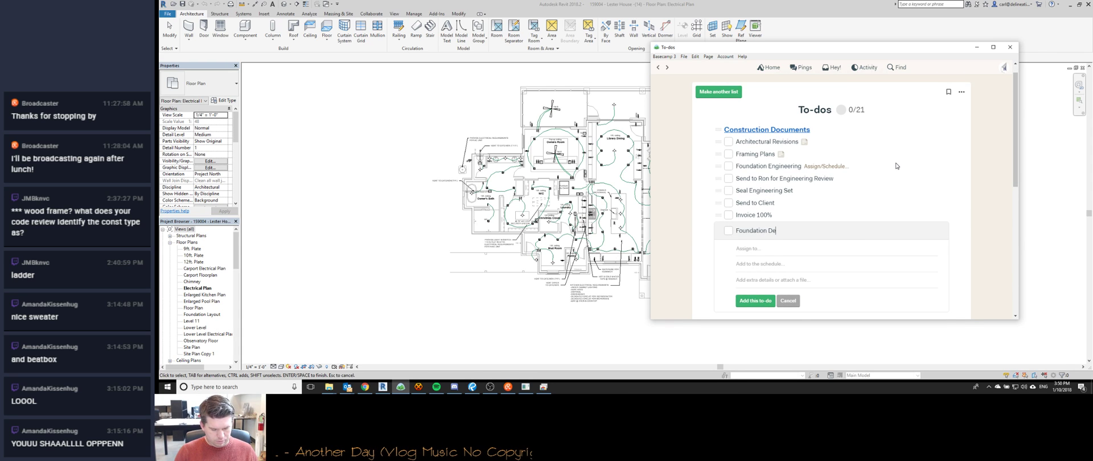
{"action": "type", "text": "ko"}
{"action": "key", "text": "Return"}
{"action": "key", "text": "Tab"}
{"action": "key", "text": "Tab"}
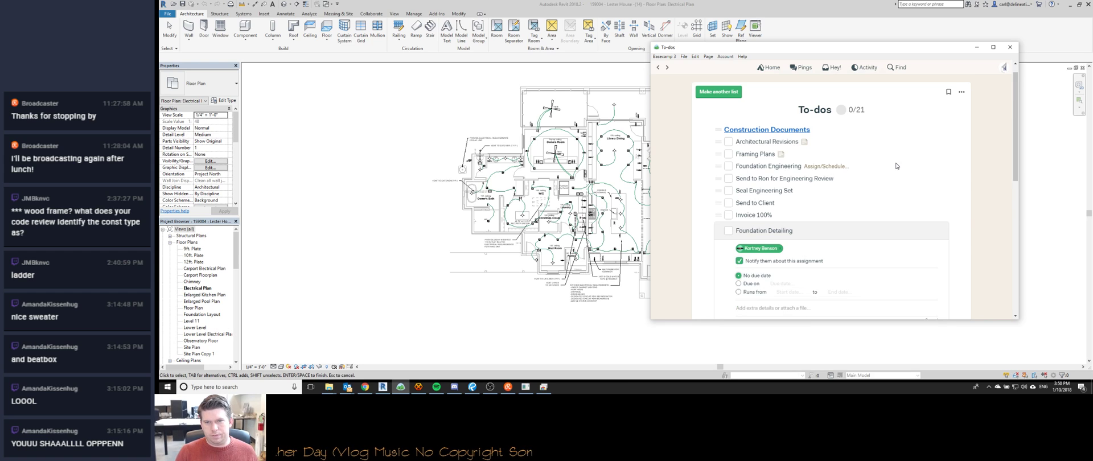
{"action": "key", "text": "Tab"}
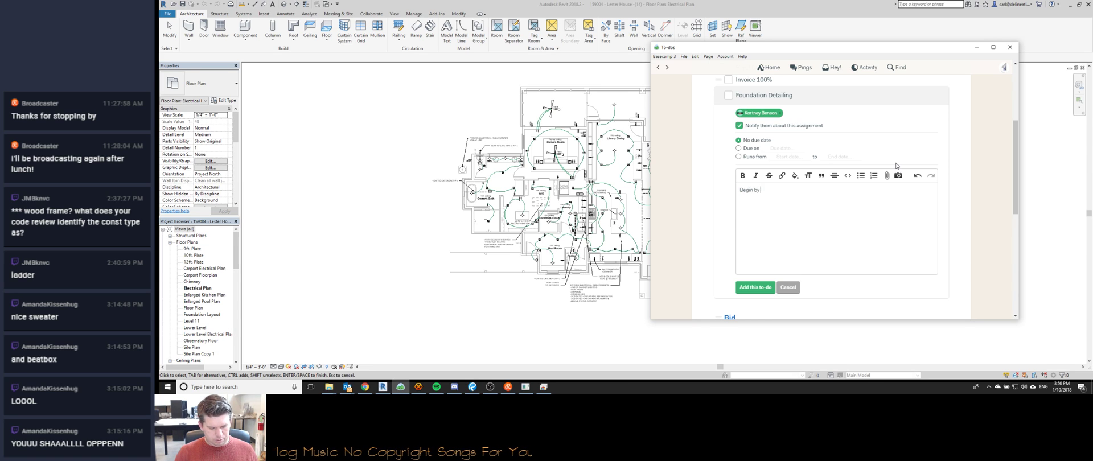
{"action": "type", "text": "Begin by revi"}
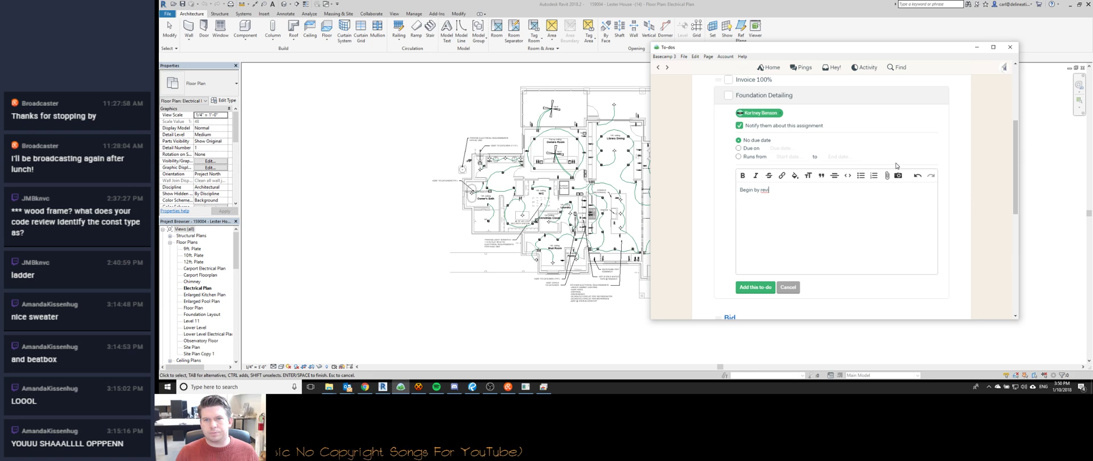
{"action": "type", "text": "weing ewing"}
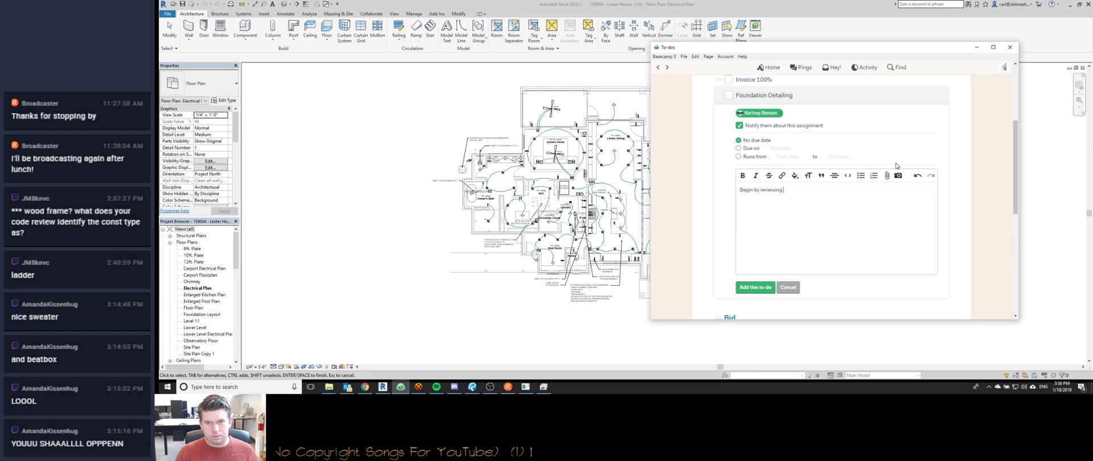
{"action": "type", "text": " the structural documents for a few other projects. Use Cherne as an example as well as"}
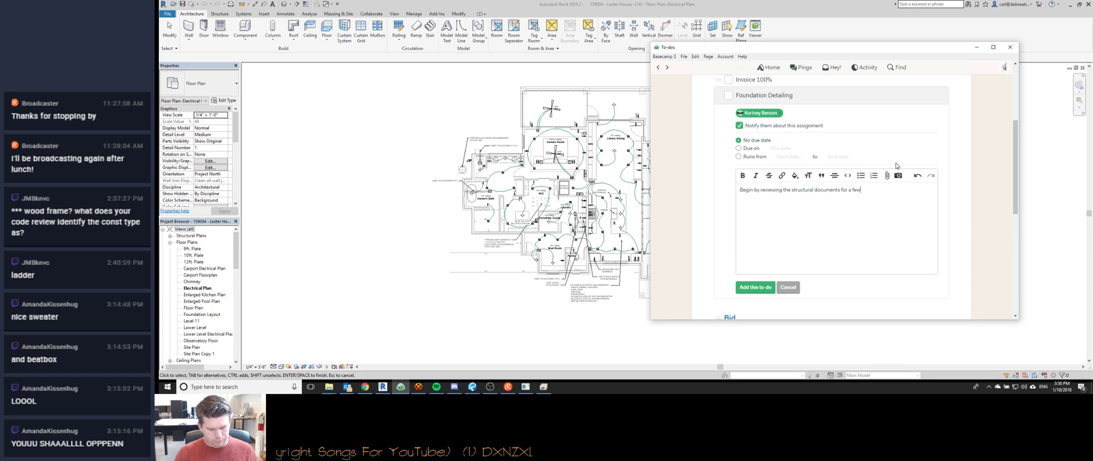
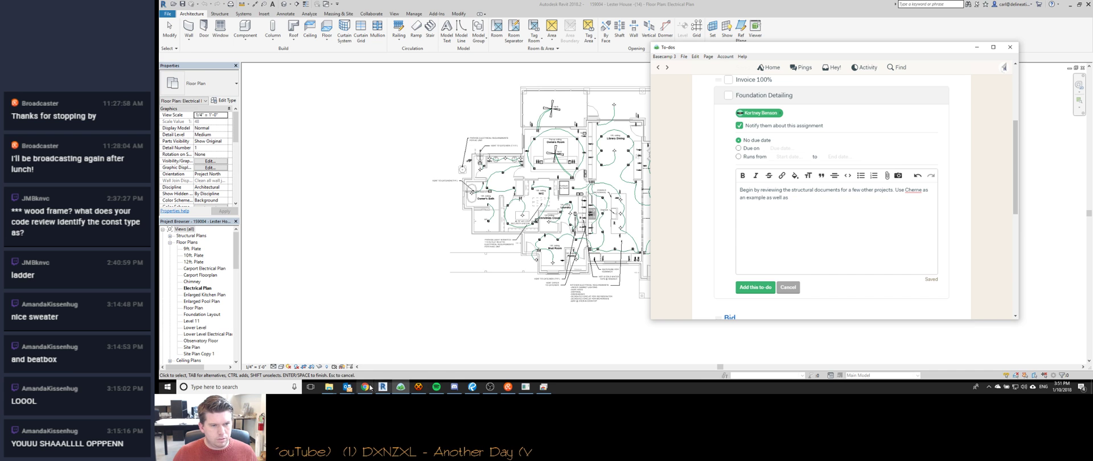
Copy the 159004 house project's folder path from Explorer and paste it on a new description line.
{"action": "mouse_move", "coordinate": [347, 389]}
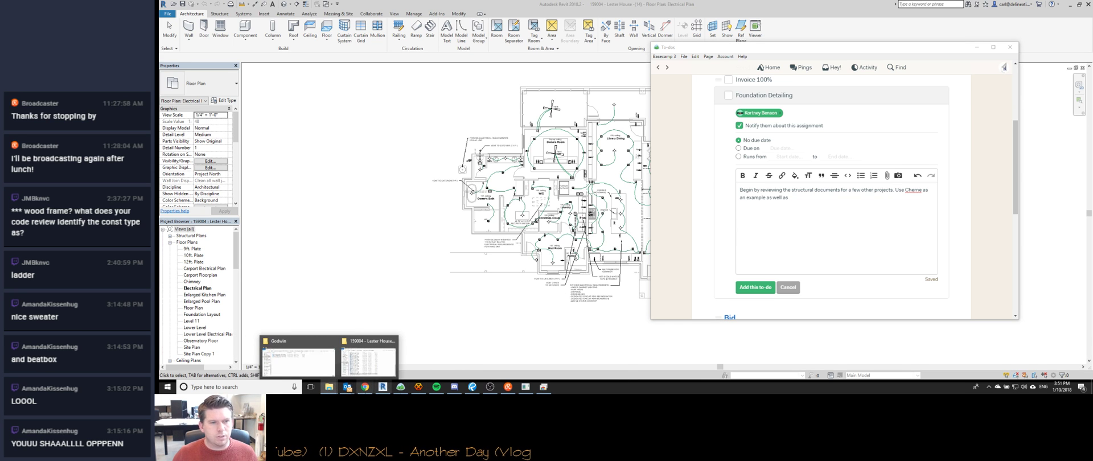
{"action": "mouse_move", "coordinate": [312, 351]}
{"action": "left_click", "coordinate": [369, 359]}
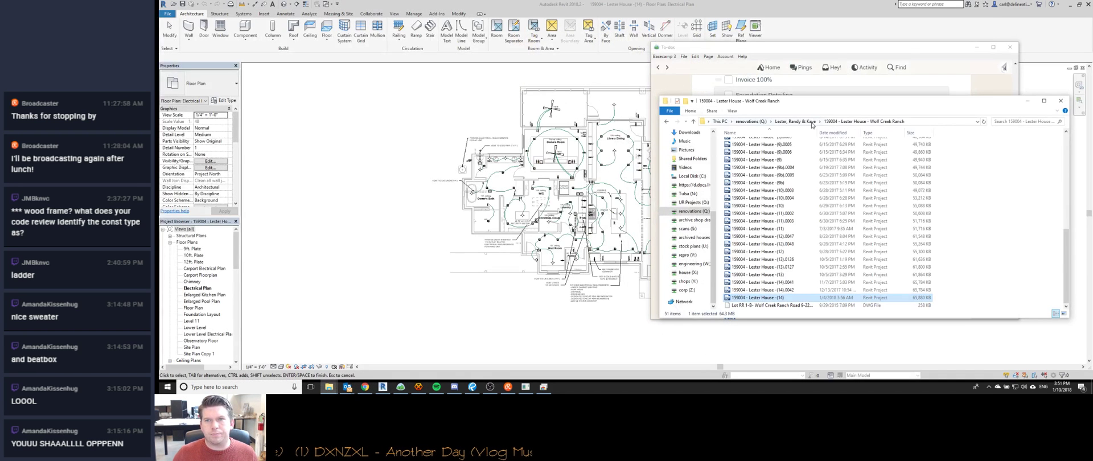
{"action": "left_click", "coordinate": [791, 121]}
{"action": "left_click", "coordinate": [880, 55]}
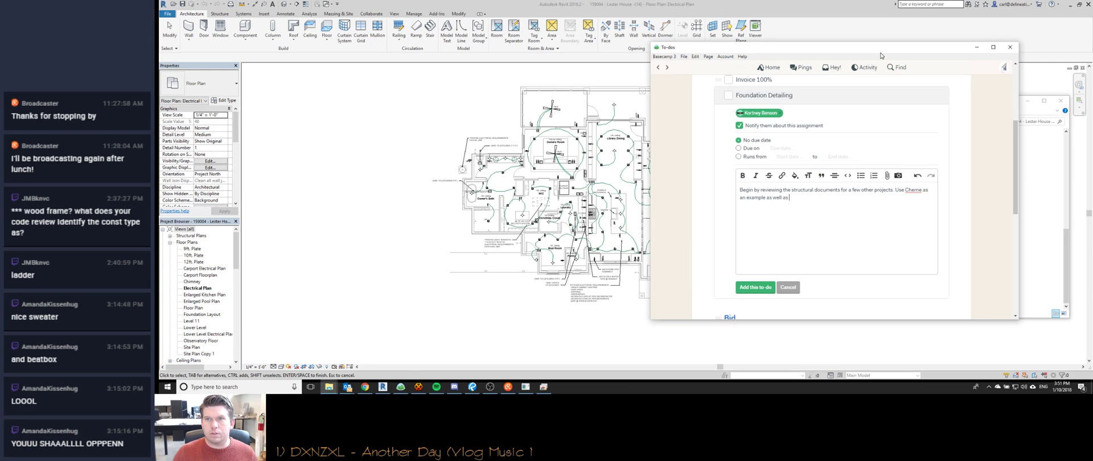
{"action": "key", "text": "Return"}
{"action": "key", "text": "Return"}
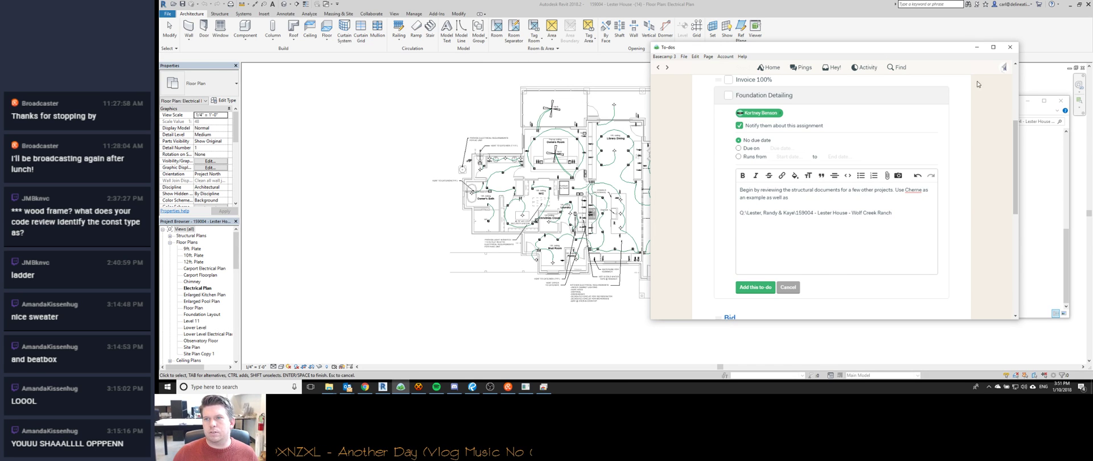
{"action": "left_click", "coordinate": [1028, 111]}
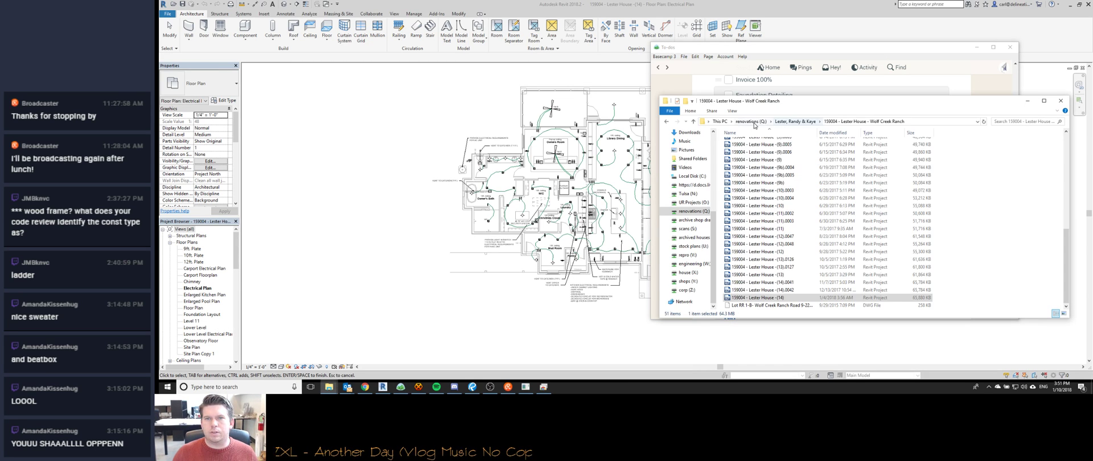
Open the house (X:) drive from This PC and sort its folders by date modified.
{"action": "left_click", "coordinate": [719, 122]}
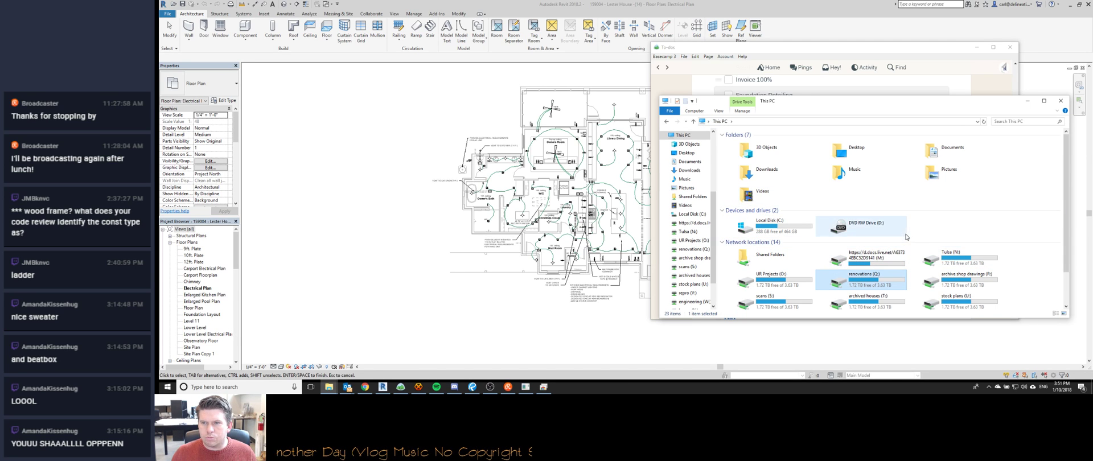
{"action": "scroll", "coordinate": [927, 237], "scroll_direction": "down", "scroll_amount": 2}
{"action": "scroll", "coordinate": [906, 257], "scroll_direction": "up", "scroll_amount": 2}
{"action": "scroll", "coordinate": [947, 305], "scroll_direction": "down", "scroll_amount": 2}
{"action": "double_click", "coordinate": [948, 283]}
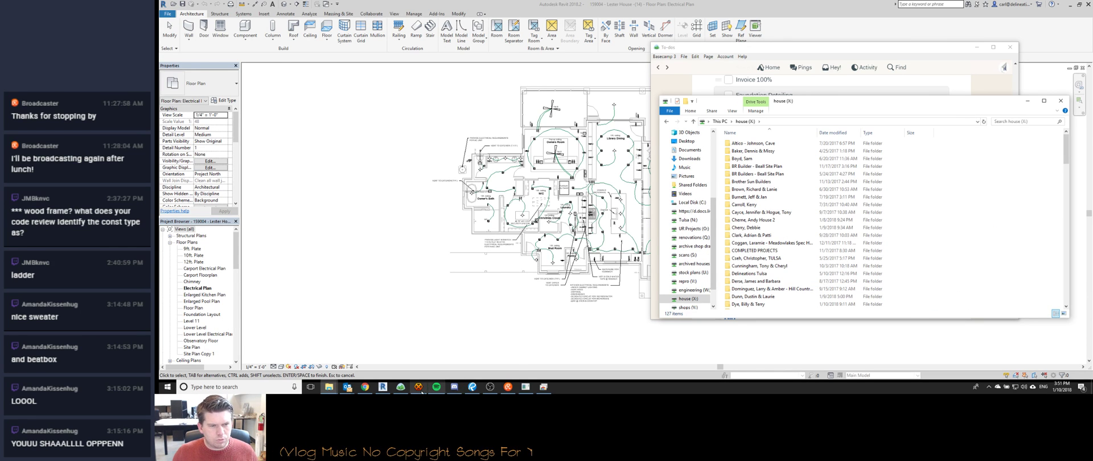
{"action": "left_click", "coordinate": [418, 386]}
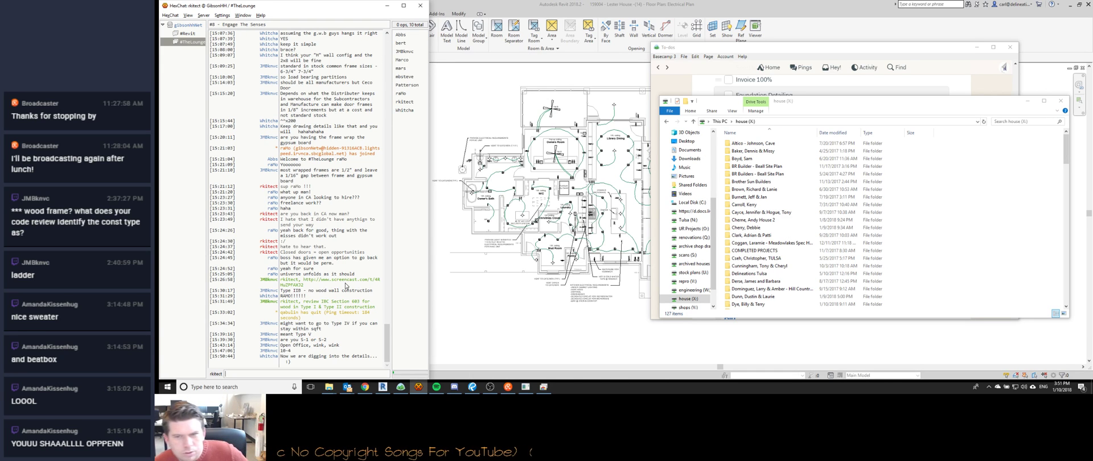
{"action": "left_click", "coordinate": [764, 228]}
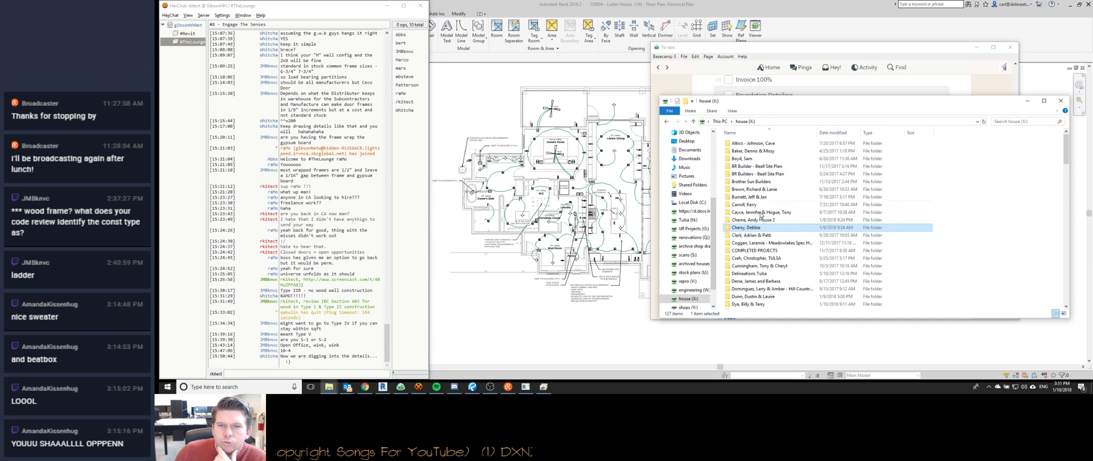
{"action": "scroll", "coordinate": [765, 239], "scroll_direction": "down", "scroll_amount": 4}
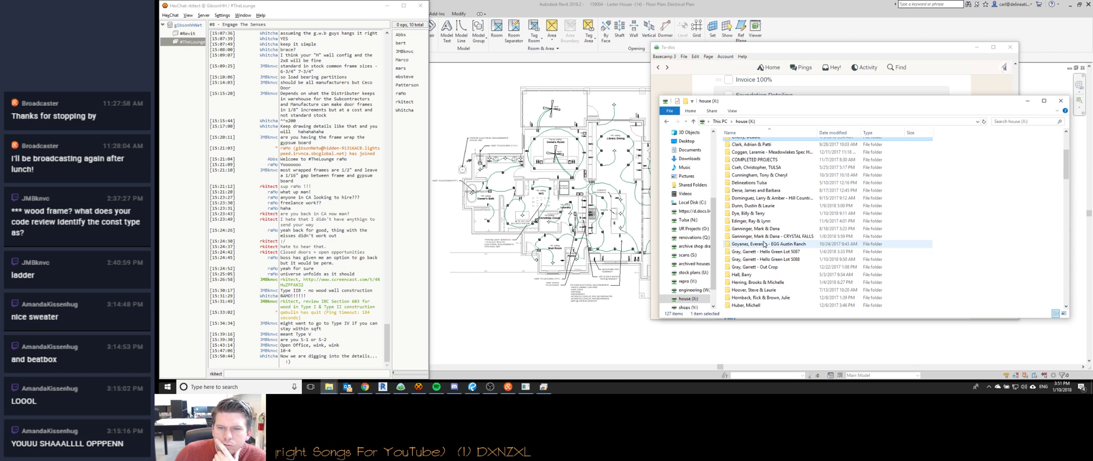
{"action": "left_click", "coordinate": [833, 132]}
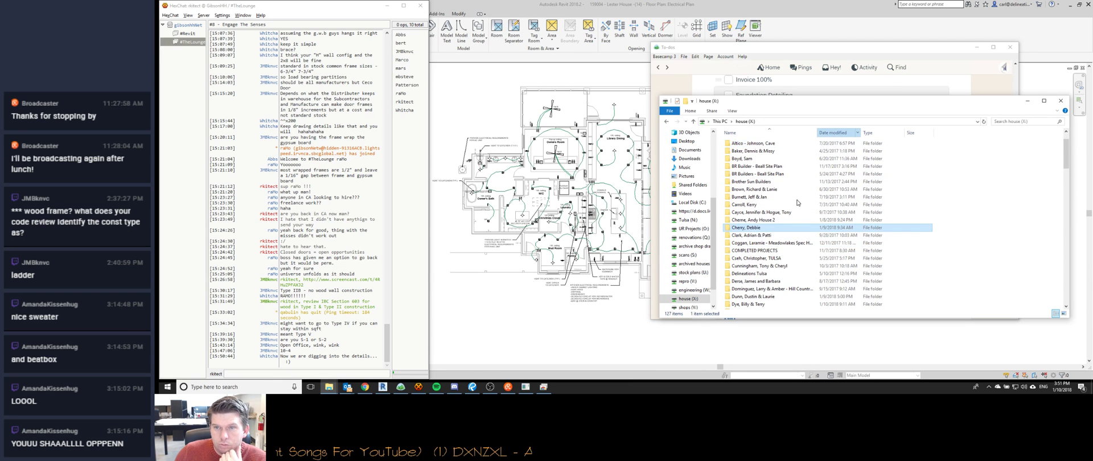
Open COMPLETED PROJECTS, a client project, then its Issued PDFs folder, sorted newest first.
{"action": "scroll", "coordinate": [798, 203], "scroll_direction": "up", "scroll_amount": 2}
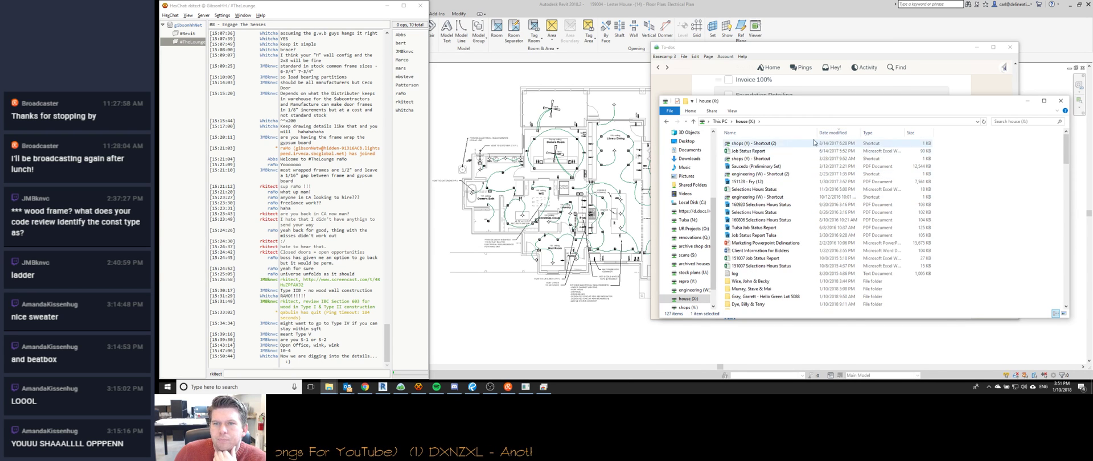
{"action": "scroll", "coordinate": [797, 196], "scroll_direction": "down", "scroll_amount": 1}
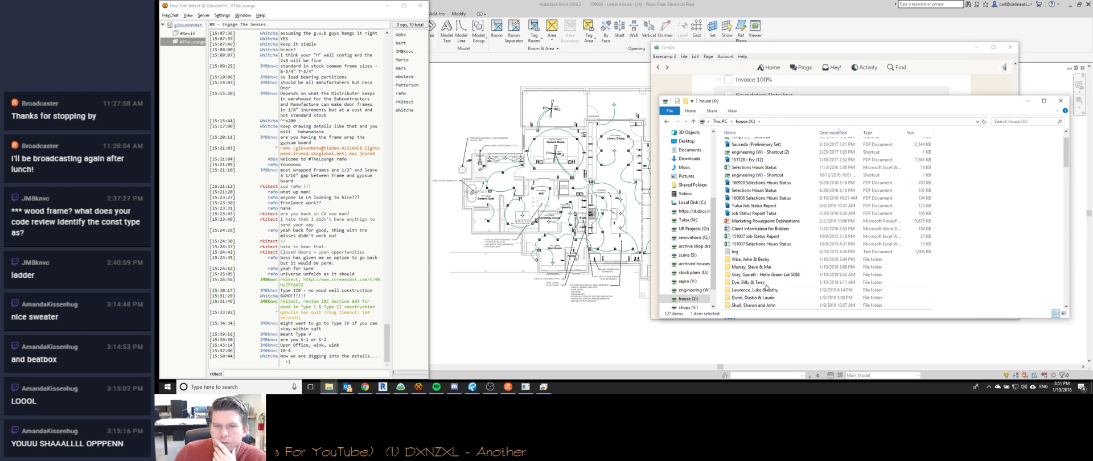
{"action": "scroll", "coordinate": [769, 236], "scroll_direction": "down", "scroll_amount": 6}
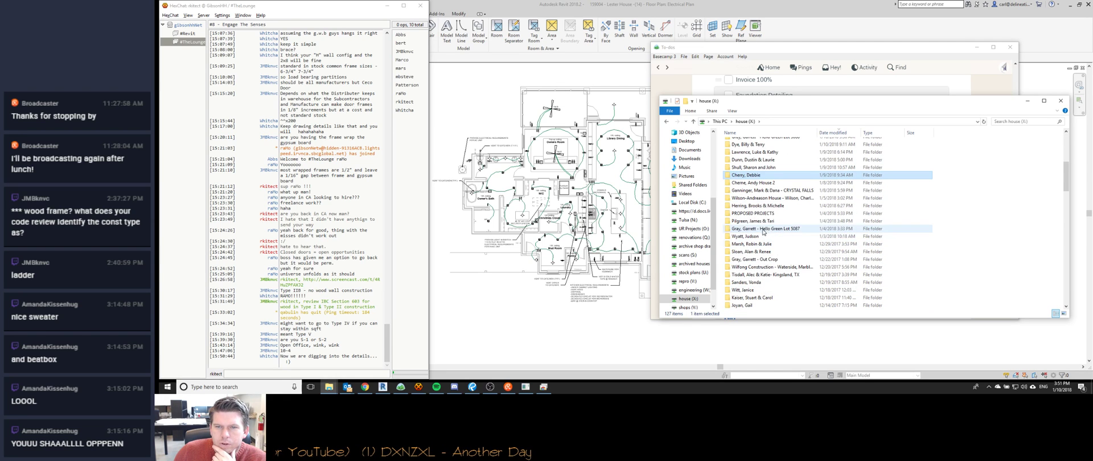
{"action": "scroll", "coordinate": [761, 193], "scroll_direction": "down", "scroll_amount": 5}
{"action": "scroll", "coordinate": [760, 249], "scroll_direction": "down", "scroll_amount": 6}
{"action": "scroll", "coordinate": [760, 249], "scroll_direction": "up", "scroll_amount": 10}
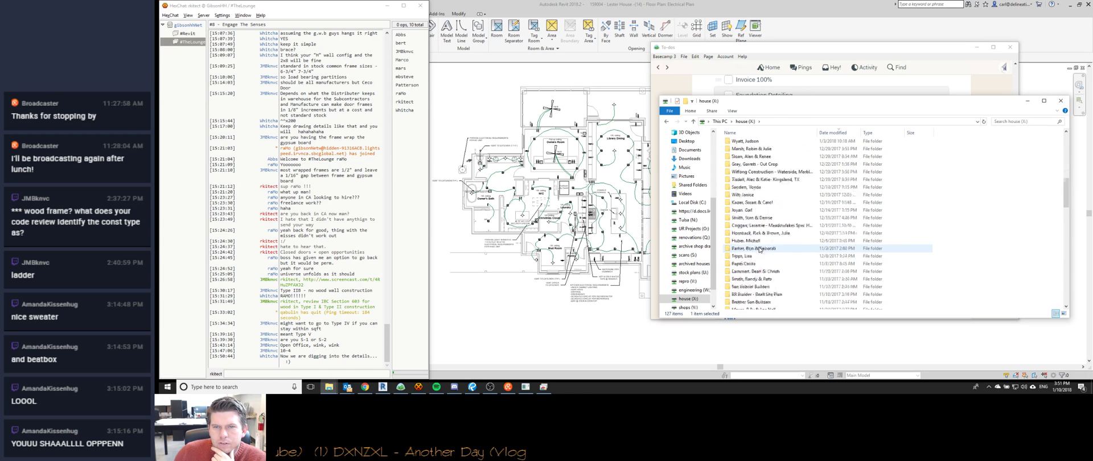
{"action": "scroll", "coordinate": [758, 243], "scroll_direction": "down", "scroll_amount": 10}
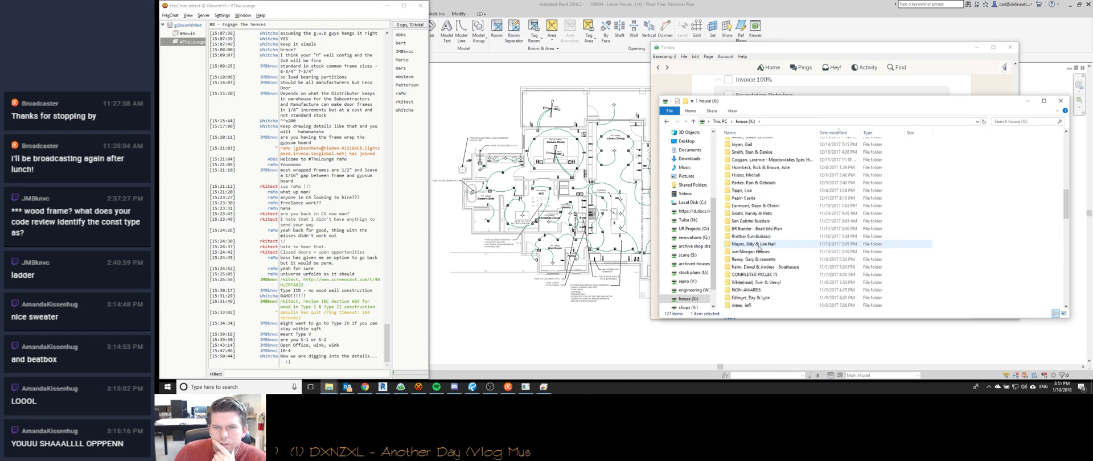
{"action": "left_click", "coordinate": [759, 183]}
{"action": "double_click", "coordinate": [759, 183]}
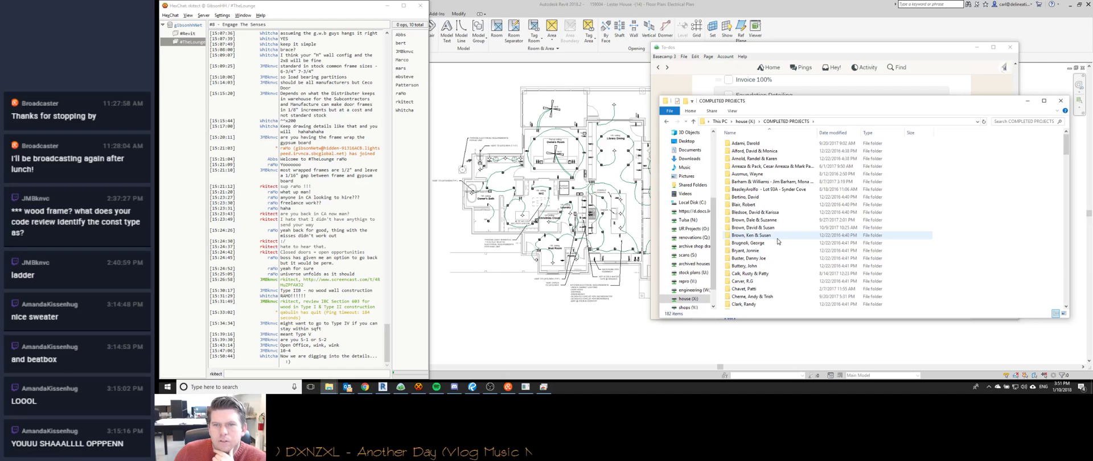
{"action": "double_click", "coordinate": [760, 166]}
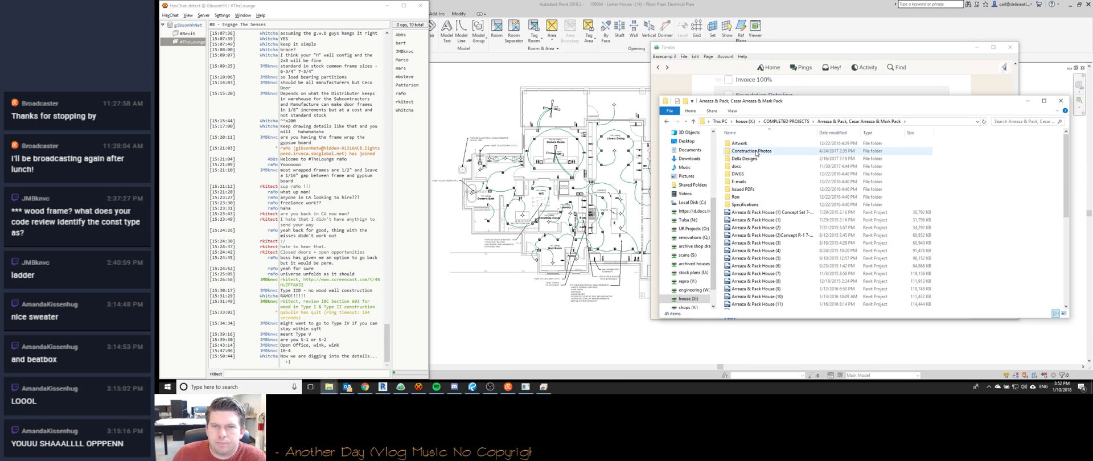
{"action": "double_click", "coordinate": [763, 190]}
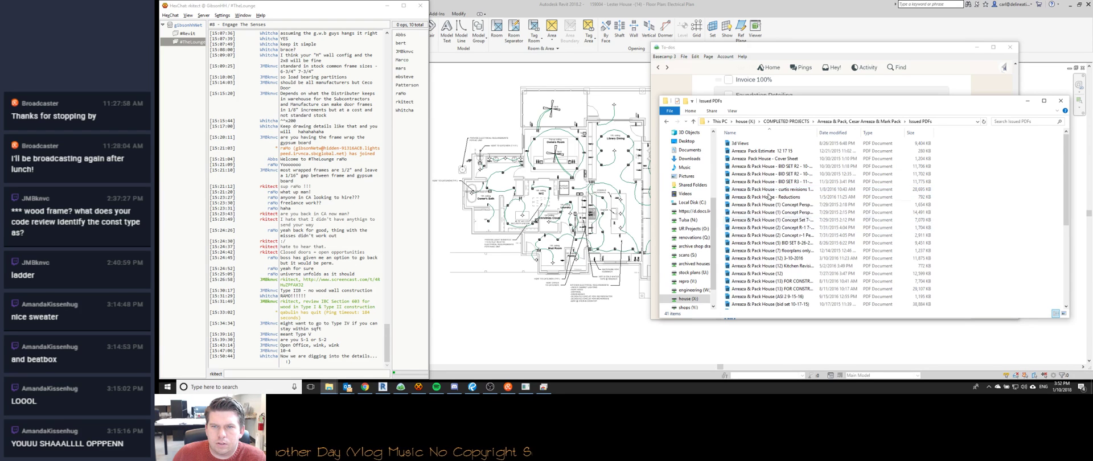
{"action": "left_click", "coordinate": [832, 133]}
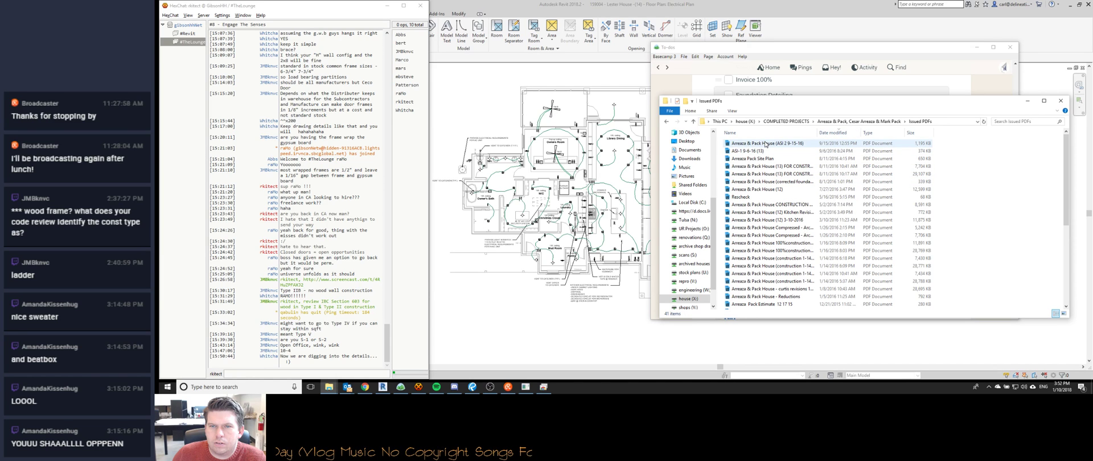
Open the 7,704 KB construction set PDF and page back from its last sheet through the structural sheets.
{"action": "double_click", "coordinate": [779, 167]}
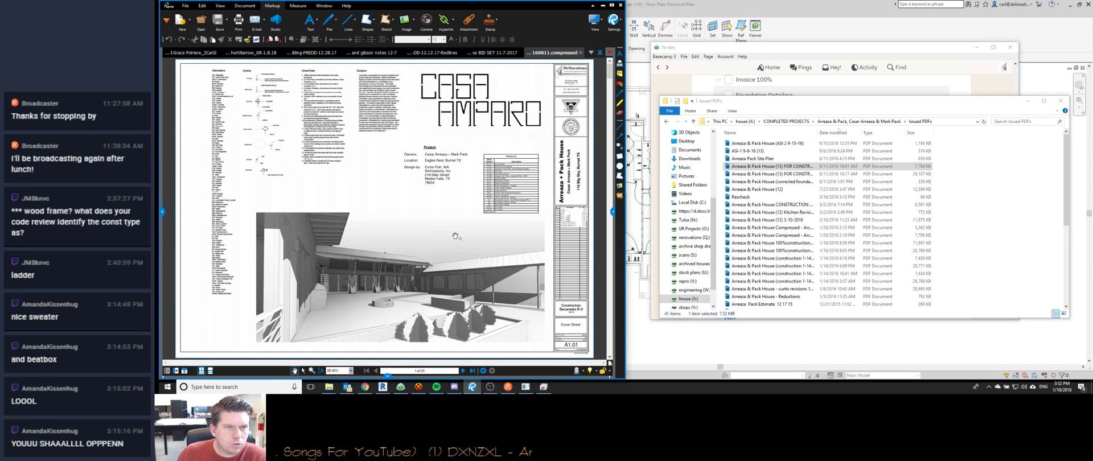
{"action": "scroll", "coordinate": [456, 250], "scroll_direction": "down", "scroll_amount": 1}
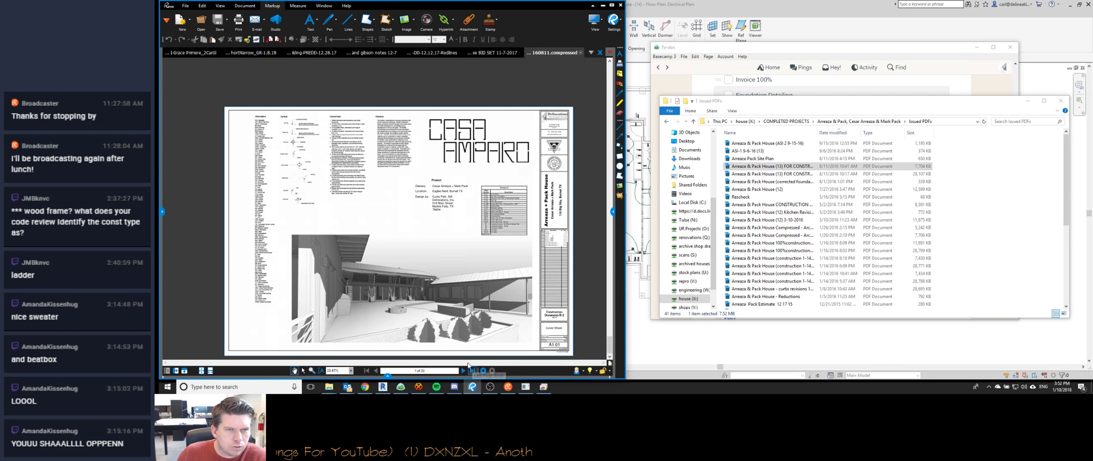
{"action": "left_click", "coordinate": [470, 370]}
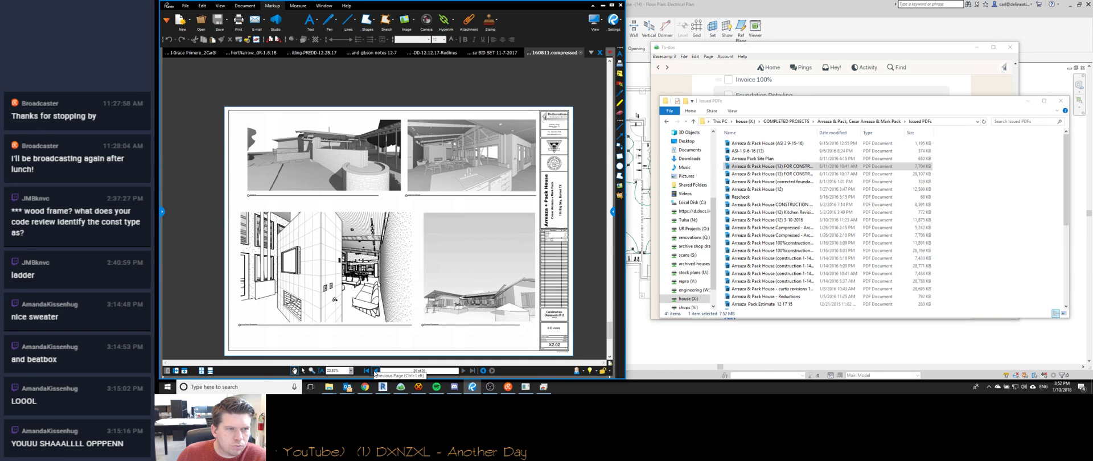
{"action": "left_click", "coordinate": [375, 371]}
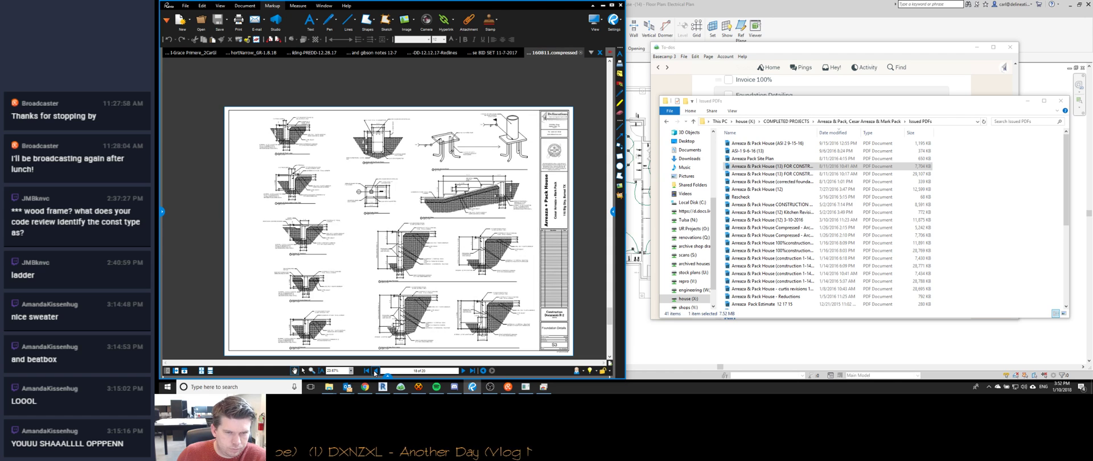
{"action": "left_click", "coordinate": [375, 370]}
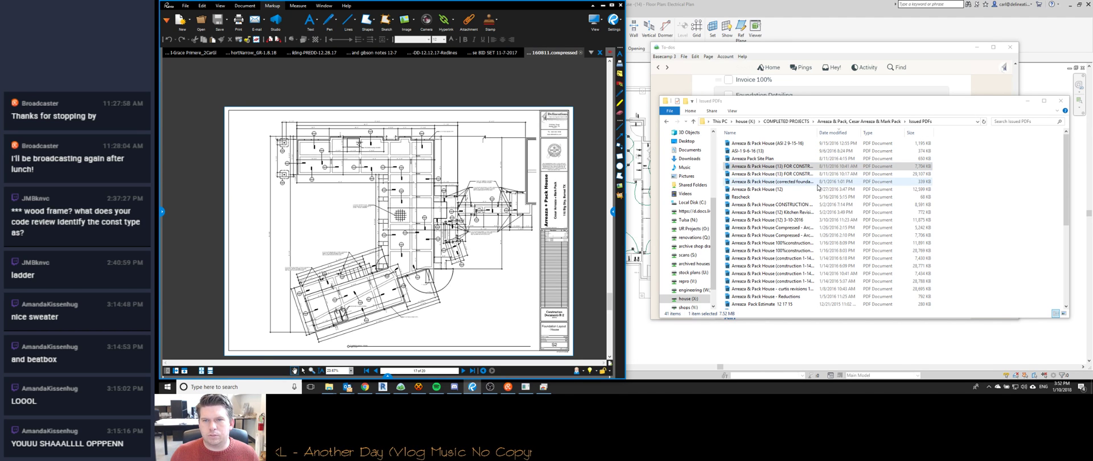
Close the ASI 2 9-15-16 revision set and page the 160811.compressed set to its foundation details.
{"action": "left_click_drag", "start_coordinate": [816, 132], "coordinate": [893, 145]}
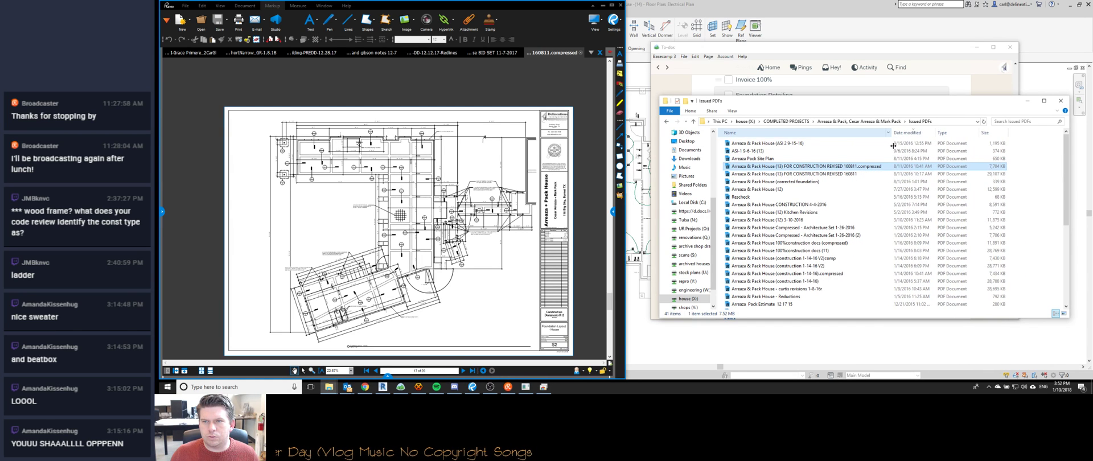
{"action": "left_click", "coordinate": [805, 143]}
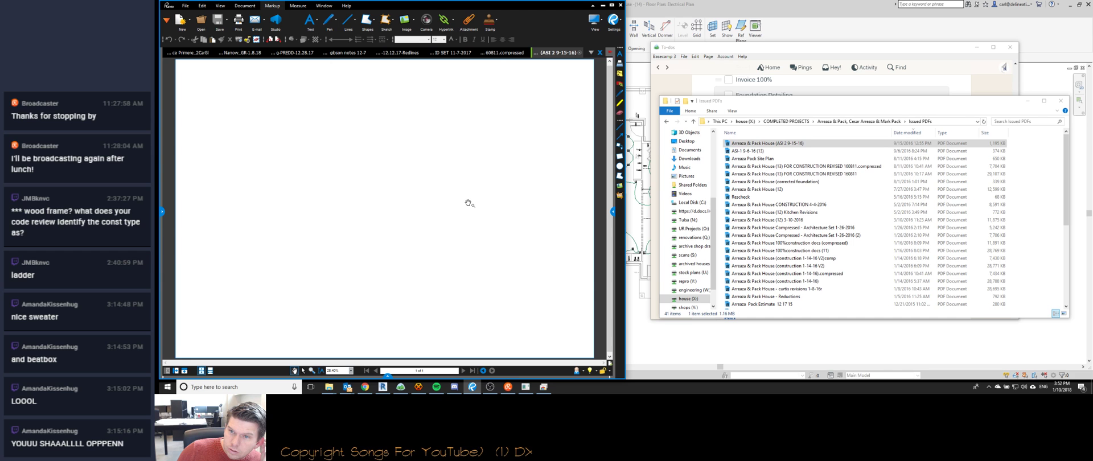
{"action": "left_click", "coordinate": [580, 52]}
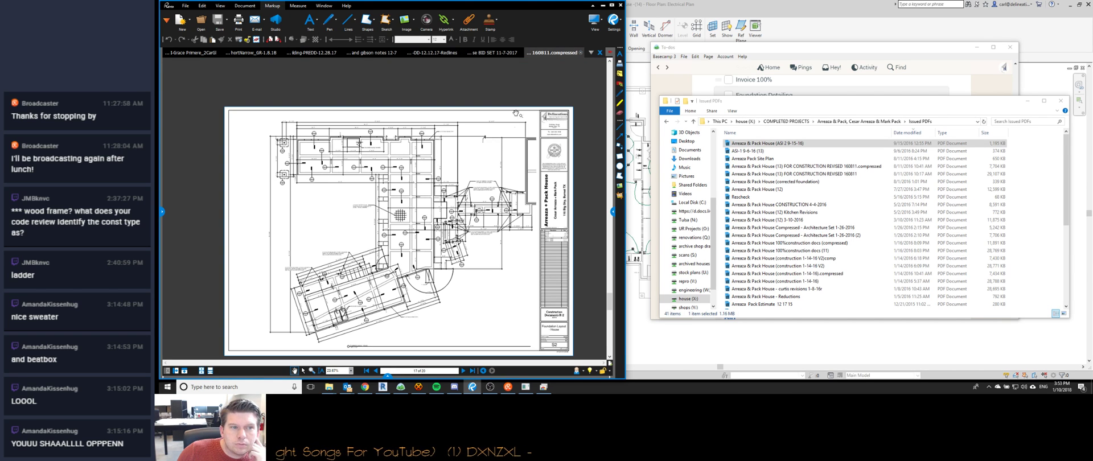
{"action": "left_click", "coordinate": [377, 371]}
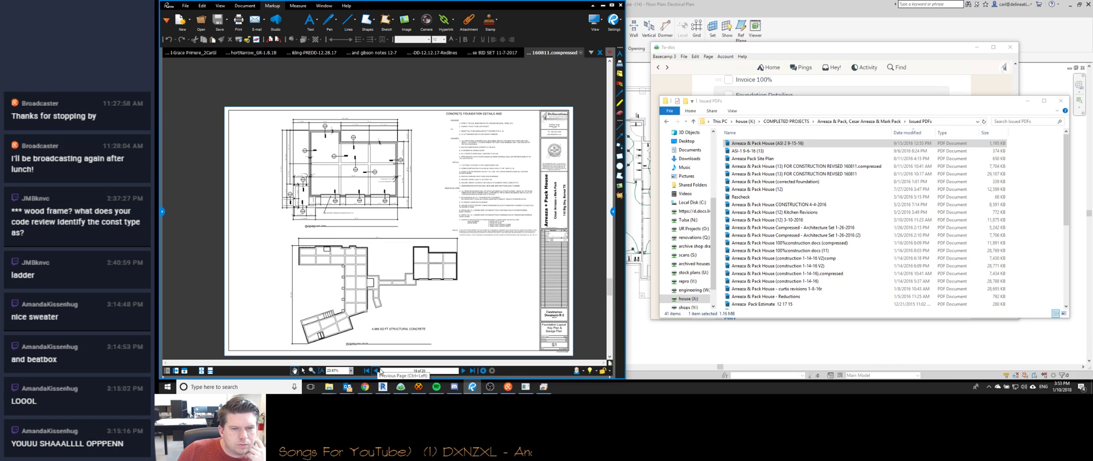
{"action": "left_click", "coordinate": [464, 370]}
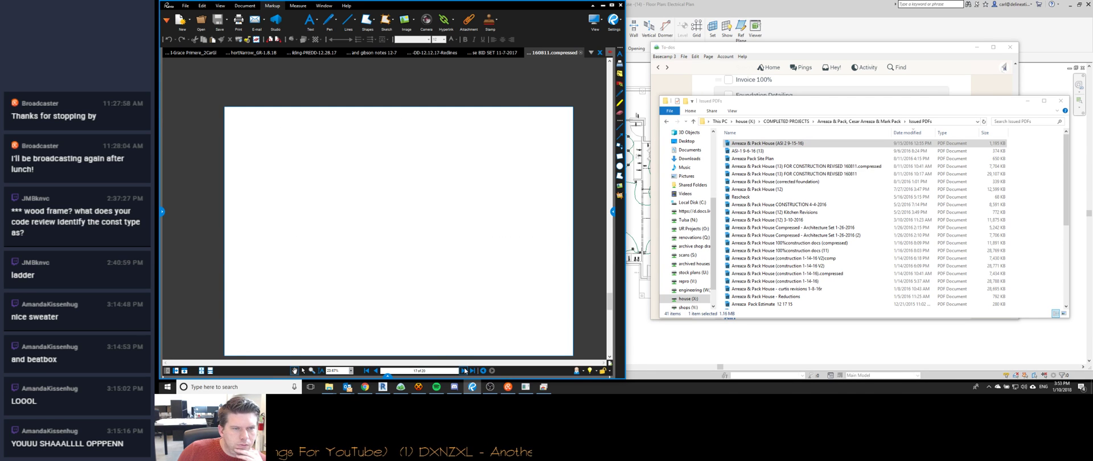
{"action": "left_click", "coordinate": [464, 371]}
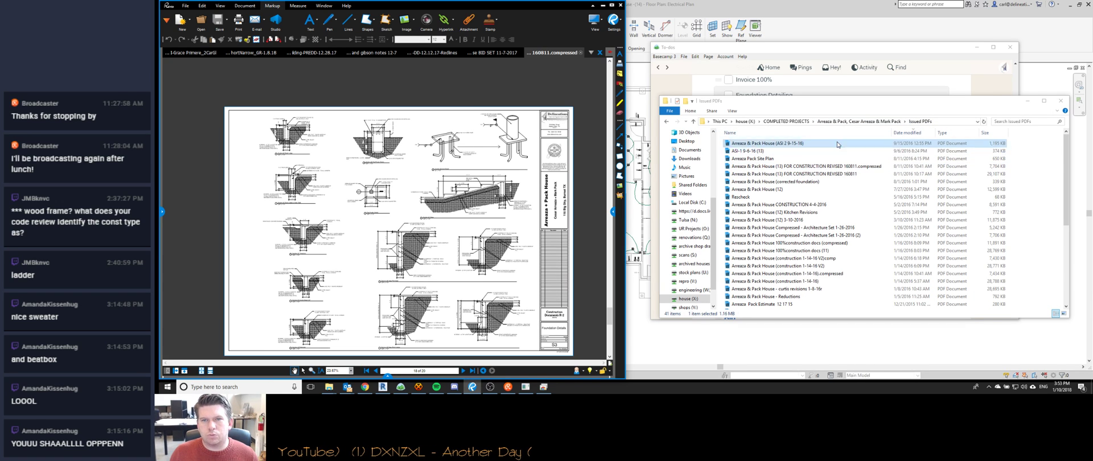
{"action": "left_click", "coordinate": [783, 166]}
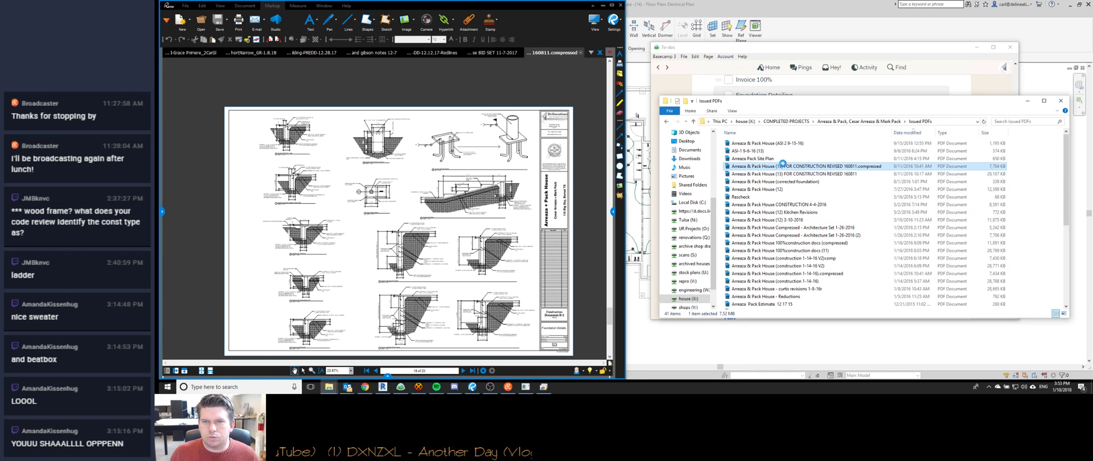
Add 'Arreaza + Pack House document' to the description, followed by the PDF's copied path.
{"action": "right_click", "coordinate": [784, 167]}
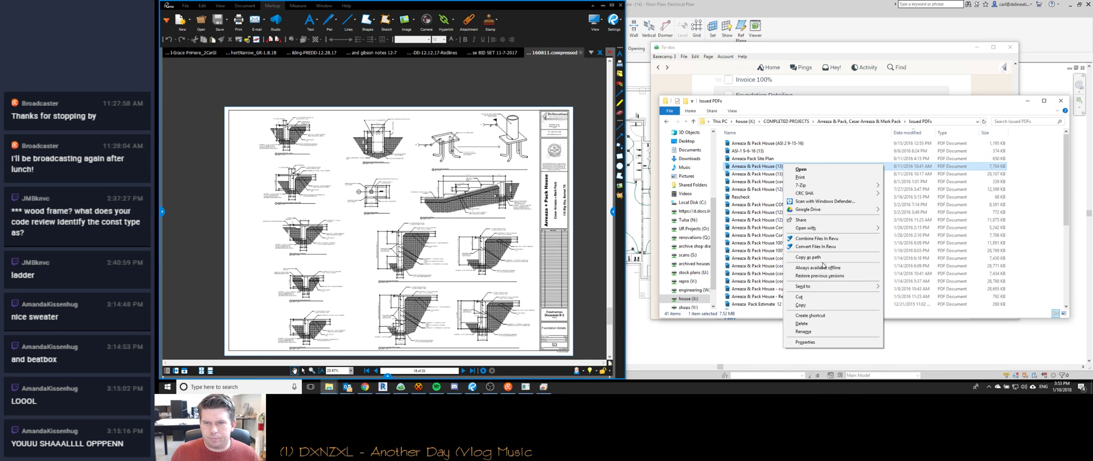
{"action": "left_click", "coordinate": [819, 258]}
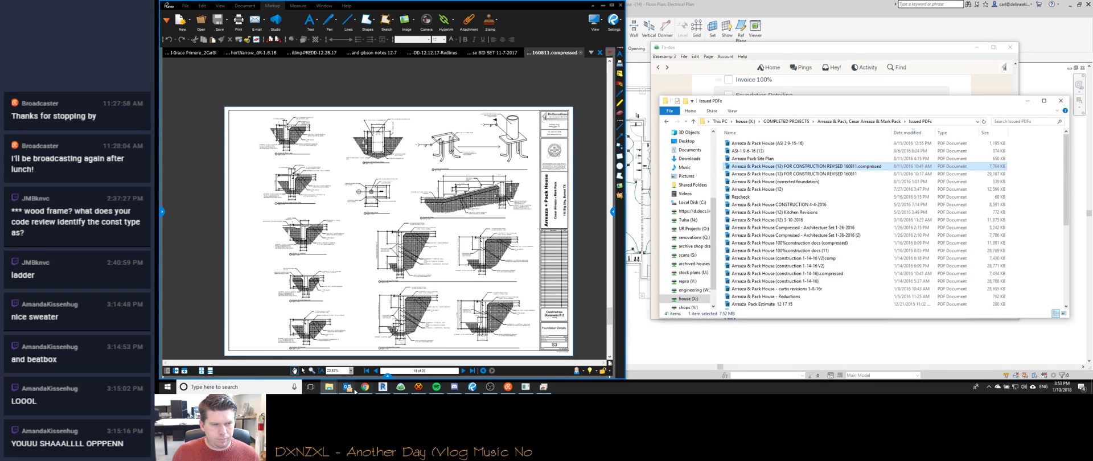
{"action": "left_click", "coordinate": [401, 387]}
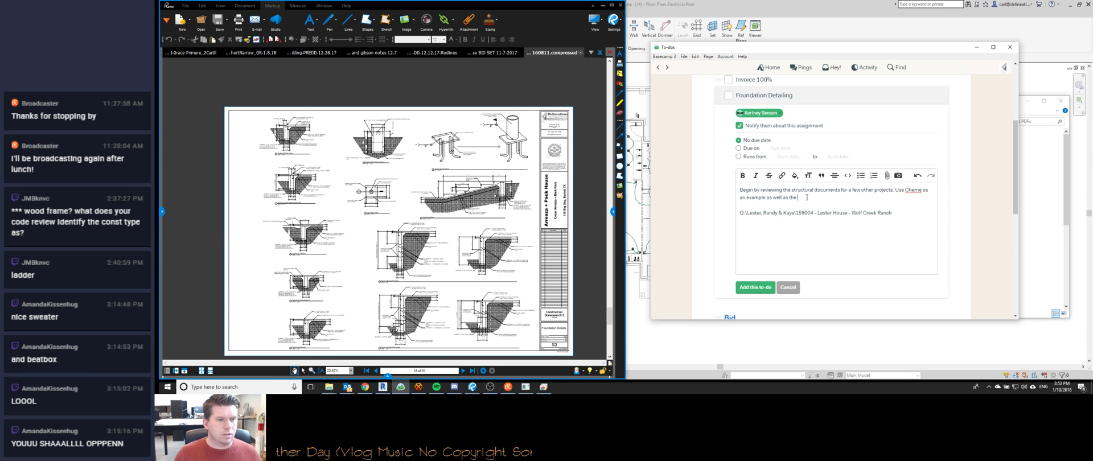
{"action": "type", "text": "Ar"}
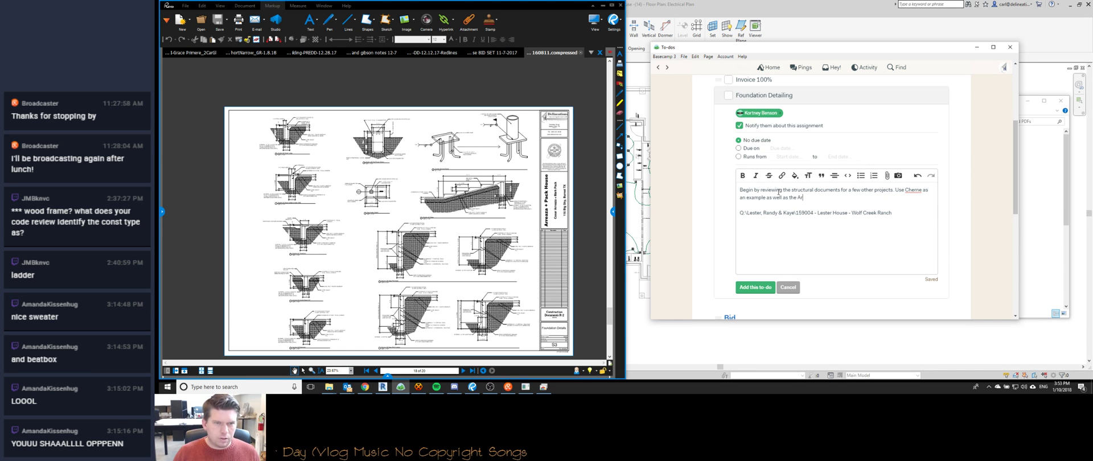
{"action": "type", "text": "reaza + Pack House"}
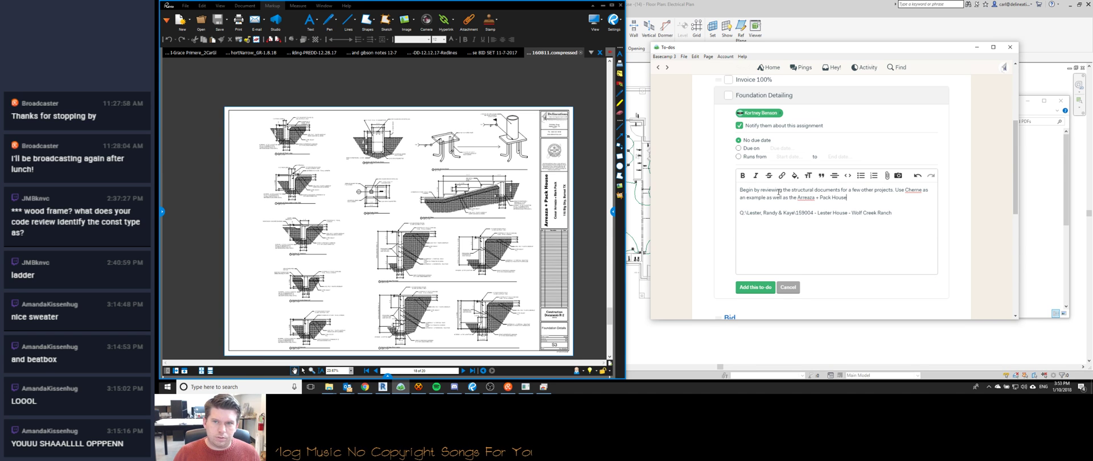
{"action": "type", "text": " documents:"}
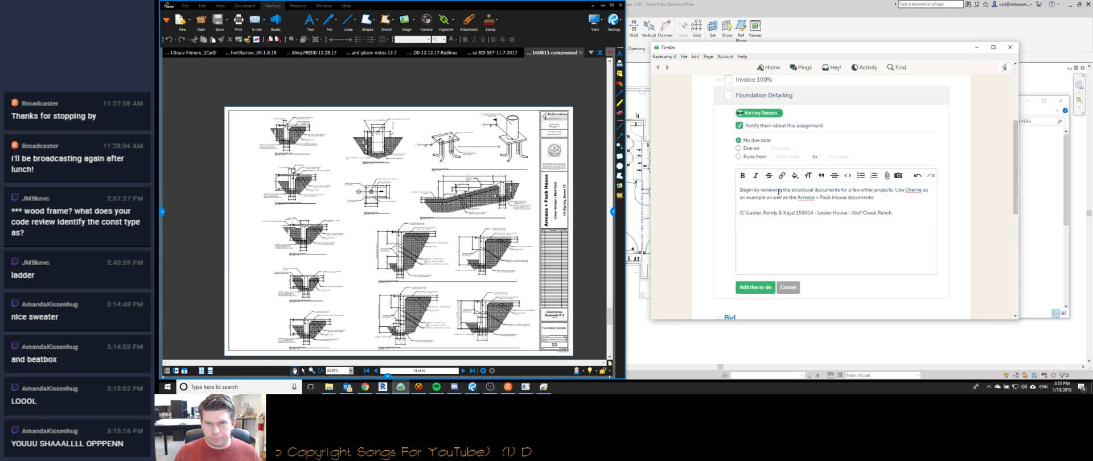
{"action": "key", "text": "Return"}
{"action": "key", "text": "ctrl+v"}
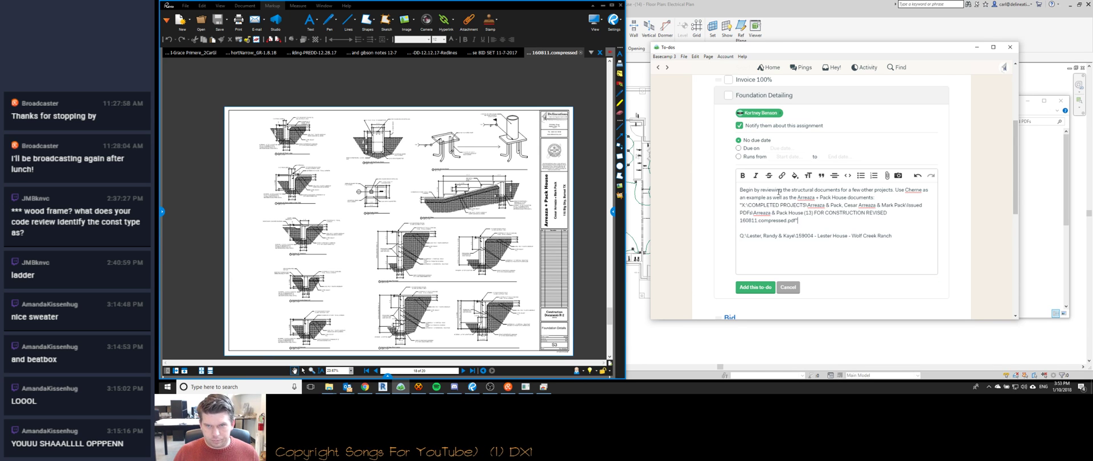
{"action": "key", "text": "Return"}
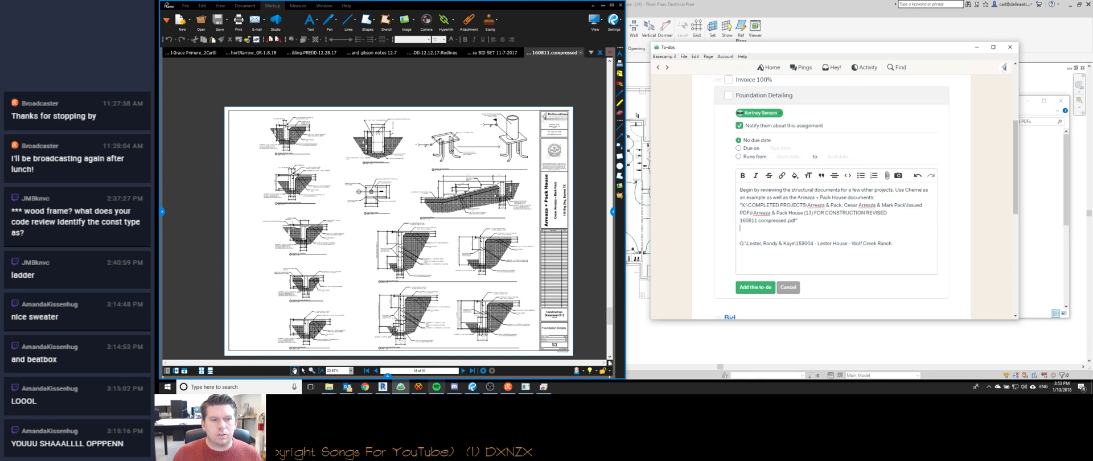
Close the Arreaza & Pack House set and go back up to the house (X:) drive in Explorer.
{"action": "left_click", "coordinate": [580, 54]}
{"action": "left_click", "coordinate": [581, 53]}
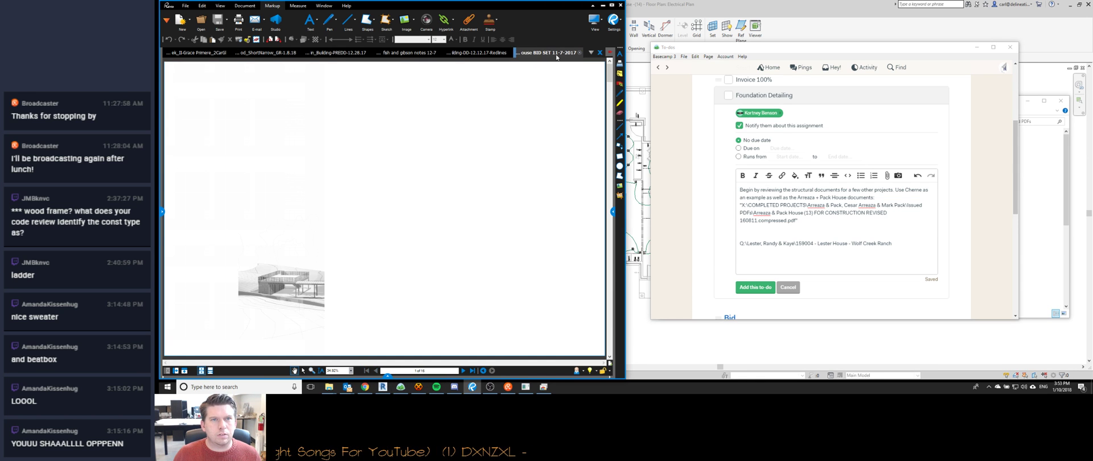
{"action": "left_click", "coordinate": [877, 24]}
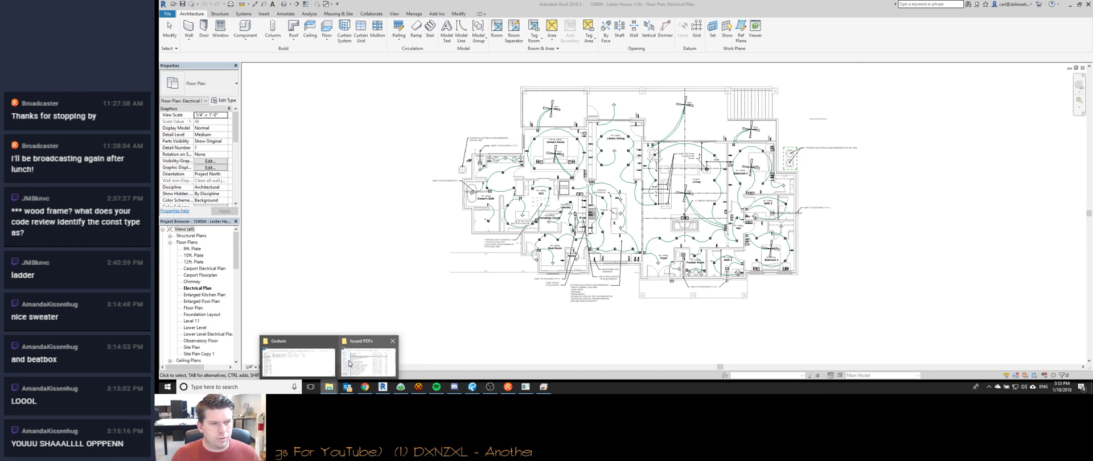
{"action": "mouse_move", "coordinate": [350, 361]}
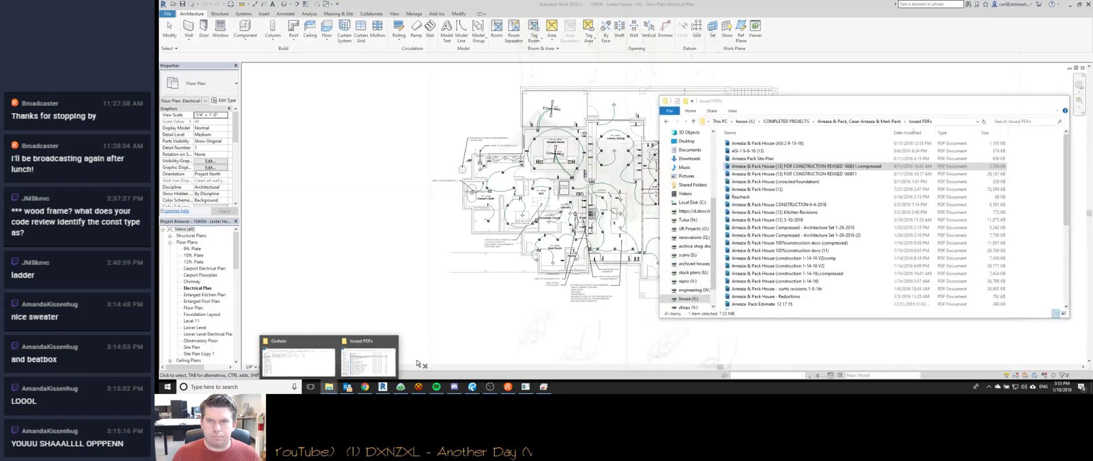
{"action": "left_click", "coordinate": [380, 363]}
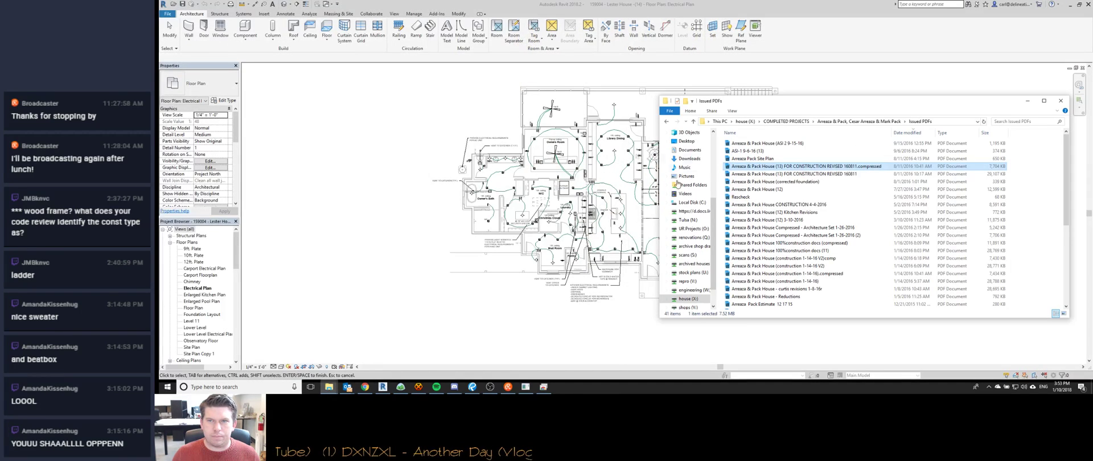
{"action": "left_click", "coordinate": [787, 122]}
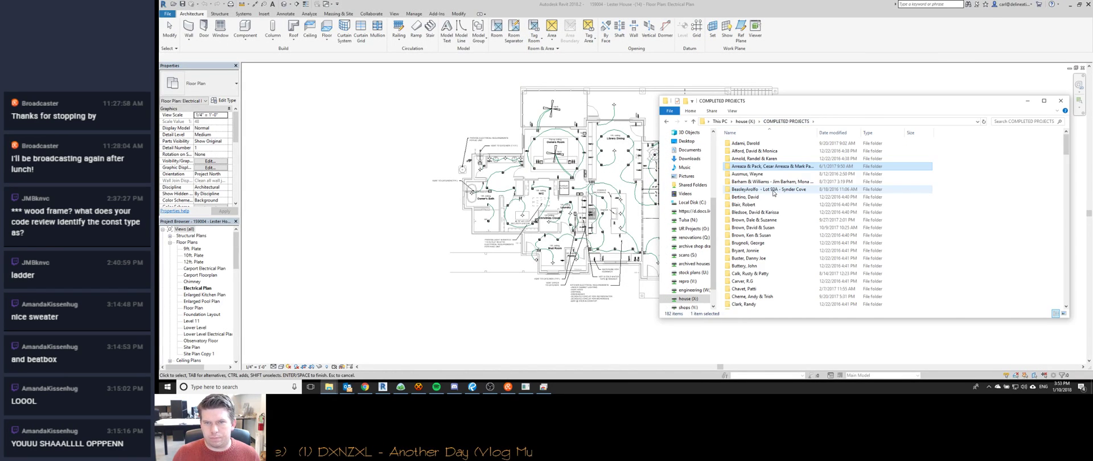
{"action": "left_click", "coordinate": [746, 122]}
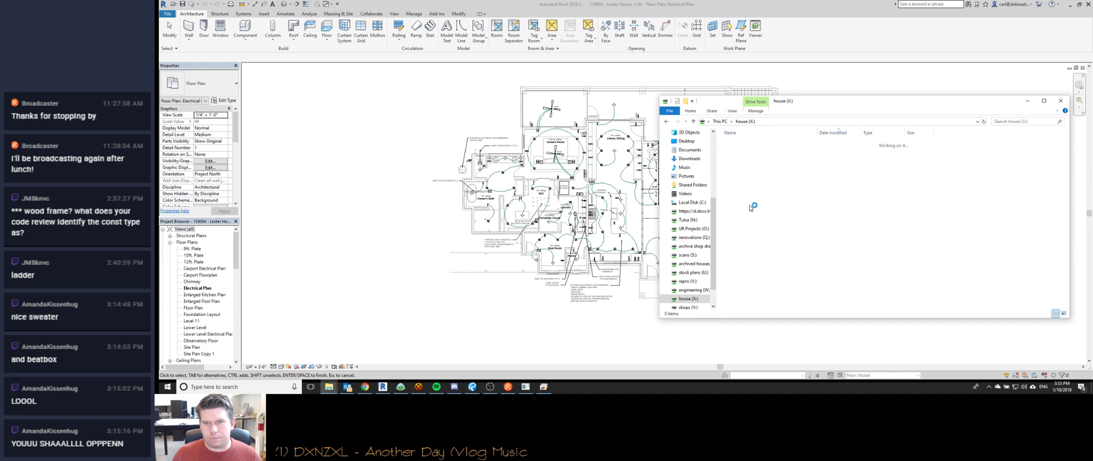
Open Cherne House 2's Issued PDFs folder, sort newest first, and open the latest PDF.
{"action": "scroll", "coordinate": [753, 204], "scroll_direction": "up", "scroll_amount": 4}
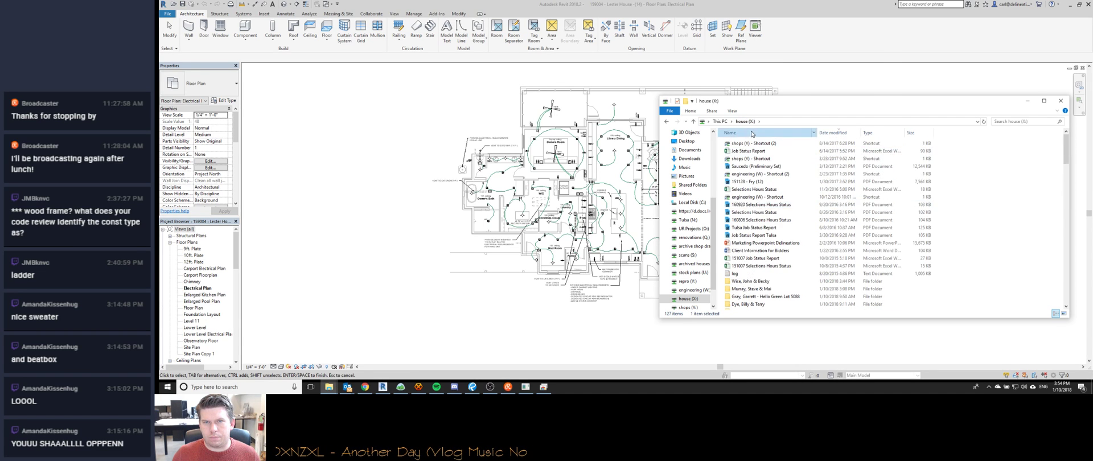
{"action": "double_click", "coordinate": [752, 221]}
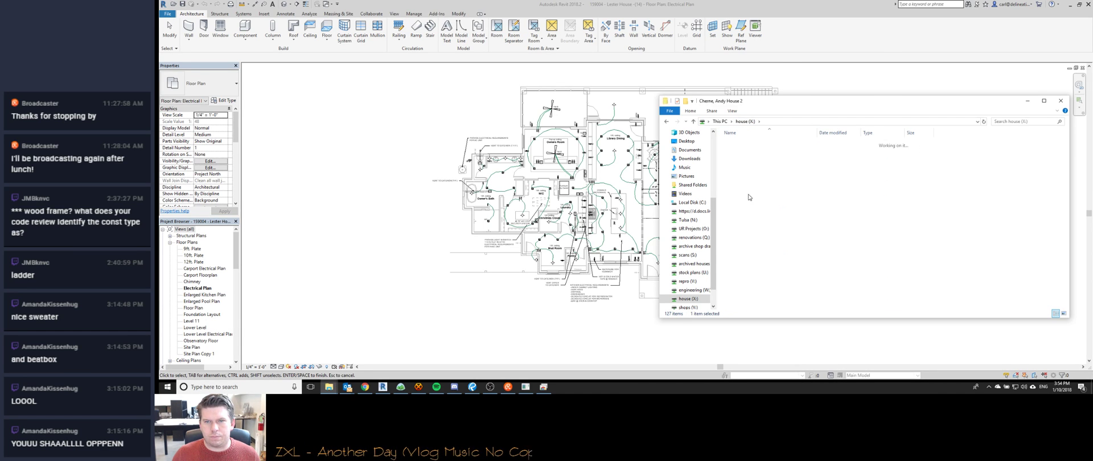
{"action": "double_click", "coordinate": [763, 250]}
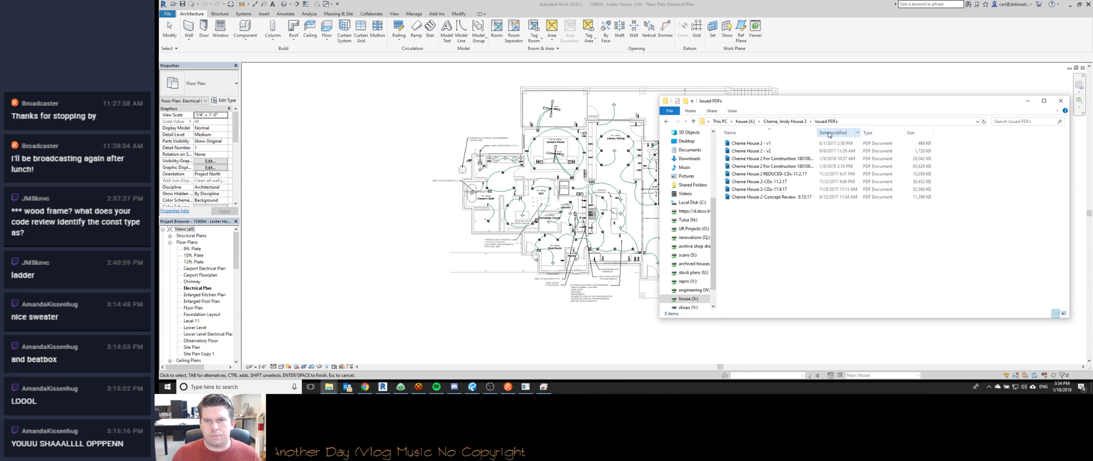
{"action": "left_click", "coordinate": [822, 134]}
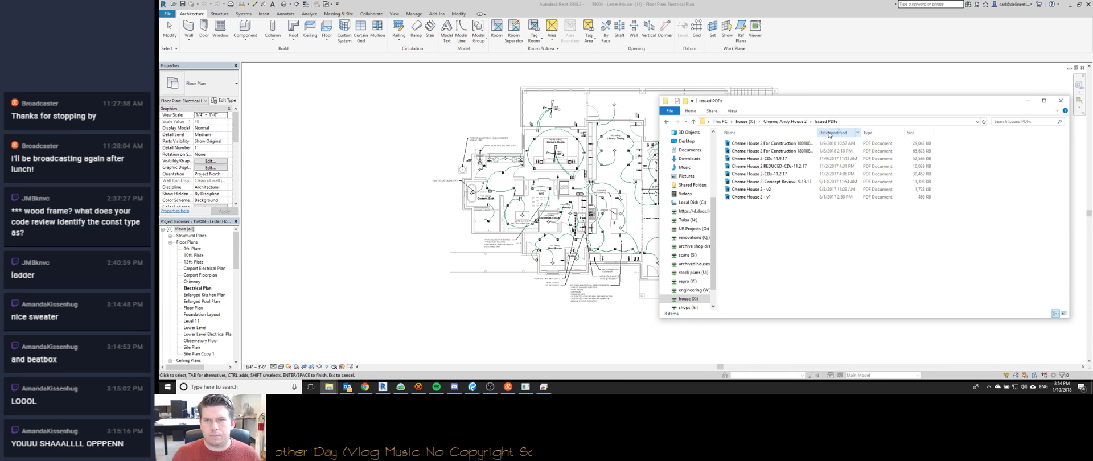
{"action": "double_click", "coordinate": [785, 145]}
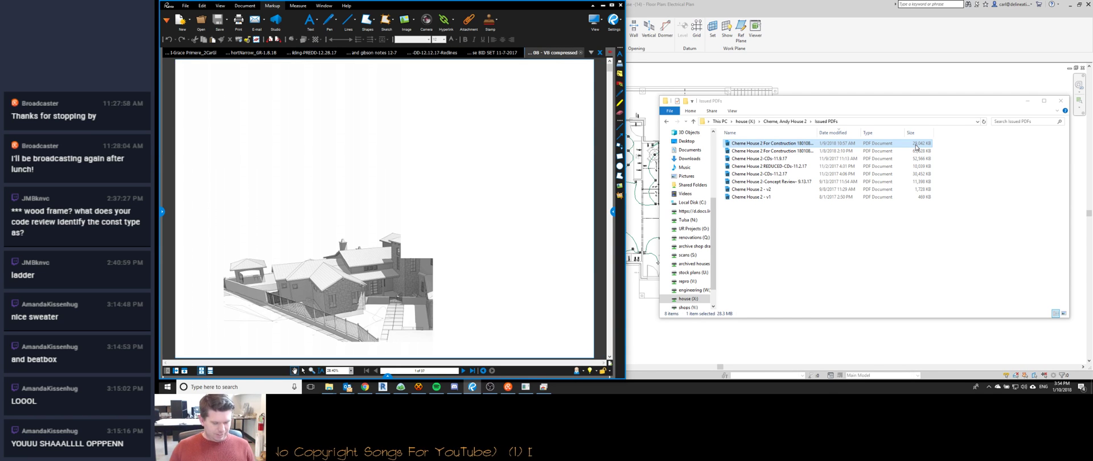
Copy the Cherne House PDF's path, then page back from the last sheet to SL-2 slab layout.
{"action": "right_click", "coordinate": [798, 146]}
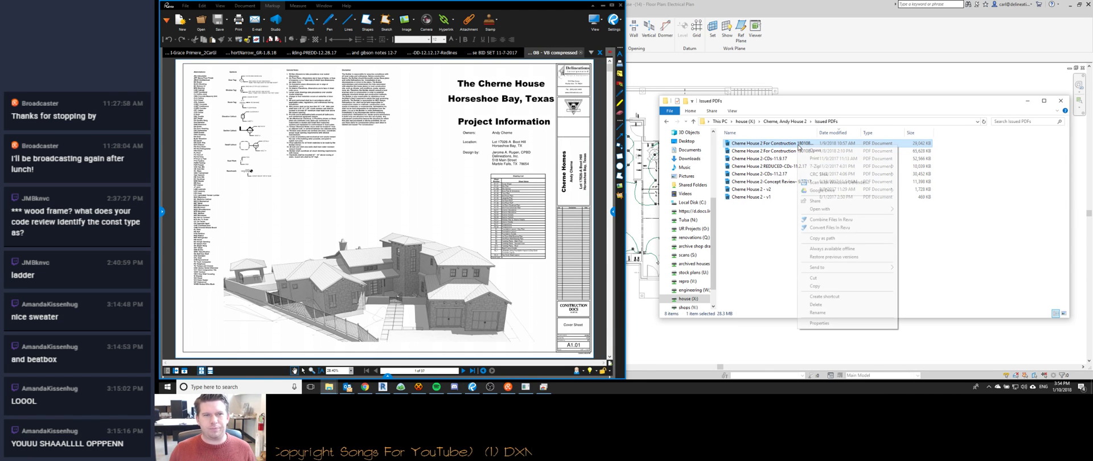
{"action": "left_click", "coordinate": [823, 238]}
{"action": "left_click", "coordinate": [475, 371]}
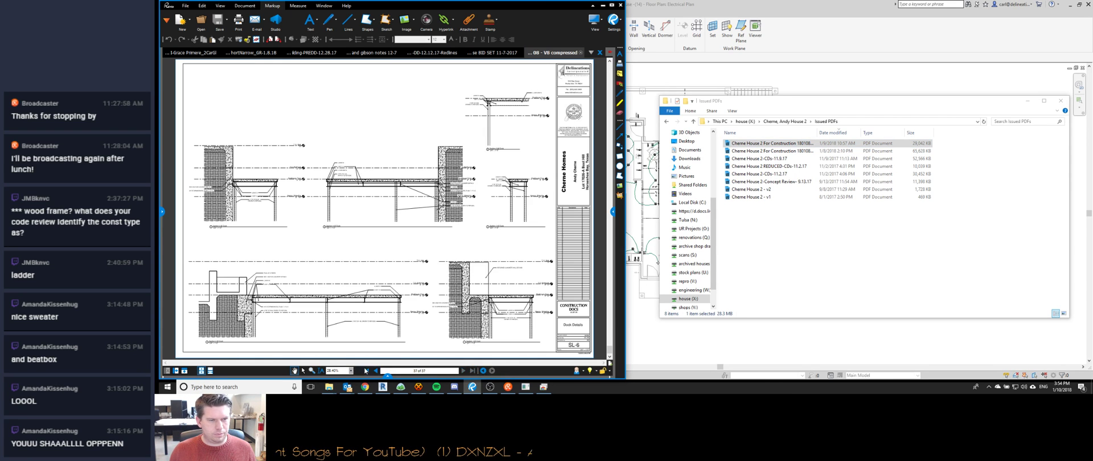
{"action": "left_click", "coordinate": [376, 371]}
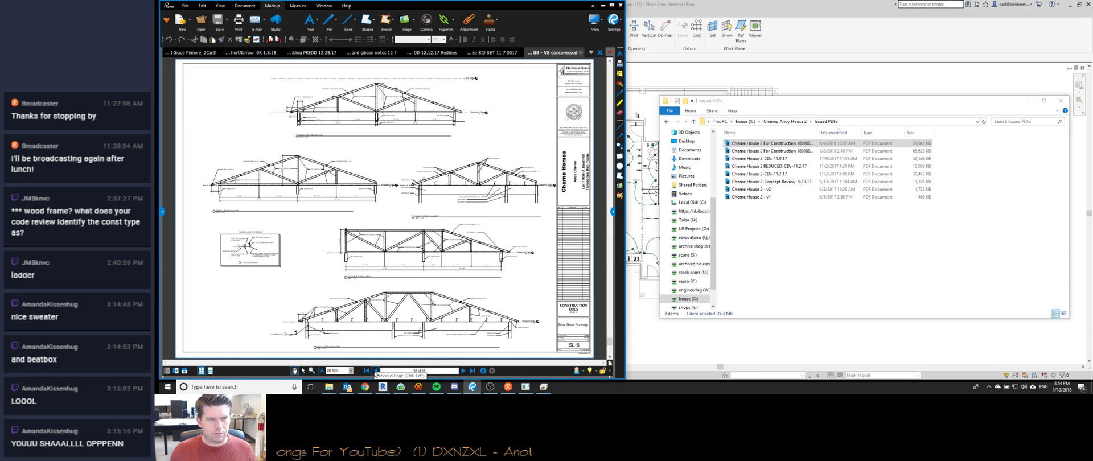
{"action": "left_click", "coordinate": [376, 371]}
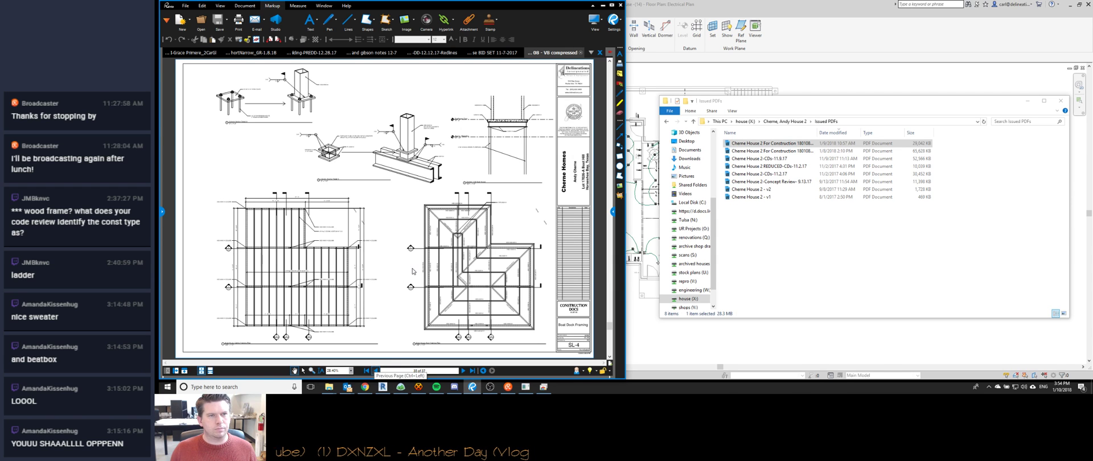
{"action": "left_click", "coordinate": [375, 370]}
{"action": "left_click", "coordinate": [376, 370]}
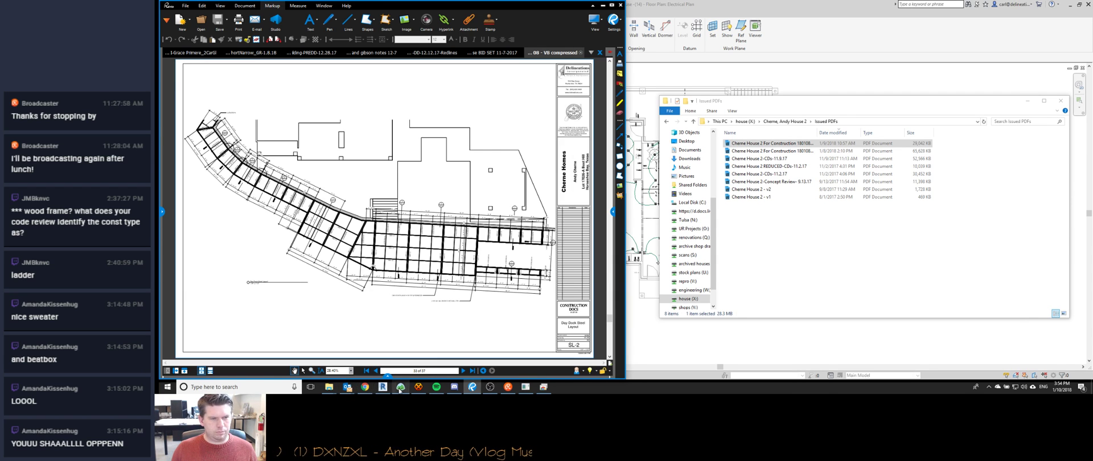
{"action": "left_click", "coordinate": [401, 387]}
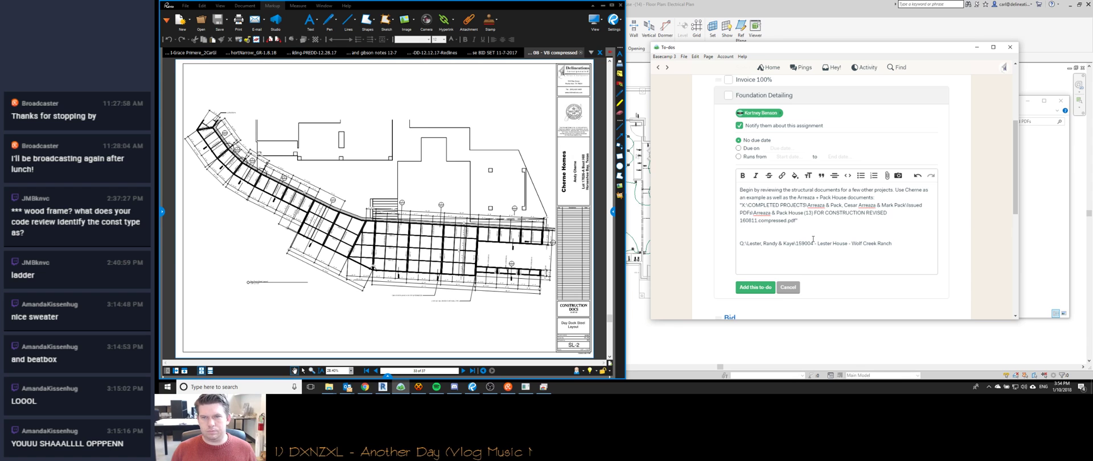
Paste the Cherne House path and add slab-foundation sheet instructions citing the 2 reference projects.
{"action": "key", "text": "ctrl+v"}
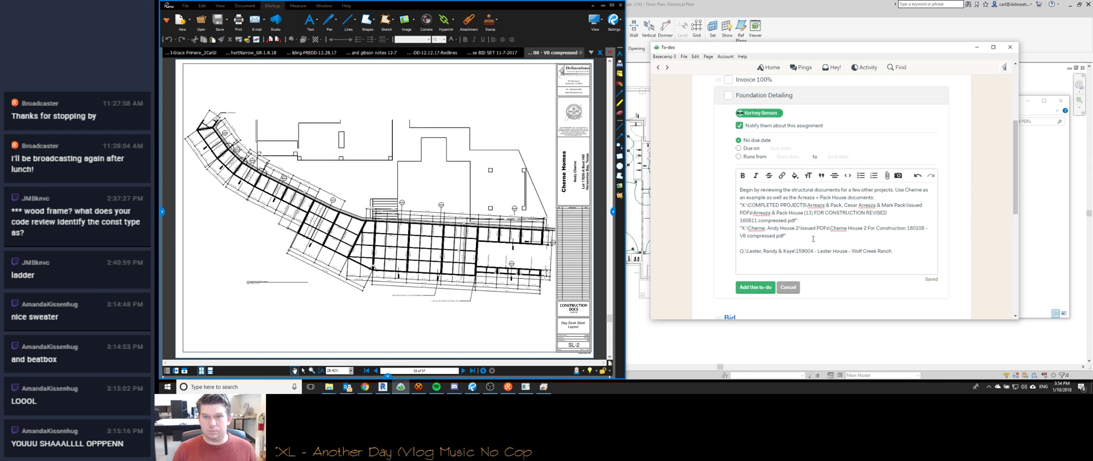
{"action": "key", "text": "Return"}
{"action": "key", "text": "Return"}
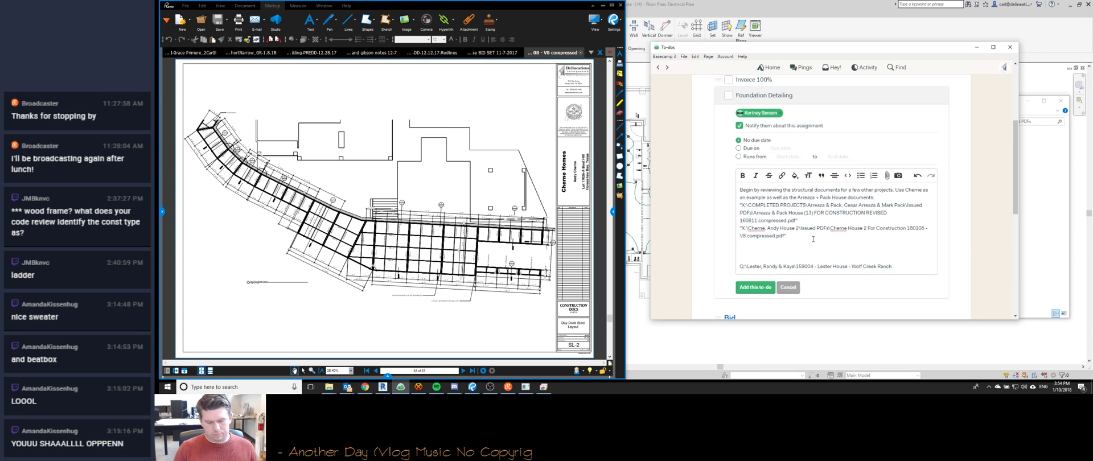
{"action": "type", "text": "Review th"}
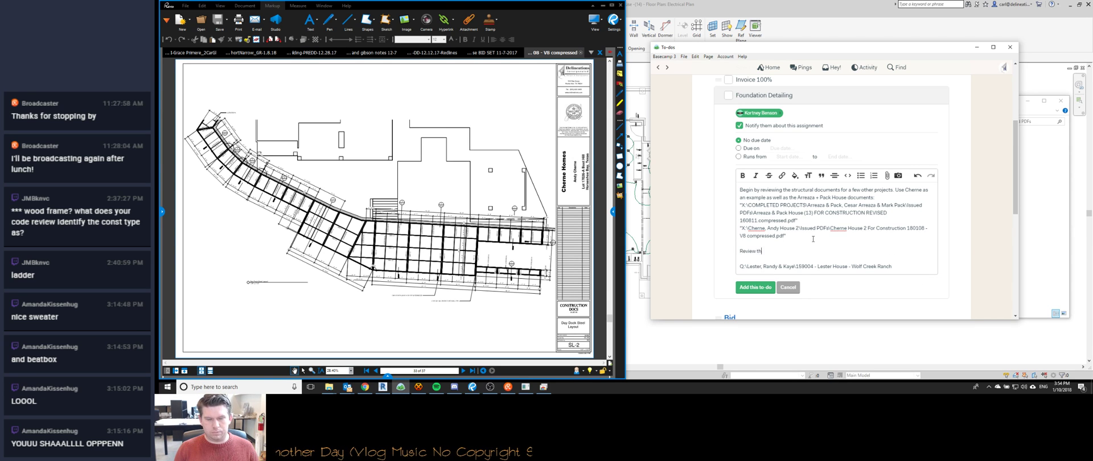
{"action": "type", "text": "e structural drawings for these"}
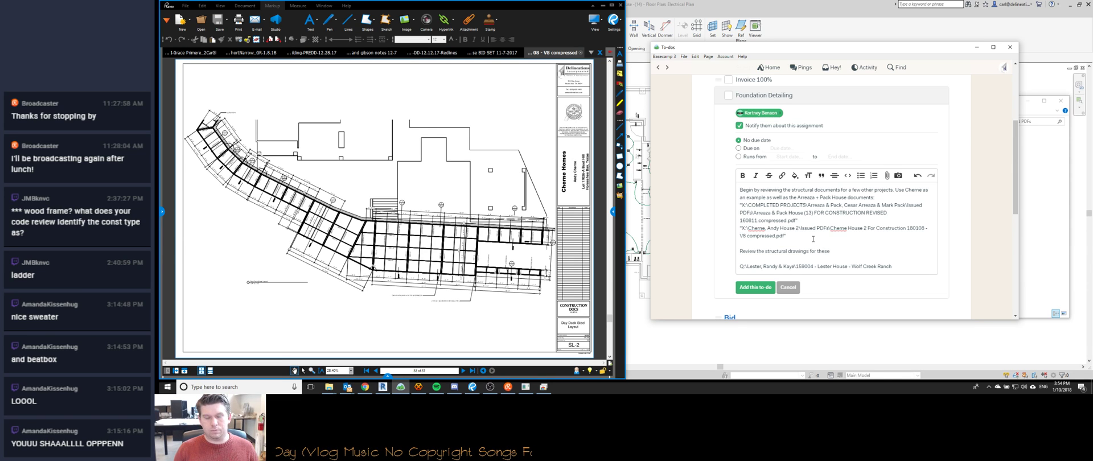
{"action": "type", "text": ", specifically how the details are call"}
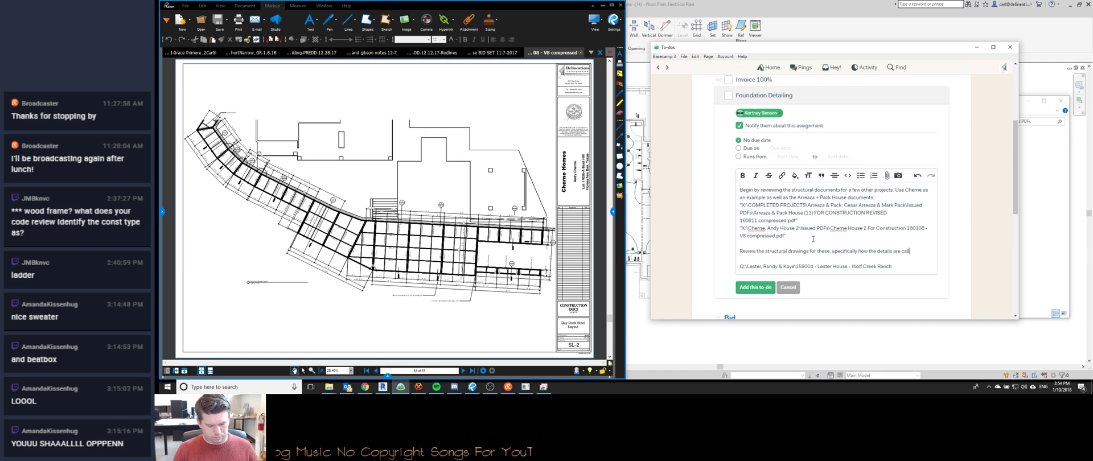
{"action": "type", "text": "ed out from the slab pl"}
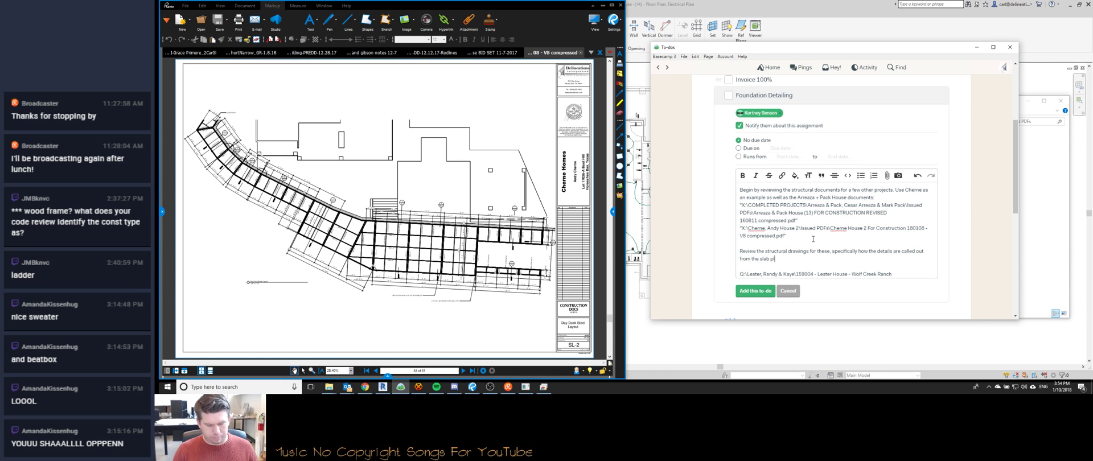
{"action": "type", "text": "an. You w"}
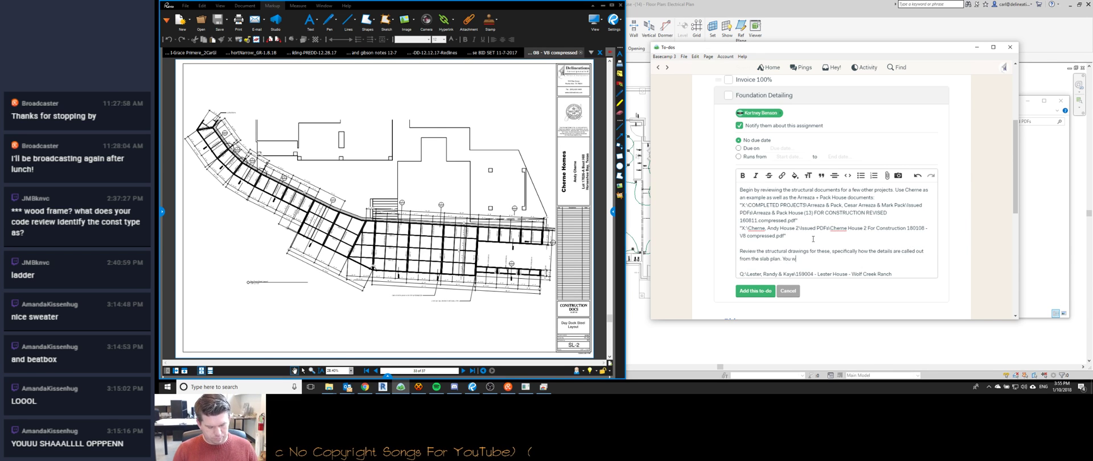
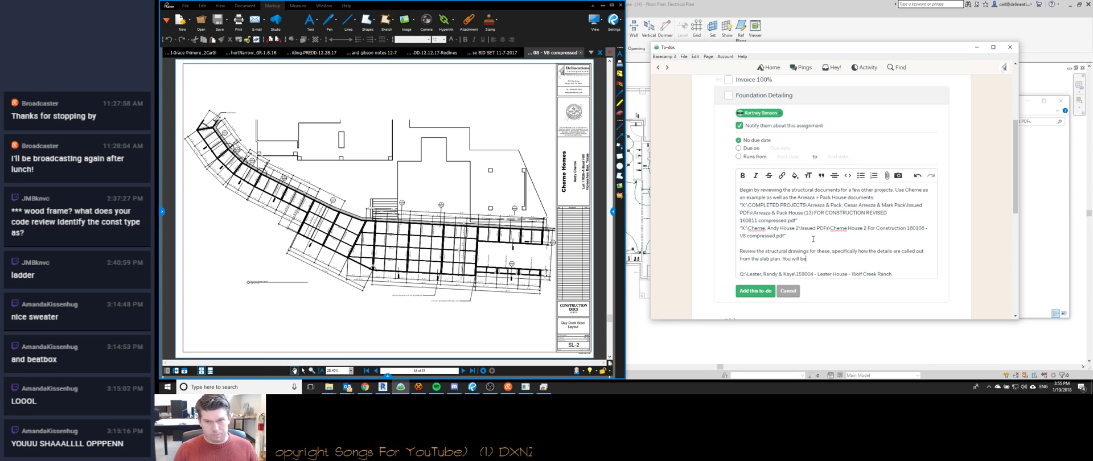
{"action": "type", "text": "setting up the slab foun"}
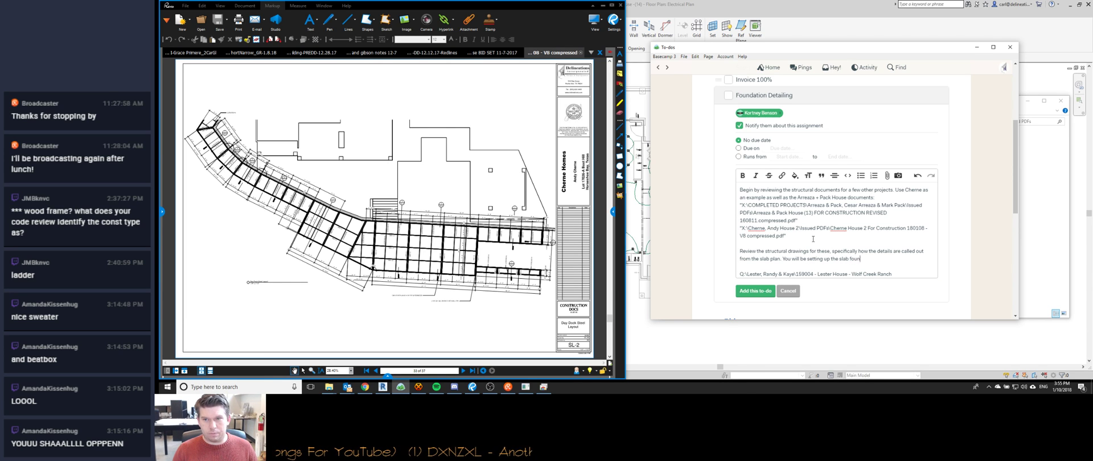
{"action": "type", "text": "dation sheets and"}
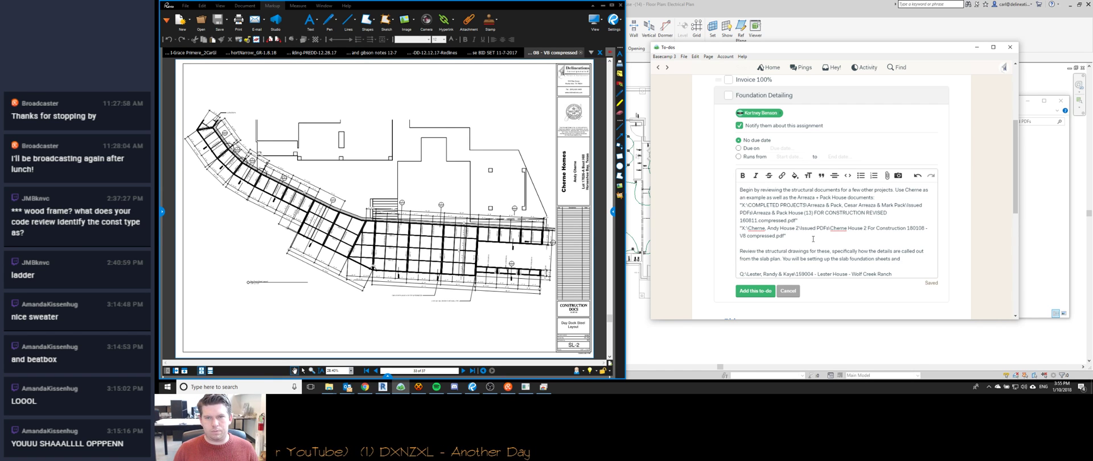
{"action": "type", "text": "  pulling in details from th"}
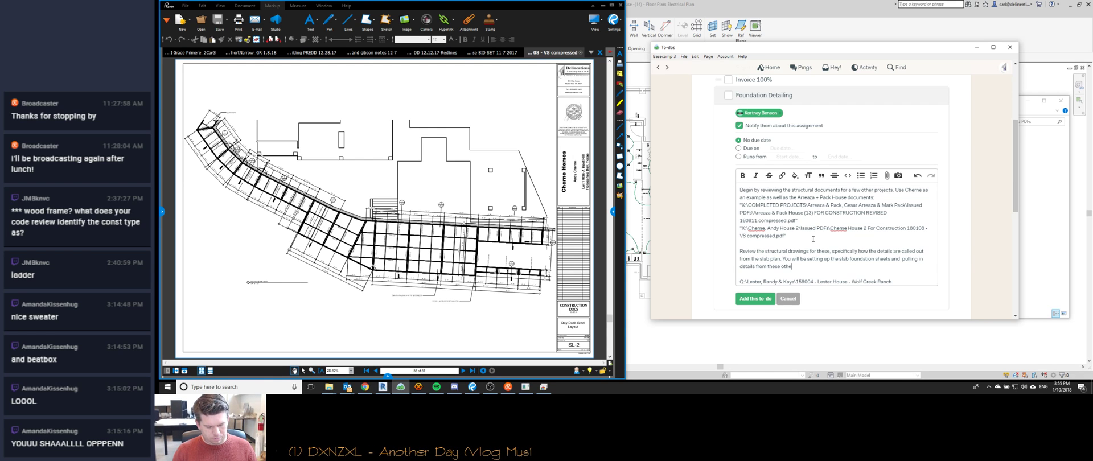
{"action": "type", "text": "ese other projects and referencing to them"}
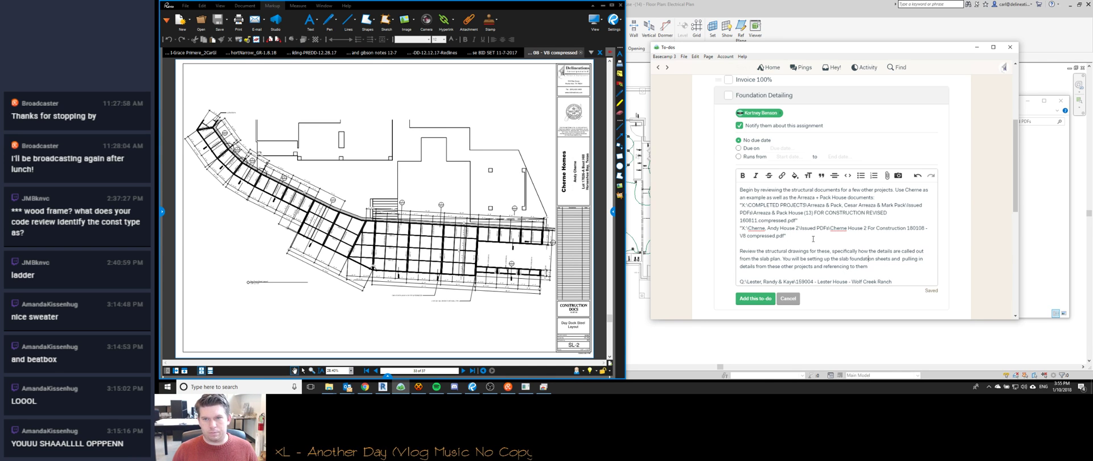
{"action": "key", "text": "Up"}
{"action": "key", "text": "Home"}
{"action": "key", "text": "ctrl+Right"}
{"action": "key", "text": "ctrl+Right"}
{"action": "key", "text": "ctrl+Right"}
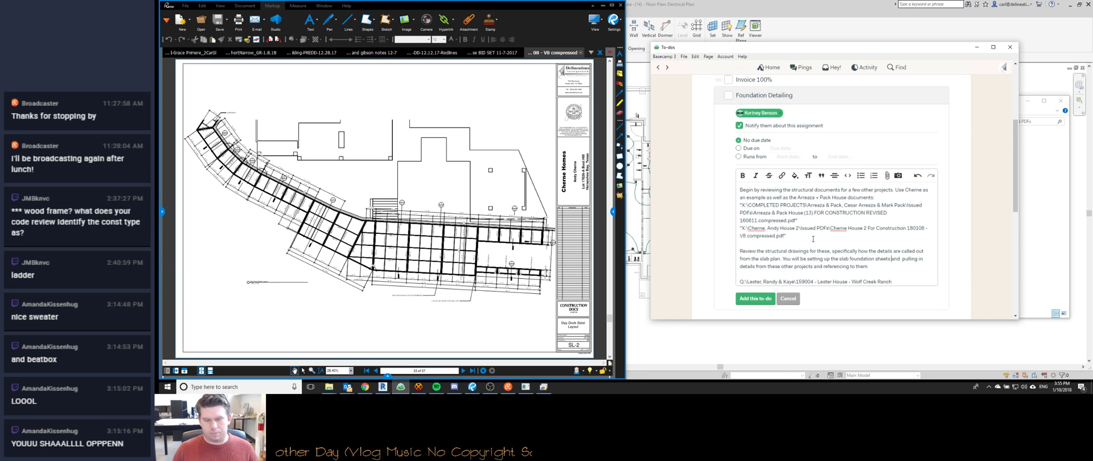
{"action": "type", "text": "documentin"}
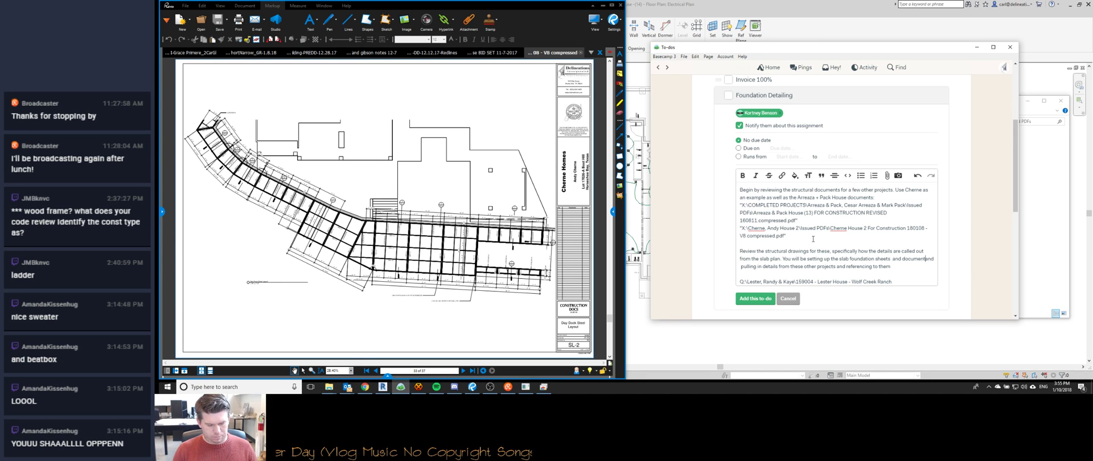
{"action": "type", "text": "g them "}
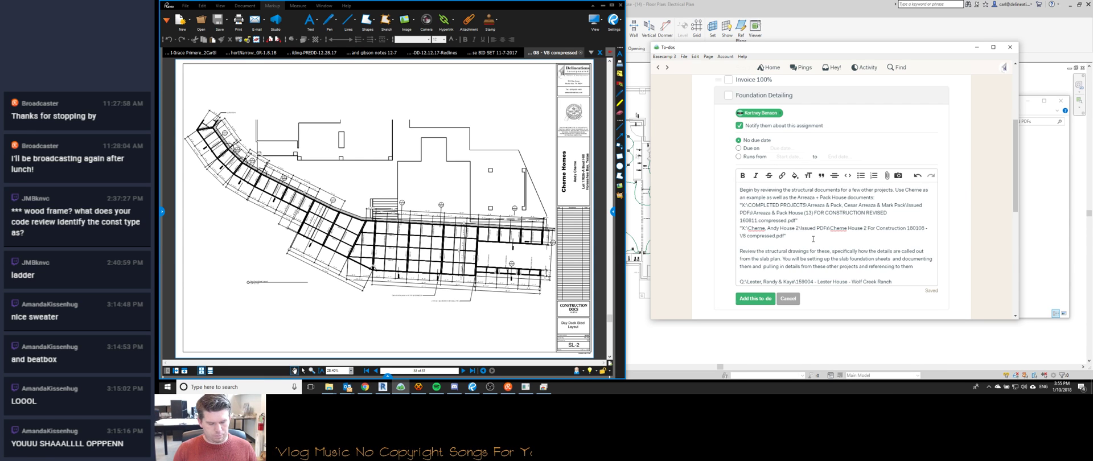
{"action": "type", "text": "similar to as show"}
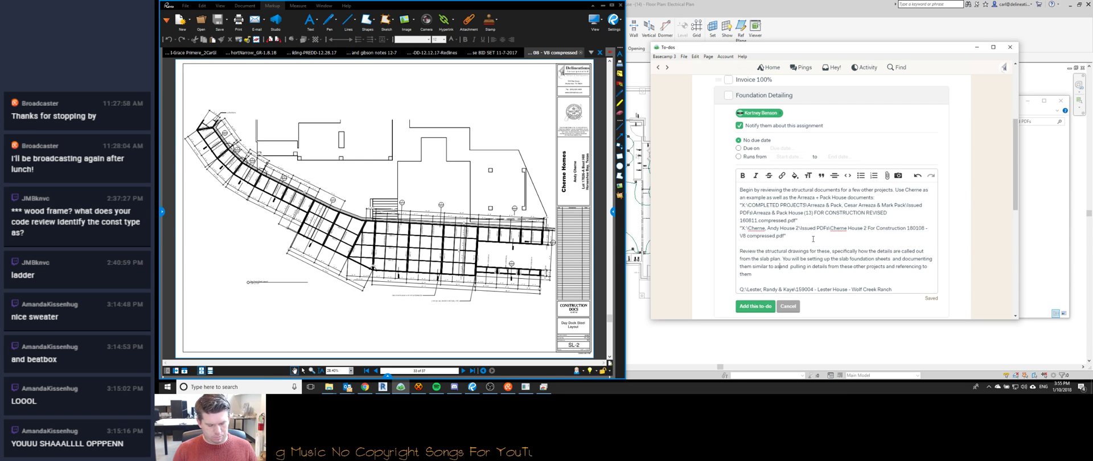
{"action": "type", "text": "n in the 2 reference projects above."}
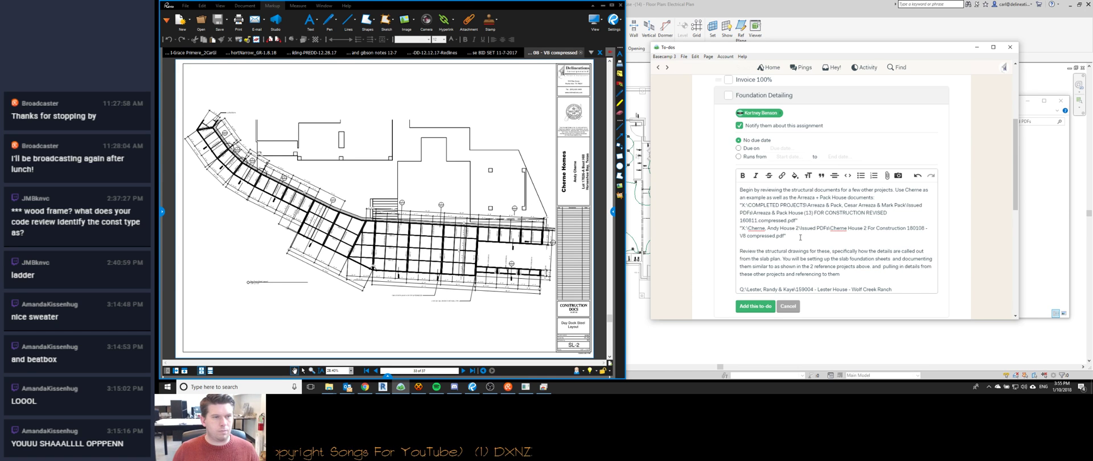
Close the Cherne House set in Bluebeam and jump to the bid set's last sheet.
{"action": "left_click", "coordinate": [346, 192]}
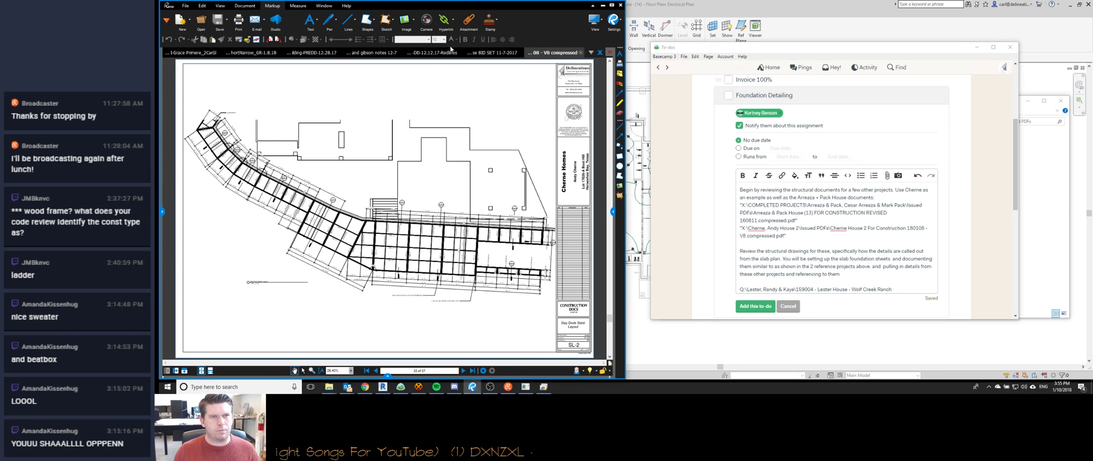
{"action": "left_click", "coordinate": [580, 53]}
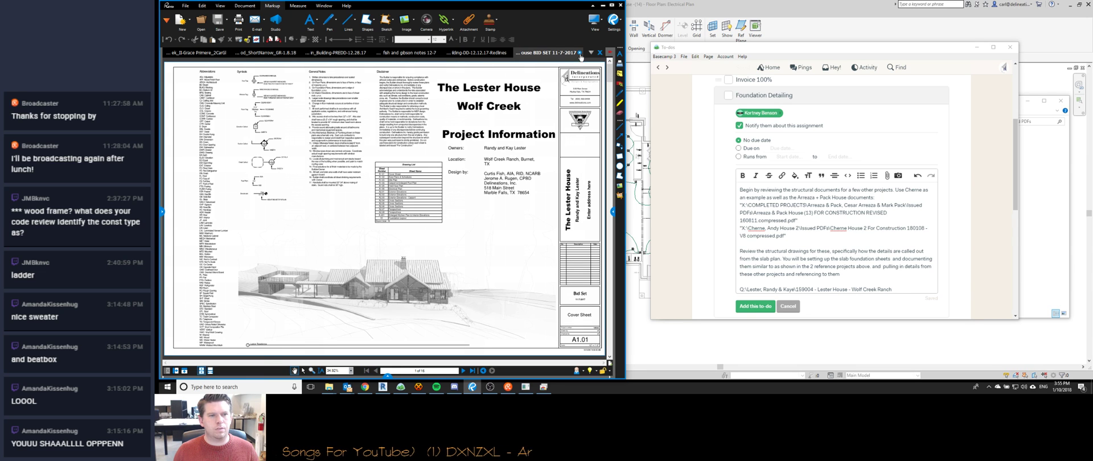
{"action": "left_click", "coordinate": [472, 371]}
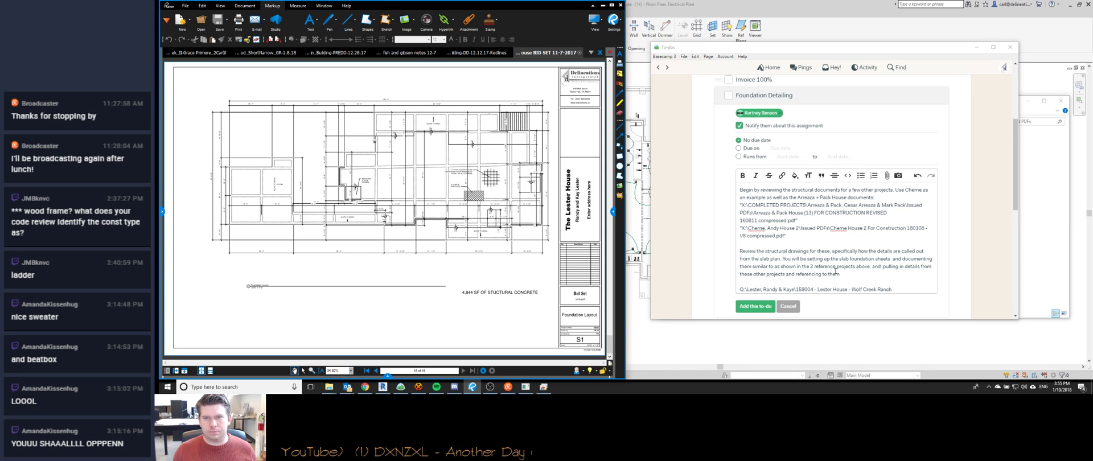
Explain that the foundation plan only needs detail sections, and offer to visit after they review the previous project.
{"action": "left_click", "coordinate": [893, 259]}
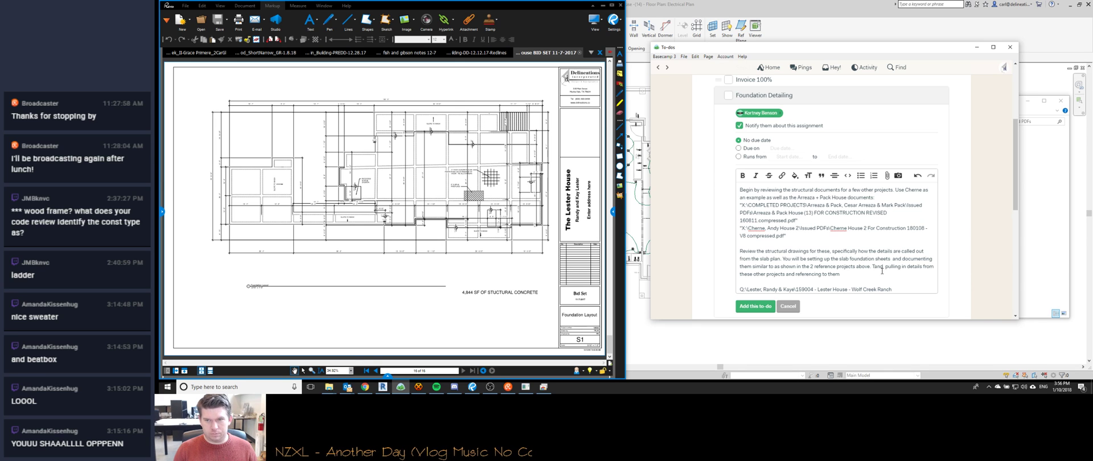
{"action": "type", "text": "The "}
{"action": "type", "text": "foundations p"}
{"action": "type", "text": "lan is already dimens"}
{"action": "type", "text": "ionsed and "}
{"action": "type", "text": "noted, we just need "}
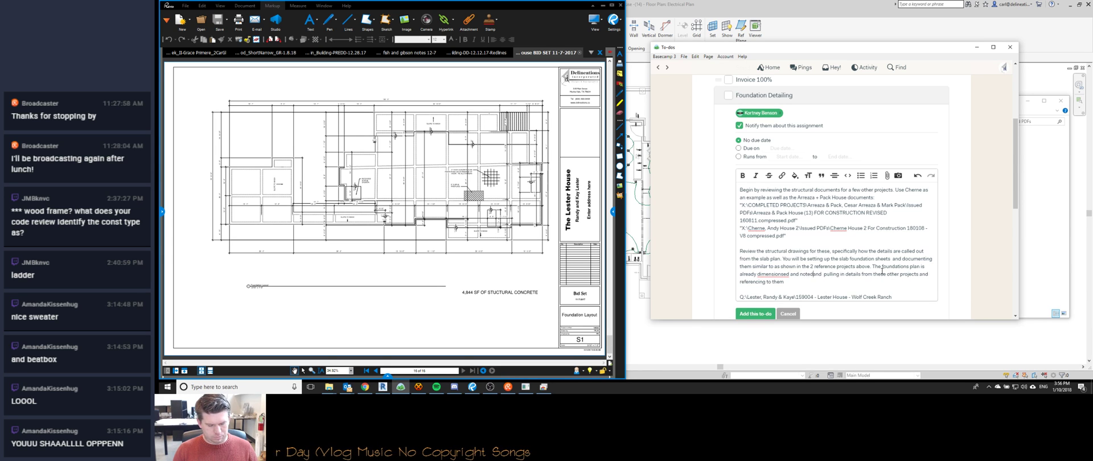
{"action": "type", "text": "to crete sec"}
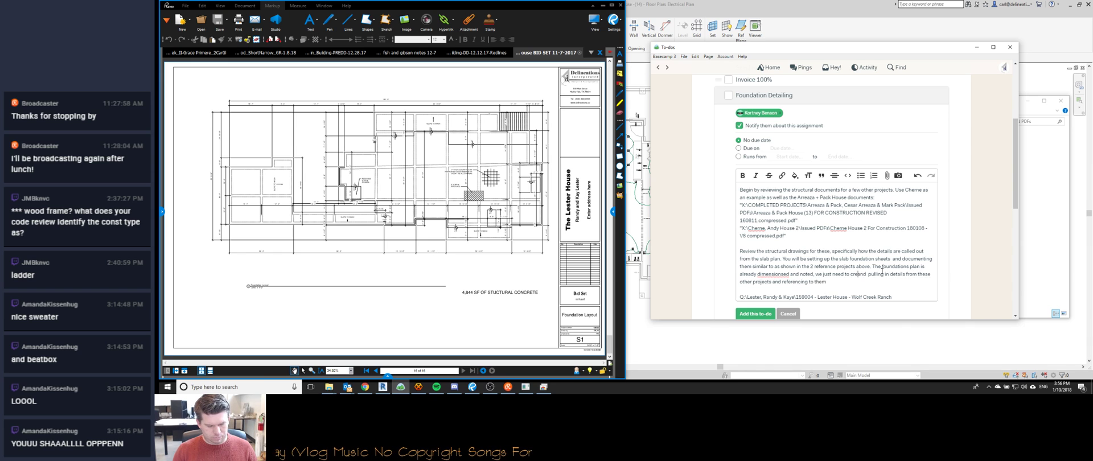
{"action": "key", "text": "BackSpace"}
{"action": "key", "text": "BackSpace"}
{"action": "key", "text": "BackSpace"}
{"action": "key", "text": "BackSpace"}
{"action": "key", "text": "BackSpace"}
{"action": "key", "text": "BackSpace"}
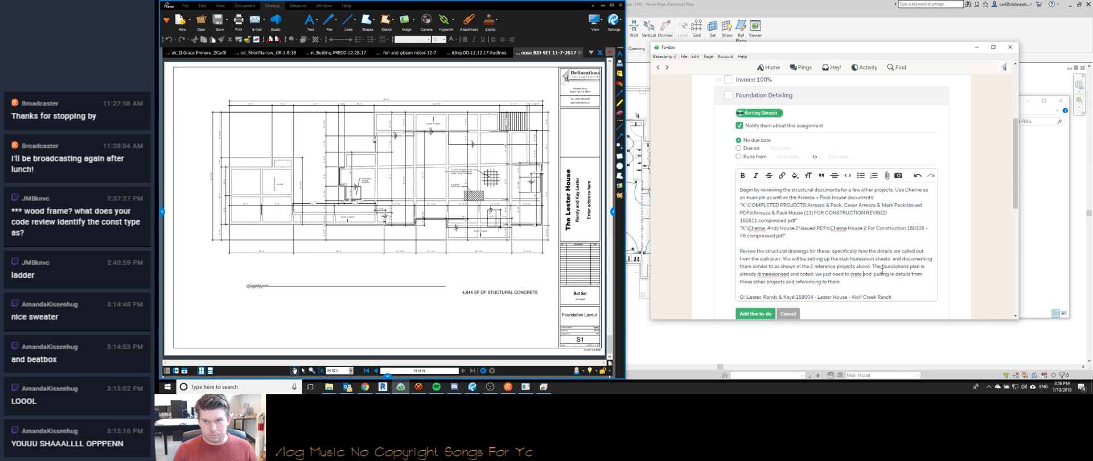
{"action": "type", "text": "at"}
{"action": "type", "text": "e detai"}
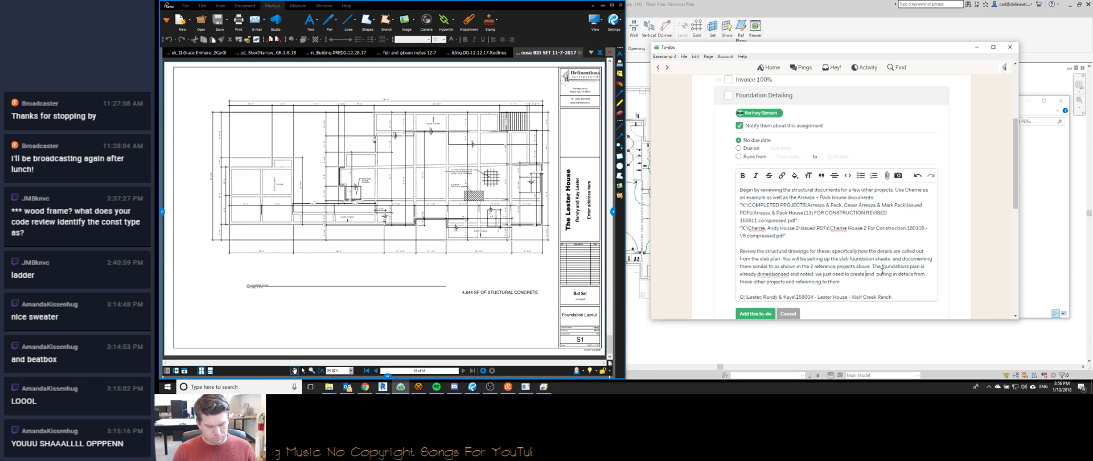
{"action": "type", "text": "l sections"}
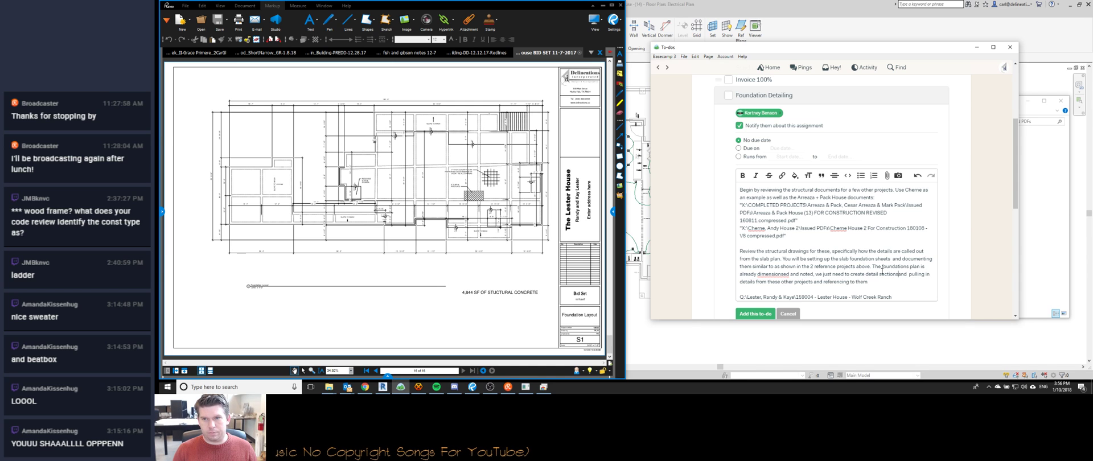
{"action": "type", "text": " and reference to th"}
{"action": "type", "text": "em. You"}
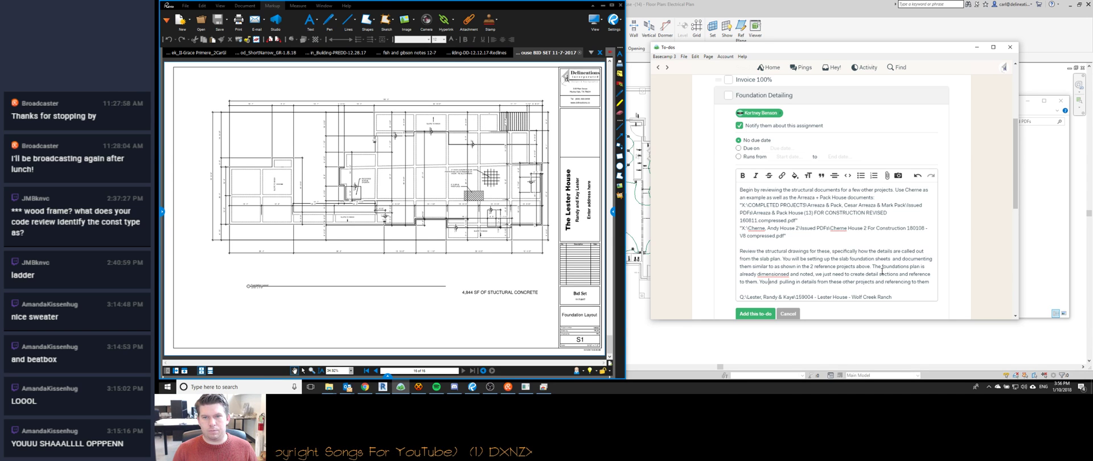
{"action": "type", "text": " can do this by"}
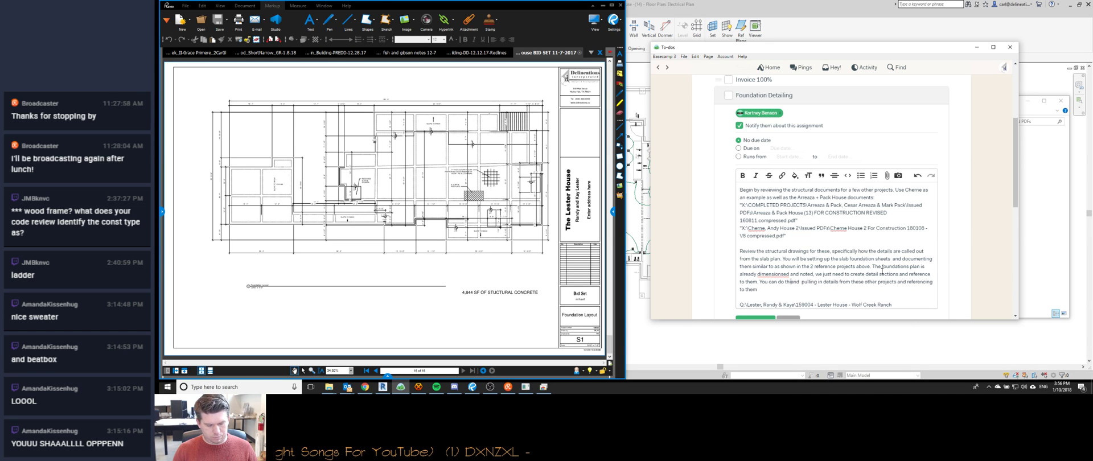
{"action": "key", "text": "Delete"}
{"action": "key", "text": "Delete"}
{"action": "key", "text": "Delete"}
{"action": "key", "text": "Delete"}
{"action": "key", "text": "Down"}
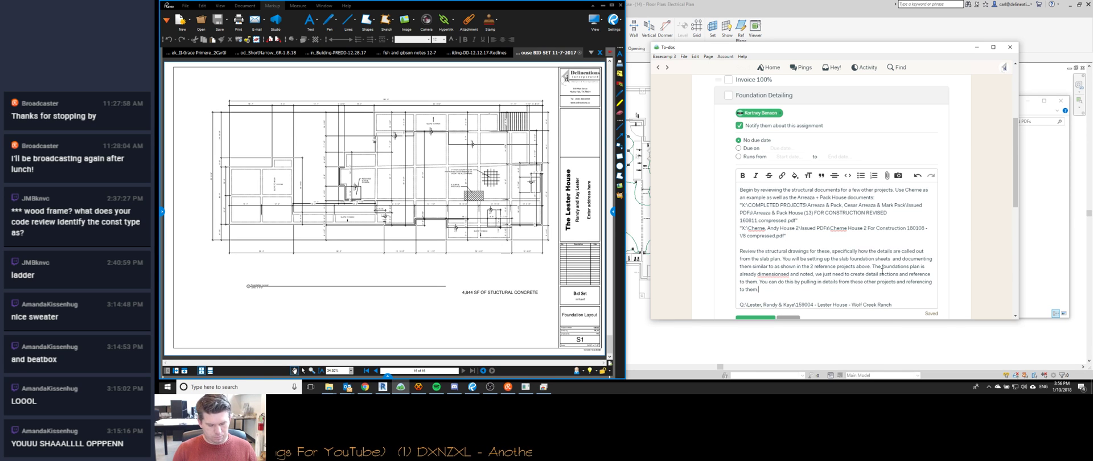
{"action": "type", "text": "Let me know when you've reviewed the"}
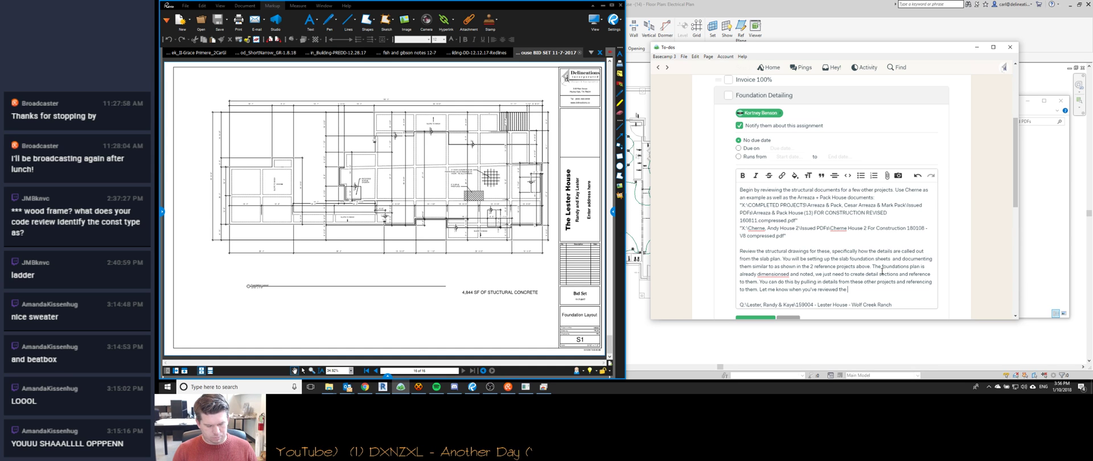
{"action": "type", "text": " previous project and I will"}
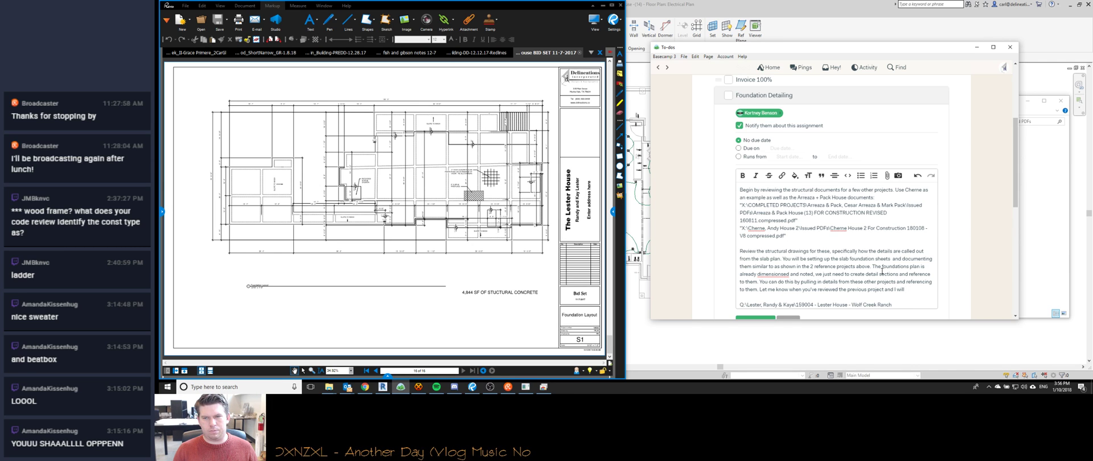
{"action": "type", "text": "set up"}
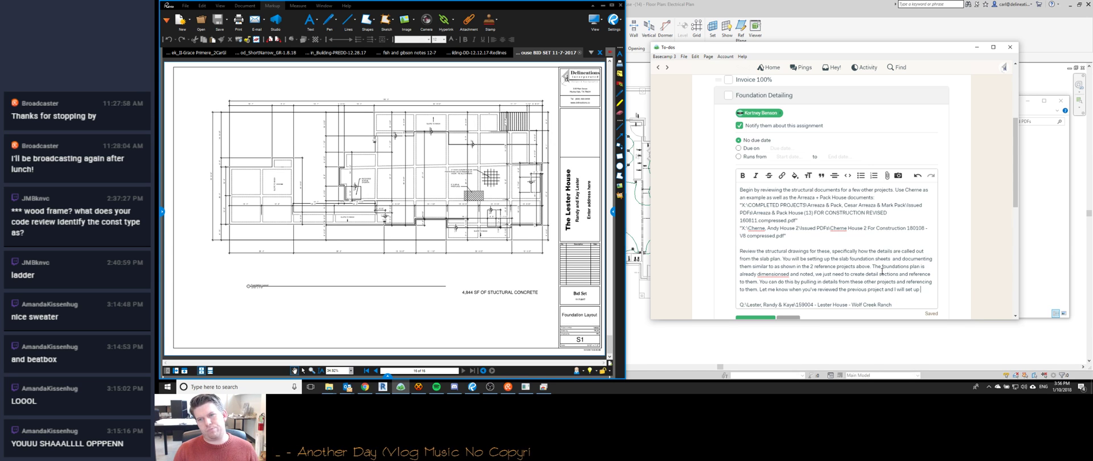
{"action": "key", "text": "BackSpace"}
{"action": "key", "text": "BackSpace"}
{"action": "key", "text": "BackSpace"}
{"action": "key", "text": "BackSpace"}
{"action": "key", "text": "BackSpace"}
{"action": "key", "text": "BackSpace"}
{"action": "type", "text": "visit with yo"}
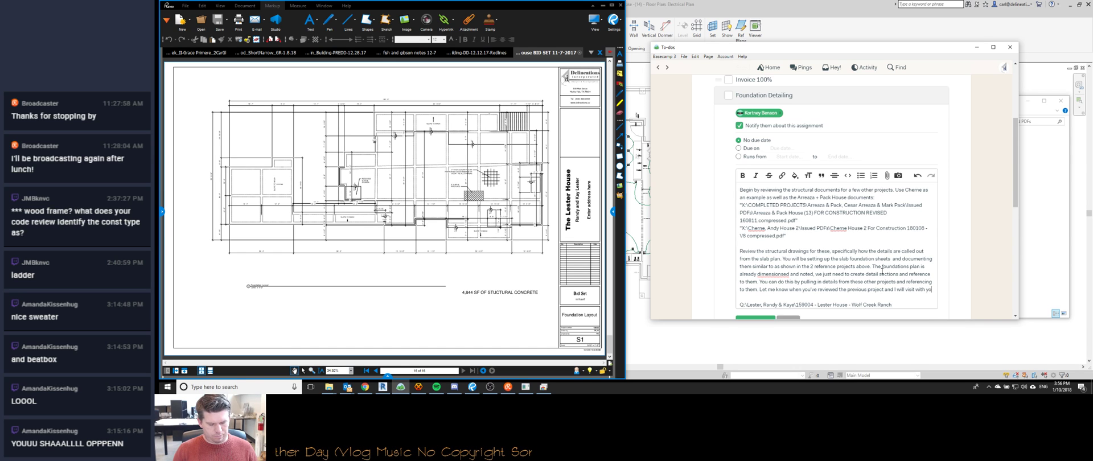
{"action": "type", "text": "u on creating the details and referencing to them."}
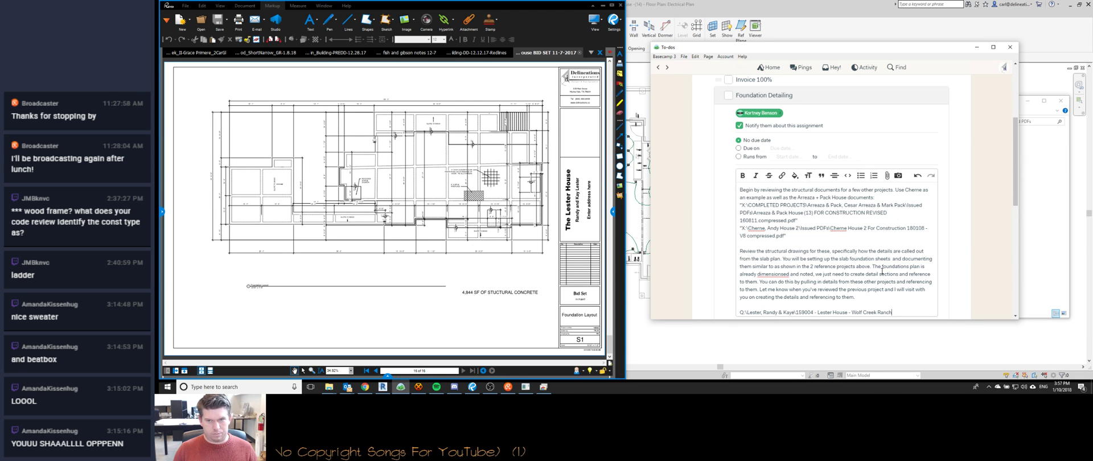
Move the project path line so it sits on the description's last line.
{"action": "key", "text": "shift+Home"}
{"action": "key", "text": "ctrl+c"}
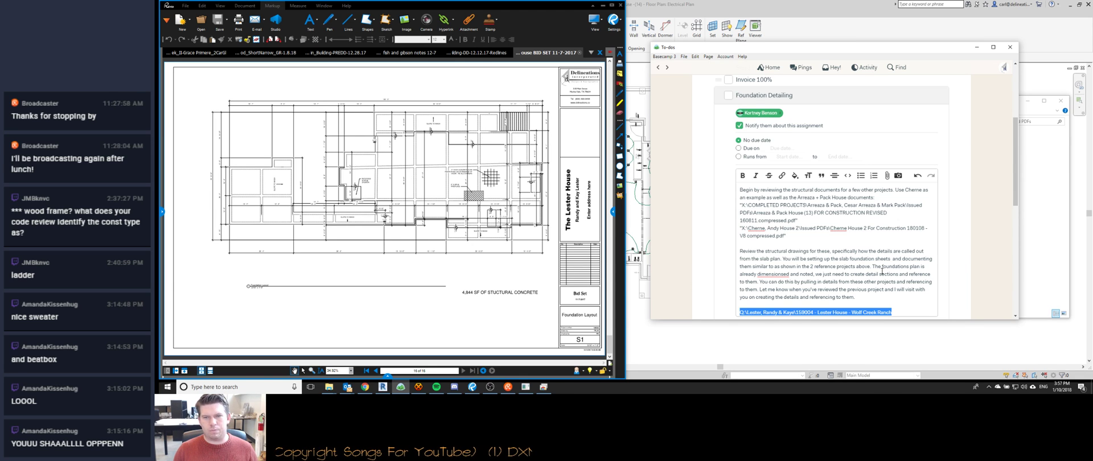
{"action": "key", "text": "BackSpace"}
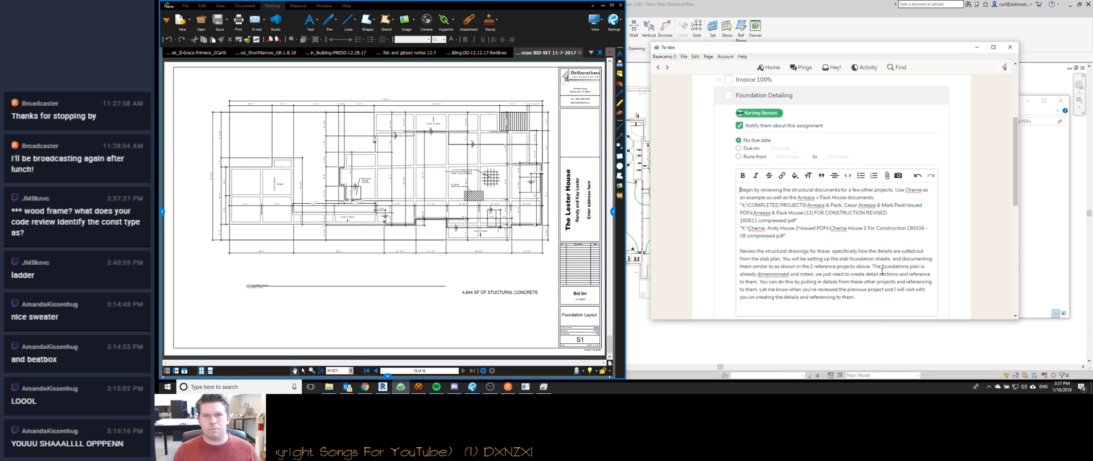
{"action": "key", "text": "Return"}
{"action": "key", "text": "Up"}
{"action": "key", "text": "Delete"}
{"action": "key", "text": "Down"}
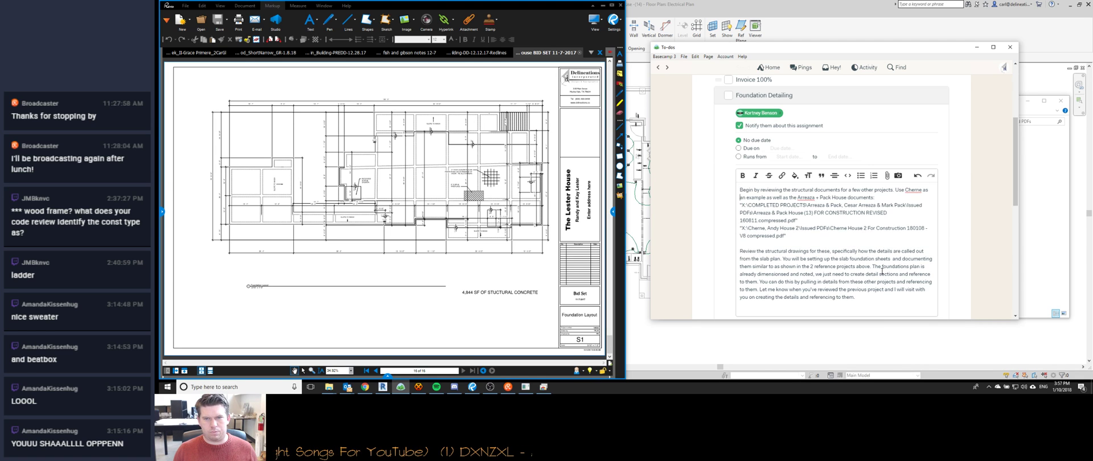
{"action": "key", "text": "ctrl+v"}
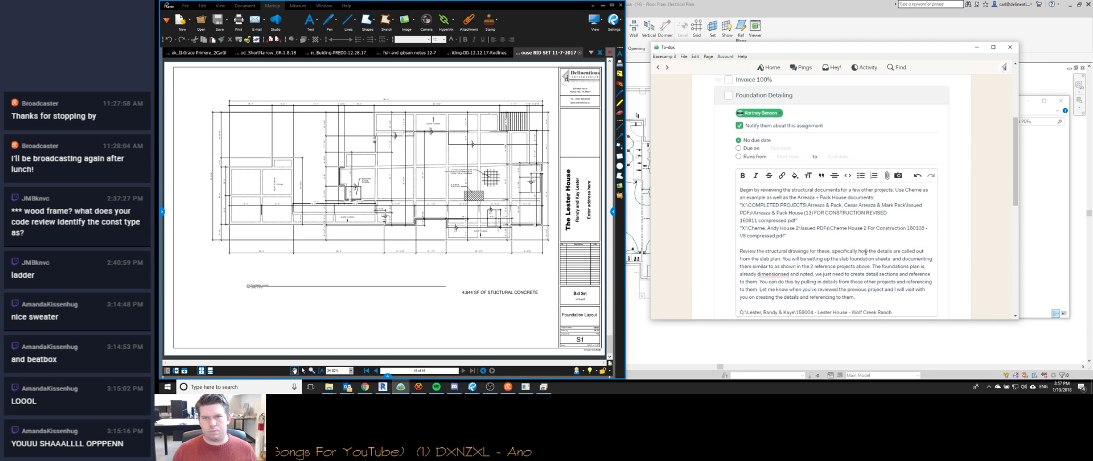
{"action": "scroll", "coordinate": [879, 268], "scroll_direction": "down", "scroll_amount": 3}
Add the Foundation Detailing to-do to the list, then bring Revit to the front.
{"action": "left_click", "coordinate": [752, 222]}
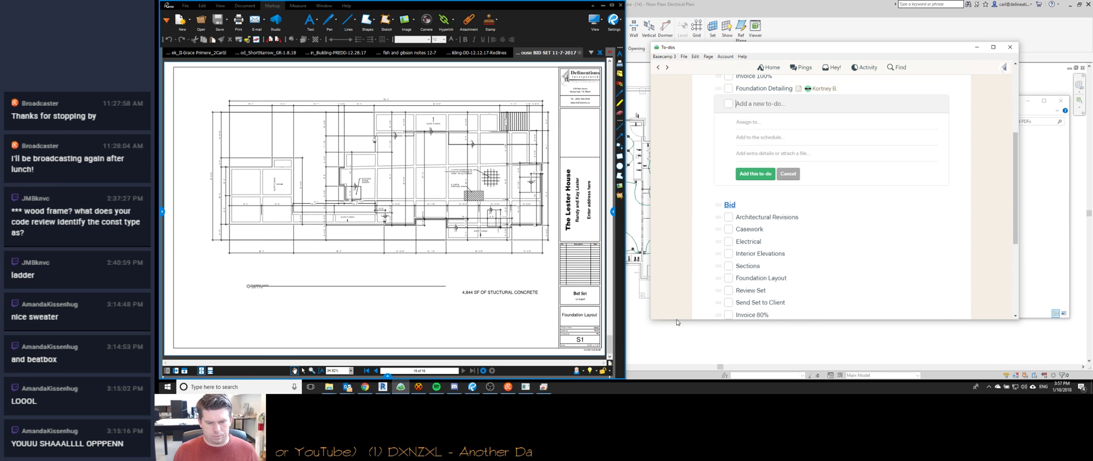
{"action": "left_click", "coordinate": [418, 387]}
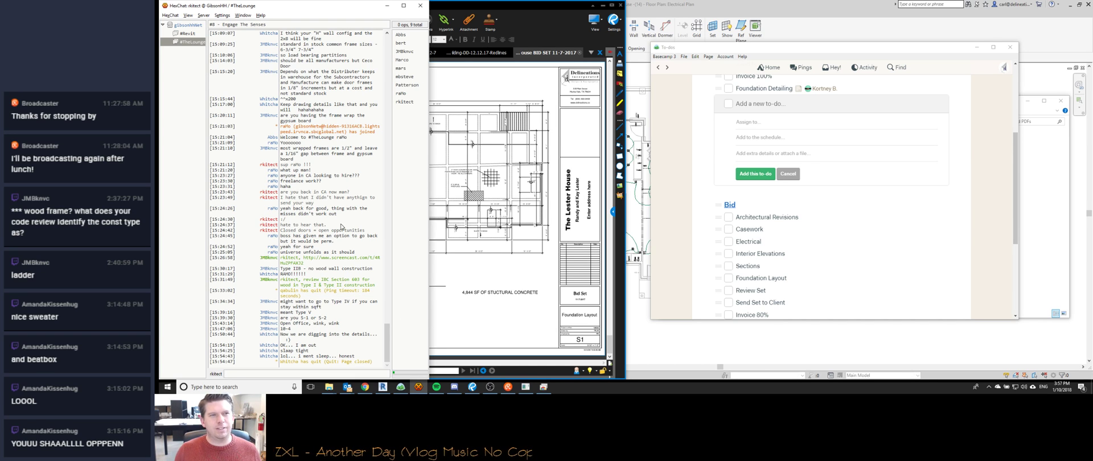
{"action": "left_click", "coordinate": [890, 46]}
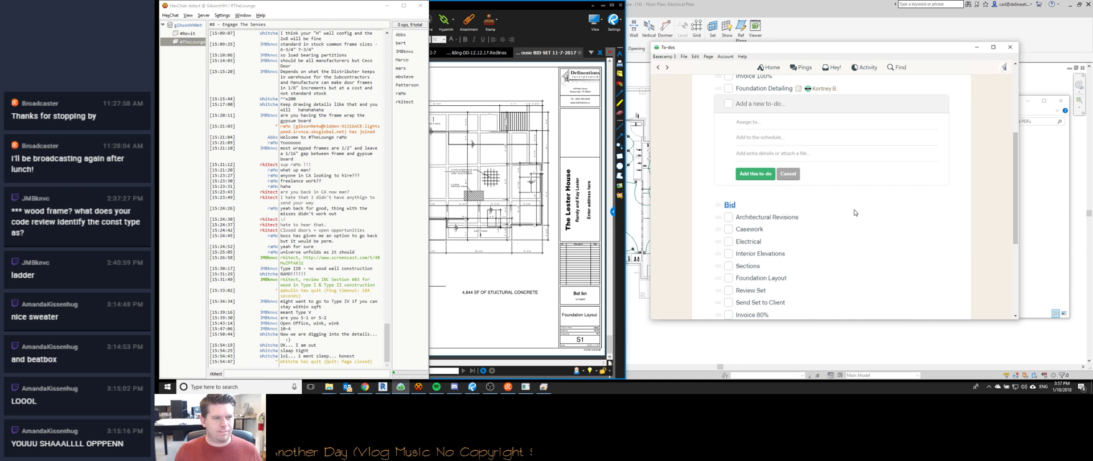
{"action": "left_click", "coordinate": [856, 33]}
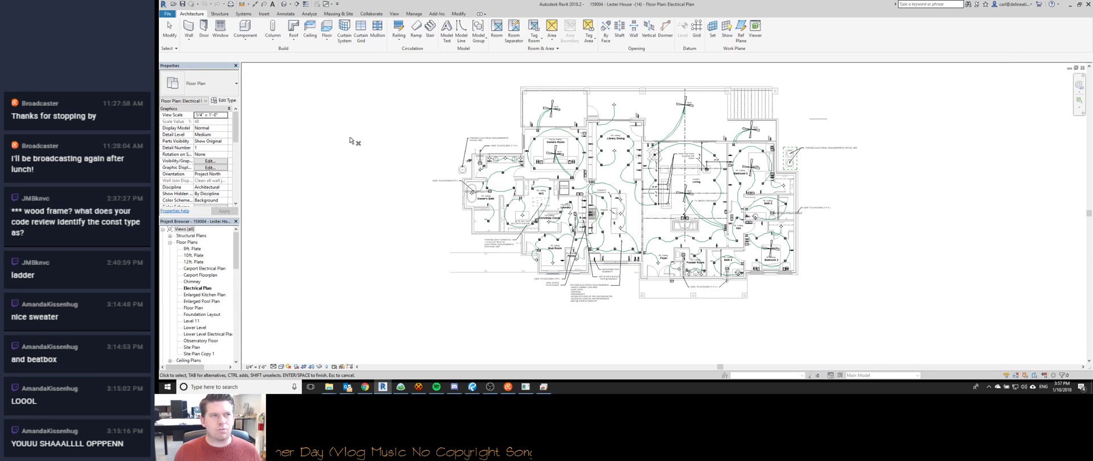
Look over the S1 - Foundation Layout sheet, then close it and the Lester House project.
{"action": "left_click_drag", "start_coordinate": [233, 257], "coordinate": [234, 348]}
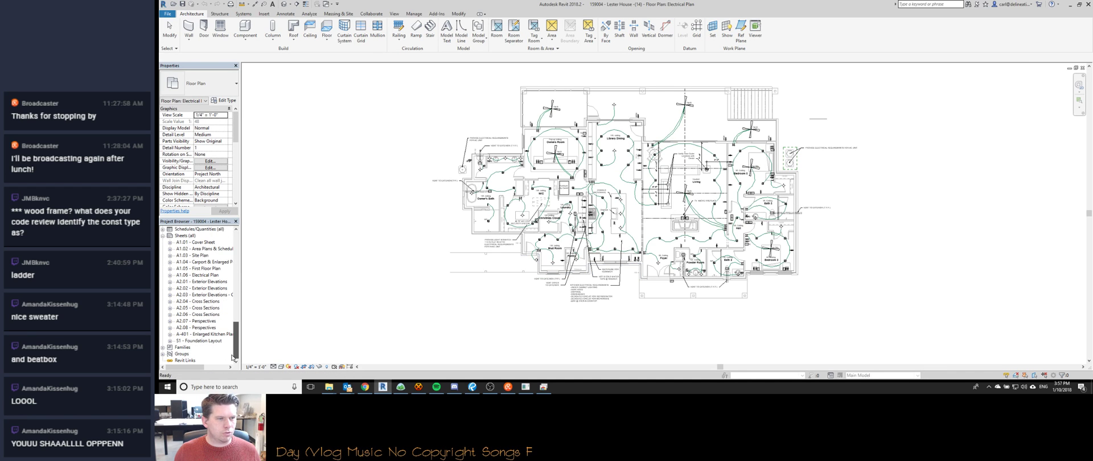
{"action": "double_click", "coordinate": [200, 340]}
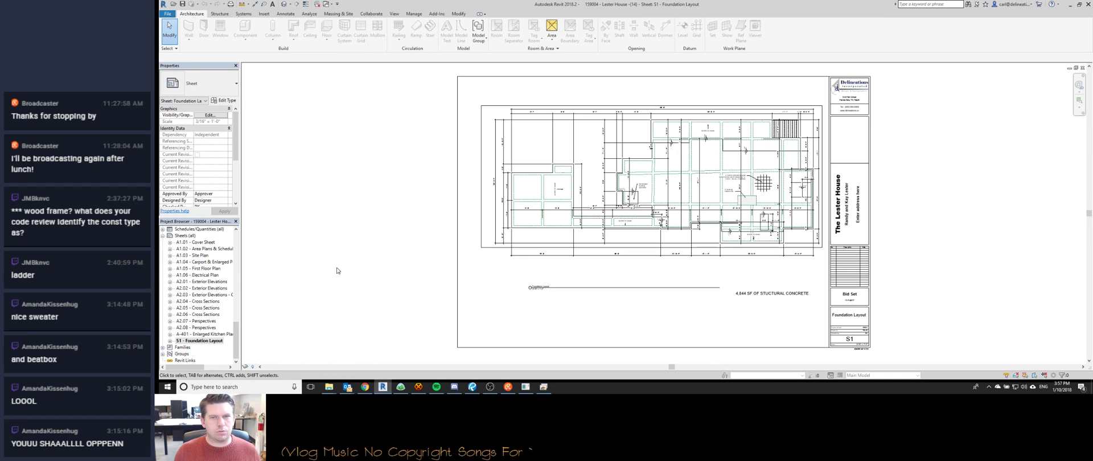
{"action": "scroll", "coordinate": [811, 166], "scroll_direction": "up", "scroll_amount": 5}
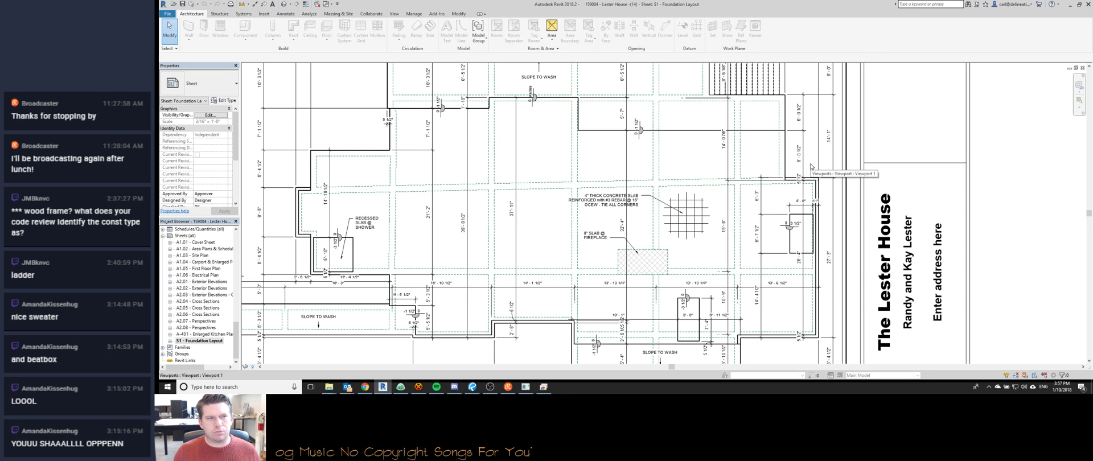
{"action": "scroll", "coordinate": [812, 166], "scroll_direction": "down", "scroll_amount": 3}
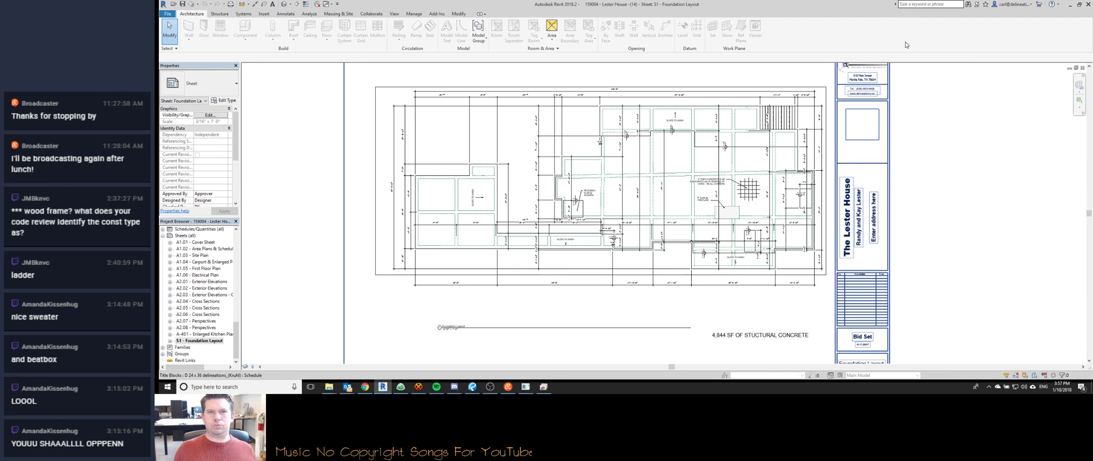
{"action": "scroll", "coordinate": [629, 114], "scroll_direction": "up", "scroll_amount": 4}
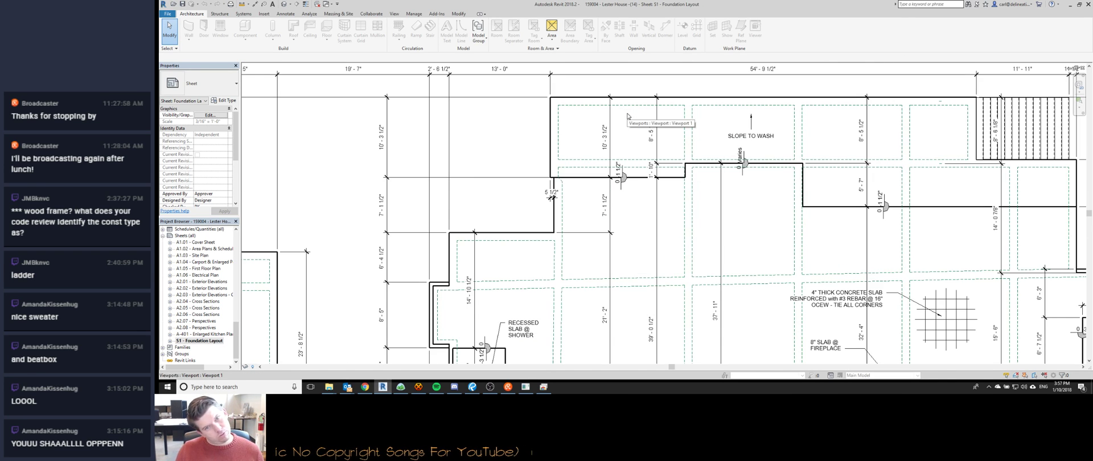
{"action": "scroll", "coordinate": [629, 115], "scroll_direction": "down", "scroll_amount": 5}
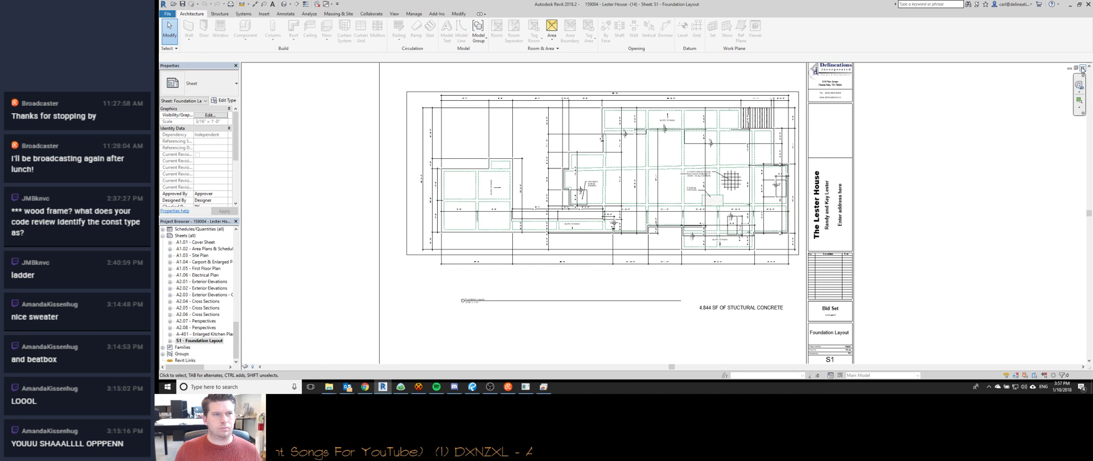
{"action": "left_click", "coordinate": [1082, 68]}
{"action": "left_click", "coordinate": [1083, 68]}
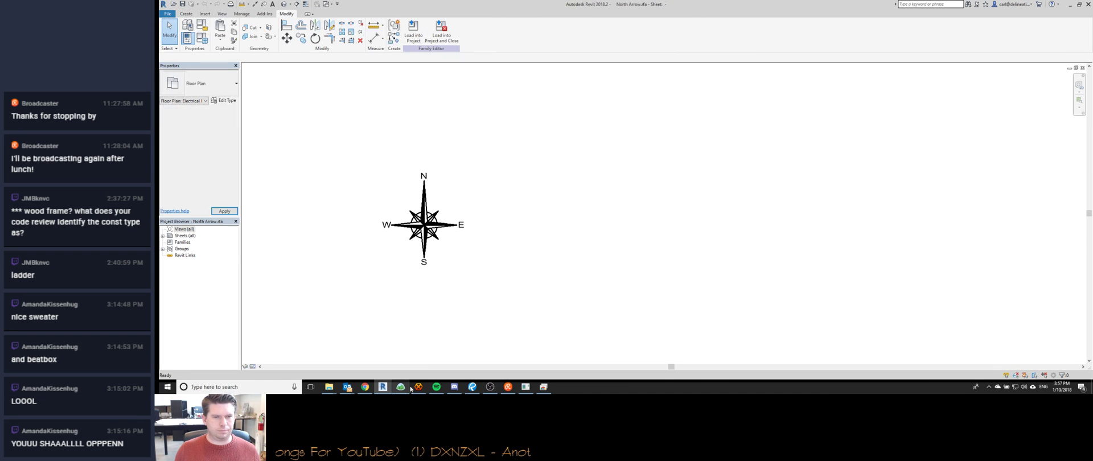